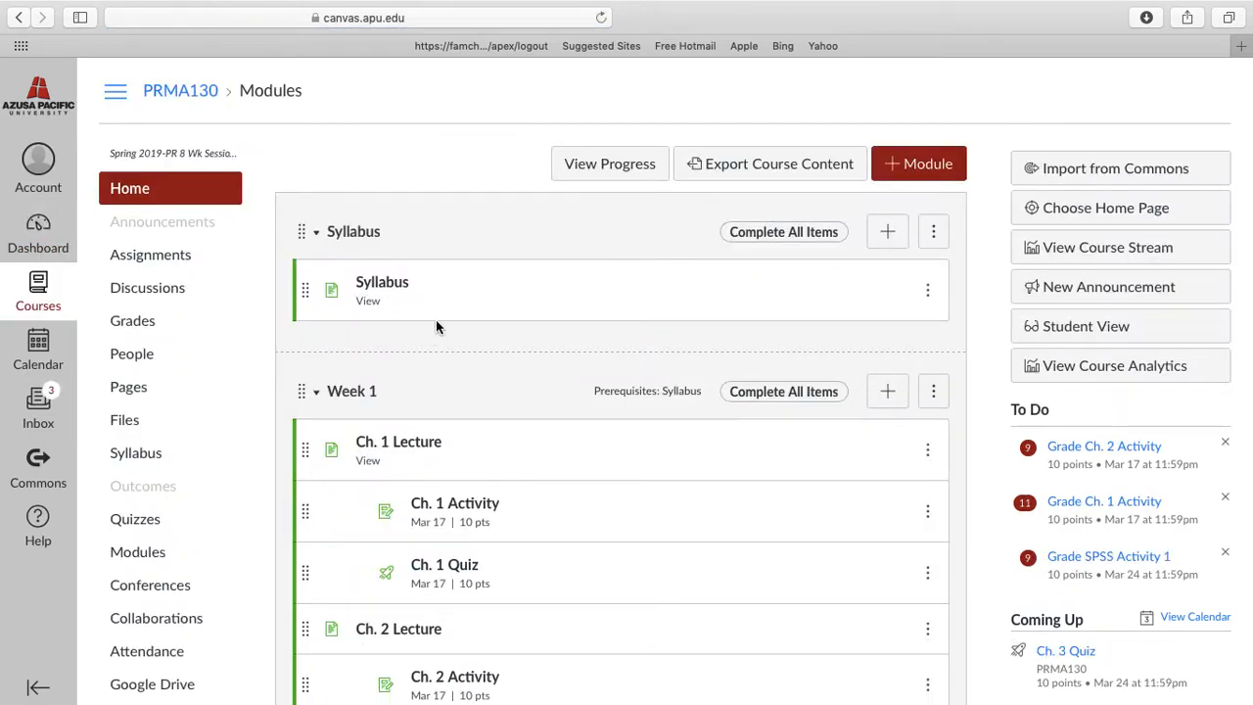
# Open the course's Files area and navigate through Week 1 and SPSS to the SPSS Lecture 1 folder
pyautogui.scroll(-3, 518, 448)
pyautogui.scroll(3, 518, 447)
pyautogui.click(145, 407)
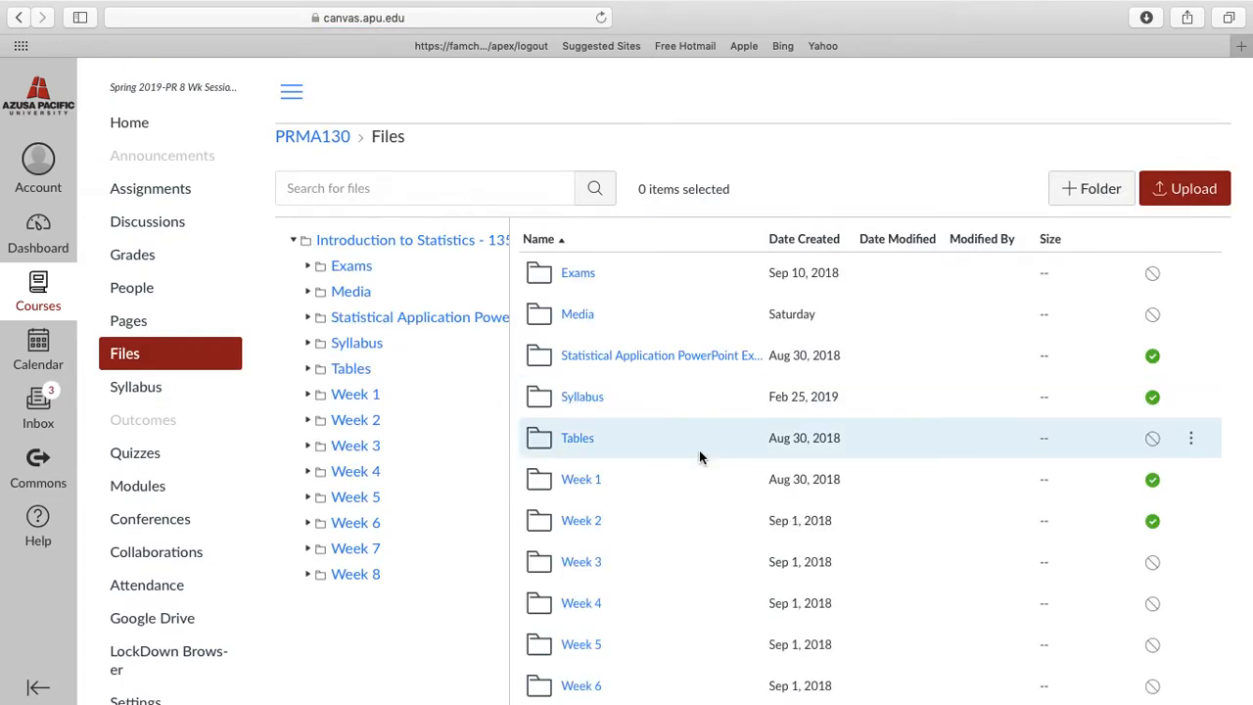
pyautogui.scroll(-3, 699, 457)
pyautogui.click(586, 373)
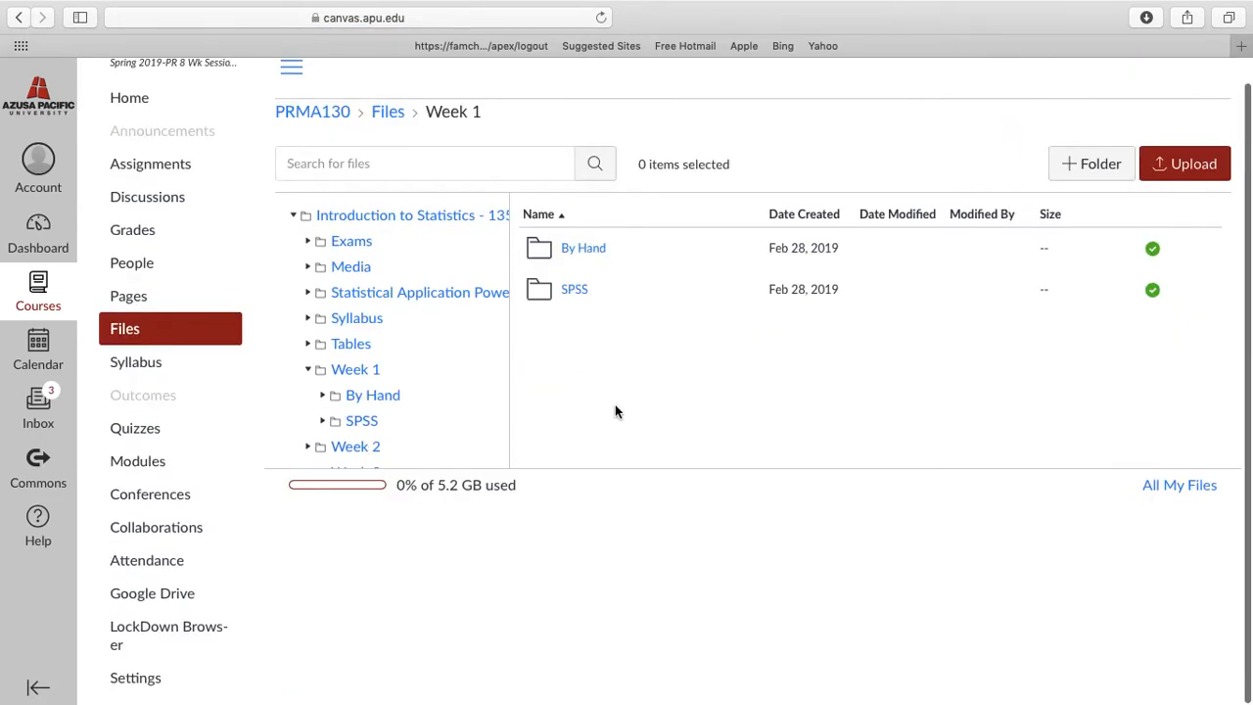
pyautogui.click(574, 293)
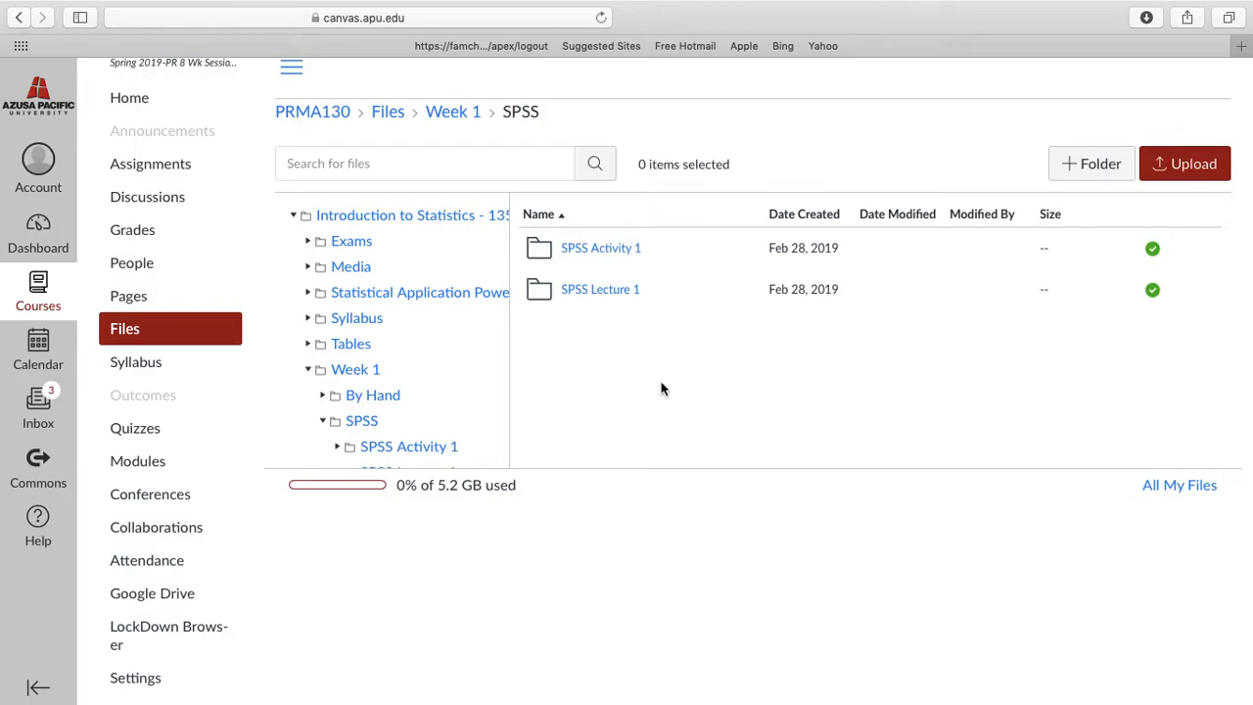
pyautogui.click(600, 290)
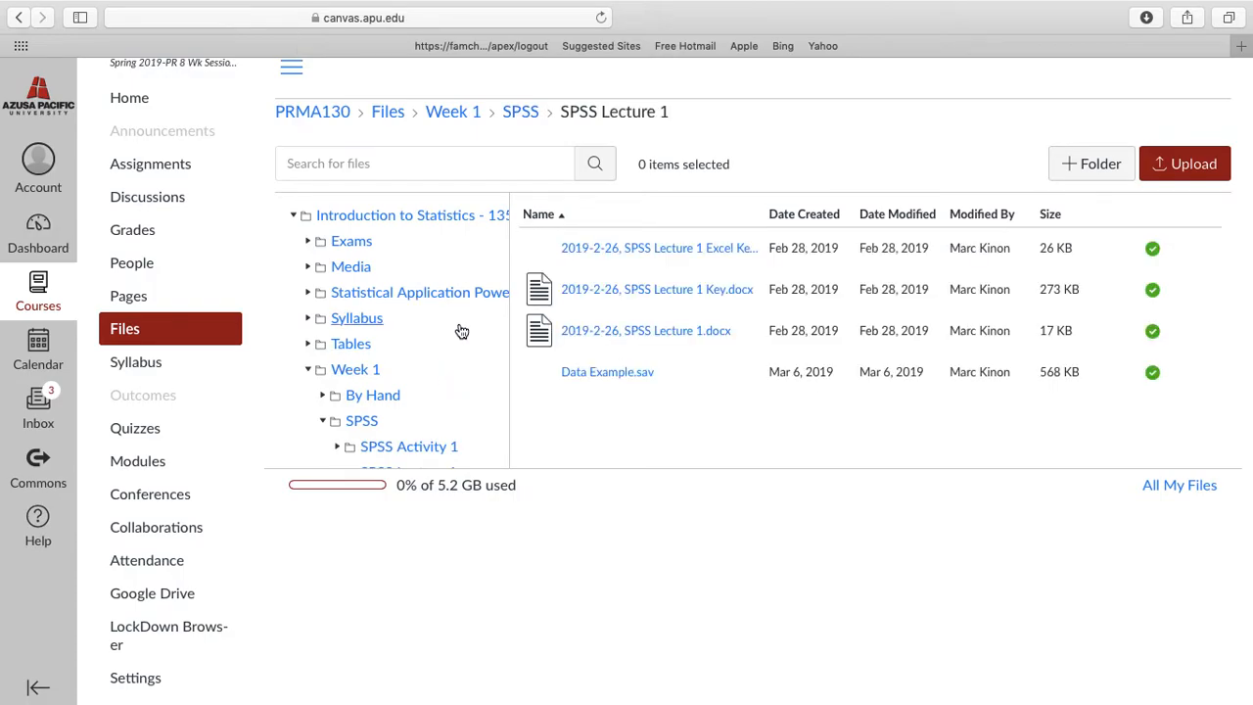
# Navigate through the Week 2 and SPSS folders and open SPSS Lecture 2 to find SPSS Lecture 2.docx
pyautogui.scroll(-2, 404, 263)
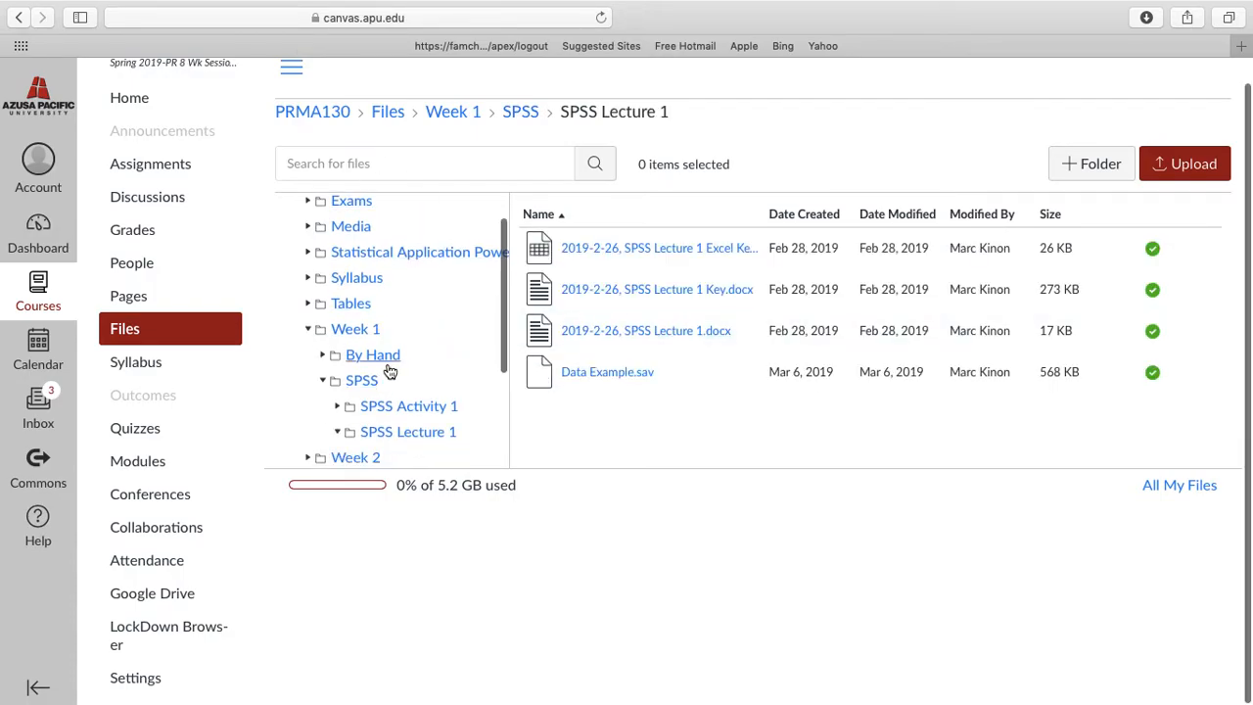
pyautogui.scroll(-2, 384, 364)
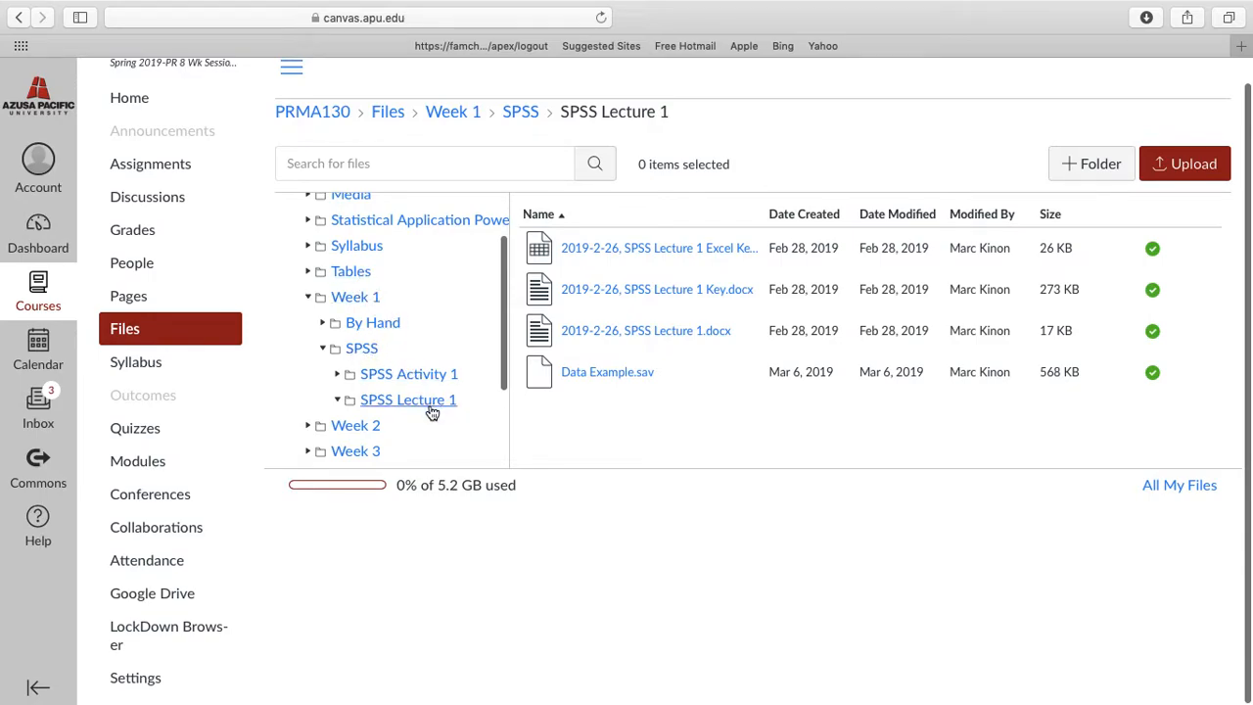
pyautogui.scroll(-2, 383, 395)
pyautogui.click(356, 381)
pyautogui.scroll(-2, 490, 377)
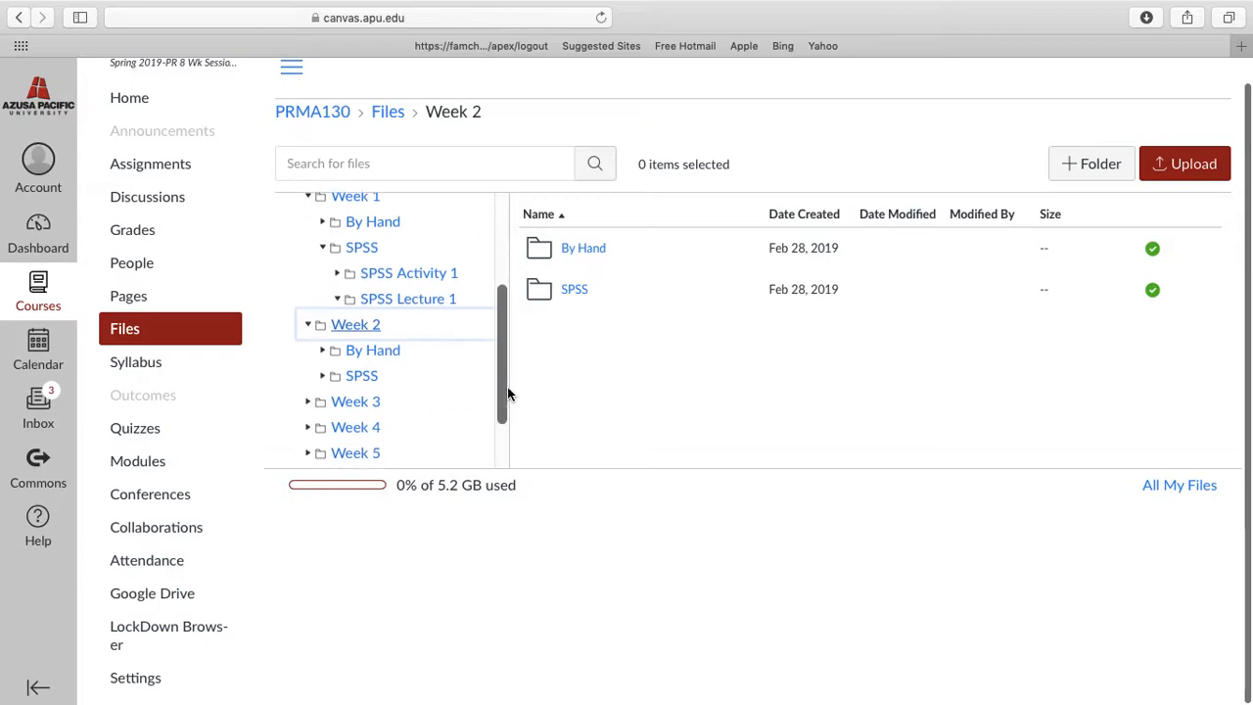
pyautogui.click(577, 290)
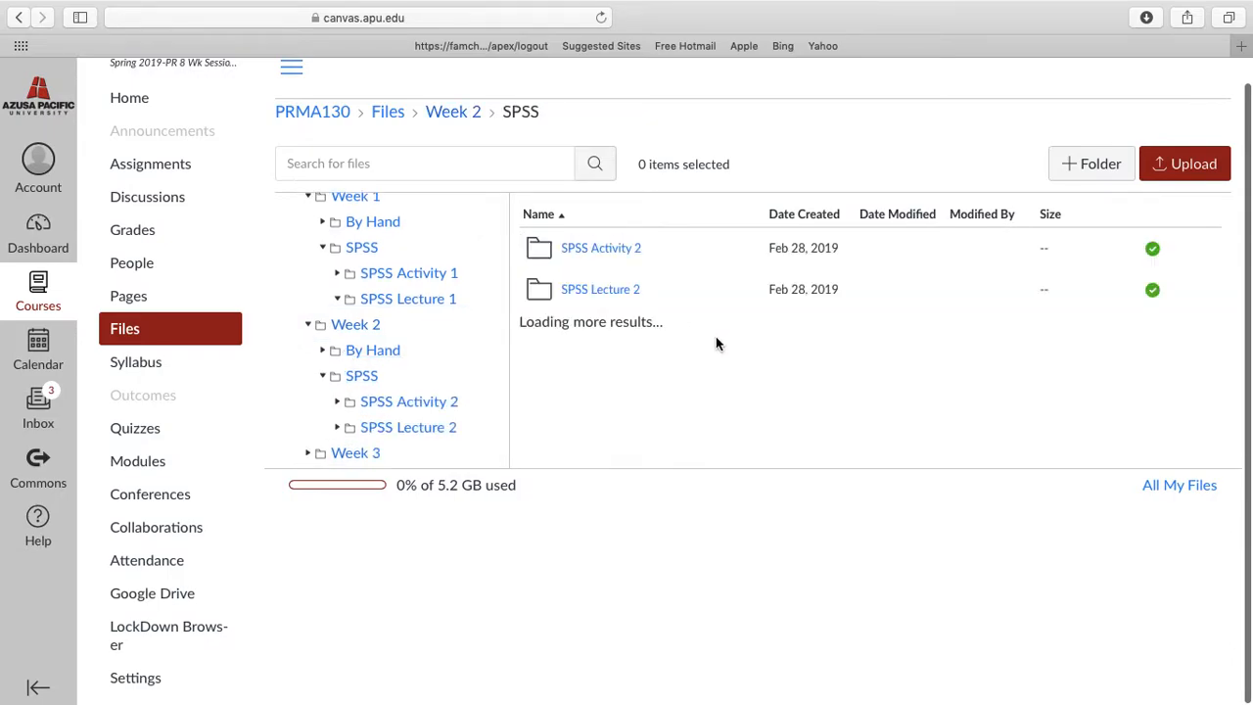
pyautogui.scroll(-1, 426, 367)
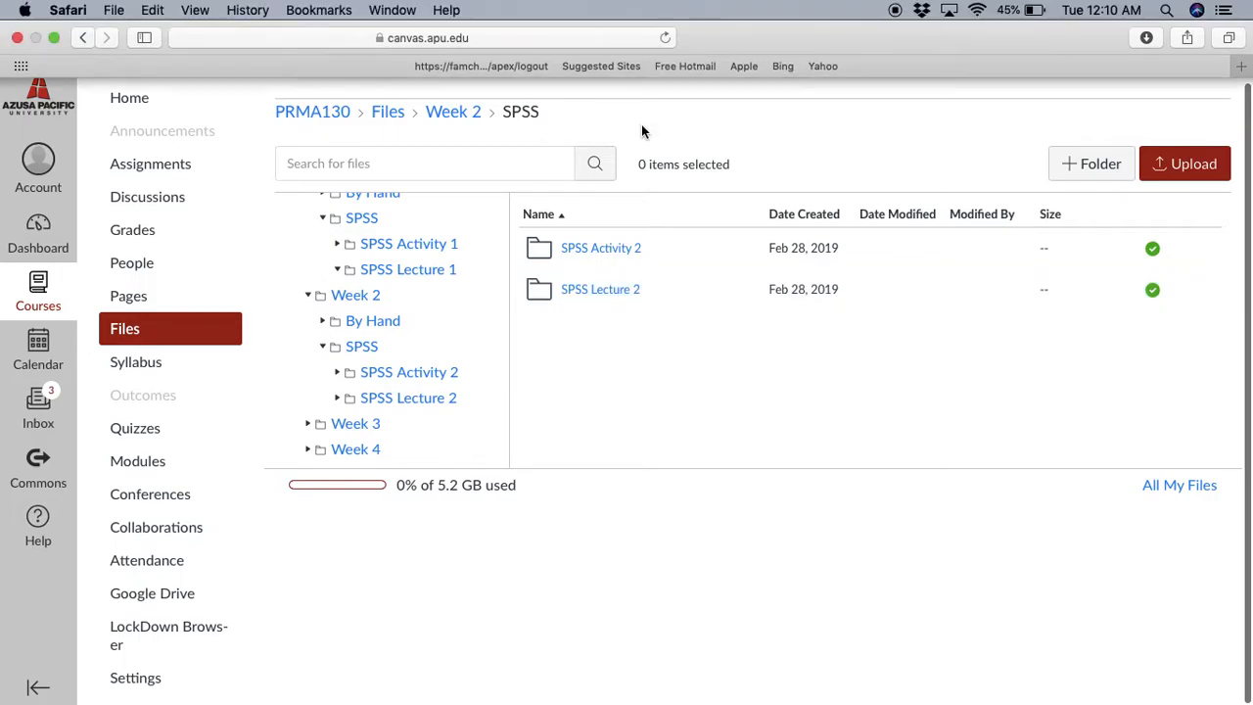
pyautogui.click(614, 294)
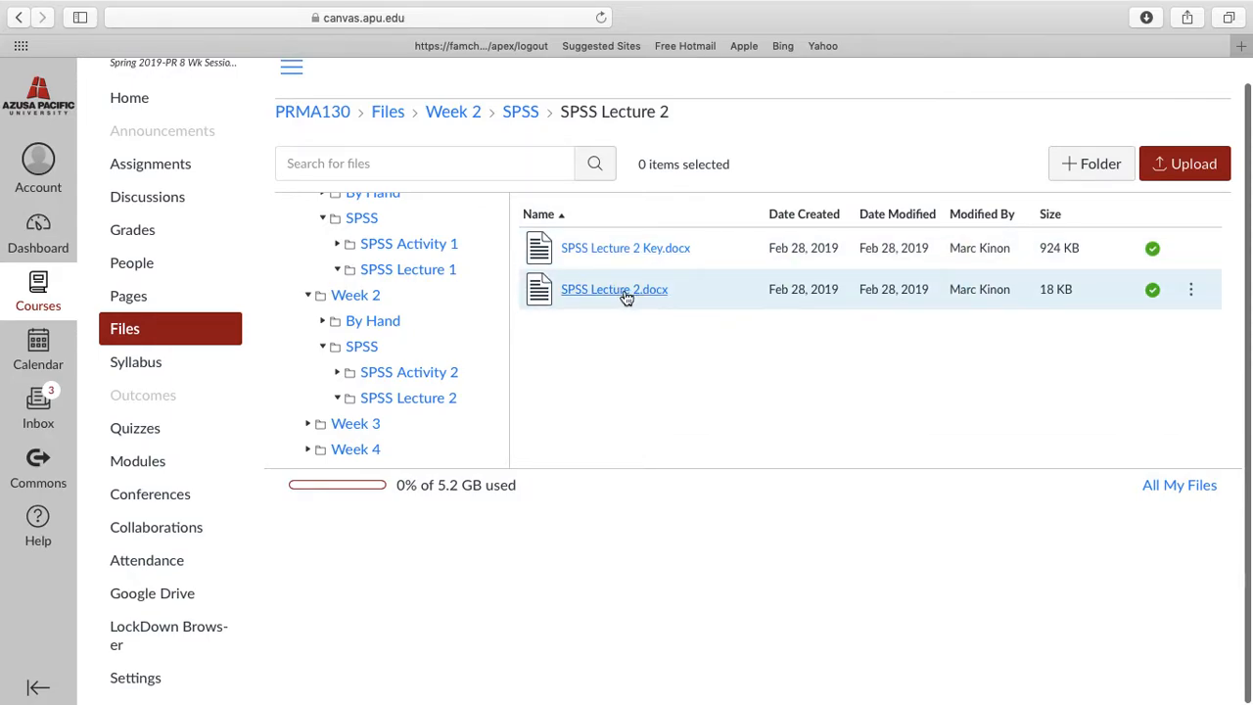
# Close the browser window and move SPSS Lecture 2.docx and Data Example.sav toward the middle of the desktop
pyautogui.moveTo(24, 7)
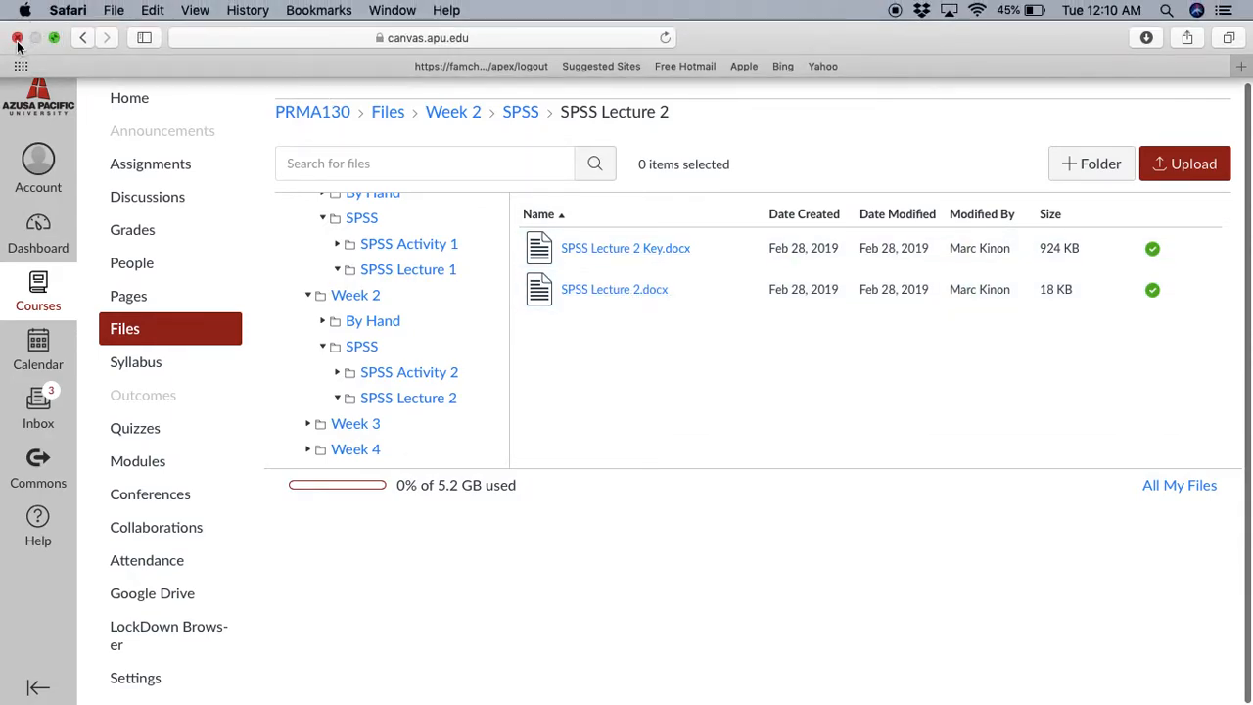
pyautogui.click(16, 38)
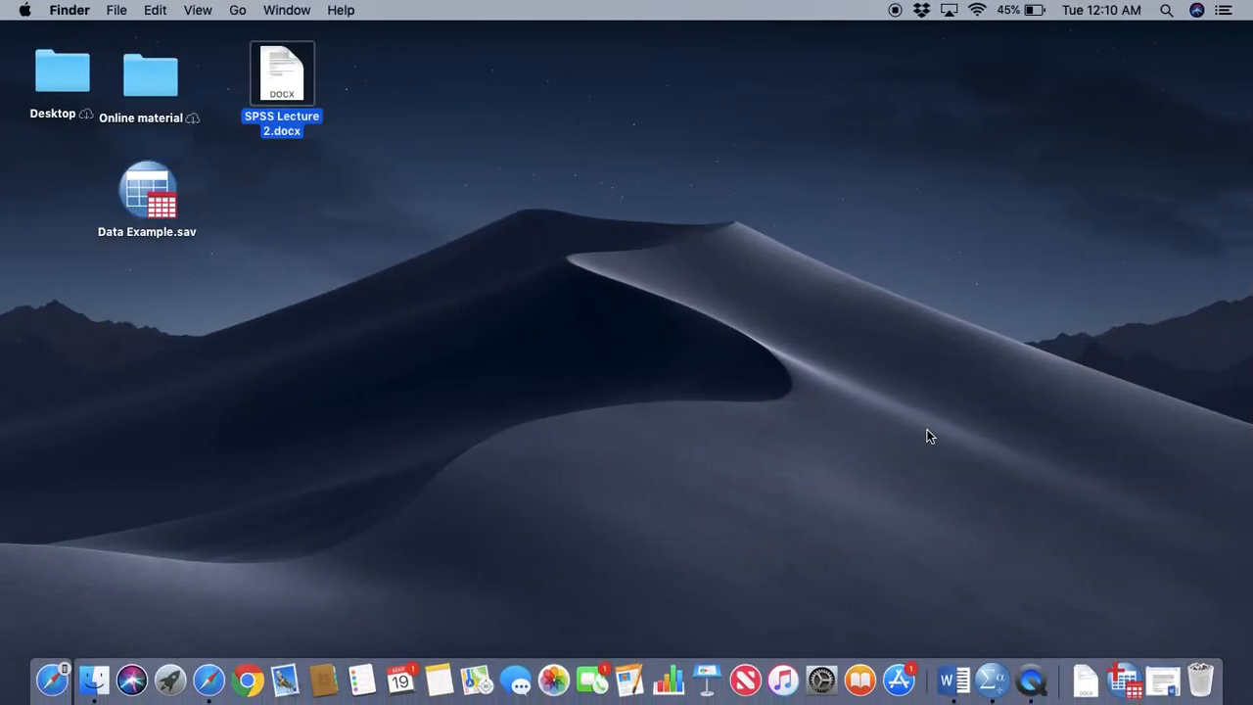
pyautogui.moveTo(281, 81); pyautogui.dragTo(448, 186)
pyautogui.moveTo(157, 191); pyautogui.dragTo(349, 191)
# Bring up the minimized data file and SPSS Lecture 2 document, and read its questions, highlighting the Neuroticism Subscale item list
pyautogui.click(1124, 680)
pyautogui.click(1163, 681)
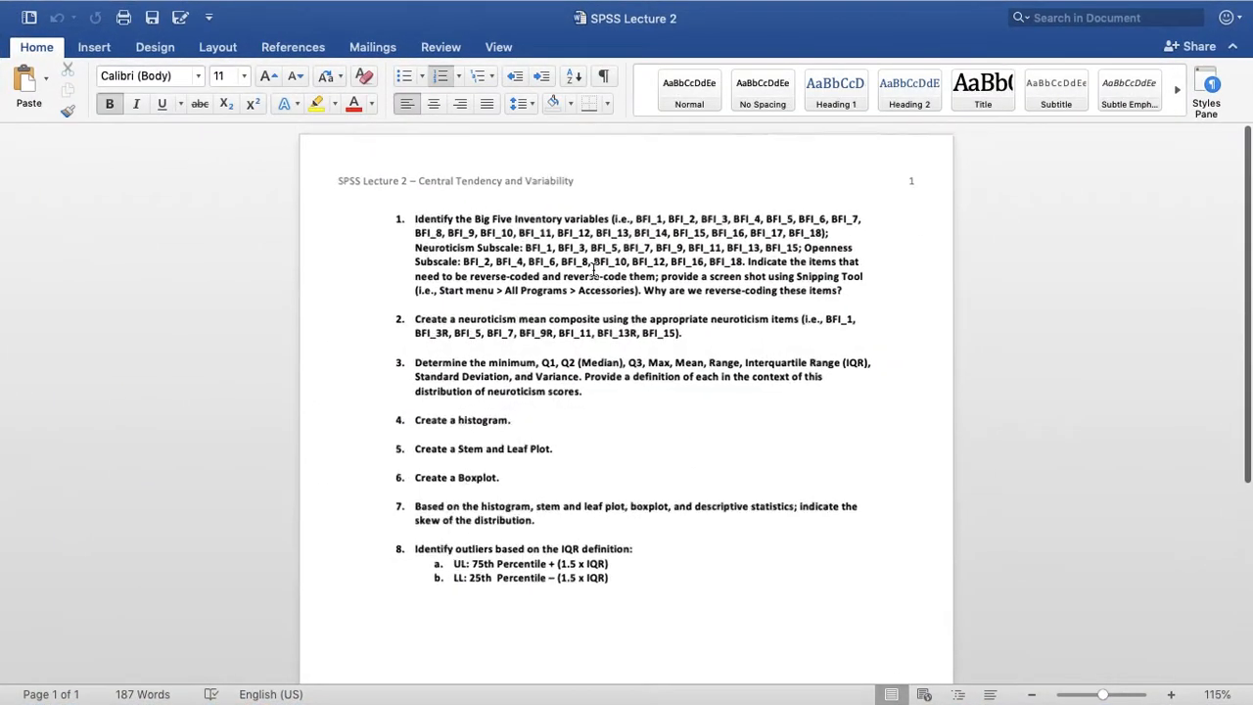
pyautogui.scroll(4, 593, 272)
pyautogui.scroll(2, 703, 306)
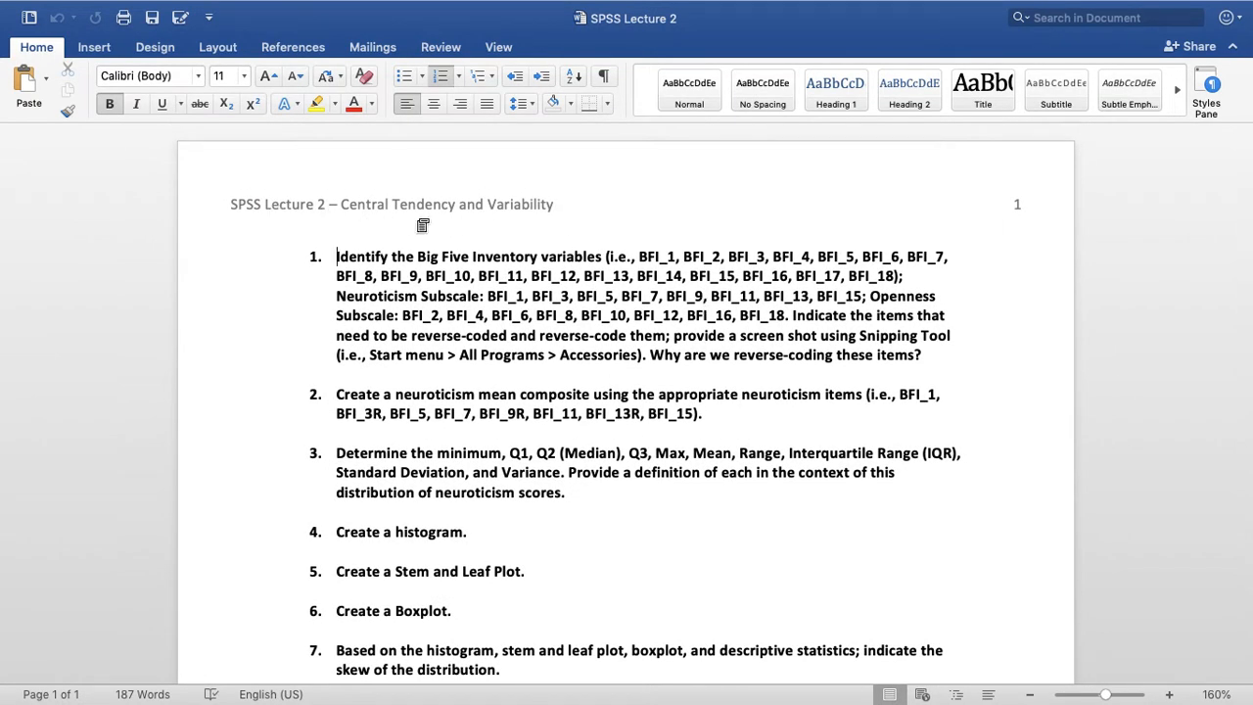
pyautogui.scroll(-1, 736, 337)
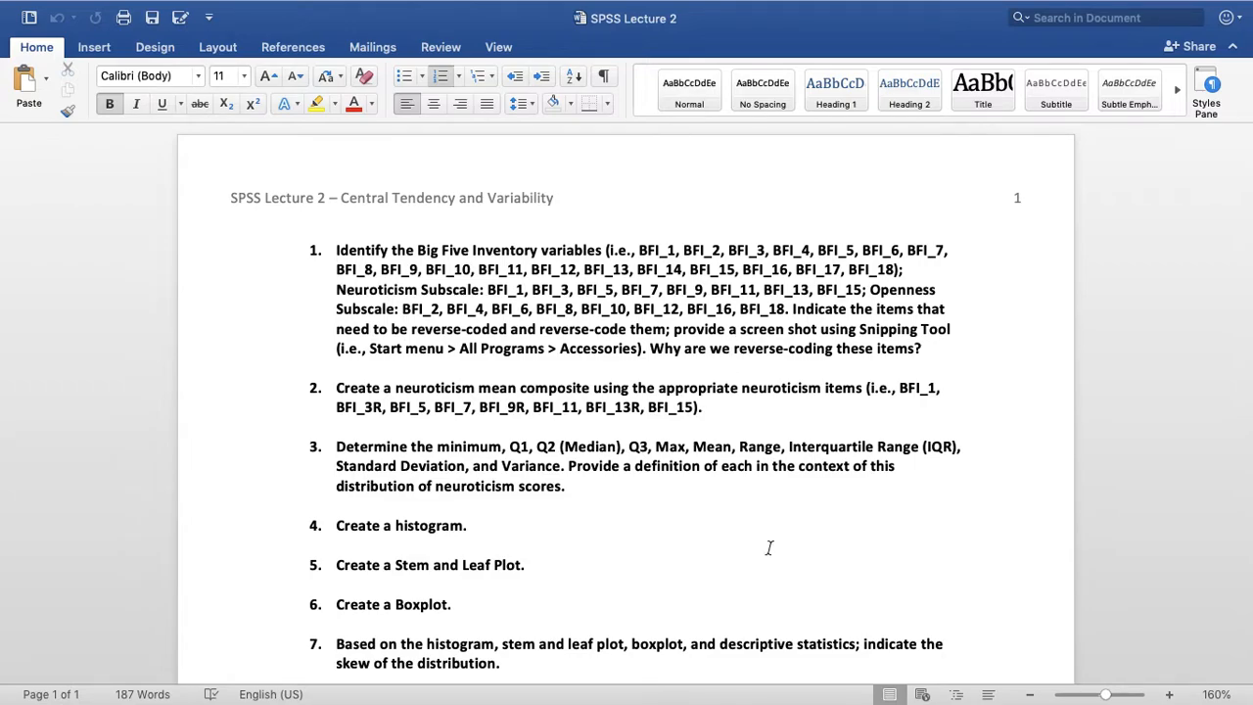
pyautogui.scroll(-5, 770, 549)
pyautogui.scroll(5, 770, 537)
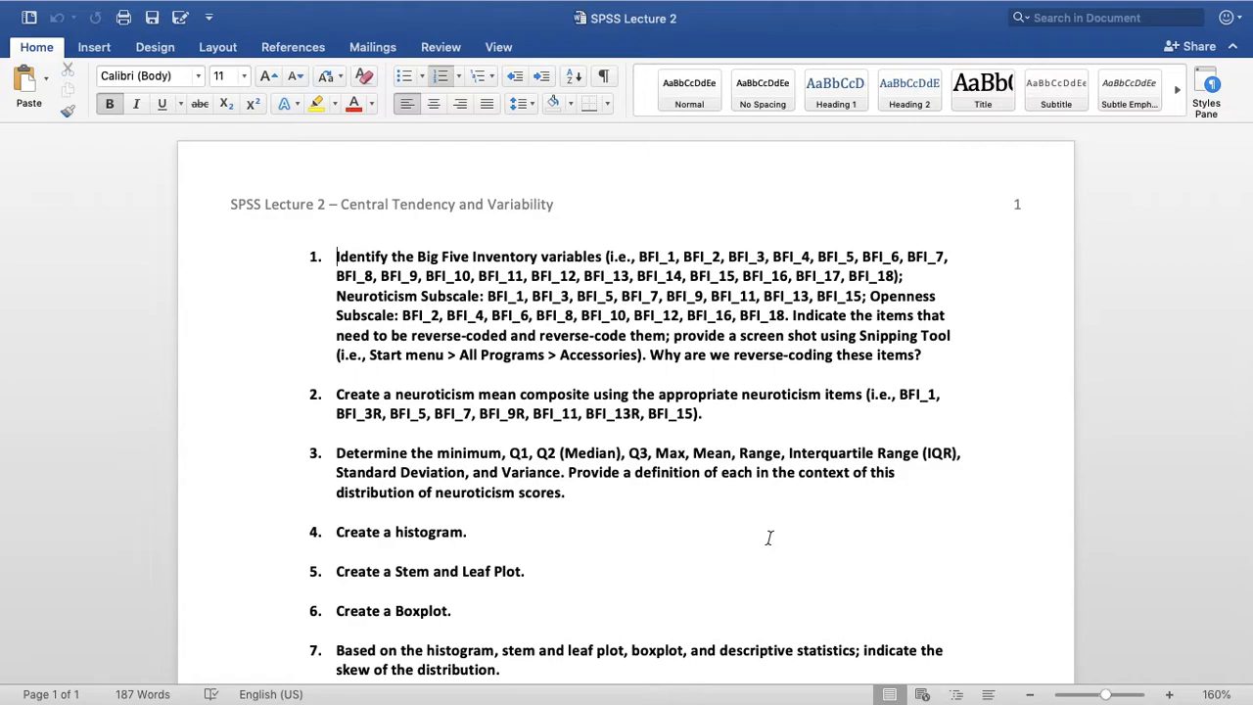
pyautogui.scroll(-2, 613, 535)
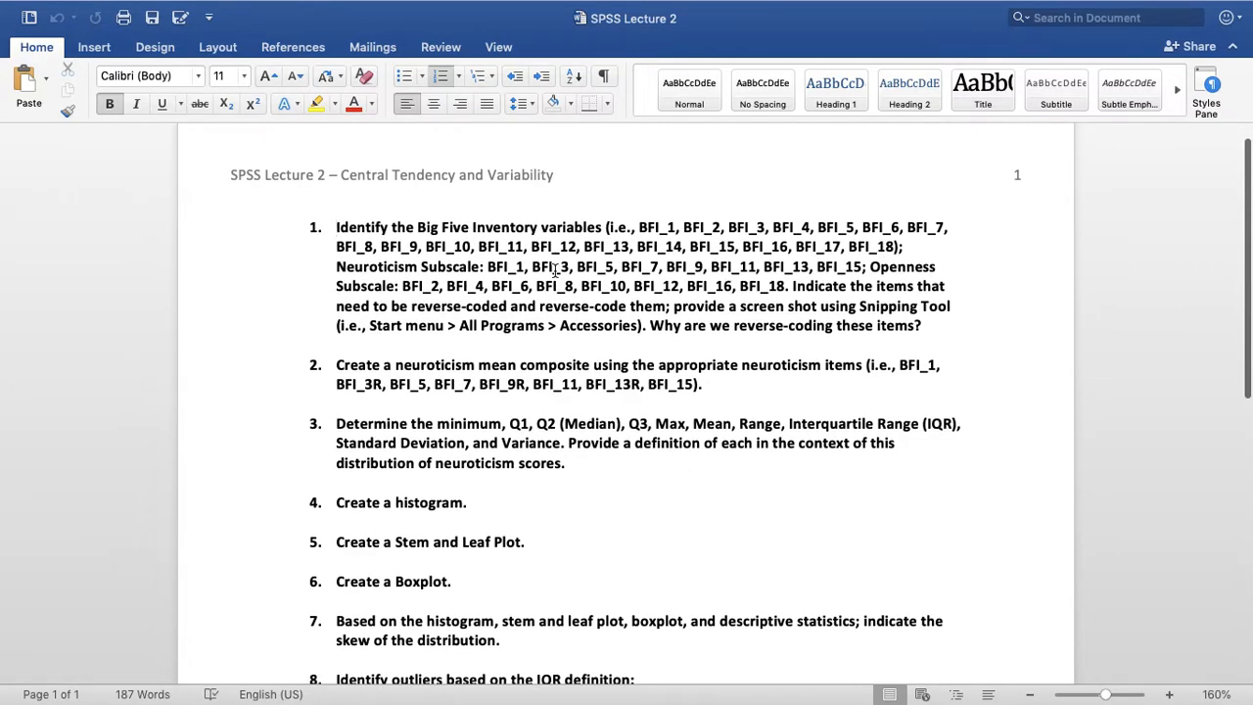
pyautogui.moveTo(338, 266); pyautogui.dragTo(864, 267)
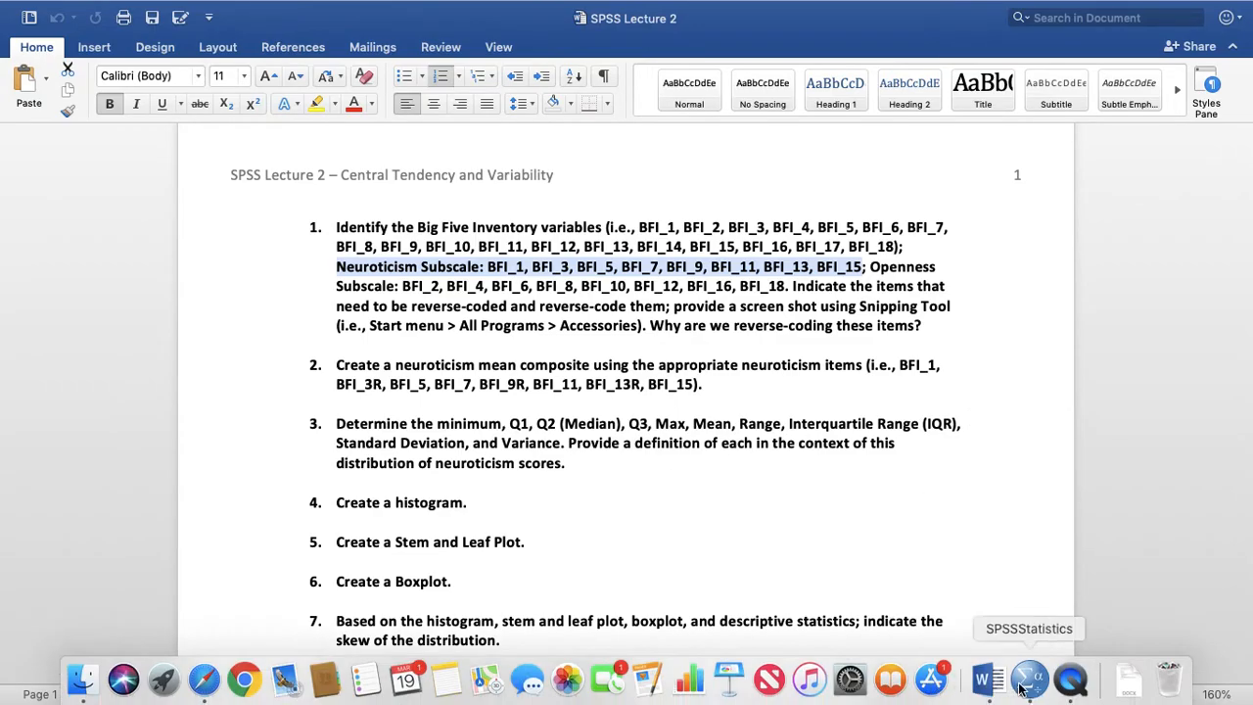
# Switch to SPSS Statistics and locate the BFI variables in the variable list of Data Example.sav
pyautogui.click(1029, 679)
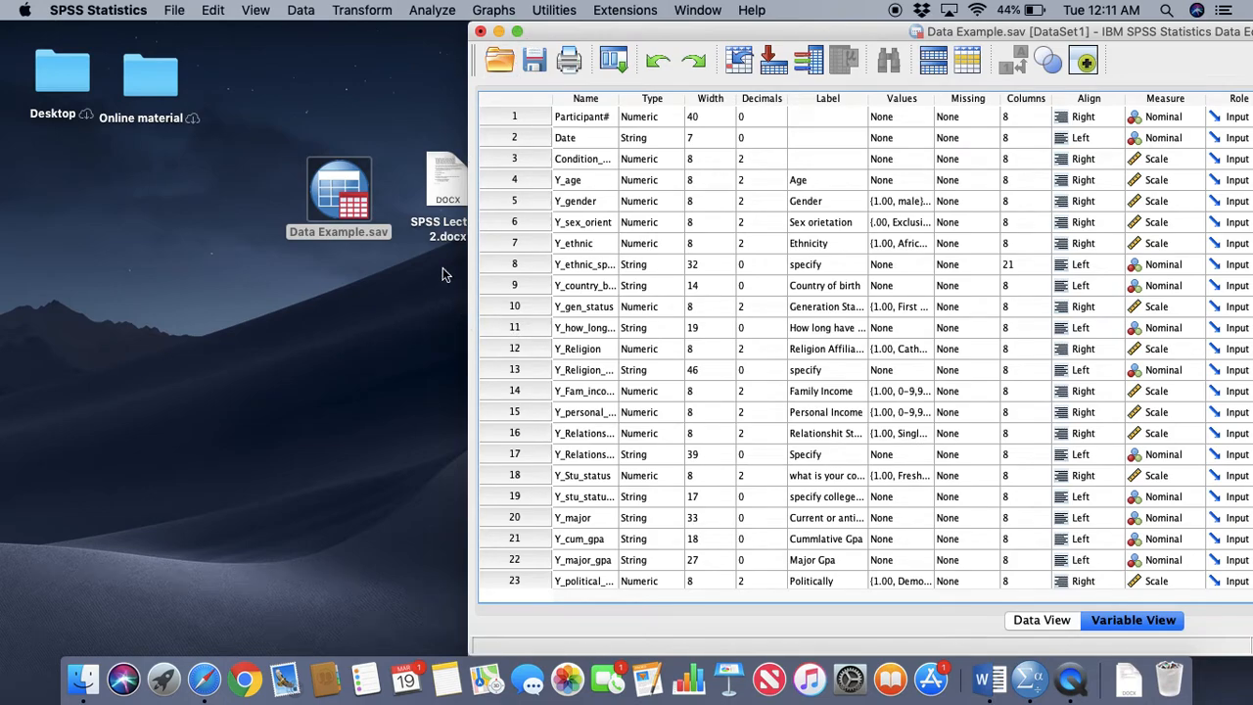
pyautogui.click(518, 33)
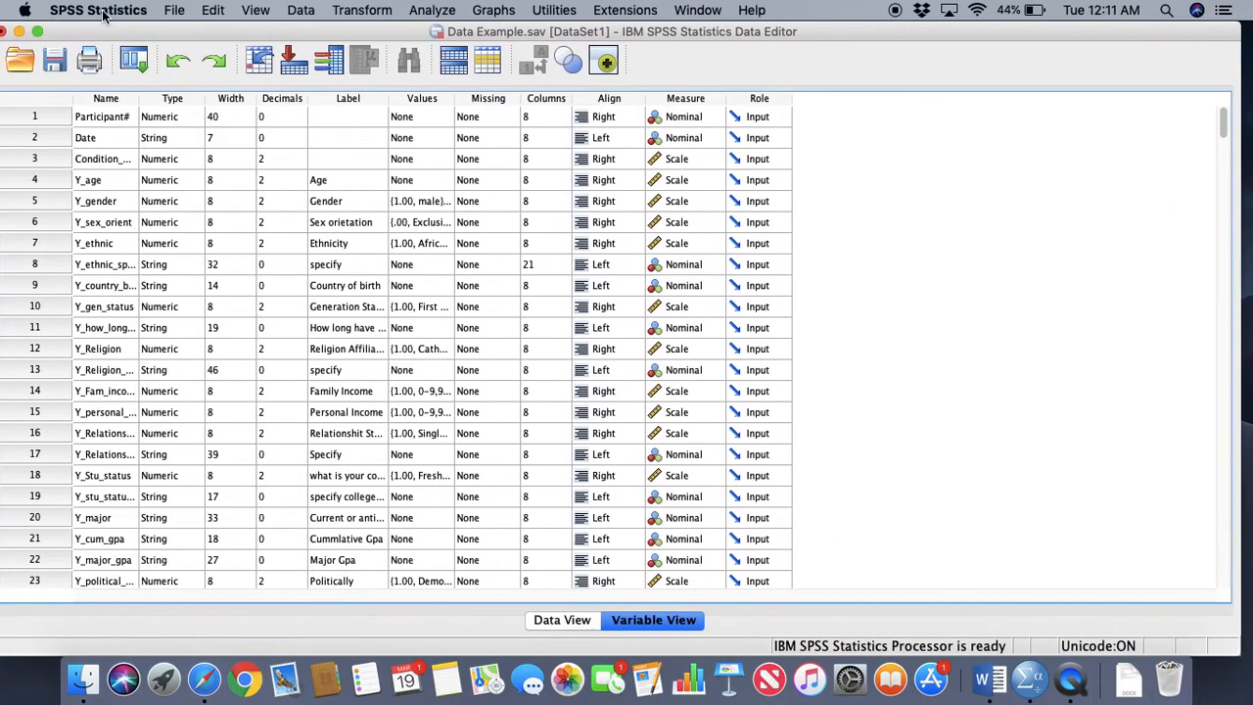
pyautogui.scroll(-20, 118, 367)
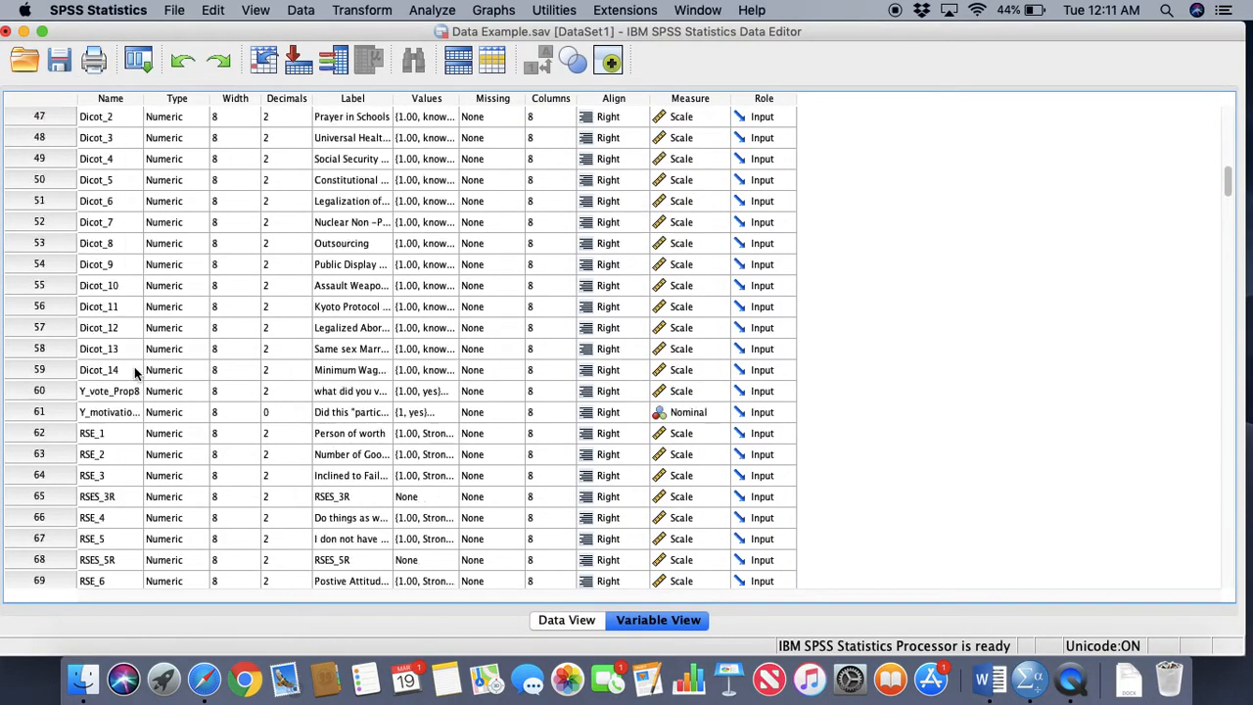
pyautogui.scroll(-5, 134, 369)
pyautogui.scroll(6, 134, 369)
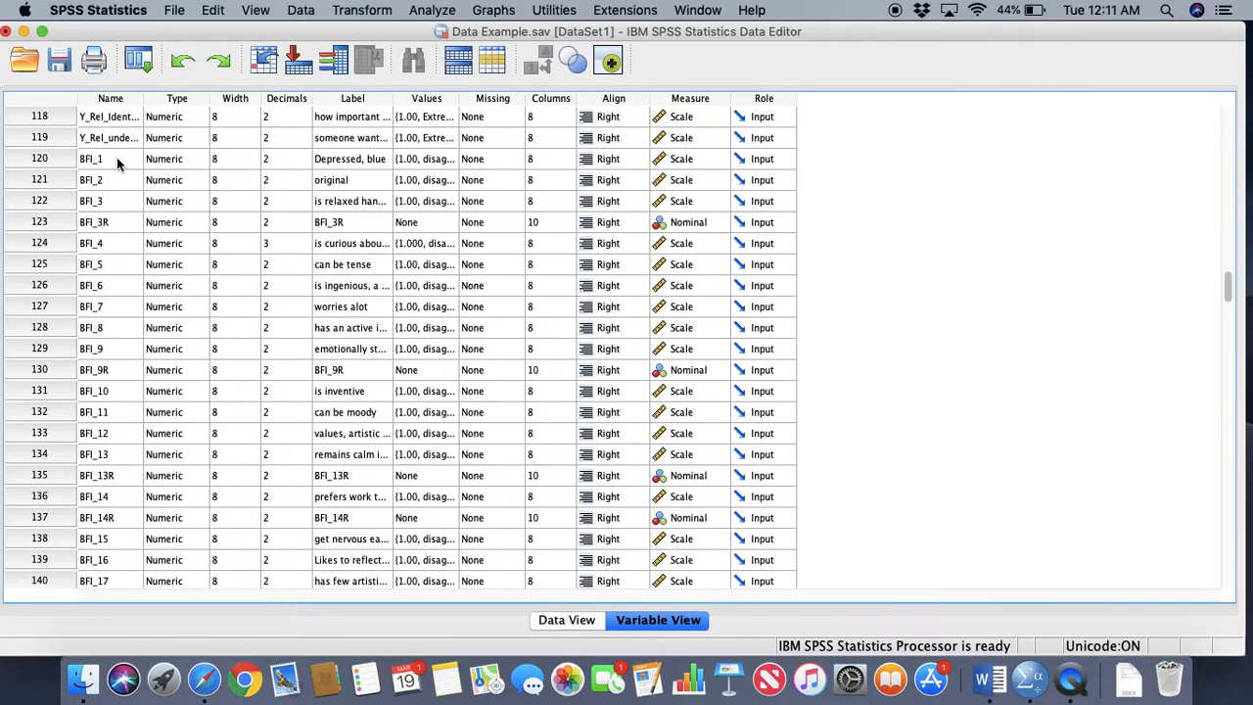
pyautogui.scroll(-6, 122, 254)
pyautogui.scroll(5, 122, 255)
# Select and copy the names of the variables BFI_1 through BFI_18, including the reverse-coded ones
pyautogui.click(113, 138)
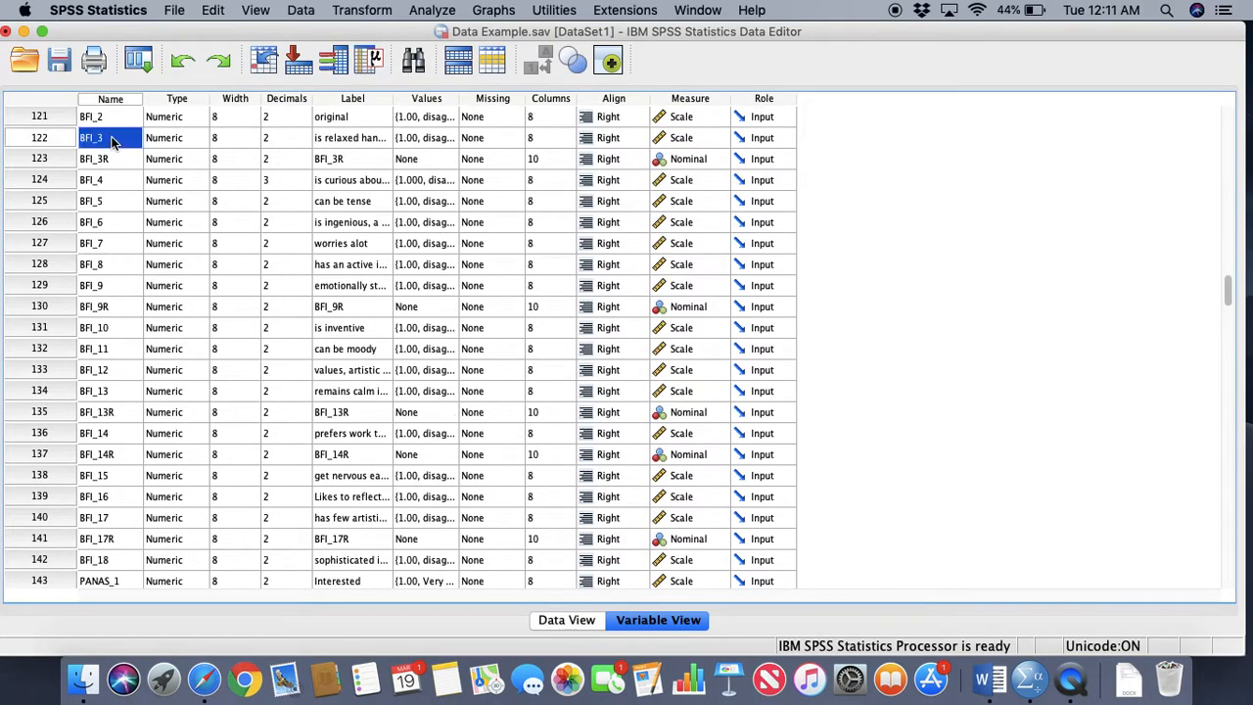
pyautogui.scroll(3, 116, 121)
pyautogui.click(121, 159)
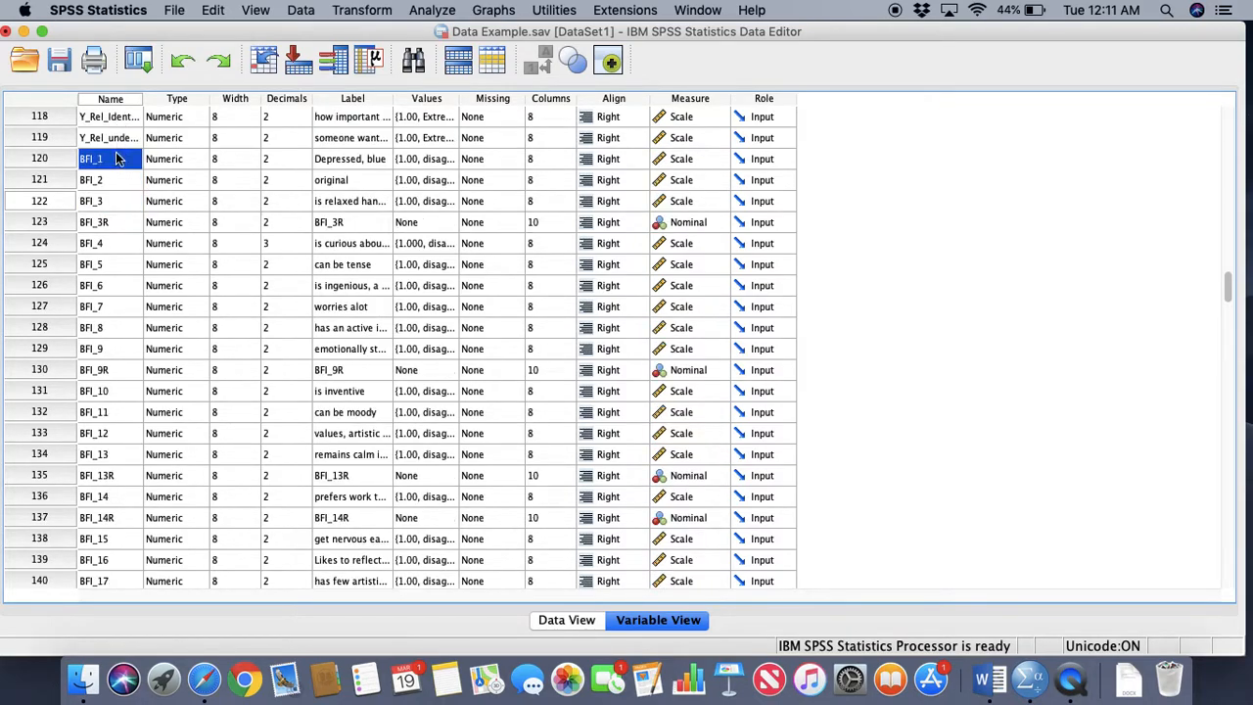
pyautogui.scroll(-5, 147, 323)
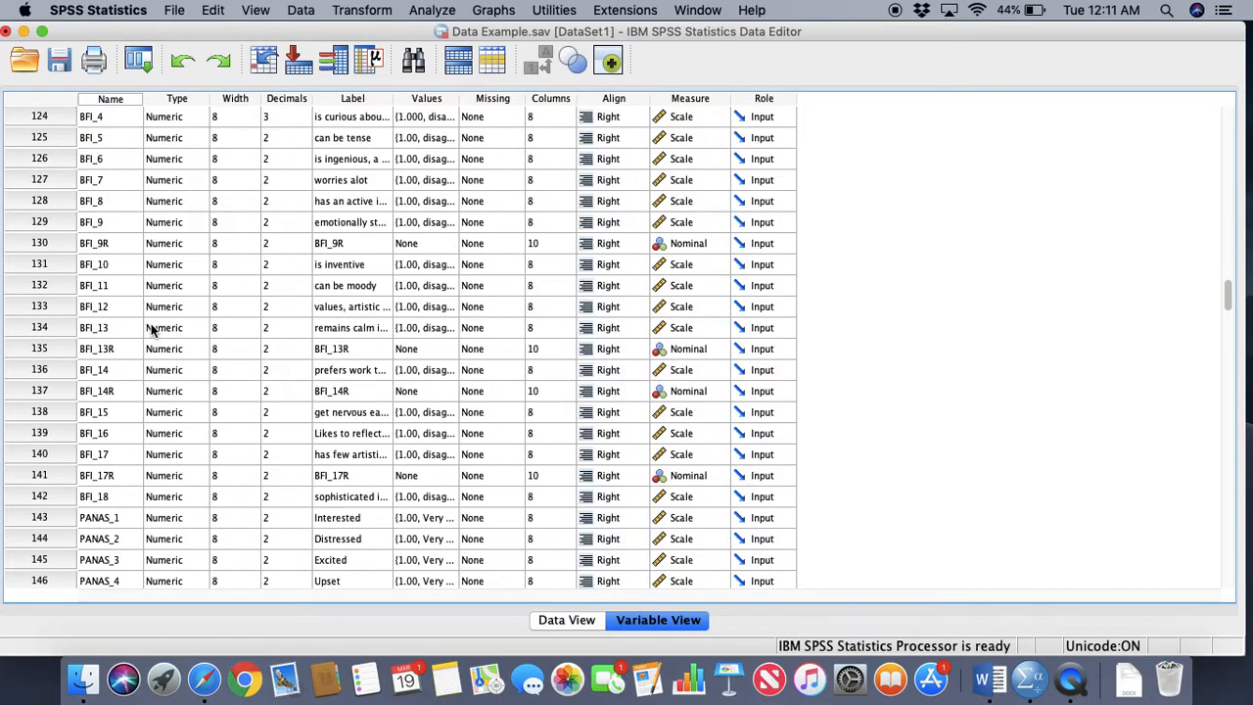
pyautogui.click(108, 519)
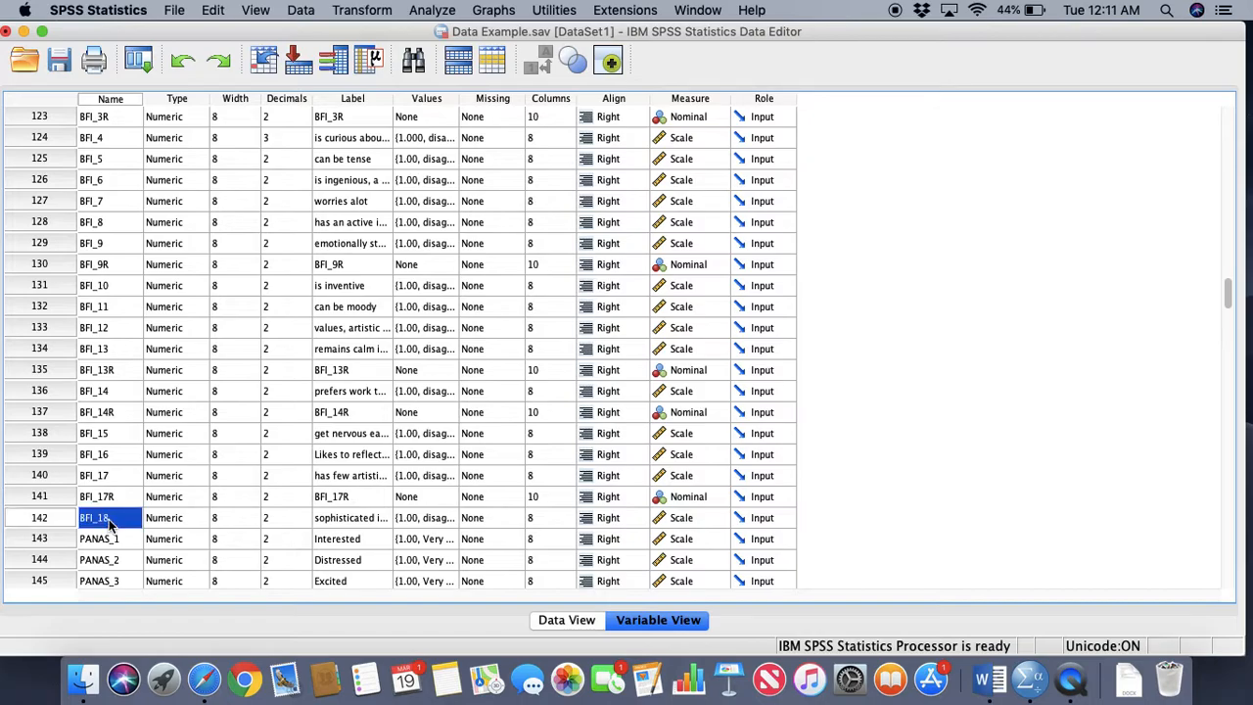
pyautogui.scroll(11, 124, 334)
pyautogui.scroll(-1, 123, 333)
pyautogui.moveTo(113, 263); pyautogui.dragTo(125, 492)
pyautogui.press('super+c')
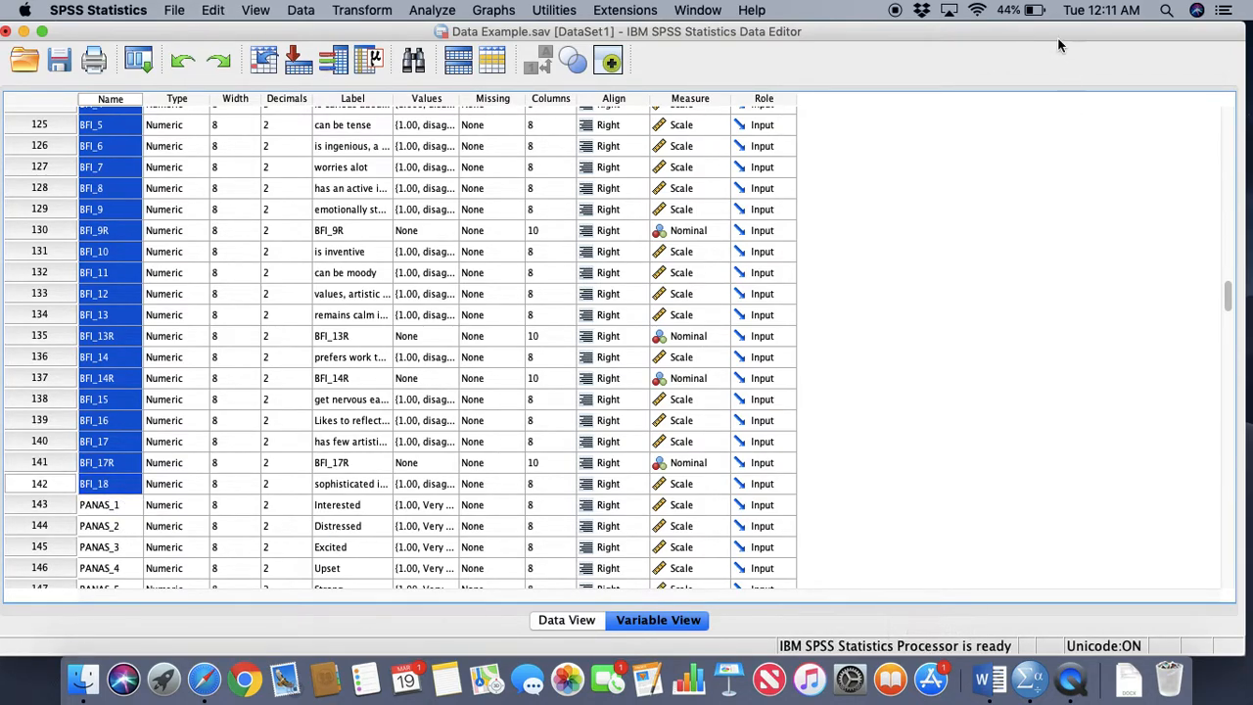
# Create a blank workbook in Excel, declining the file access request, and paste the copied variable names starting at cell A2
pyautogui.click(1167, 10)
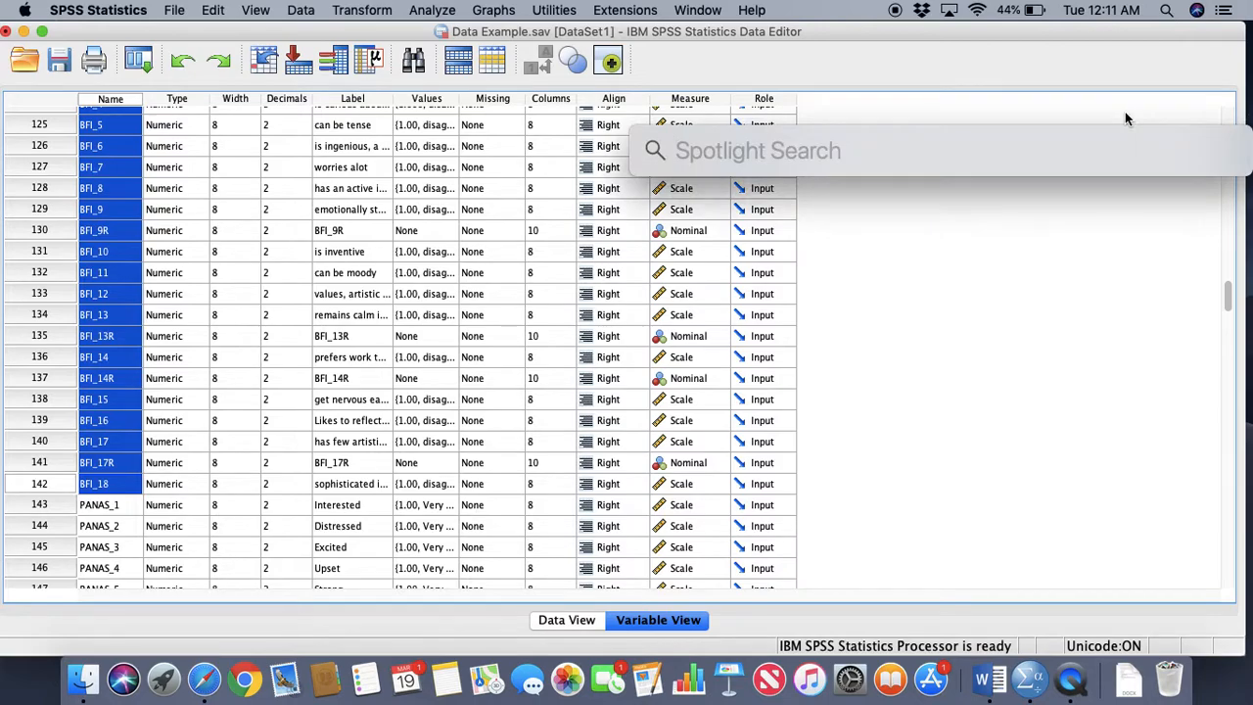
pyautogui.write('excel')
pyautogui.press('Return')
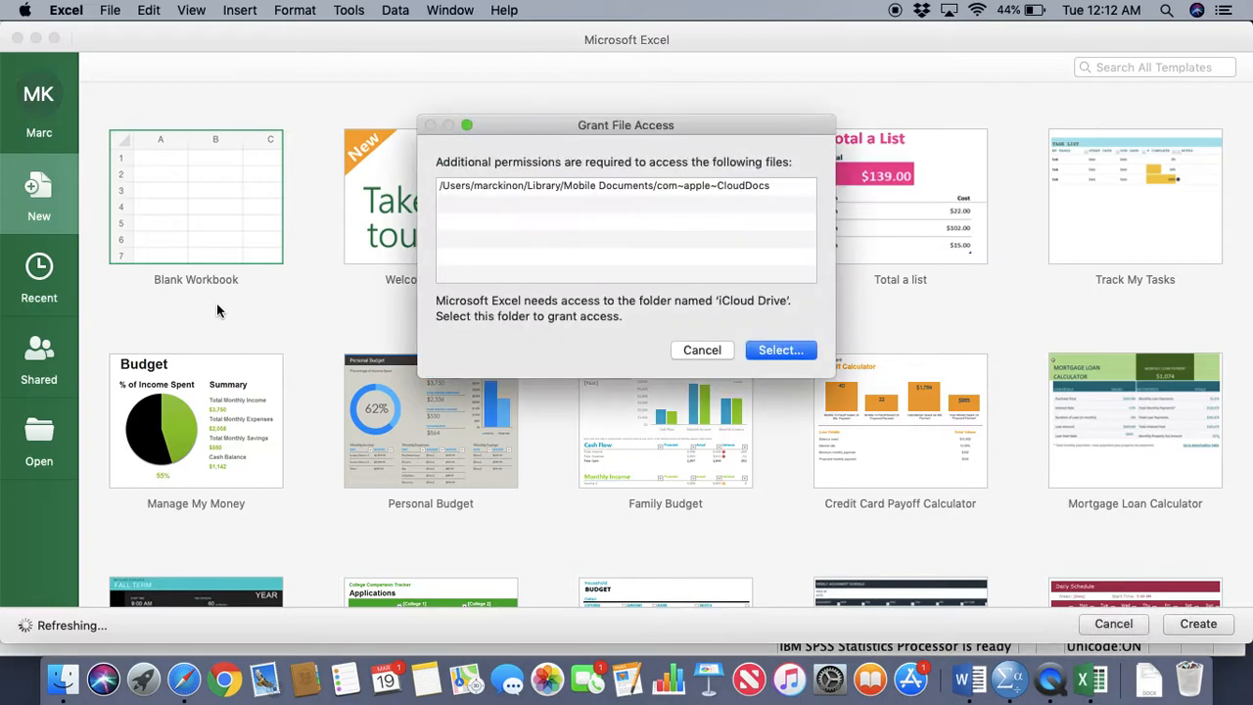
pyautogui.click(713, 349)
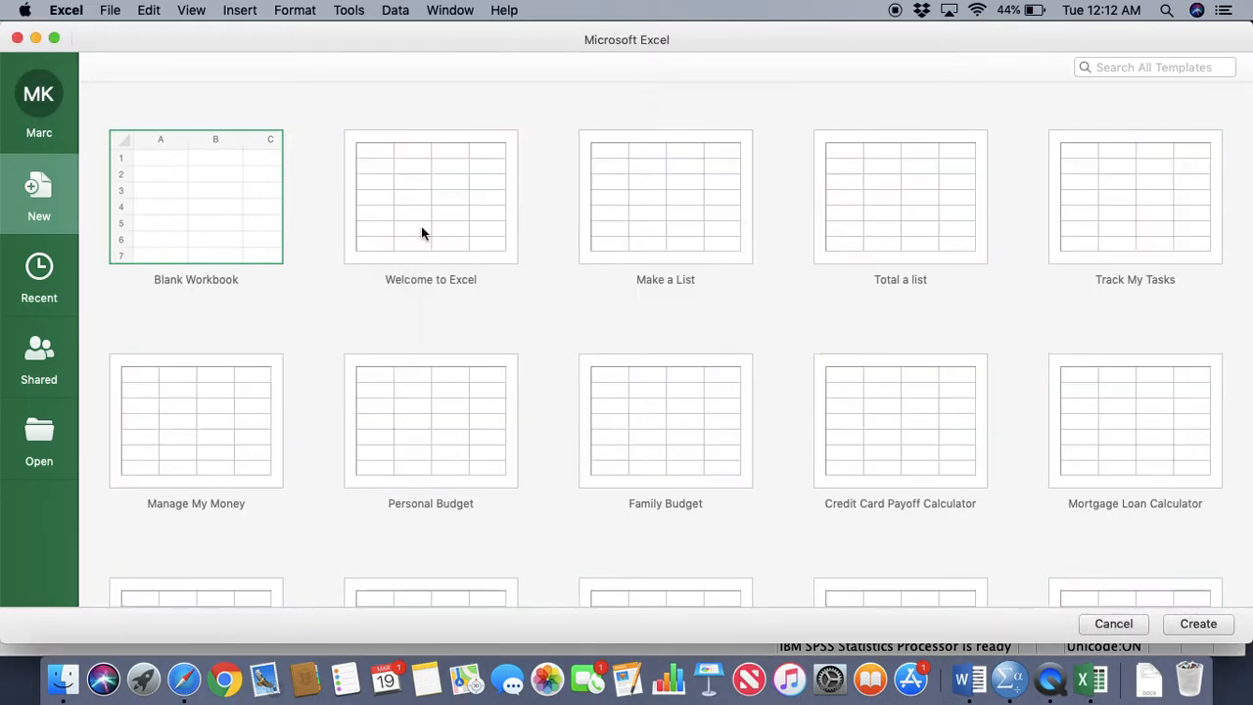
pyautogui.doubleClick(232, 179)
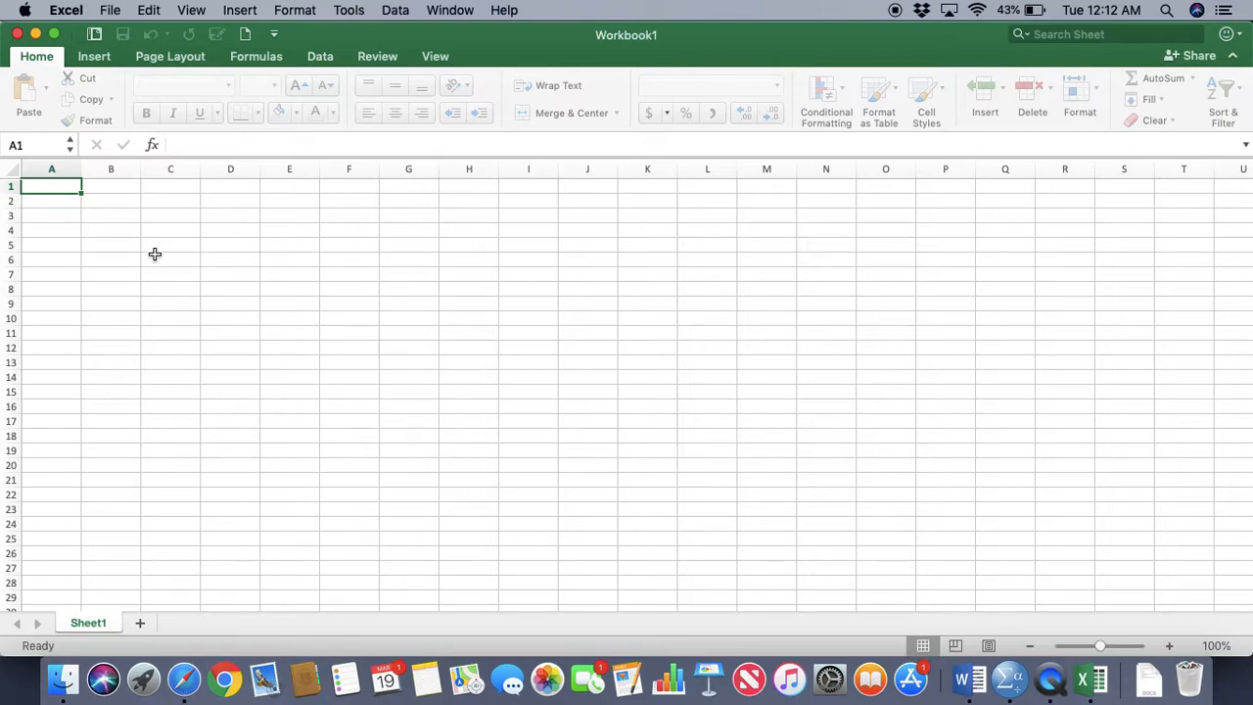
pyautogui.click(56, 199)
pyautogui.press('super+v')
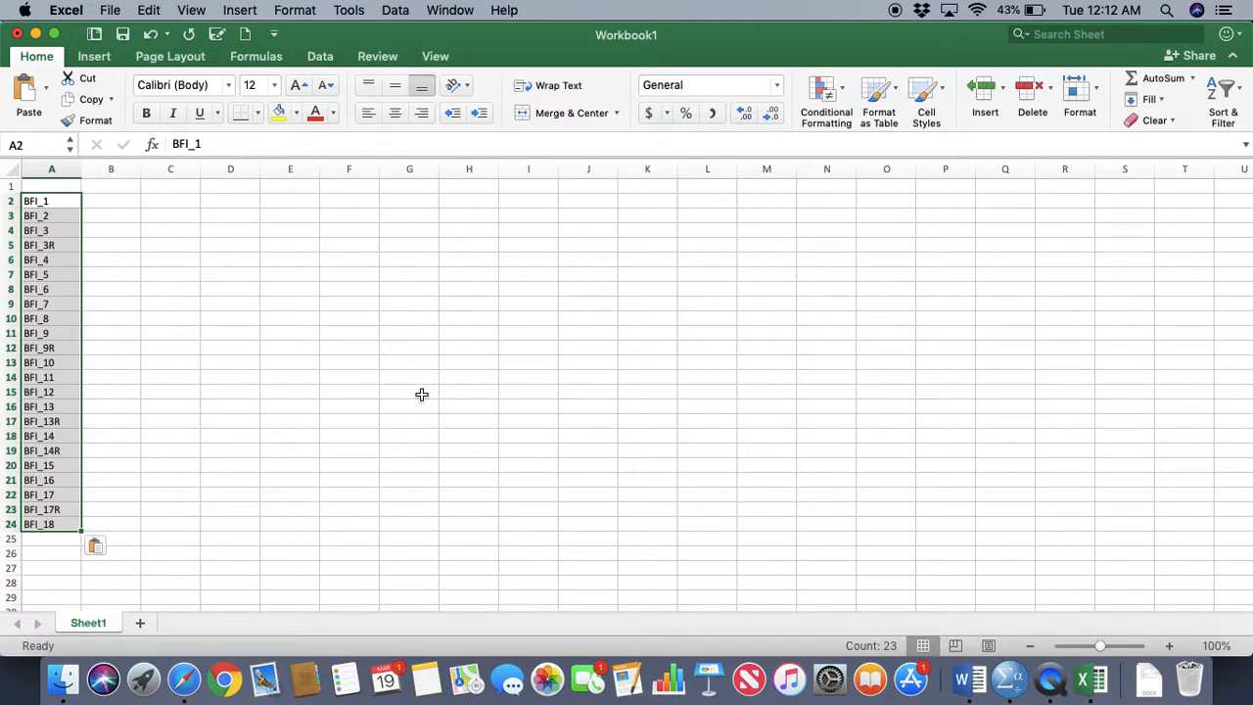
# Switch to SPSS Statistics and copy the labels of the variables BFI_1 through BFI_18, including the reverse-coded ones
pyautogui.click(1015, 685)
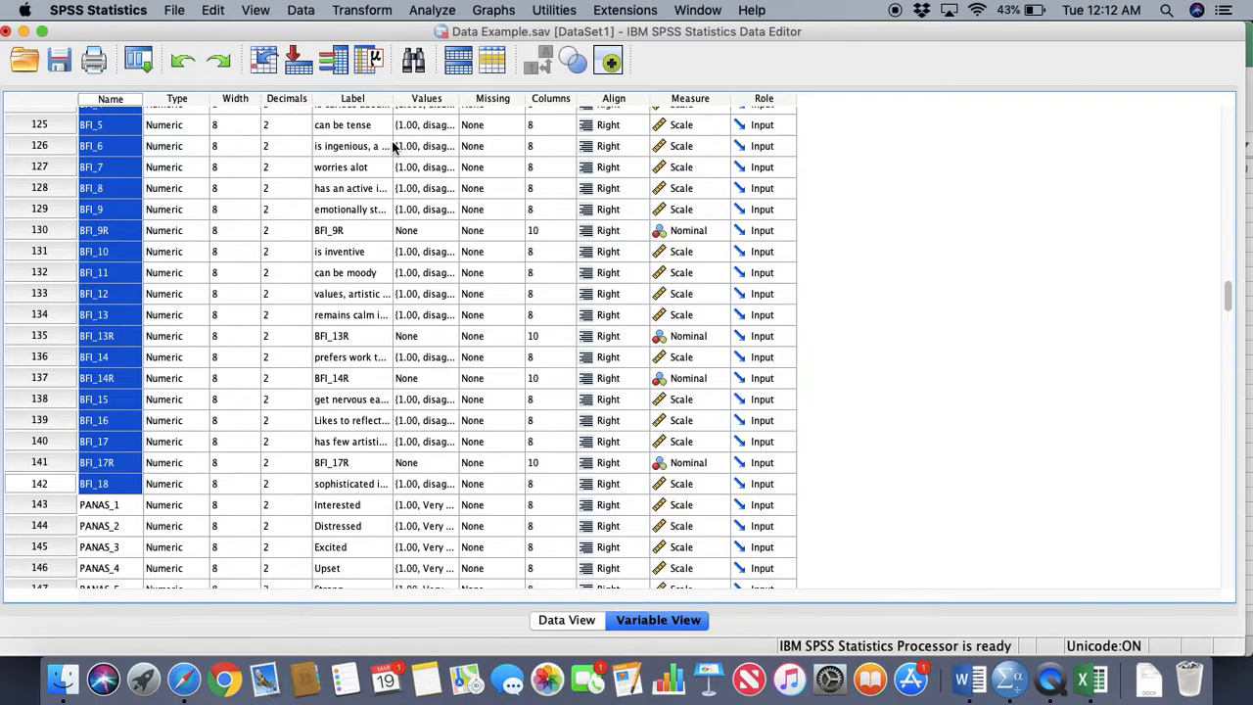
pyautogui.scroll(5, 393, 146)
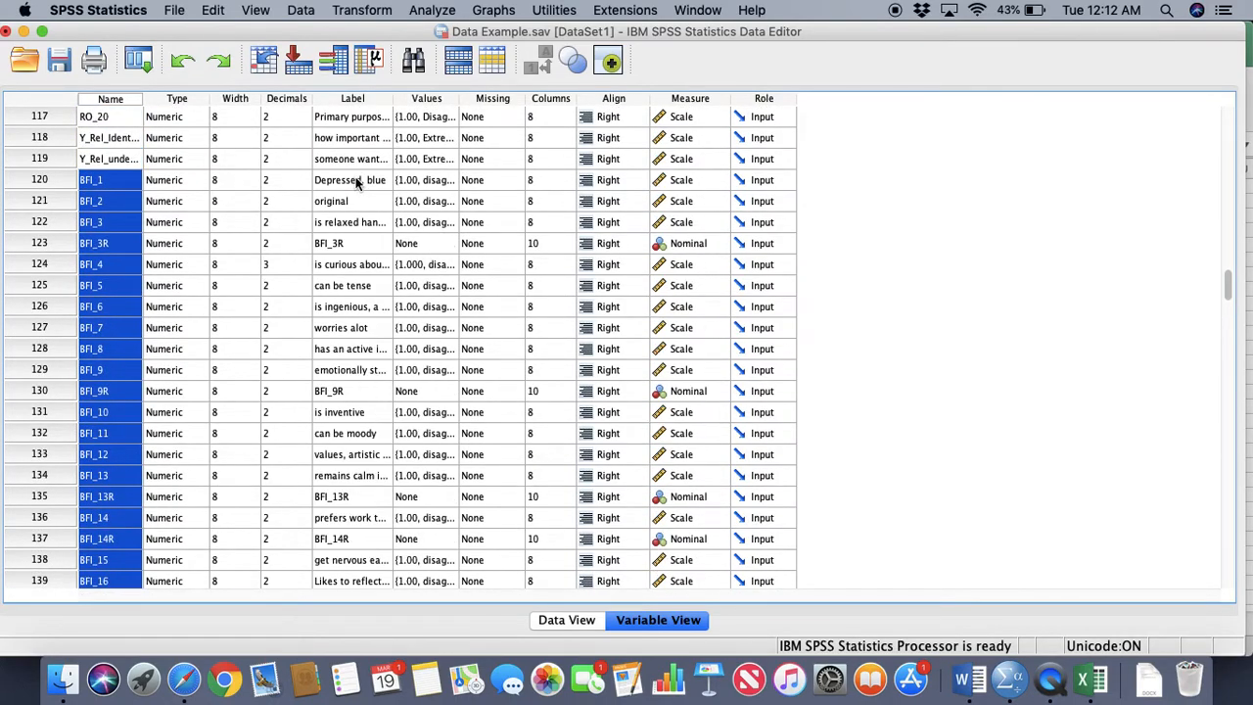
pyautogui.moveTo(357, 182); pyautogui.dragTo(373, 535)
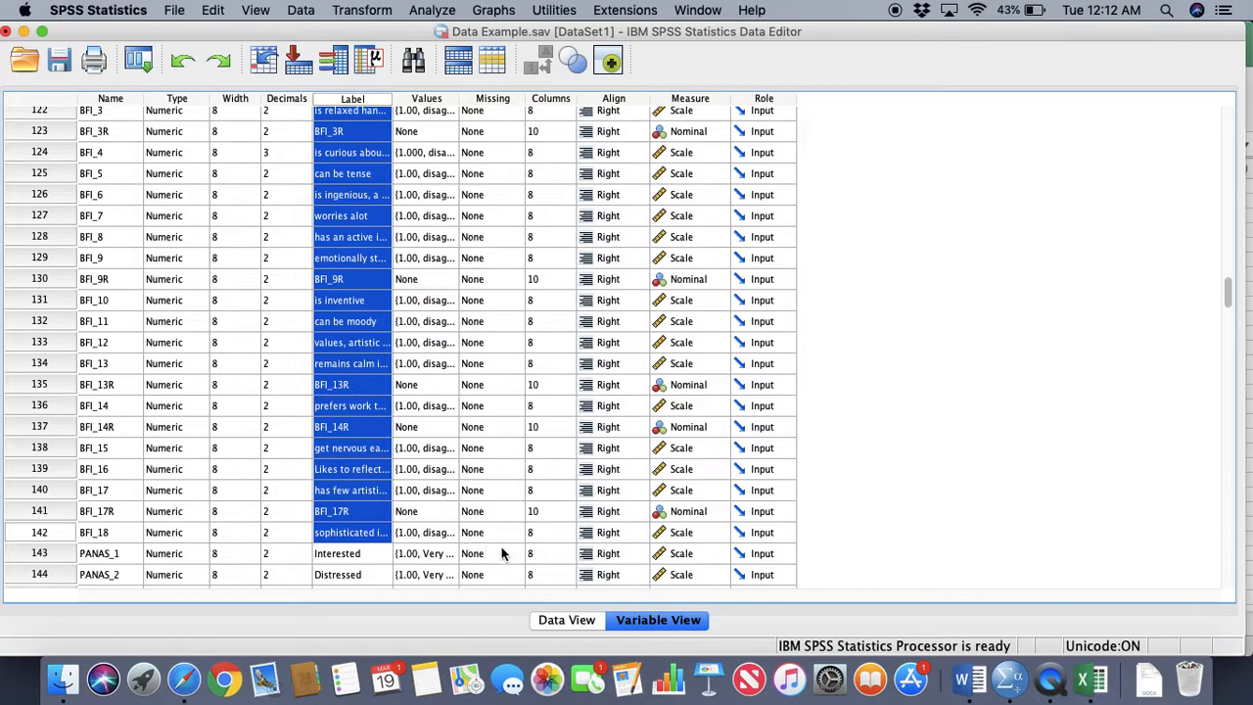
# Return to the Excel workbook and paste the copied variable labels beside the names, starting at cell B2
pyautogui.click(1083, 678)
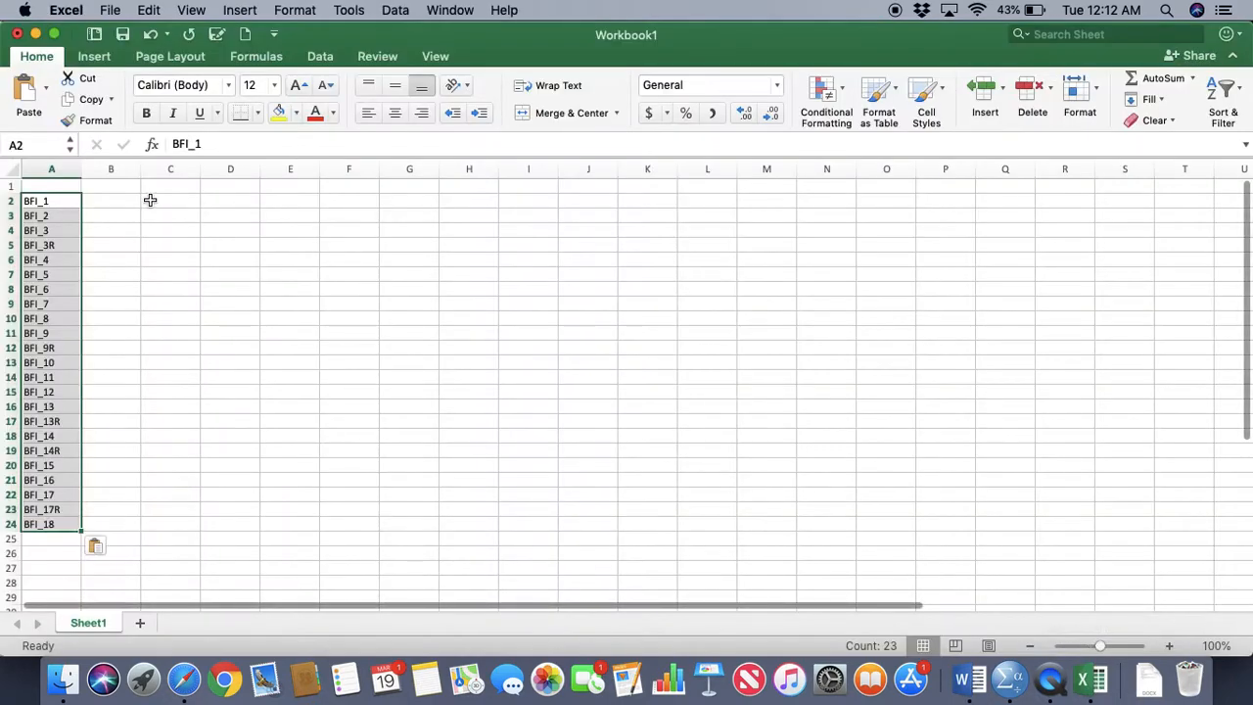
pyautogui.click(106, 200)
pyautogui.write('Depressed, blue original')
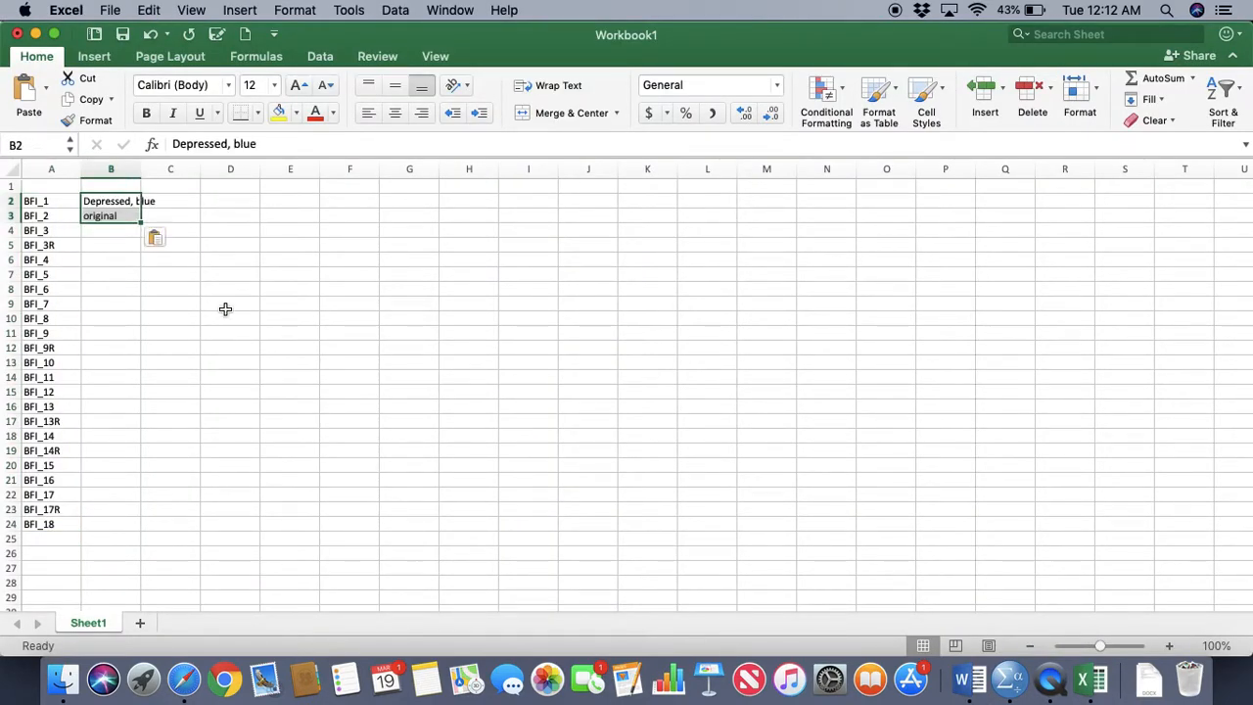
pyautogui.click(125, 201)
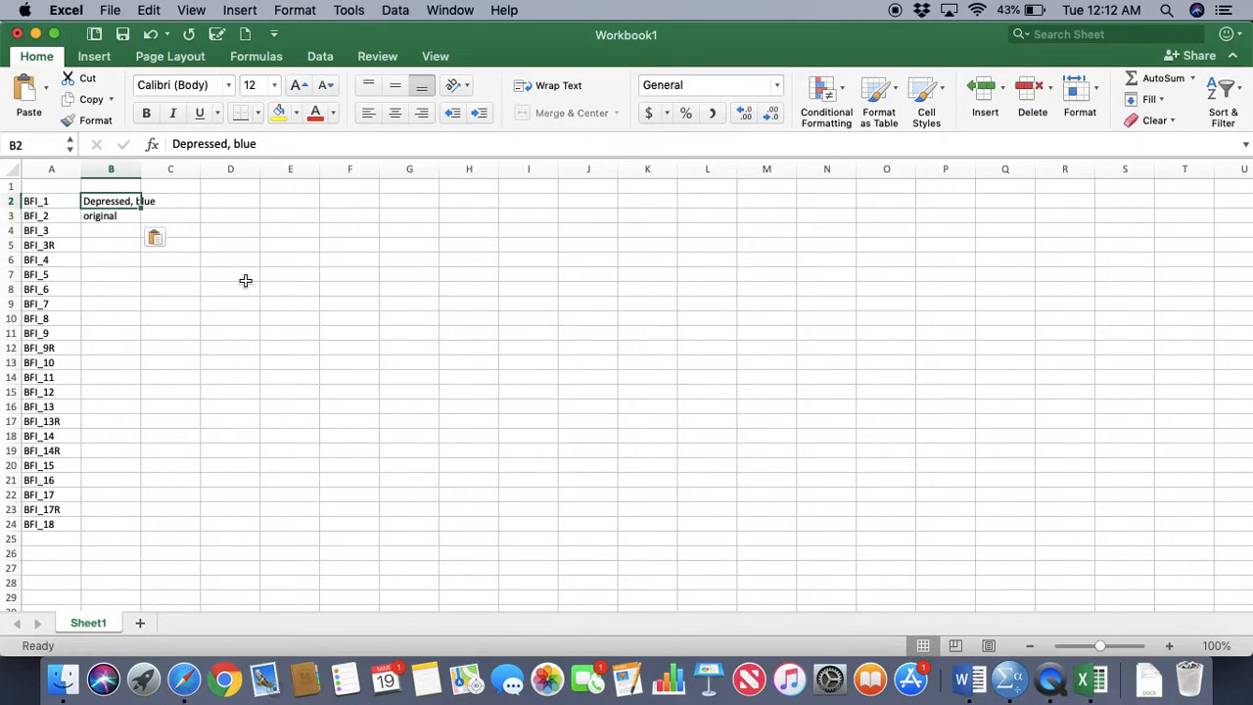
pyautogui.write('Depressed, blue original is relaxed handles stress well BFI_3R is curious about many different things can be tense is ingenious, a deep thinker worries alot has an active imagination emotionally stable, not easily upset BFI_9R is inventive can be moody values, artistic aesthetic experiences remains calm in tense situation BFI_13R prefers work that is routine BFI_14R get nervous easily Likes to reflect, play with ideas has few artistic interests BFI_17R sophisticated in music, art or literature')
pyautogui.click(249, 316)
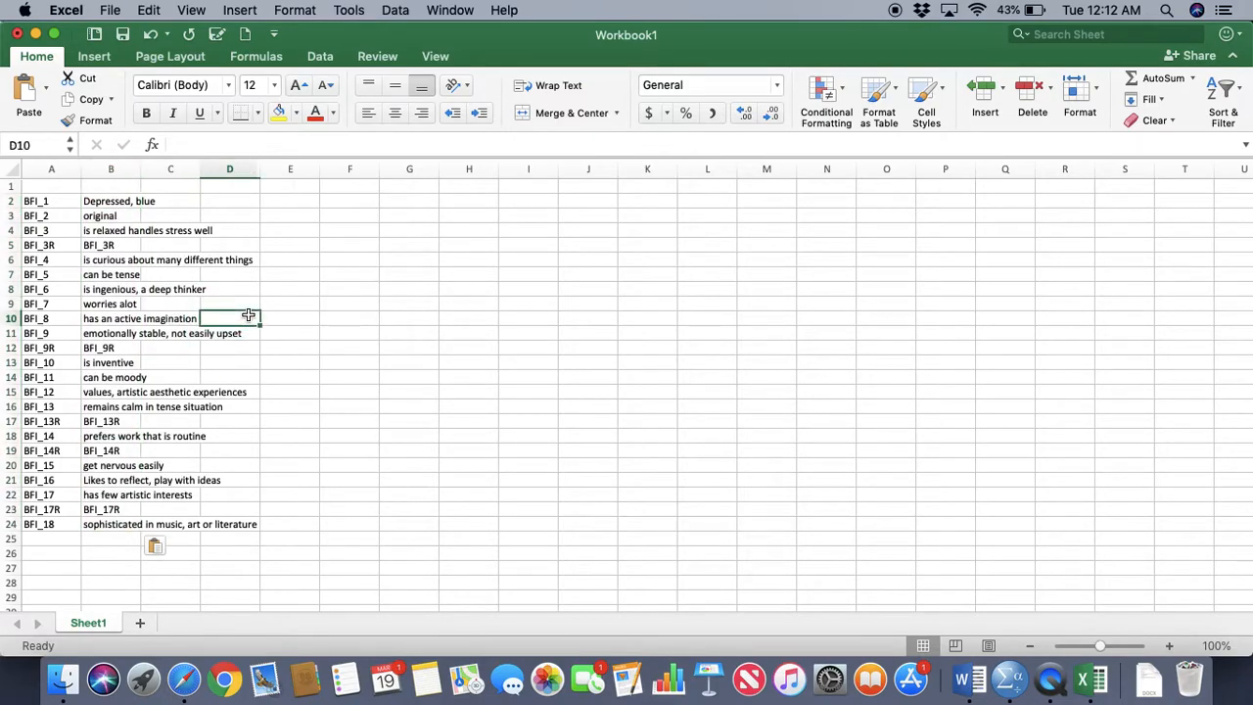
# Delete the entire rows of the reverse-coded variables BFI_3R and BFI_9R from the list
pyautogui.click(14, 245)
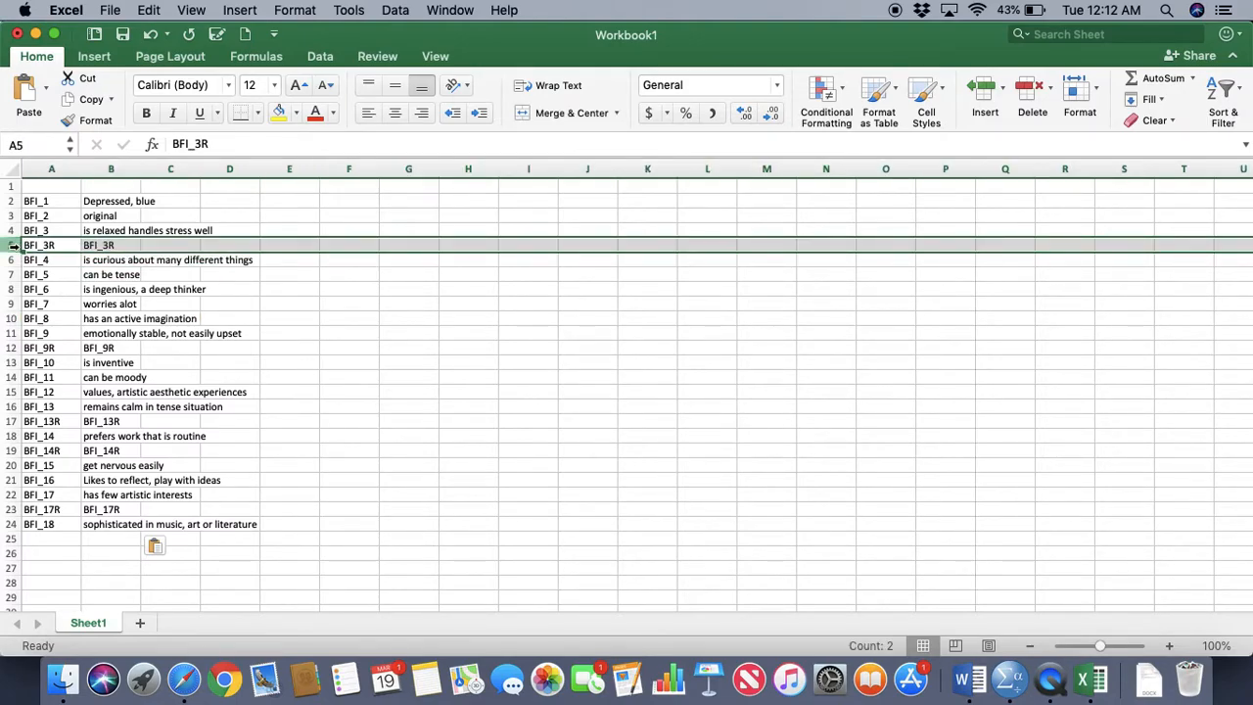
pyautogui.rightClick(14, 246)
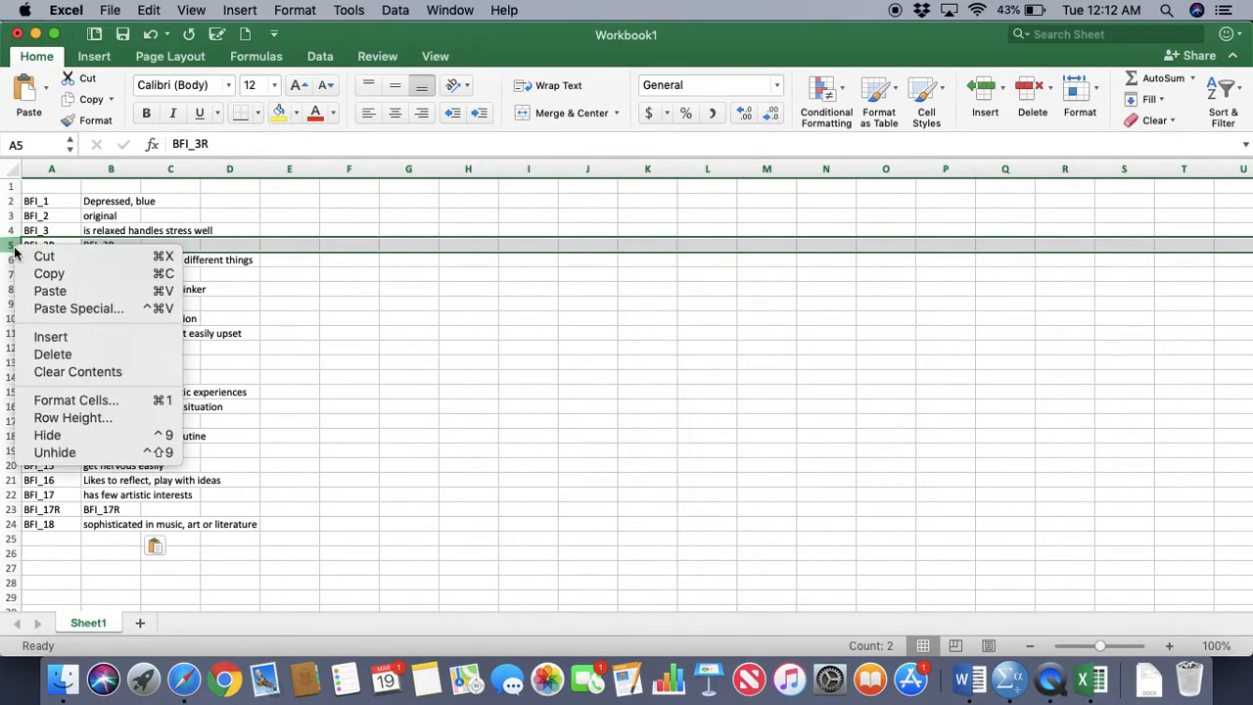
pyautogui.click(98, 354)
pyautogui.click(90, 317)
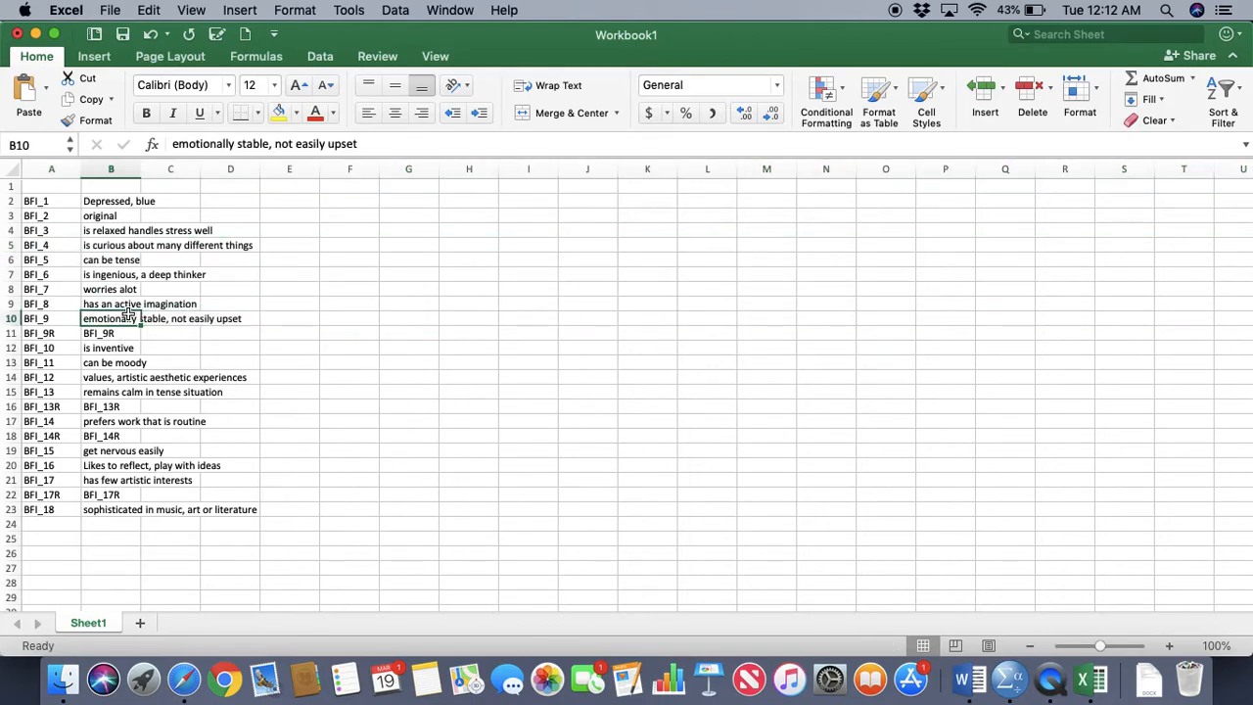
pyautogui.click(12, 332)
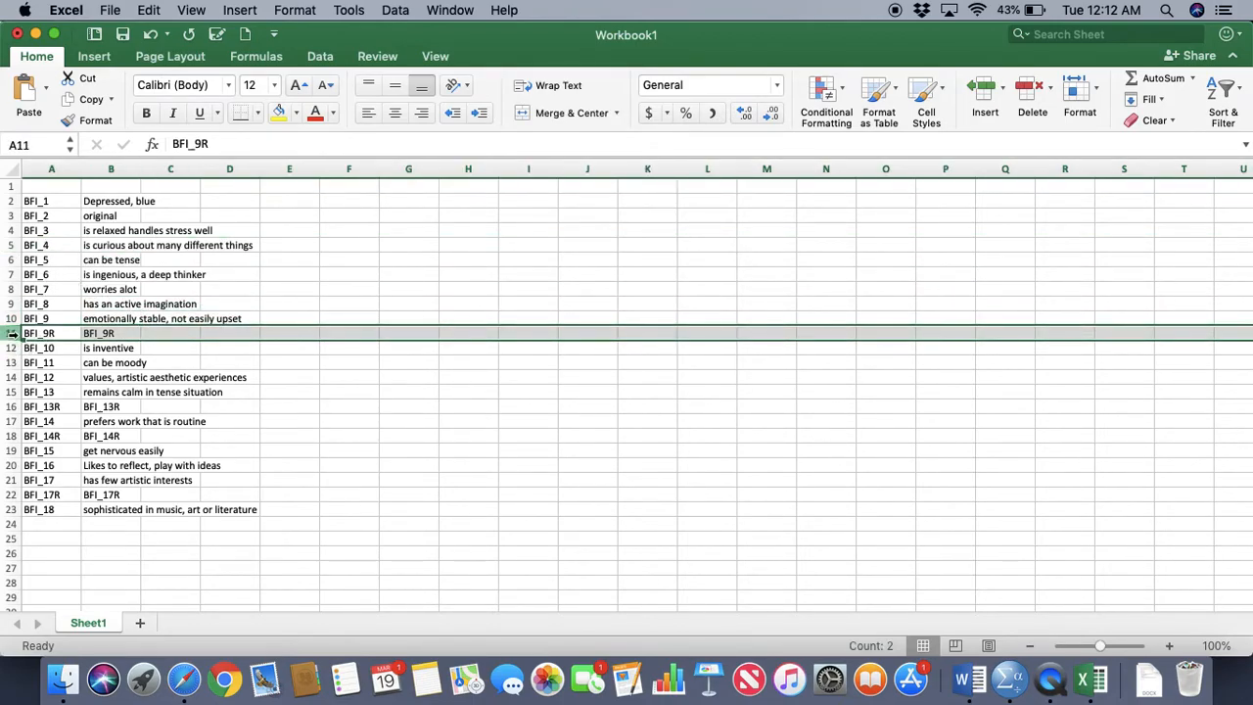
pyautogui.rightClick(12, 333)
pyautogui.click(95, 443)
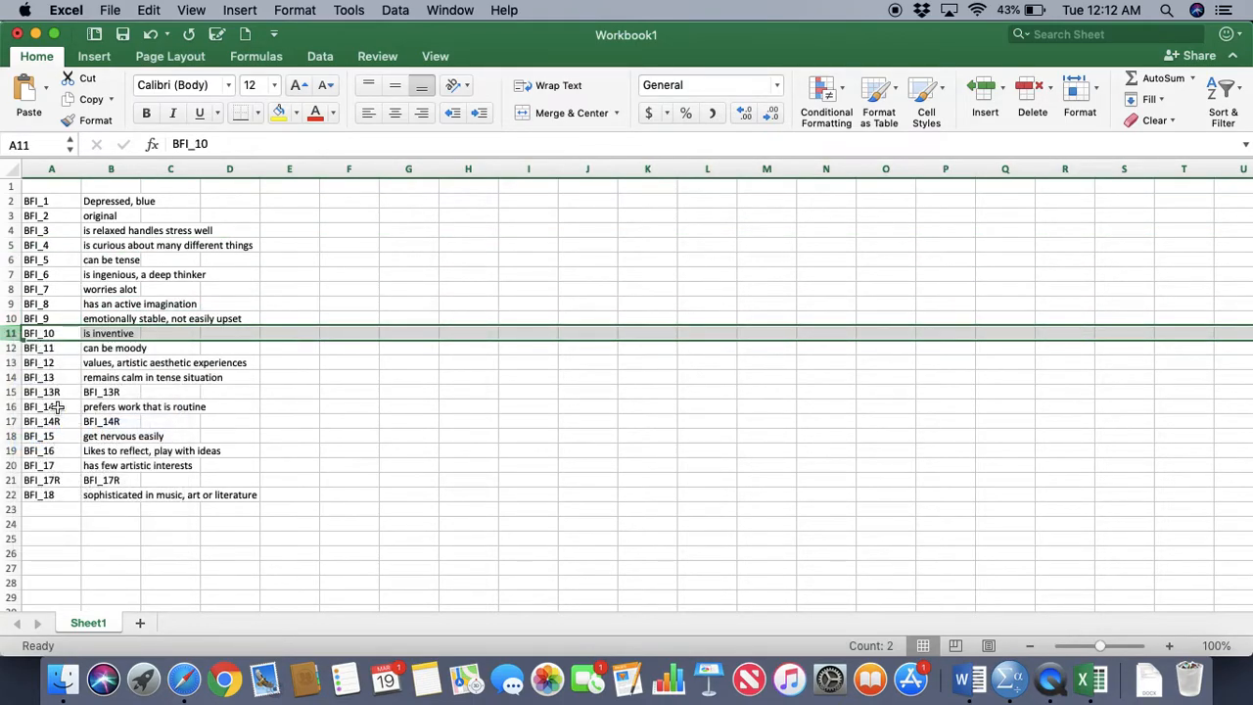
# Delete the entire rows of the reverse-coded variables BFI_13R, BFI_14R and BFI_17R
pyautogui.click(11, 393)
pyautogui.rightClick(10, 394)
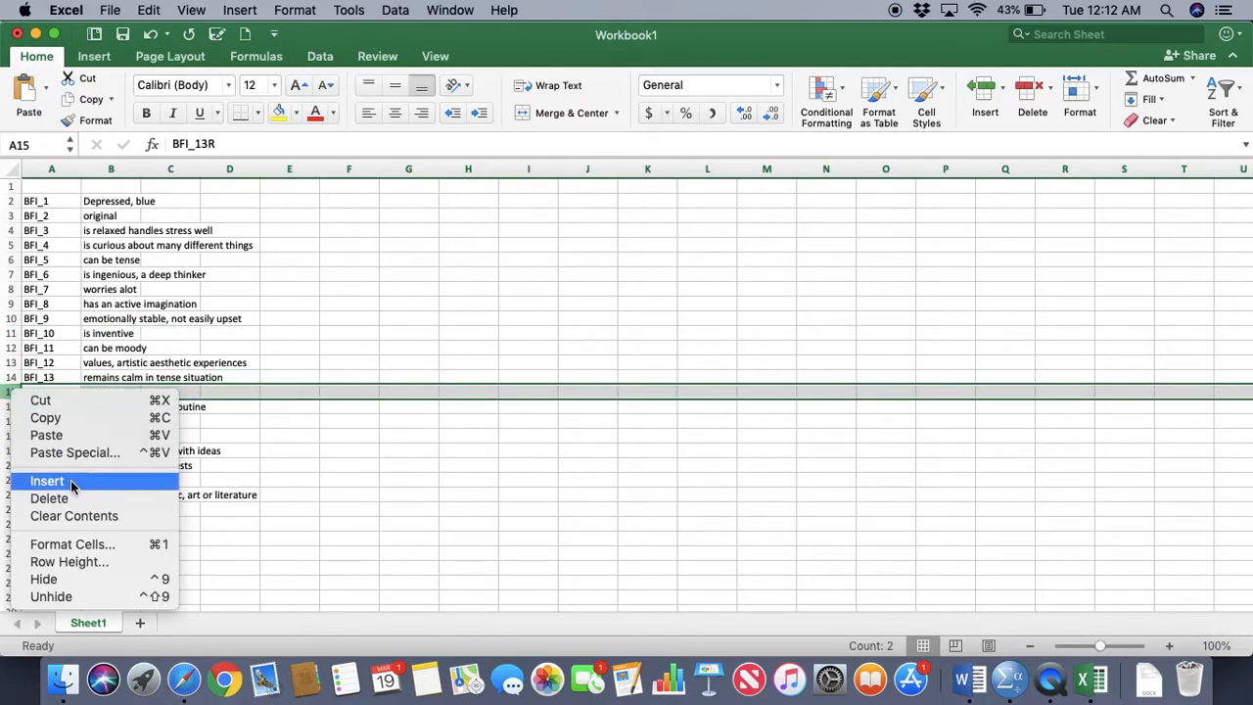
pyautogui.click(74, 499)
pyautogui.click(12, 406)
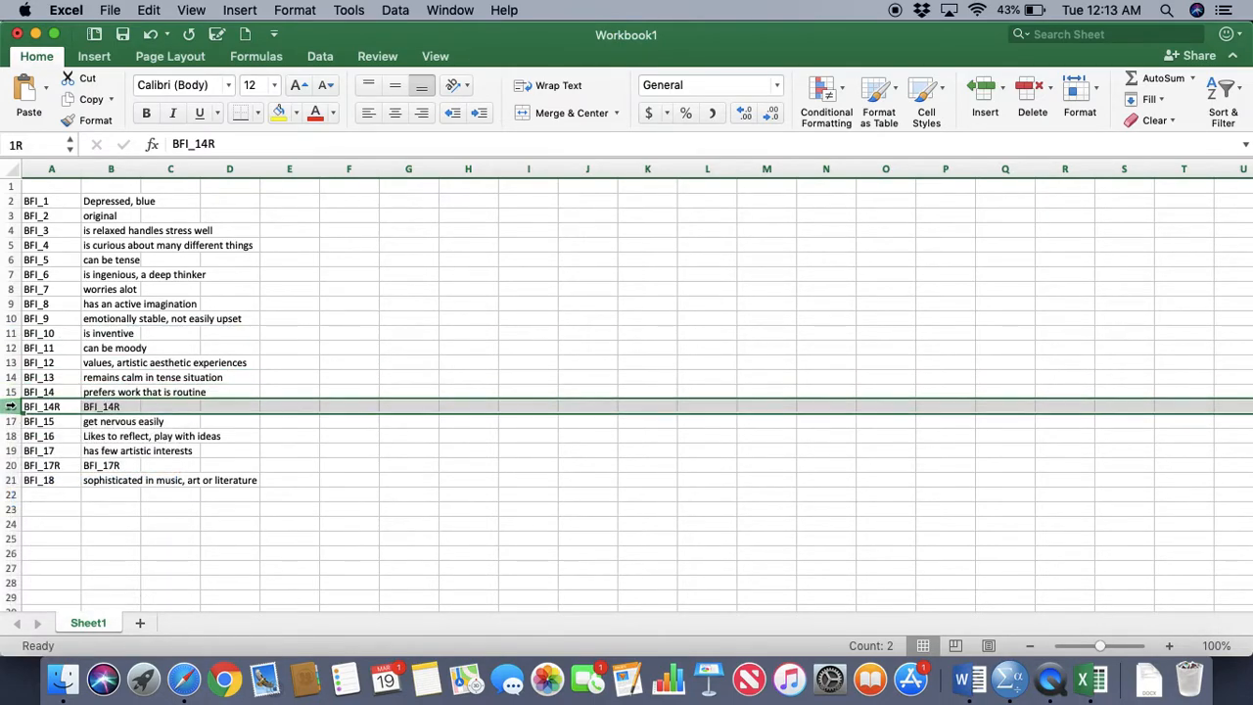
pyautogui.rightClick(12, 408)
pyautogui.click(50, 511)
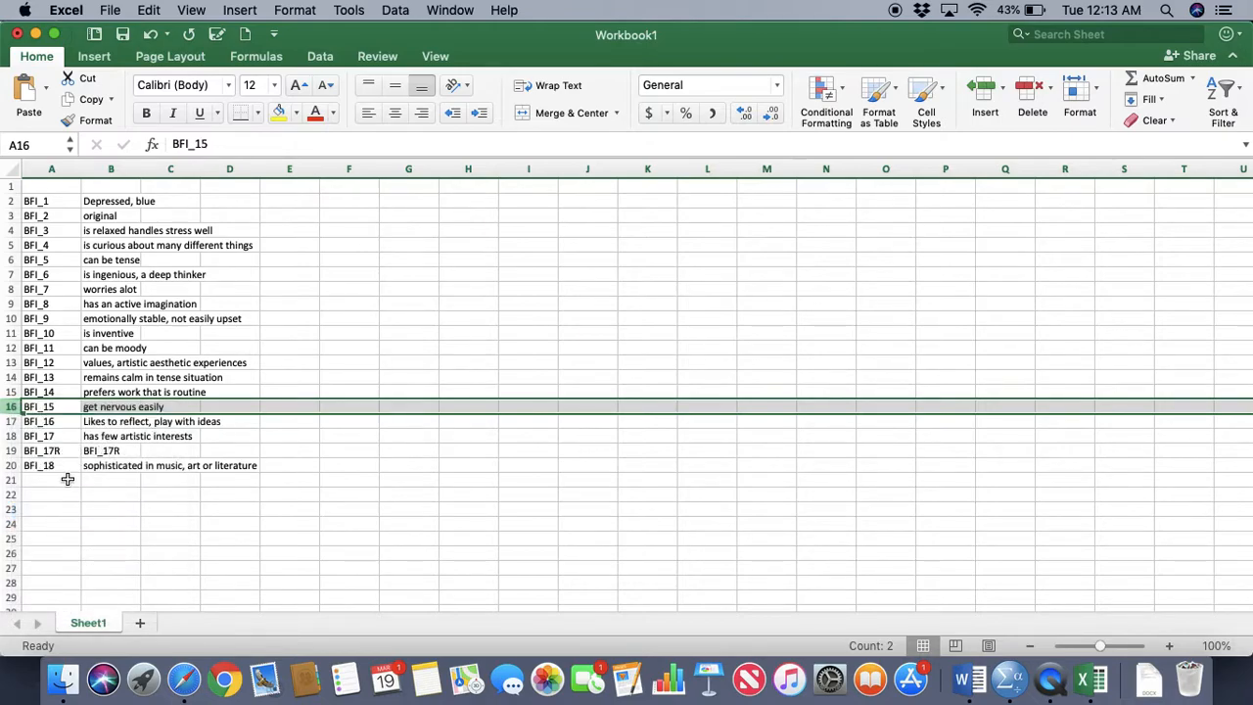
pyautogui.click(12, 450)
pyautogui.rightClick(13, 450)
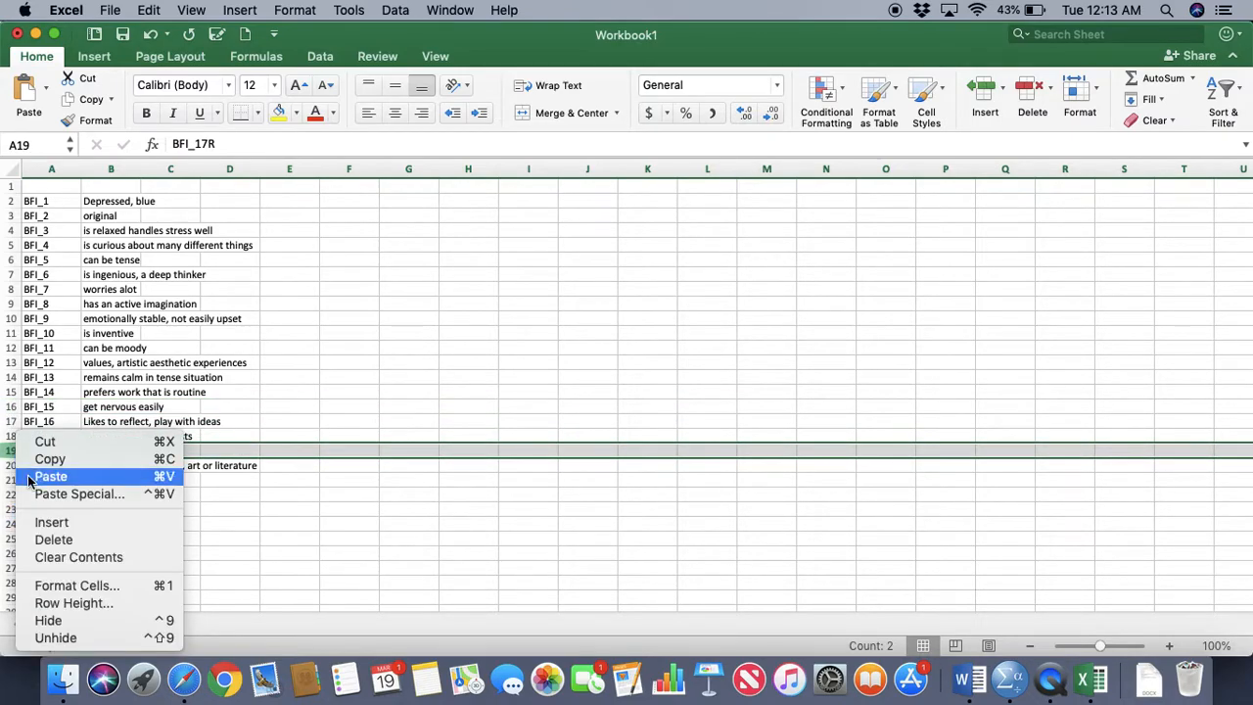
pyautogui.click(71, 541)
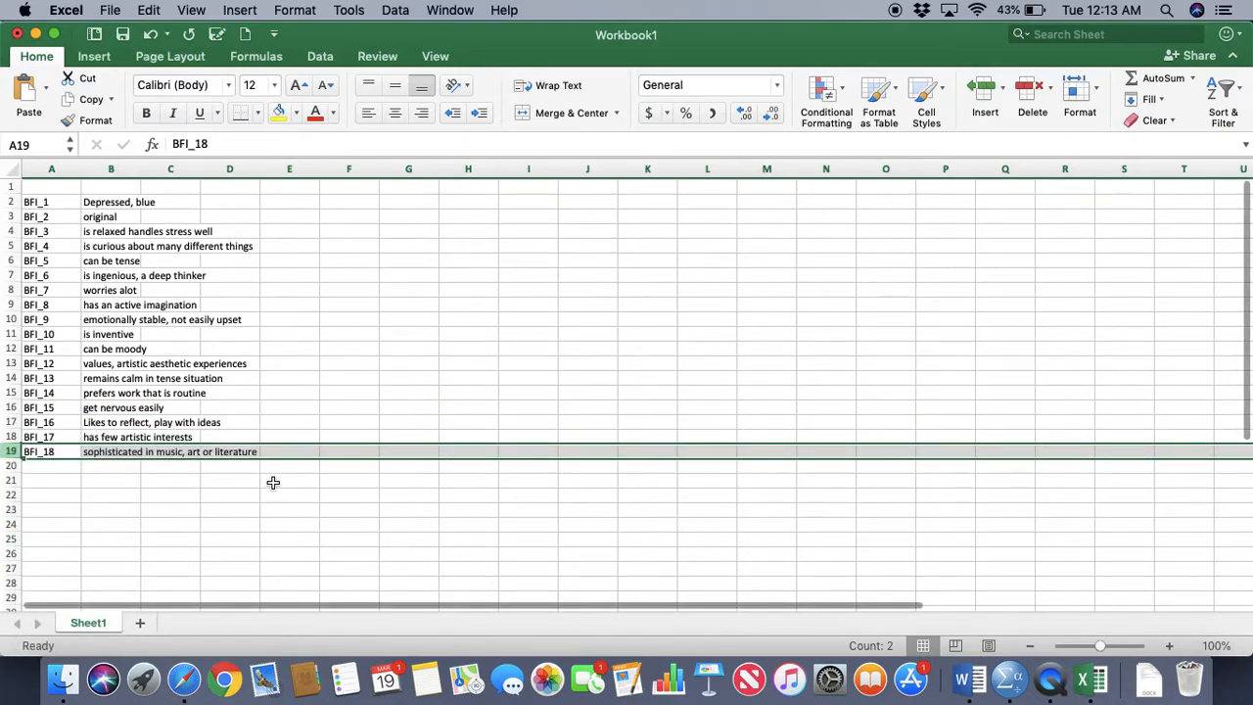
# Autofit the width of column B to the variable labels
pyautogui.moveTo(142, 173); pyautogui.dragTo(142, 172)
pyautogui.doubleClick(142, 172)
pyautogui.click(284, 231)
# Enter the subscale codes N, O, N, O, N for BFI_1 through BFI_5 in cells C2 to C6
pyautogui.click(286, 202)
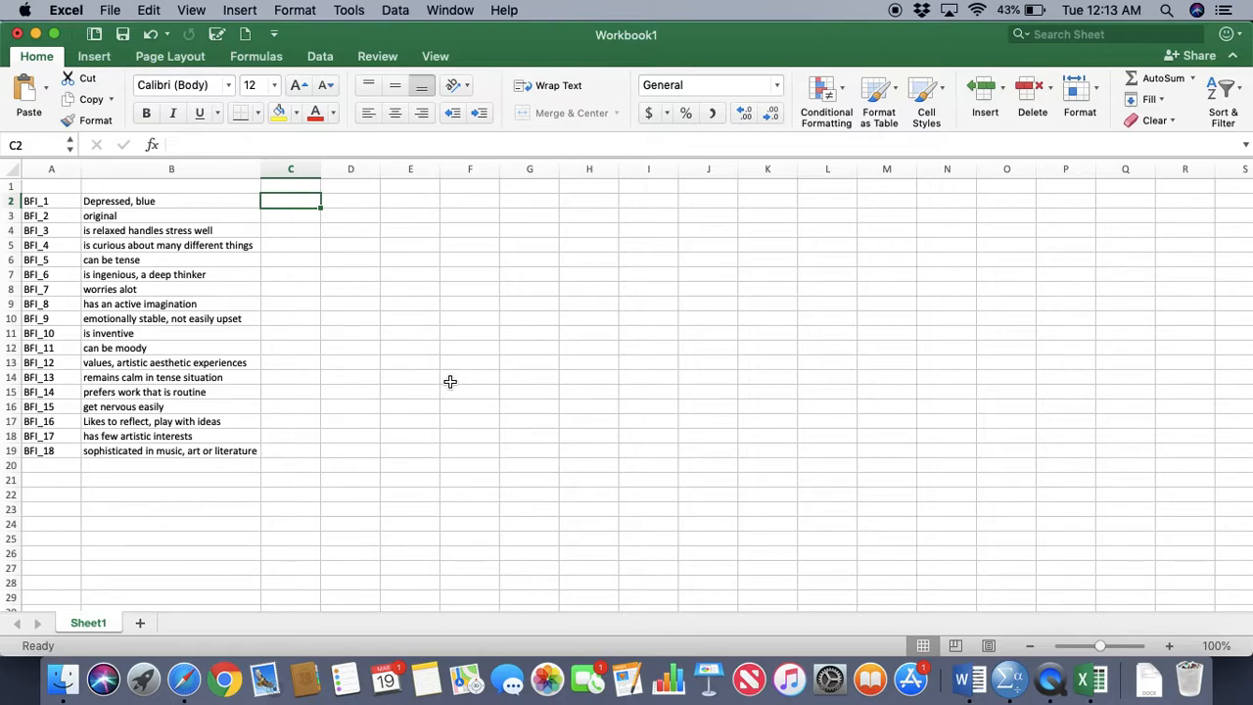
pyautogui.write('N')
pyautogui.press('Return')
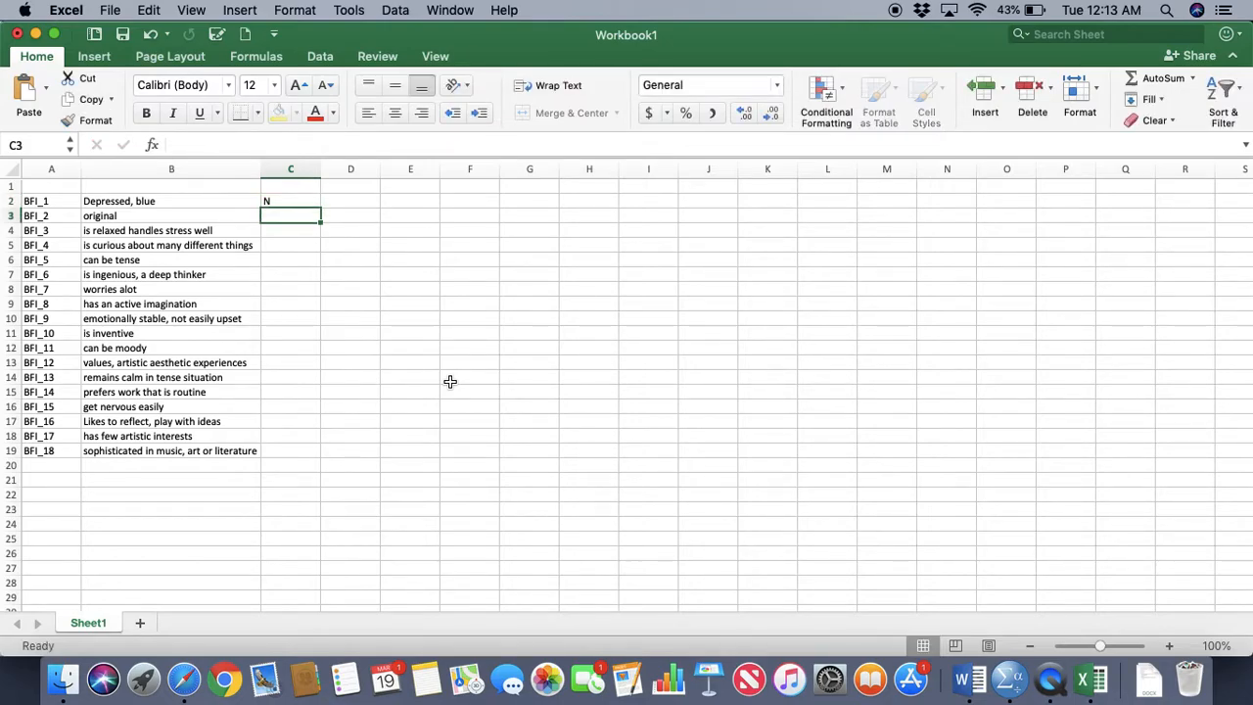
pyautogui.write('O')
pyautogui.press('Return')
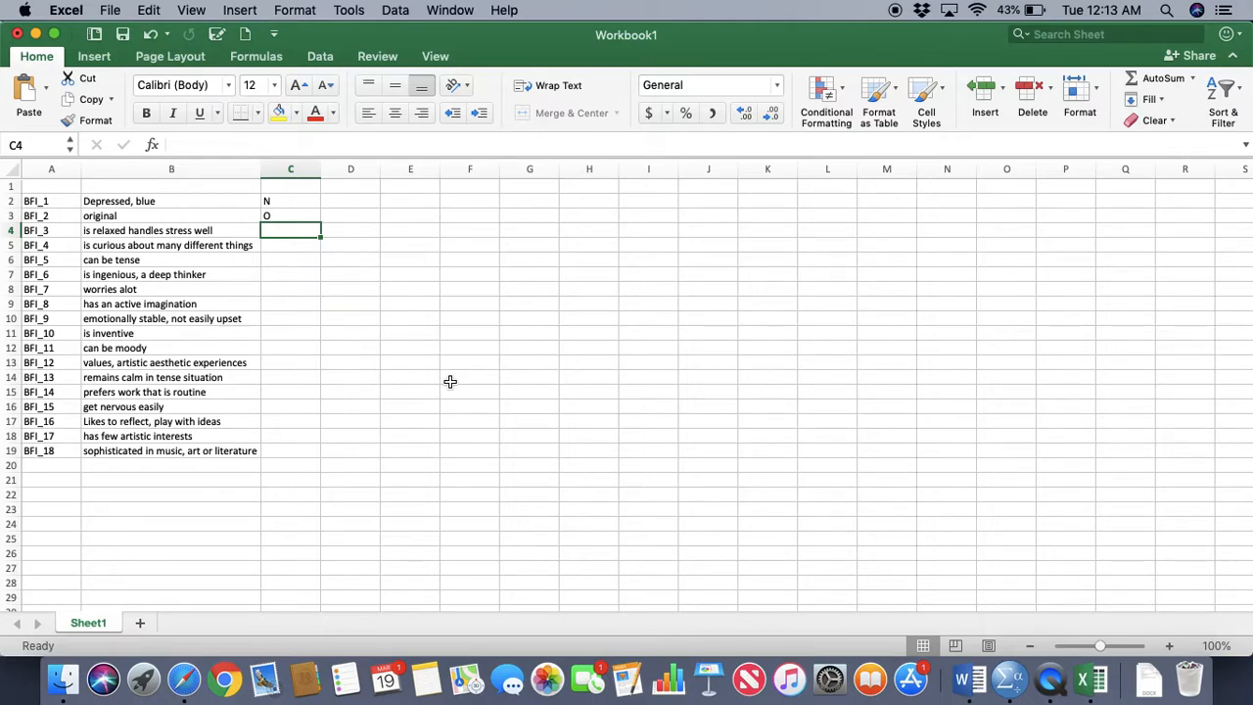
pyautogui.write('N')
pyautogui.press('Return')
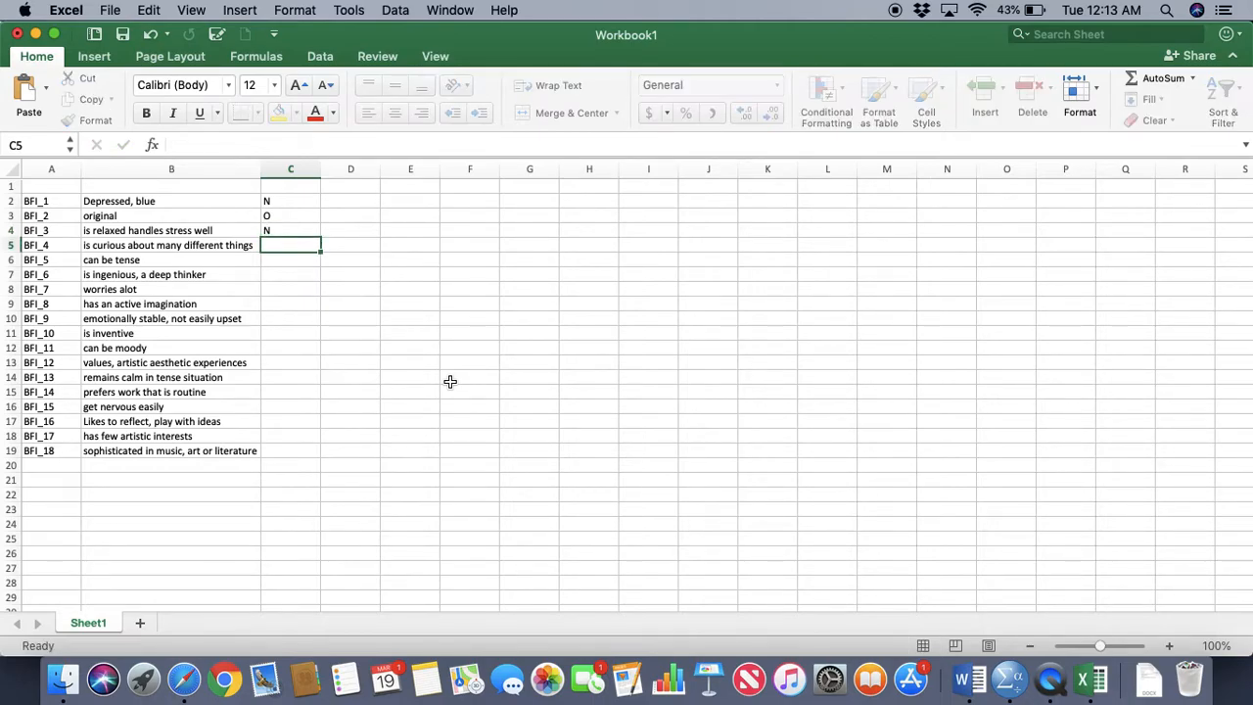
pyautogui.write('O')
pyautogui.press('Return')
pyautogui.write('N')
pyautogui.press('Return')
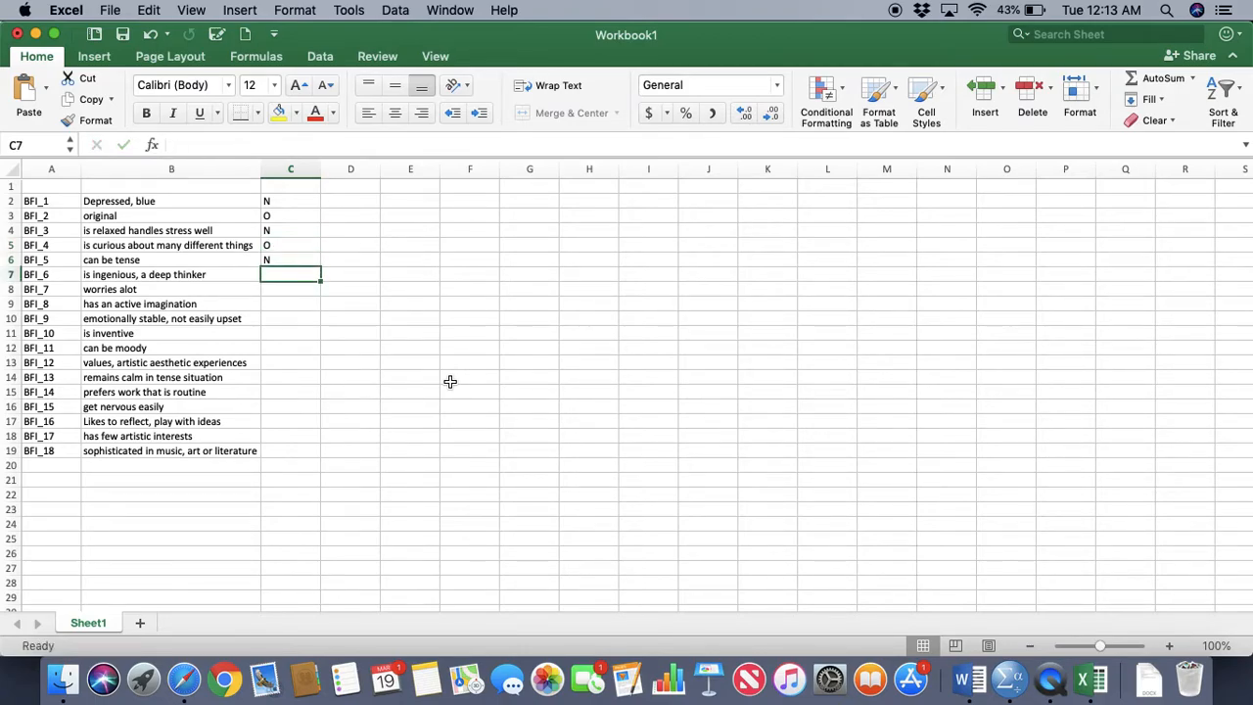
# Enter the subscale codes O, N, O, N, O, N for BFI_6 through BFI_11 in cells C7 to C12
pyautogui.write('O')
pyautogui.press('Return')
pyautogui.write('N')
pyautogui.press('Return')
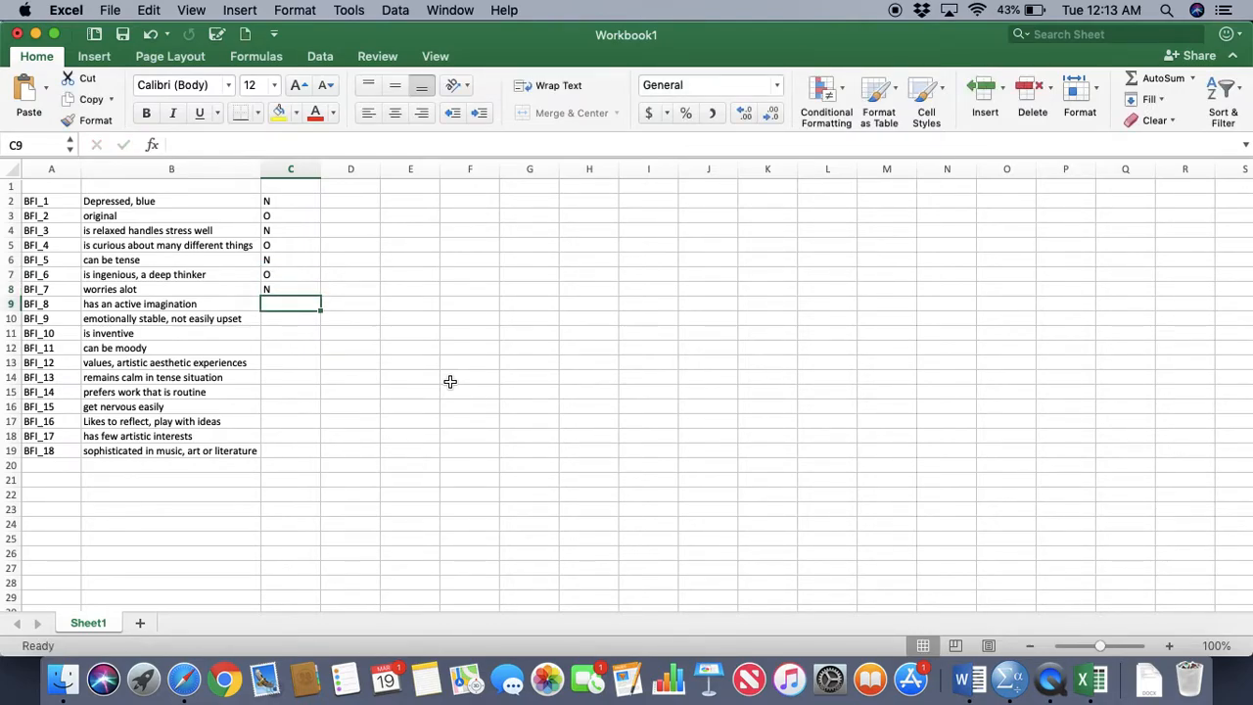
pyautogui.write('O')
pyautogui.press('Return')
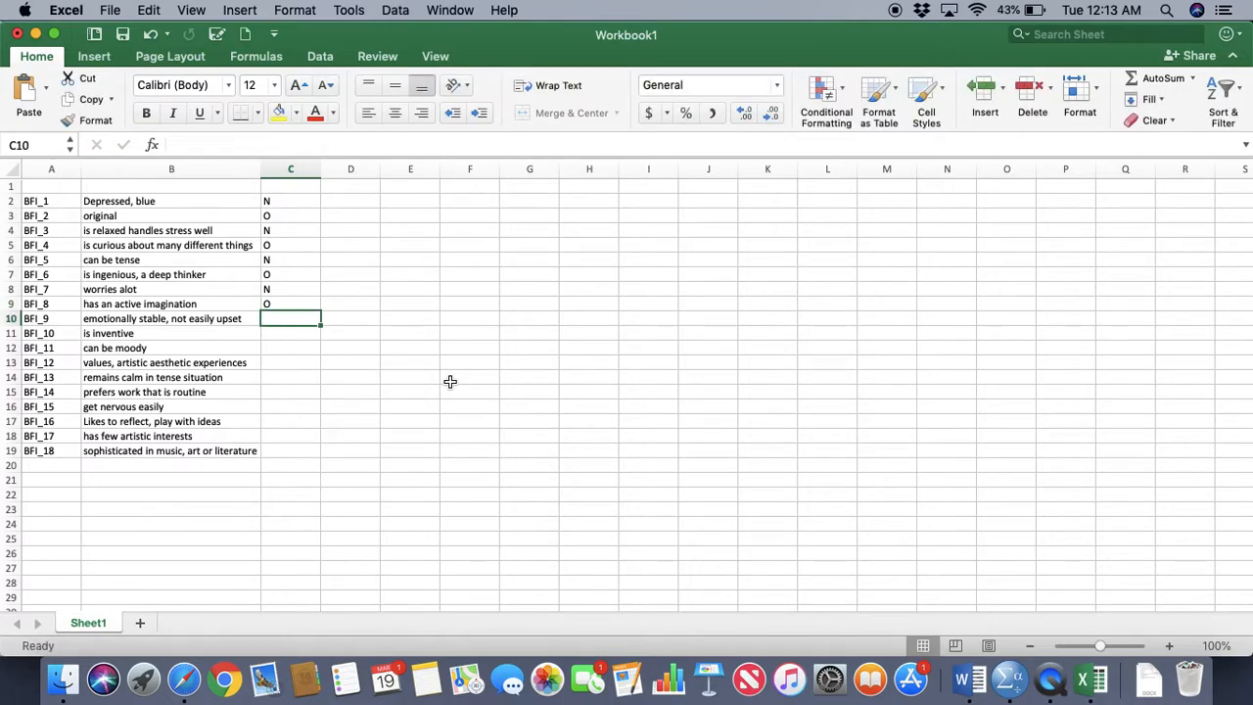
pyautogui.write('N')
pyautogui.press('Return')
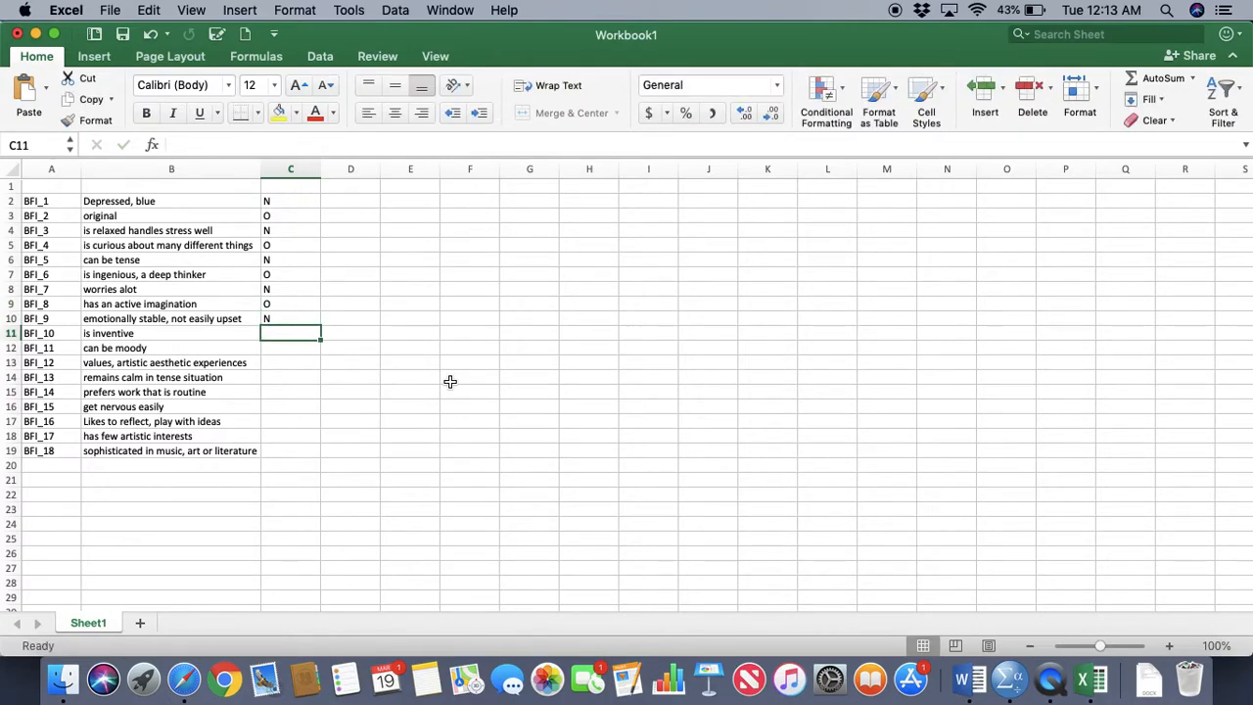
pyautogui.write('O')
pyautogui.press('Return')
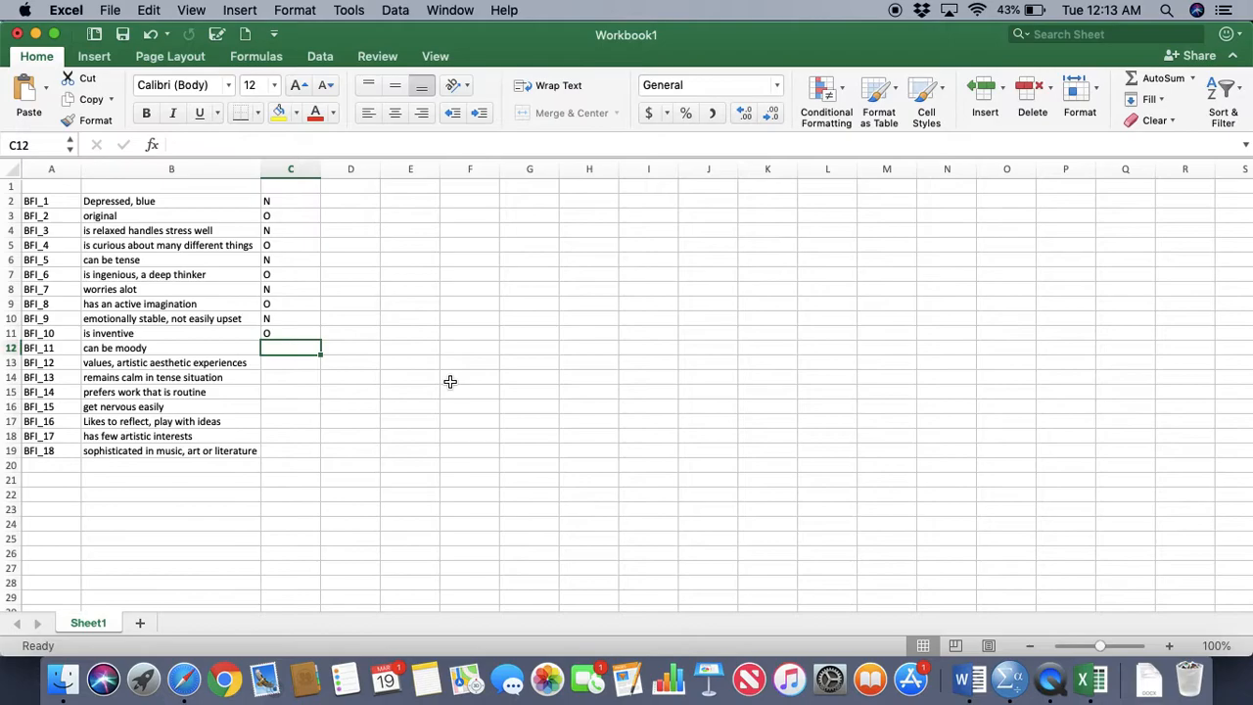
pyautogui.write('N')
pyautogui.press('Return')
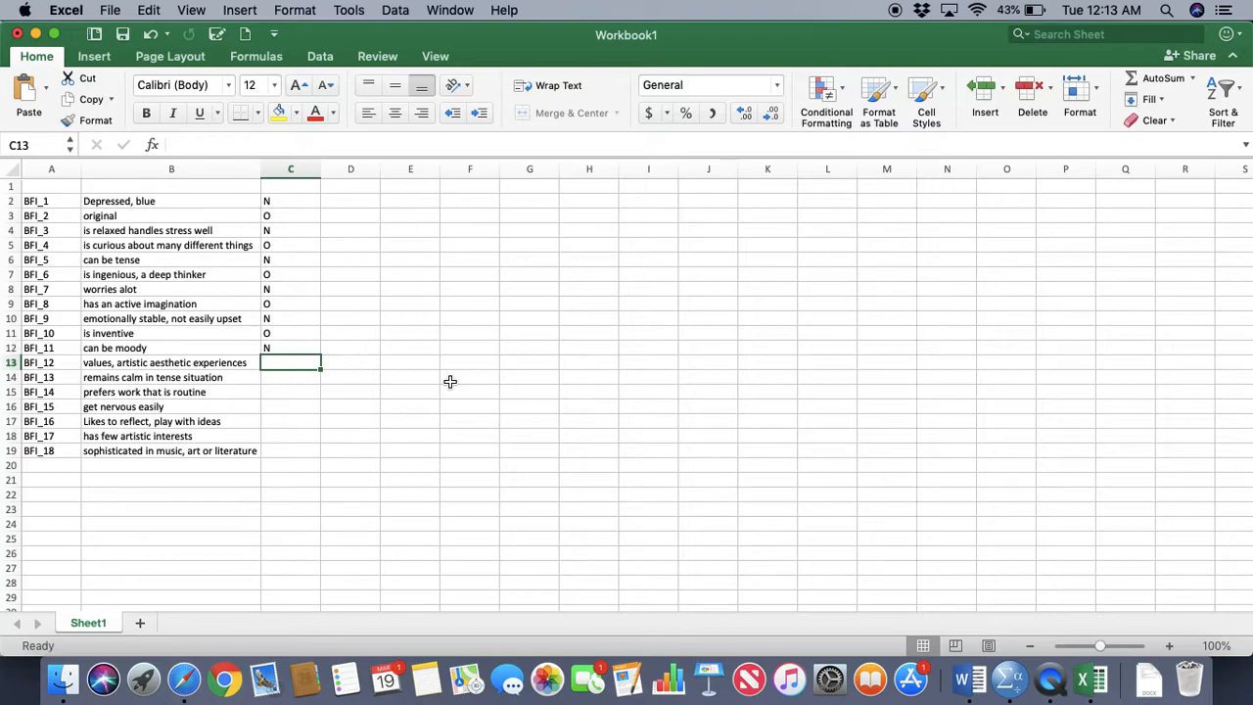
# Enter the subscale codes O, N, O, N, O, O, O for BFI_12 through BFI_18 in cells C13 to C19
pyautogui.write('O')
pyautogui.press('Return')
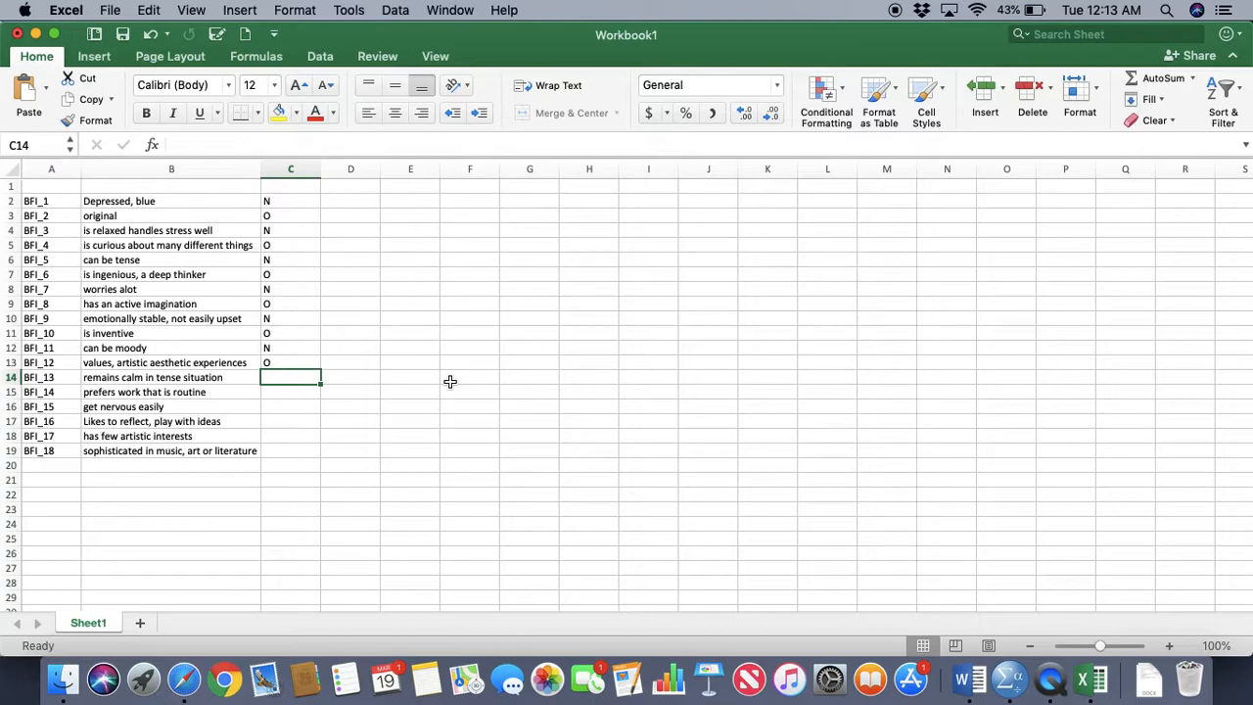
pyautogui.write('N')
pyautogui.press('Return')
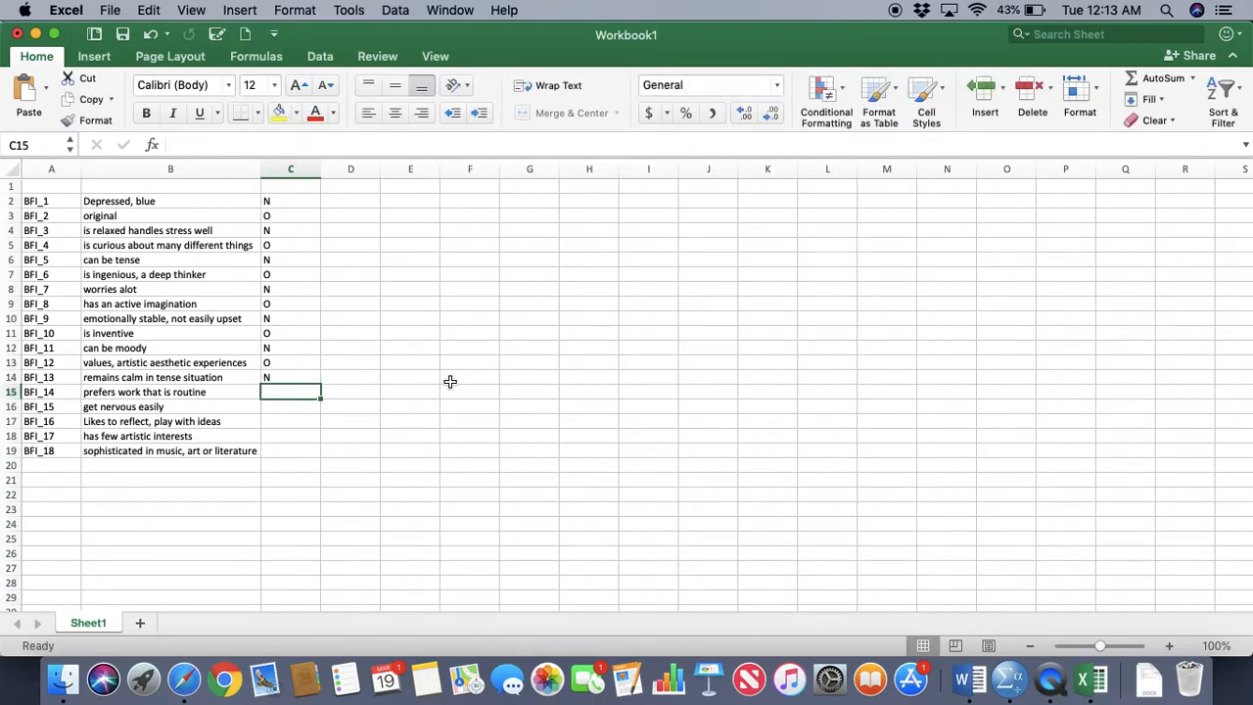
pyautogui.write('O')
pyautogui.press('Return')
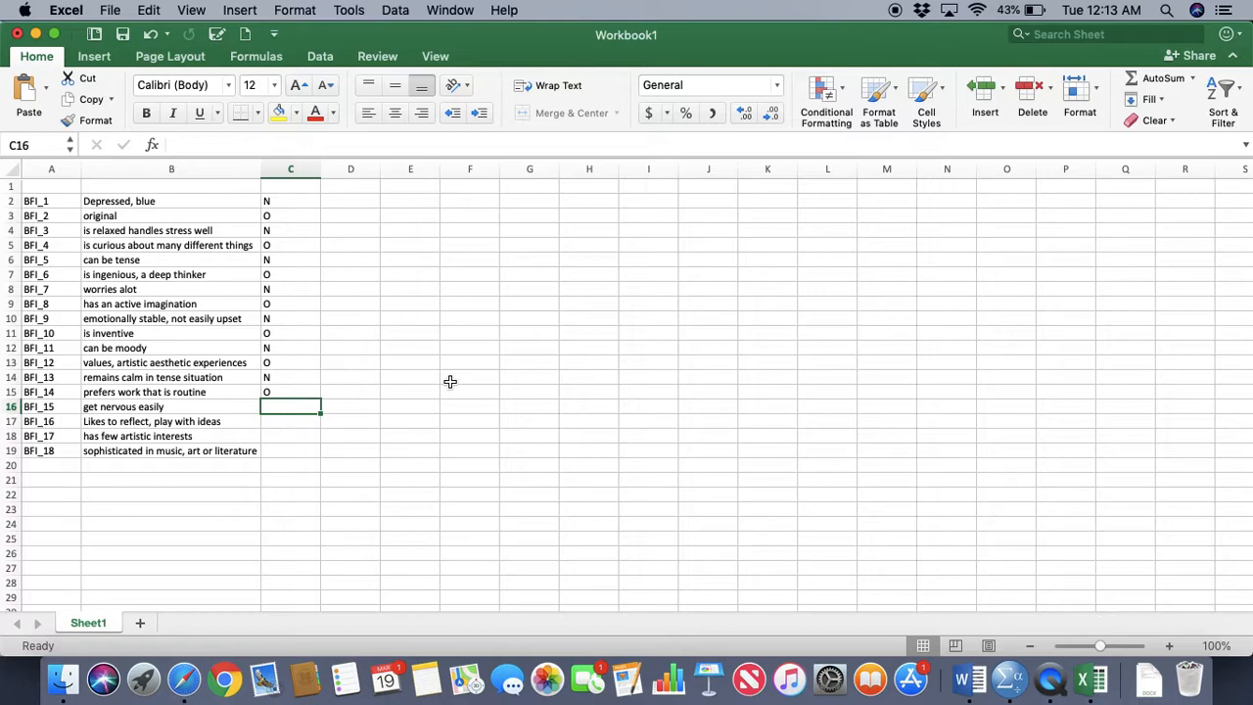
pyautogui.write('N')
pyautogui.press('Return')
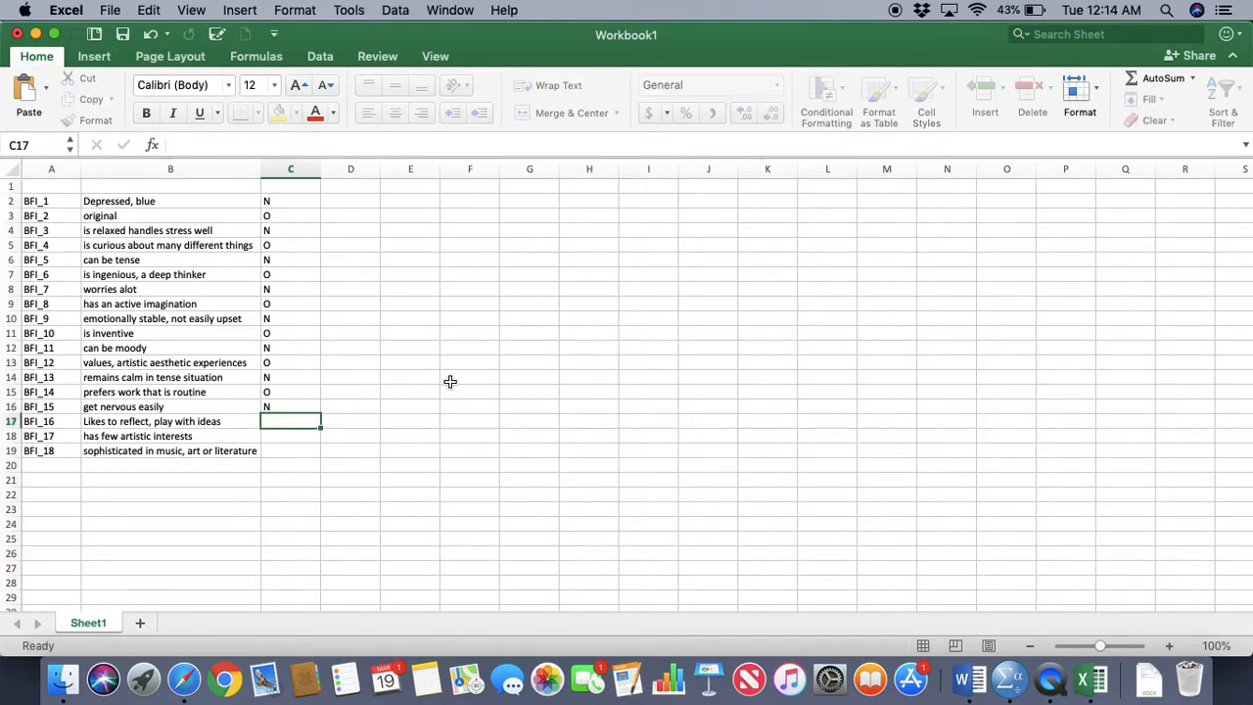
pyautogui.write('O')
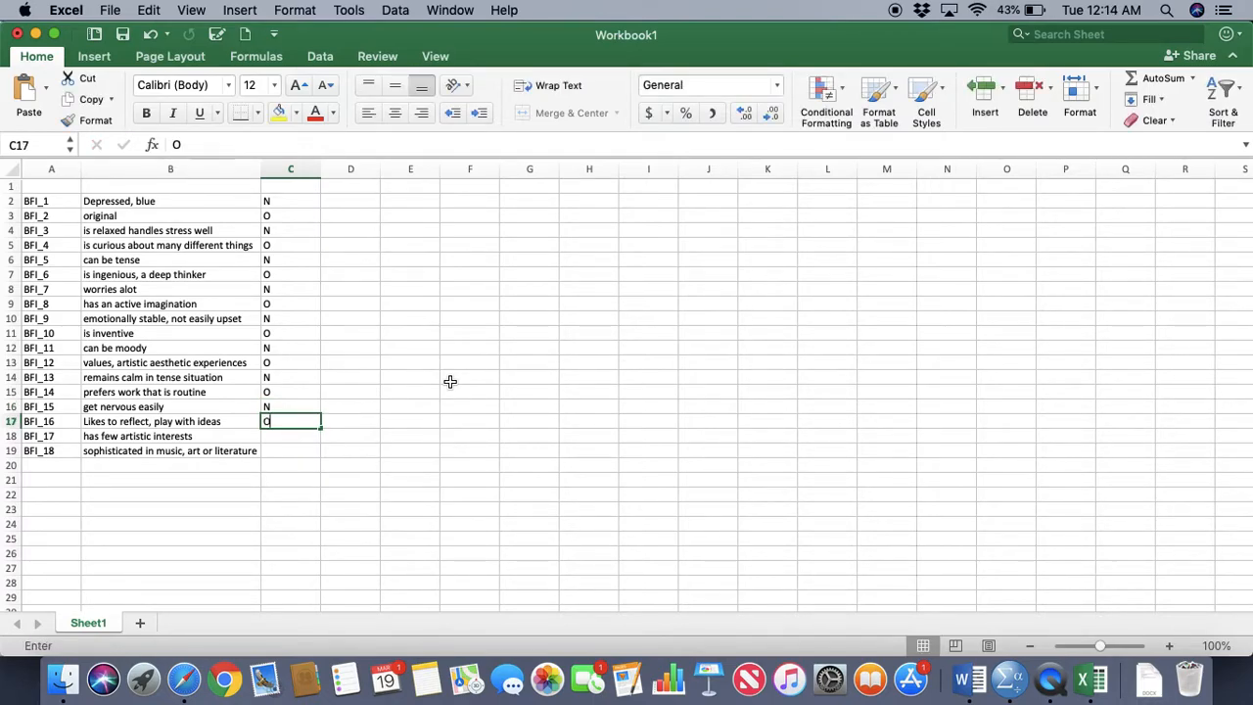
pyautogui.press('Return')
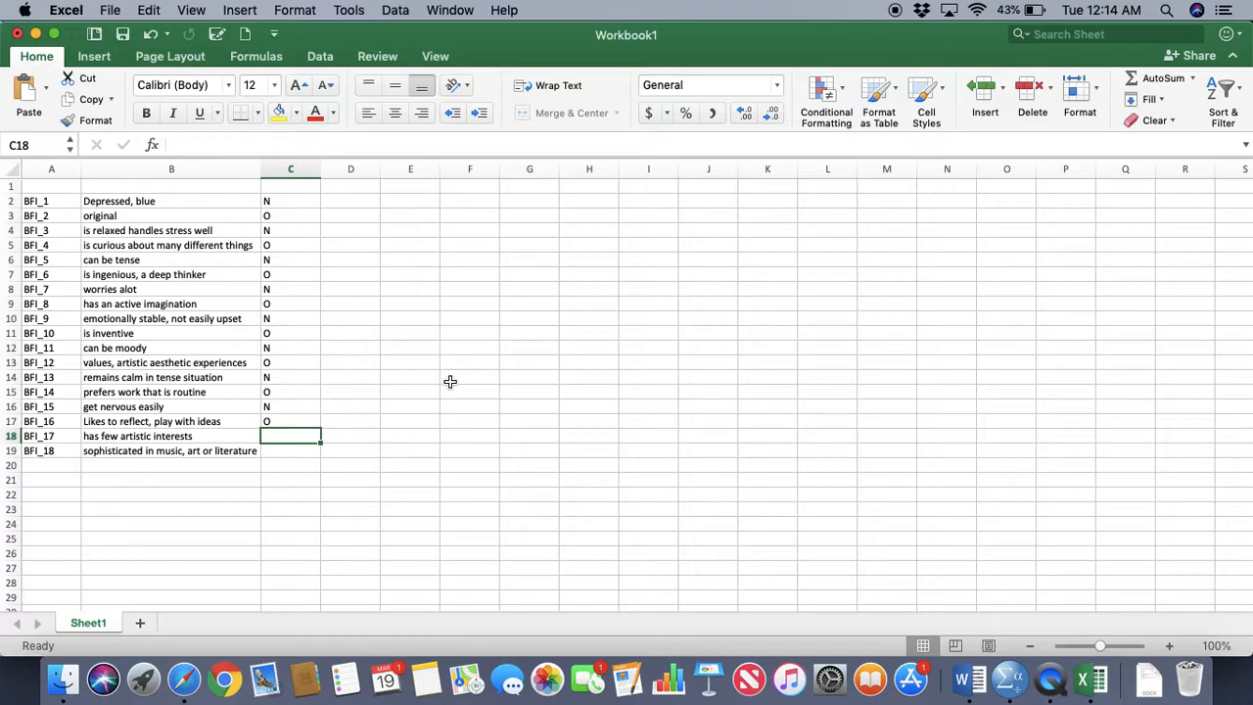
pyautogui.write('O')
pyautogui.press('Return')
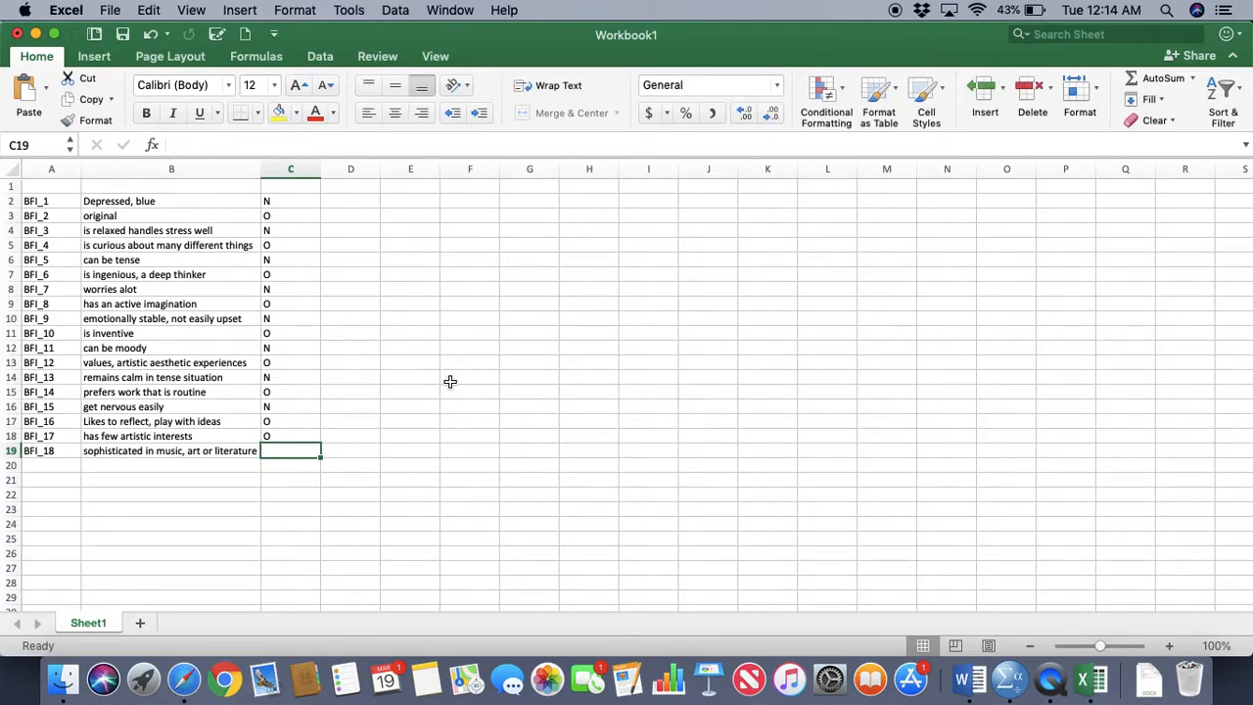
pyautogui.write('O')
pyautogui.press('Return')
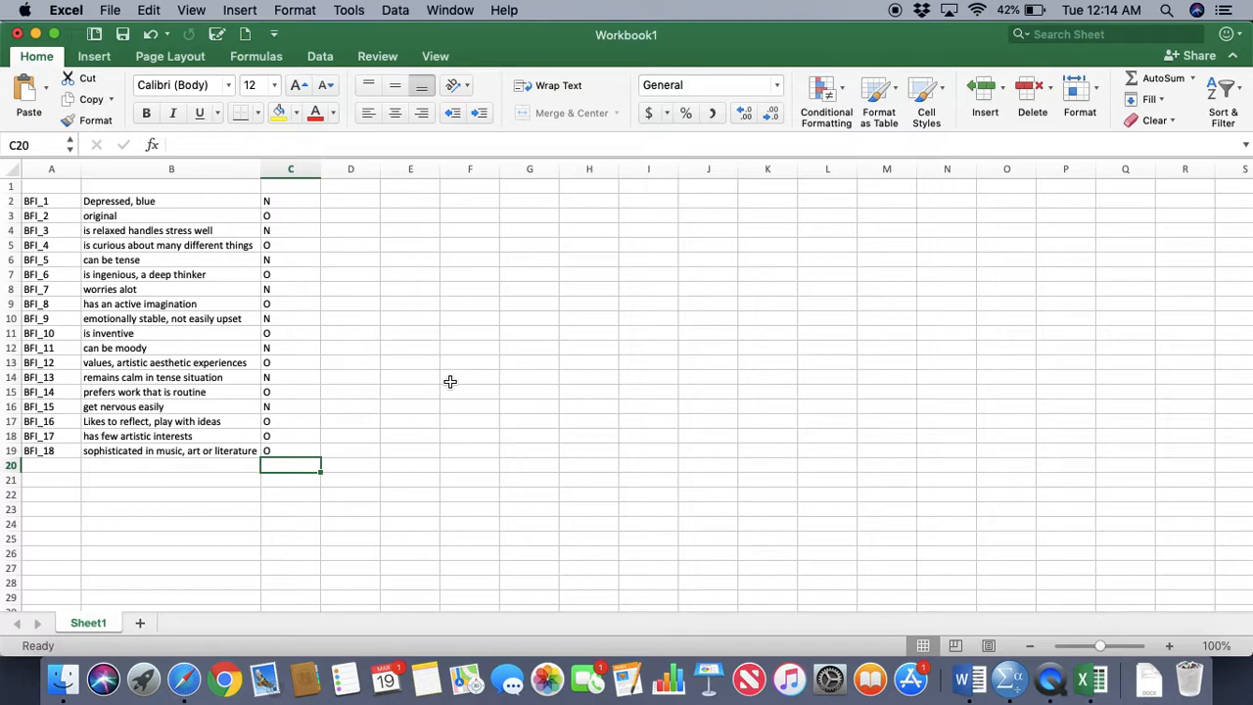
# Move the BFI_2 row from row 3 to row 21, below the item list, to start the Openness group
pyautogui.click(12, 215)
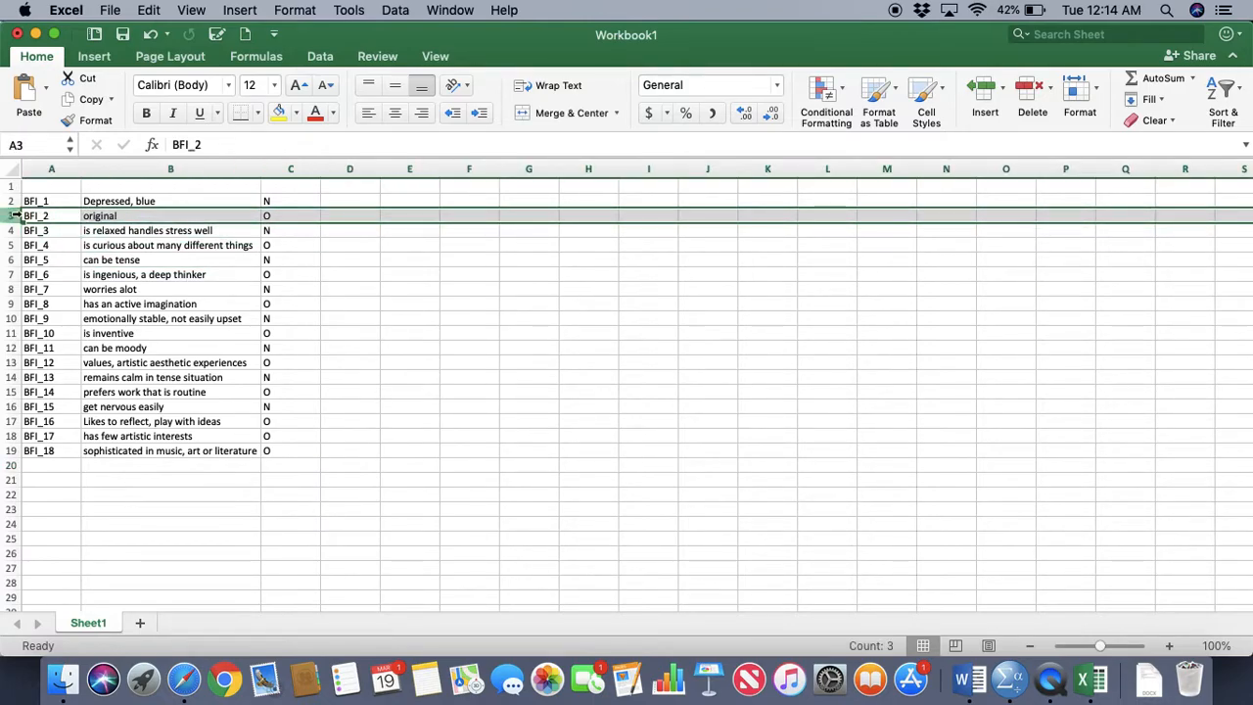
pyautogui.rightClick(12, 215)
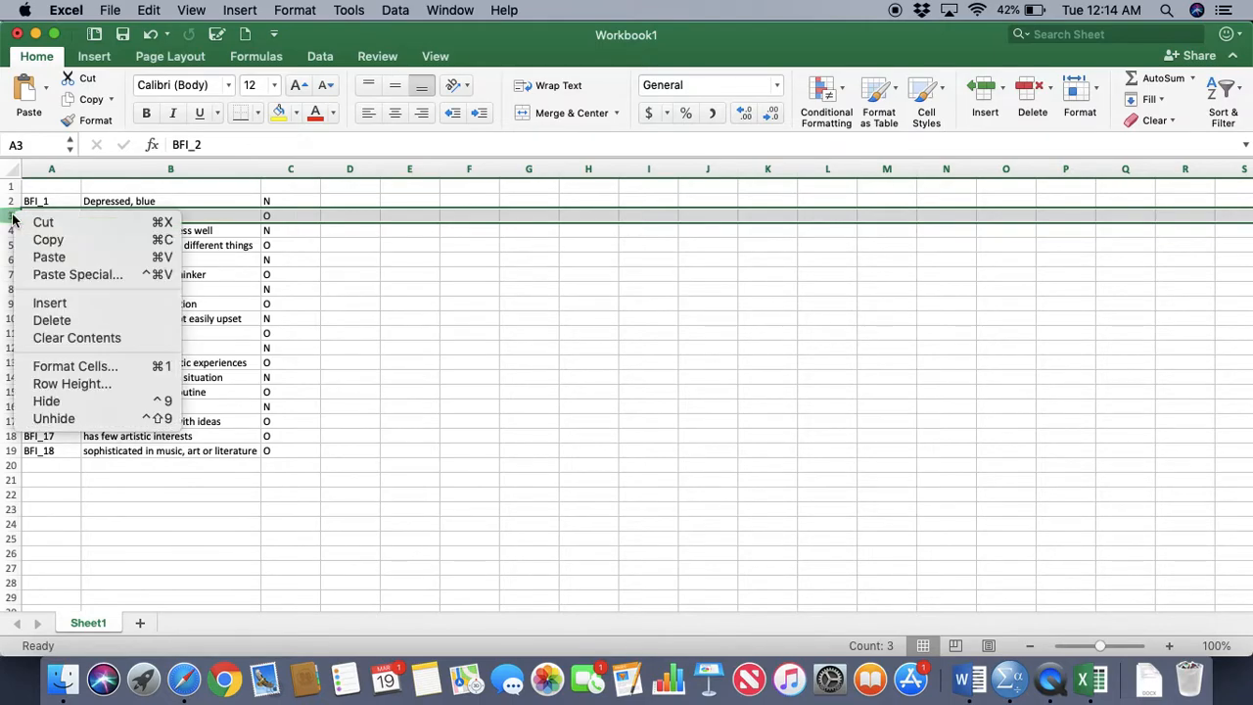
pyautogui.click(79, 217)
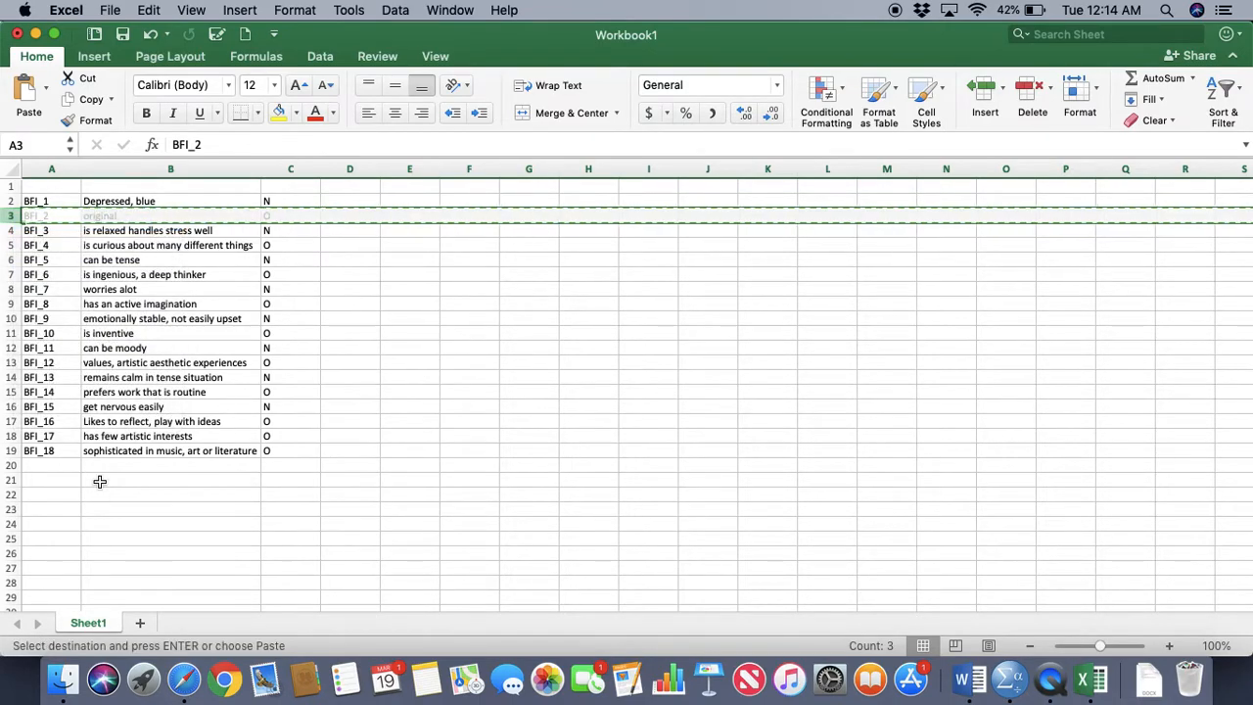
pyautogui.click(40, 480)
pyautogui.press('Return')
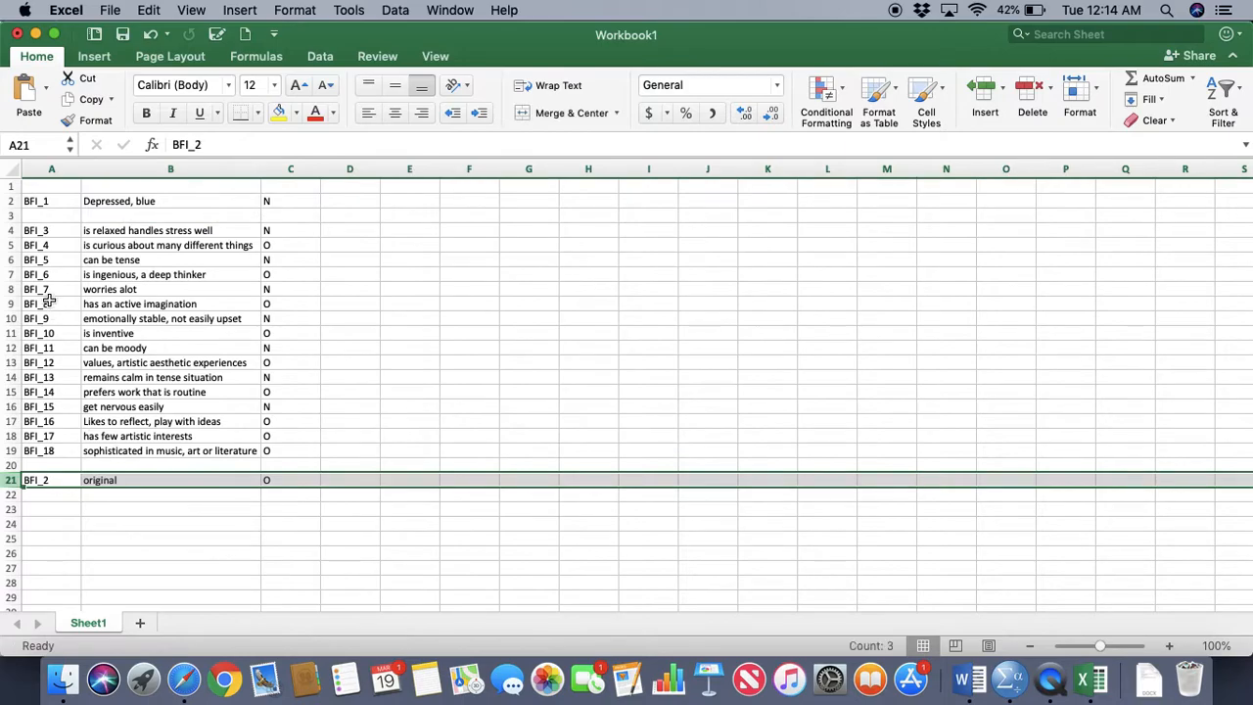
# Move the BFI_4 row to row 22, directly under BFI_2
pyautogui.click(11, 244)
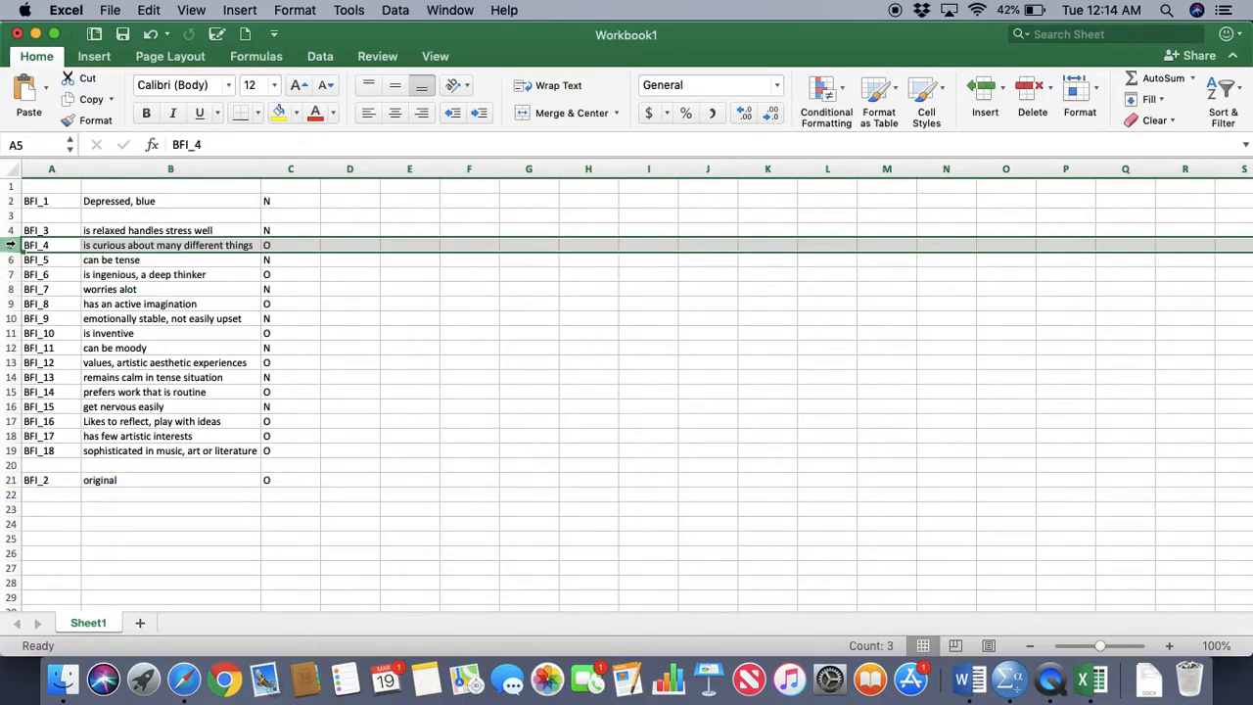
pyautogui.rightClick(11, 245)
pyautogui.click(58, 251)
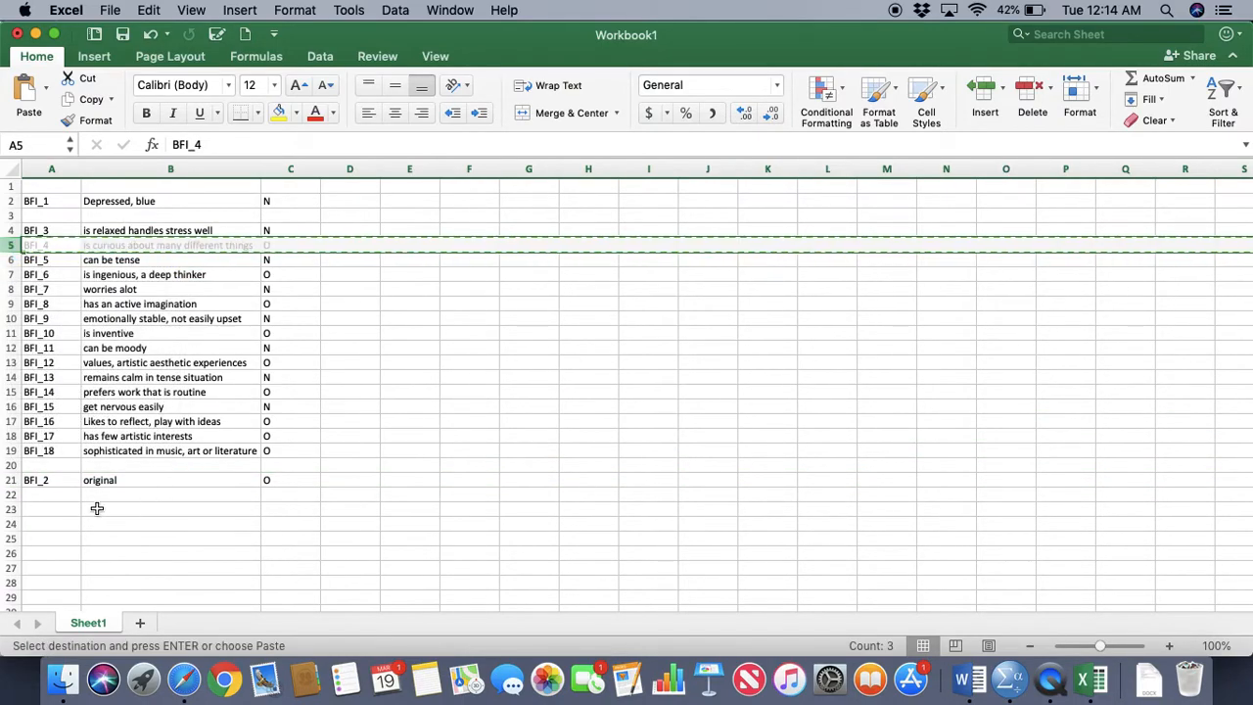
pyautogui.click(63, 496)
pyautogui.press('Return')
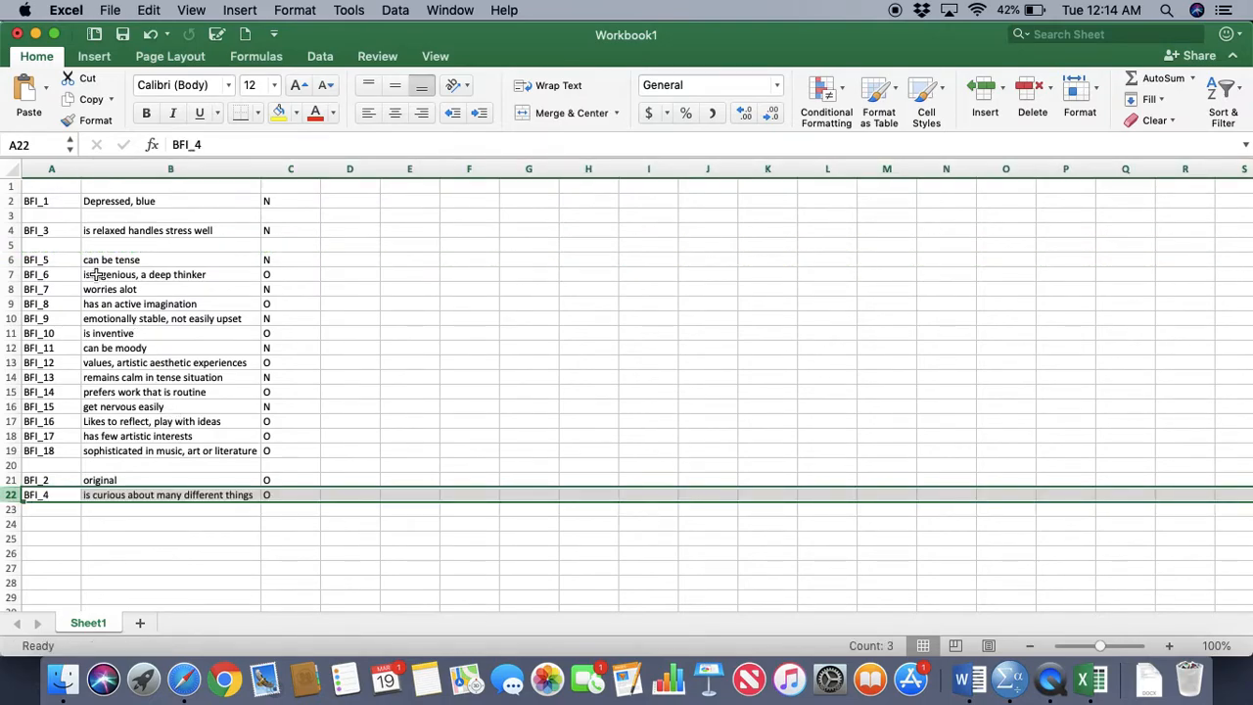
# Move the BFI_6 row to row 23, directly under BFI_4
pyautogui.click(9, 275)
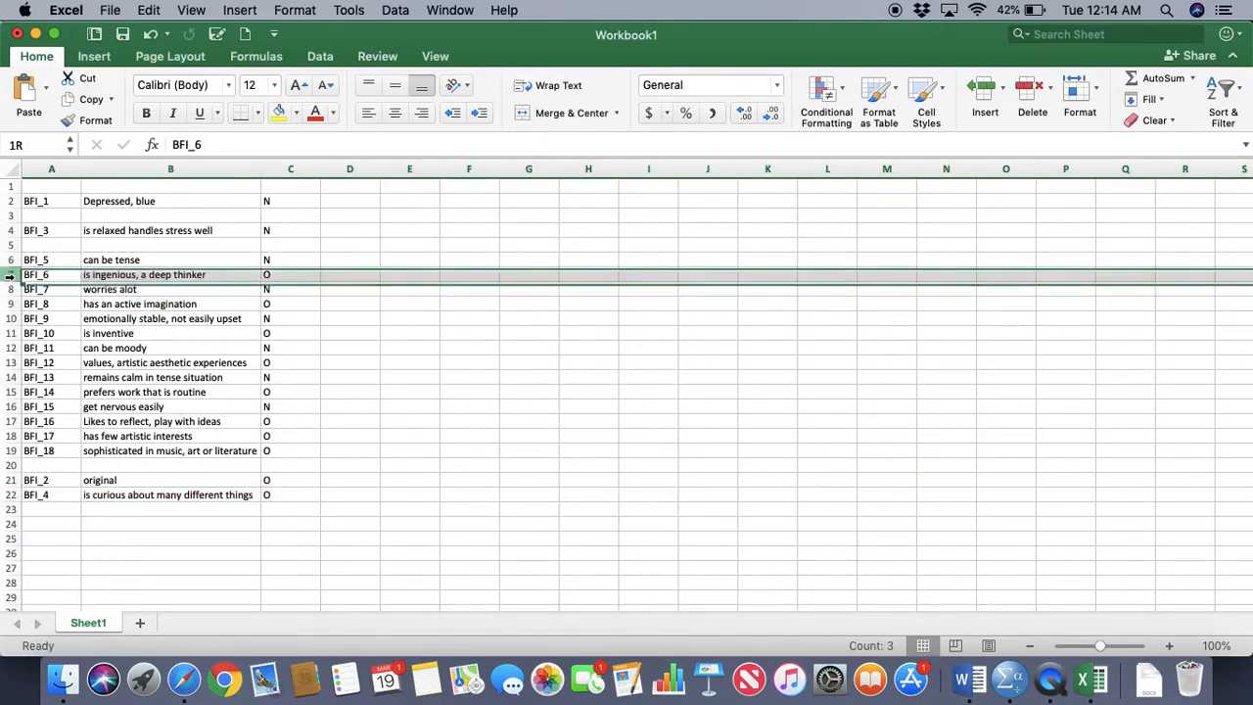
pyautogui.rightClick(10, 275)
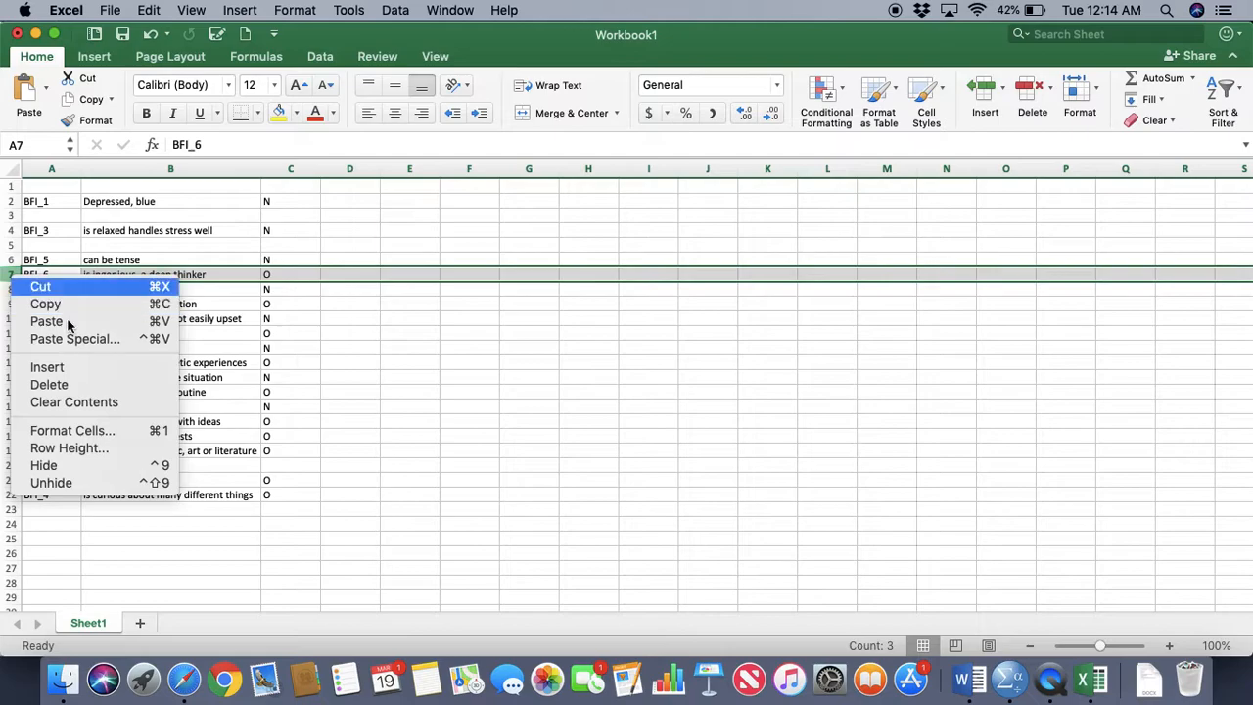
pyautogui.click(44, 283)
pyautogui.click(52, 511)
pyautogui.press('super+v')
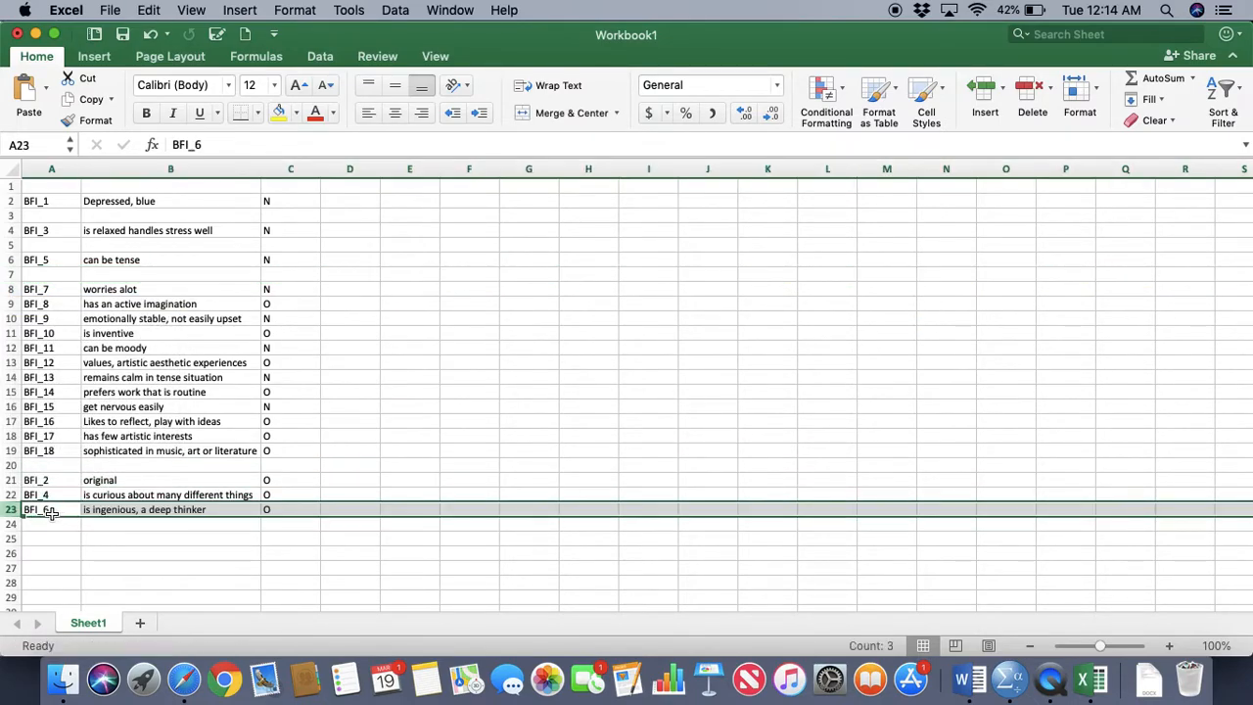
# Move the BFI_8 row to row 24, directly under BFI_6
pyautogui.click(10, 303)
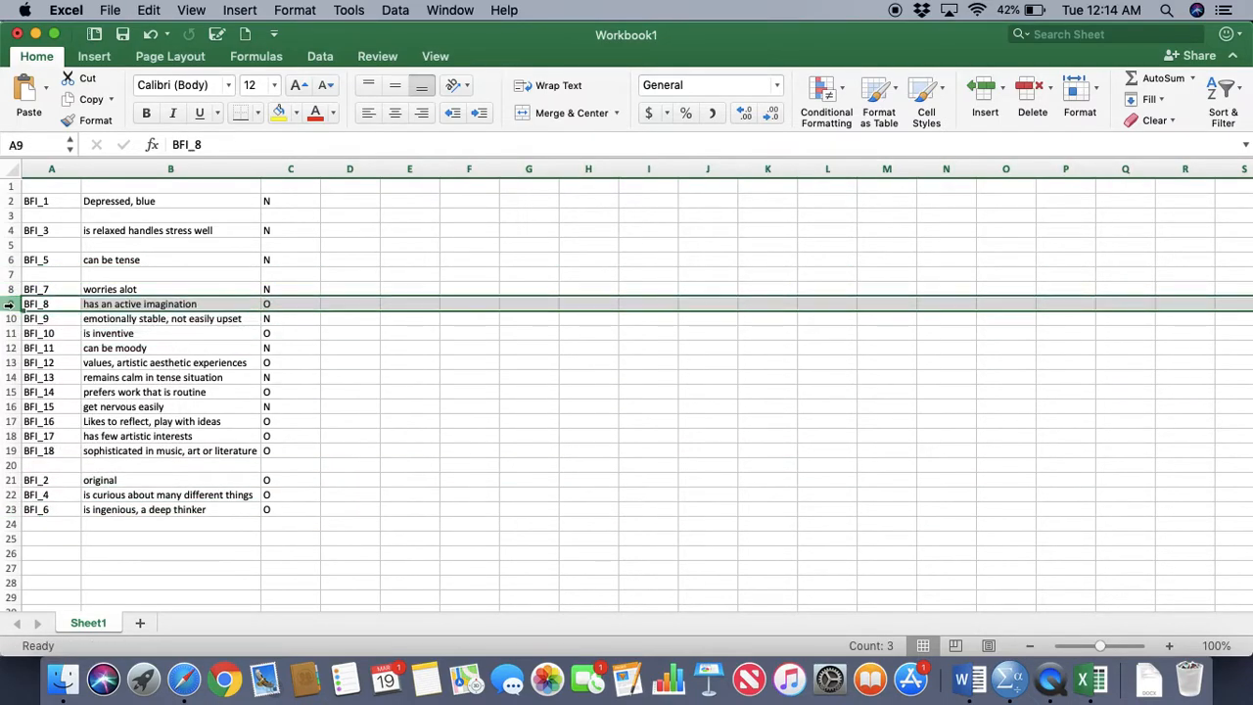
pyautogui.rightClick(10, 303)
pyautogui.click(39, 314)
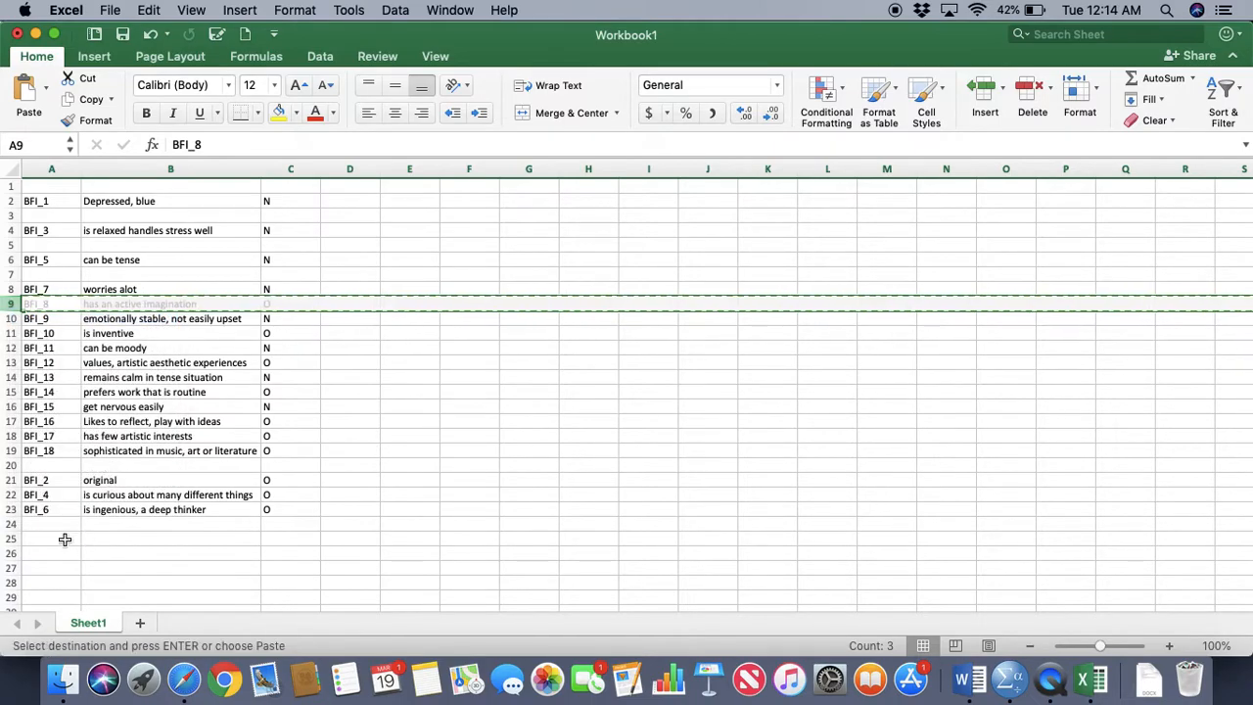
pyautogui.click(50, 524)
pyautogui.press('super+v')
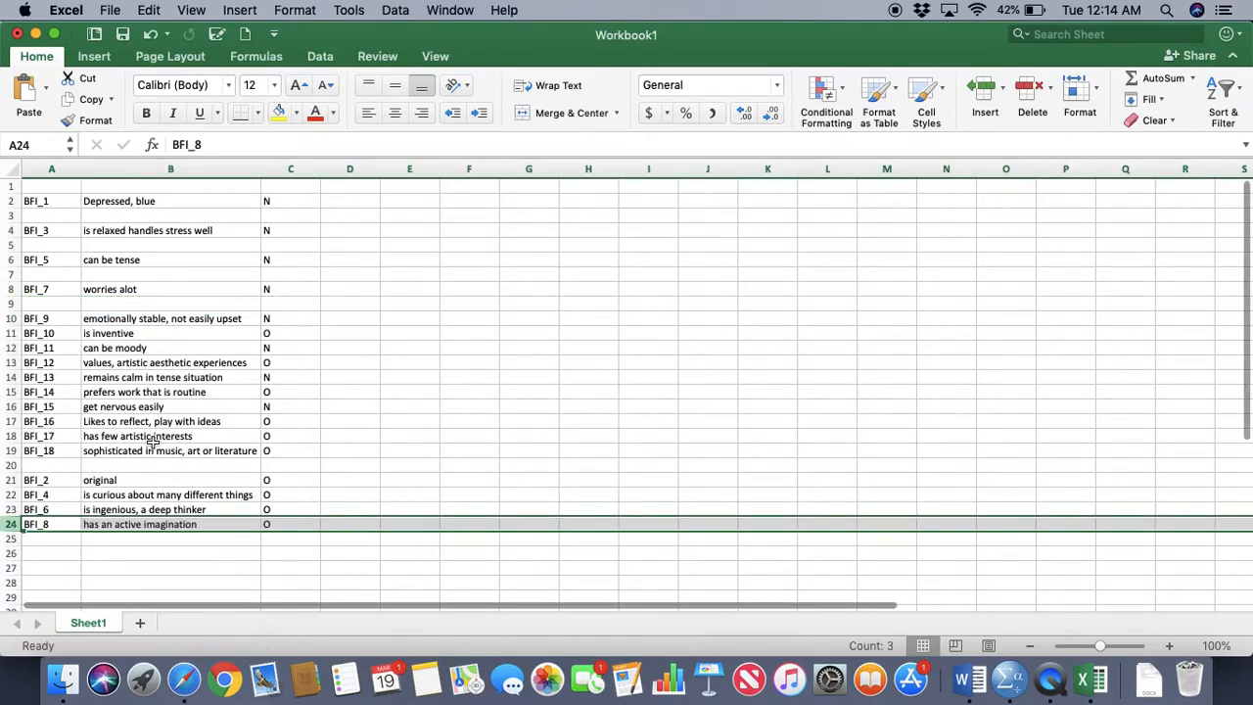
# Move the BFI_10 row to row 25, directly under BFI_8
pyautogui.click(10, 333)
pyautogui.rightClick(10, 333)
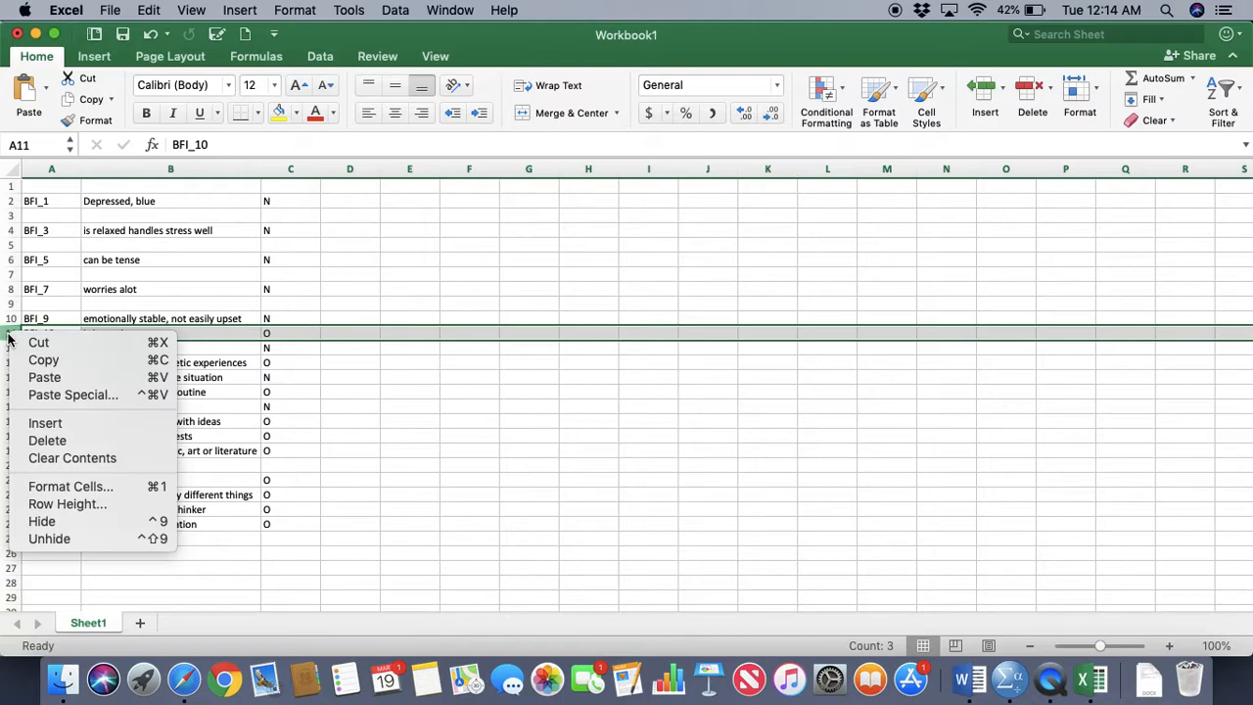
pyautogui.click(39, 339)
pyautogui.click(44, 537)
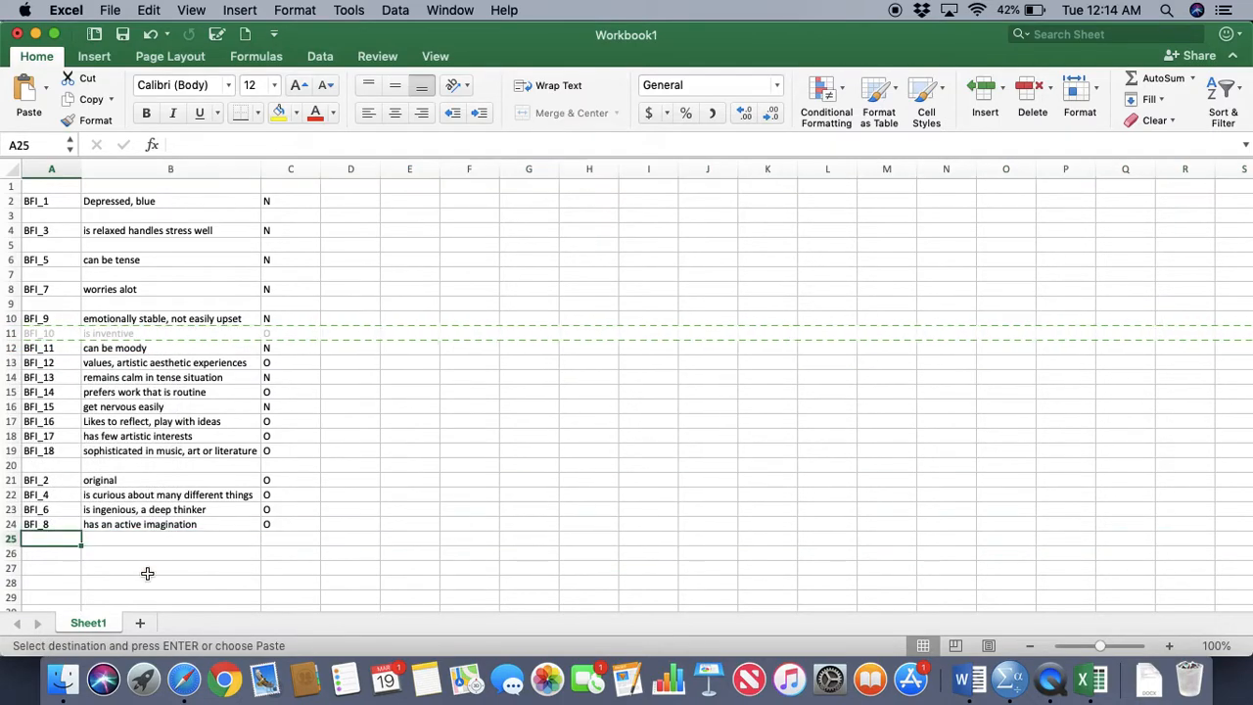
pyautogui.press('super+v')
# Move the BFI_12 row to row 26, directly under BFI_10
pyautogui.click(9, 363)
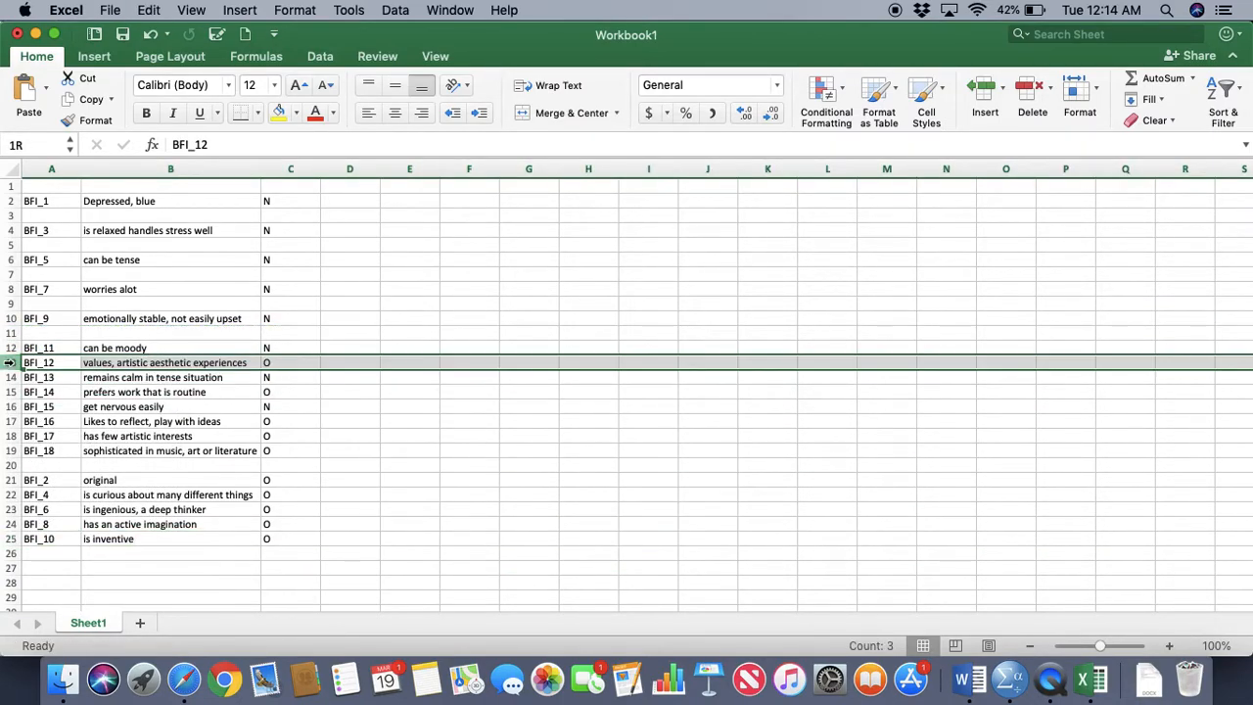
pyautogui.rightClick(10, 366)
pyautogui.click(29, 368)
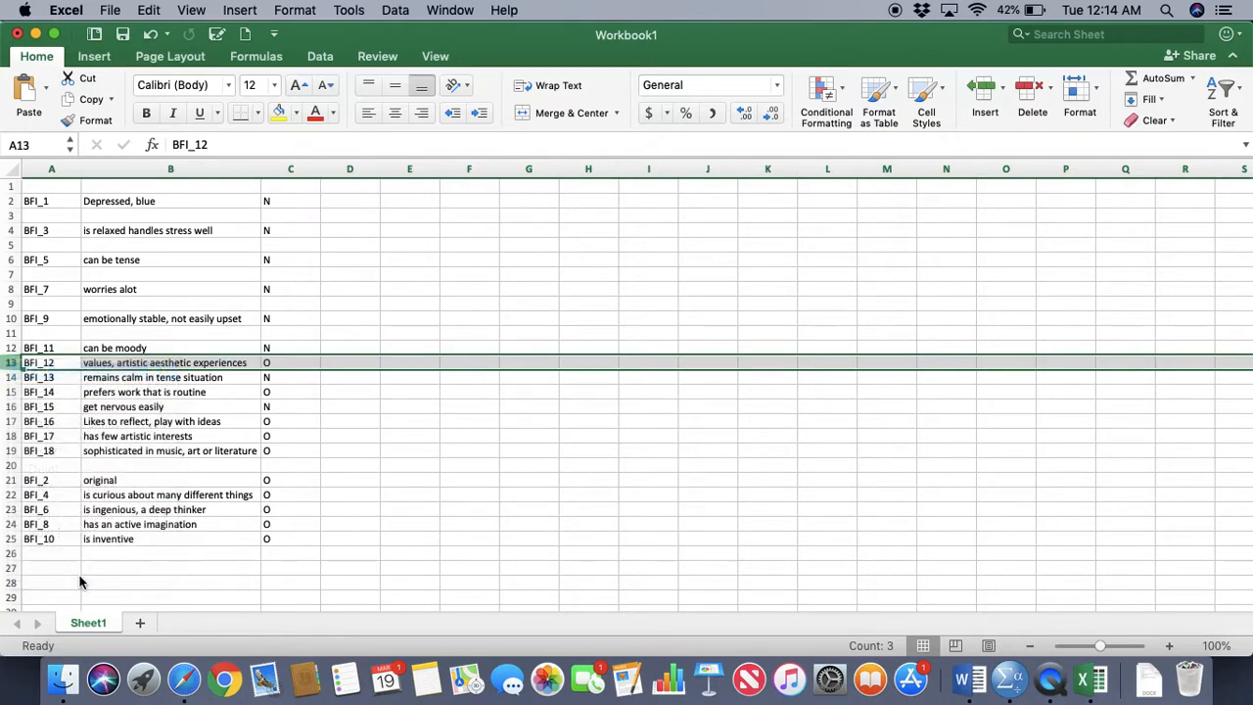
pyautogui.click(48, 554)
pyautogui.press('super+v')
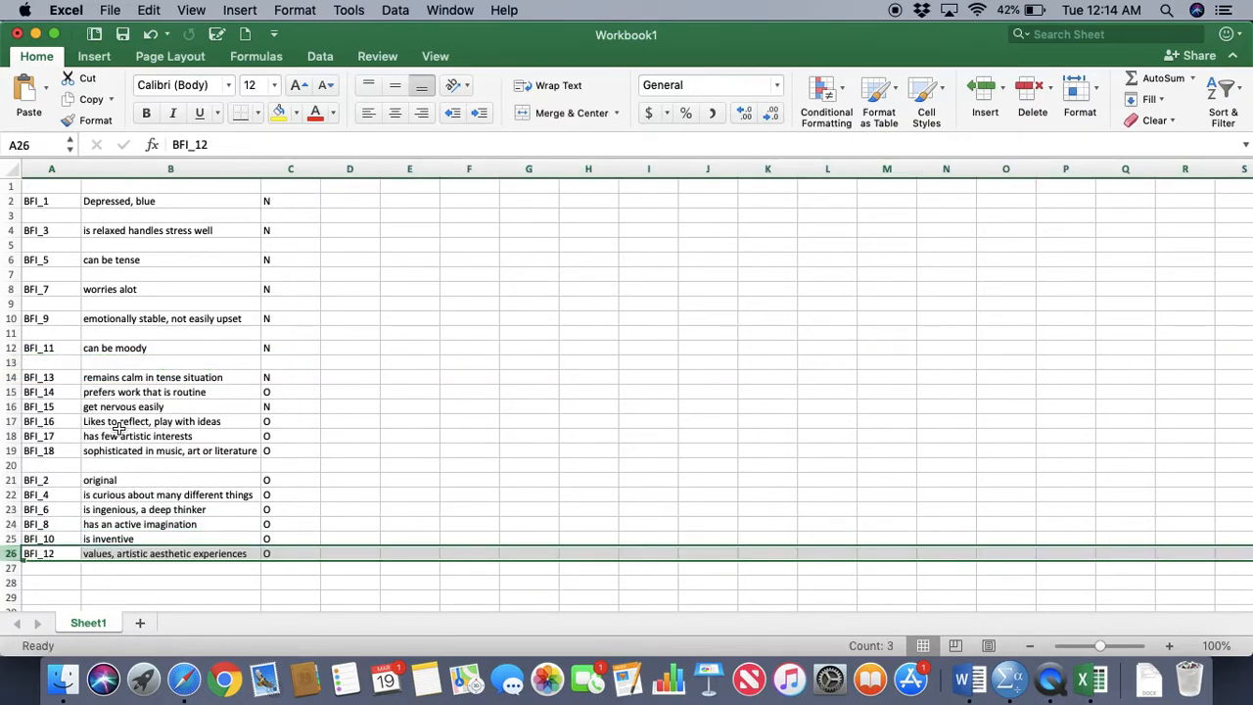
# Move the BFI_14 row to row 27, directly under BFI_12
pyautogui.click(10, 392)
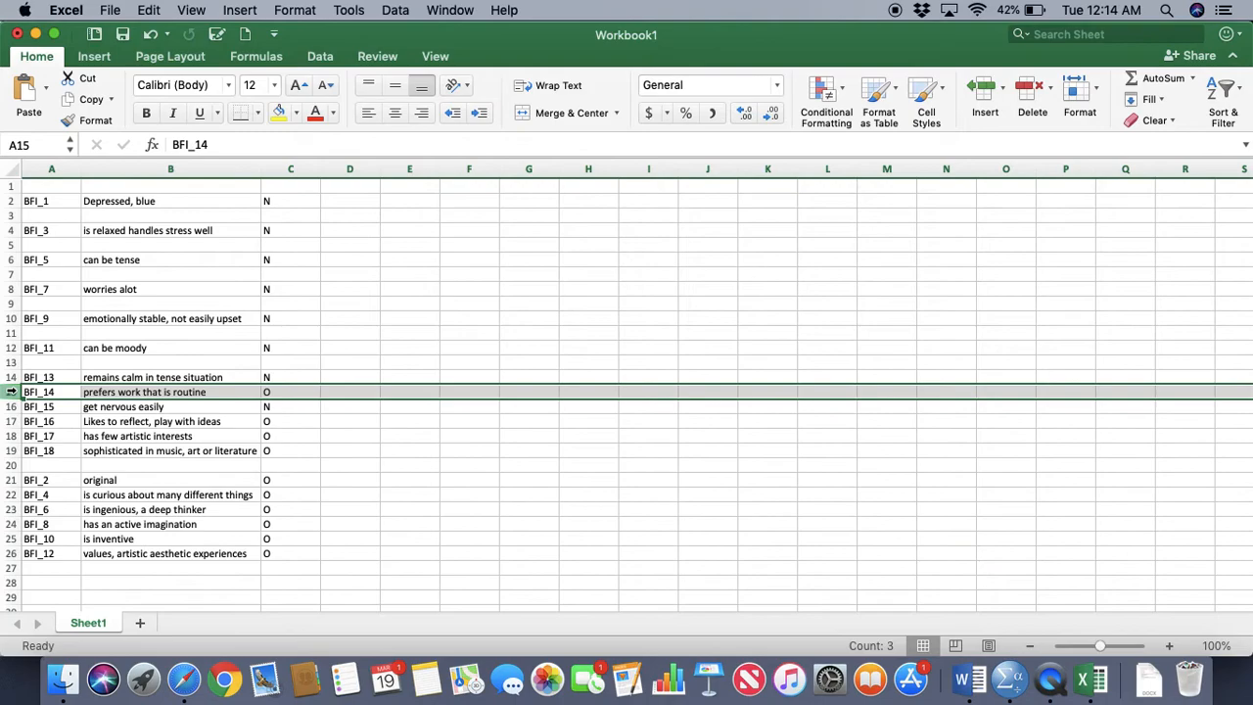
pyautogui.rightClick(11, 394)
pyautogui.click(42, 398)
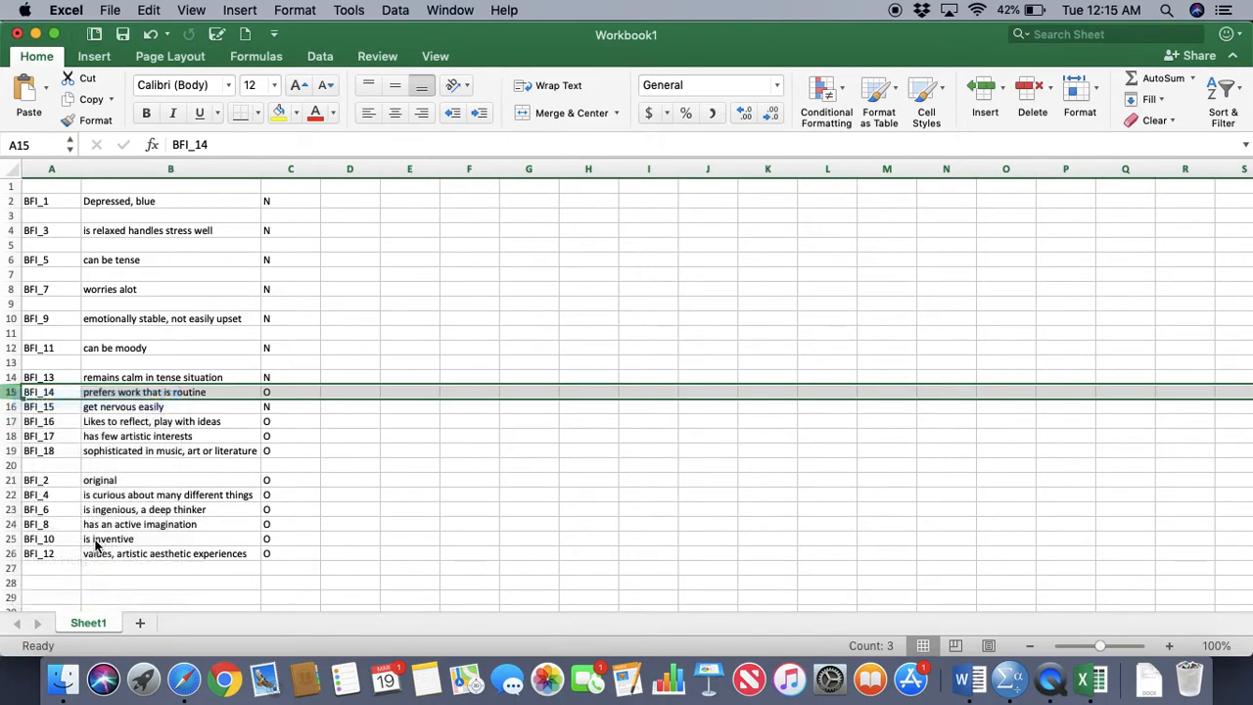
pyautogui.click(49, 568)
pyautogui.press('super+v')
# Move the BFI_16, BFI_17 and BFI_18 rows together to rows 28 to 30, under BFI_14
pyautogui.scroll(-2, 202, 474)
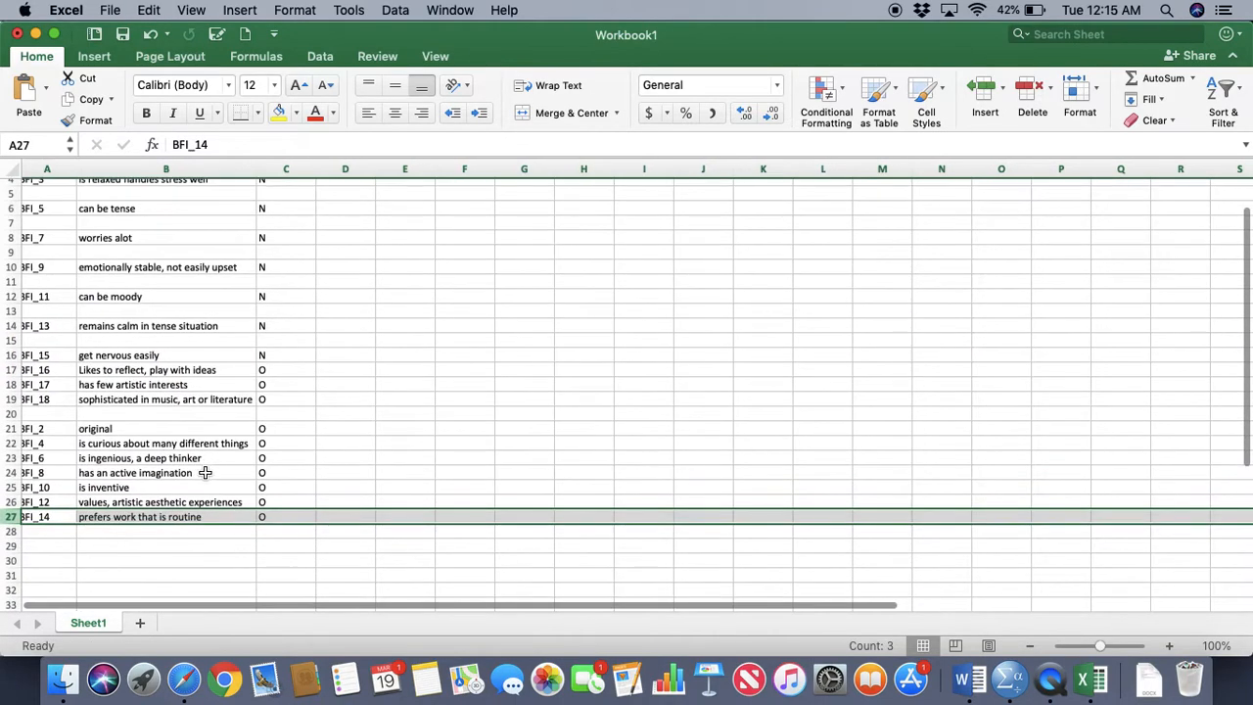
pyautogui.moveTo(12, 370); pyautogui.dragTo(8, 398)
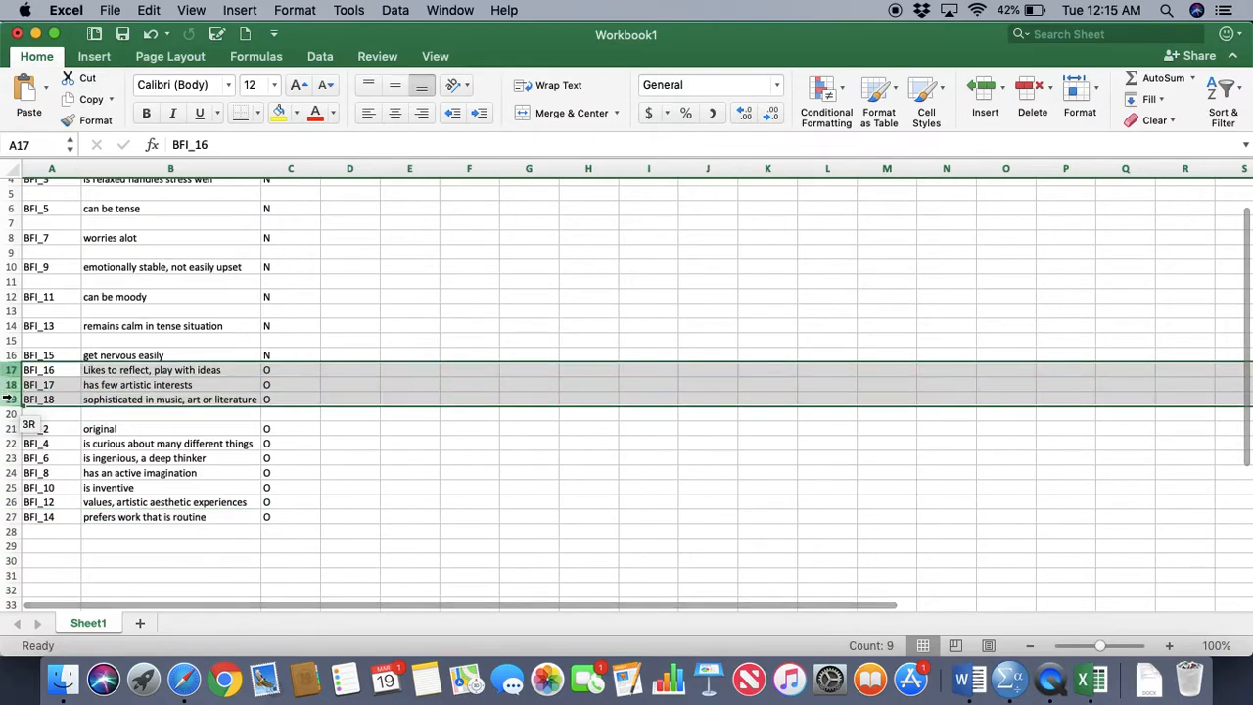
pyautogui.rightClick(8, 399)
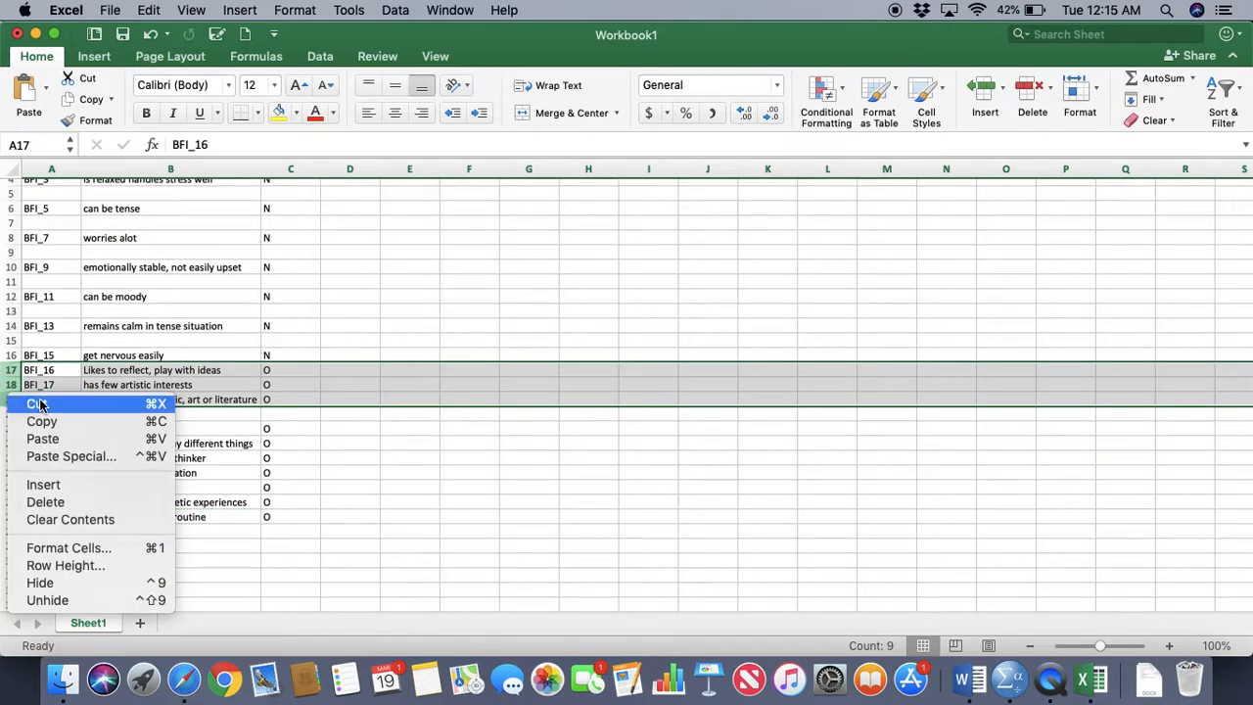
pyautogui.click(39, 402)
pyautogui.click(44, 536)
pyautogui.press('super+v')
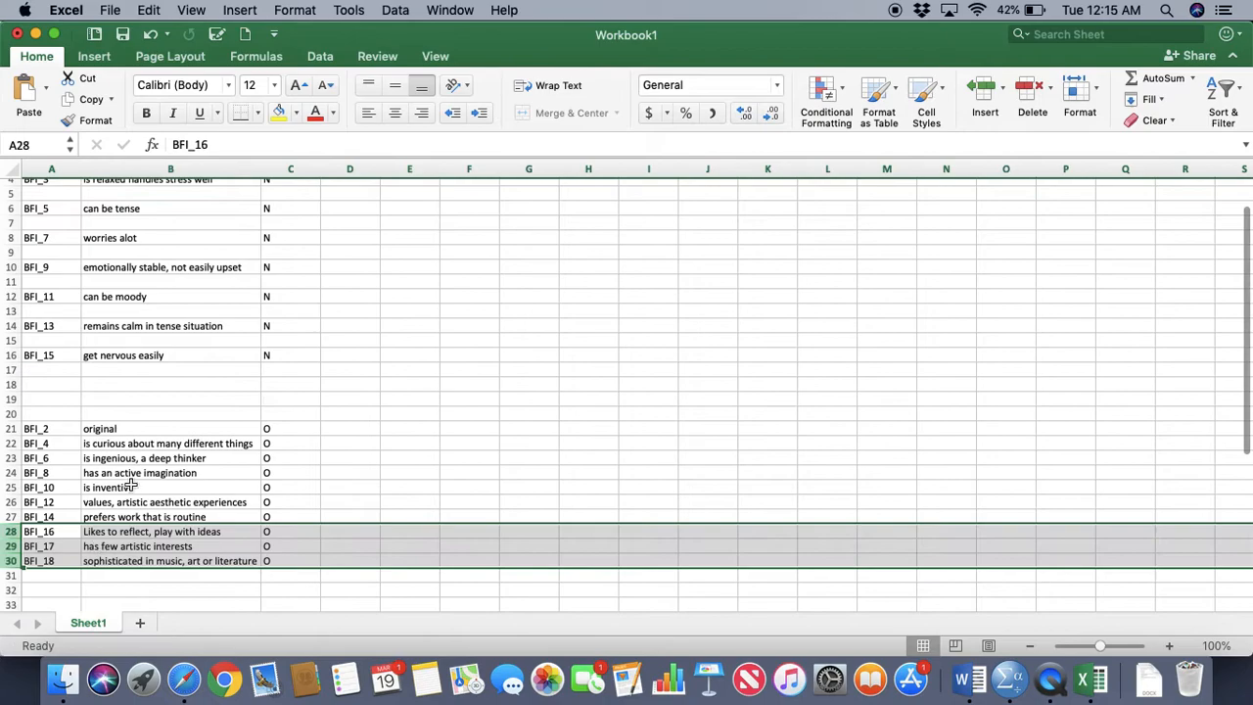
# Delete the blank rows below BFI_1 and BFI_3 in the Neuroticism group
pyautogui.scroll(2, 134, 475)
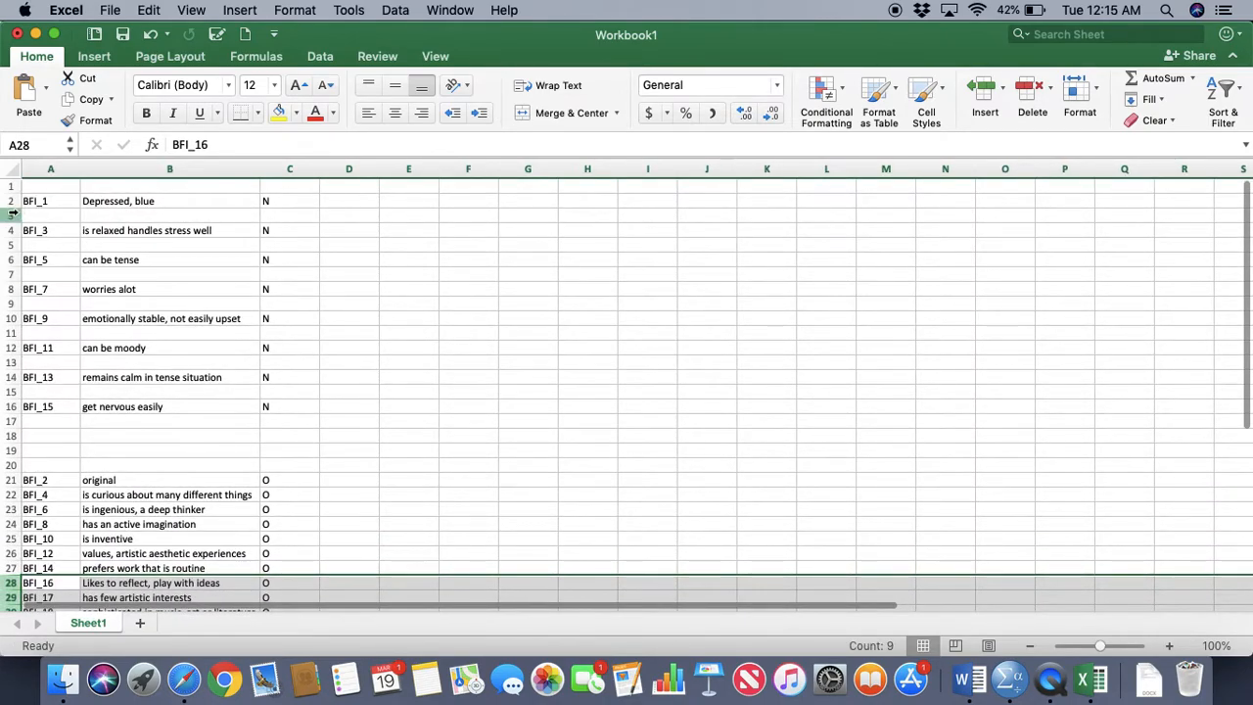
pyautogui.click(13, 217)
pyautogui.rightClick(13, 217)
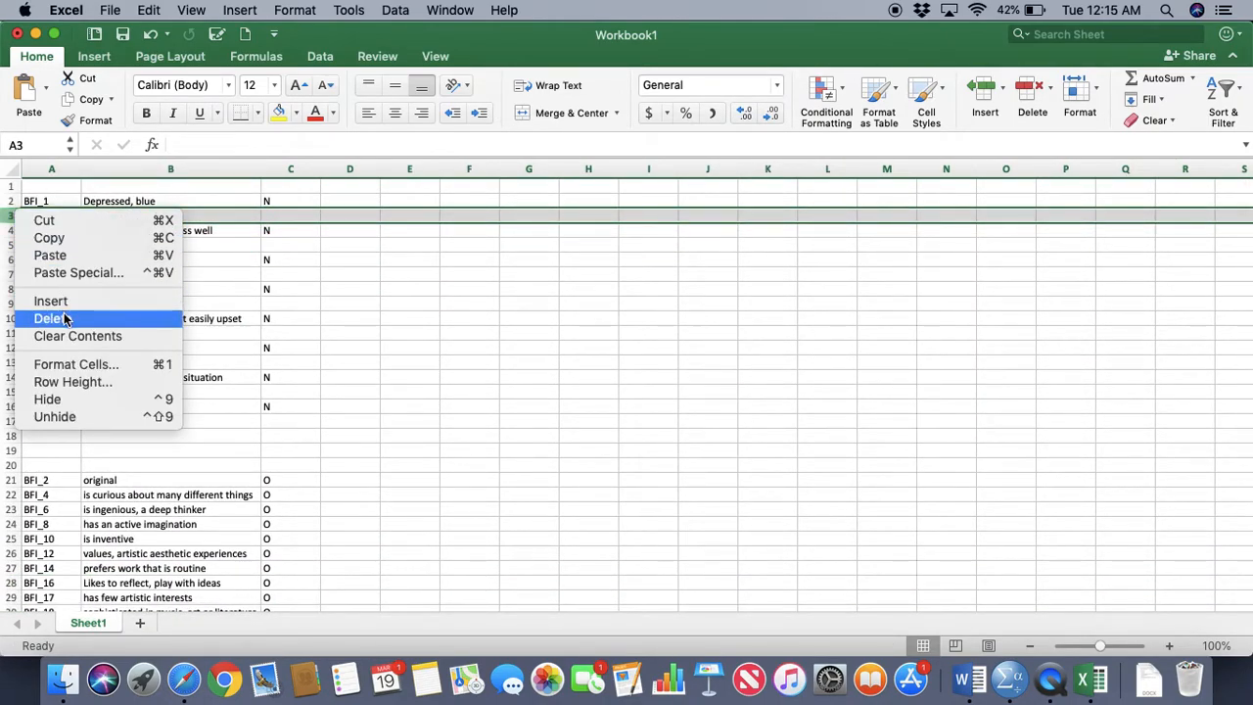
pyautogui.click(54, 318)
pyautogui.click(13, 231)
pyautogui.rightClick(13, 231)
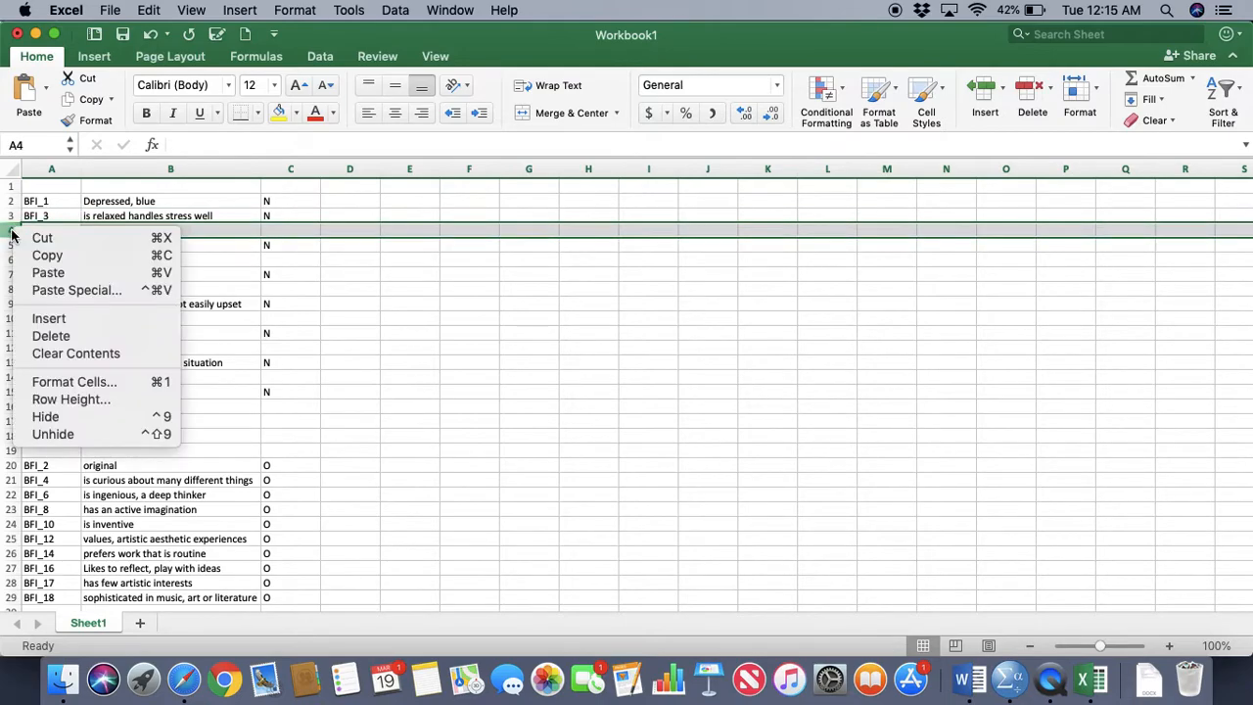
pyautogui.click(69, 335)
# Delete the blank rows below BFI_5 and BFI_7 in the Neuroticism group
pyautogui.click(12, 244)
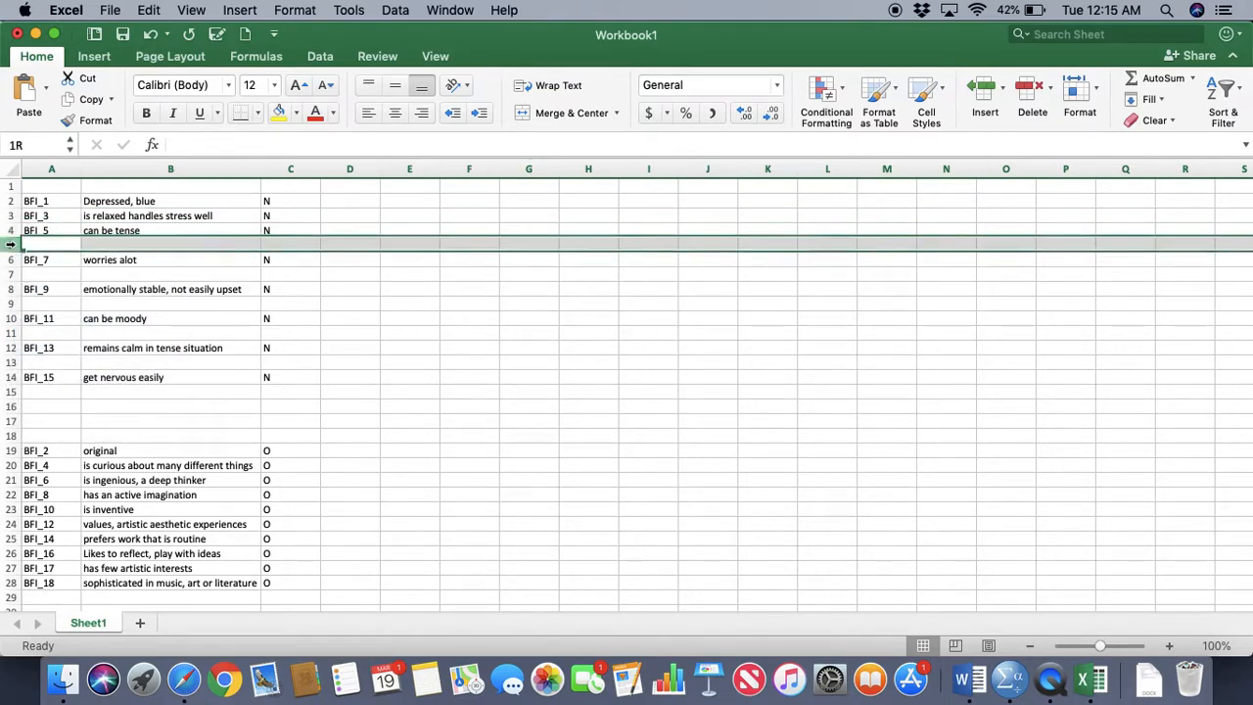
pyautogui.rightClick(13, 245)
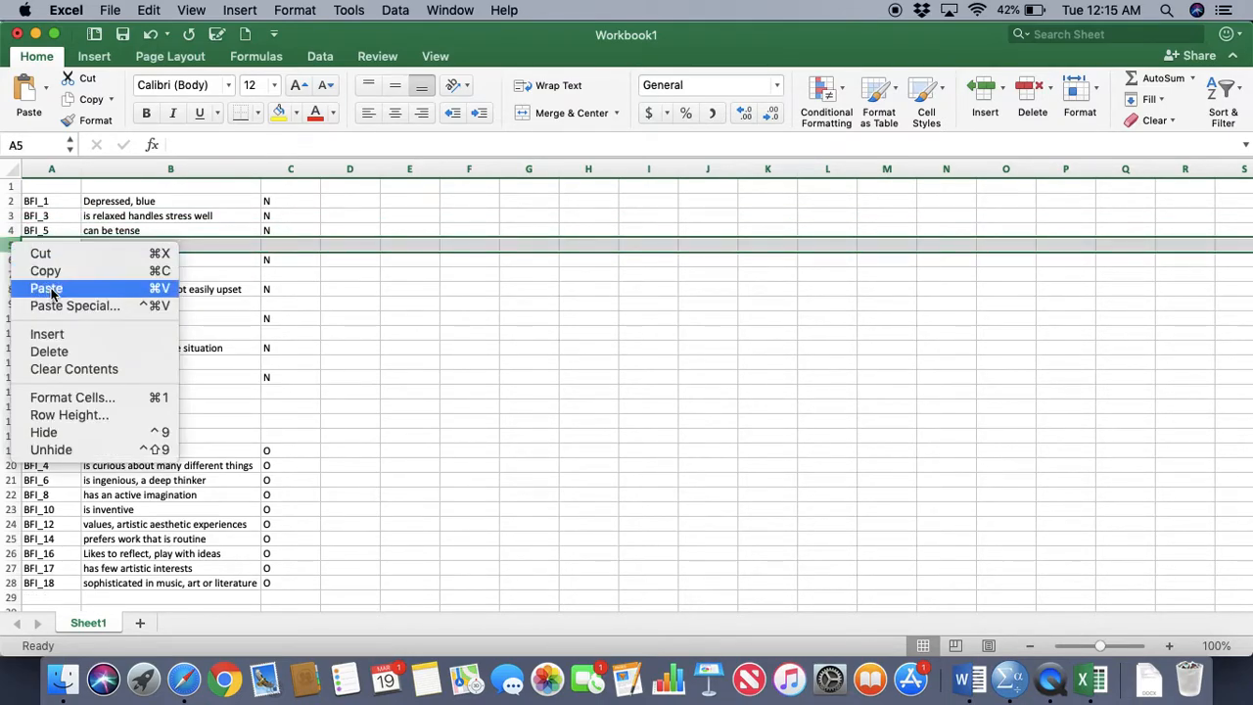
pyautogui.click(54, 351)
pyautogui.click(13, 261)
pyautogui.rightClick(13, 260)
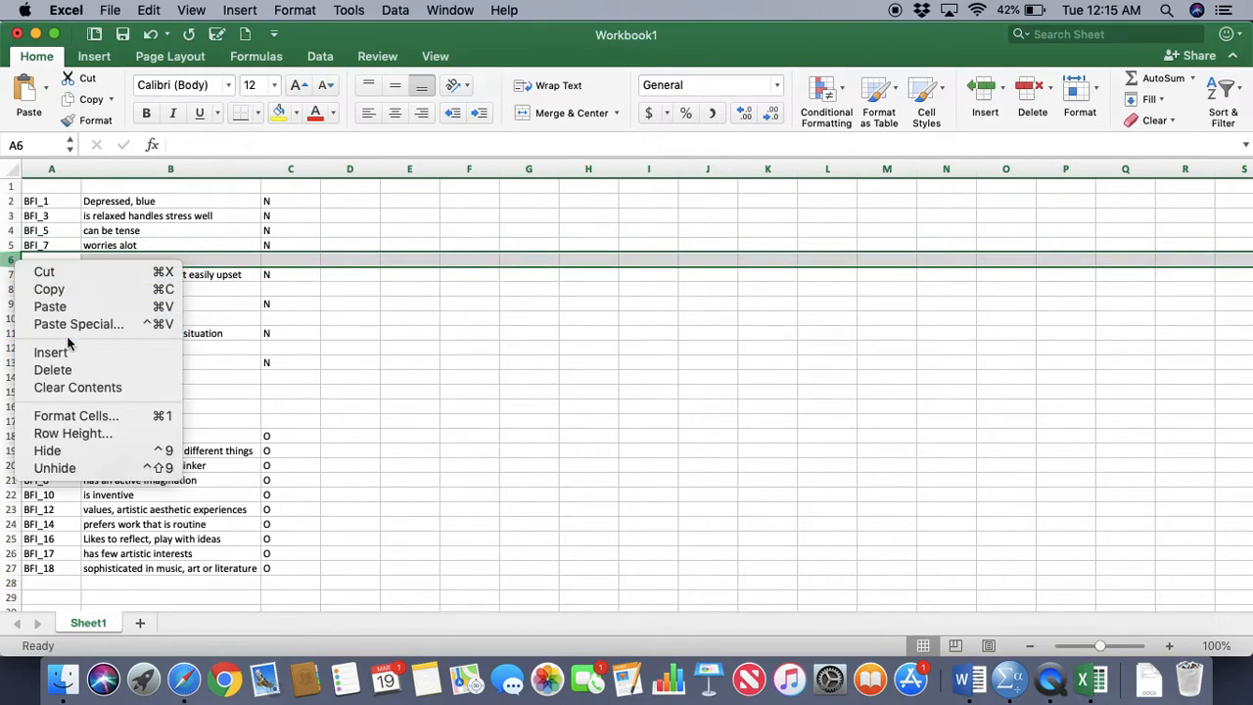
pyautogui.click(39, 367)
# Delete the blank rows below BFI_9 and BFI_11 in the Neuroticism group
pyautogui.click(15, 275)
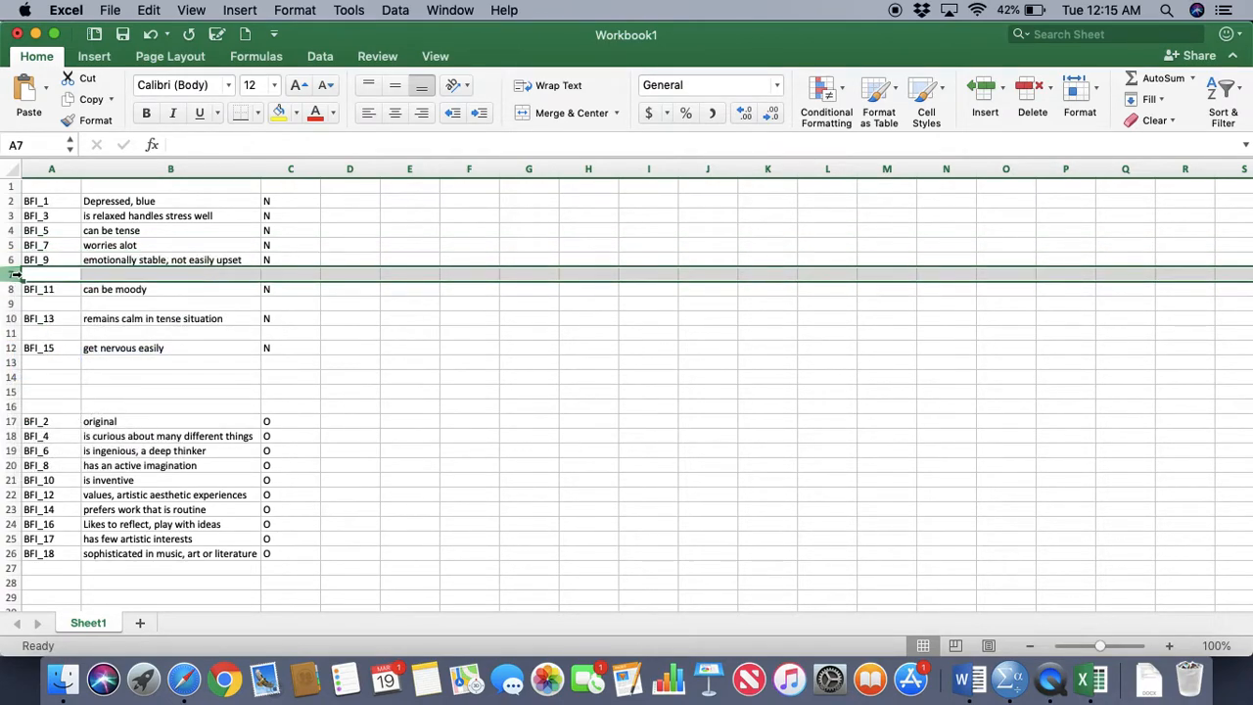
pyautogui.rightClick(15, 275)
pyautogui.click(54, 381)
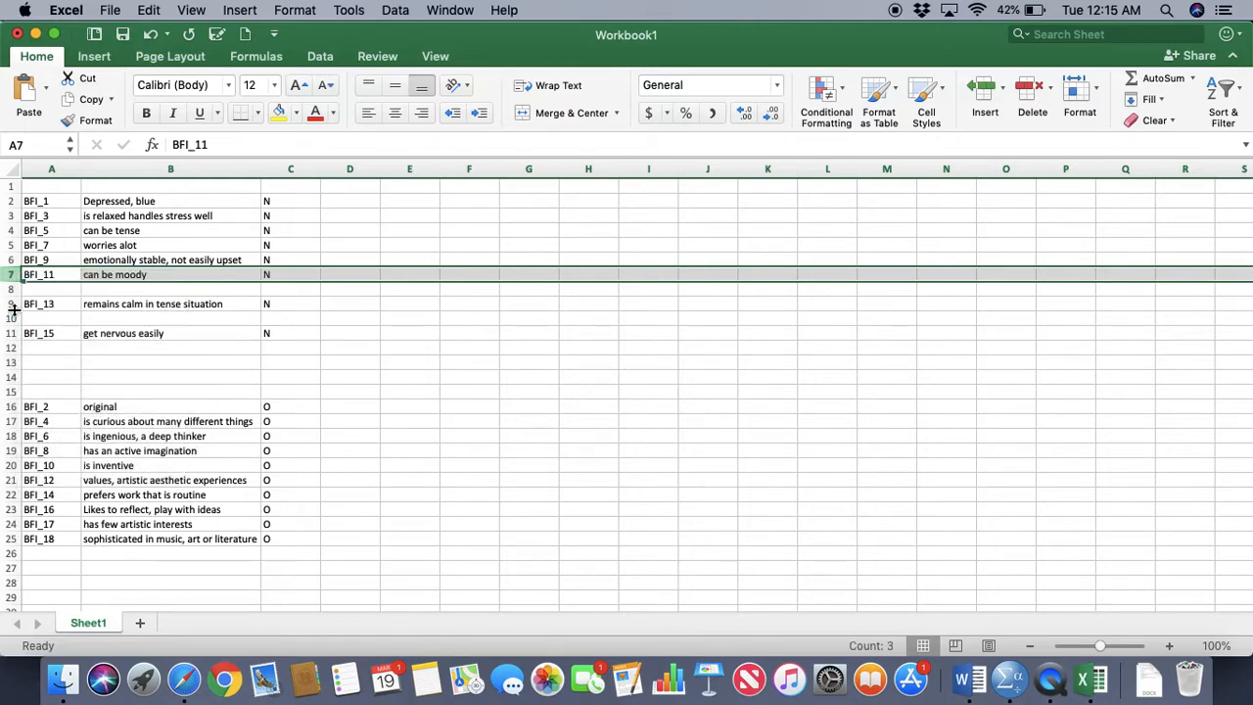
pyautogui.click(12, 290)
pyautogui.rightClick(12, 290)
pyautogui.click(56, 398)
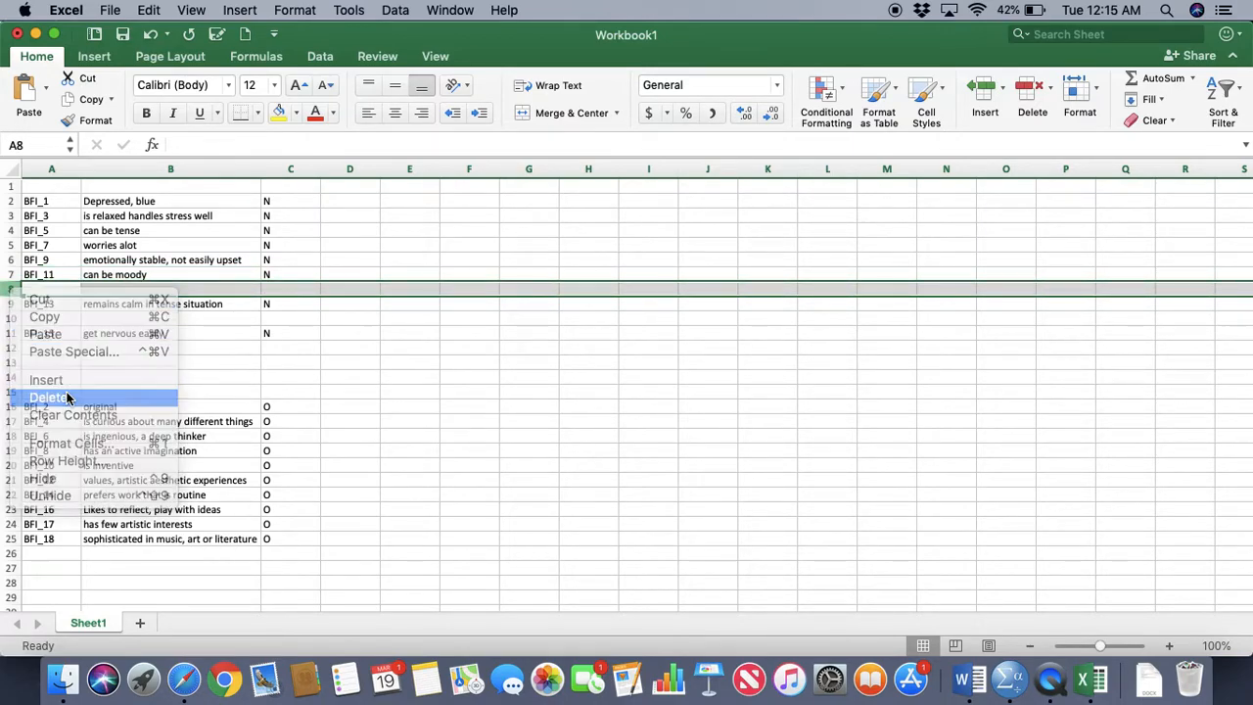
# Delete the blank row between BFI_13 and BFI_15 in the Neuroticism group
pyautogui.click(12, 303)
pyautogui.rightClick(11, 304)
pyautogui.click(56, 411)
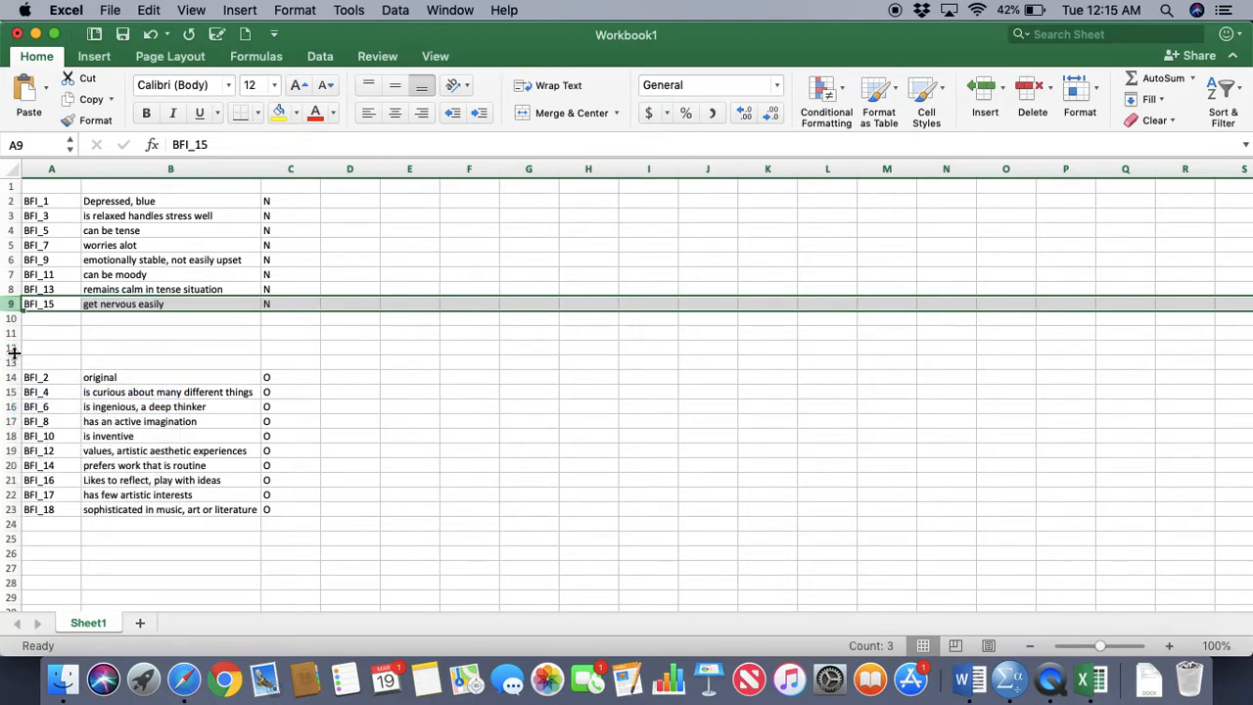
pyautogui.click(12, 333)
pyautogui.click(179, 377)
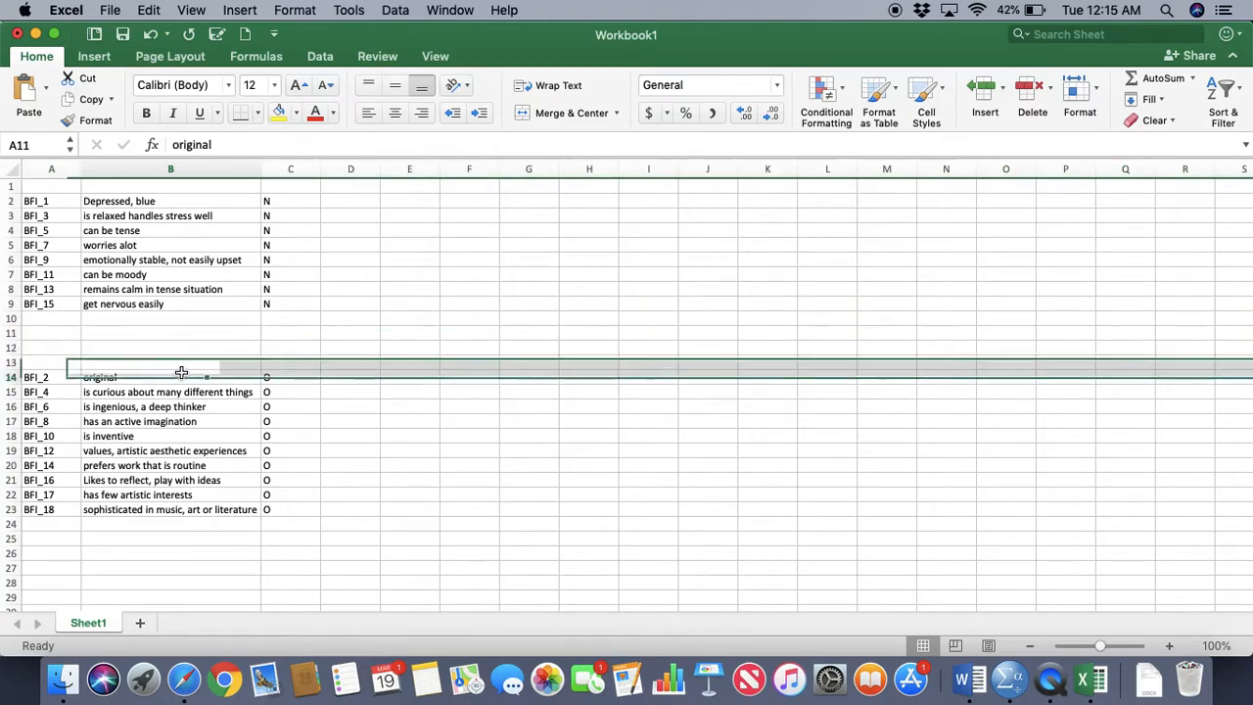
pyautogui.click(164, 409)
pyautogui.moveTo(173, 376); pyautogui.dragTo(189, 511)
pyautogui.click(351, 257)
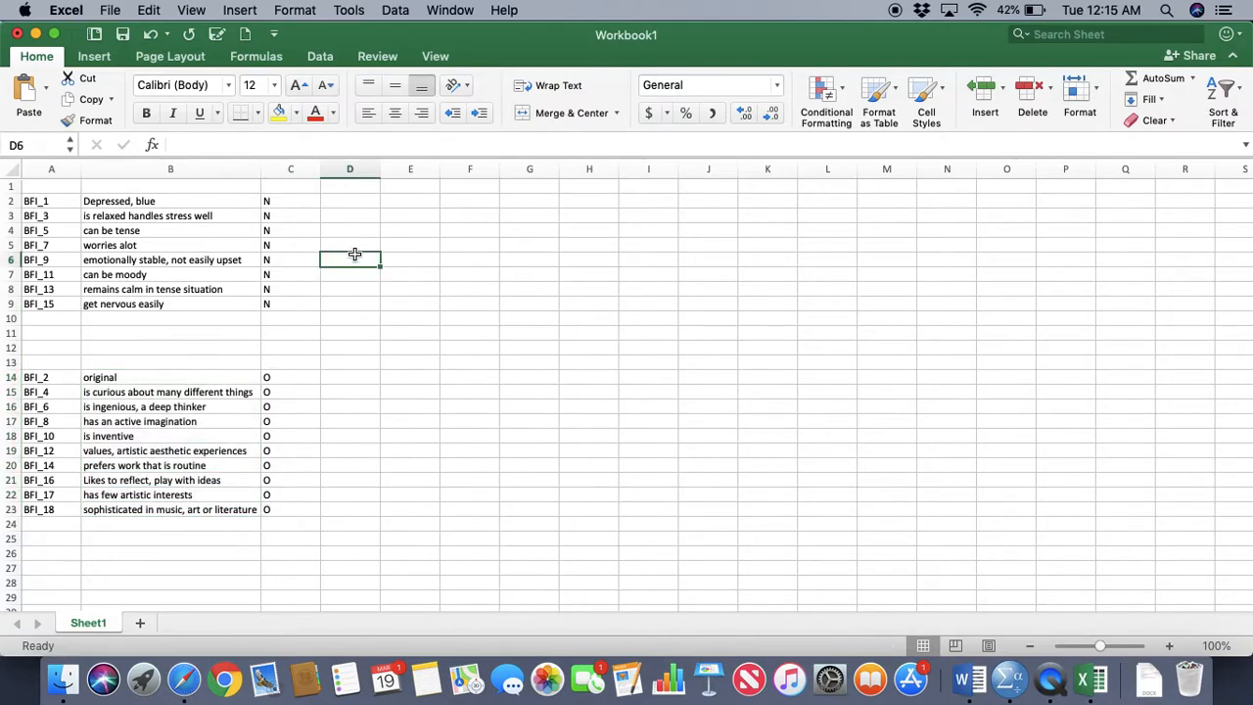
pyautogui.click(210, 193)
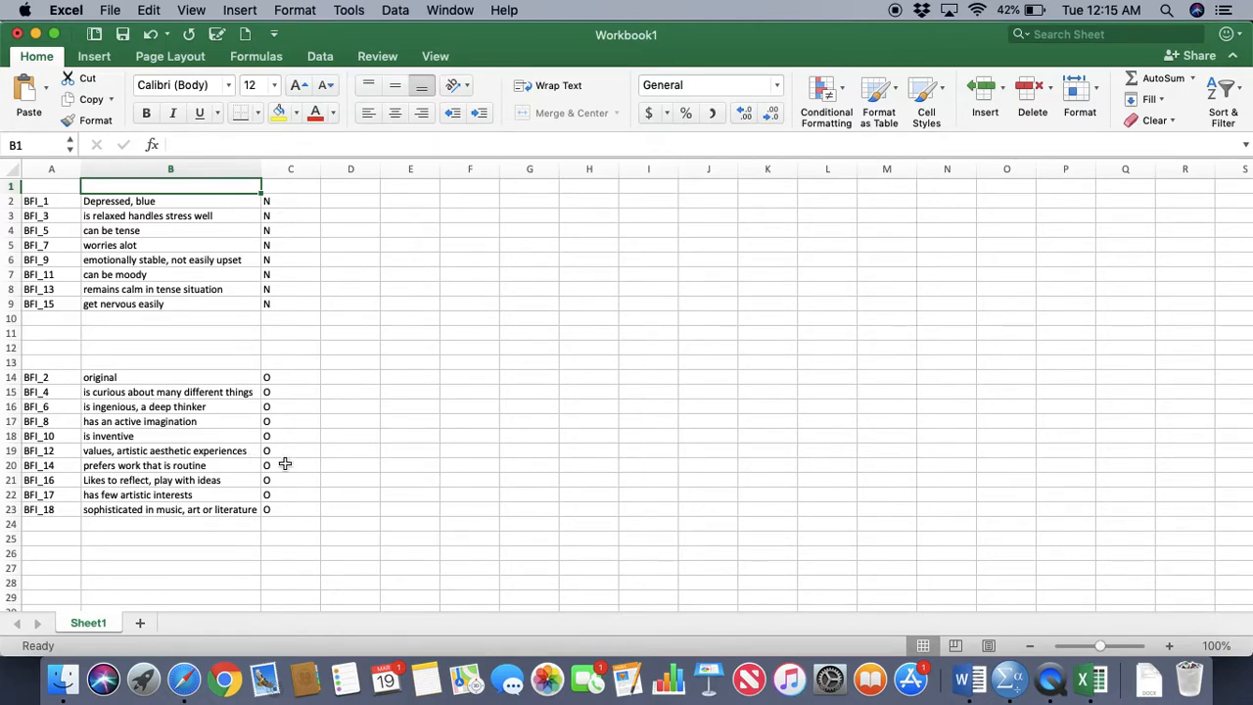
# Switch to SPSS and examine the value labels defined for BFI_1
pyautogui.click(1009, 677)
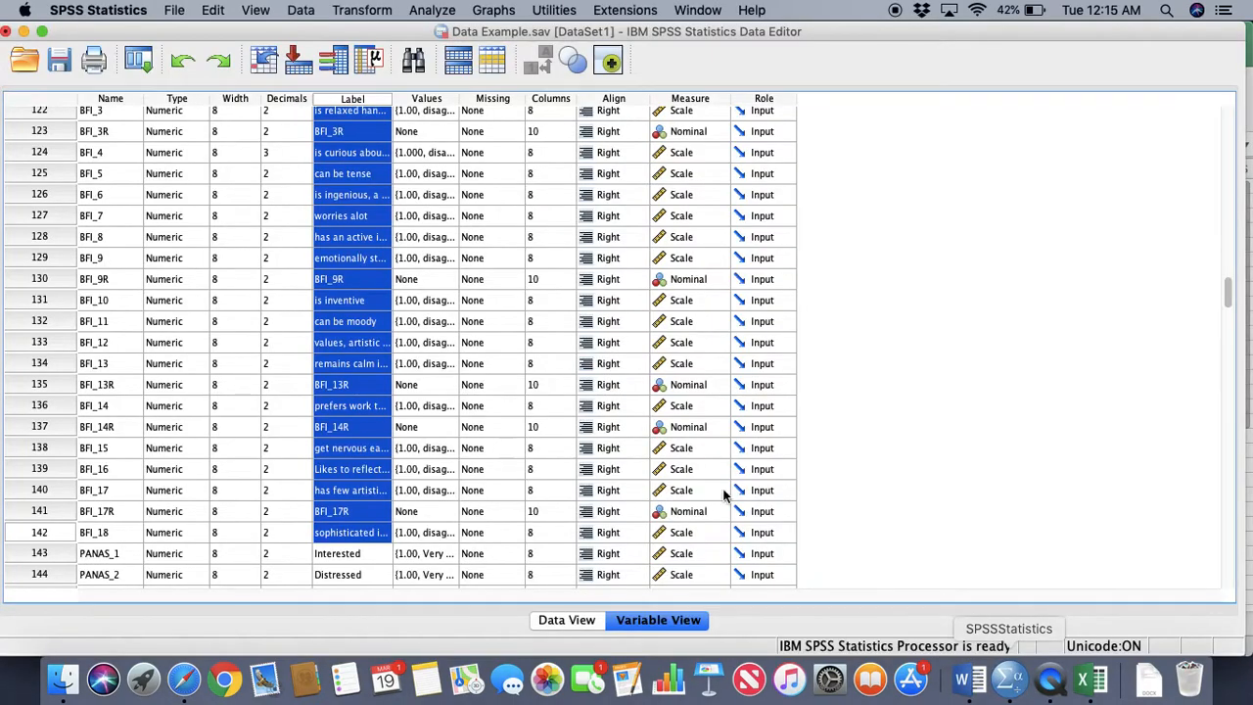
pyautogui.scroll(3, 460, 180)
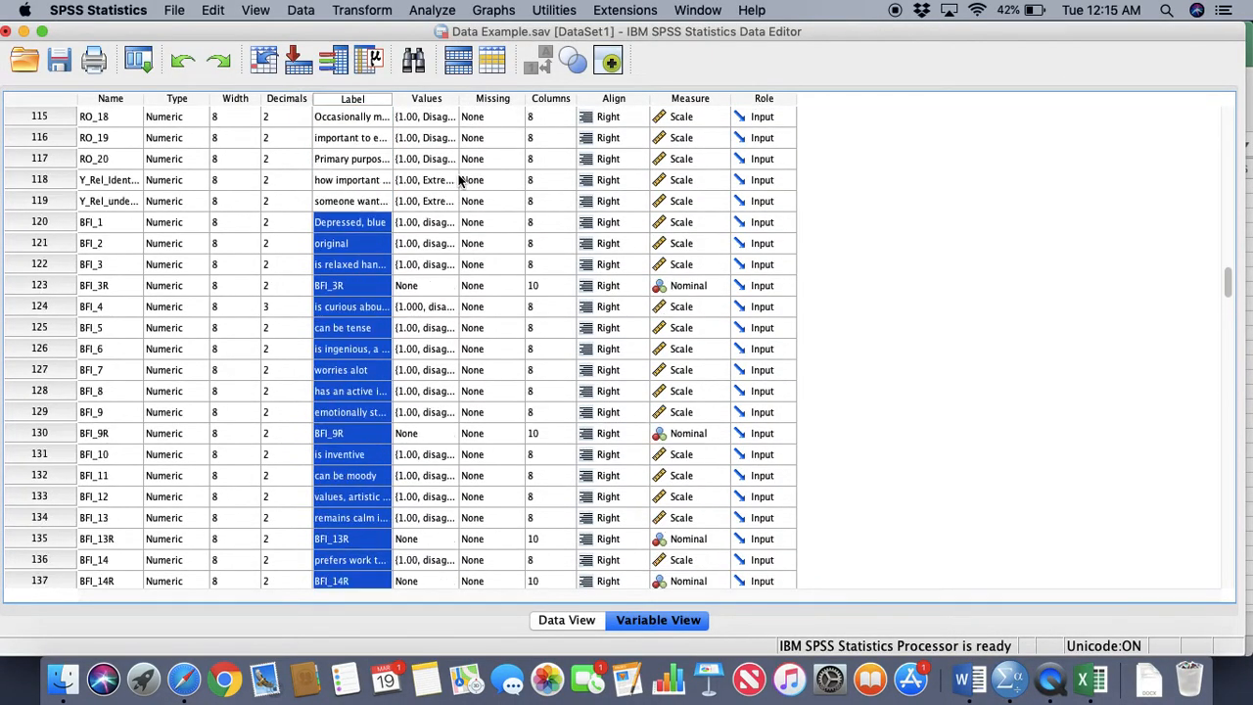
pyautogui.doubleClick(445, 224)
pyautogui.click(558, 334)
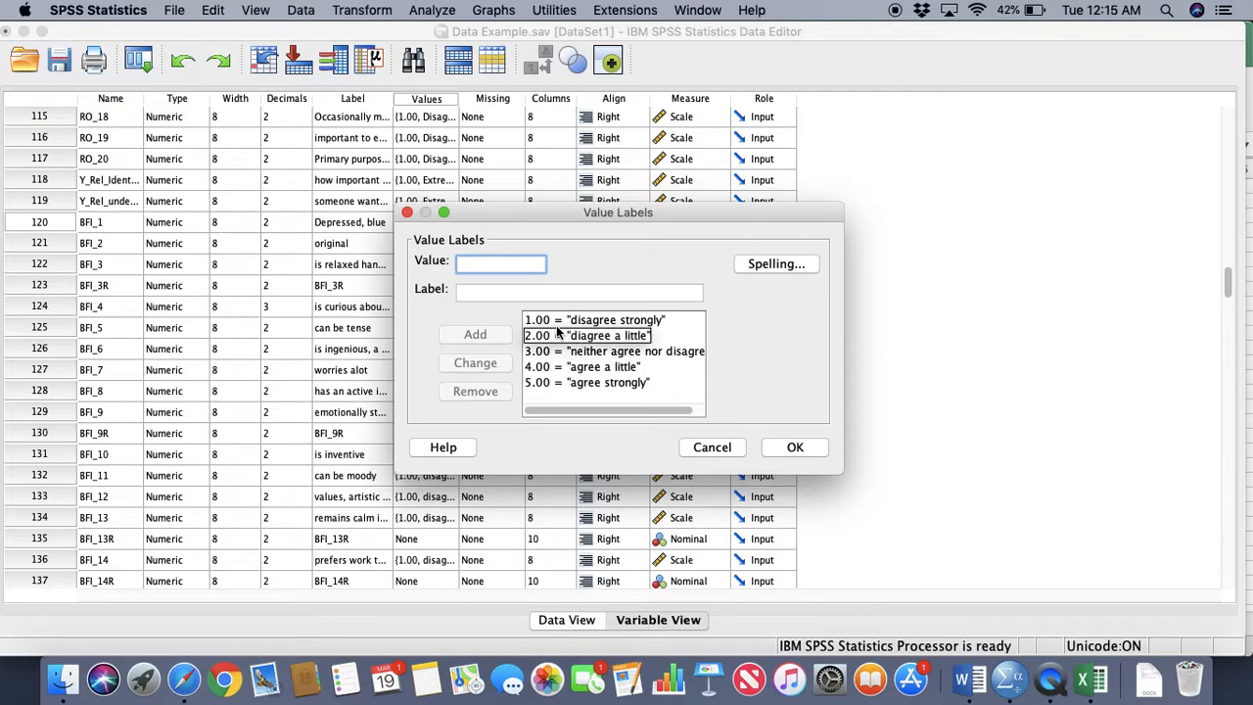
pyautogui.click(583, 325)
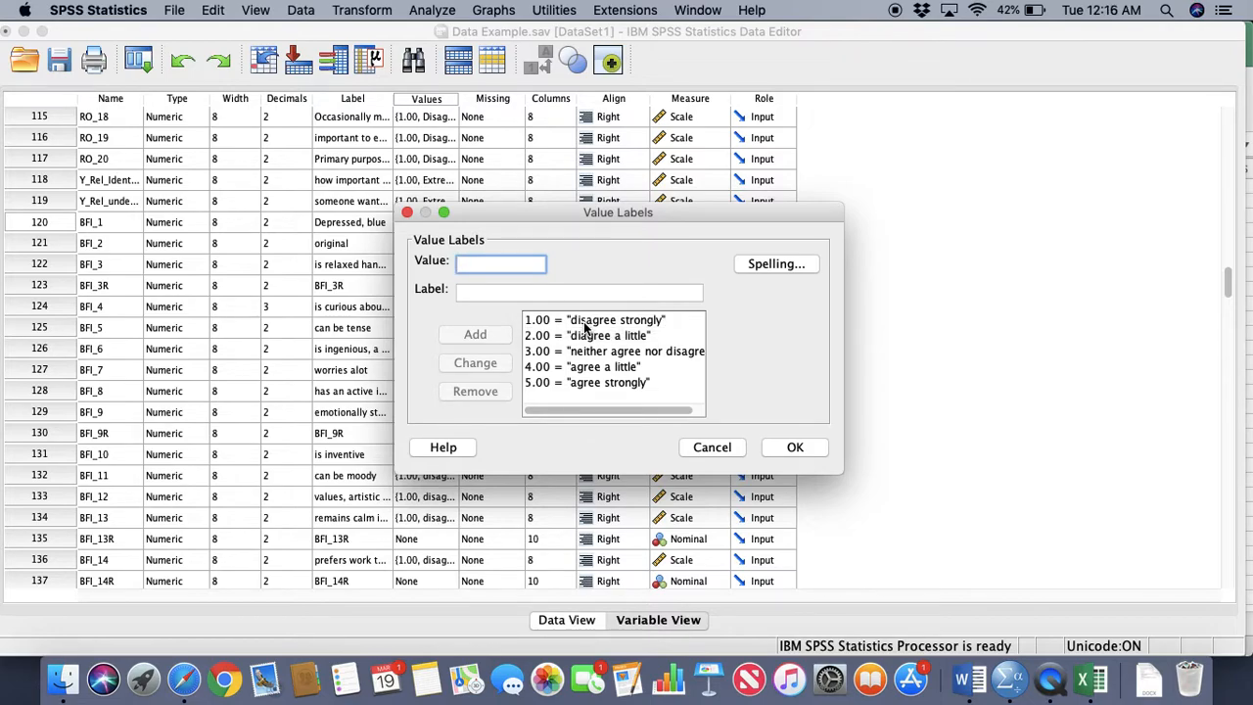
pyautogui.click(795, 448)
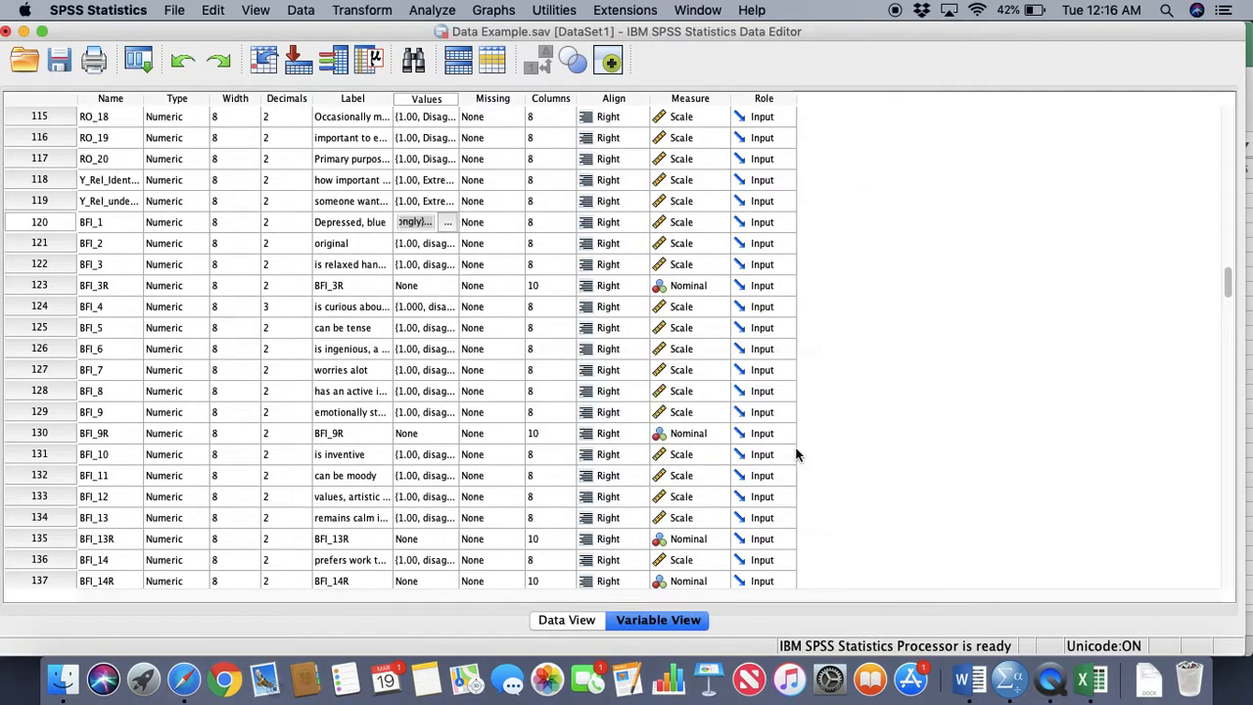
# Switch to Excel and enter H, L, H, H in column D for BFI_1, BFI_3, BFI_5 and BFI_7
pyautogui.click(1084, 679)
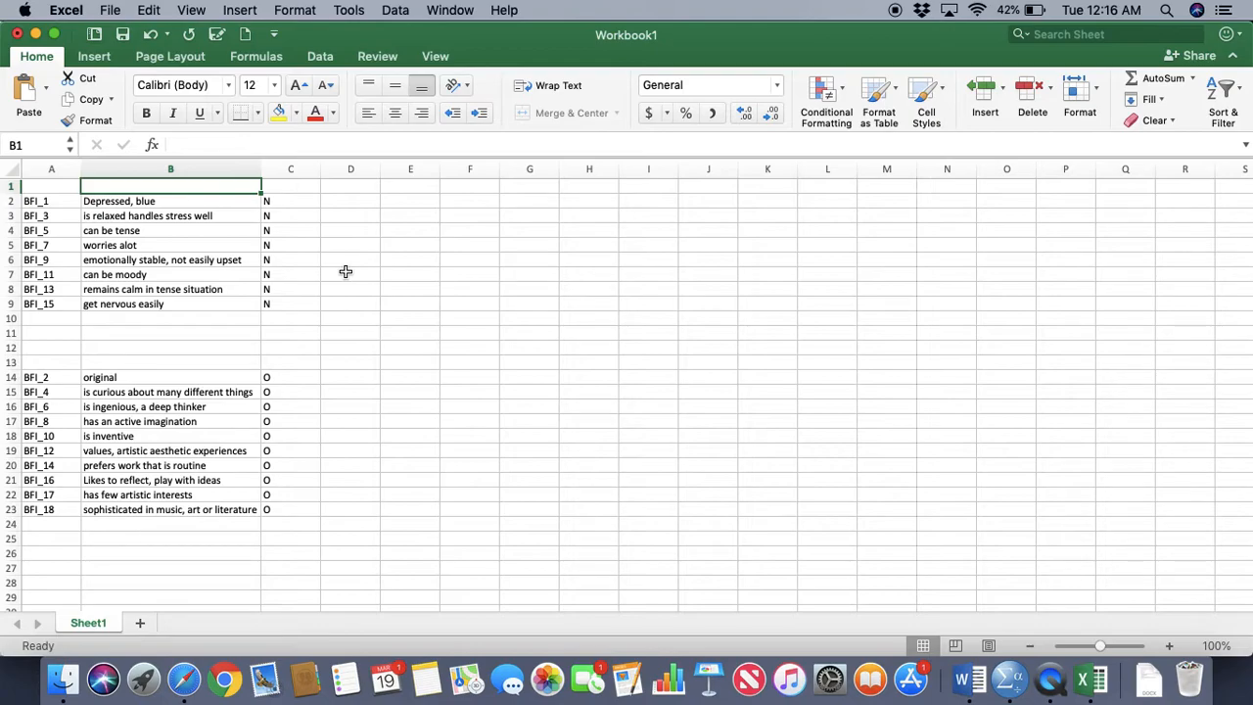
pyautogui.click(339, 201)
pyautogui.press('Return')
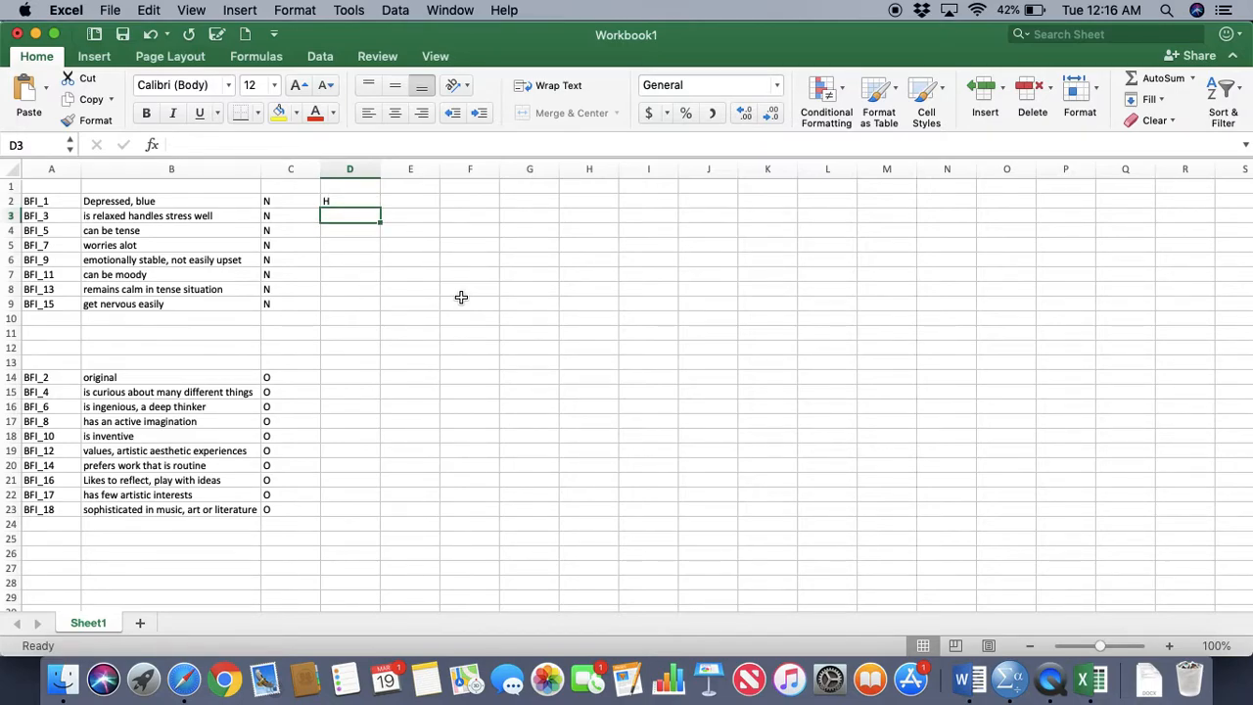
pyautogui.write('L')
pyautogui.press('Return')
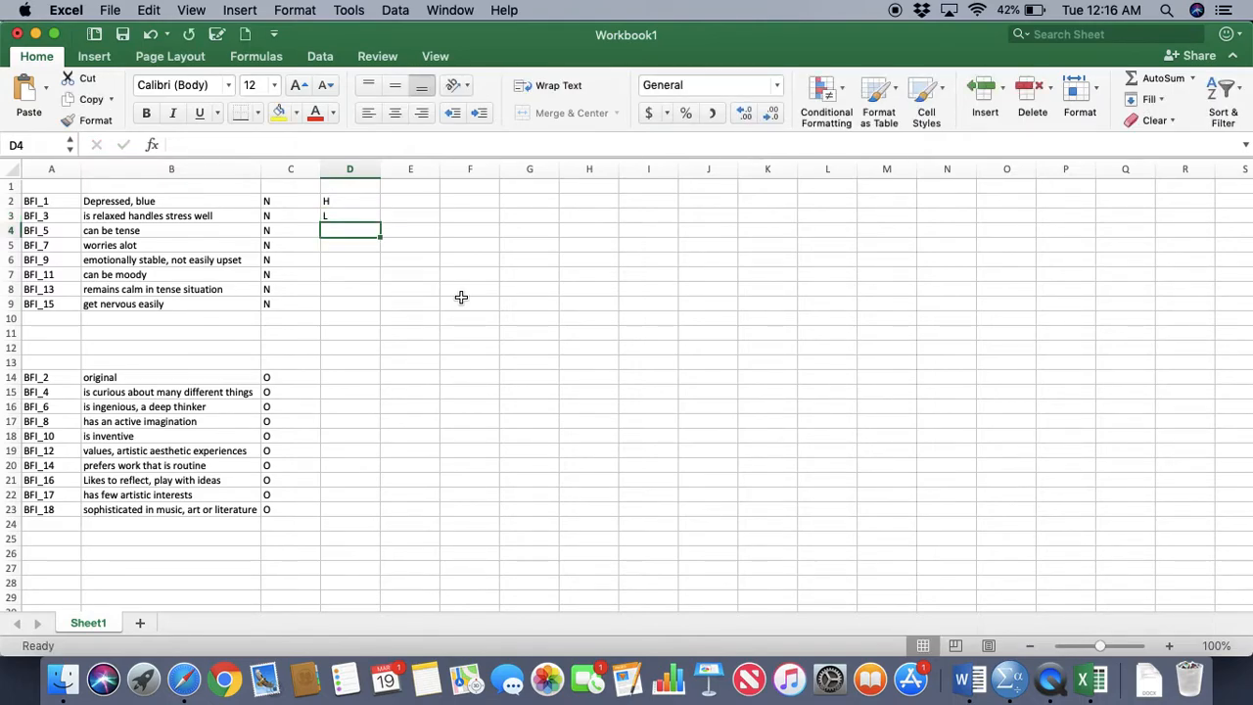
pyautogui.write('H')
pyautogui.press('Return')
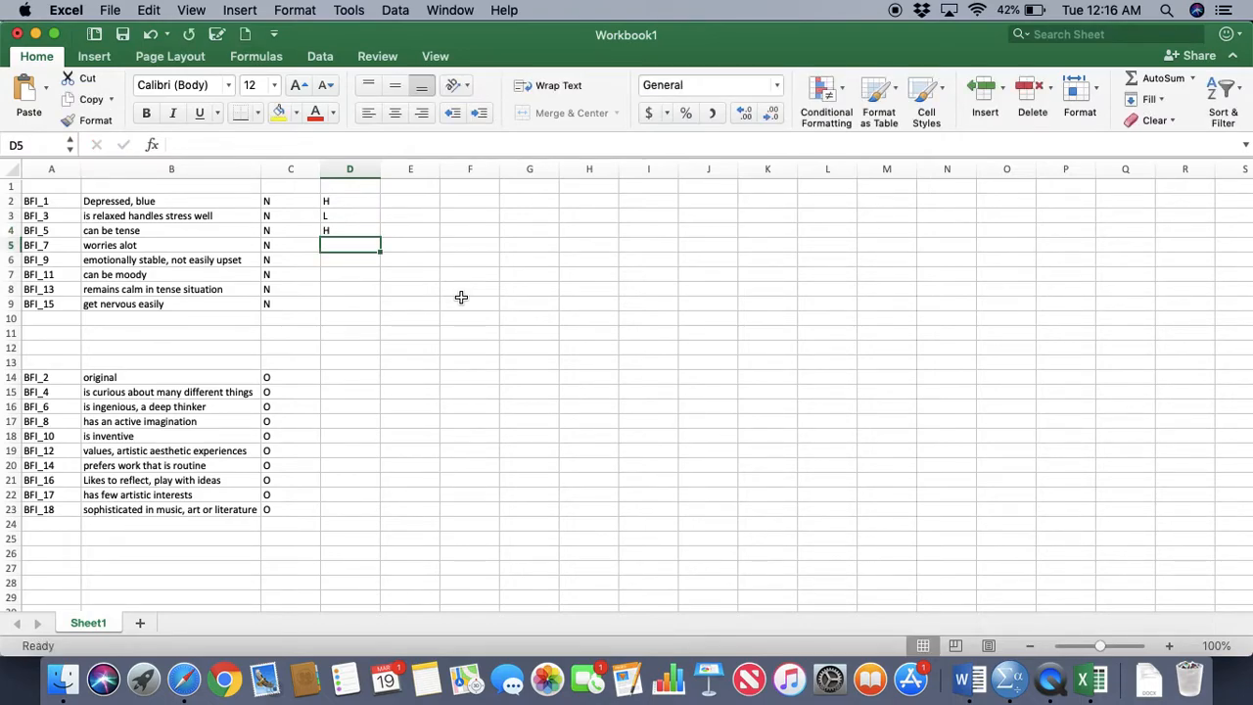
pyautogui.write('H')
pyautogui.press('Return')
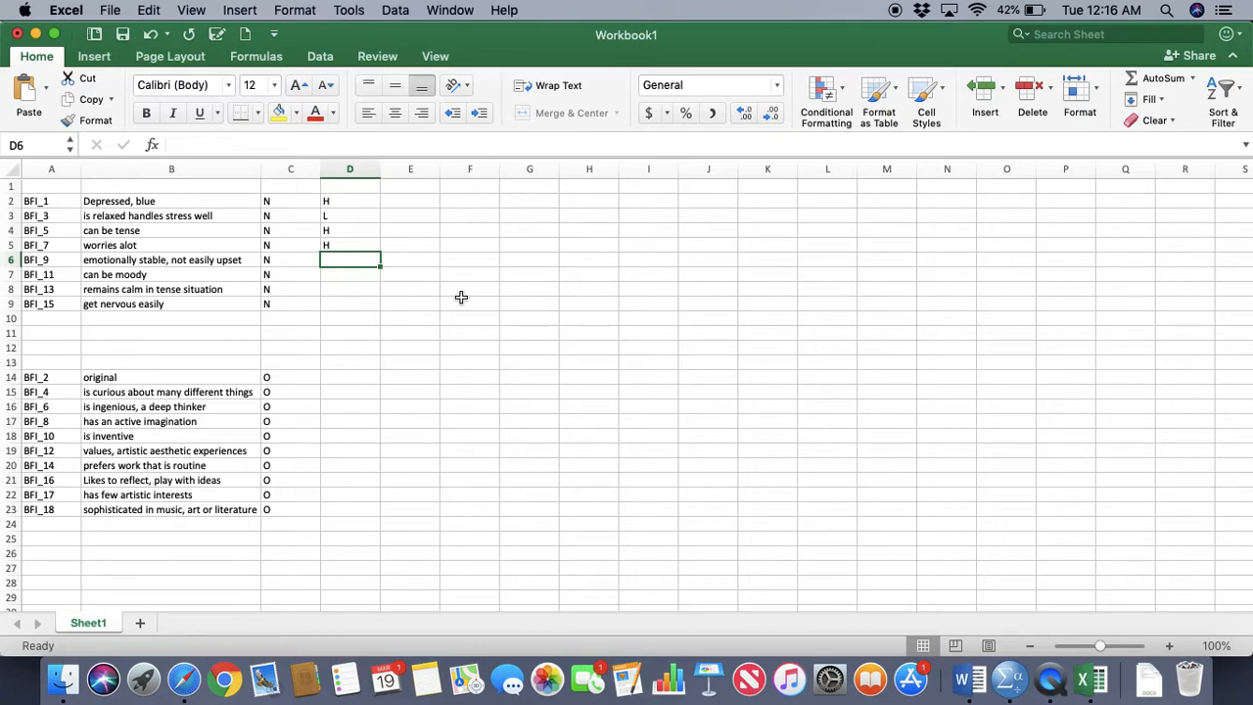
# Enter L, H, L, H in column D for BFI_9, BFI_11, BFI_13 and BFI_15
pyautogui.write('H')
pyautogui.press('Return')
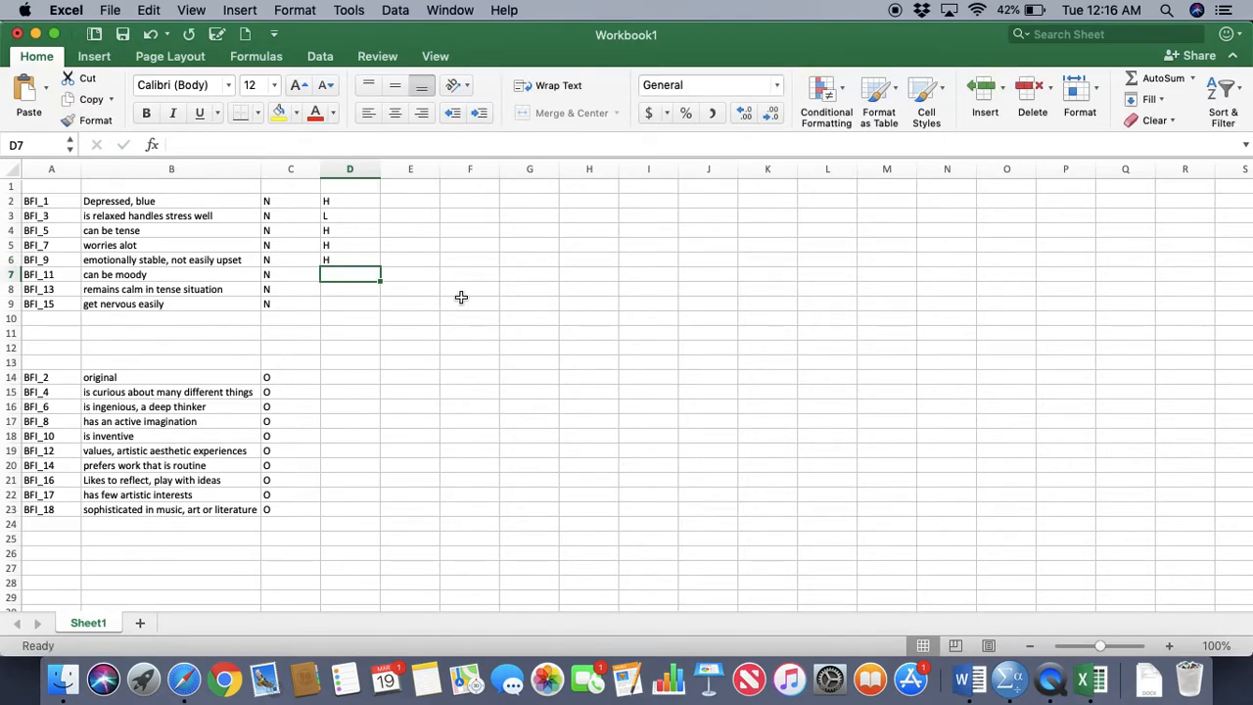
pyautogui.press('Up')
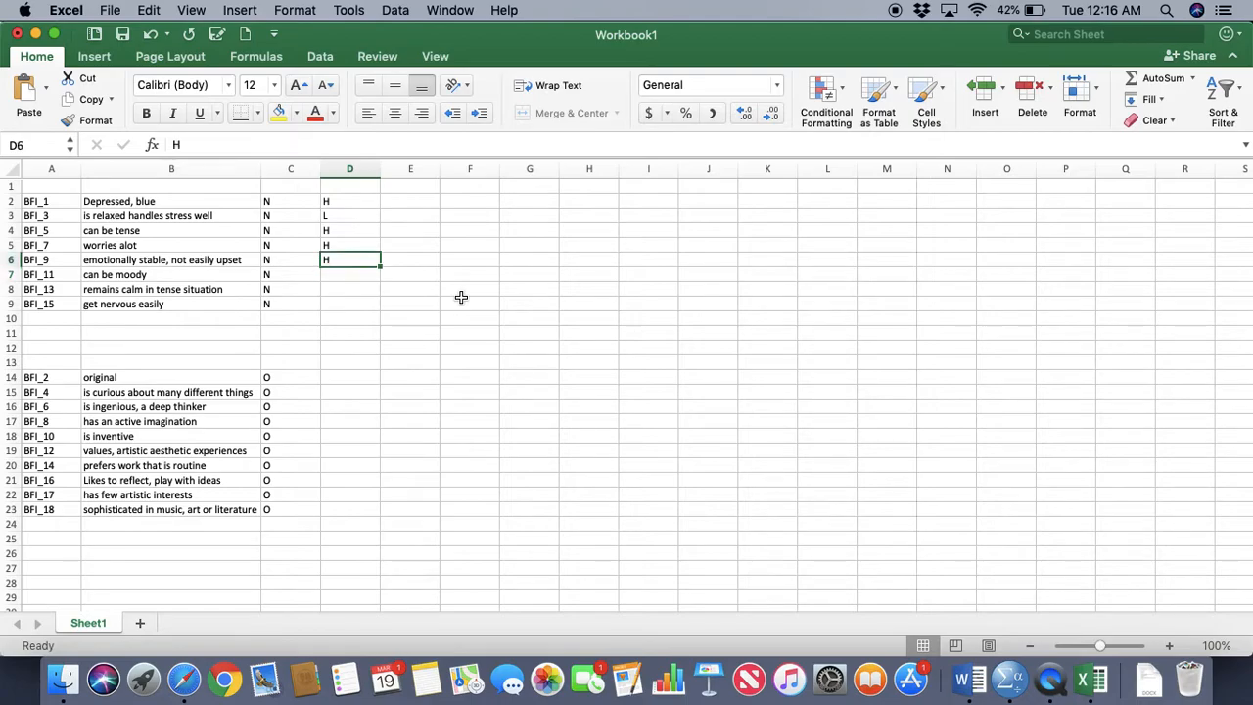
pyautogui.write('L')
pyautogui.press('Return')
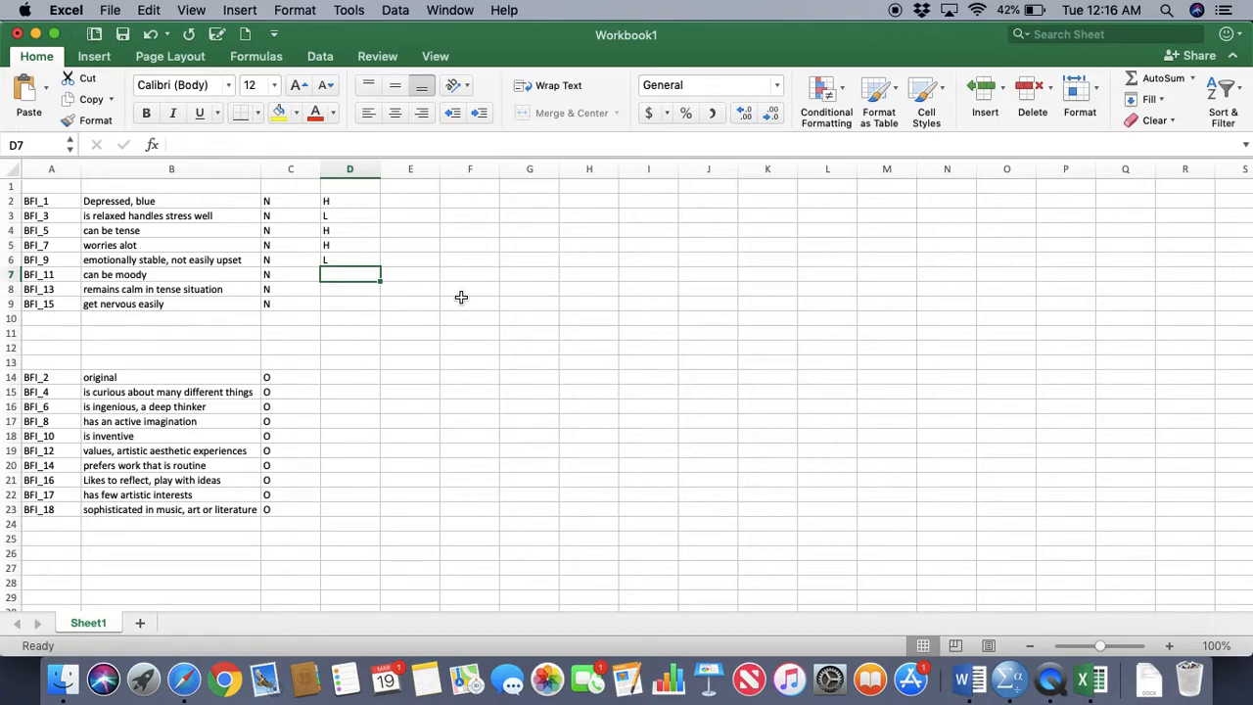
pyautogui.write('H')
pyautogui.press('Return')
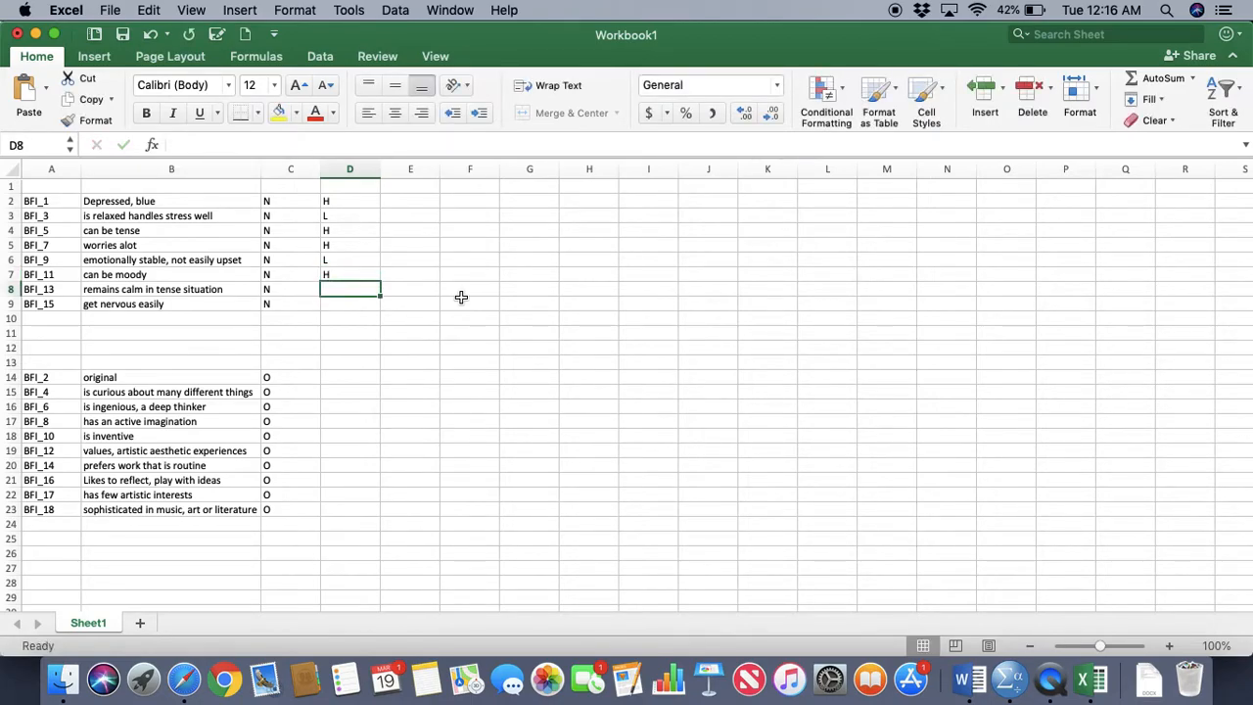
pyautogui.write('L')
pyautogui.press('Return')
pyautogui.write('H')
pyautogui.press('Return')
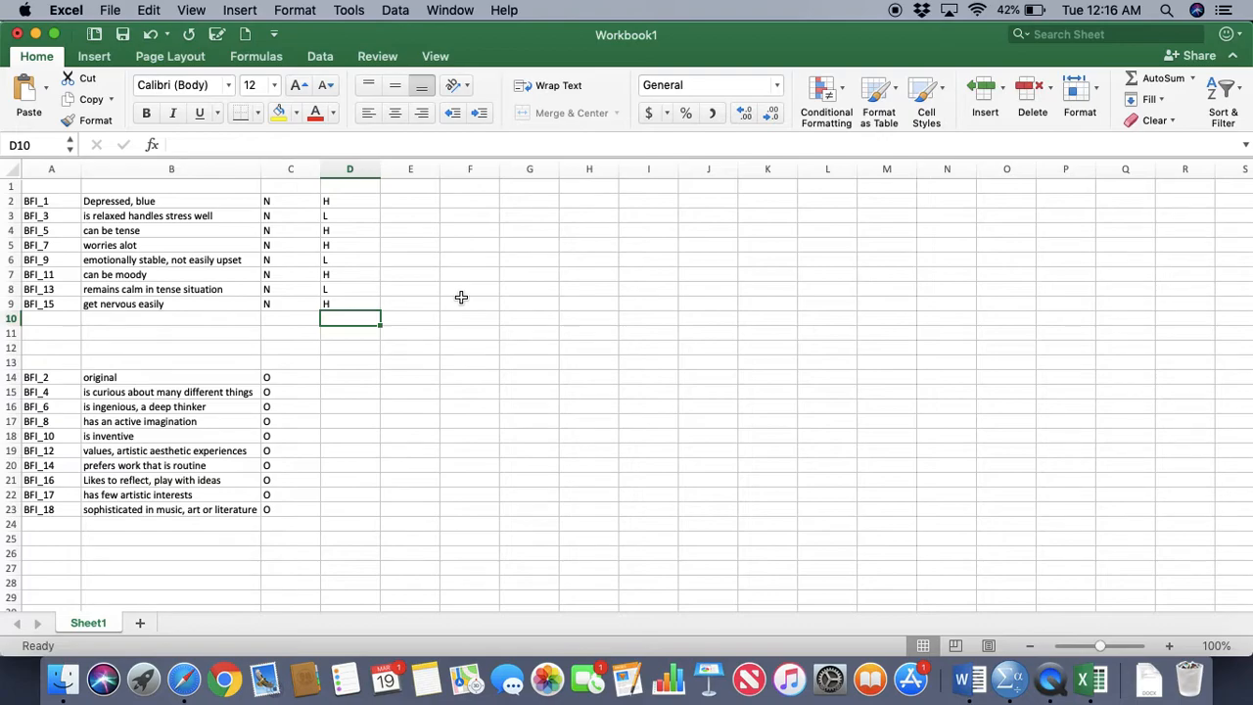
# Enter the scores 5, 1, 5, 5, 1, 5, 1, 5 in column E for the Neuroticism items BFI_1 through BFI_15
pyautogui.click(398, 203)
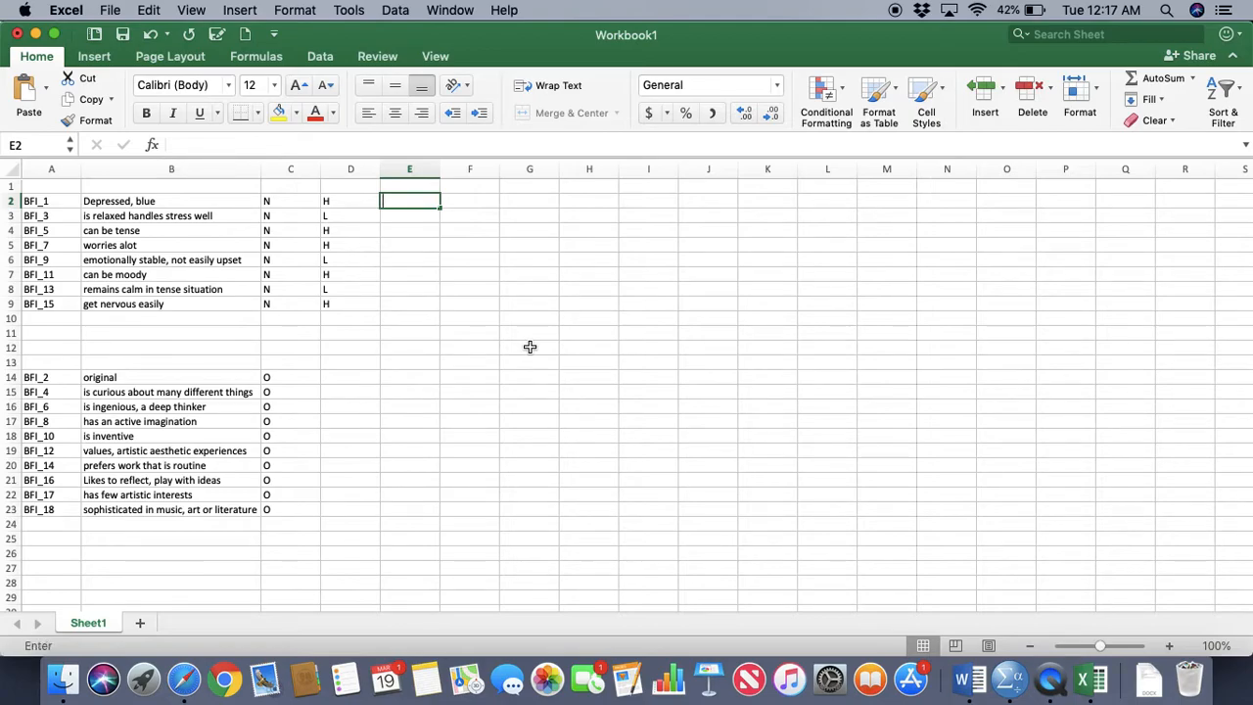
pyautogui.write('5')
pyautogui.press('Return')
pyautogui.write('1')
pyautogui.press('Return')
pyautogui.write('5')
pyautogui.press('Return')
pyautogui.write('5')
pyautogui.press('Return')
pyautogui.write('1')
pyautogui.press('Return')
pyautogui.write('5')
pyautogui.press('Return')
pyautogui.write('1')
pyautogui.press('Return')
pyautogui.write('5')
pyautogui.press('Return')
# Compare the Neuroticism items' wording, H/L codes and column E scores, focusing on BFI_1 and BFI_3
pyautogui.press('Up')
pyautogui.press('Up')
pyautogui.press('Up')
pyautogui.press('Up')
pyautogui.press('Up')
pyautogui.press('Up')
pyautogui.press('Up')
pyautogui.press('Up')
pyautogui.press('Down')
pyautogui.press('Down')
pyautogui.press('Down')
pyautogui.press('Down')
pyautogui.press('Down')
pyautogui.press('Down')
pyautogui.press('Down')
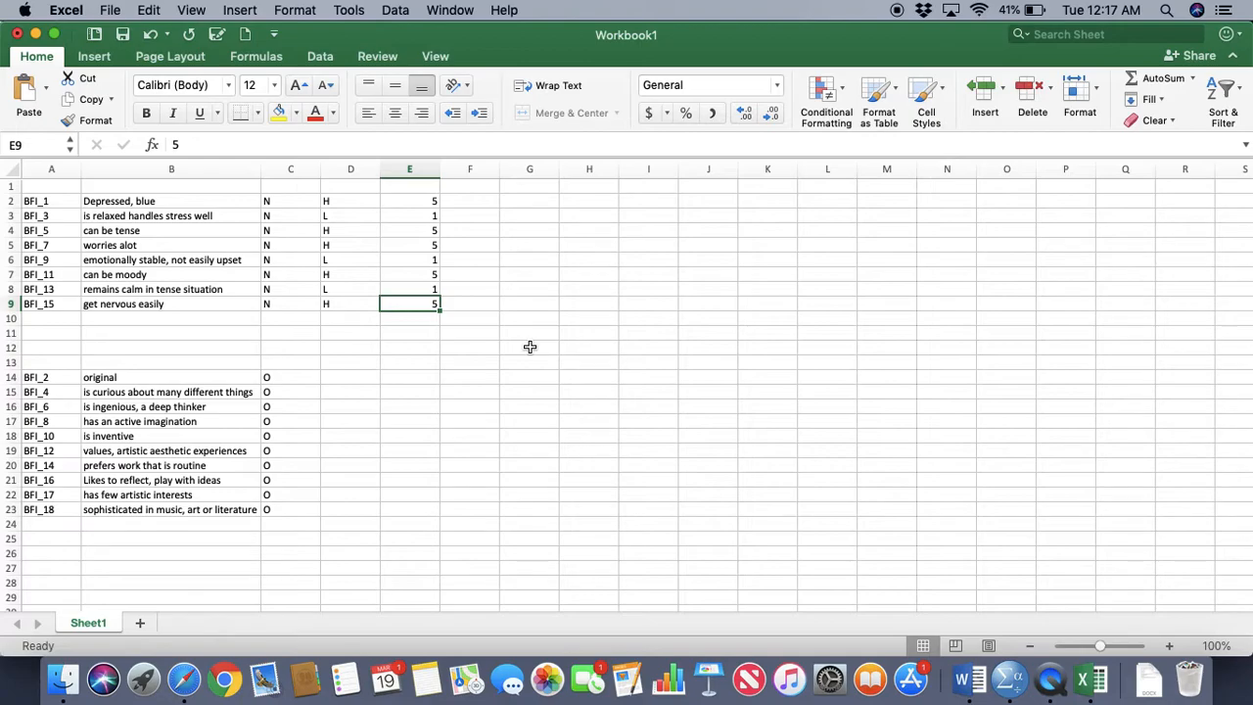
pyautogui.press('Up')
pyautogui.press('Up')
pyautogui.press('Up')
pyautogui.press('Up')
pyautogui.press('Up')
pyautogui.press('Up')
pyautogui.press('Up')
pyautogui.press('Left')
pyautogui.press('Left')
pyautogui.press('Left')
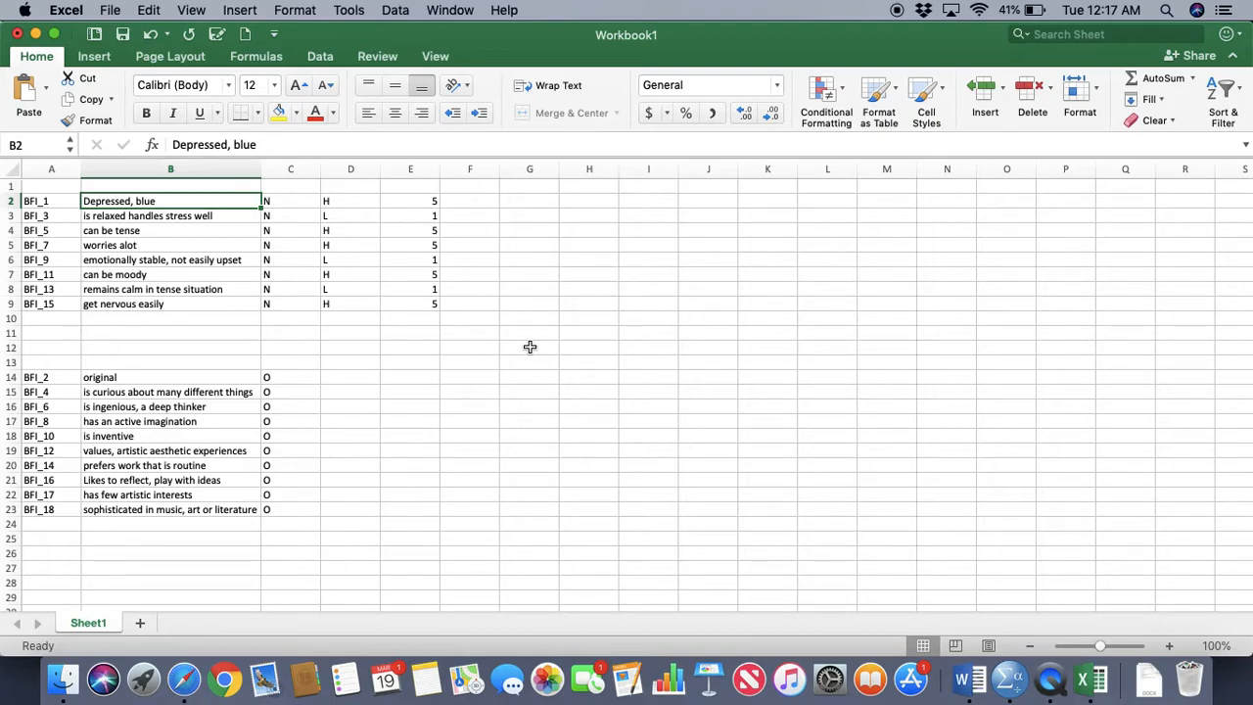
pyautogui.press('Right')
pyautogui.press('Right')
pyautogui.press('Down')
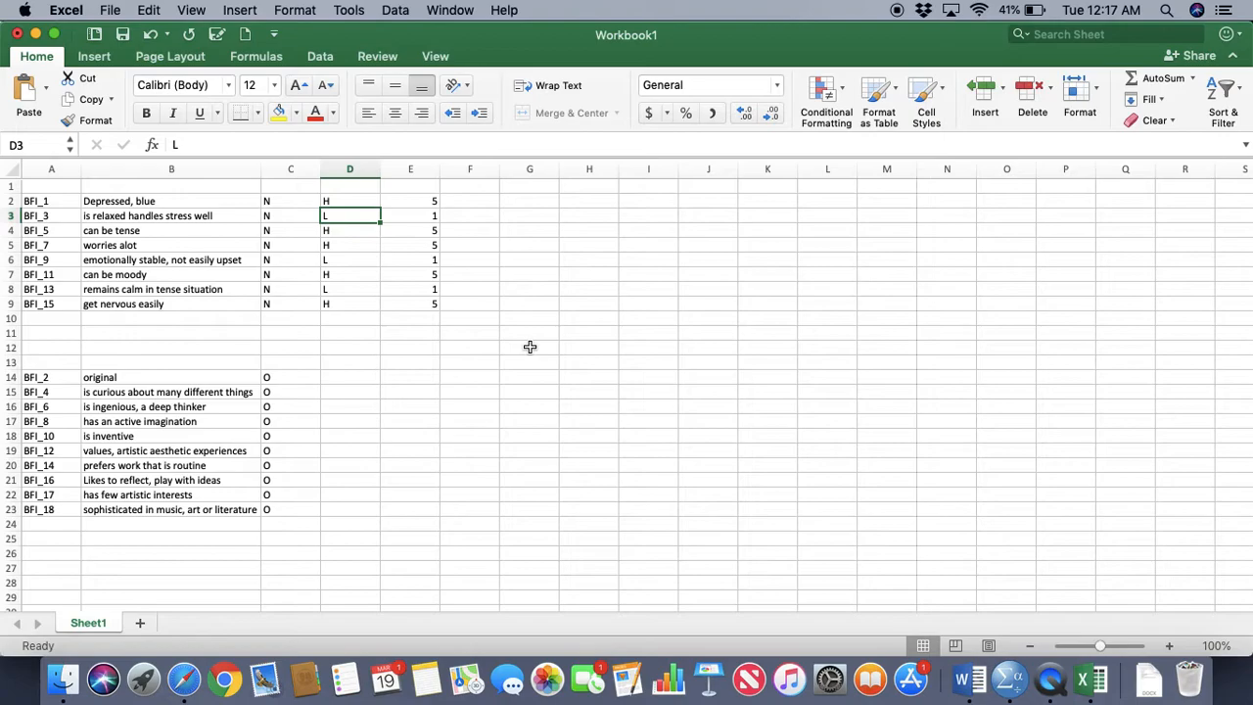
pyautogui.press('Right')
pyautogui.press('Up')
pyautogui.press('Down')
pyautogui.press('Up')
pyautogui.press('Right')
pyautogui.press('Down')
pyautogui.press('Left')
pyautogui.press('Left')
pyautogui.press('Left')
pyautogui.press('Right')
pyautogui.press('Left')
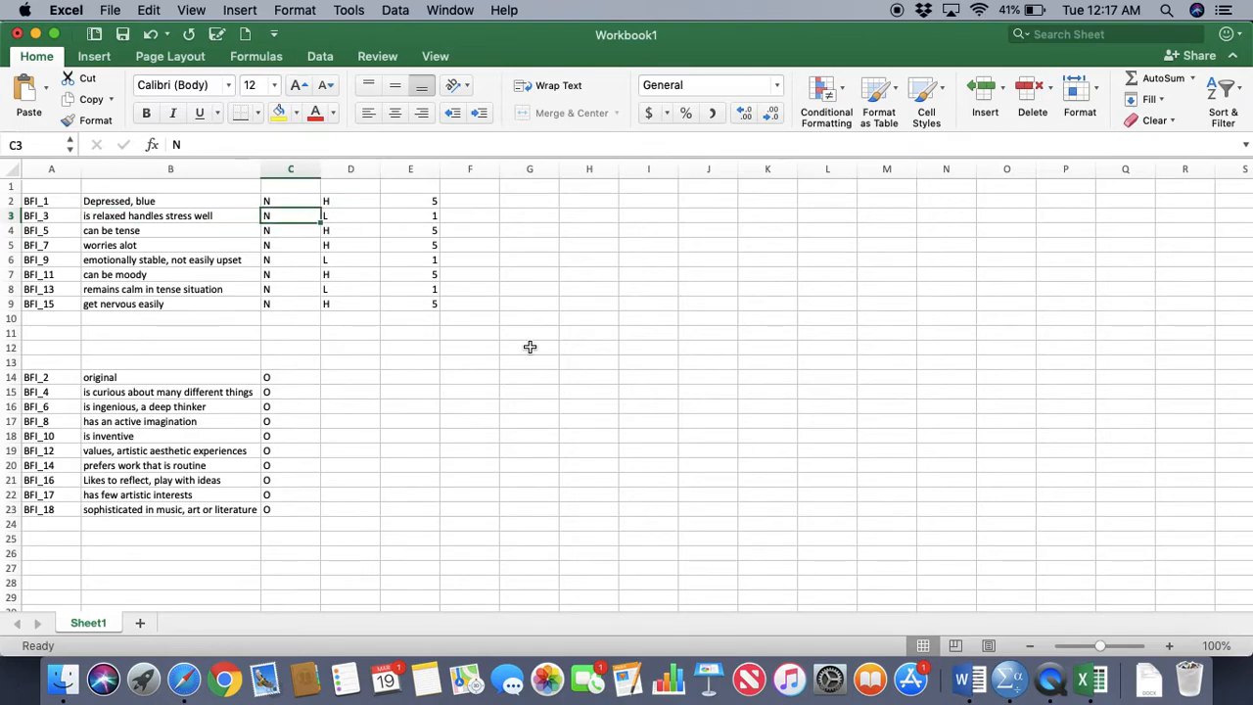
pyautogui.press('Right')
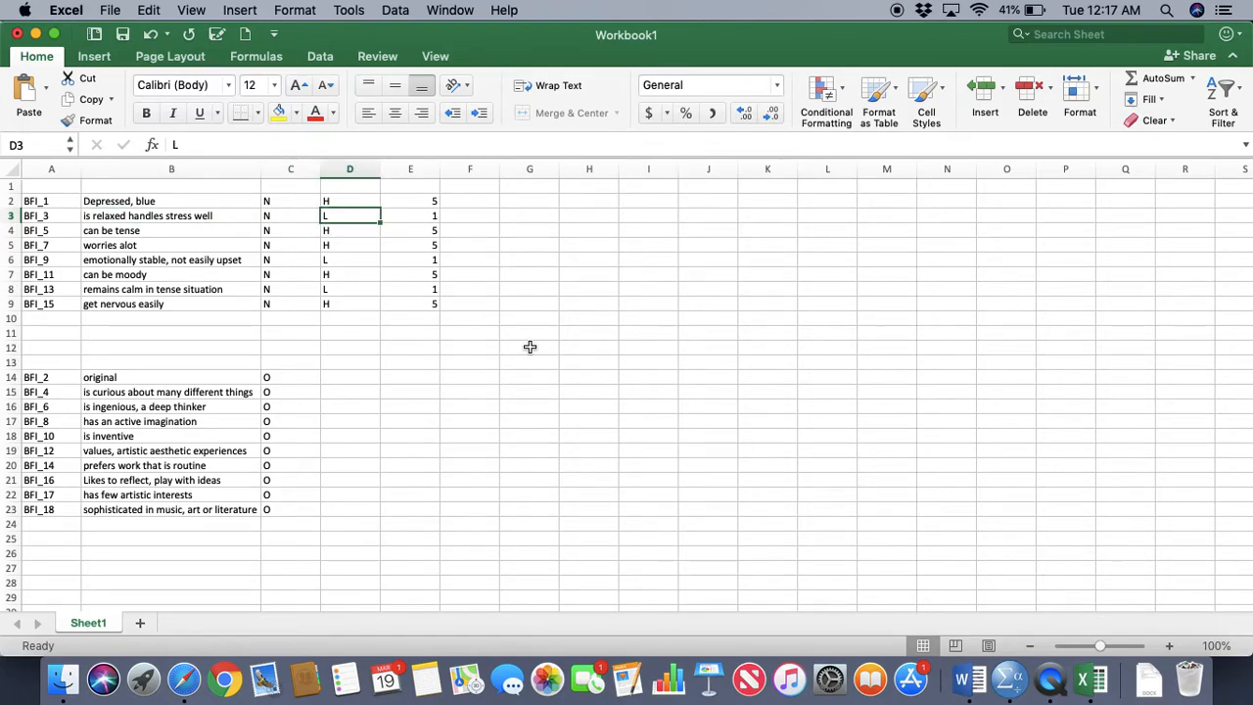
# Enter the reverse-coded score 5 in column F for BFI_3, BFI_9 and BFI_13
pyautogui.press('Right')
pyautogui.press('Right')
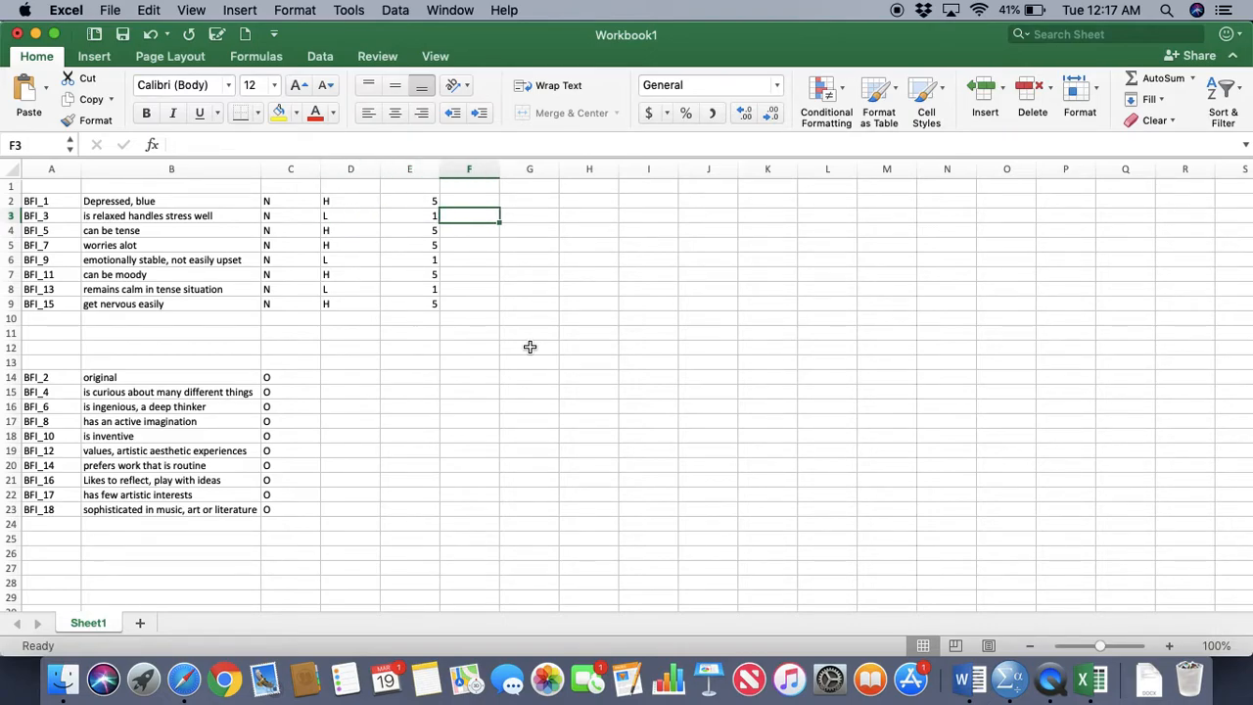
pyautogui.write('5')
pyautogui.press('Return')
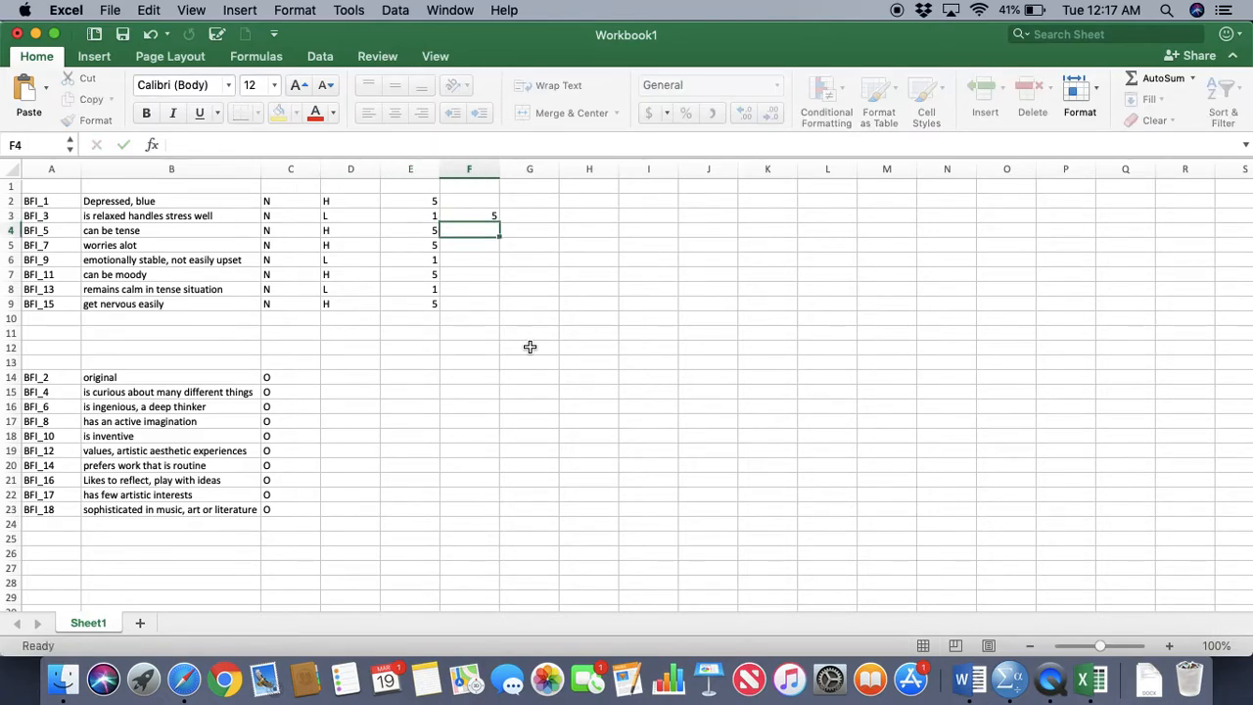
pyautogui.press('Down')
pyautogui.press('Down')
pyautogui.write('5')
pyautogui.press('Return')
pyautogui.press('Down')
pyautogui.write('5')
pyautogui.press('Return')
# Fill in a score of 5 in column F for BFI_1, BFI_5, BFI_7, BFI_11 and BFI_15
pyautogui.press('Up')
pyautogui.press('Up')
pyautogui.press('Up')
pyautogui.press('Up')
pyautogui.press('Up')
pyautogui.press('Up')
pyautogui.press('Up')
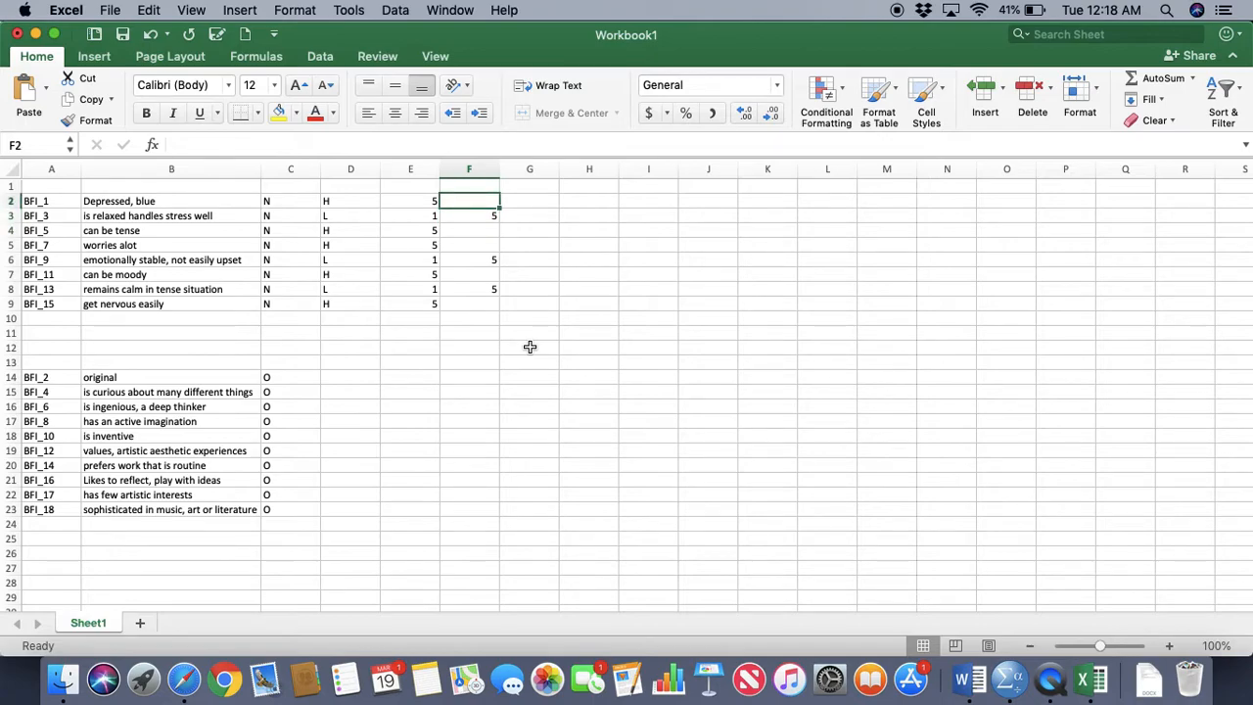
pyautogui.write('5')
pyautogui.press('Return')
pyautogui.press('Down')
pyautogui.write('5')
pyautogui.press('Return')
pyautogui.write('5')
pyautogui.press('Return')
pyautogui.press('Down')
pyautogui.write('5')
pyautogui.press('Return')
pyautogui.press('Down')
pyautogui.write('5')
pyautogui.press('Return')
# Review the column F scores across all Neuroticism items from BFI_1 to BFI_15
pyautogui.press('Up')
pyautogui.press('Up')
pyautogui.press('Up')
pyautogui.press('Up')
pyautogui.press('Up')
pyautogui.press('Up')
pyautogui.press('Up')
pyautogui.press('Up')
pyautogui.hotkey('shift', 'Down')
pyautogui.hotkey('shift', 'Down')
pyautogui.hotkey('shift', 'Down')
pyautogui.hotkey('shift', 'Down')
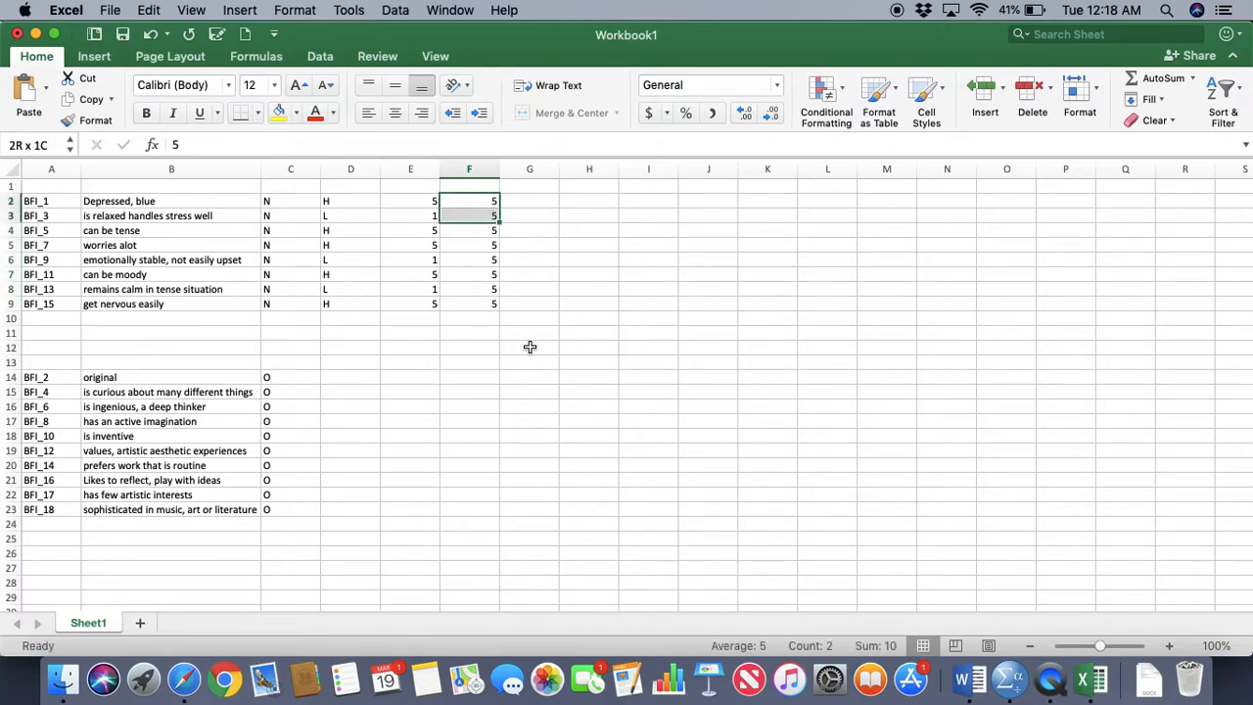
pyautogui.hotkey('shift', 'Down')
pyautogui.hotkey('shift', 'Down')
pyautogui.hotkey('shift', 'Down')
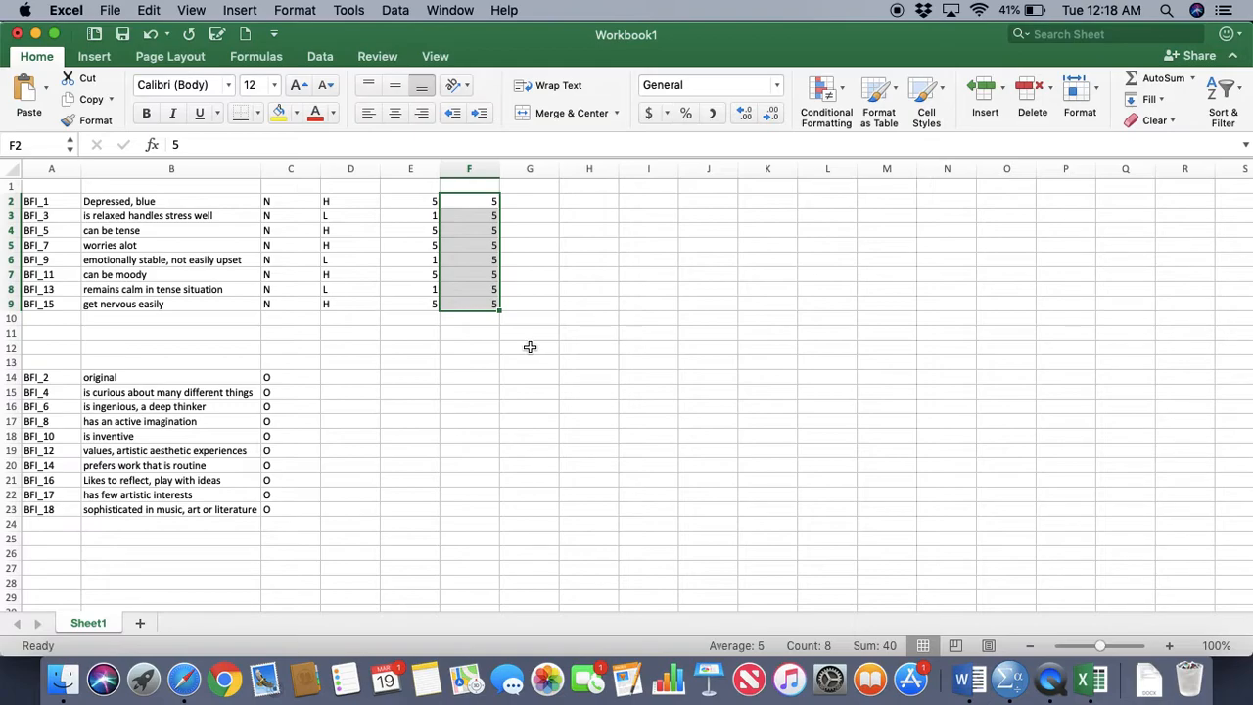
pyautogui.press('Left')
pyautogui.press('Left')
pyautogui.press('Left')
pyautogui.press('Left')
pyautogui.press('Left')
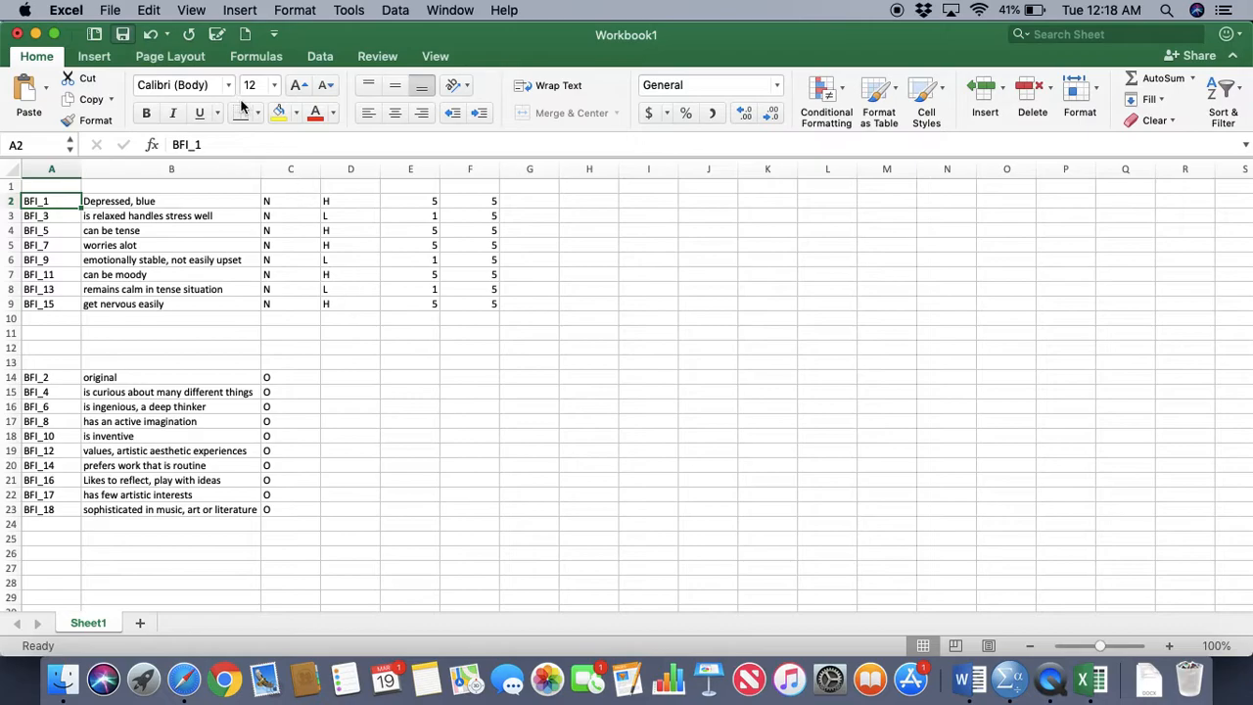
# Save the workbook as Workbook1 in the Desktop folder, in Excel Workbook (.xlsx) format
pyautogui.press('super+s')
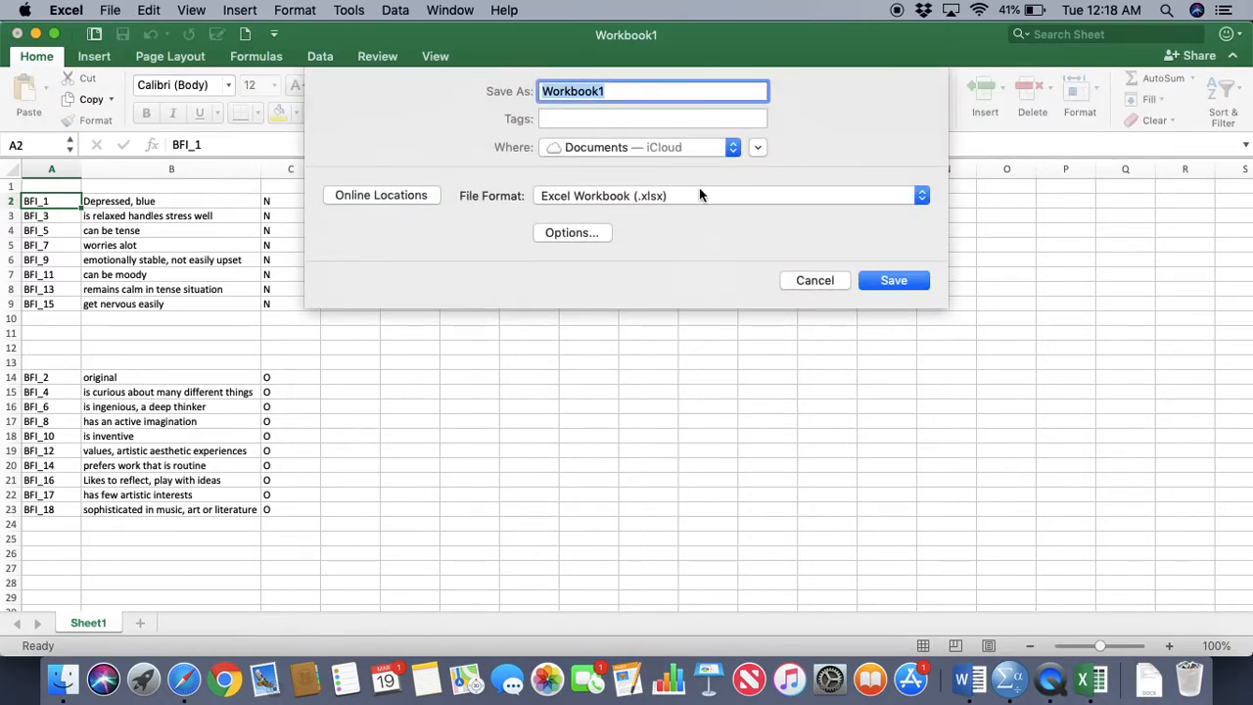
pyautogui.click(660, 149)
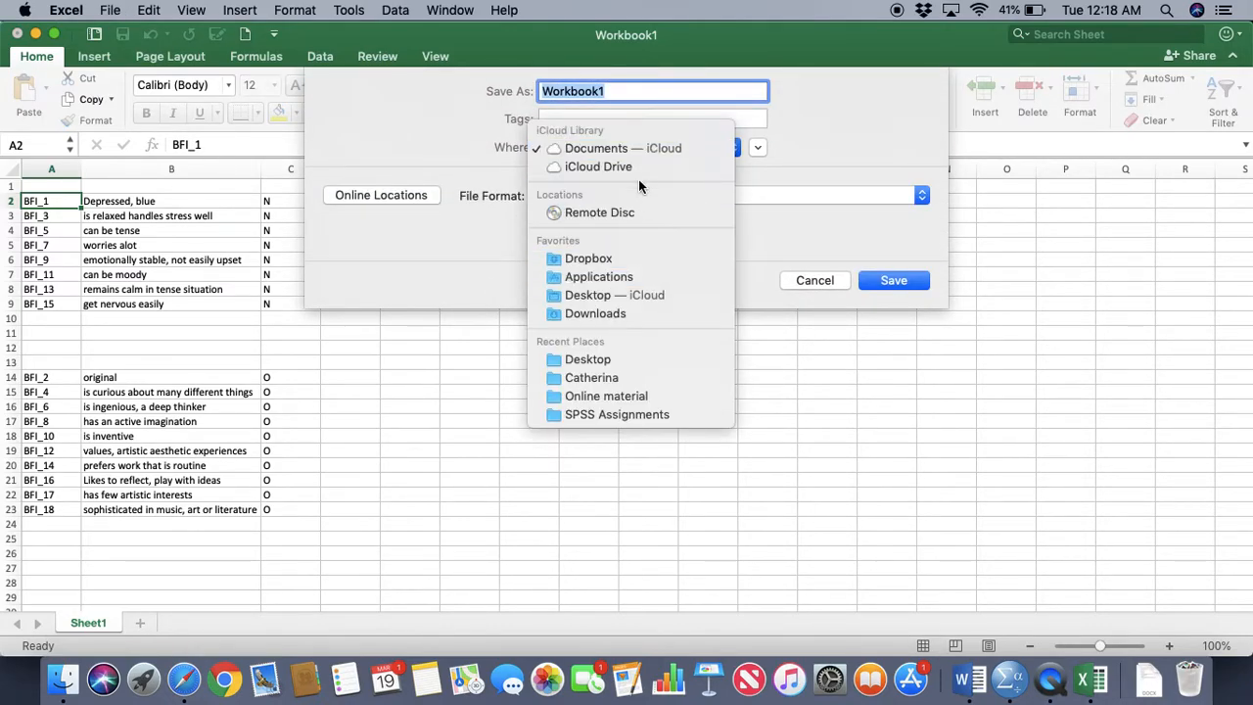
pyautogui.click(637, 358)
pyautogui.click(918, 286)
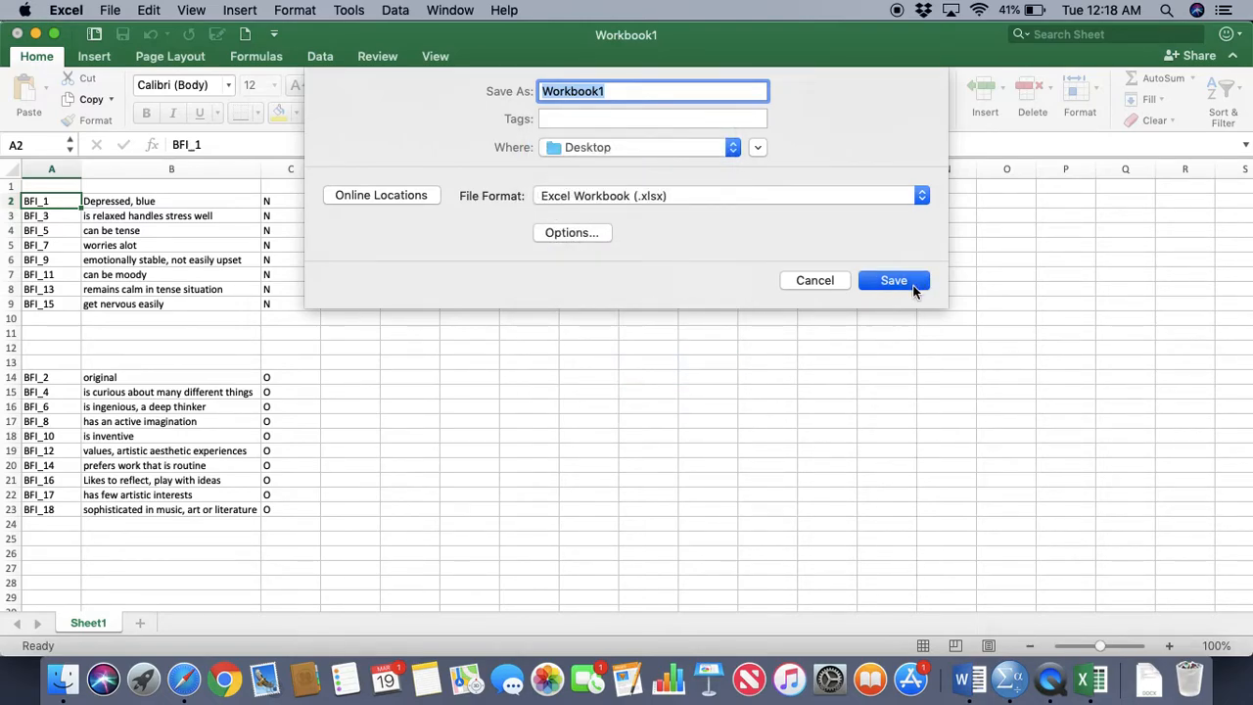
# Minimize the workbook, move the SPSS window aside and switch to the SPSS Lecture 2 document in Word
pyautogui.click(35, 35)
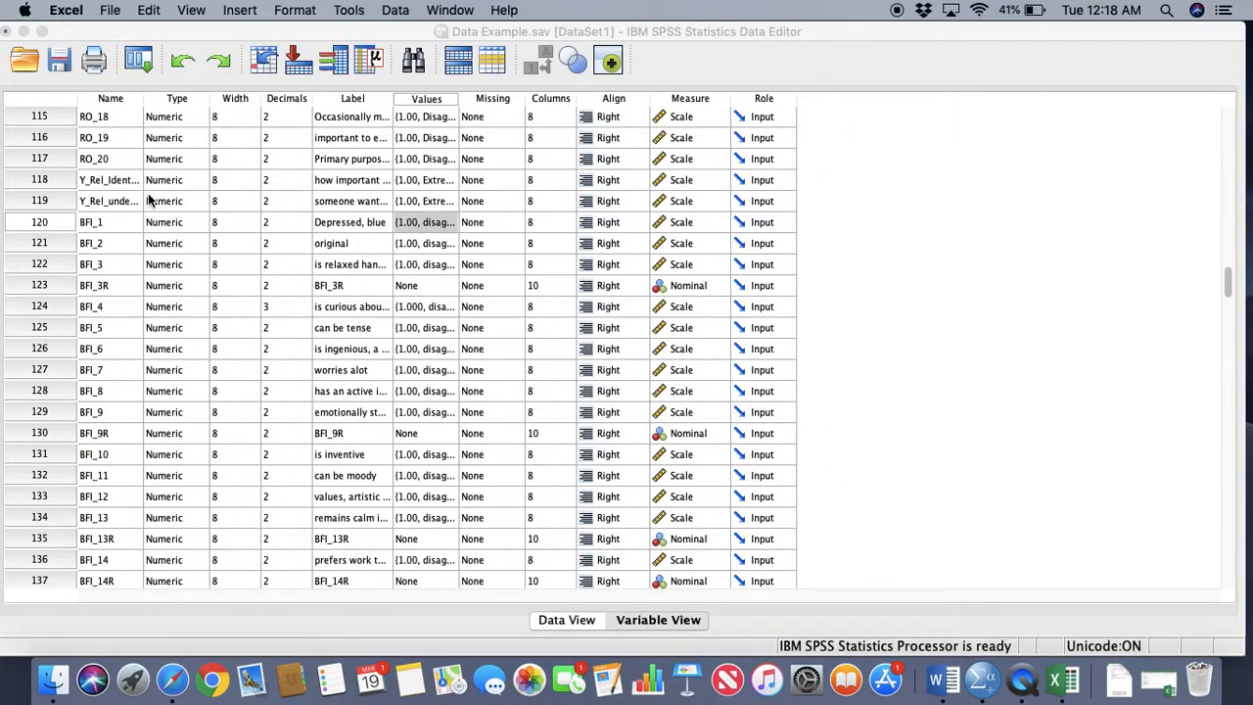
pyautogui.moveTo(534, 37); pyautogui.dragTo(209, 15)
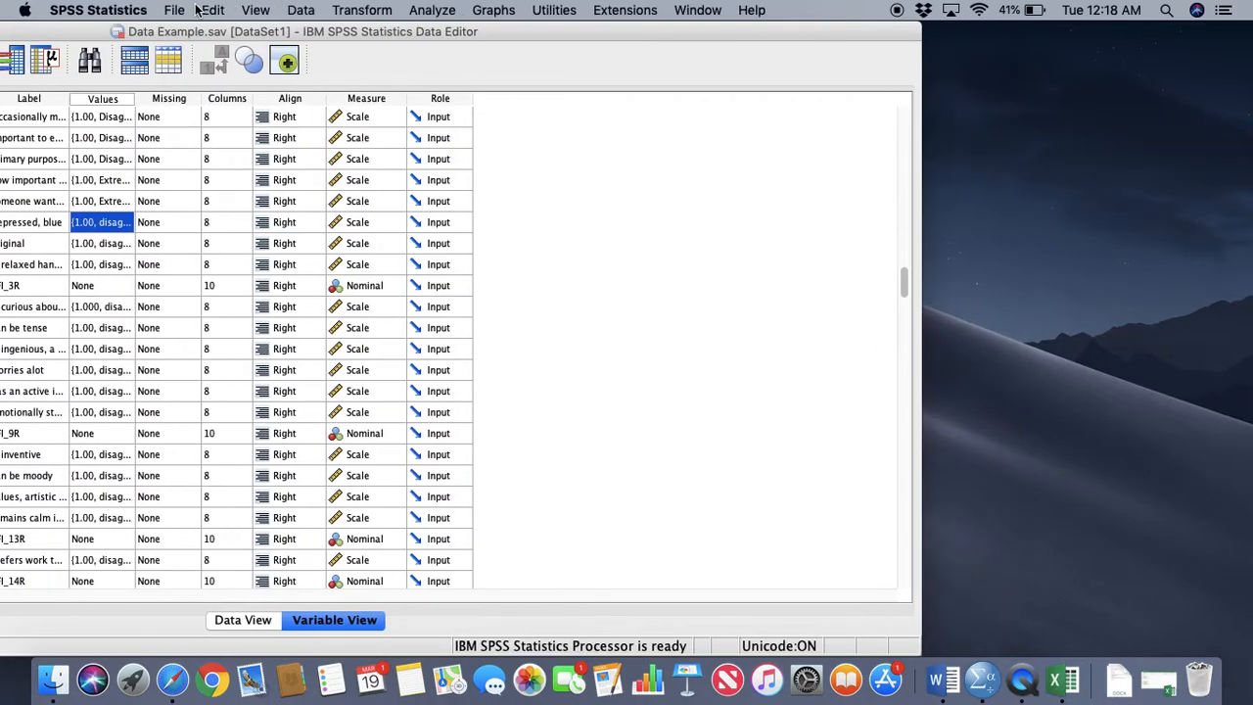
pyautogui.click(937, 678)
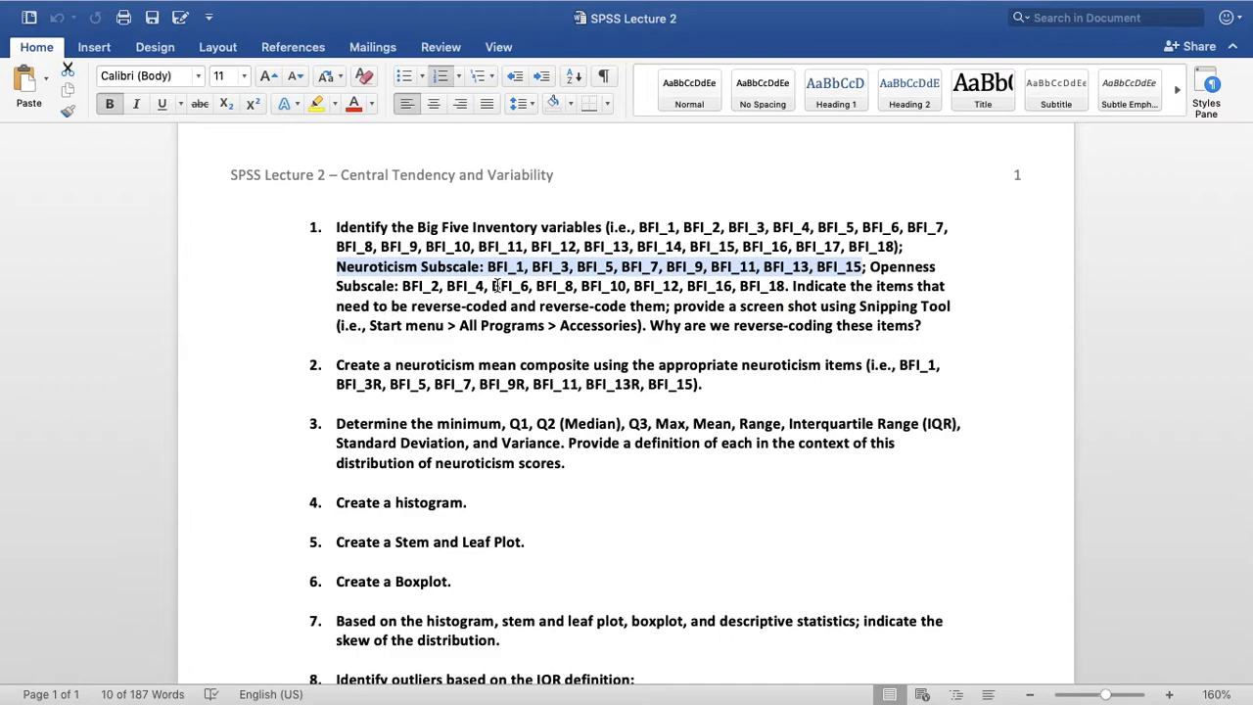
# Add a blank answer line below question 1 in the SPSS Lecture 2 document
pyautogui.scroll(-2, 809, 313)
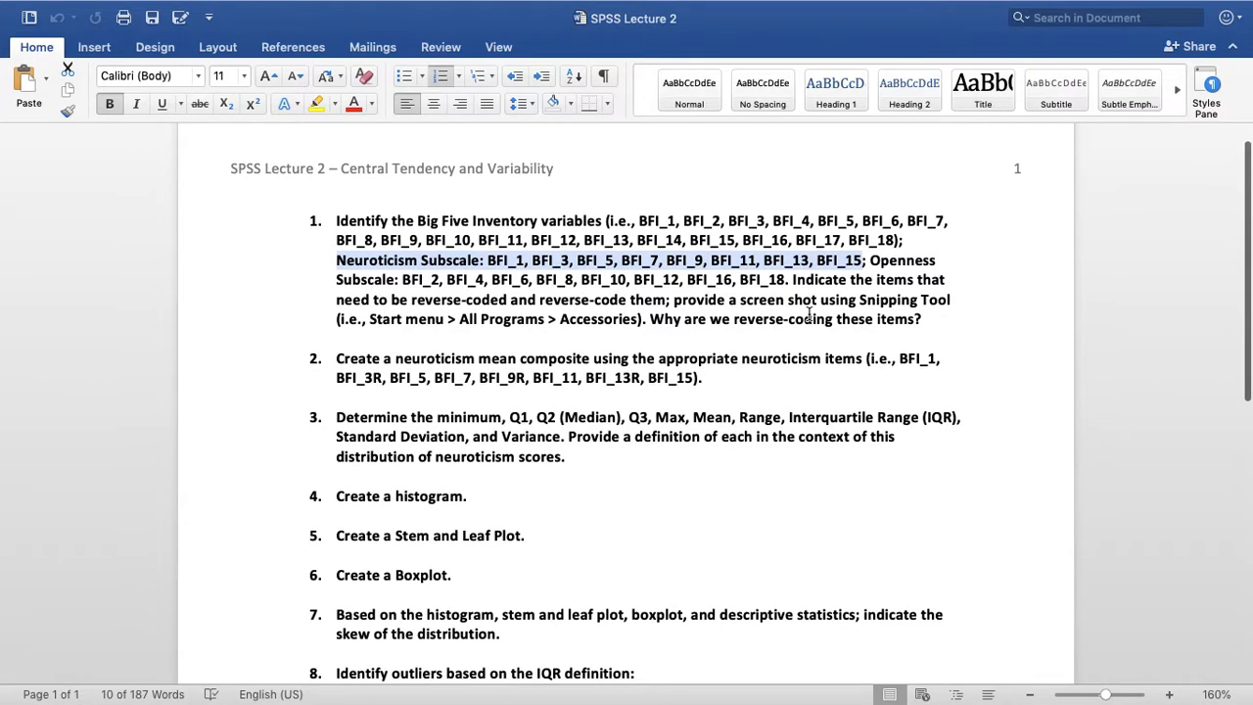
pyautogui.scroll(-2, 809, 313)
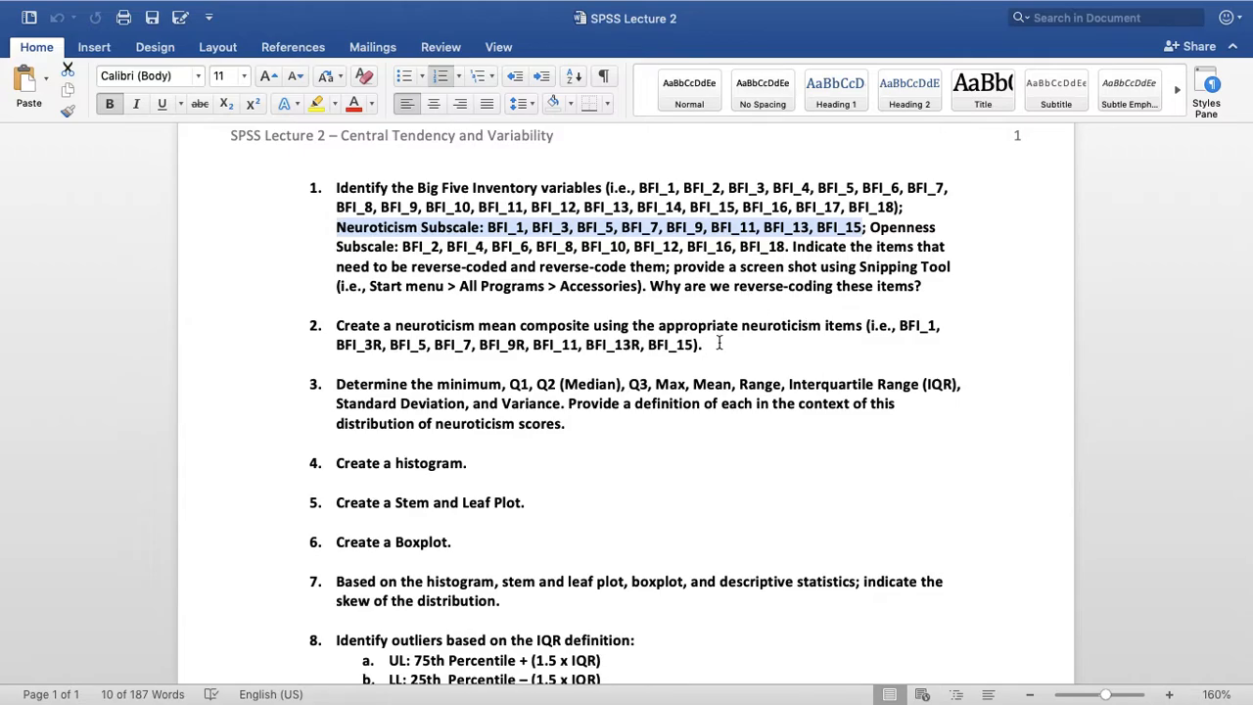
pyautogui.scroll(-1, 664, 323)
pyautogui.click(627, 294)
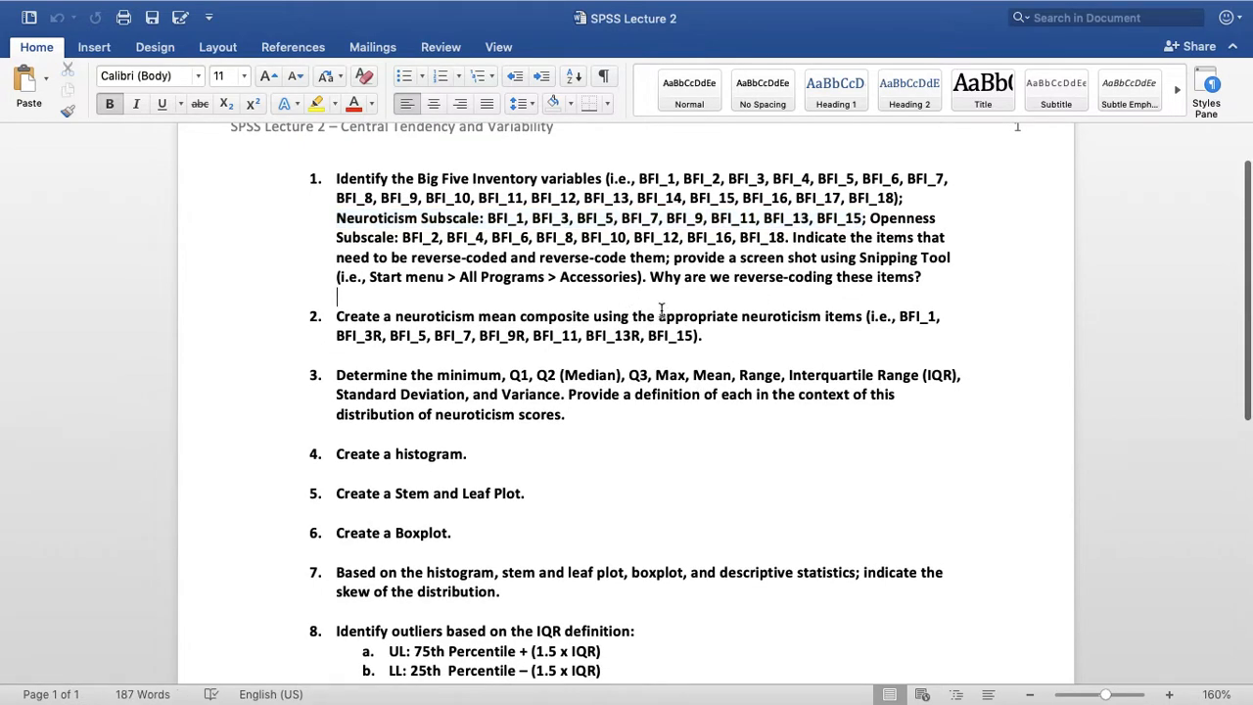
pyautogui.press('Return')
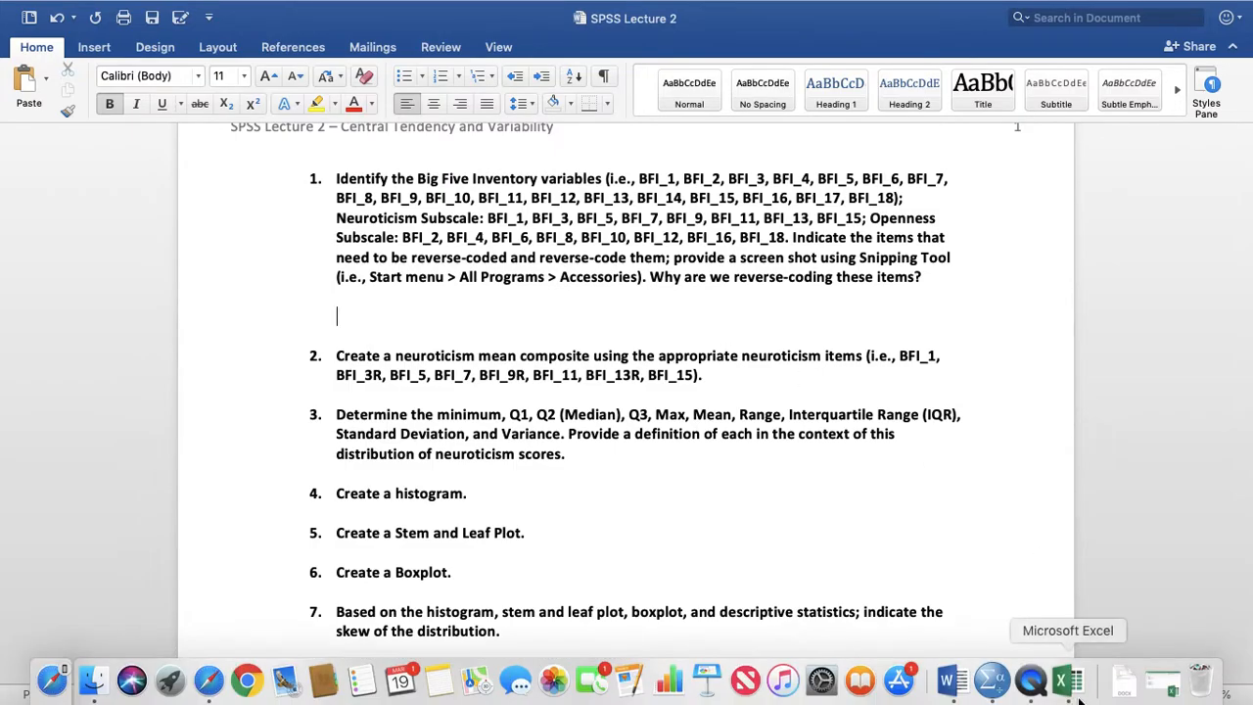
# Switch to Workbook1 in Excel, decline the iCloud Drive access request and narrow the workbook window to make room beside it
pyautogui.click(1104, 678)
pyautogui.moveTo(724, 38); pyautogui.dragTo(1251, 34)
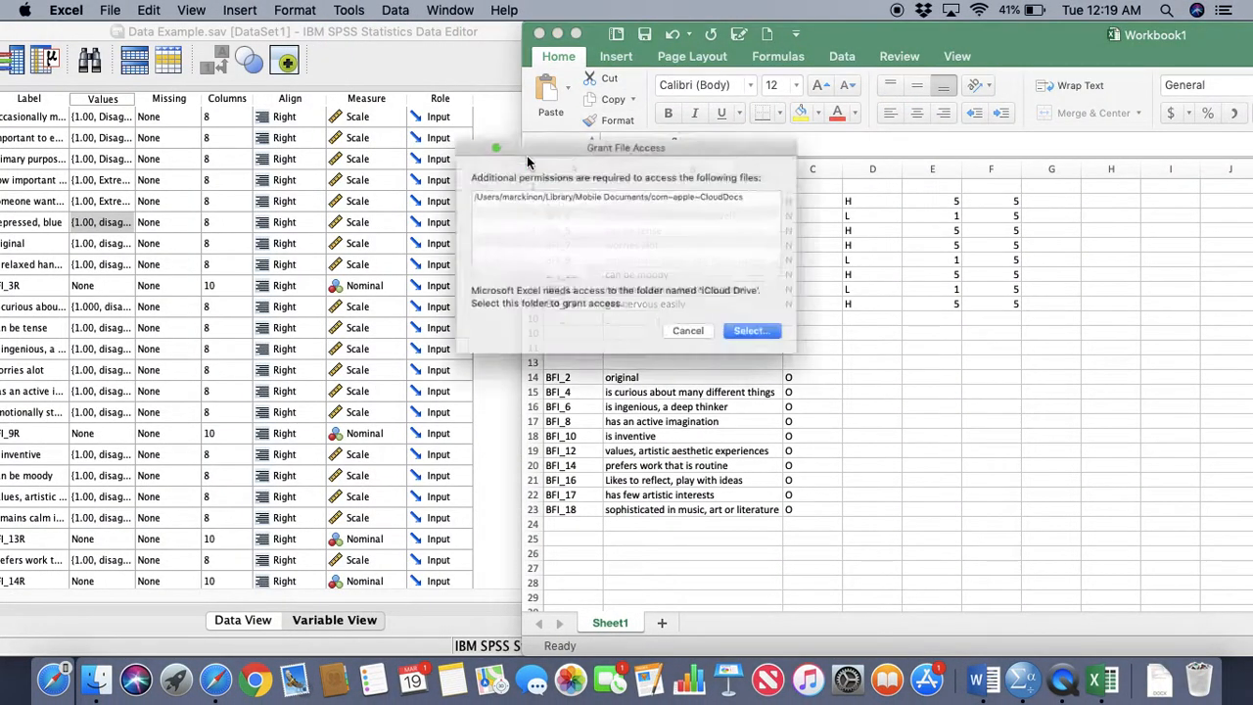
pyautogui.click(717, 352)
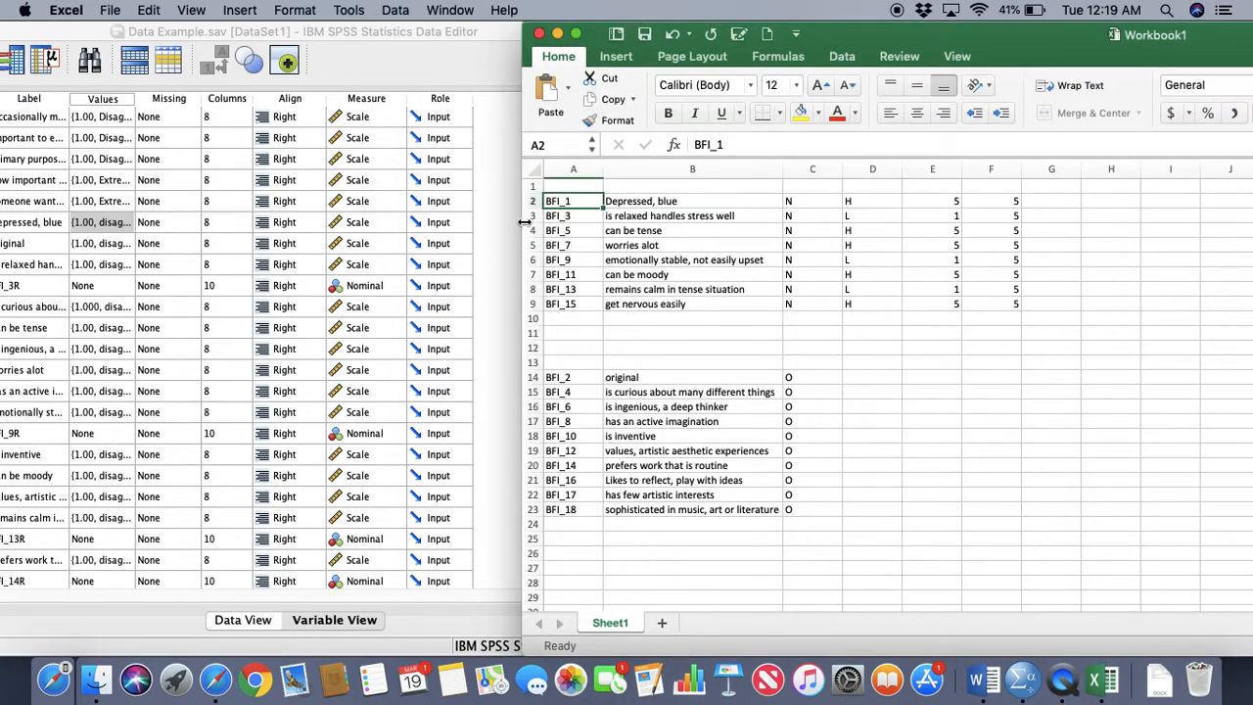
pyautogui.moveTo(524, 226); pyautogui.dragTo(736, 238)
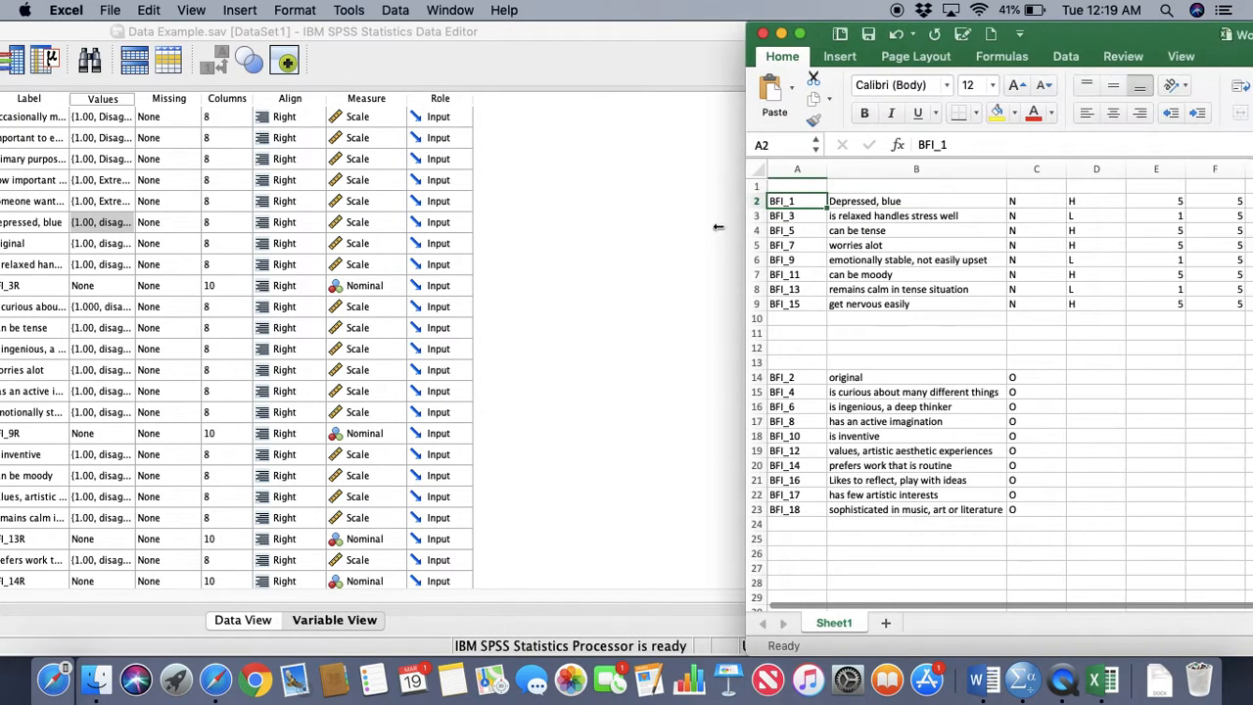
# Move the SPSS window aside, switch to Word and take the SPSS Lecture 2 document out of full screen, beside the workbook
pyautogui.moveTo(613, 30); pyautogui.dragTo(215, 7)
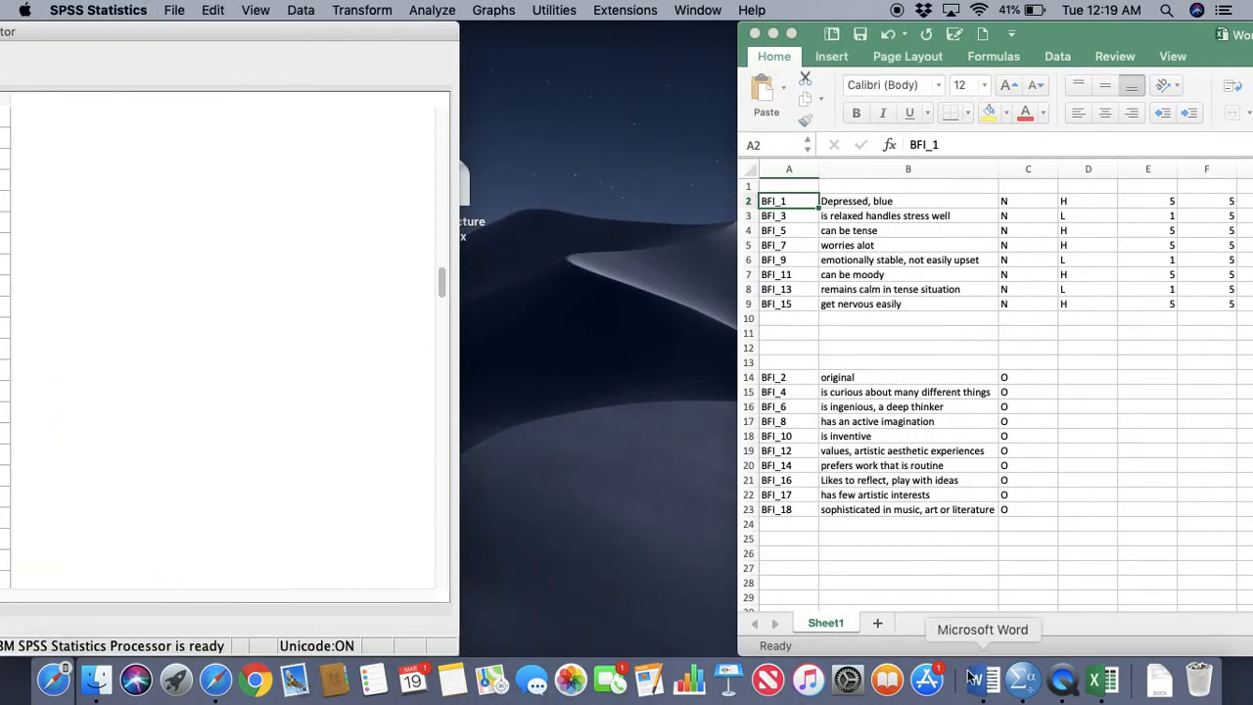
pyautogui.click(976, 679)
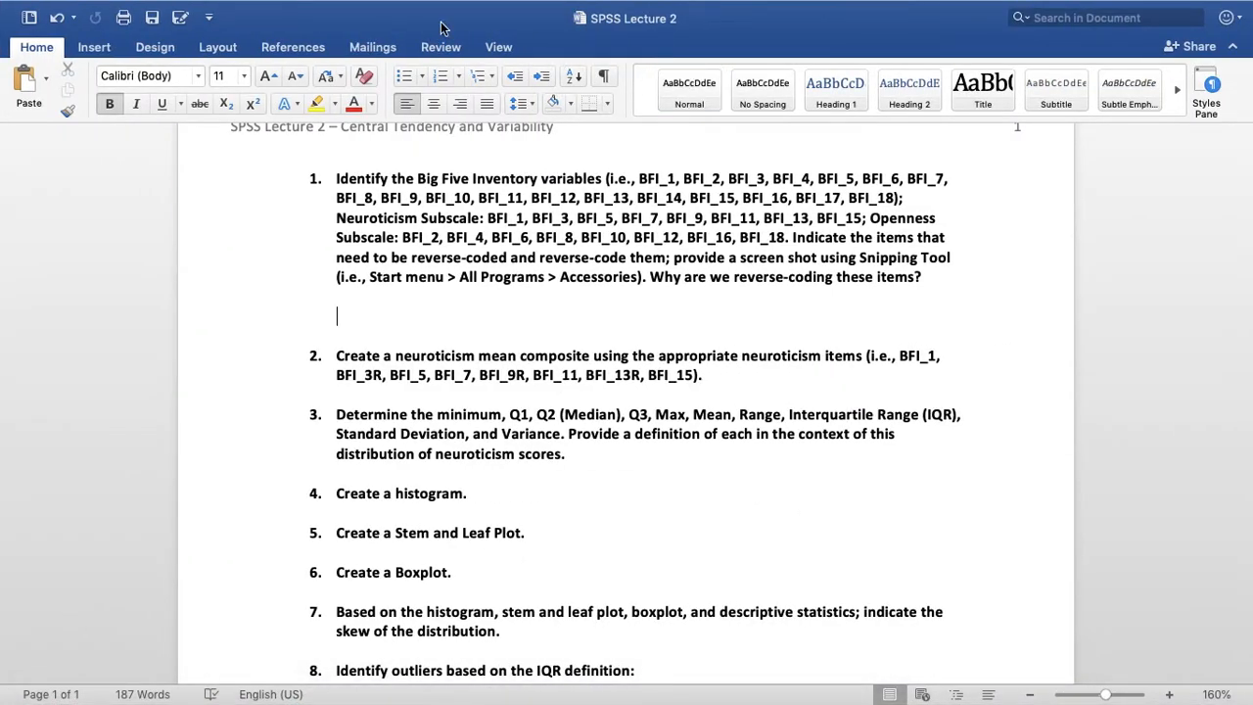
pyautogui.moveTo(57, 4)
pyautogui.click(56, 38)
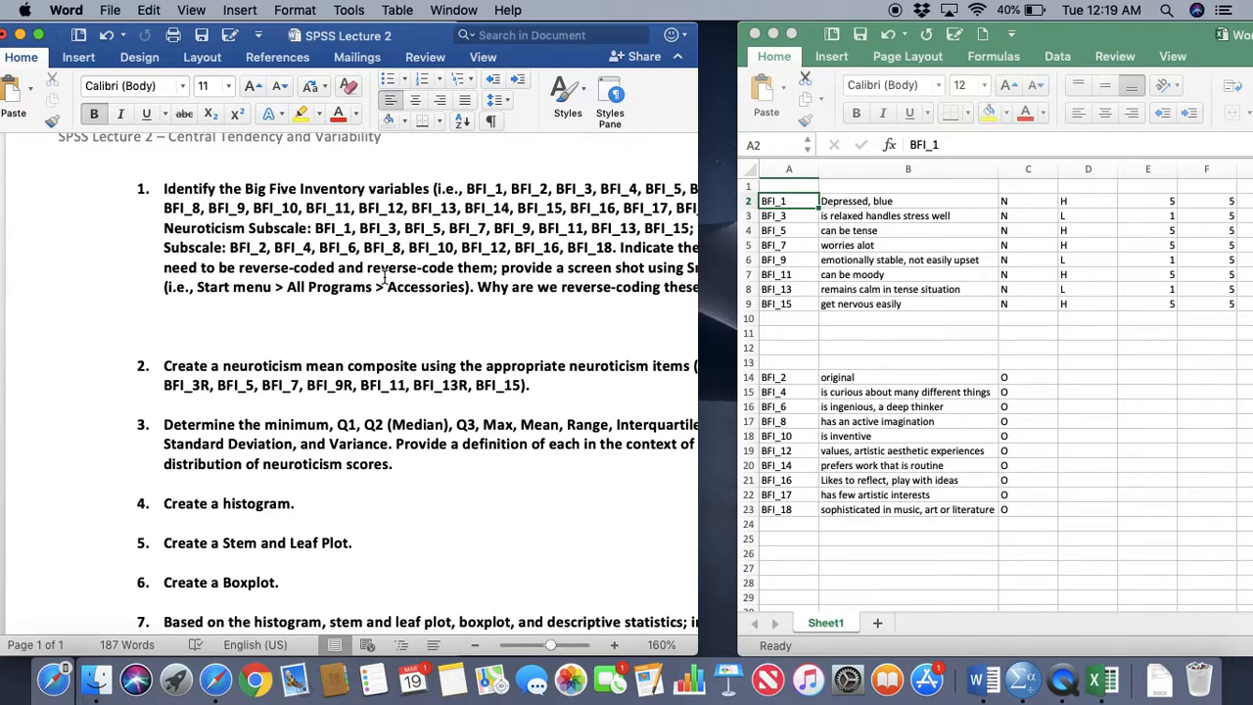
# Start the answer under question 1 with the word "Neuroticism"
pyautogui.write('Neuroticism')
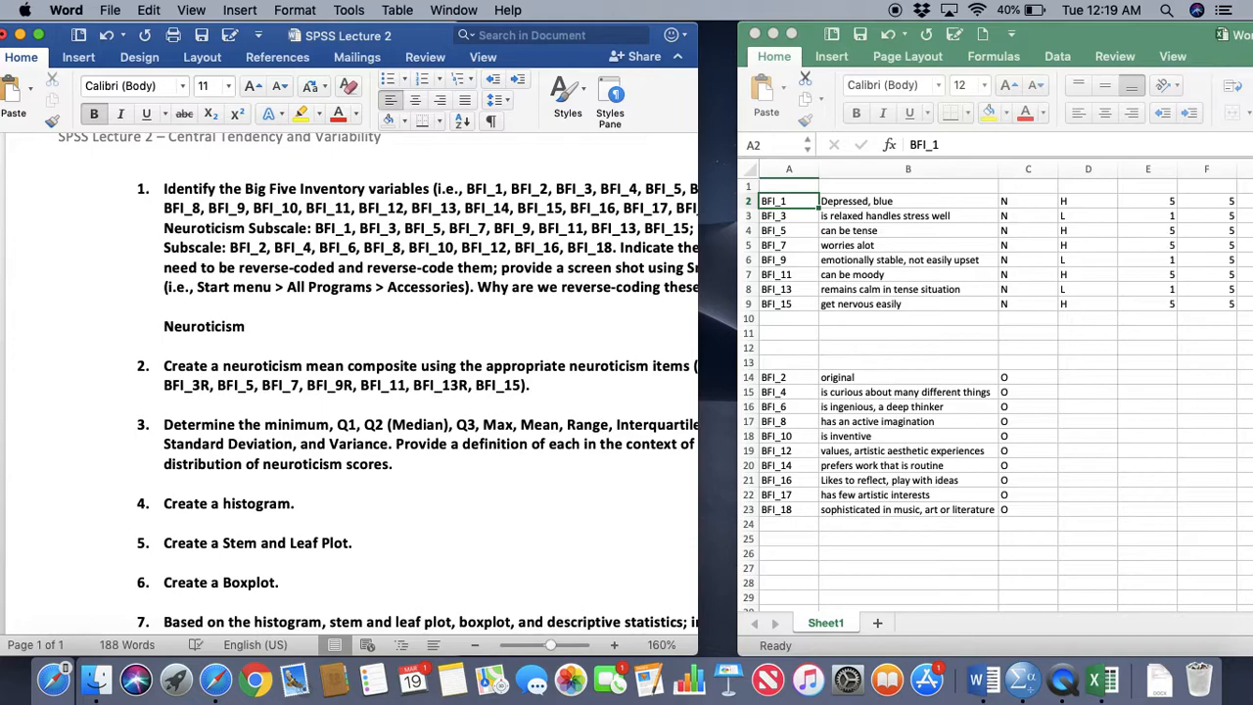
pyautogui.write(': BFI_3, BFI_9,')
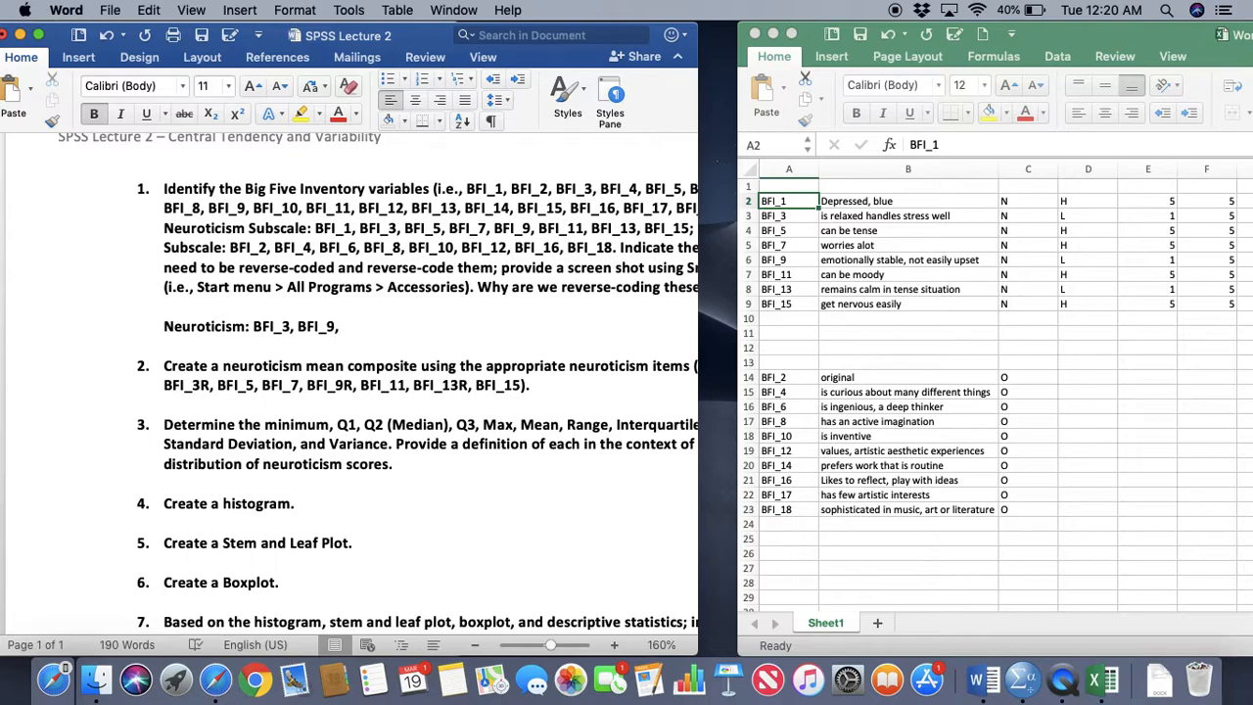
# List BFI_3, BFI_9 and BFI_13 after "Neuroticism:" and add an "Openness:" line beneath it
pyautogui.write('BFI_13')
pyautogui.press('Return')
pyautogui.write('Openness:')
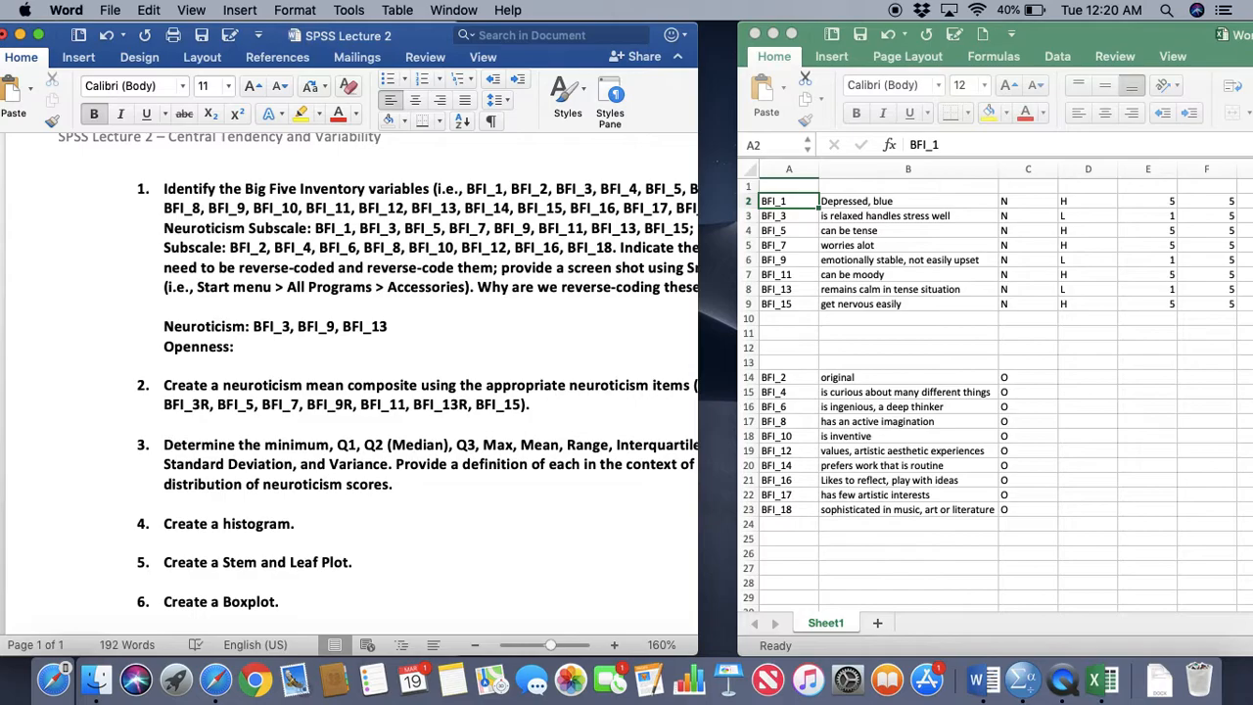
# Switch to Workbook1 in full screen and enter H in column D for the Openness item BFI_2
pyautogui.click(1077, 44)
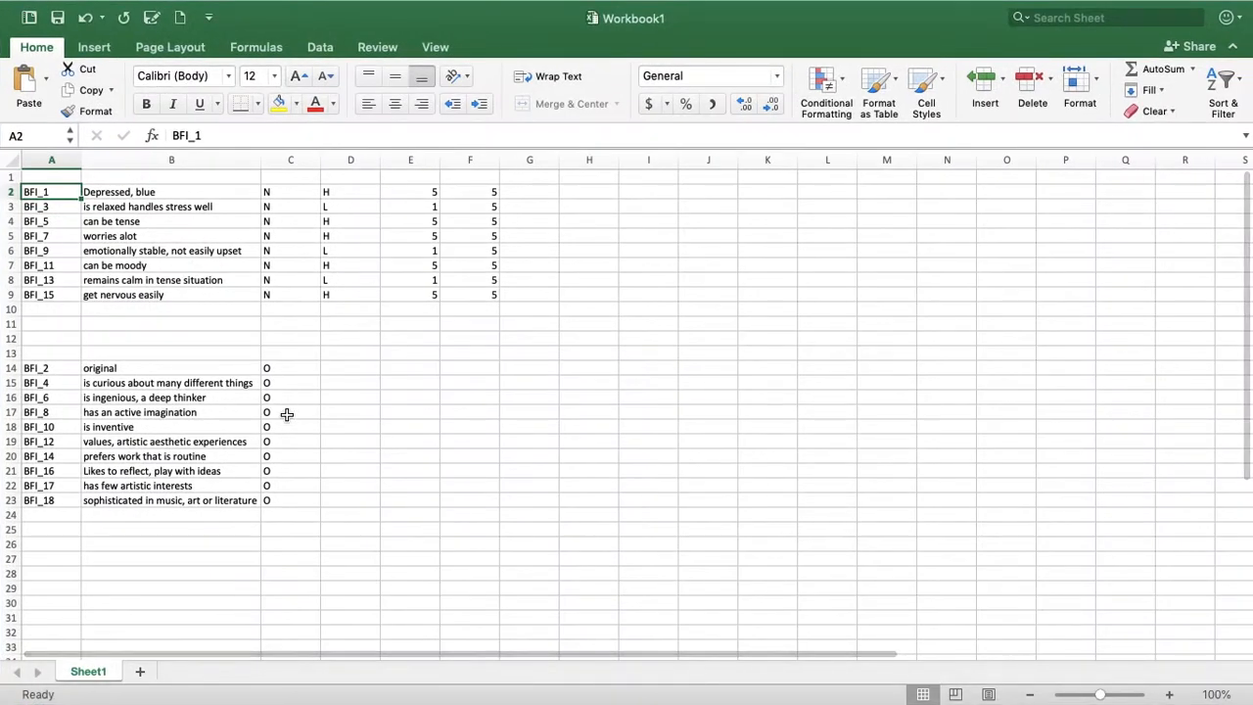
pyautogui.click(391, 426)
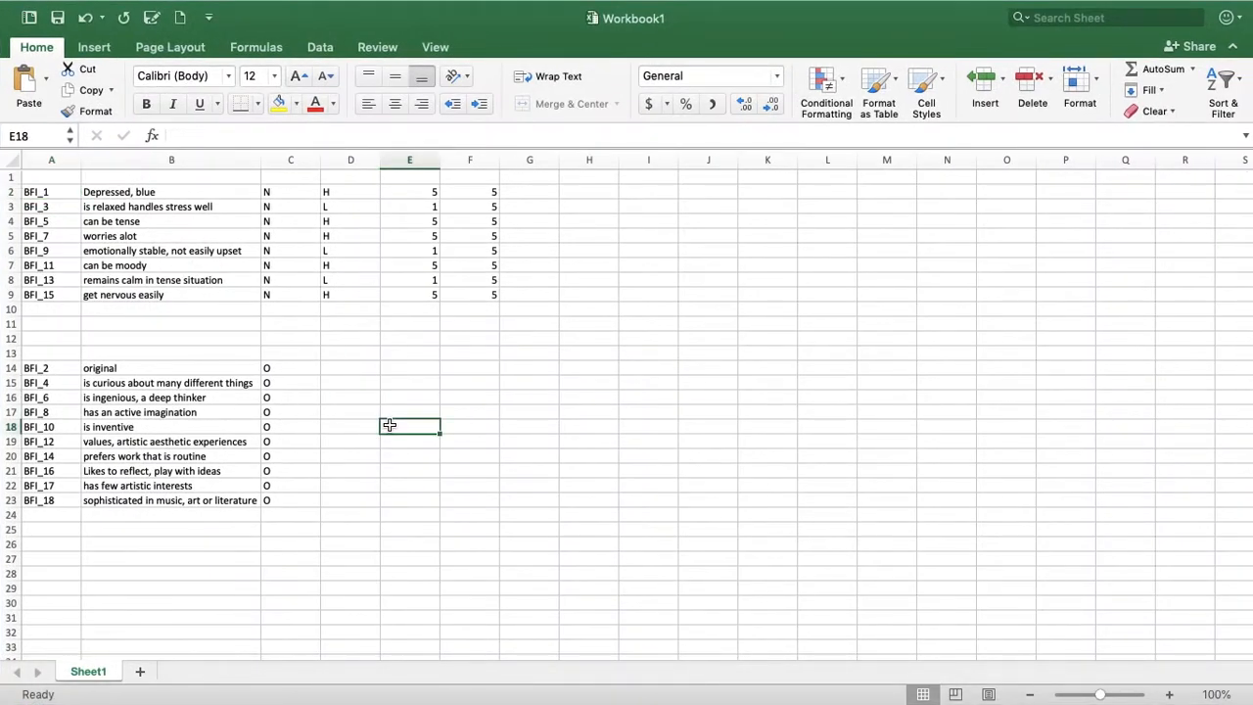
pyautogui.click(172, 368)
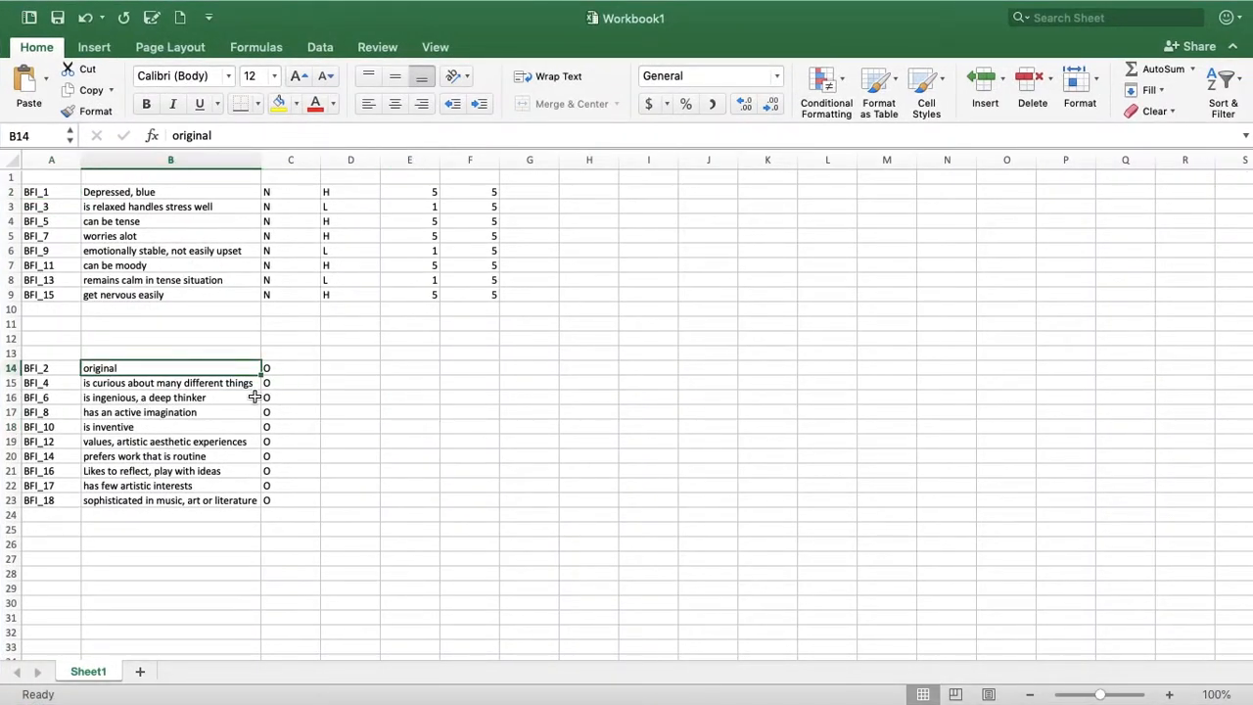
pyautogui.press('Right')
pyautogui.press('Right')
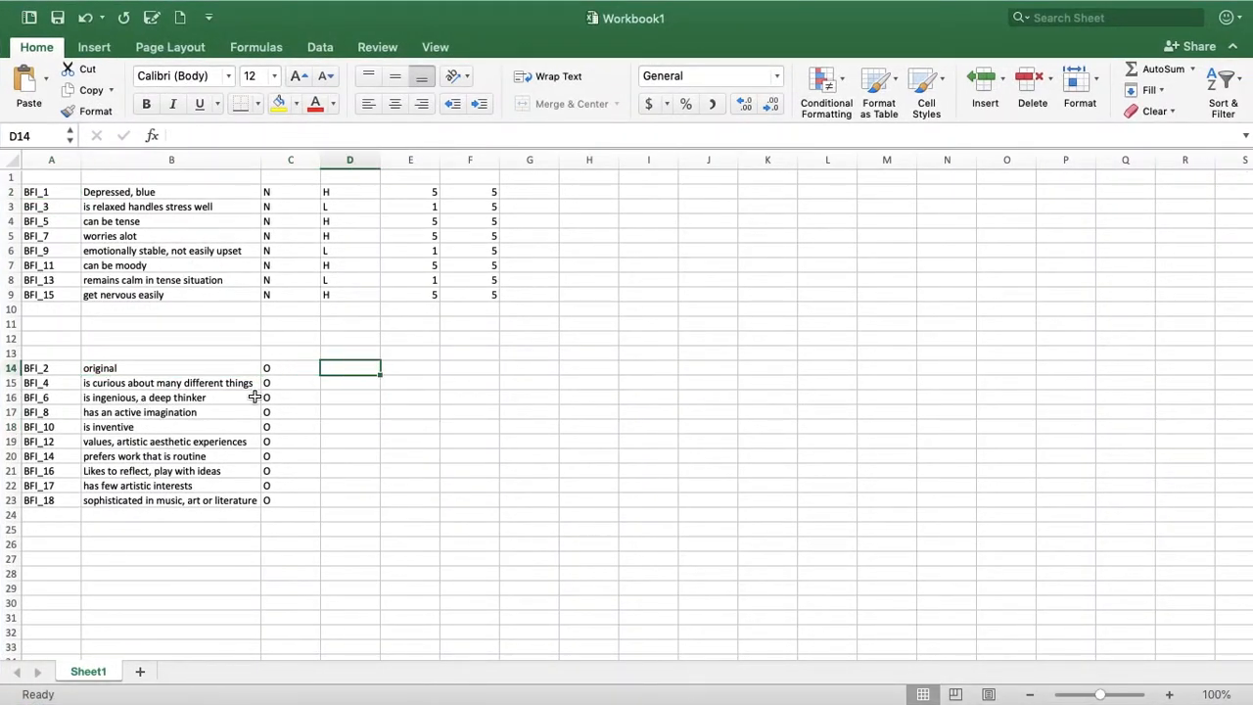
pyautogui.write('H')
pyautogui.press('Return')
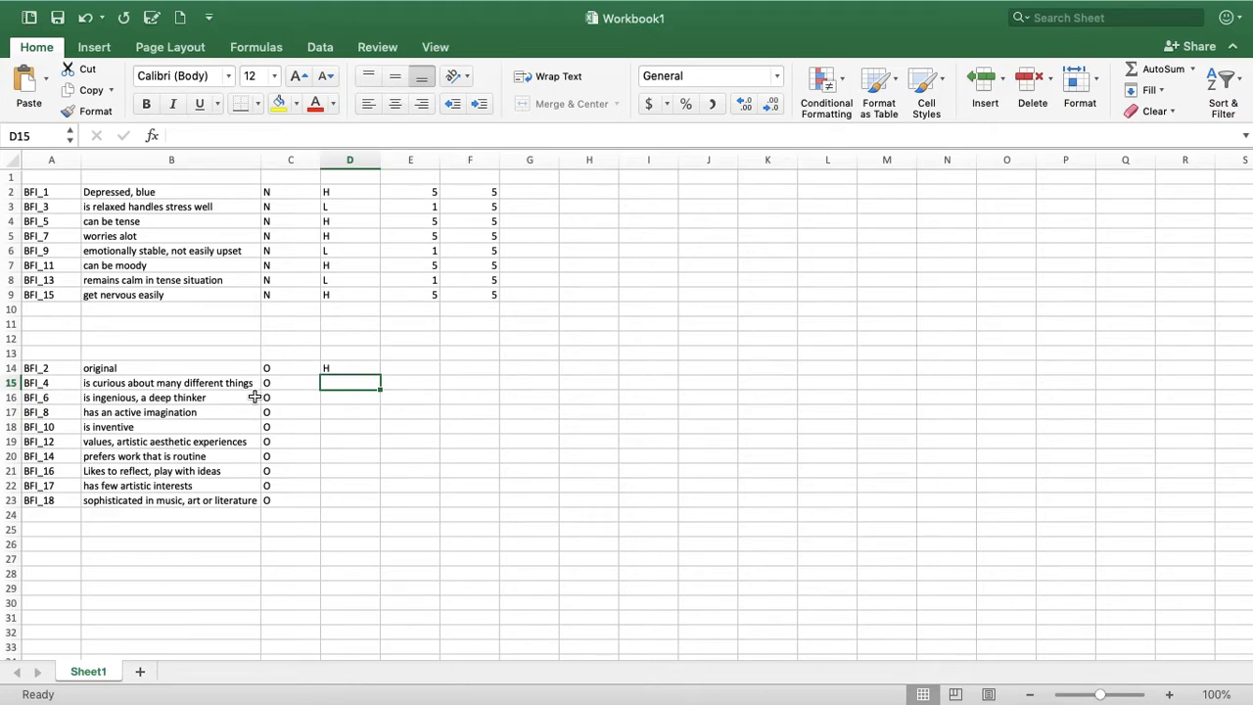
# Enter H in column D for the Openness items BFI_4, BFI_6, BFI_8, BFI_10 and BFI_12
pyautogui.write('H')
pyautogui.press('Return')
pyautogui.write('H')
pyautogui.press('Return')
pyautogui.write('H')
pyautogui.press('Return')
pyautogui.write('H')
pyautogui.press('Return')
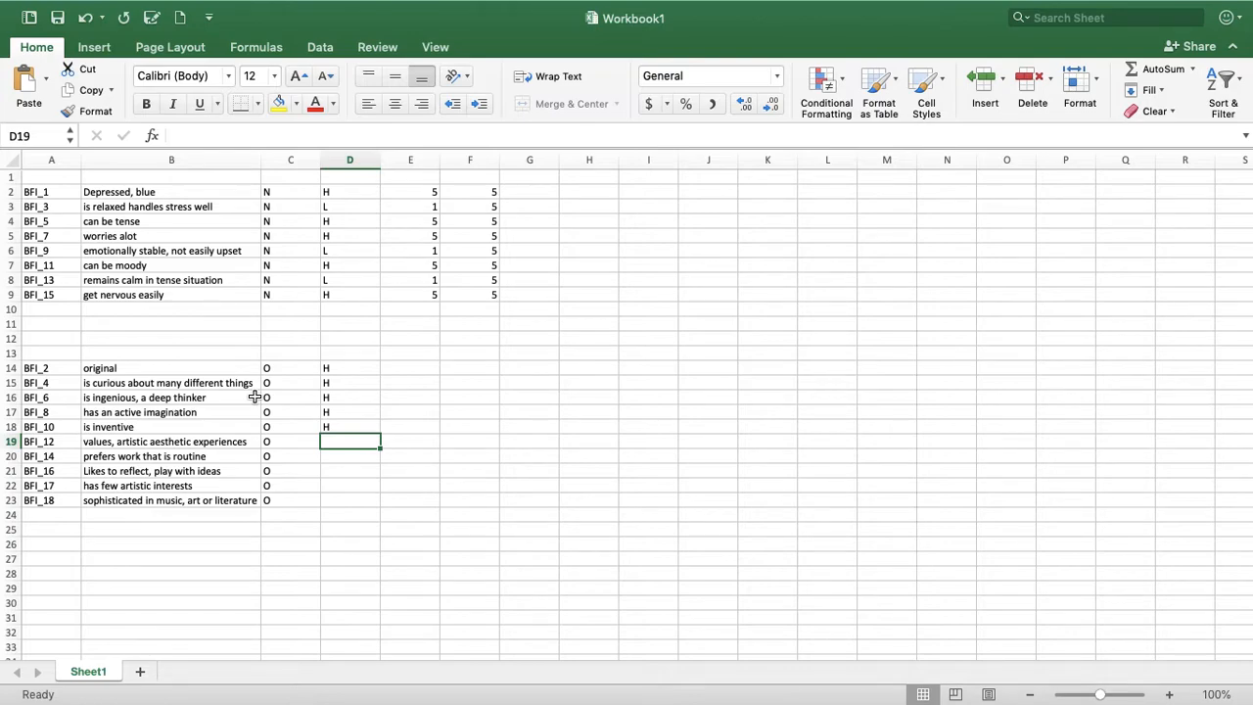
pyautogui.write('H')
pyautogui.press('Return')
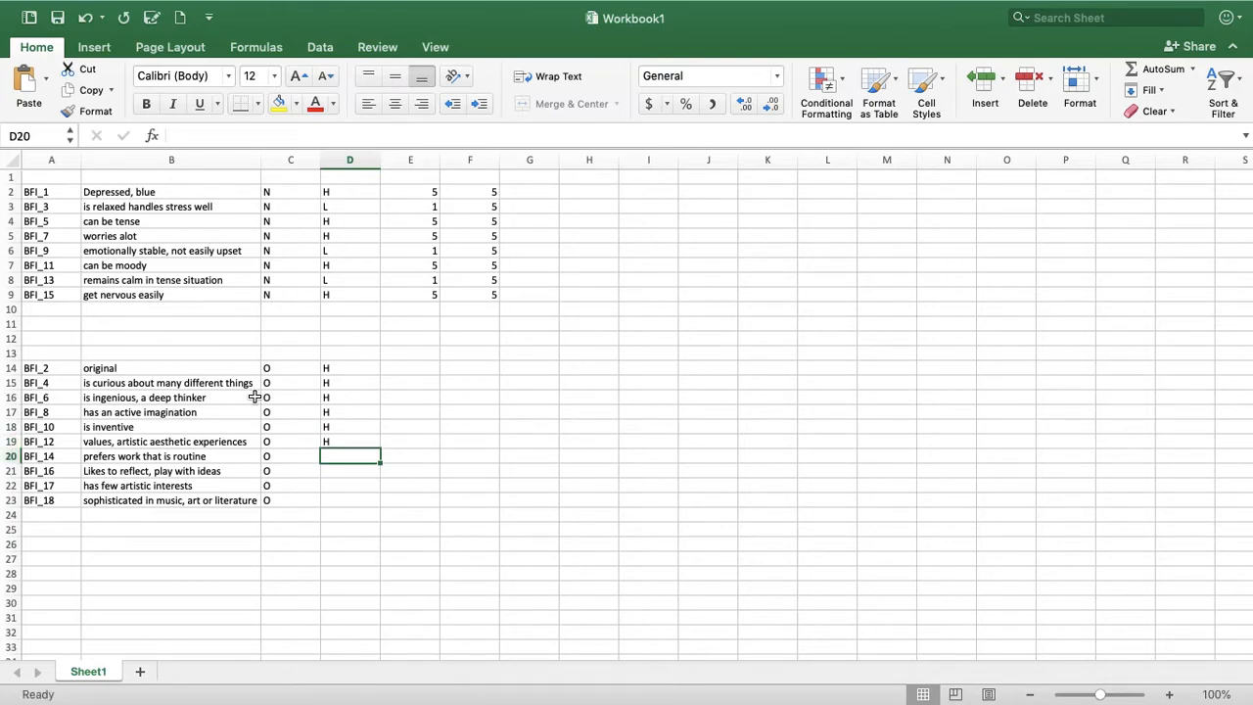
# Enter L for BFI_14, H for BFI_16, L for BFI_17 and H for BFI_18 in column D, declining the file access request
pyautogui.write('L')
pyautogui.press('Return')
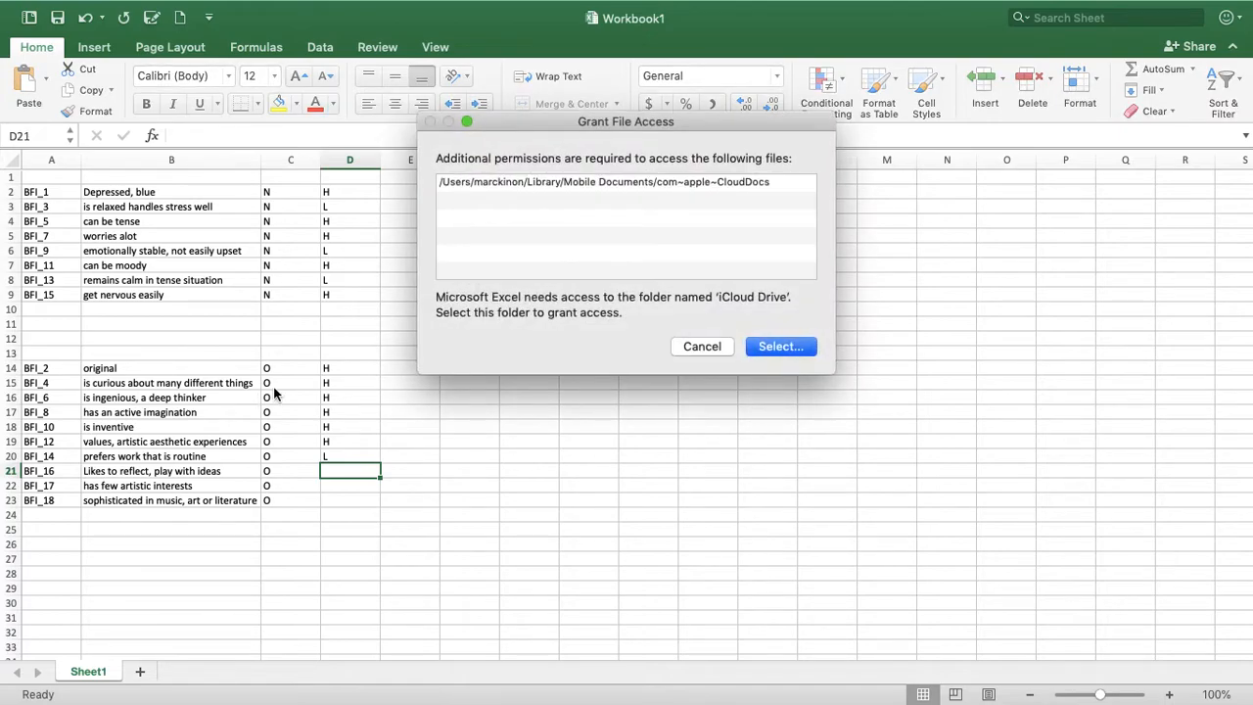
pyautogui.click(705, 347)
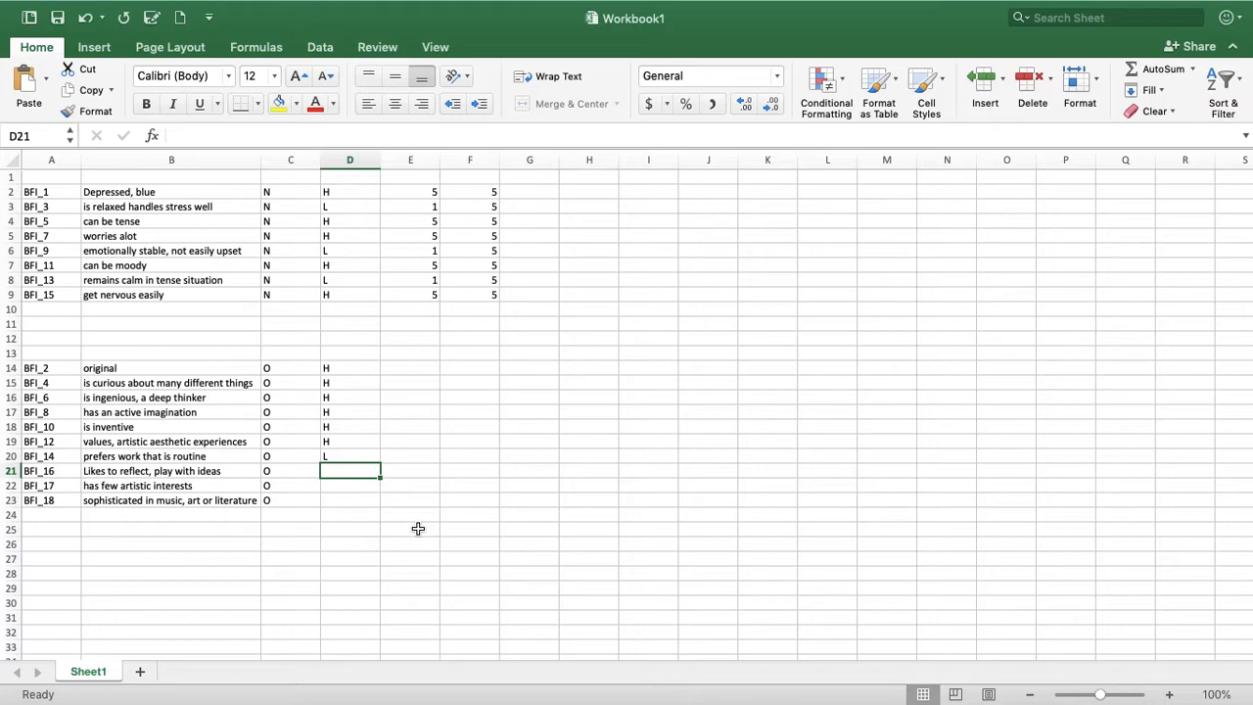
pyautogui.write('H')
pyautogui.press('Return')
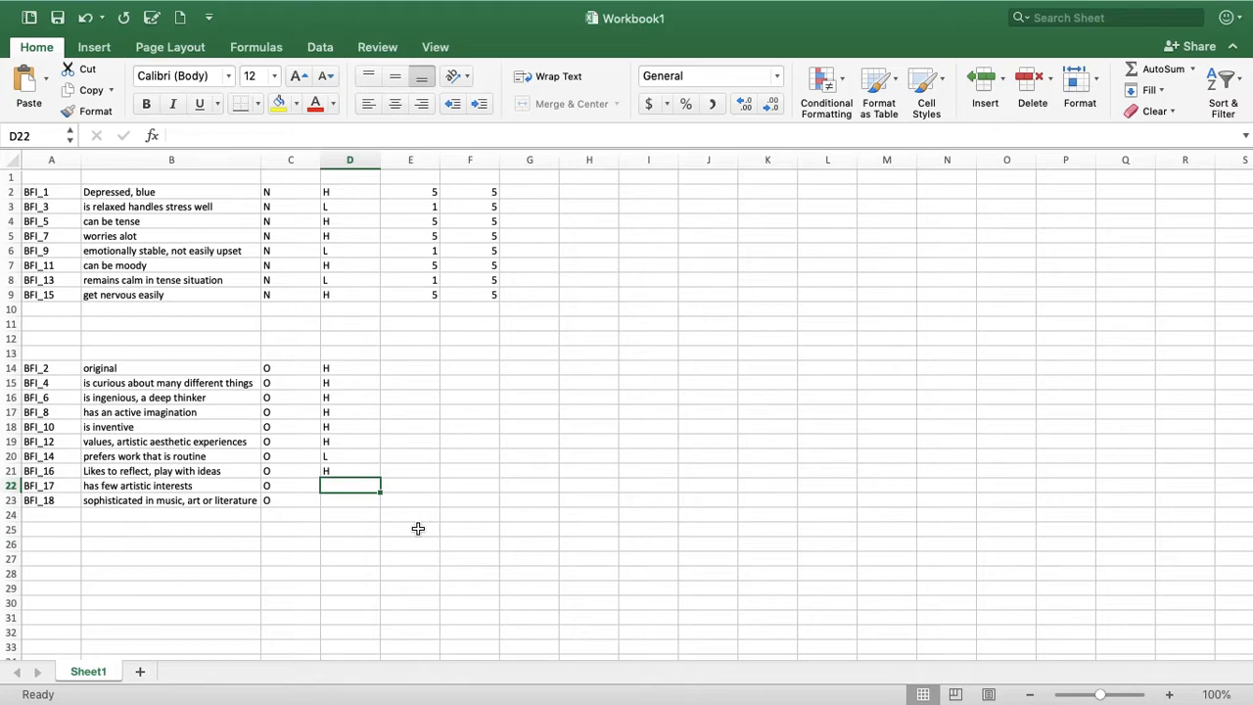
pyautogui.write('L')
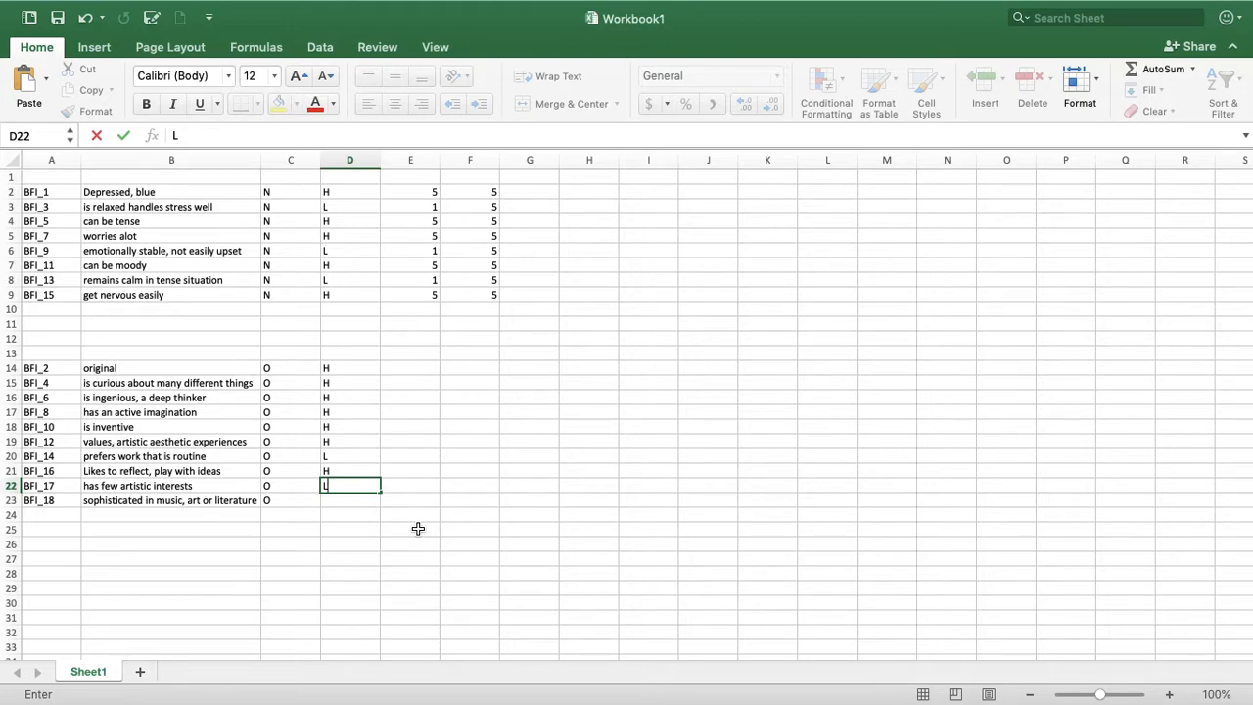
pyautogui.press('Return')
pyautogui.write('H')
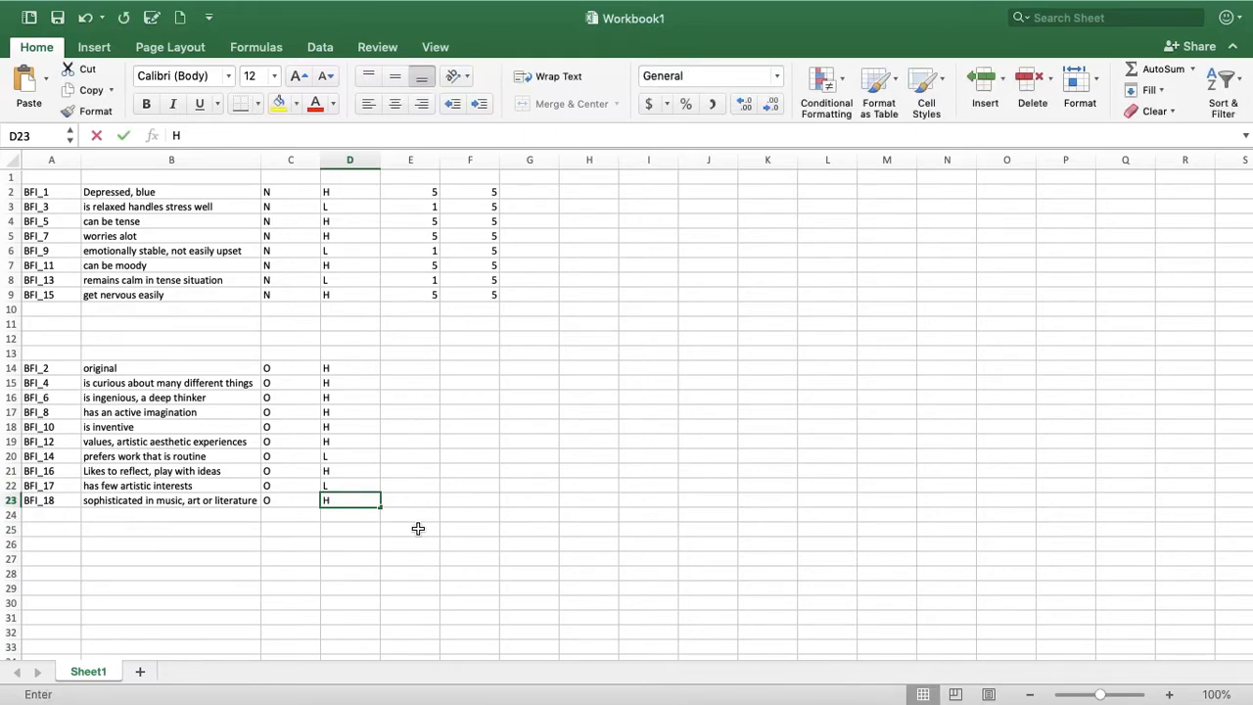
pyautogui.click(419, 456)
# Color the text of the Openness rows BFI_14 and BFI_17 red across columns A to D
pyautogui.moveTo(361, 457); pyautogui.dragTo(44, 456)
pyautogui.click(315, 103)
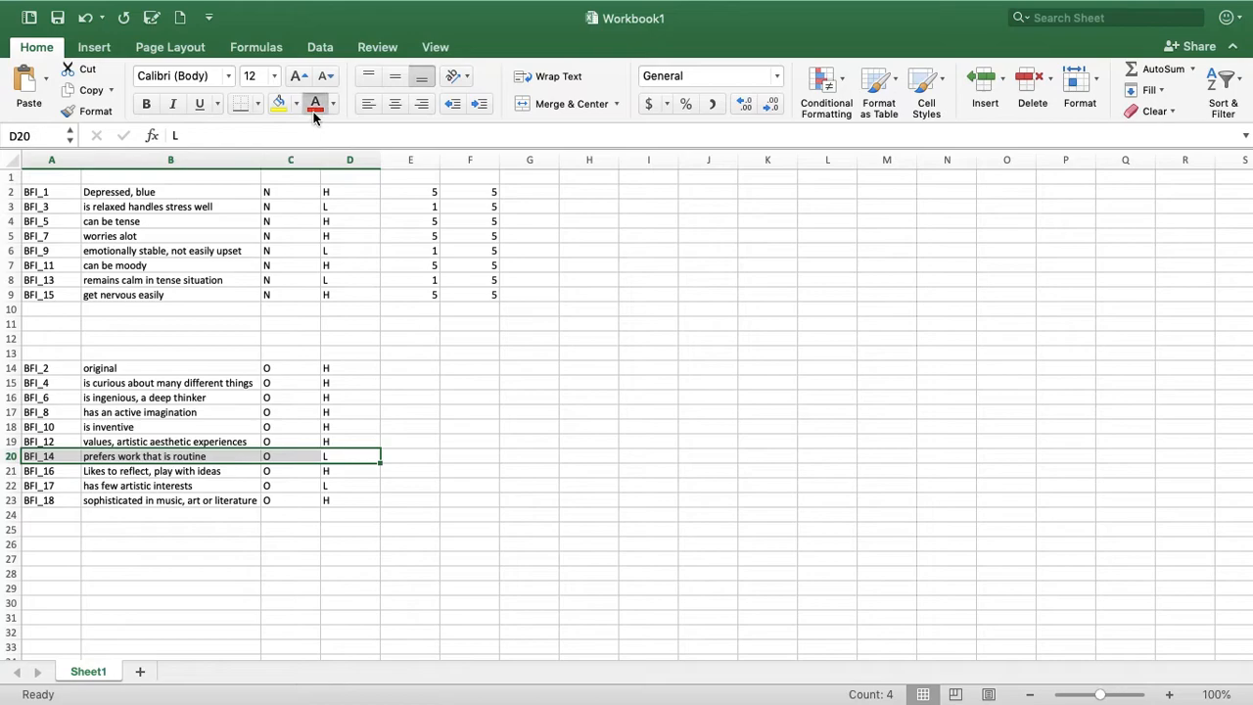
pyautogui.click(315, 103)
pyautogui.click(431, 438)
pyautogui.moveTo(338, 486); pyautogui.dragTo(41, 485)
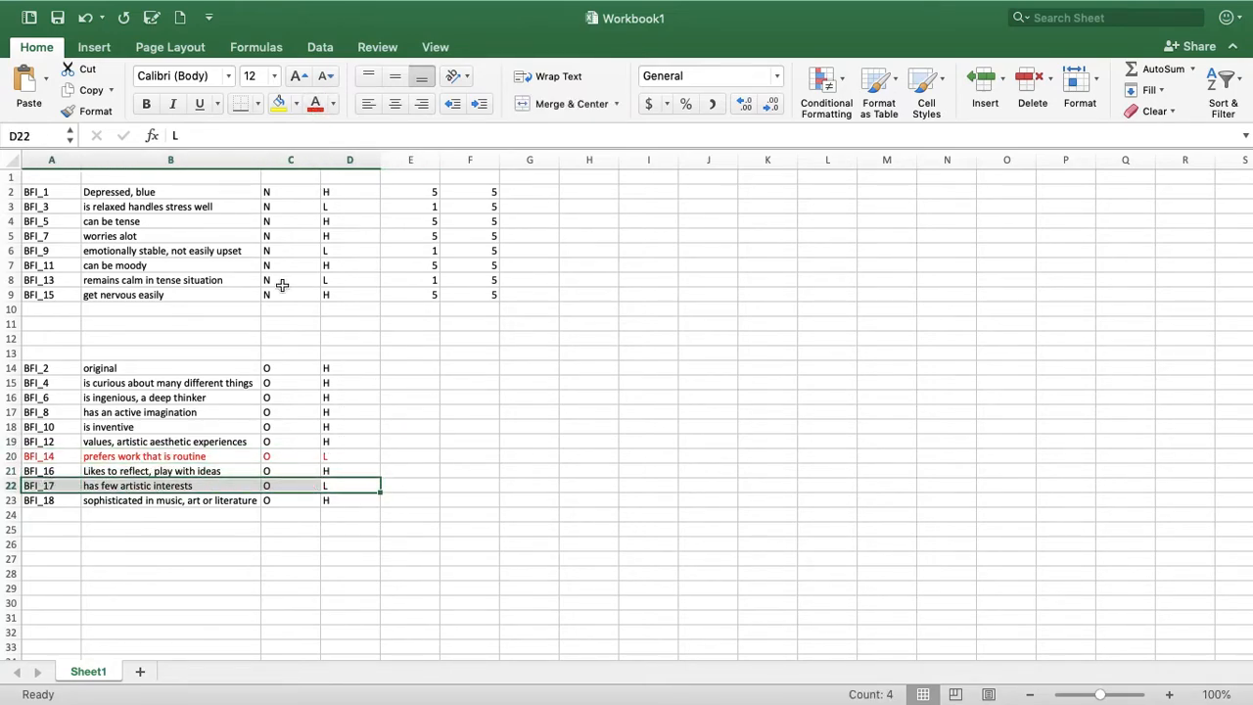
pyautogui.click(315, 105)
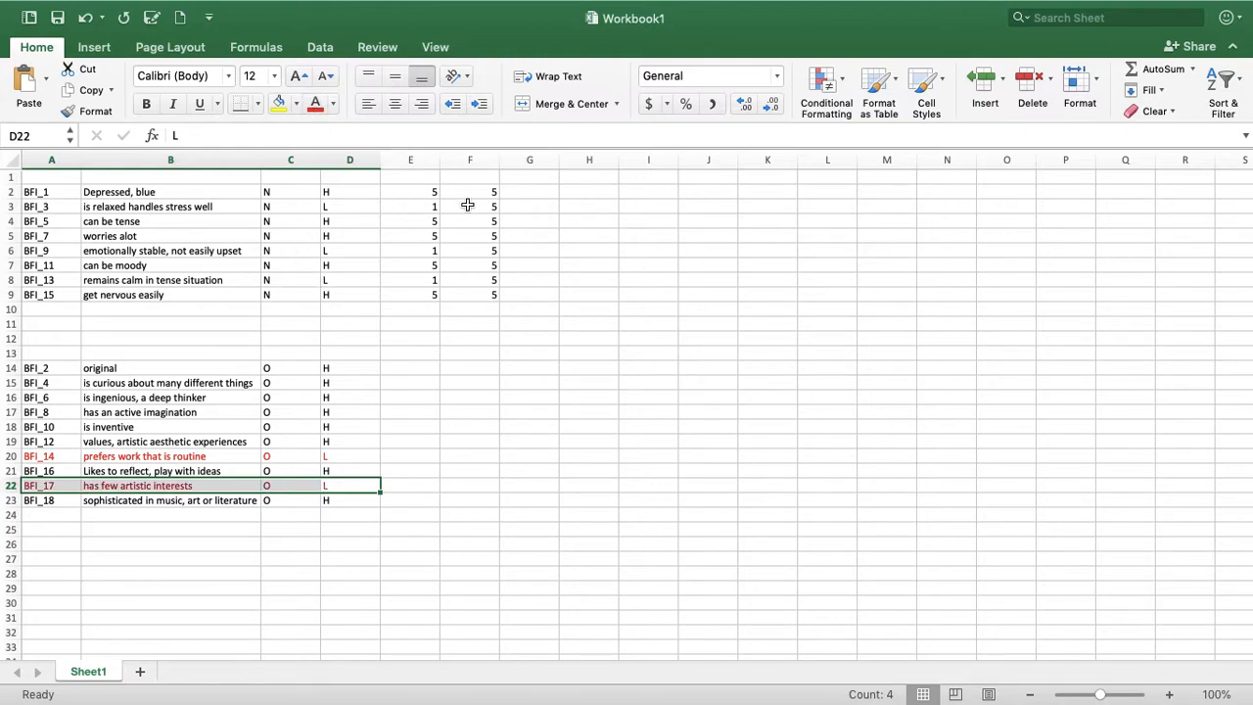
# Color the text of the Neuroticism rows BFI_3, BFI_9 and BFI_13 red across columns A to D
pyautogui.moveTo(347, 207); pyautogui.dragTo(39, 206)
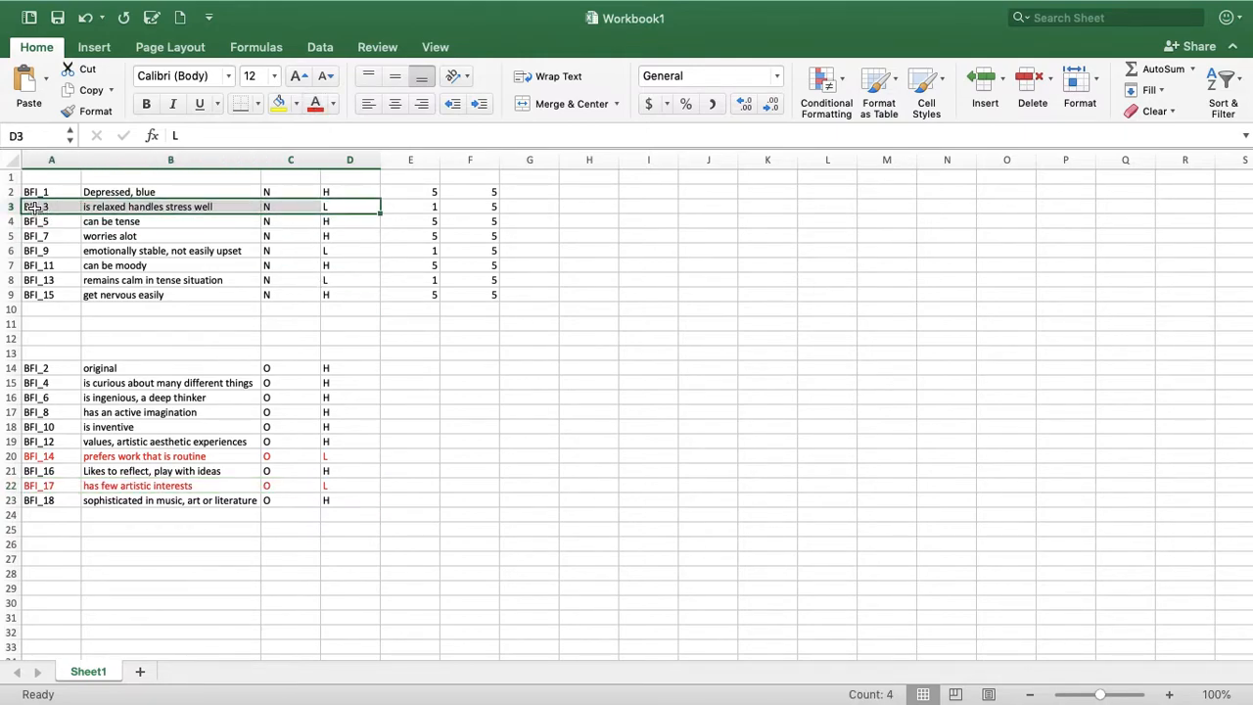
pyautogui.click(315, 103)
pyautogui.moveTo(336, 252); pyautogui.dragTo(33, 250)
pyautogui.click(316, 103)
pyautogui.moveTo(352, 281); pyautogui.dragTo(39, 279)
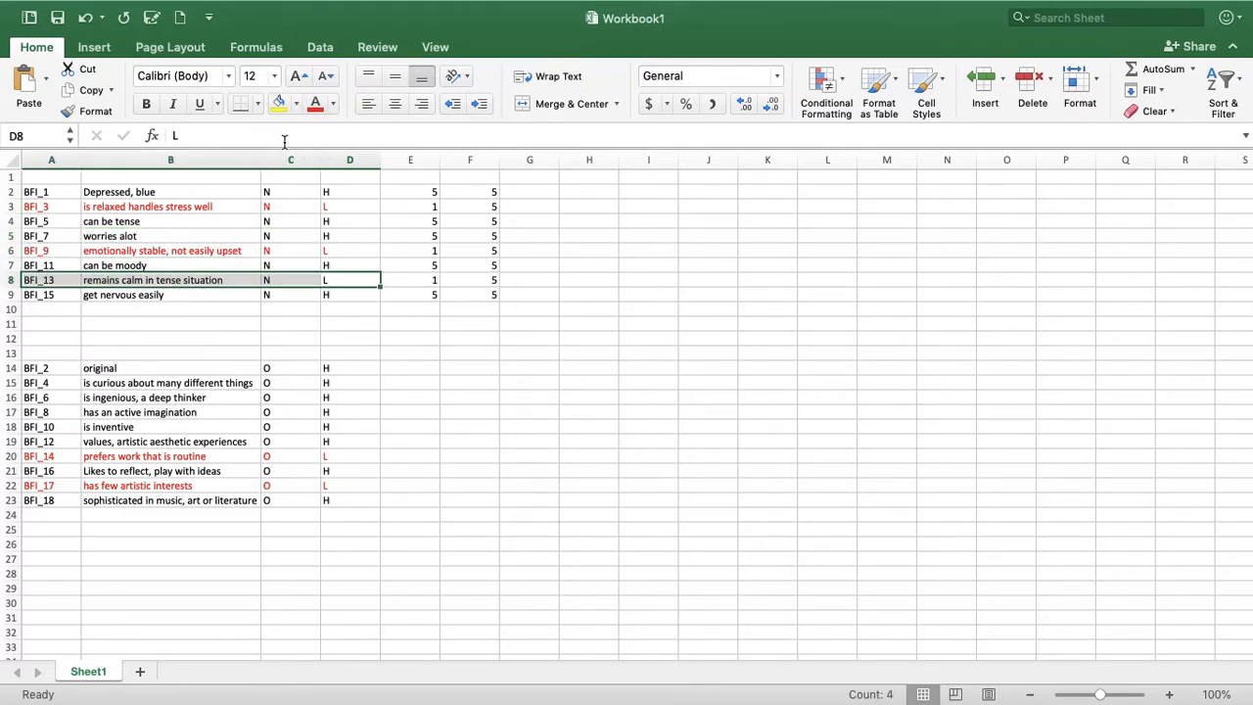
pyautogui.click(315, 102)
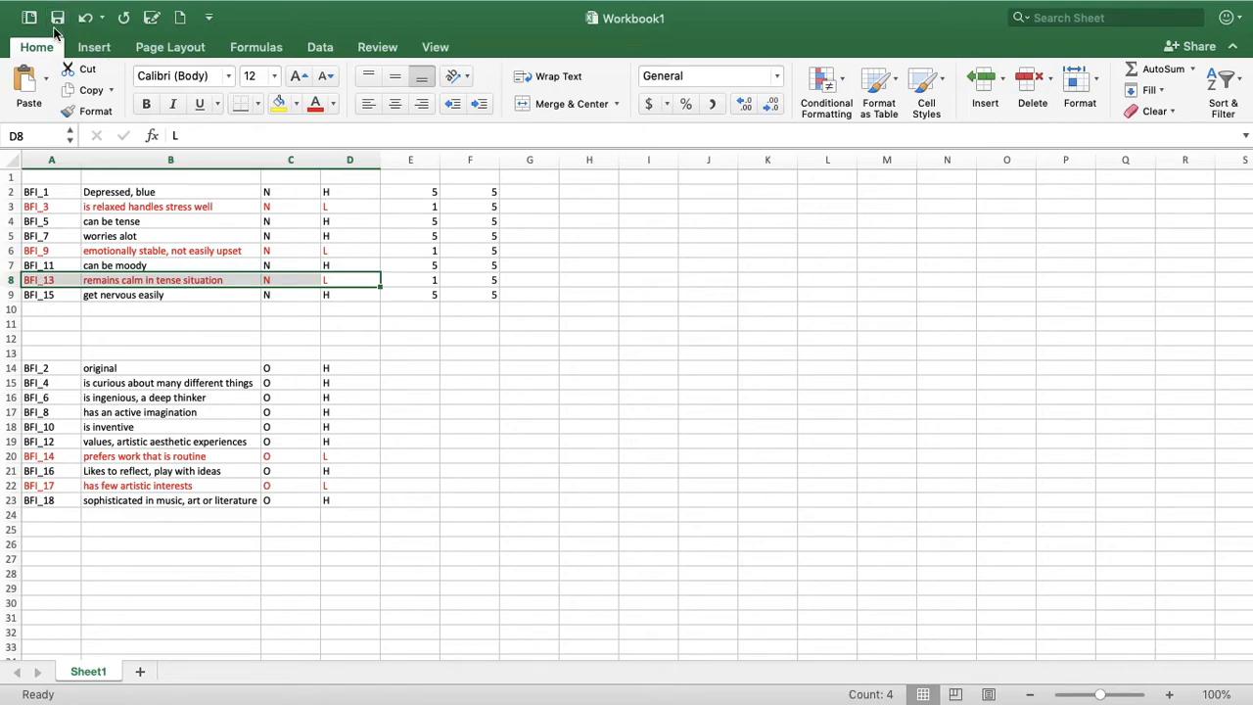
# Save the workbook as Workbook1 in the iCloud Desktop folder, in Excel Workbook (.xlsx) format
pyautogui.moveTo(64, 8)
pyautogui.click(109, 11)
pyautogui.click(162, 149)
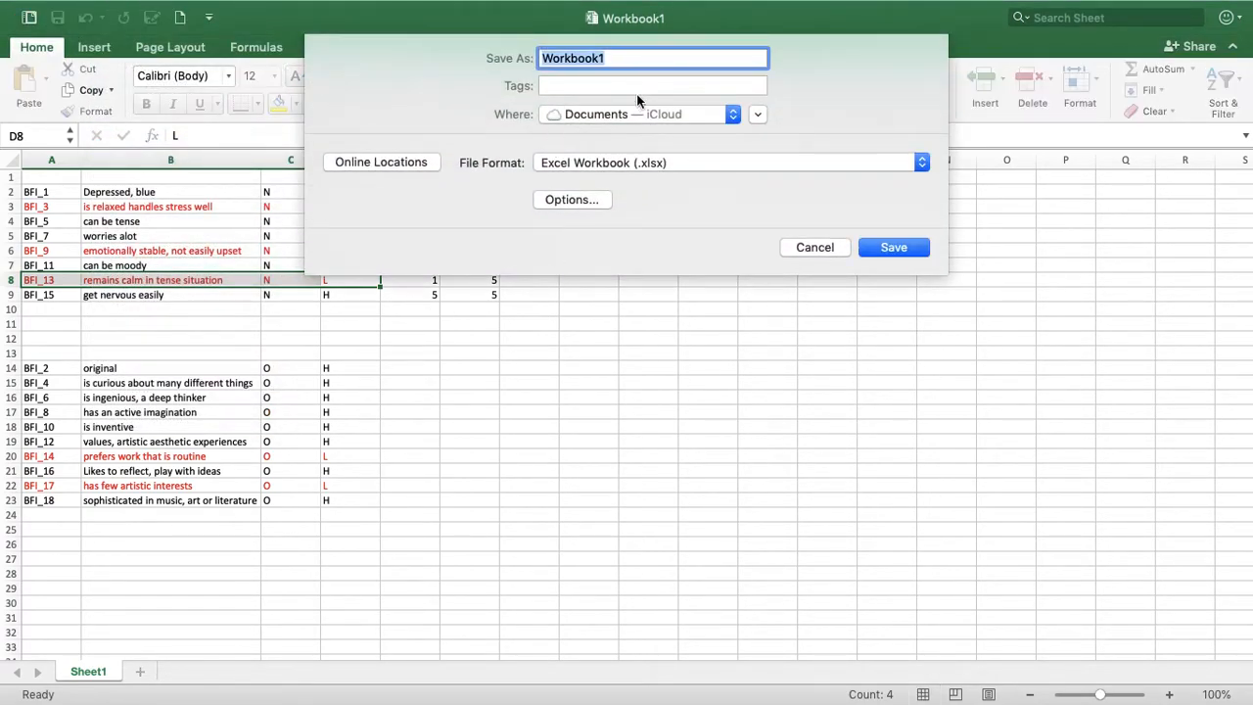
pyautogui.click(662, 115)
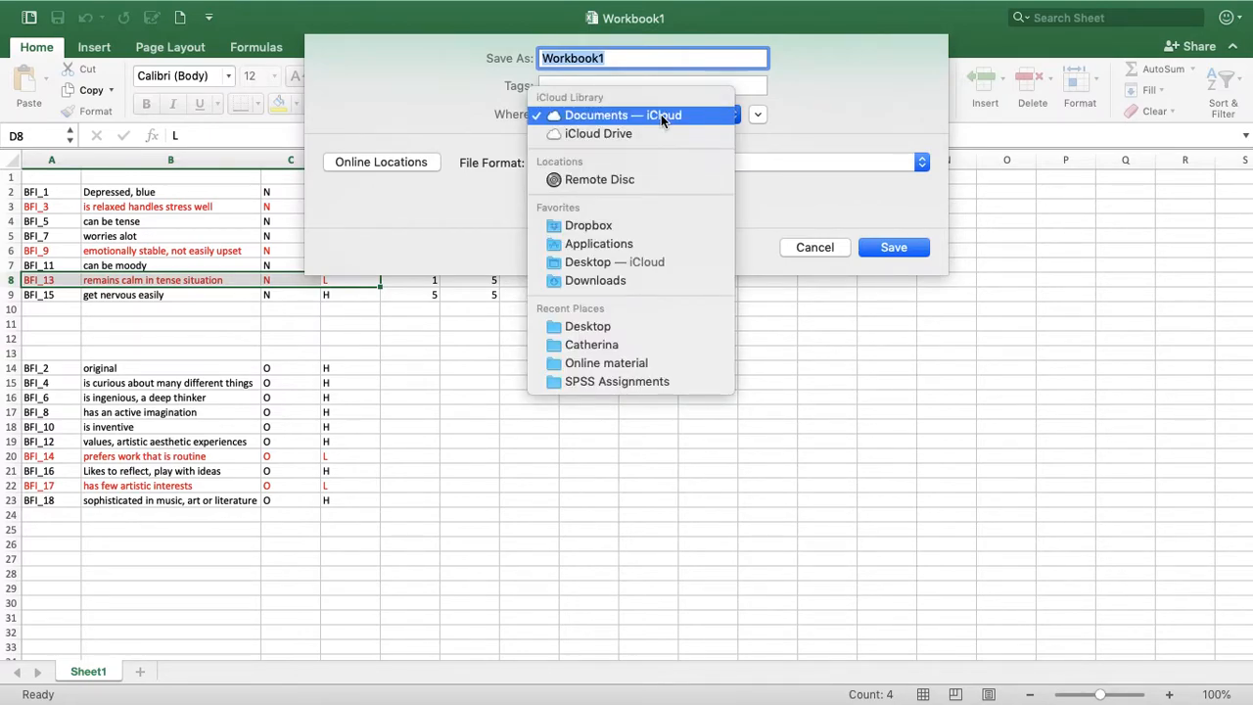
pyautogui.click(673, 262)
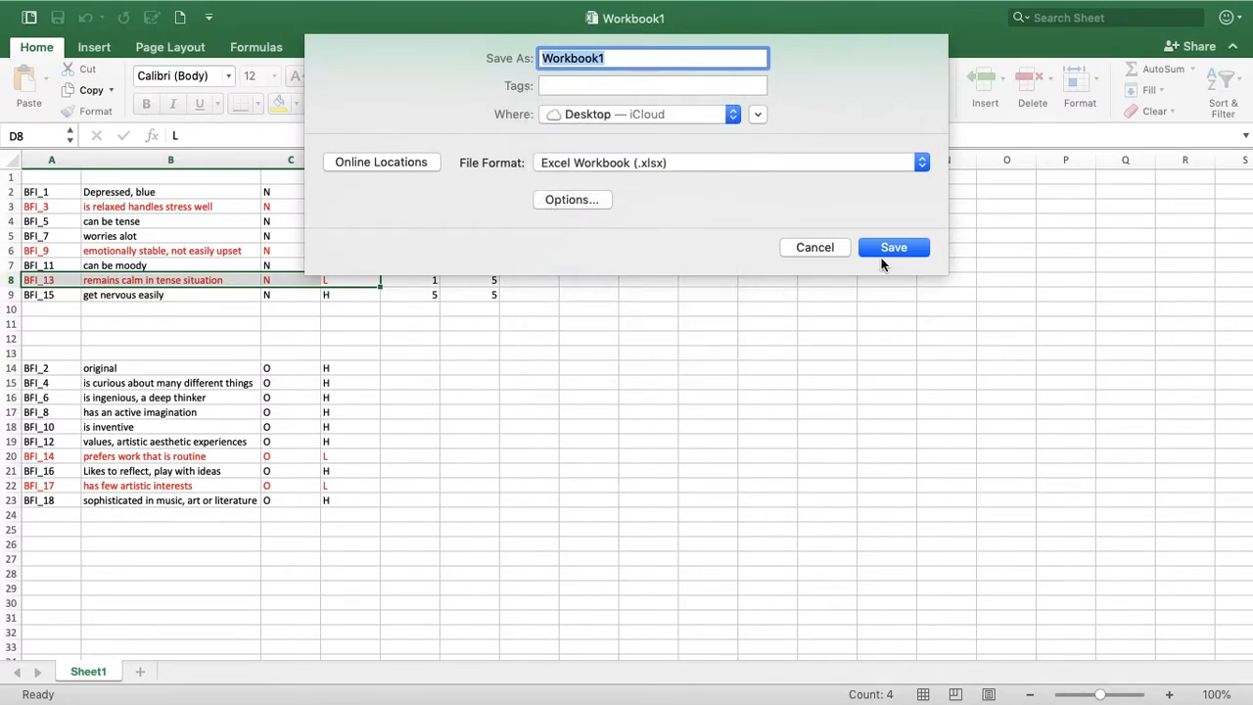
pyautogui.click(894, 247)
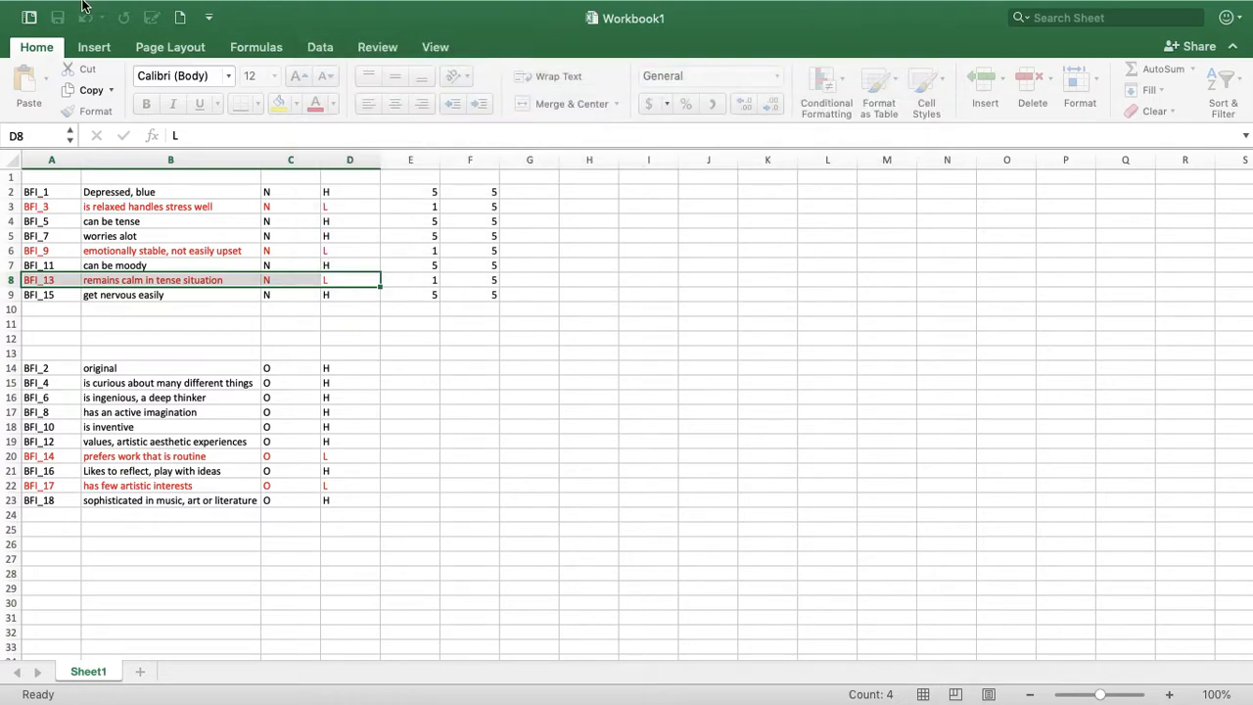
# Switch to the SPSS Lecture 2 document in Word and enter "BFI_14, BFI_17" on the Openness line under question 1
pyautogui.moveTo(16, 40)
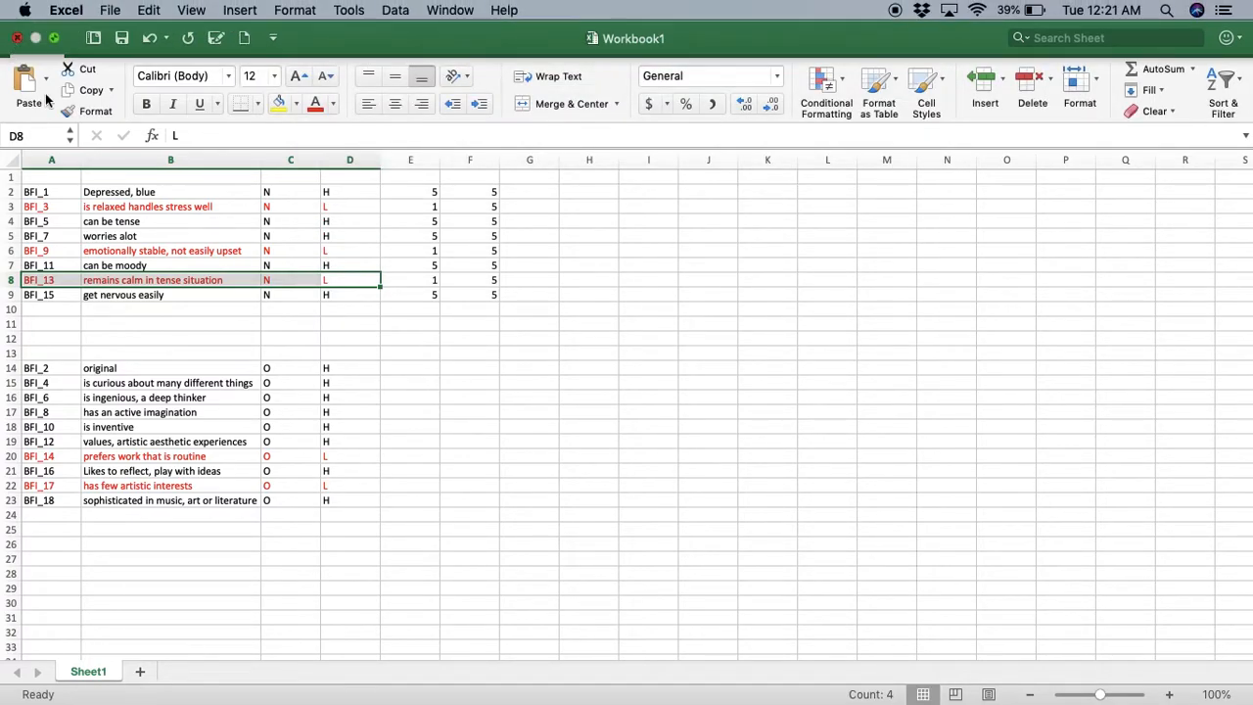
pyautogui.hotkey('ctrl', 'Left')
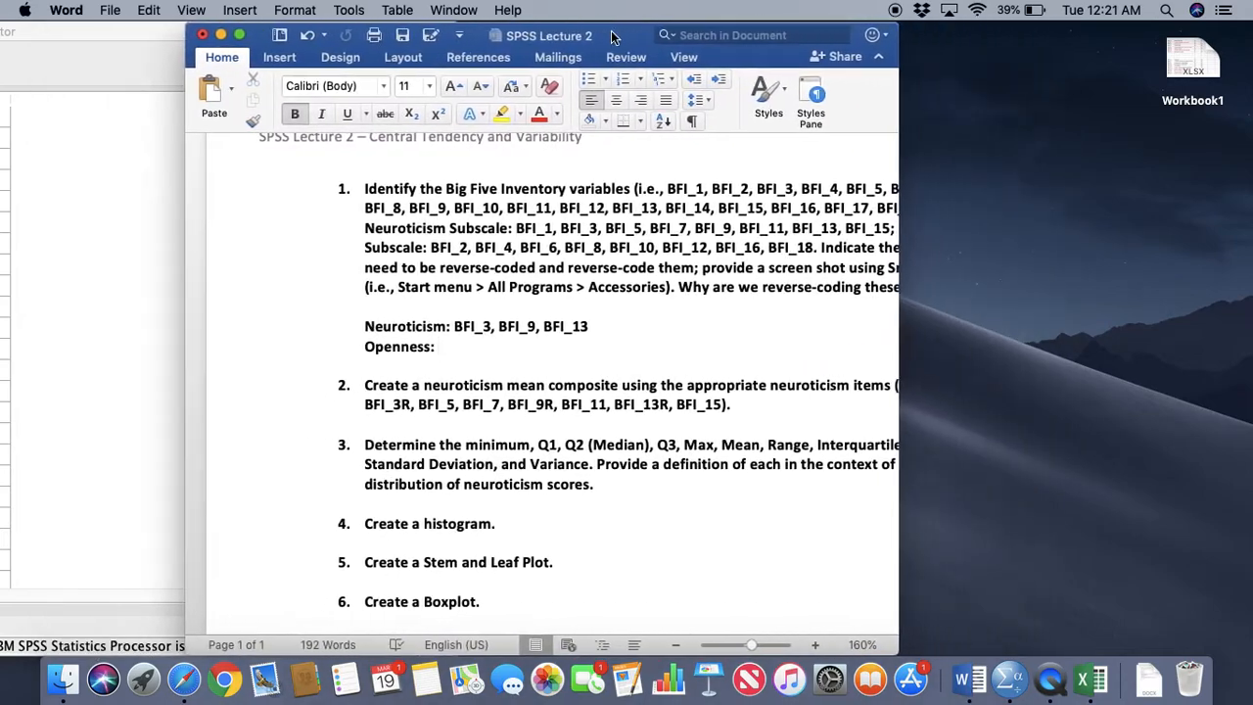
pyautogui.moveTo(611, 36); pyautogui.dragTo(588, 36)
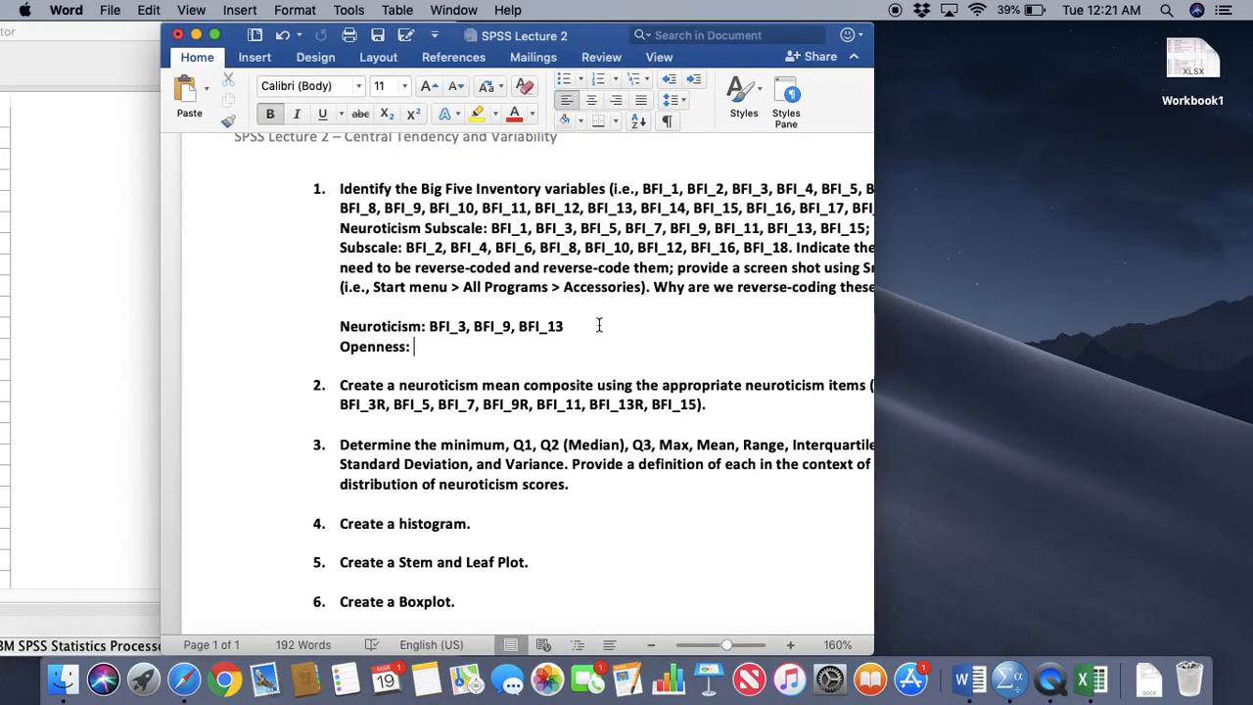
pyautogui.write('BFI_14, ')
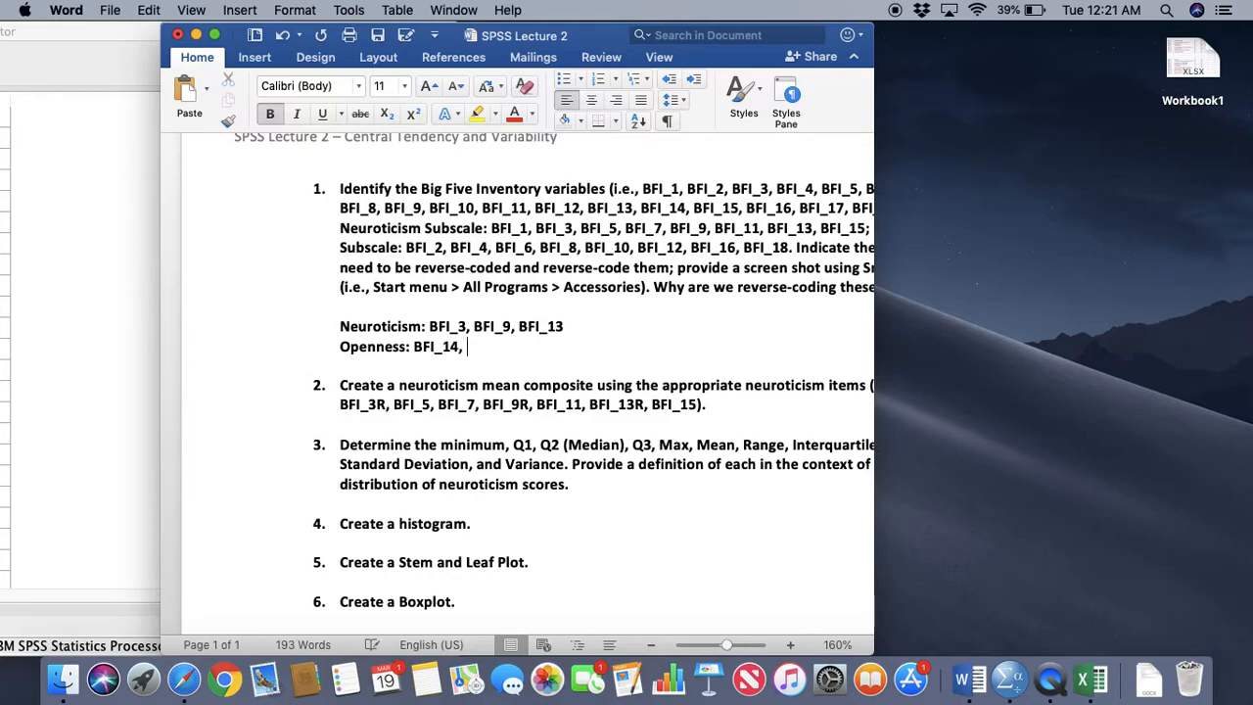
pyautogui.write('BFI_17')
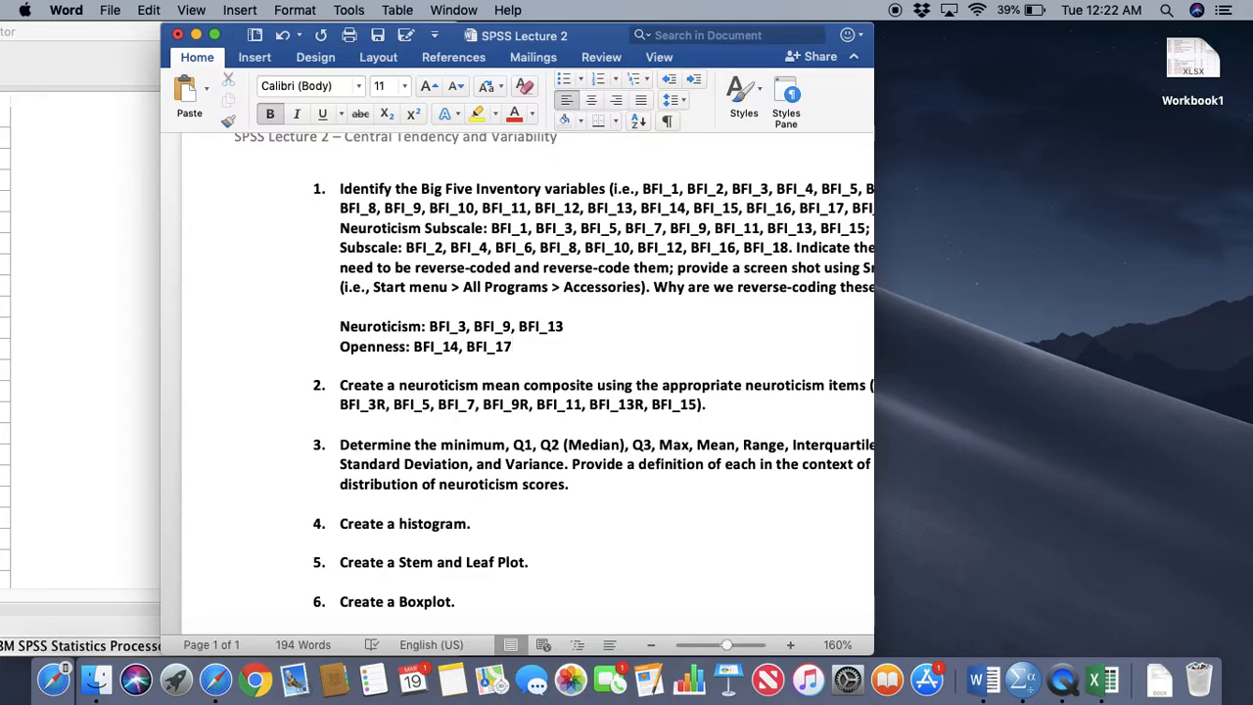
pyautogui.scroll(1, 687, 352)
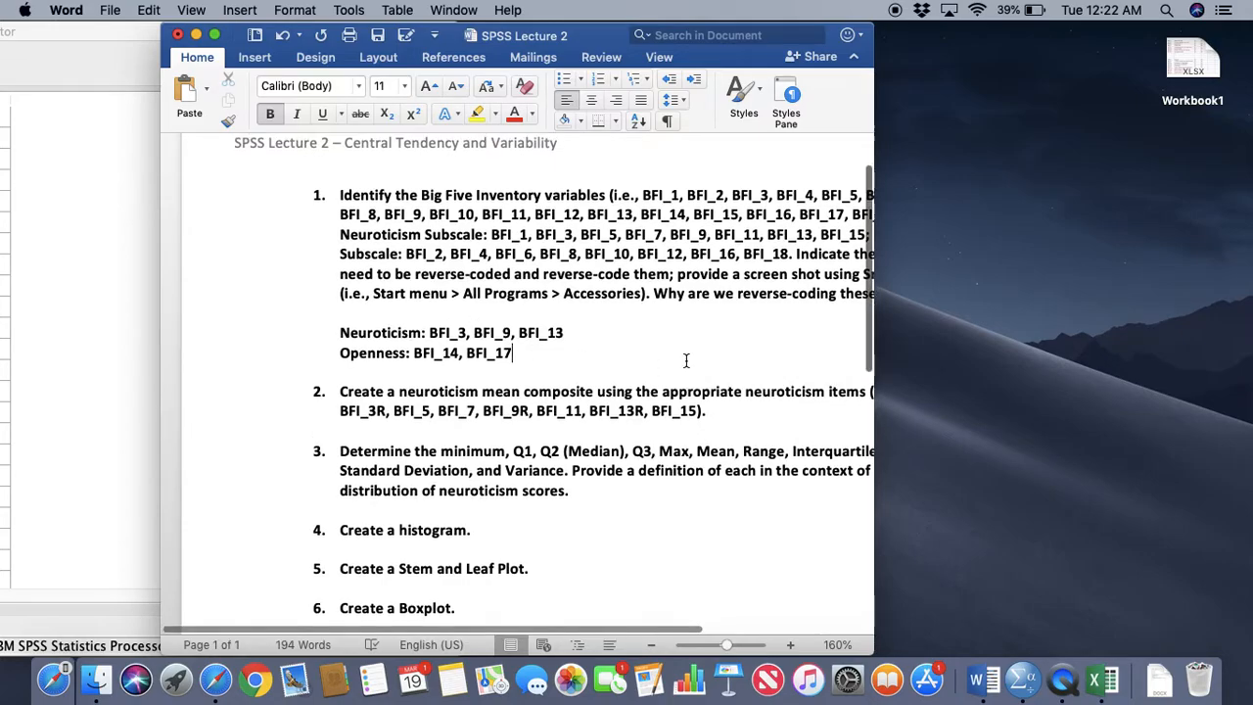
pyautogui.hscroll(3, 687, 344)
# Switch to the Data Example.sav data editor in SPSS and examine the BFI variables, including the existing reverse-coded ones
pyautogui.moveTo(532, 28); pyautogui.dragTo(911, 27)
pyautogui.click(313, 42)
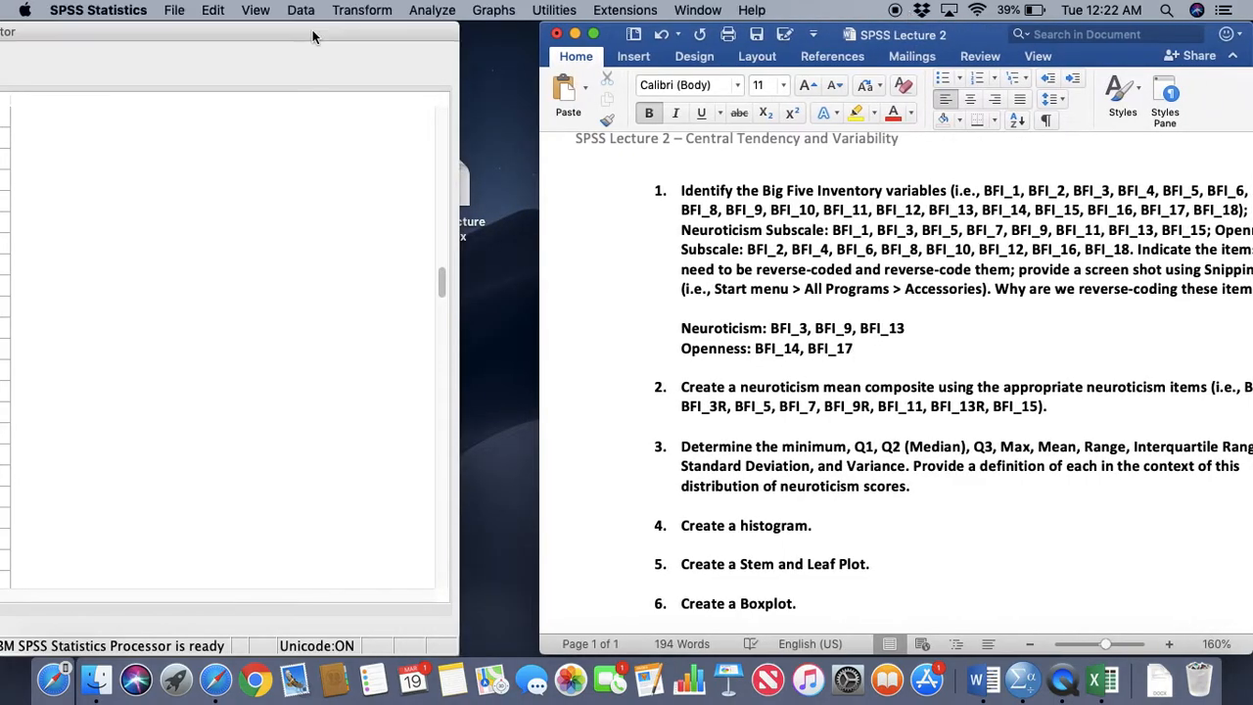
pyautogui.doubleClick(739, 36)
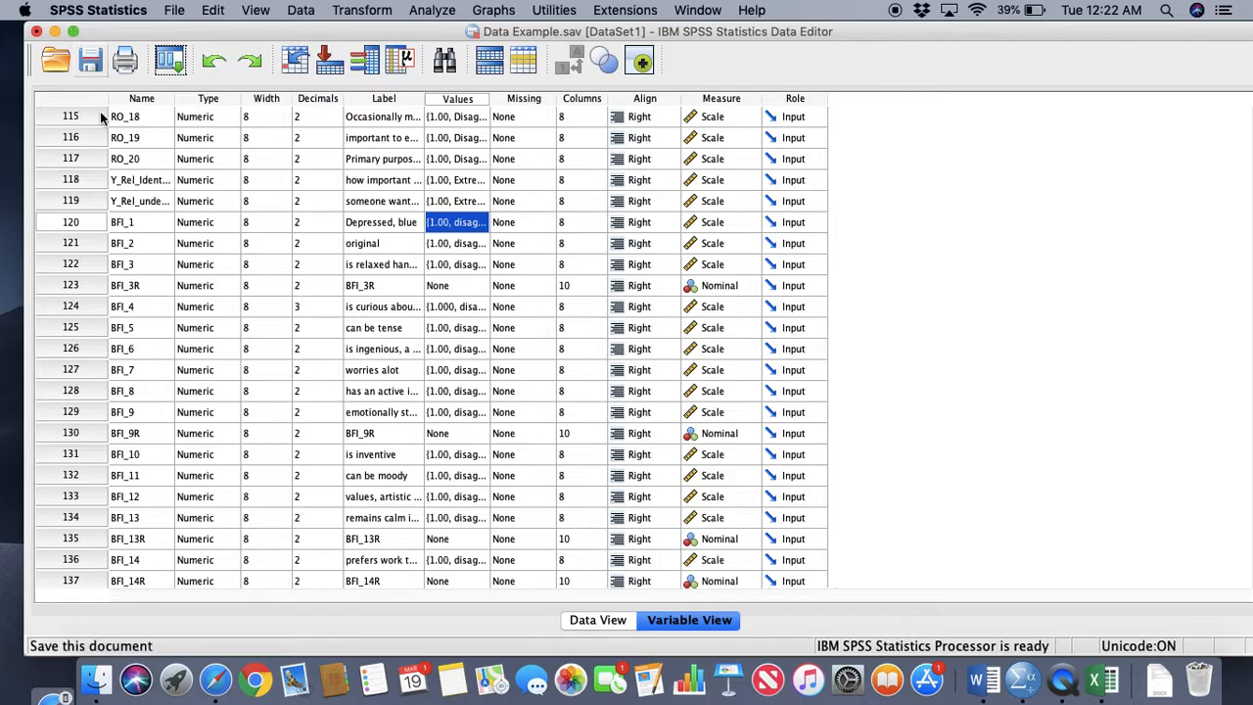
pyautogui.moveTo(267, 29); pyautogui.dragTo(225, 28)
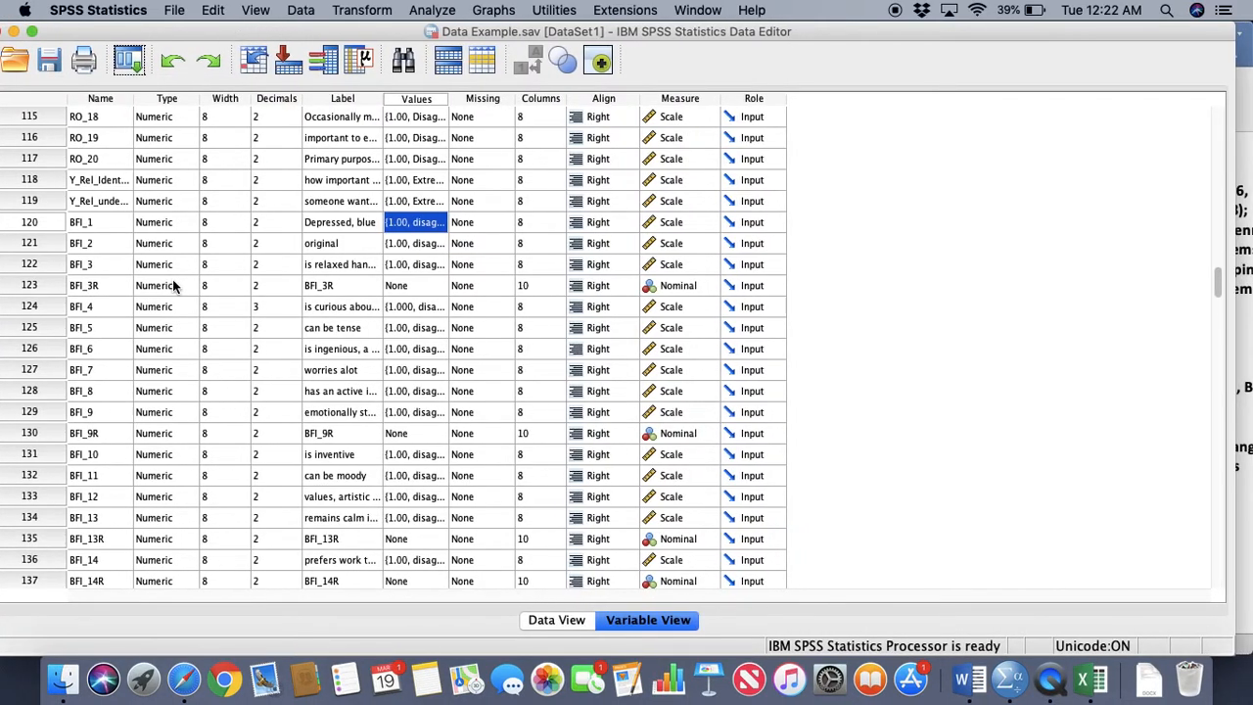
pyautogui.click(108, 286)
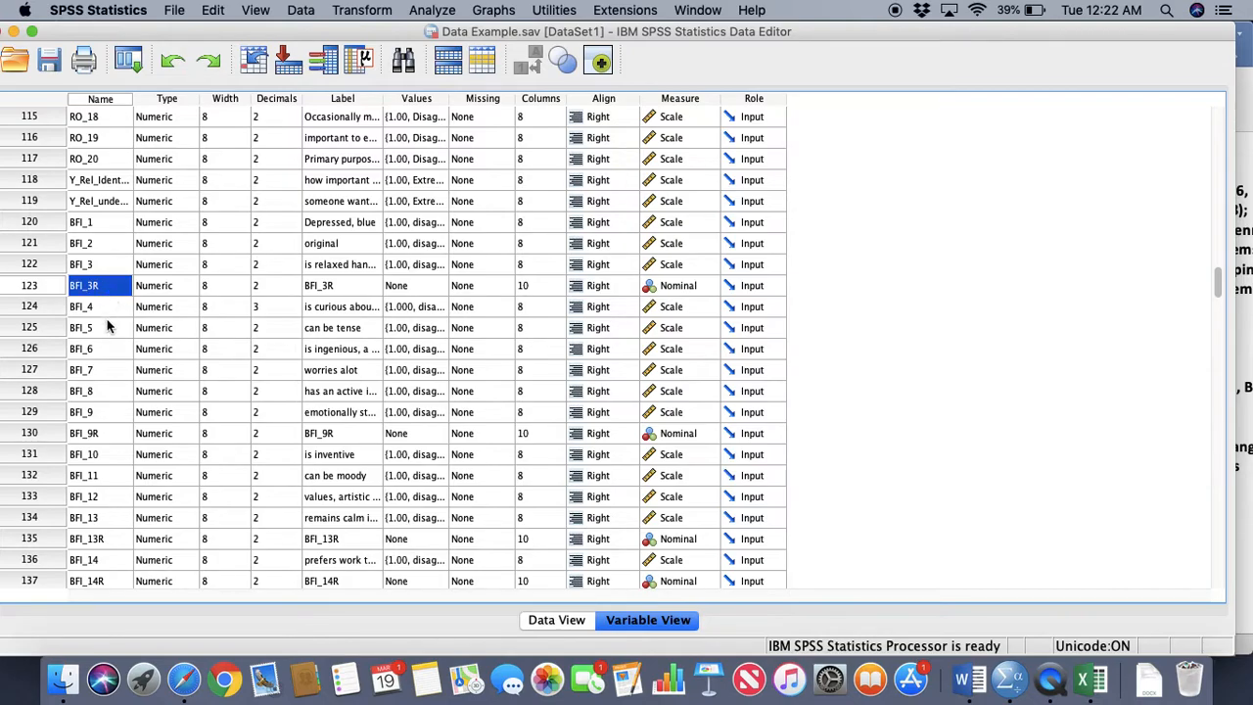
pyautogui.scroll(-1, 113, 332)
pyautogui.scroll(1, 113, 333)
pyautogui.scroll(-5, 103, 313)
pyautogui.scroll(-2, 110, 372)
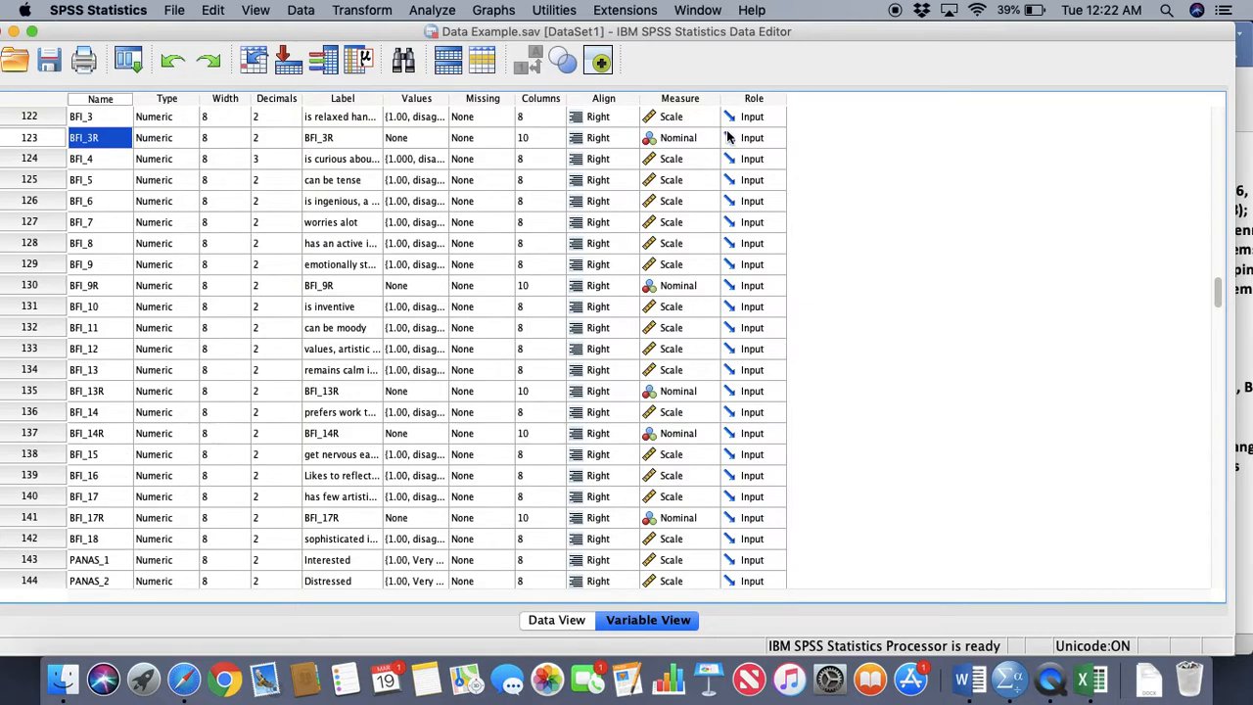
# Start Recode into Different Variables and display the source variables by their names instead of labels
pyautogui.click(445, 12)
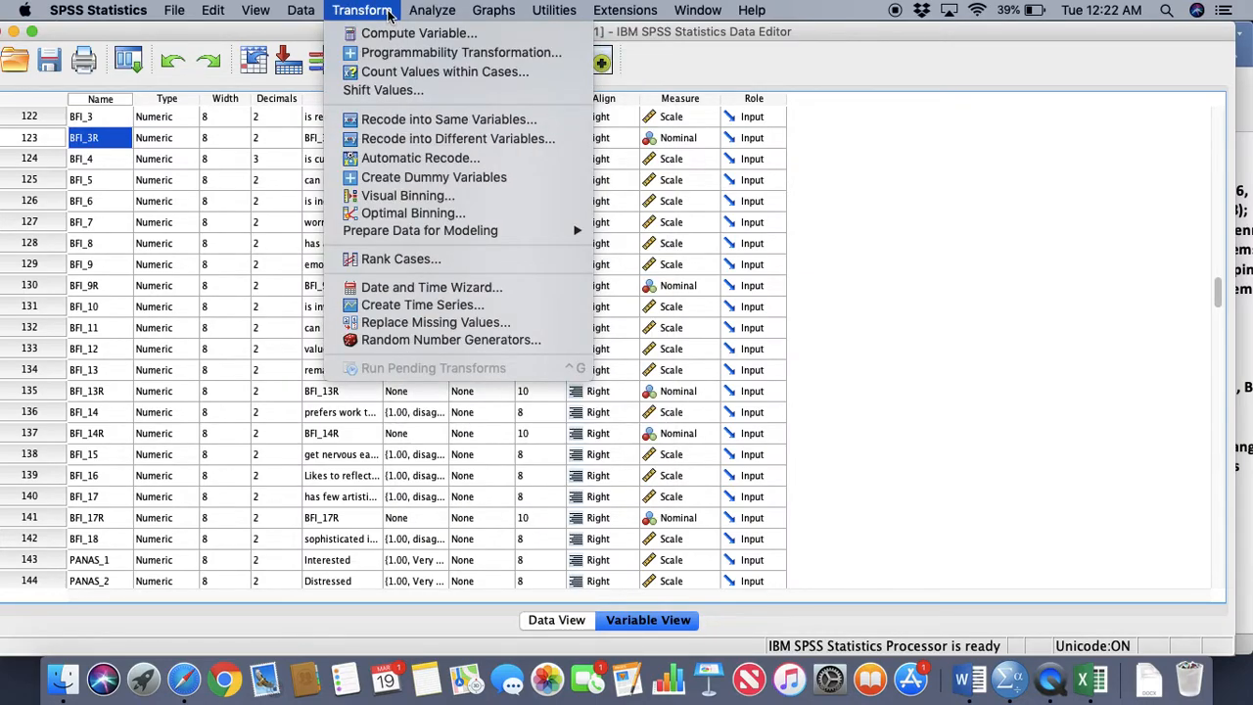
pyautogui.click(441, 139)
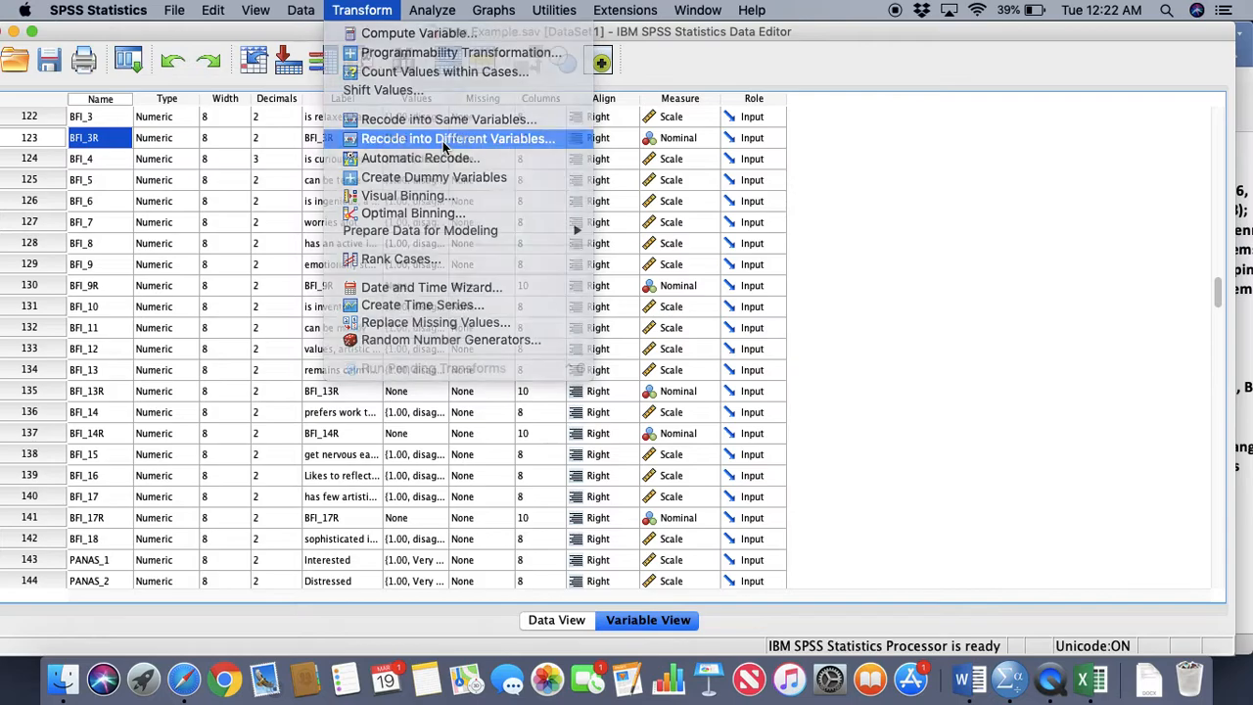
pyautogui.click(419, 286)
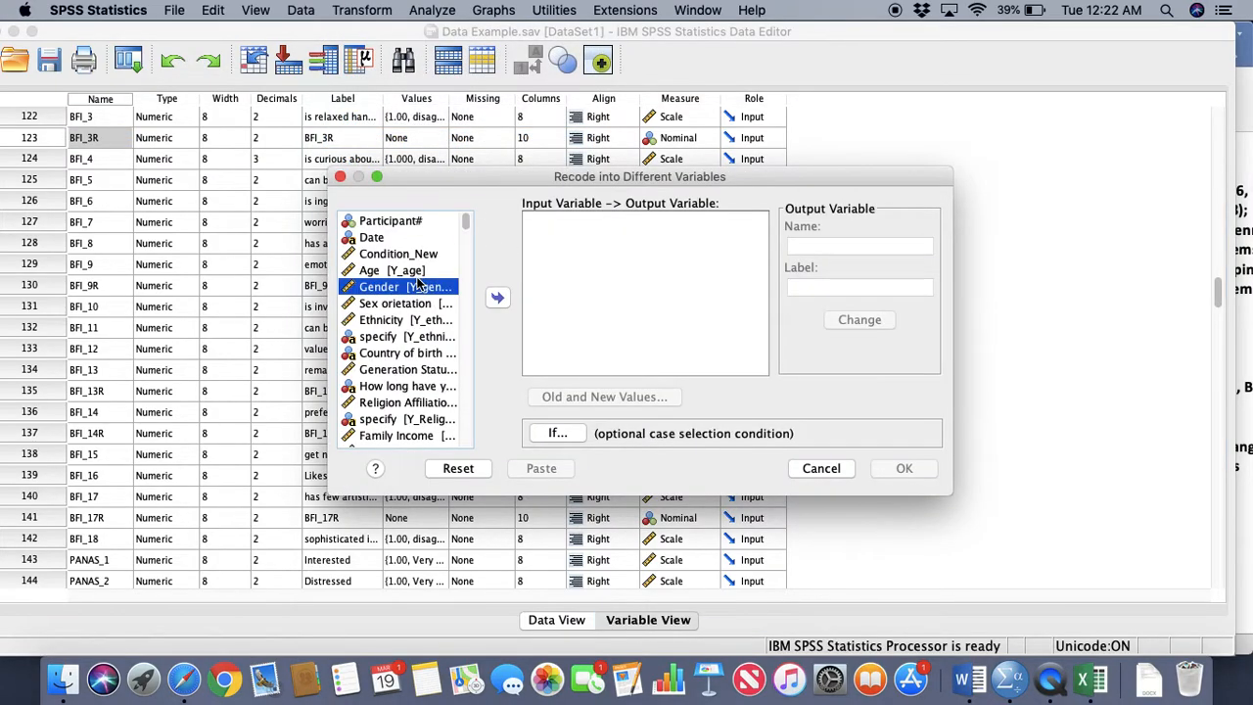
pyautogui.rightClick(420, 283)
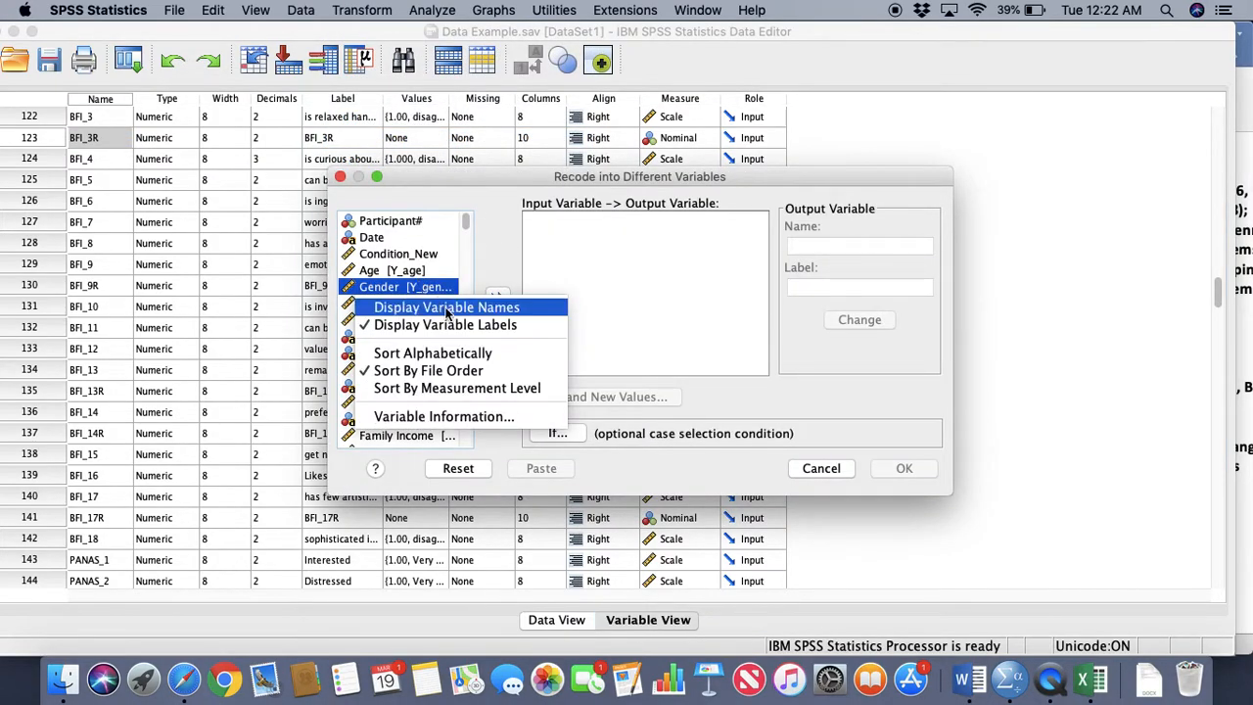
pyautogui.click(437, 306)
# Add BFI_3 and BFI_9 as input variables for the recode
pyautogui.scroll(-15, 446, 375)
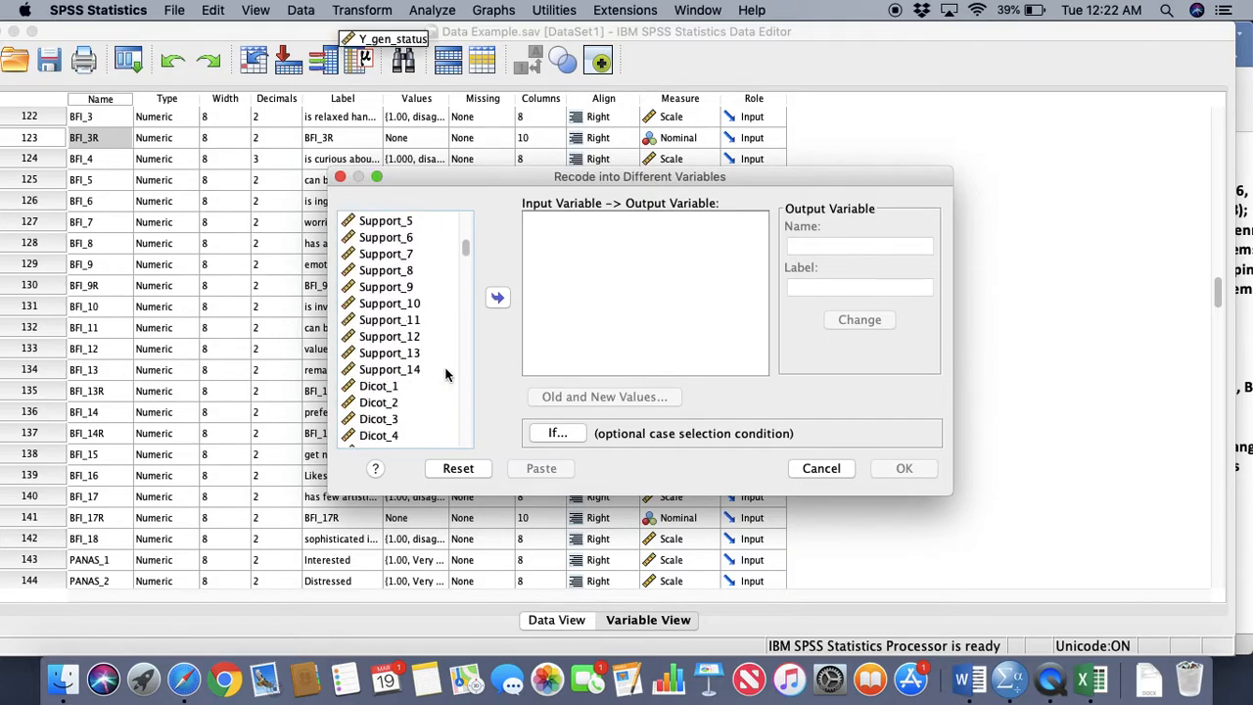
pyautogui.scroll(-12, 445, 375)
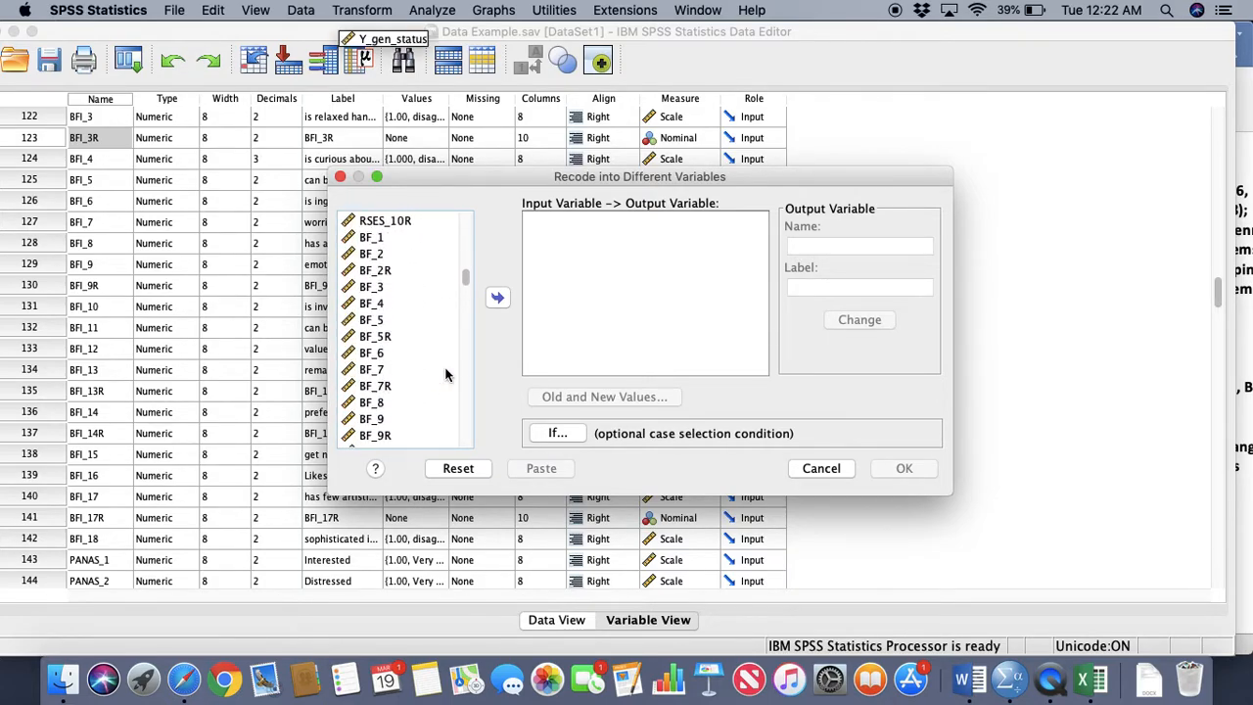
pyautogui.scroll(-8, 445, 375)
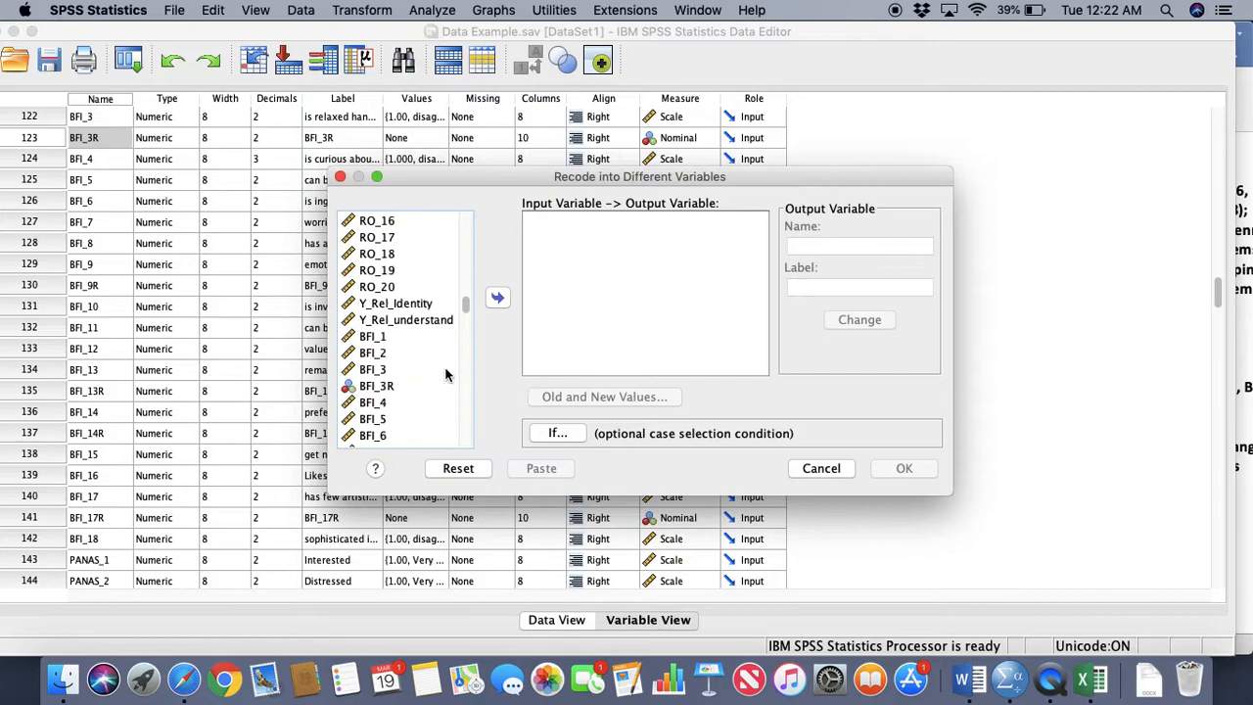
pyautogui.click(390, 286)
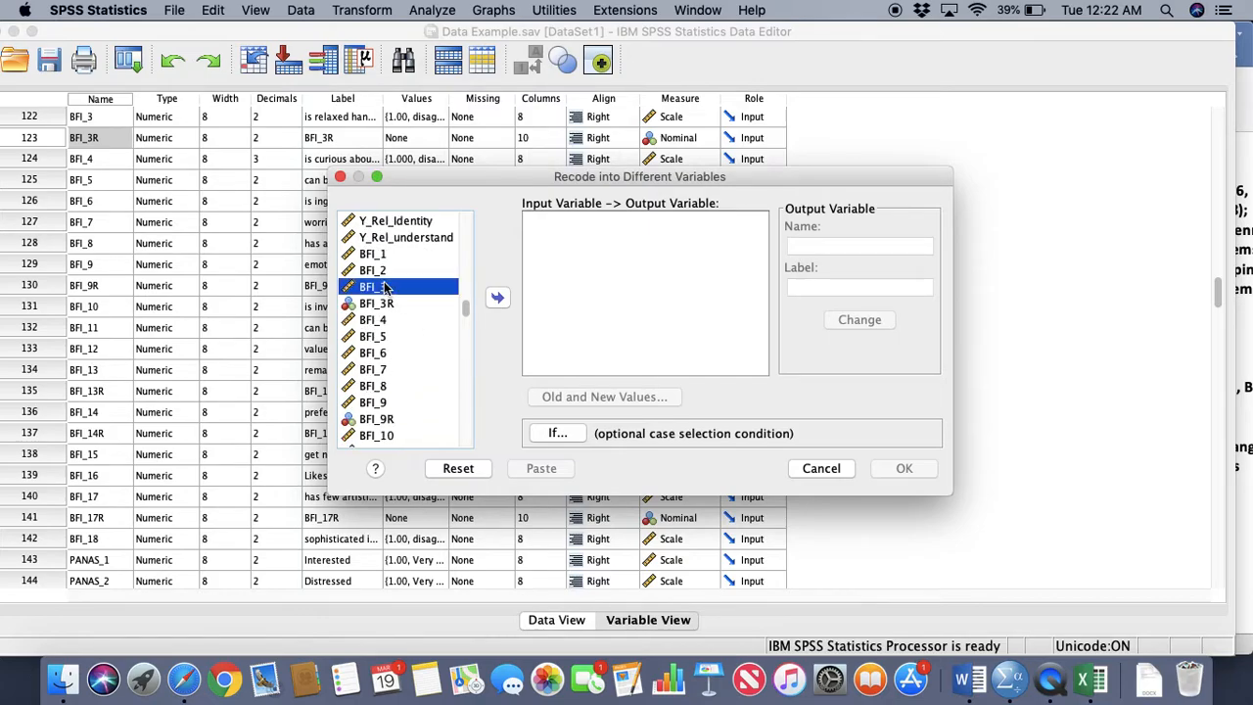
pyautogui.click(498, 297)
pyautogui.click(402, 336)
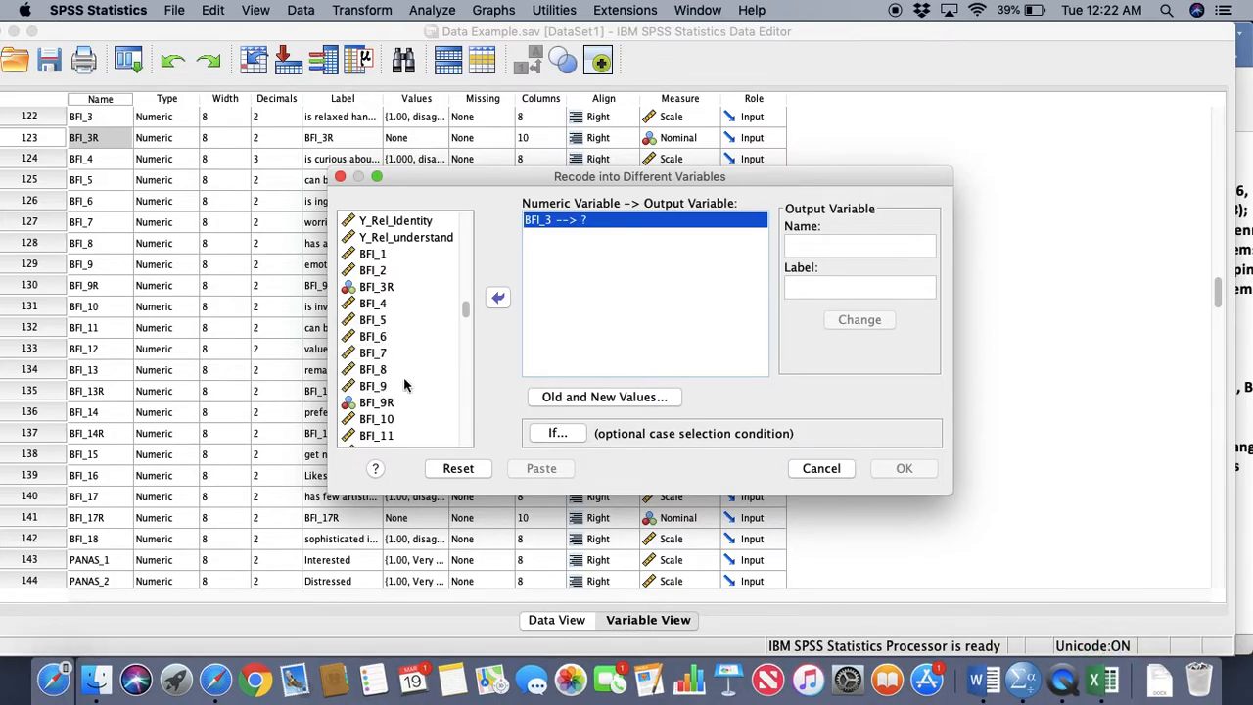
pyautogui.click(407, 385)
pyautogui.click(390, 358)
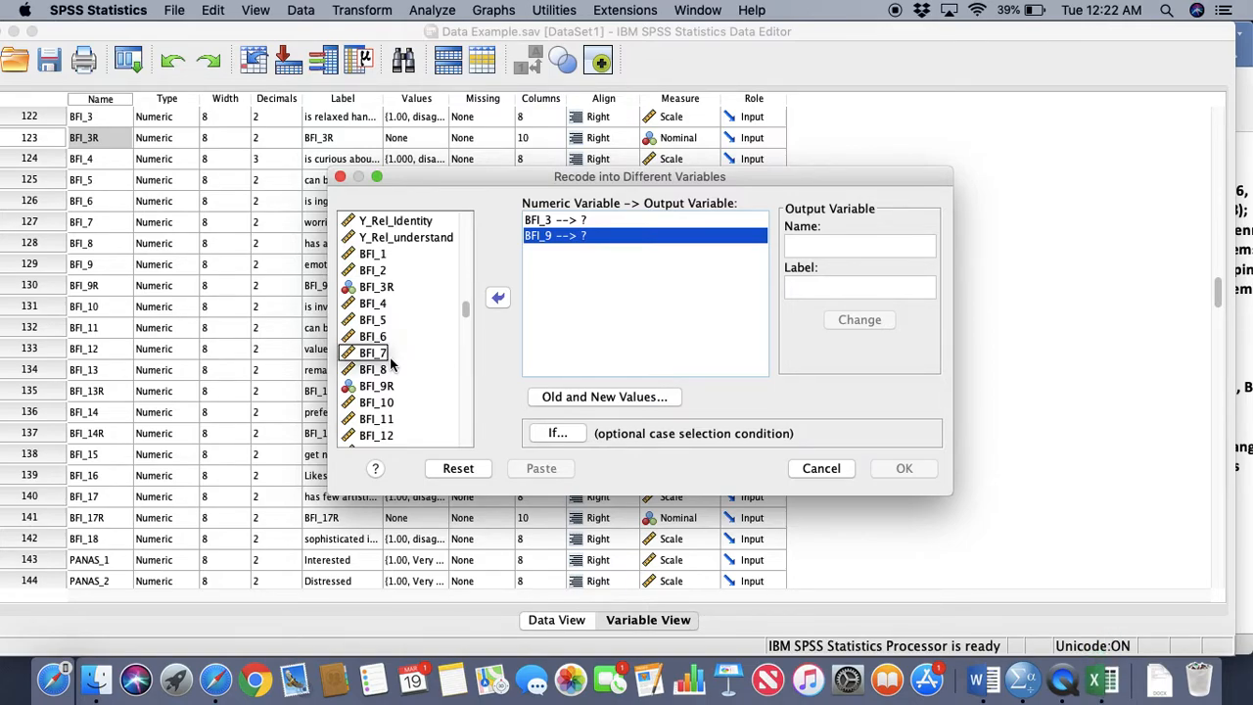
# Add BFI_13, BFI_14 and BFI_17 to the input variables of the recode
pyautogui.scroll(-3, 390, 356)
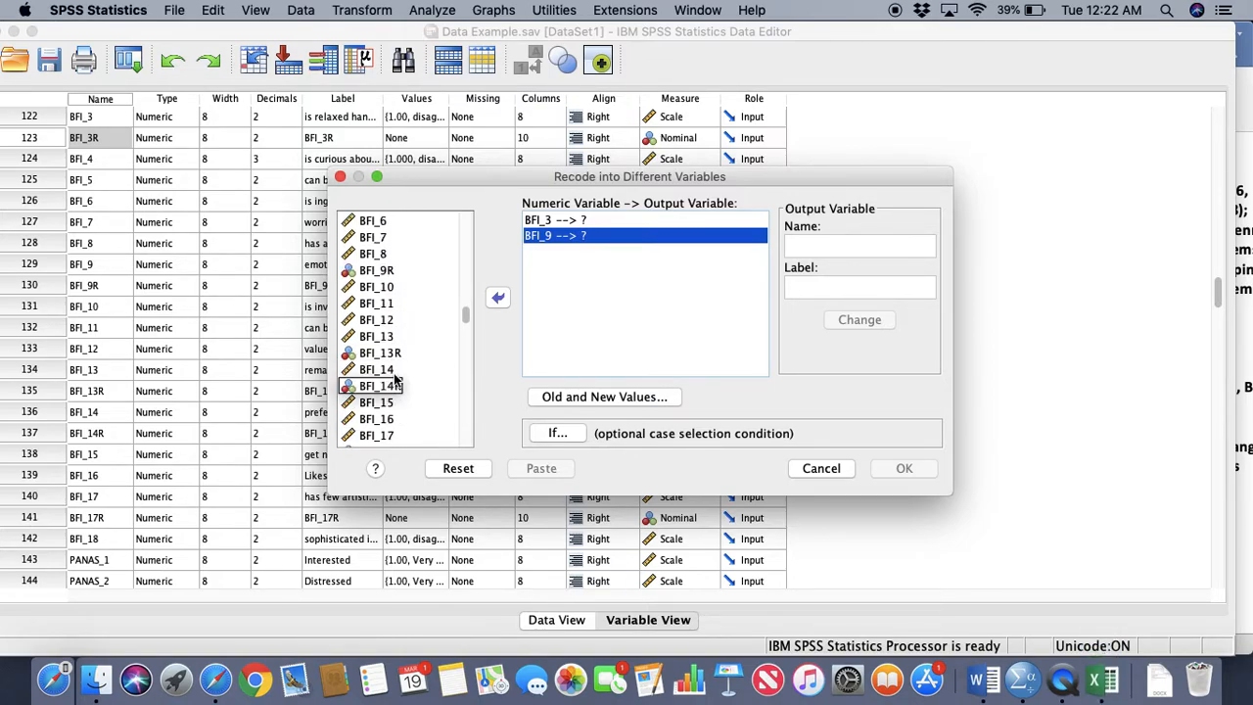
pyautogui.click(392, 338)
pyautogui.click(498, 300)
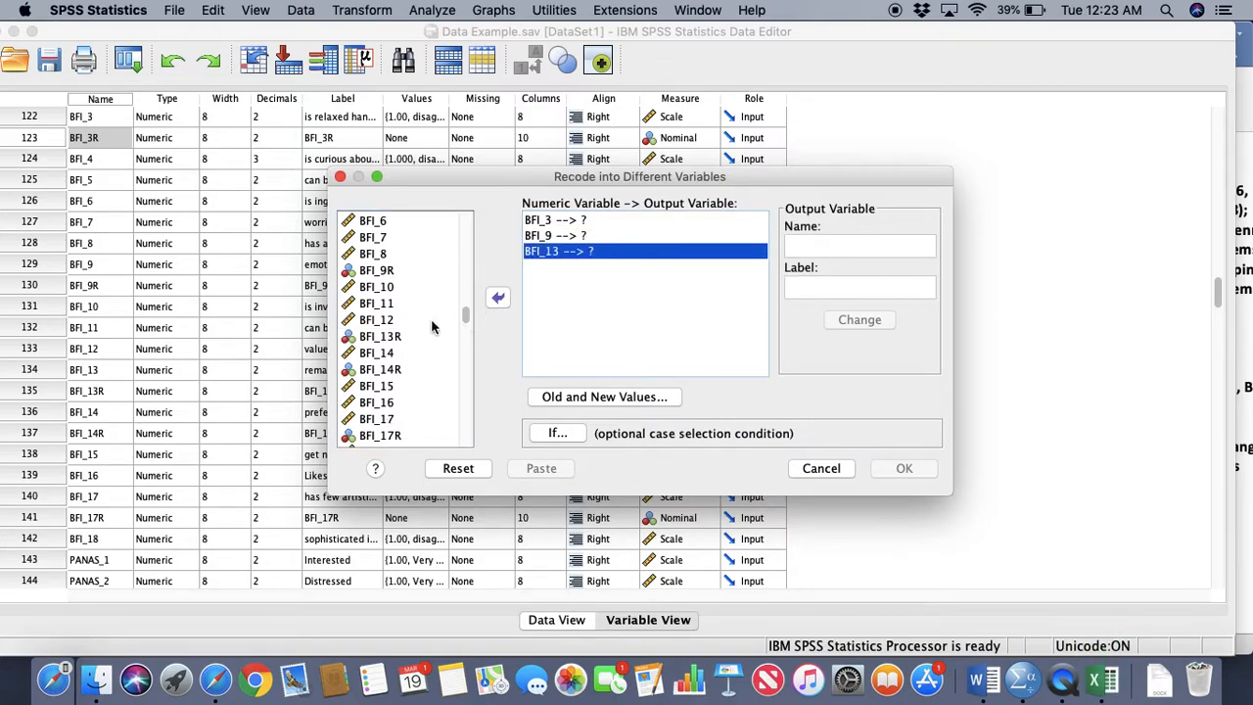
pyautogui.click(393, 354)
pyautogui.click(499, 300)
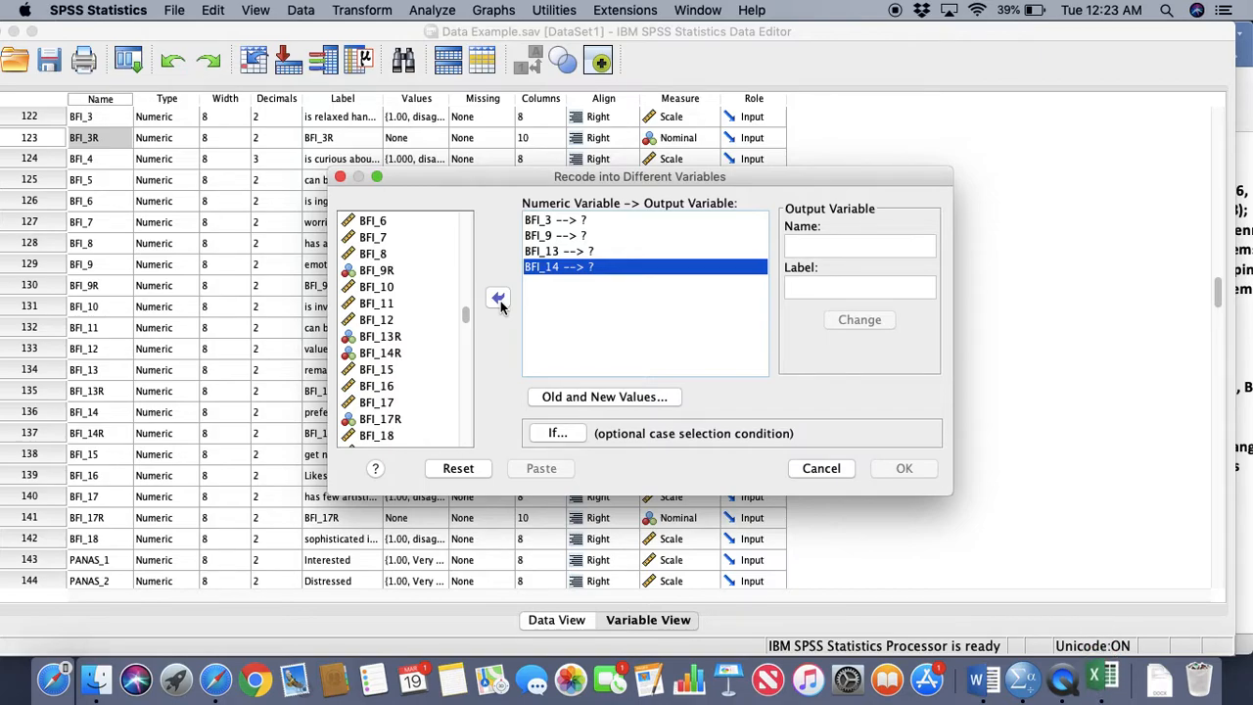
pyautogui.click(385, 404)
pyautogui.click(495, 301)
# Assign BFI_3 the output variable name BFI_3R with the label BFI_3R
pyautogui.click(605, 218)
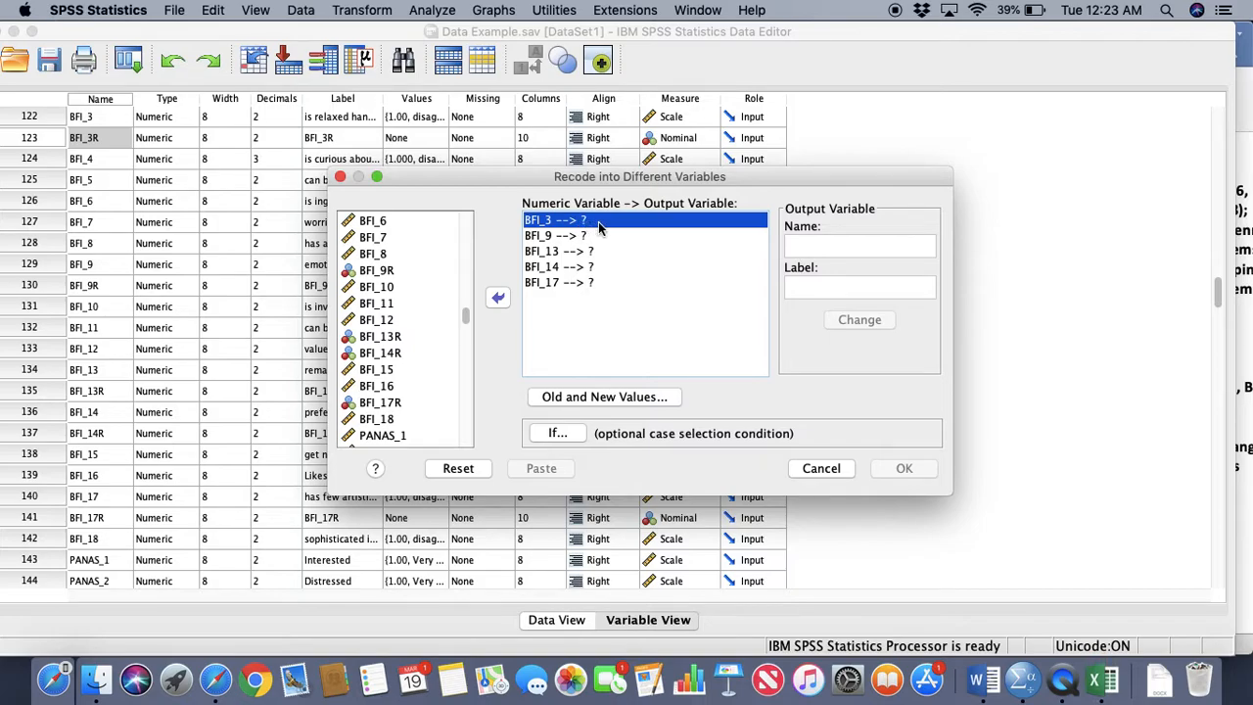
pyautogui.click(879, 247)
pyautogui.write('BFI_3R')
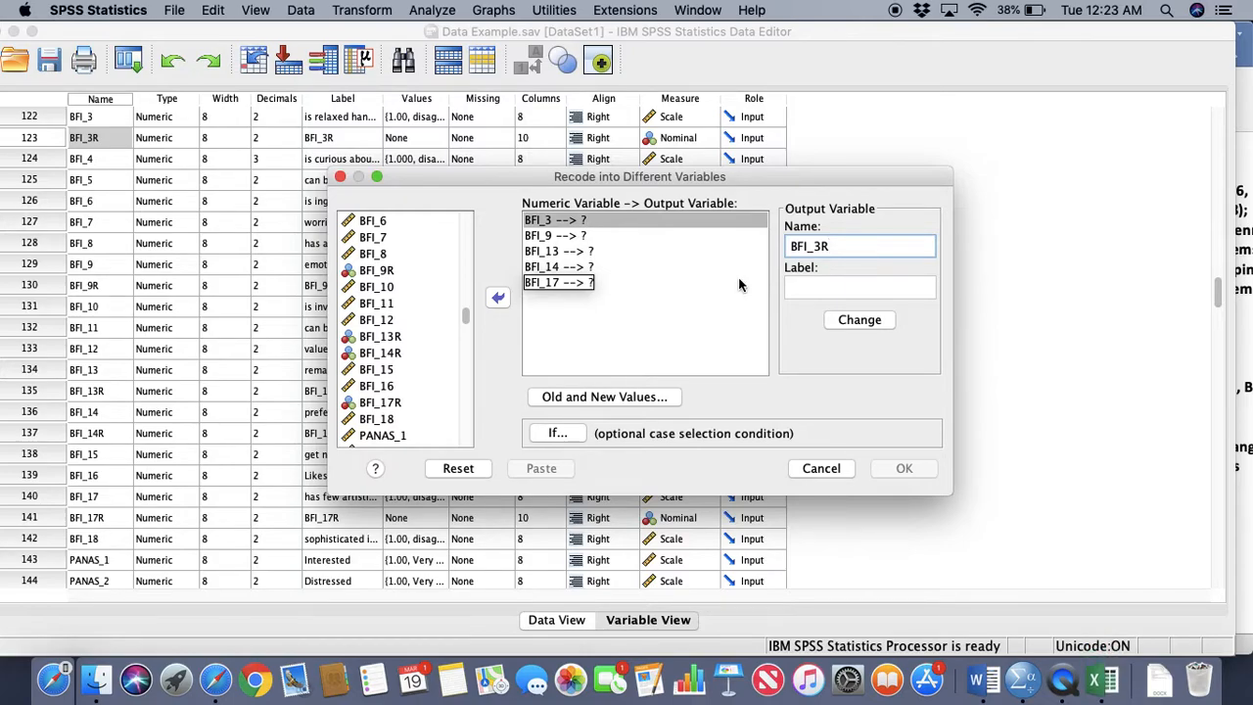
pyautogui.moveTo(856, 253); pyautogui.dragTo(741, 244)
pyautogui.press('super+c')
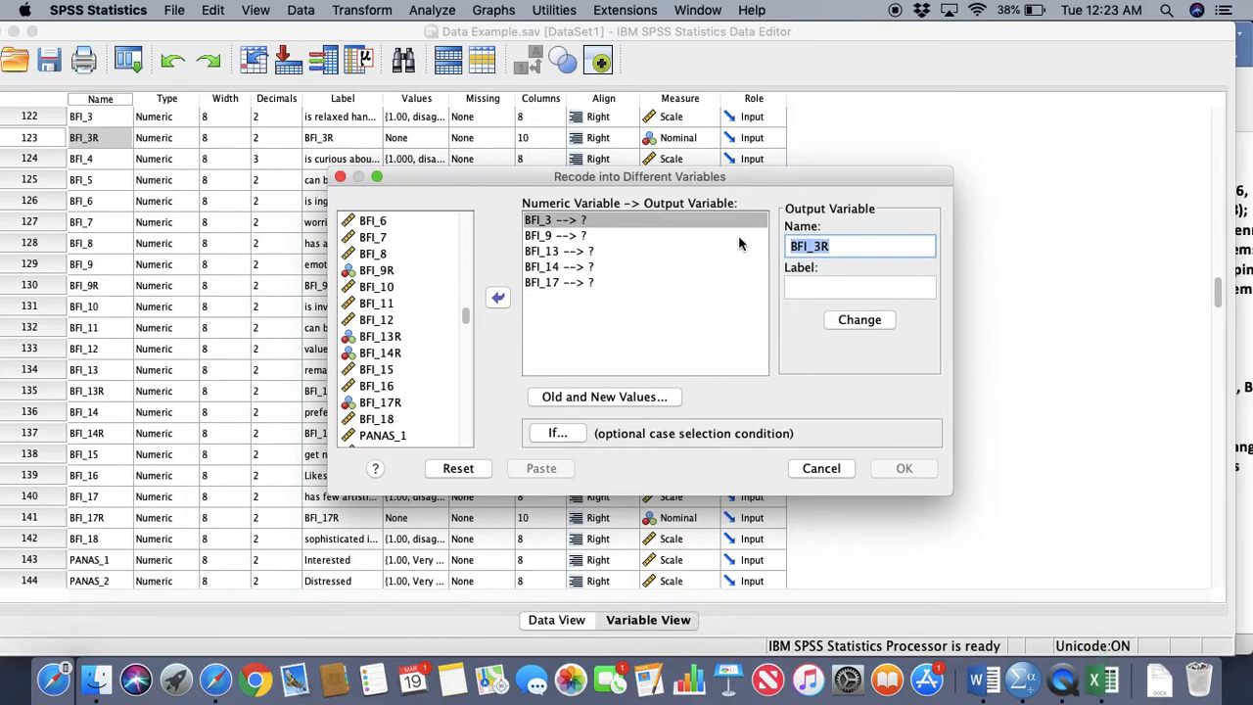
pyautogui.click(817, 288)
pyautogui.press('super+v')
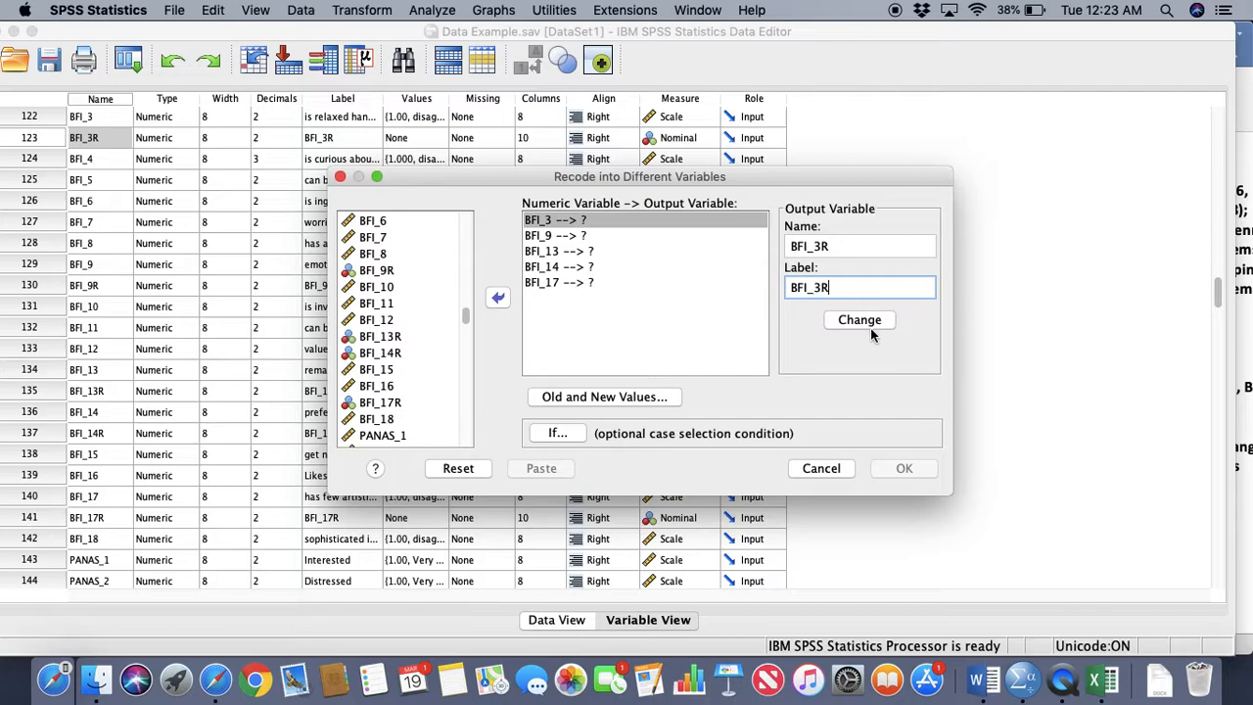
pyautogui.click(870, 324)
pyautogui.click(853, 372)
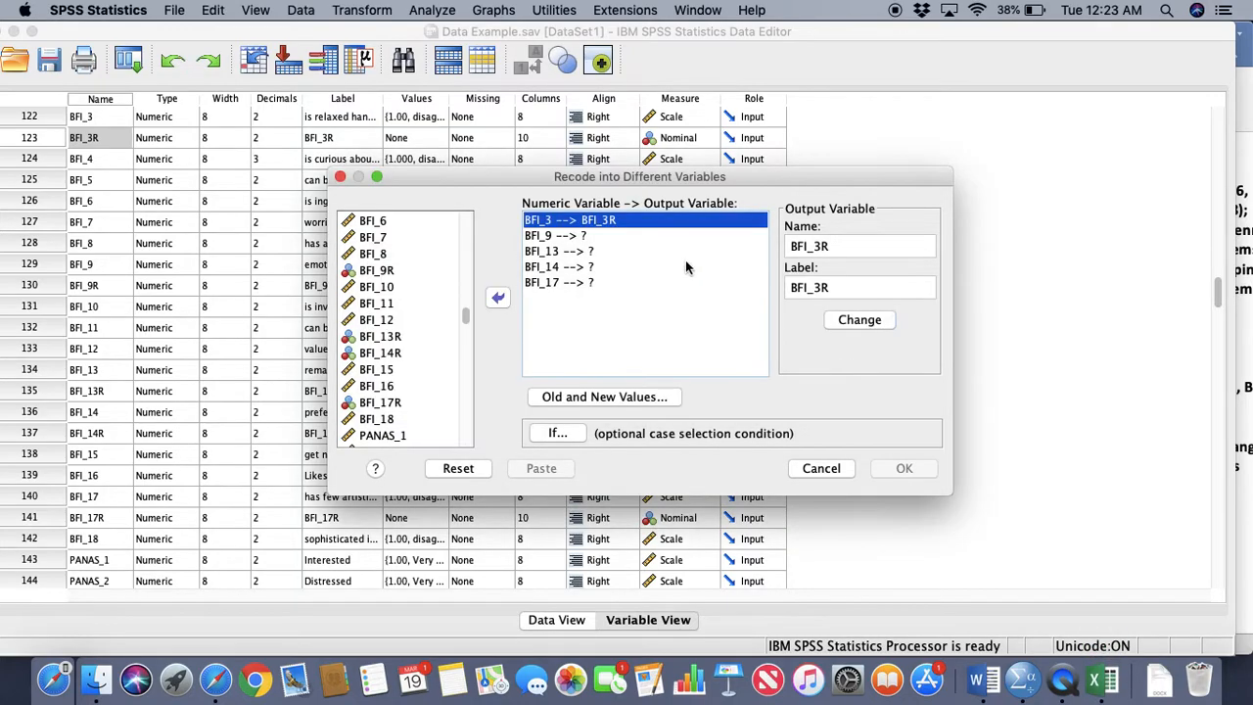
# Assign BFI_9 the output variable name BFI_9R with the label BFI_9R
pyautogui.click(596, 236)
pyautogui.click(805, 248)
pyautogui.write('B')
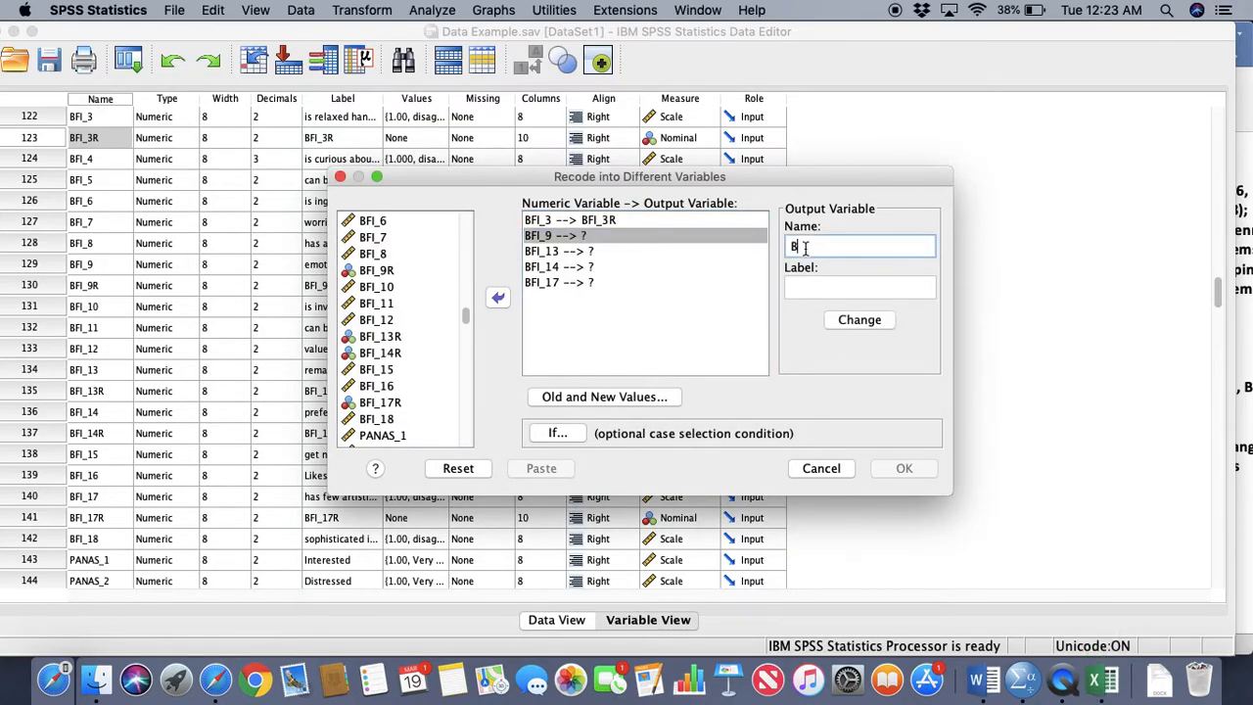
pyautogui.write('FI_9R')
pyautogui.moveTo(835, 247); pyautogui.dragTo(753, 242)
pyautogui.press('cmd+c')
pyautogui.click(814, 284)
pyautogui.press('cmd+v')
pyautogui.click(855, 325)
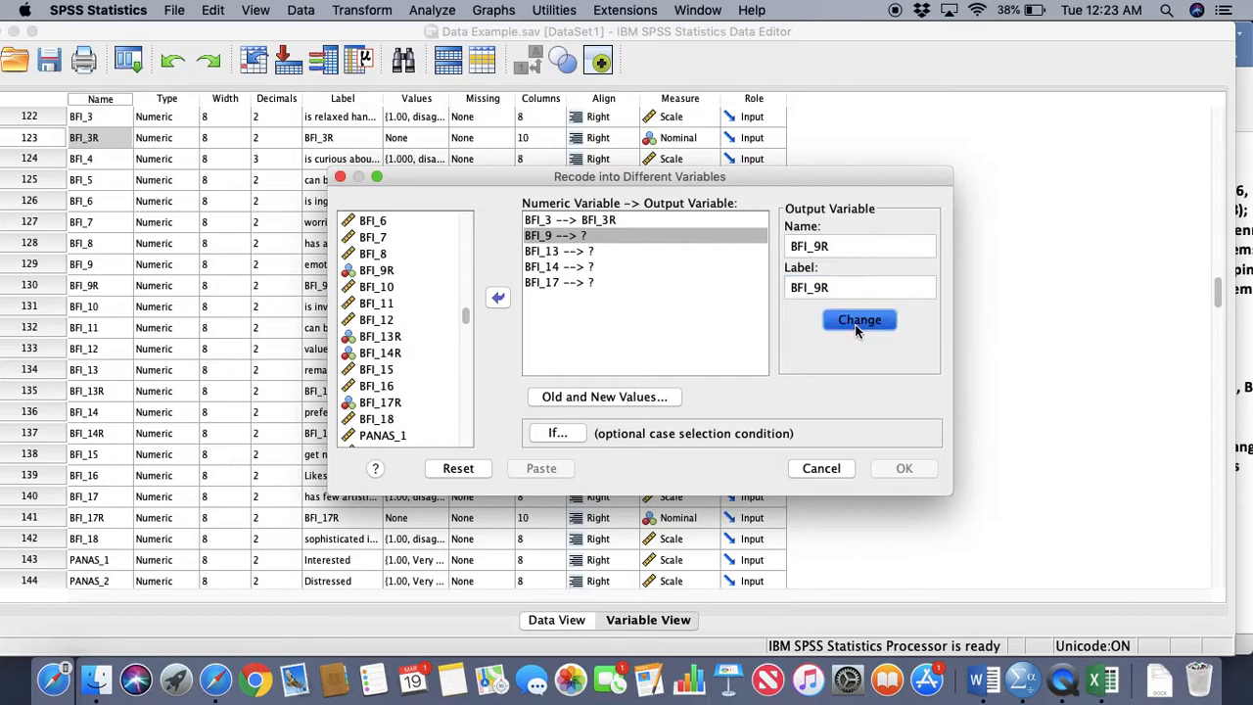
pyautogui.click(858, 370)
# Assign BFI_13 the output variable name BFI_13R with the label BFI_13R
pyautogui.click(595, 265)
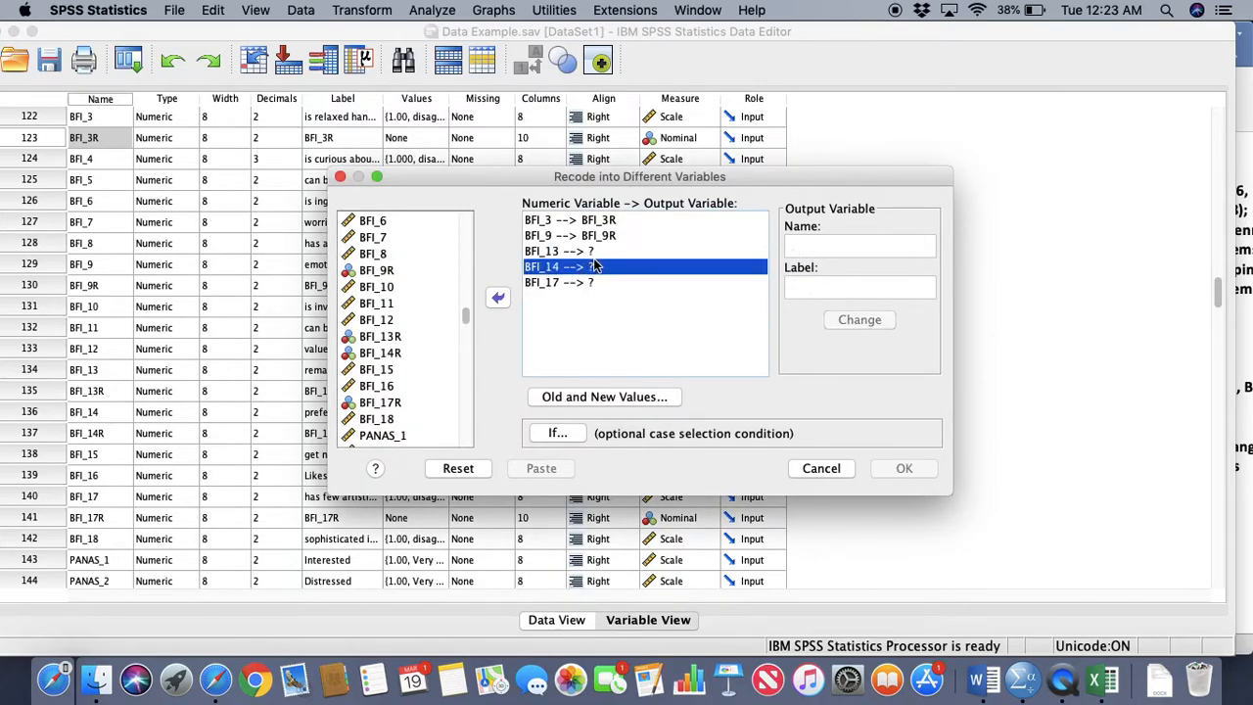
pyautogui.click(595, 251)
pyautogui.click(815, 245)
pyautogui.write('BFI_')
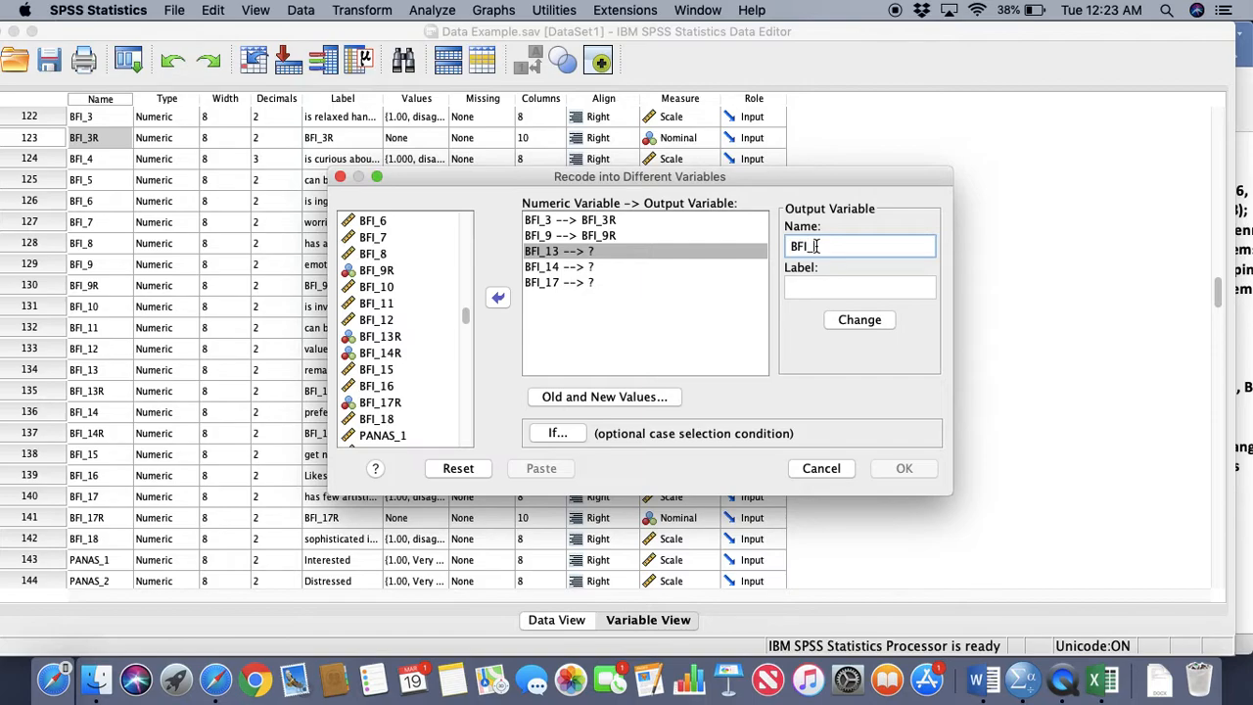
pyautogui.write('13R')
pyautogui.press('super+a')
pyautogui.press('super+c')
pyautogui.click(814, 284)
pyautogui.press('super+v')
pyautogui.click(861, 321)
pyautogui.click(864, 373)
# Assign BFI_14 the output variable name BFI_14R with the label BFI_14R
pyautogui.click(593, 269)
pyautogui.click(841, 247)
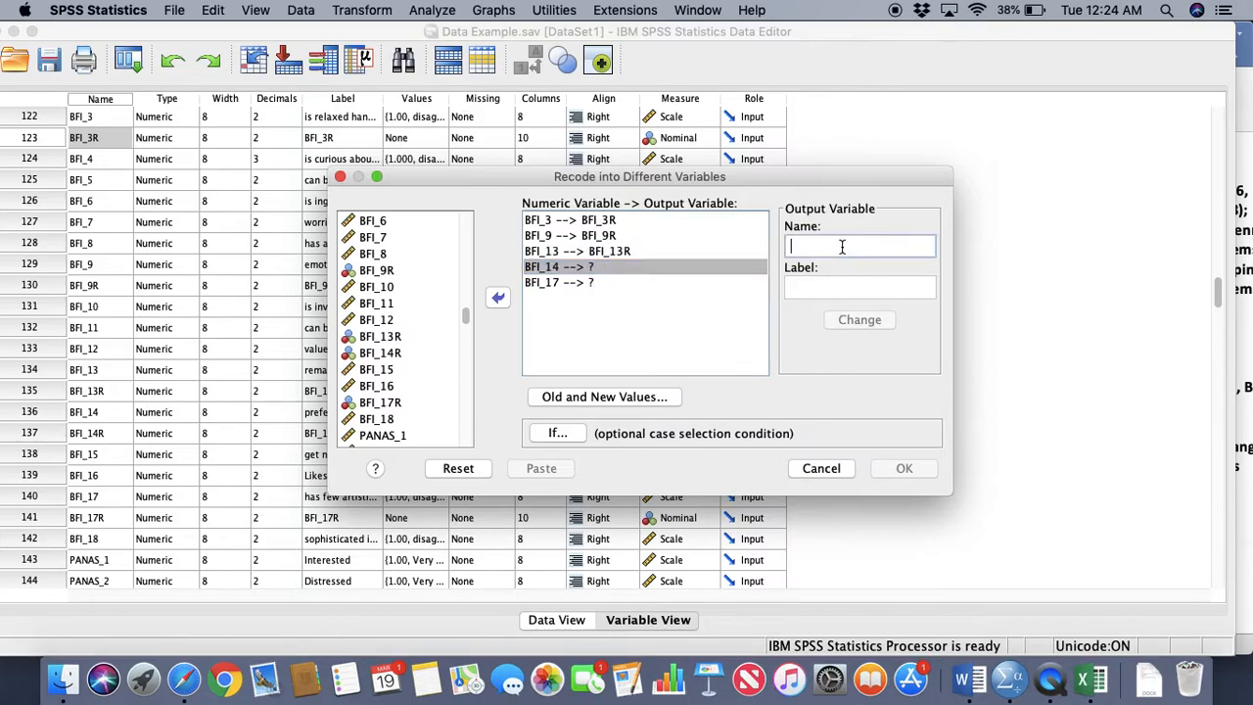
pyautogui.write('BFI')
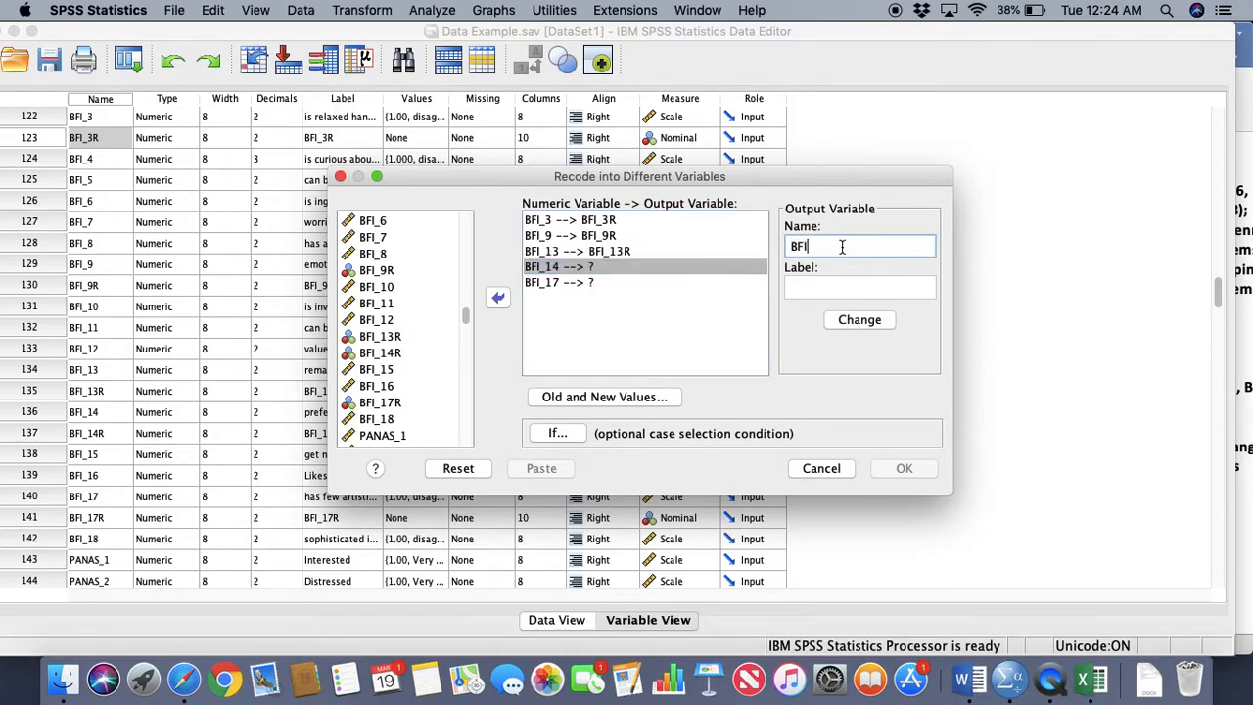
pyautogui.write('_14R')
pyautogui.moveTo(842, 247); pyautogui.dragTo(769, 252)
pyautogui.press('super+c')
pyautogui.click(804, 287)
pyautogui.press('super+v')
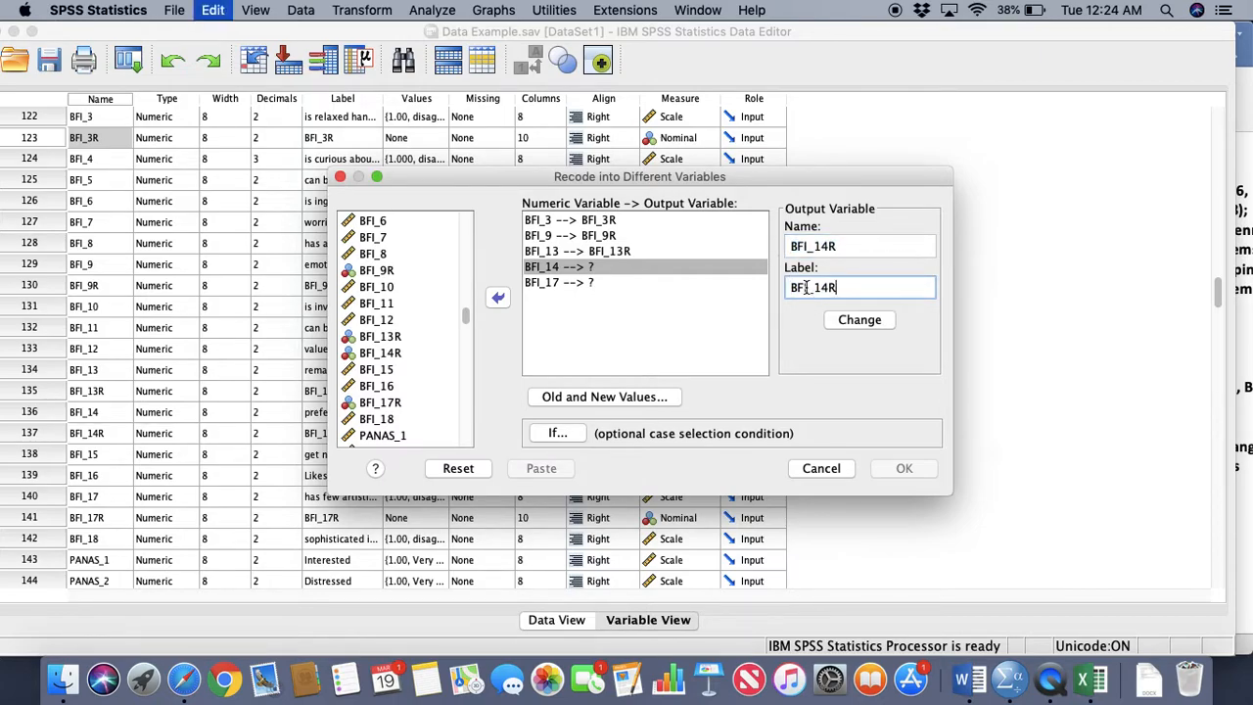
pyautogui.click(846, 319)
pyautogui.click(868, 372)
# Assign BFI_17 the output variable name BFI_17R with the label BFI_17R
pyautogui.click(609, 283)
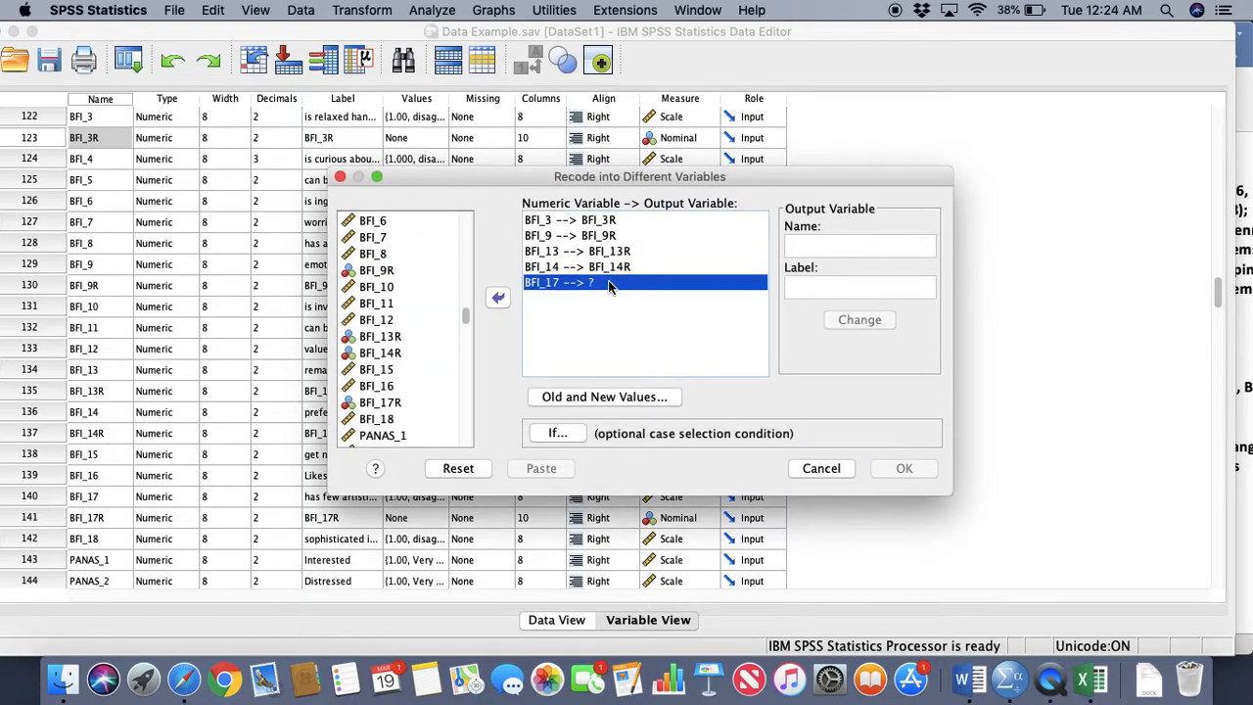
pyautogui.click(835, 248)
pyautogui.write('BFI')
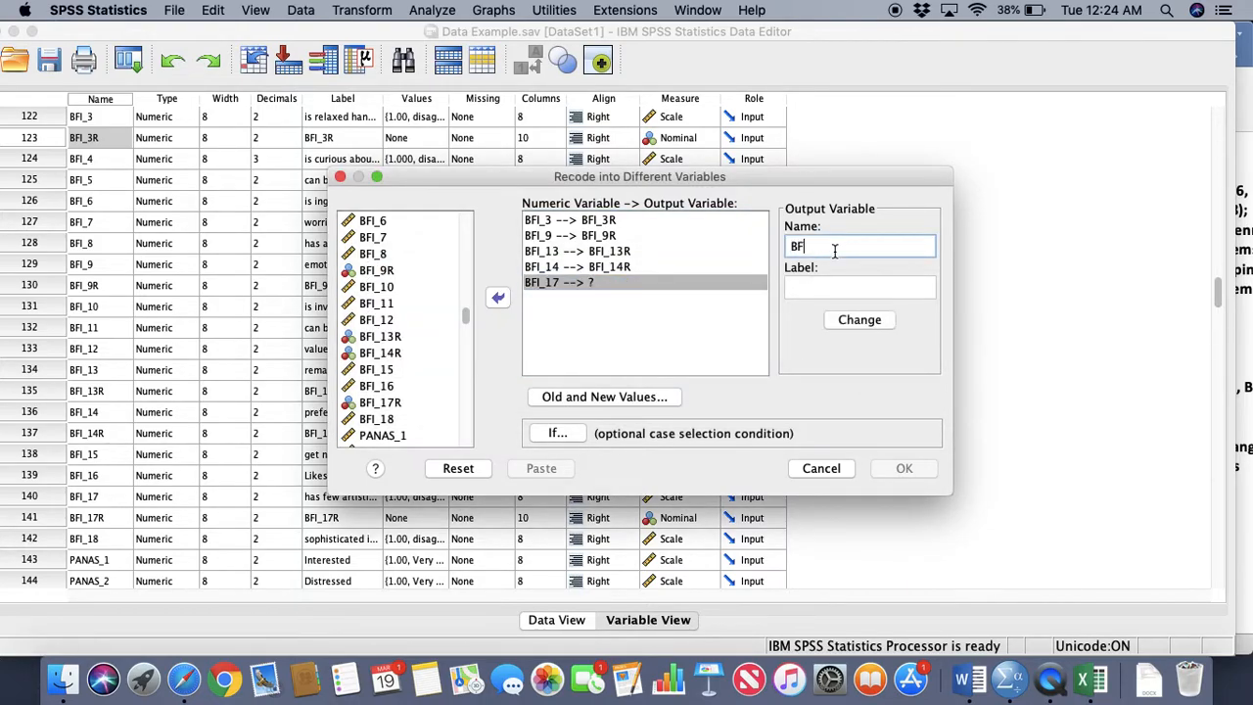
pyautogui.write('_17R')
pyautogui.moveTo(834, 249); pyautogui.dragTo(750, 244)
pyautogui.press('super+c')
pyautogui.click(807, 286)
pyautogui.press('super+v')
pyautogui.click(849, 331)
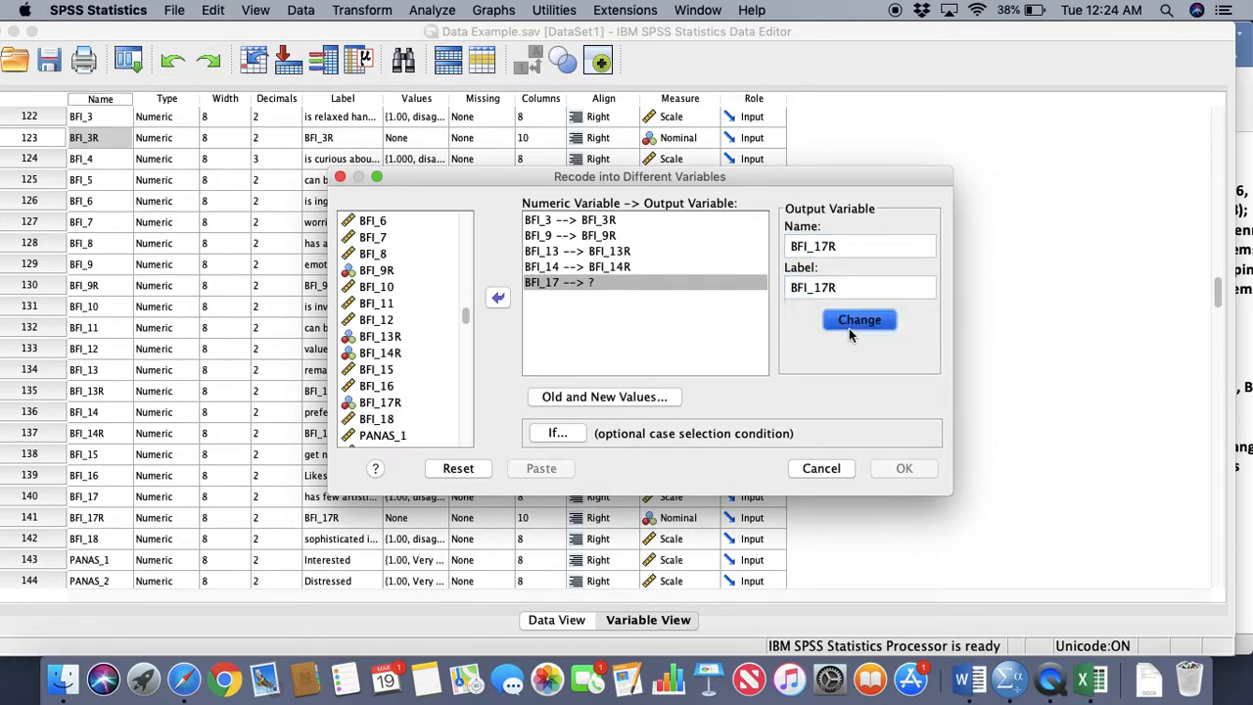
pyautogui.click(865, 380)
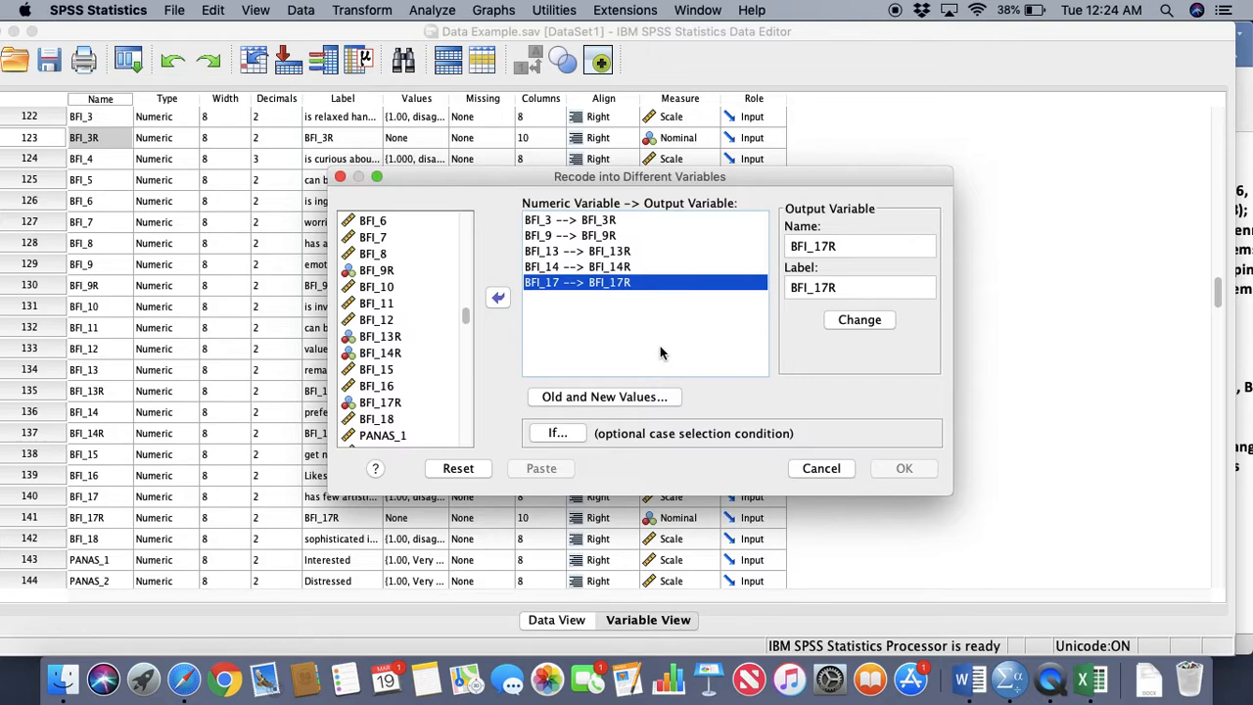
# Capture a screenshot of the Recode into Different Variables dialog and open its old and new value definitions
pyautogui.press('super+shift+4')
pyautogui.moveTo(333, 168); pyautogui.dragTo(952, 496)
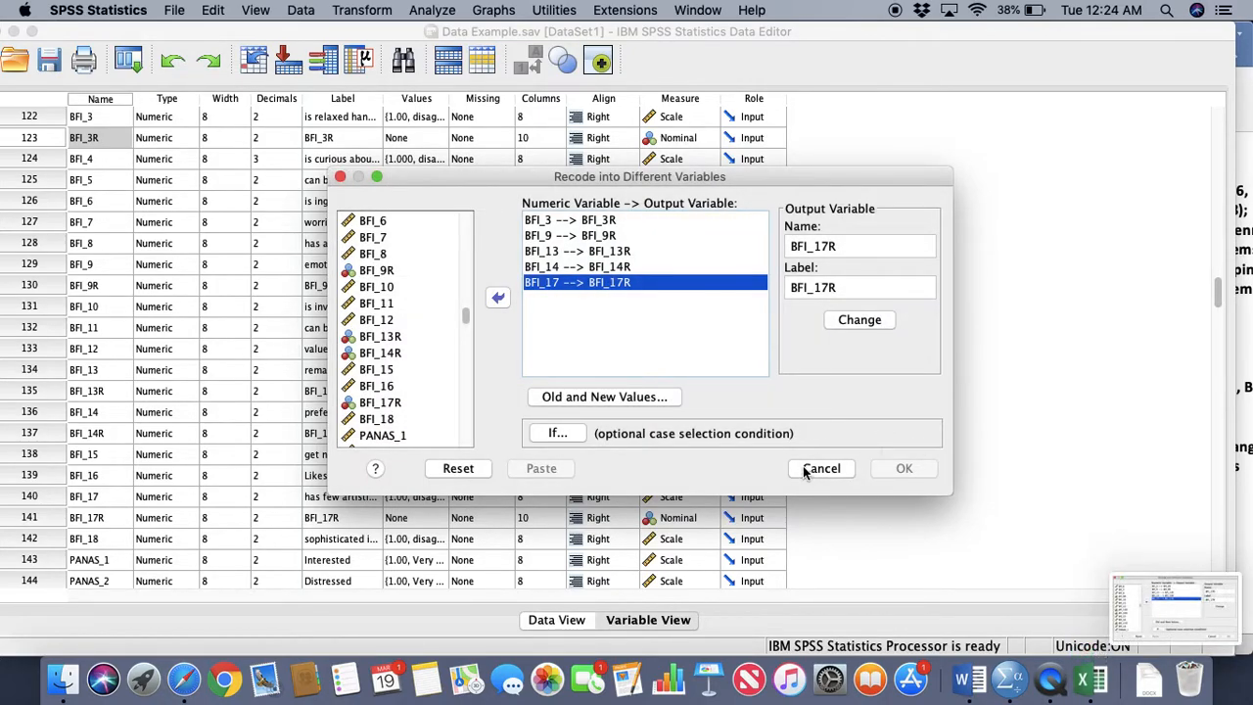
pyautogui.click(703, 266)
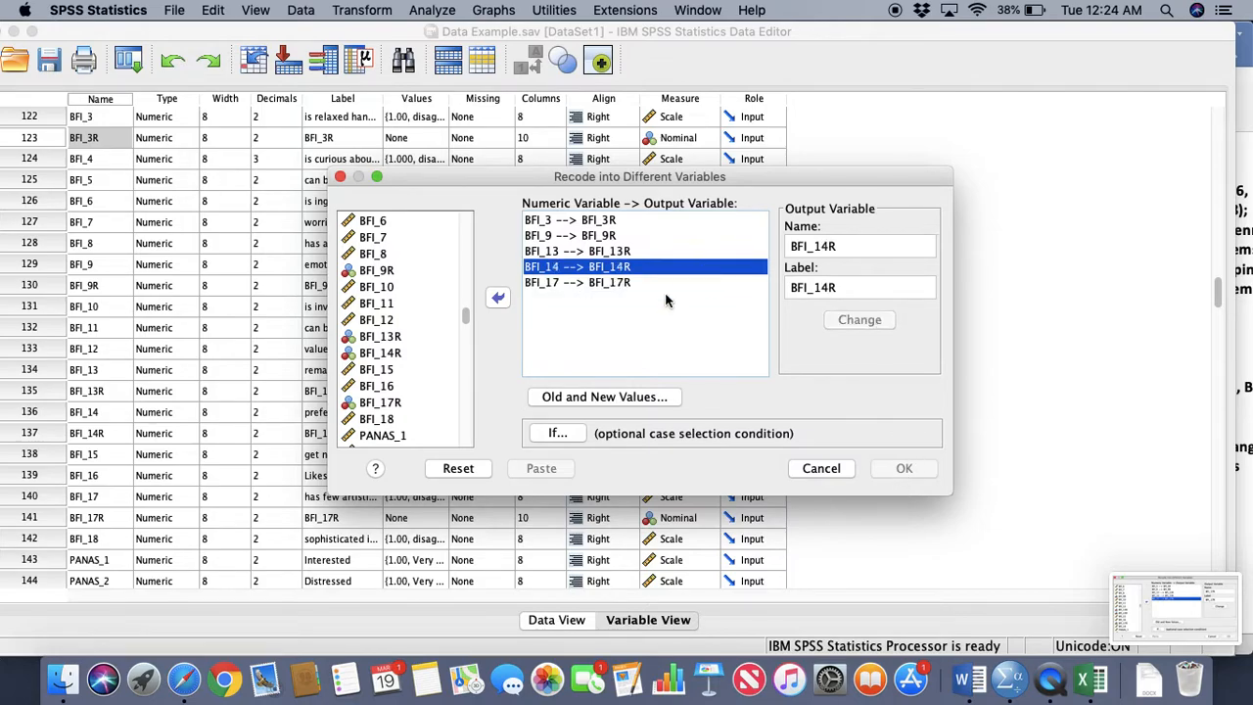
pyautogui.click(642, 398)
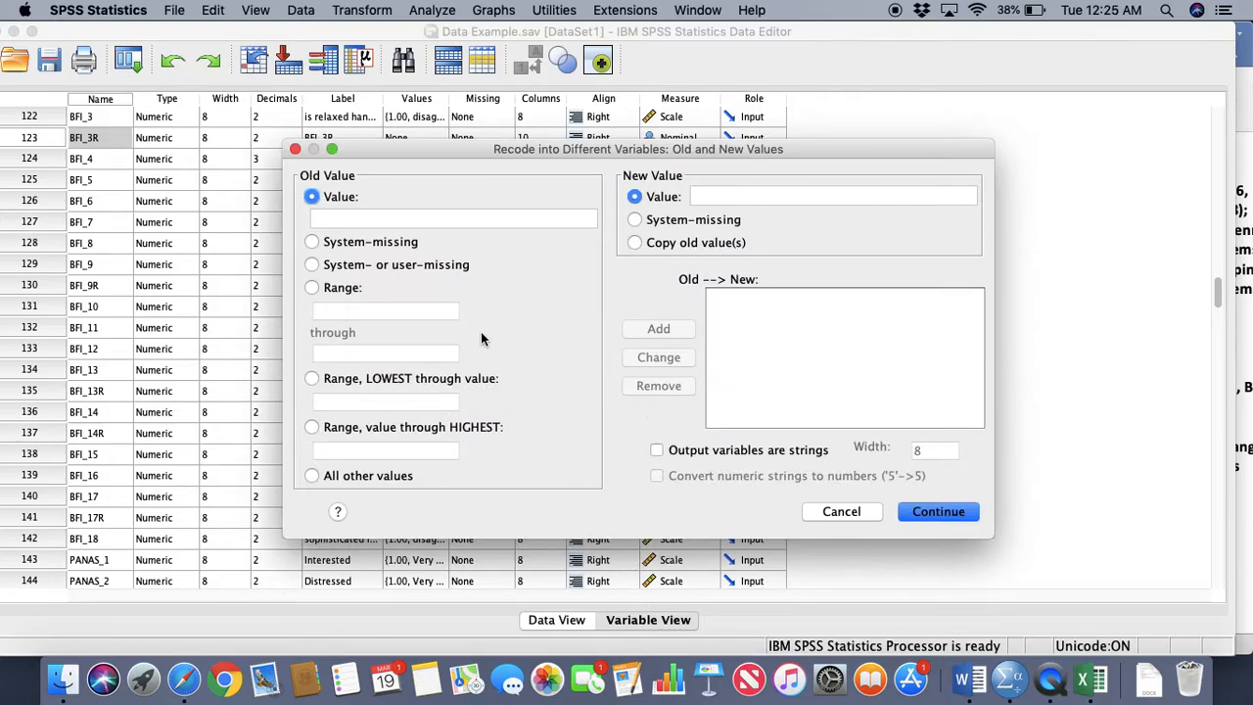
# Add a recode rule that maps old value 1 to new value 5
pyautogui.click(426, 236)
pyautogui.click(312, 196)
pyautogui.click(342, 220)
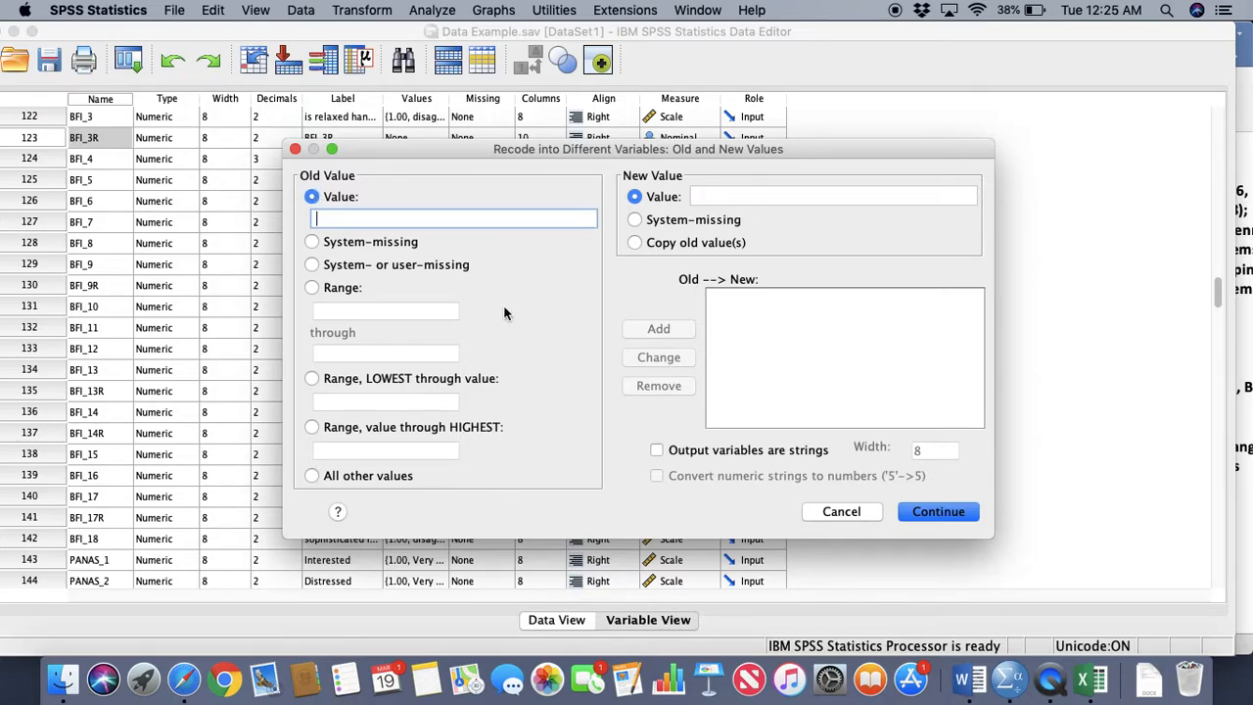
pyautogui.write('1')
pyautogui.press('Tab')
pyautogui.press('Tab')
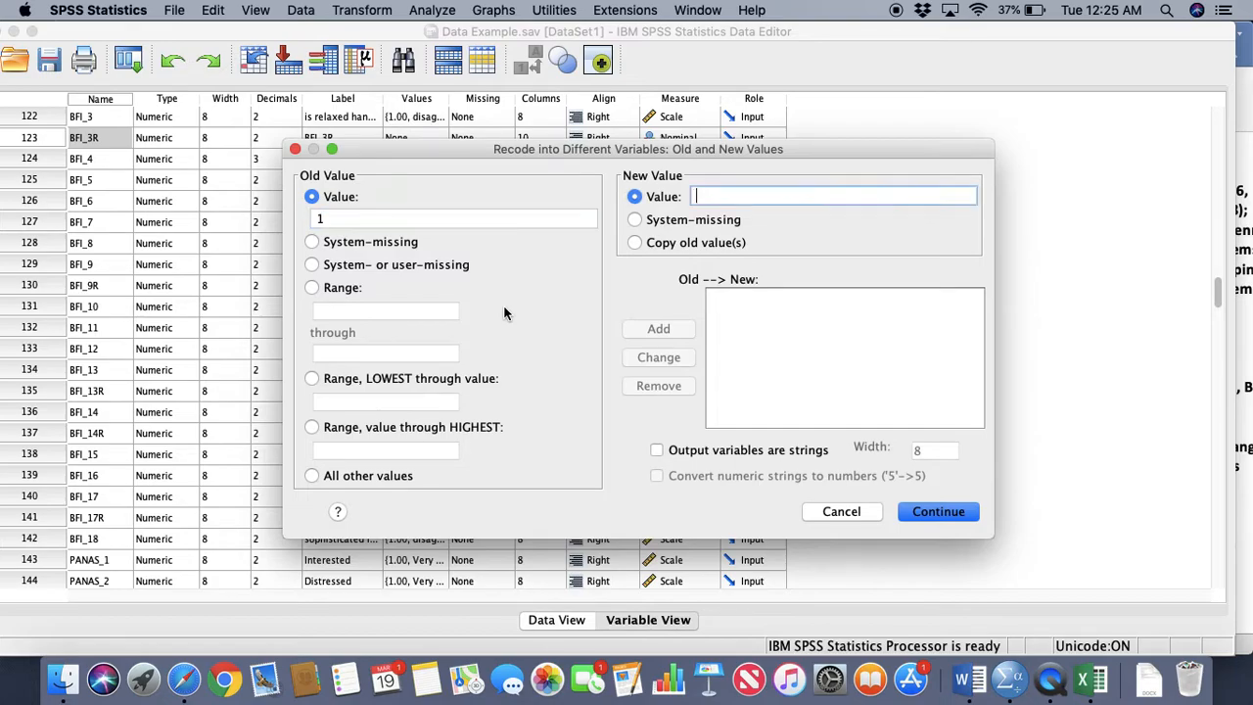
pyautogui.write('5')
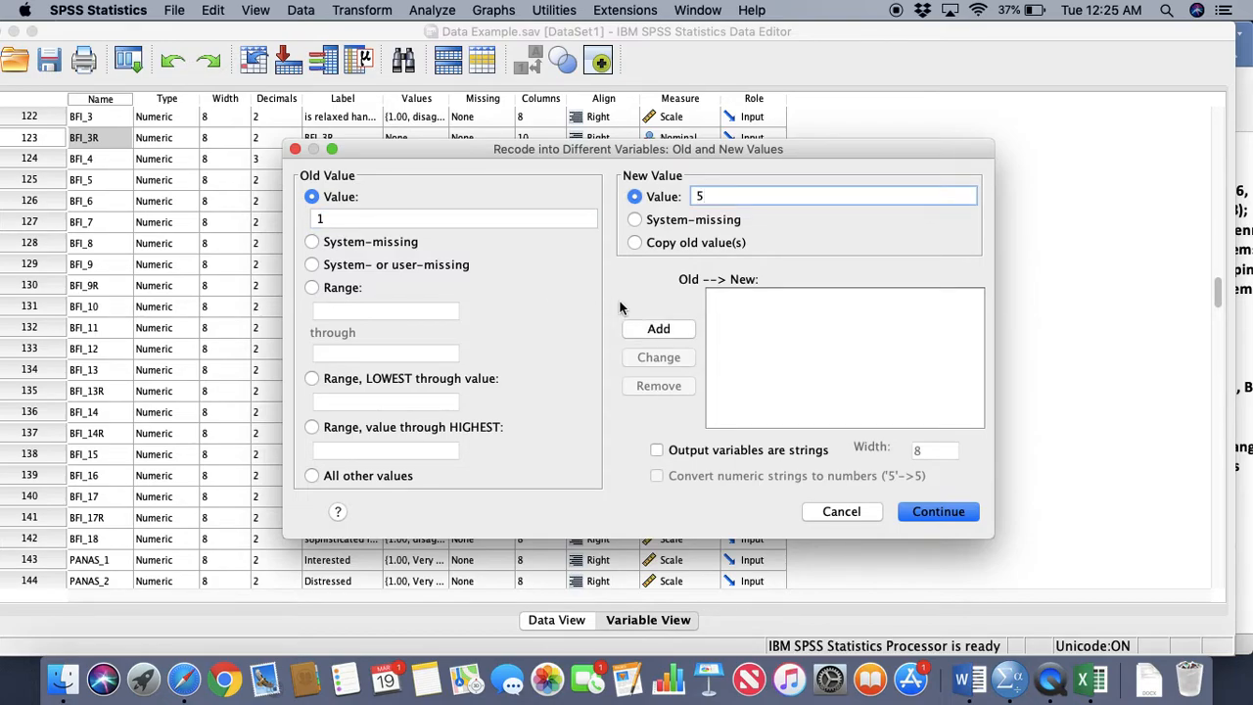
pyautogui.click(651, 328)
# Add a recode rule that maps old value 2 to new value 4
pyautogui.click(427, 219)
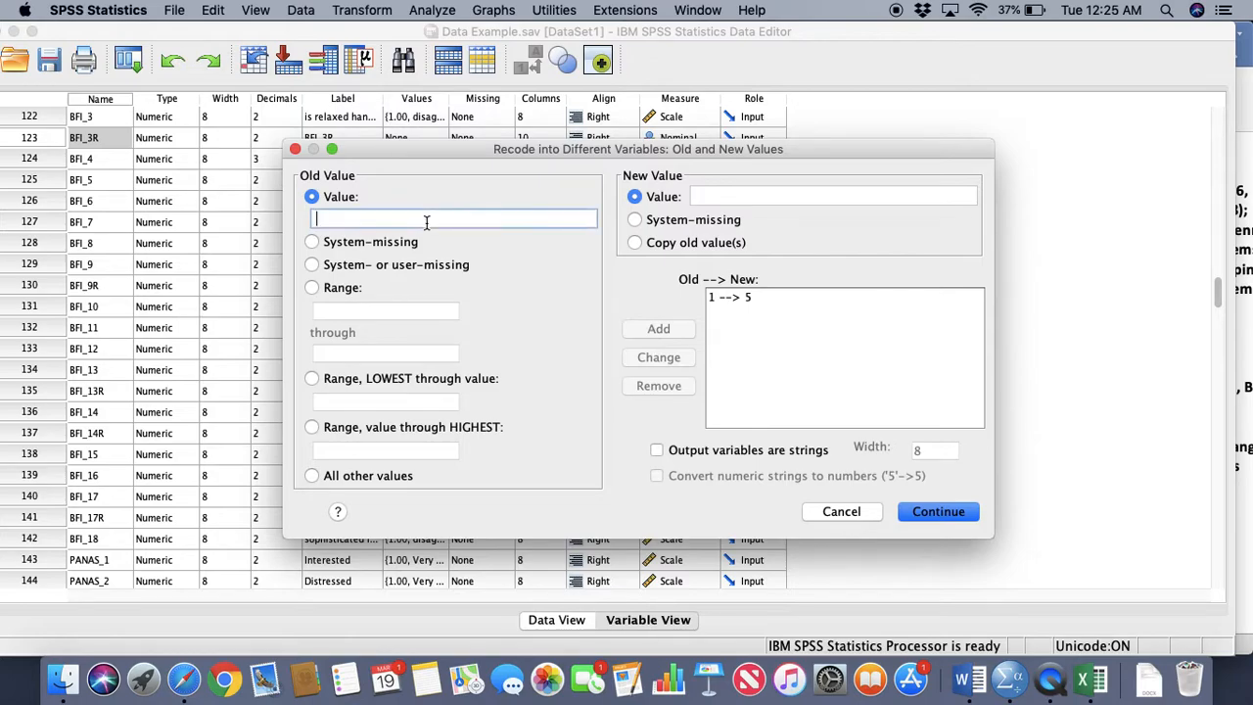
pyautogui.write('2')
pyautogui.press('Tab')
pyautogui.press('Tab')
pyautogui.write('4')
pyautogui.click(659, 330)
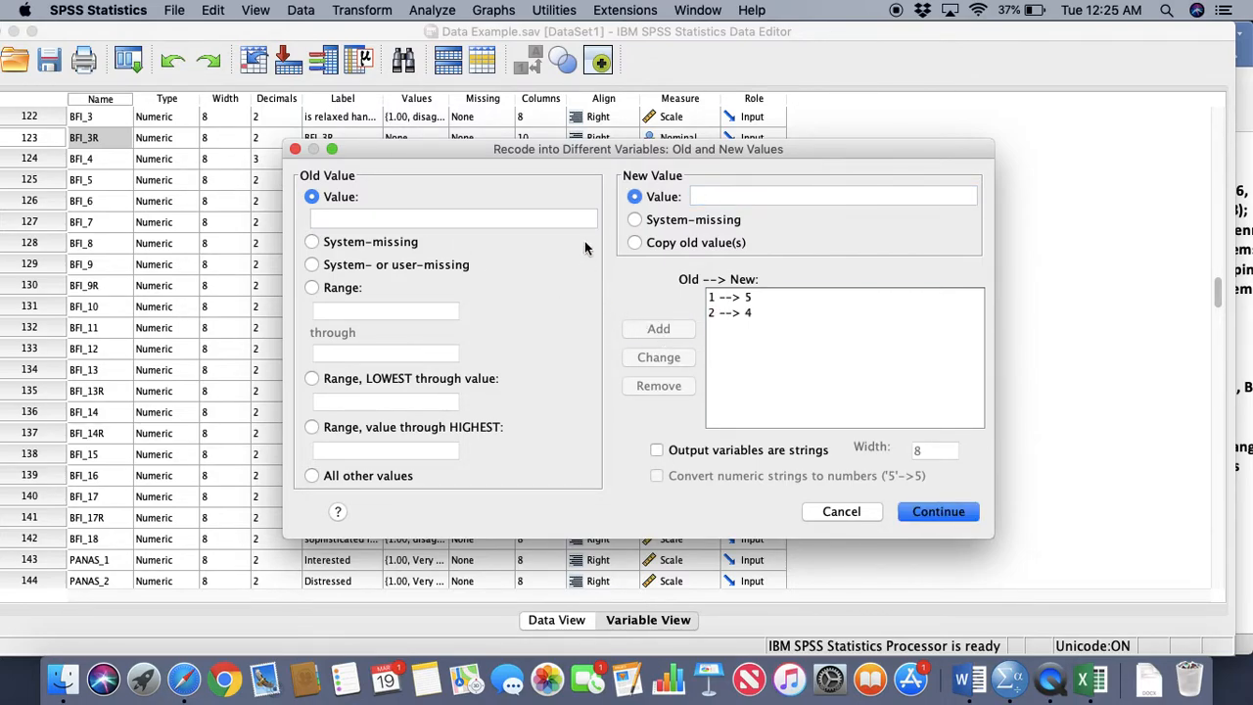
# Add a recode rule that maps old value 3 to new value 3
pyautogui.click(576, 219)
pyautogui.press('Tab')
pyautogui.press('Tab')
pyautogui.write('3')
pyautogui.click(657, 330)
# Add a recode rule that maps old value 4 to new value 2
pyautogui.click(456, 218)
pyautogui.write('4')
pyautogui.press('Tab')
pyautogui.press('Tab')
pyautogui.write('2')
pyautogui.click(675, 328)
# Add a recode rule that maps old value 5 to new value 1
pyautogui.click(404, 220)
pyautogui.press('Tab')
pyautogui.press('Tab')
pyautogui.write('1')
pyautogui.click(659, 330)
# Capture a screenshot of the Old and New Values dialog and accept the five recode rules
pyautogui.press('super+shift+4')
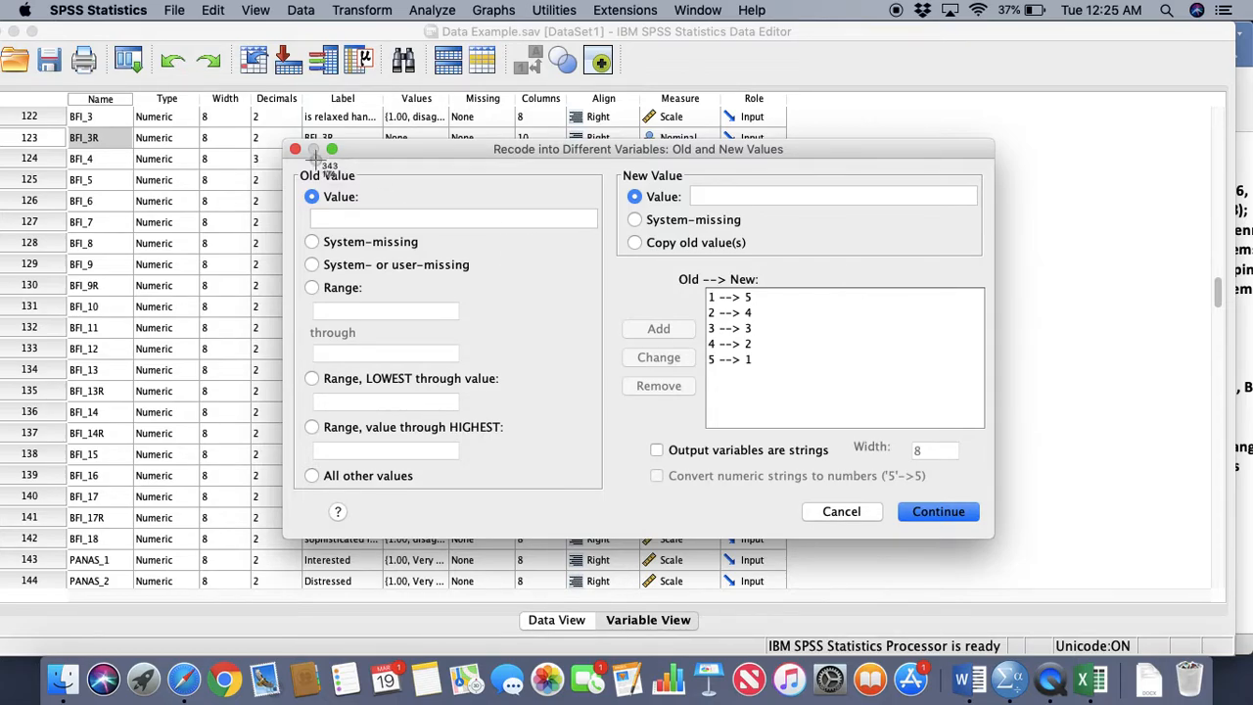
pyautogui.moveTo(291, 145); pyautogui.dragTo(982, 537)
pyautogui.click(969, 523)
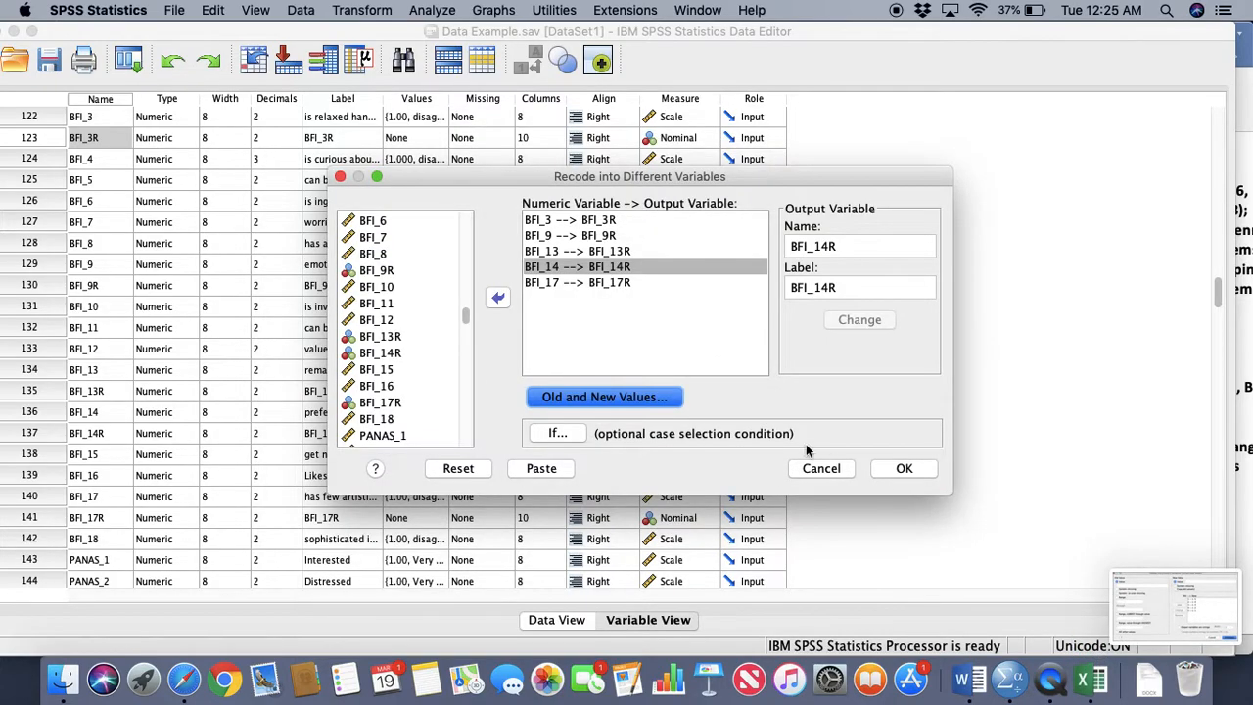
# Run the recode of the five BFI items and minimize the output viewer
pyautogui.click(682, 267)
pyautogui.click(914, 471)
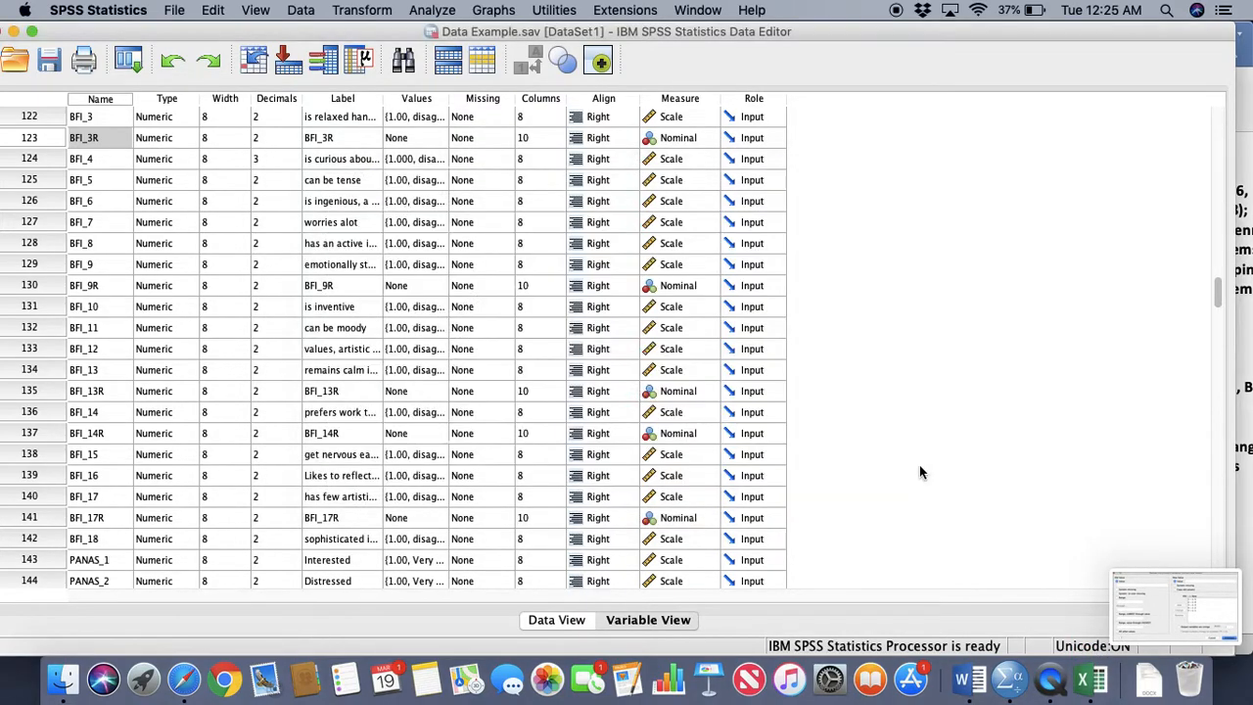
pyautogui.click(519, 181)
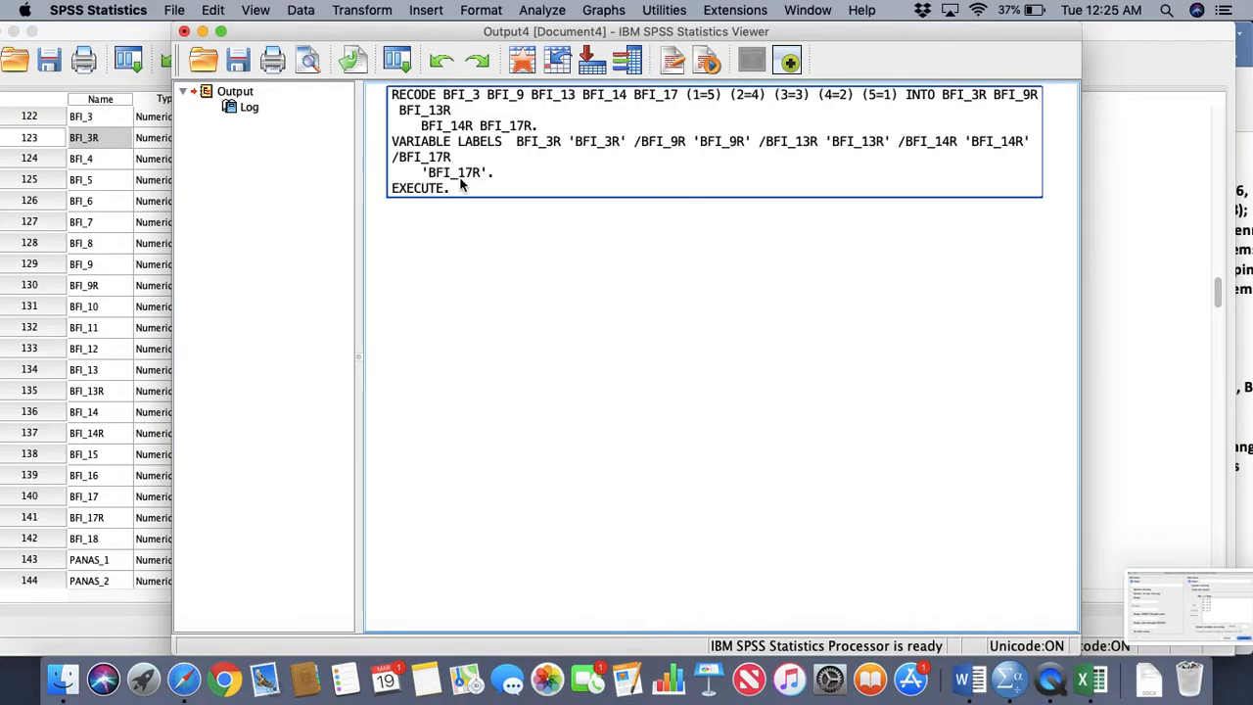
pyautogui.click(201, 32)
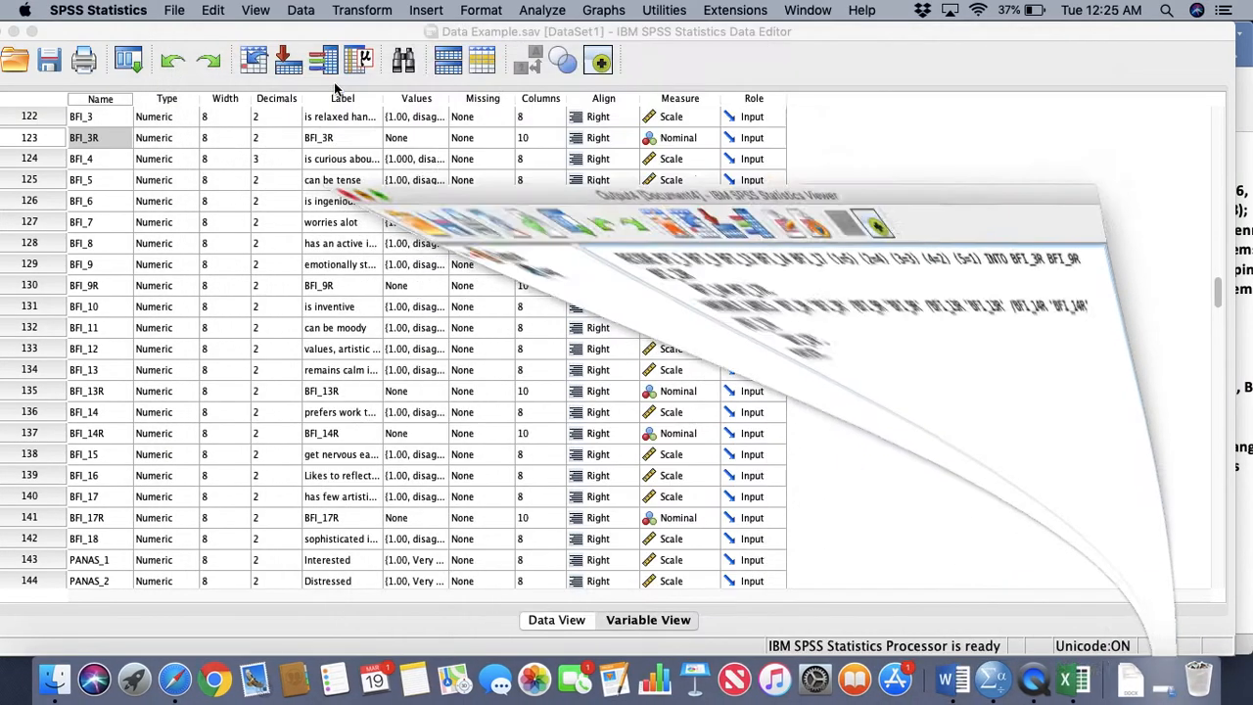
# Move the data editor aside, dismiss Excel's file access request and template gallery, and reposition the SPSS Lecture 2 Word document to expose the desktop screenshots
pyautogui.moveTo(909, 31); pyautogui.dragTo(3, 9)
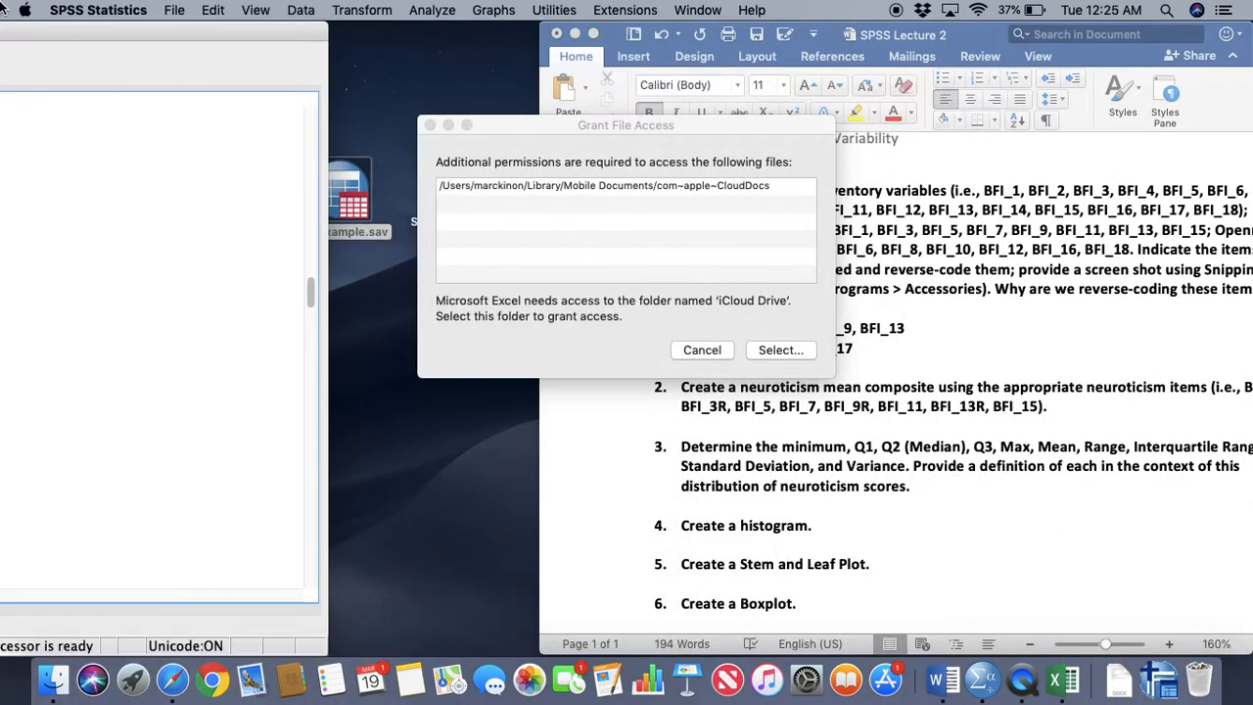
pyautogui.click(716, 349)
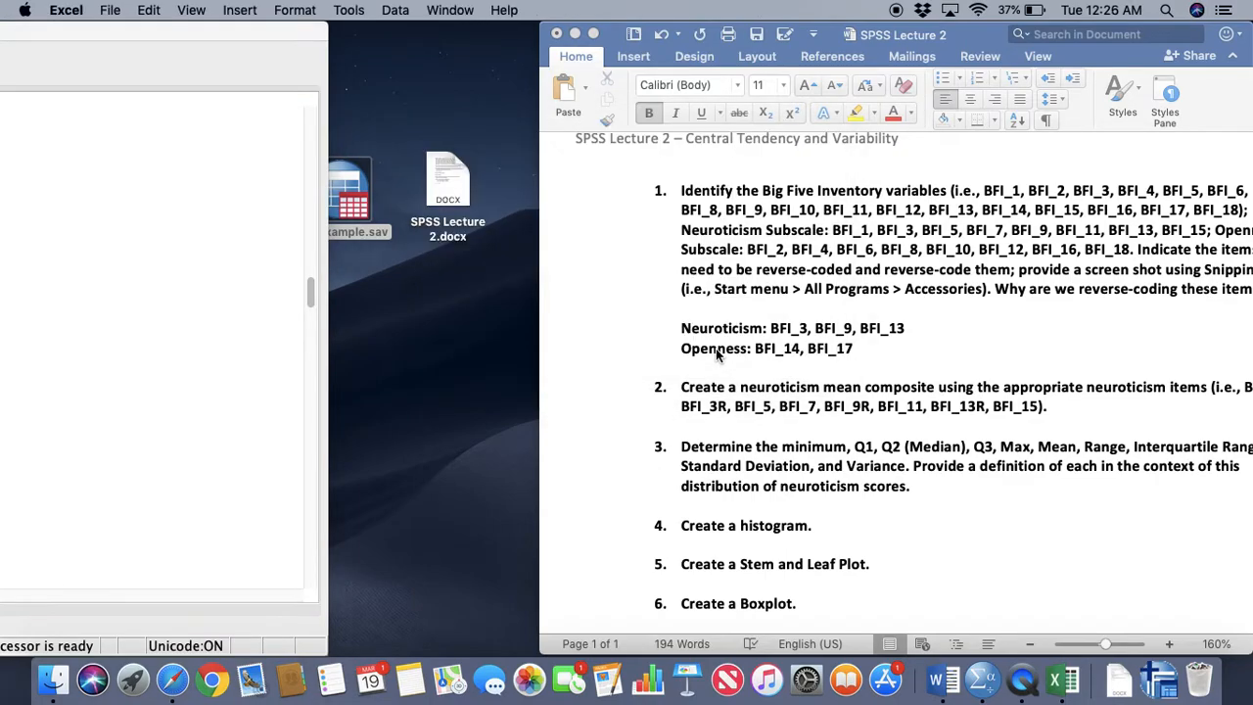
pyautogui.click(1061, 683)
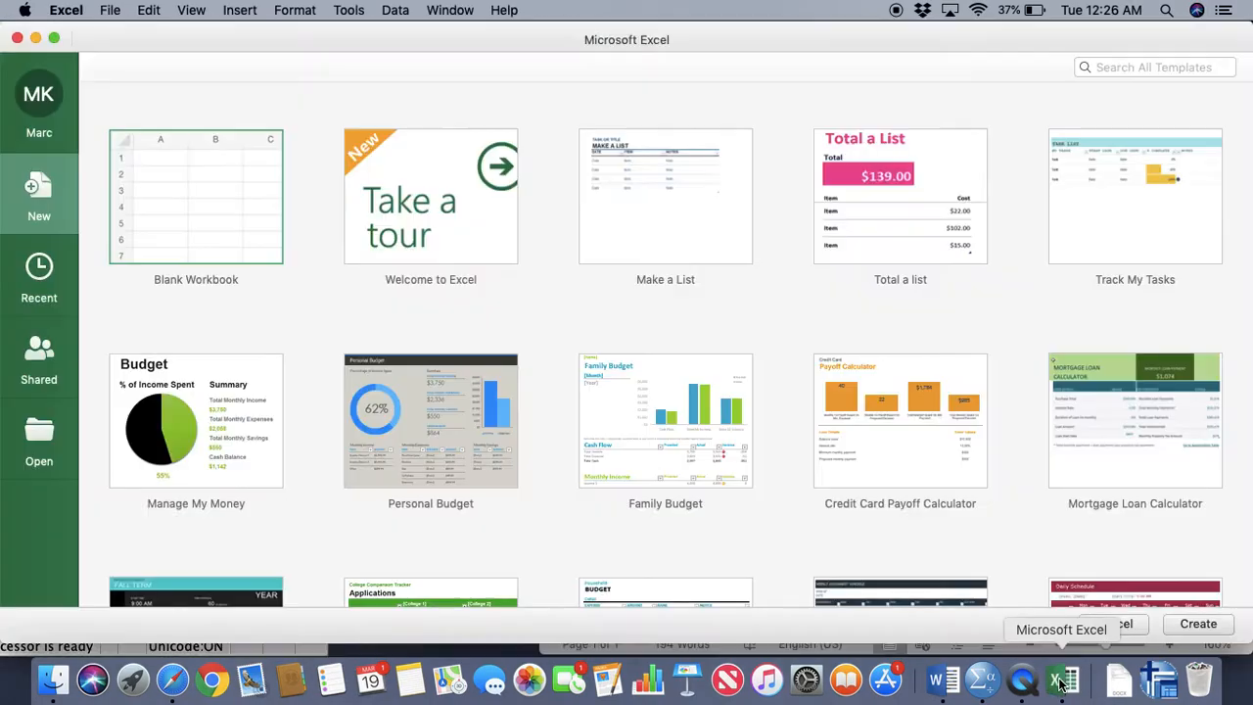
pyautogui.click(17, 37)
pyautogui.moveTo(963, 36); pyautogui.dragTo(424, 36)
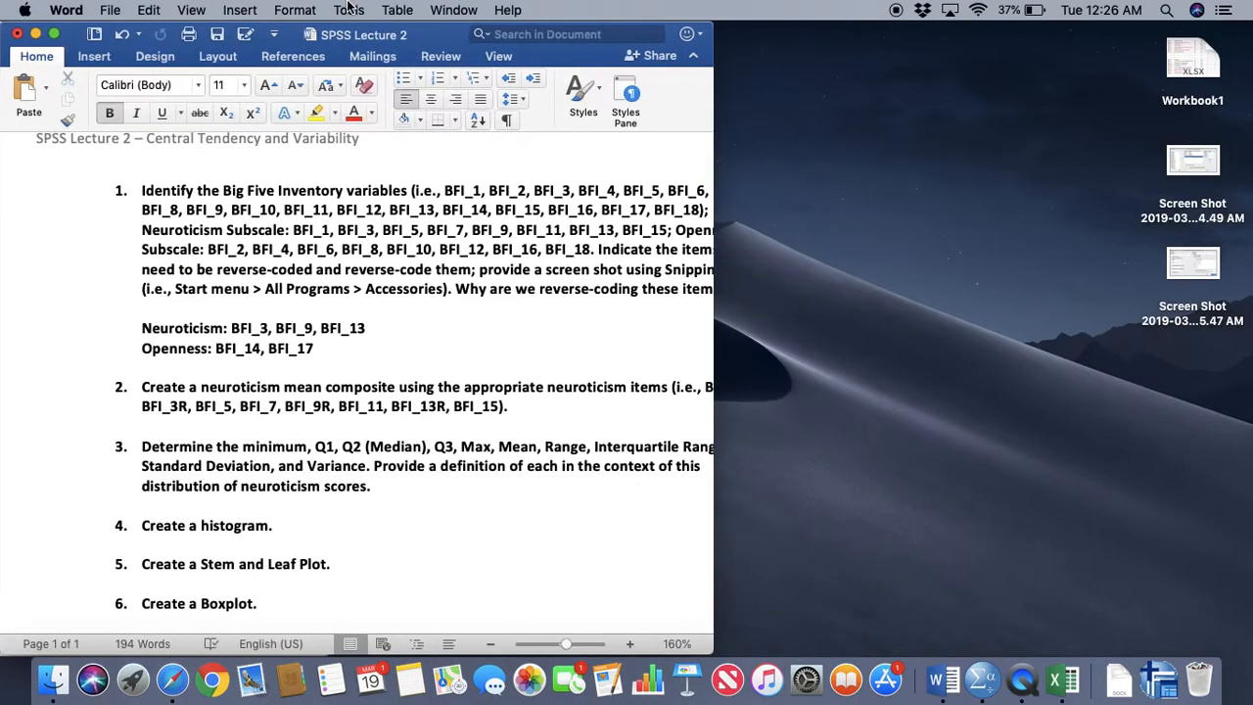
# Insert the first desktop screenshot, showing the variable list, below the Openness answer under question 1 and shrink it to fit the page
pyautogui.click(1197, 159)
pyautogui.press('super+c')
pyautogui.click(440, 348)
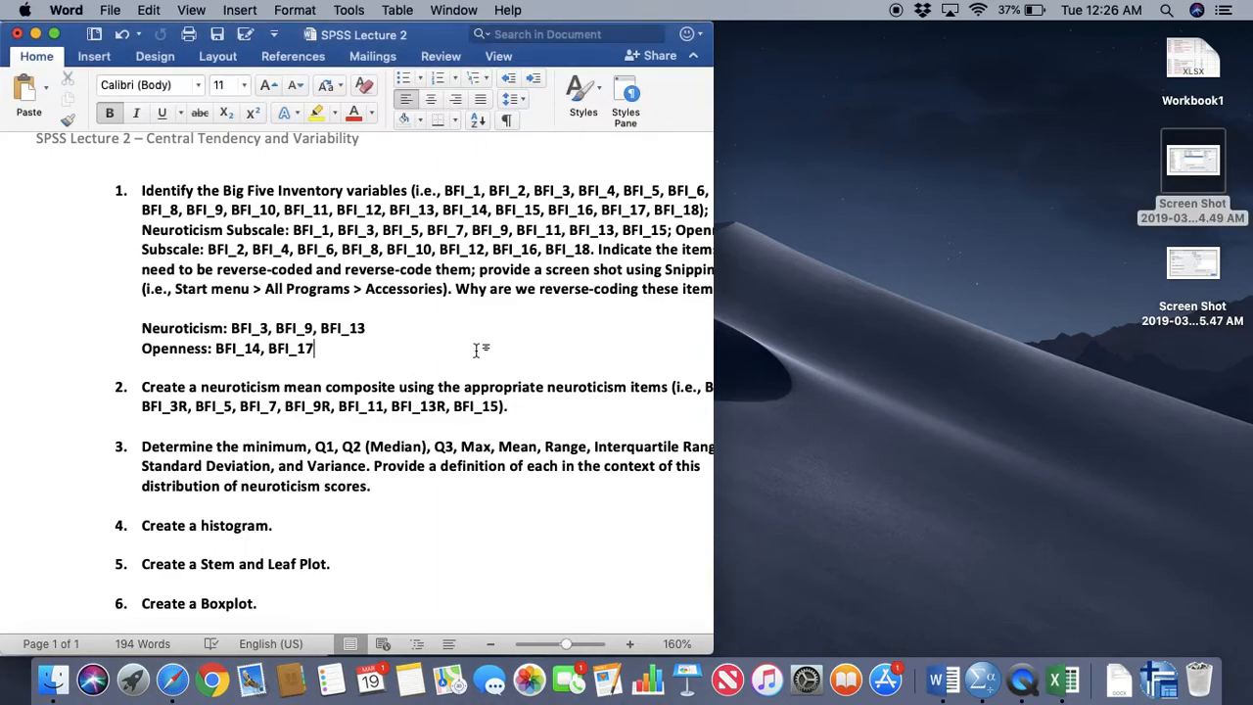
pyautogui.press('Return')
pyautogui.press('Return')
pyautogui.press('super+v')
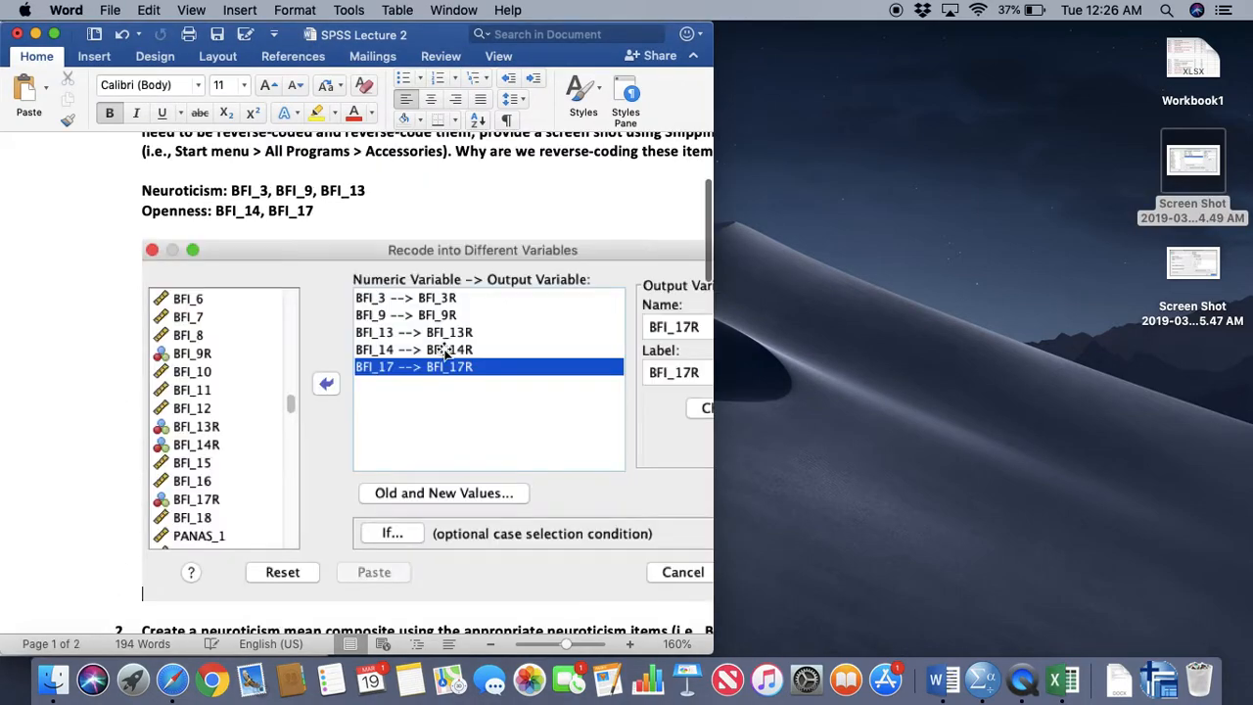
pyautogui.click(383, 331)
pyautogui.moveTo(137, 251); pyautogui.dragTo(328, 340)
# Insert the second desktop screenshot, showing the old and new values, below the first image and shrink it to a similar width
pyautogui.click(1193, 262)
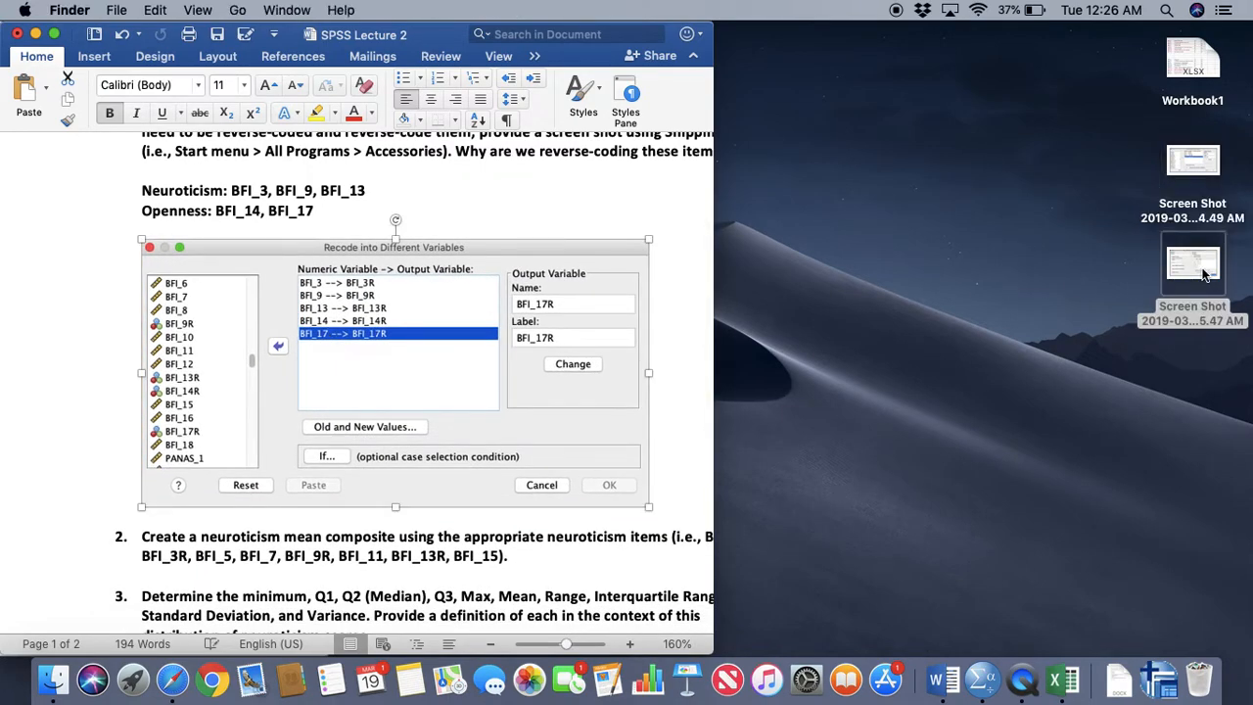
pyautogui.press('super+c')
pyautogui.click(674, 406)
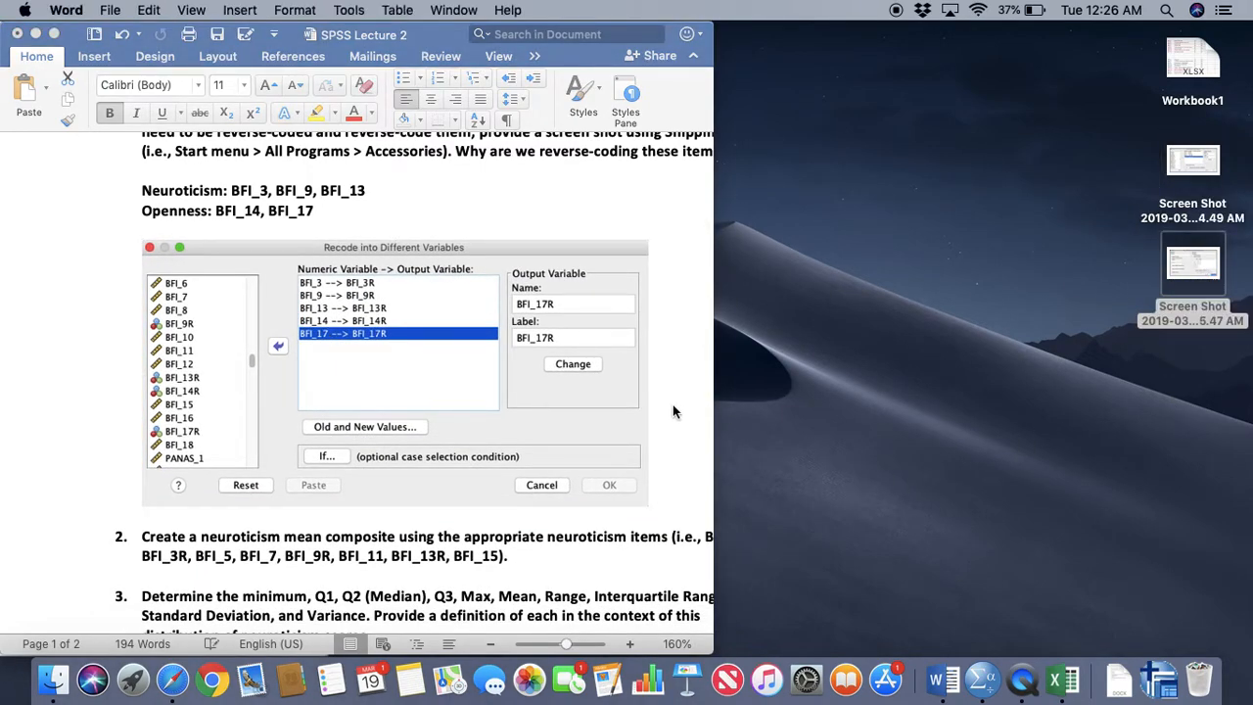
pyautogui.click(693, 431)
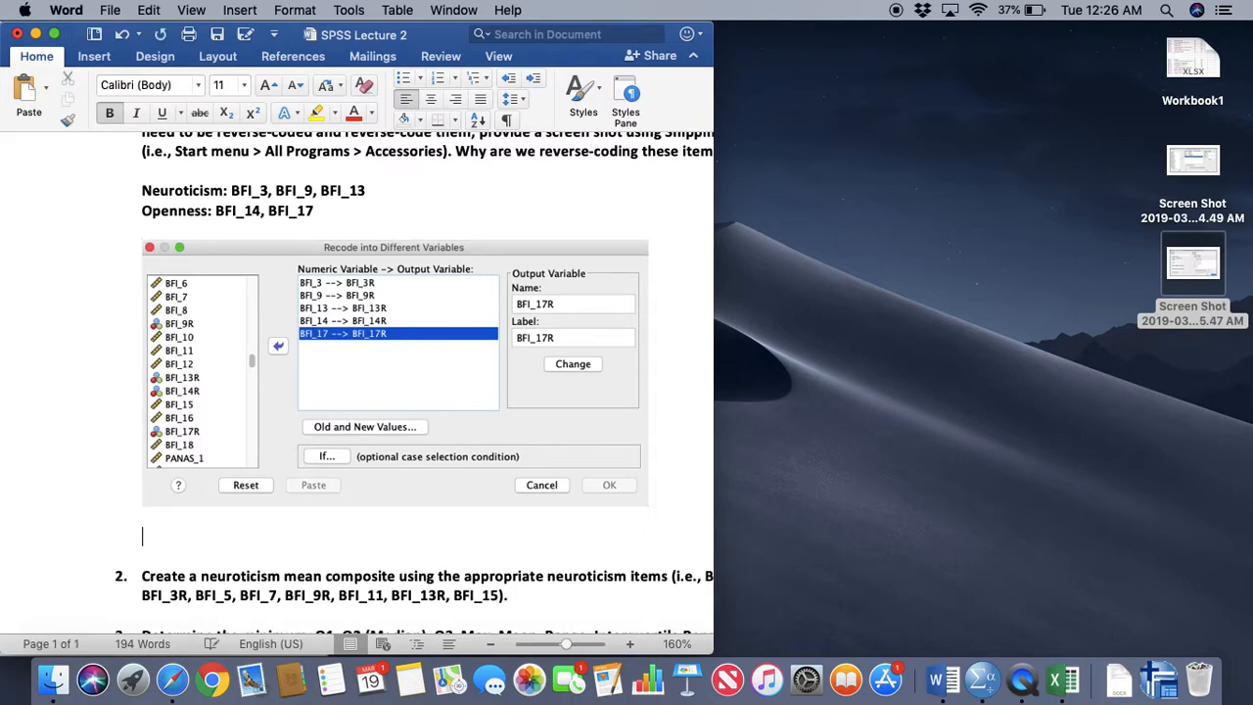
pyautogui.press('super+v')
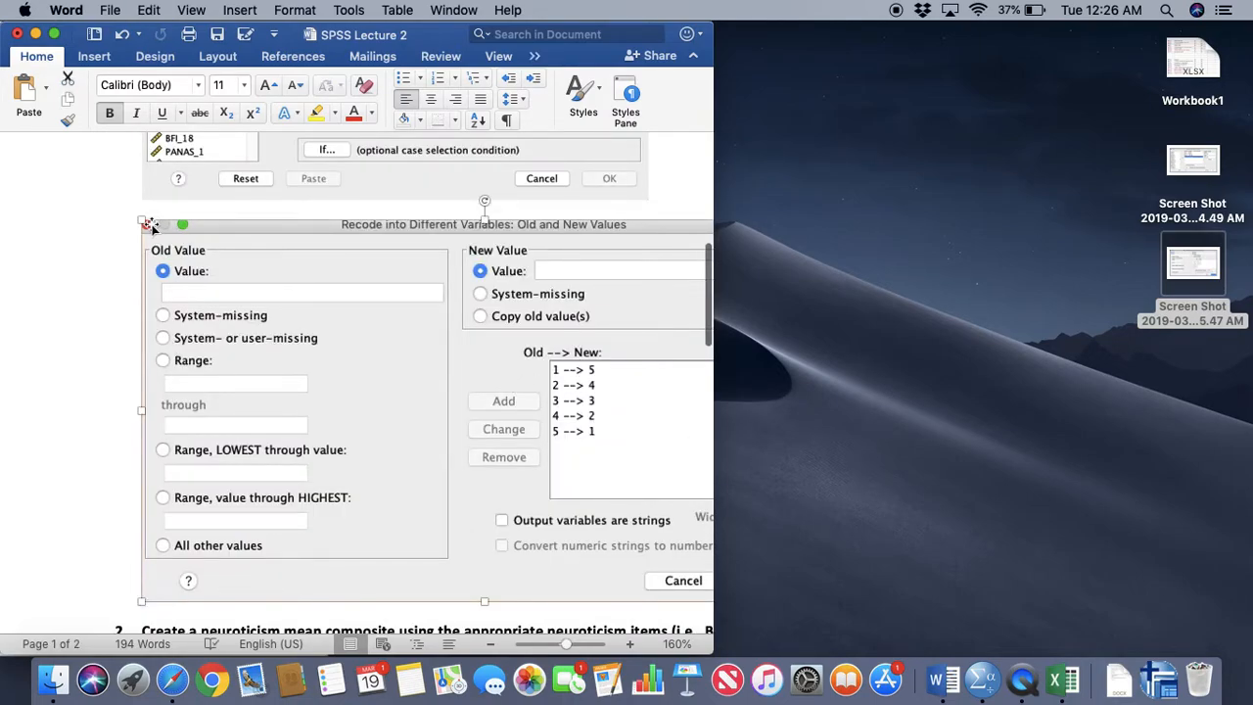
pyautogui.moveTo(147, 226); pyautogui.dragTo(149, 331)
# Color the Neuroticism and Openness answer lines red and expand the Word document to full screen
pyautogui.scroll(8, 431, 333)
pyautogui.scroll(2, 431, 333)
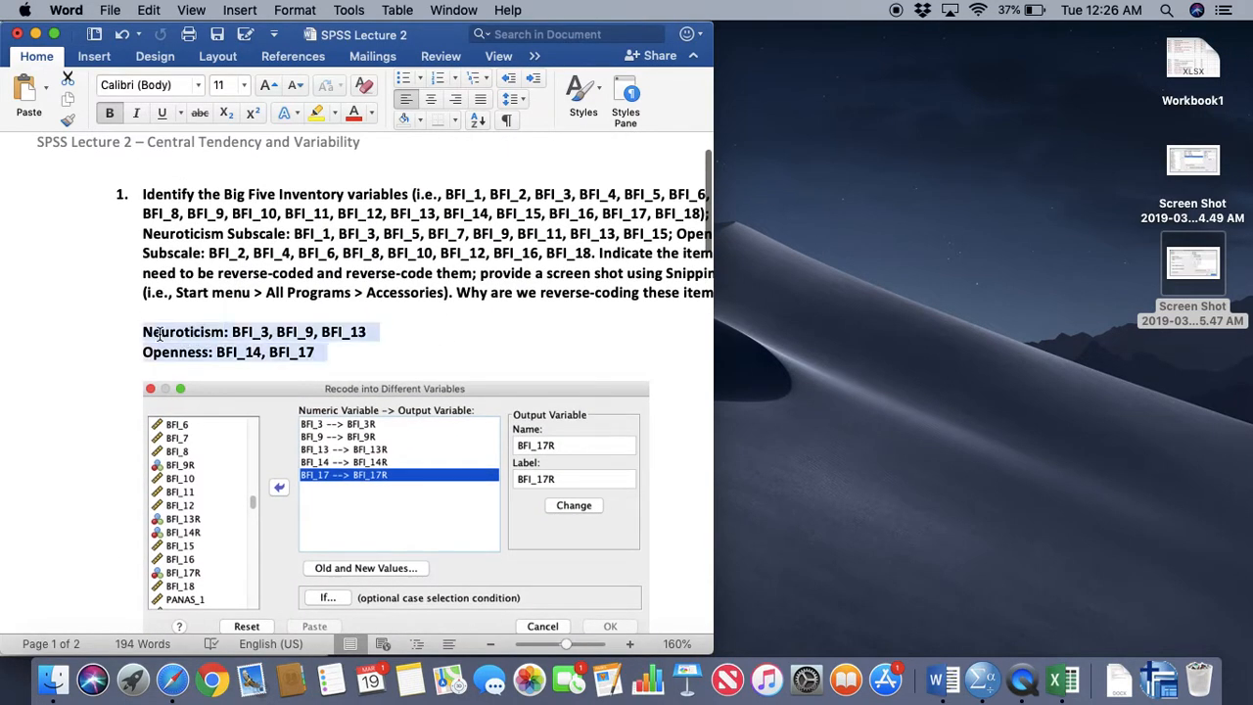
pyautogui.click(354, 113)
pyautogui.click(55, 34)
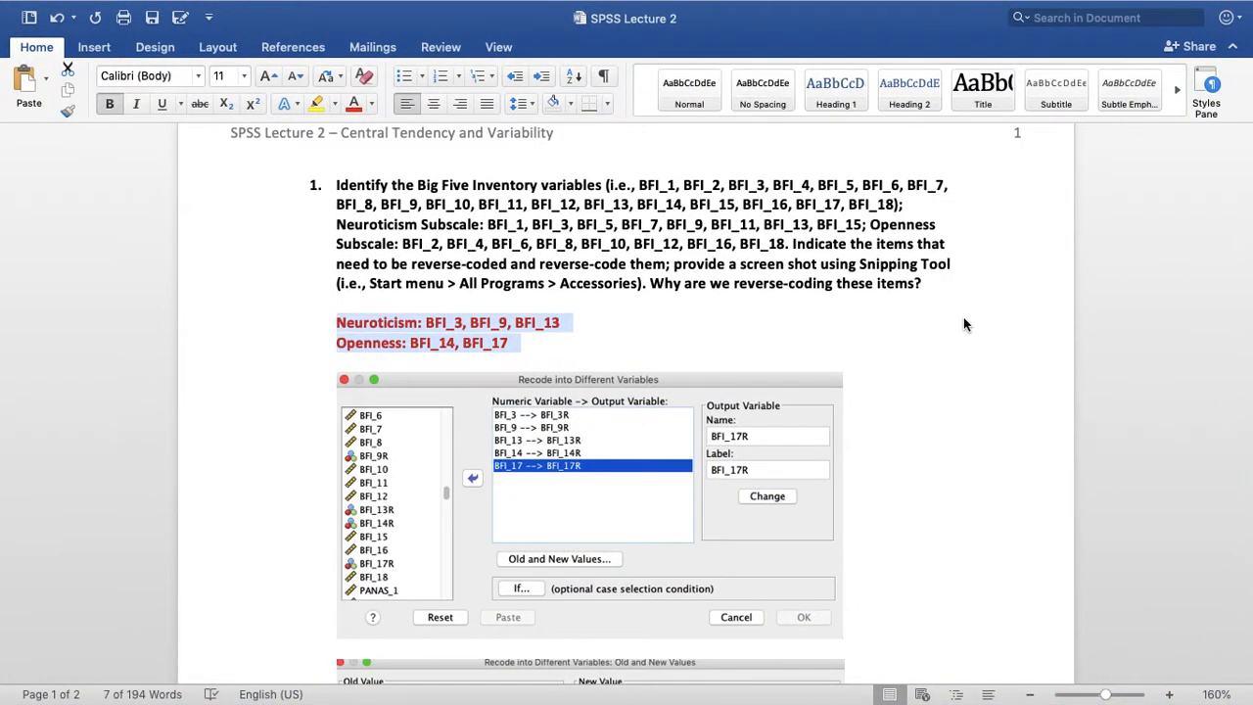
# Below the second screenshot, start the explanation with "We reverse coded the noted variables, to ensure"
pyautogui.scroll(-3, 964, 317)
pyautogui.scroll(-1, 963, 317)
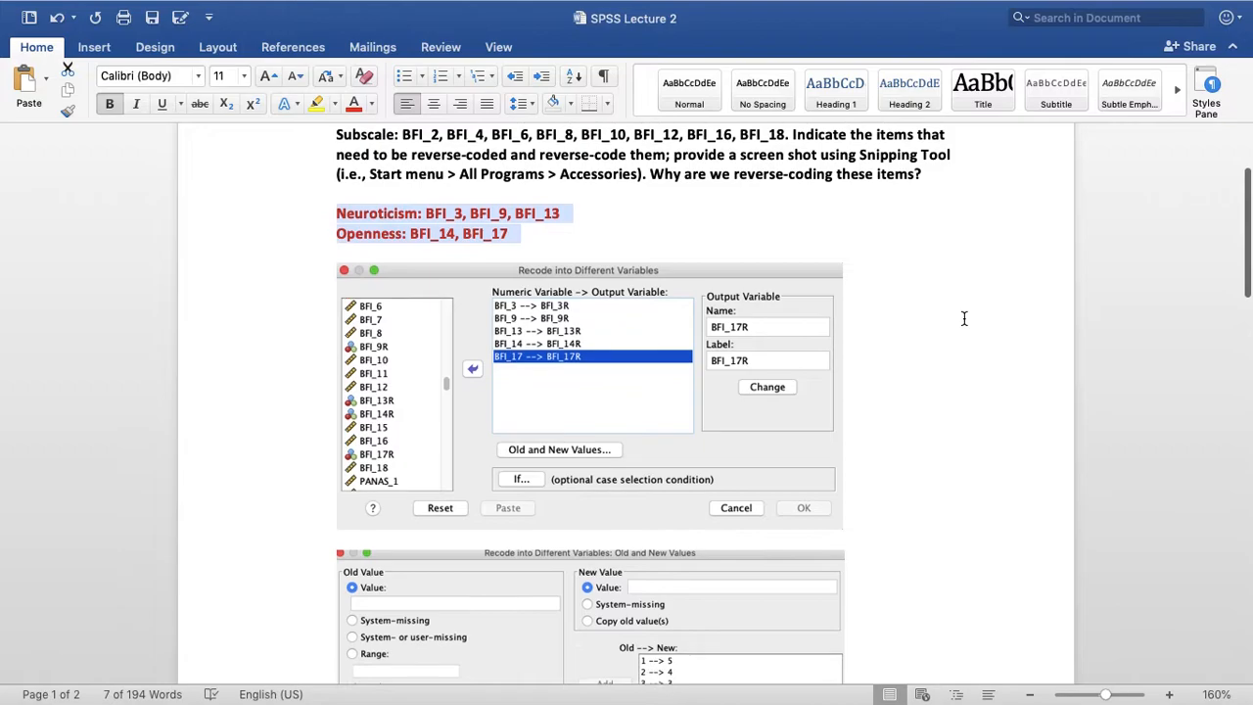
pyautogui.scroll(-2, 963, 317)
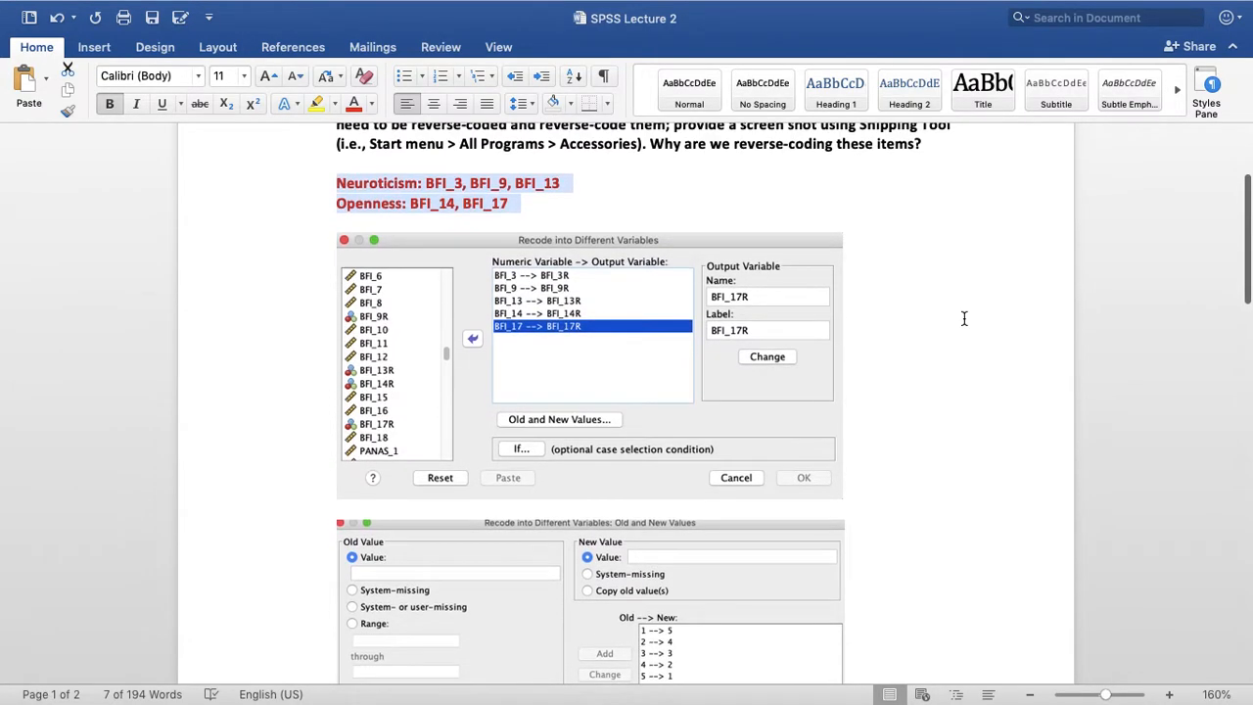
pyautogui.scroll(-12, 963, 317)
pyautogui.click(886, 364)
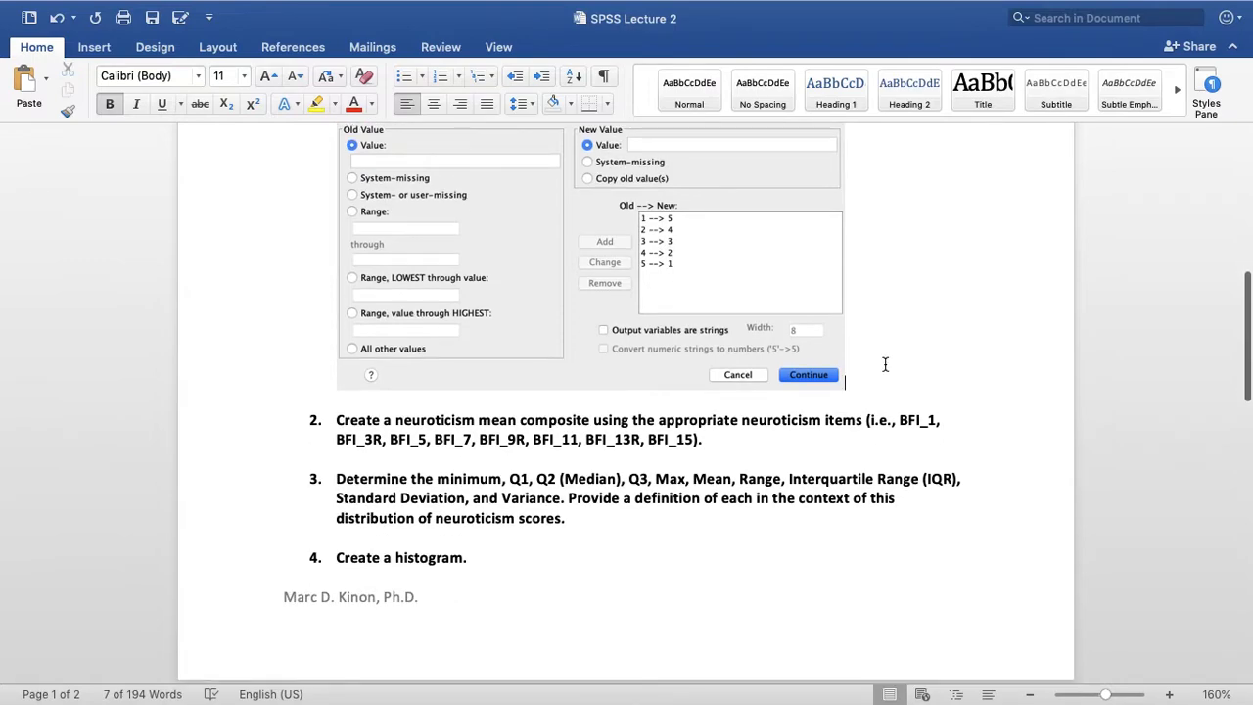
pyautogui.press('Return')
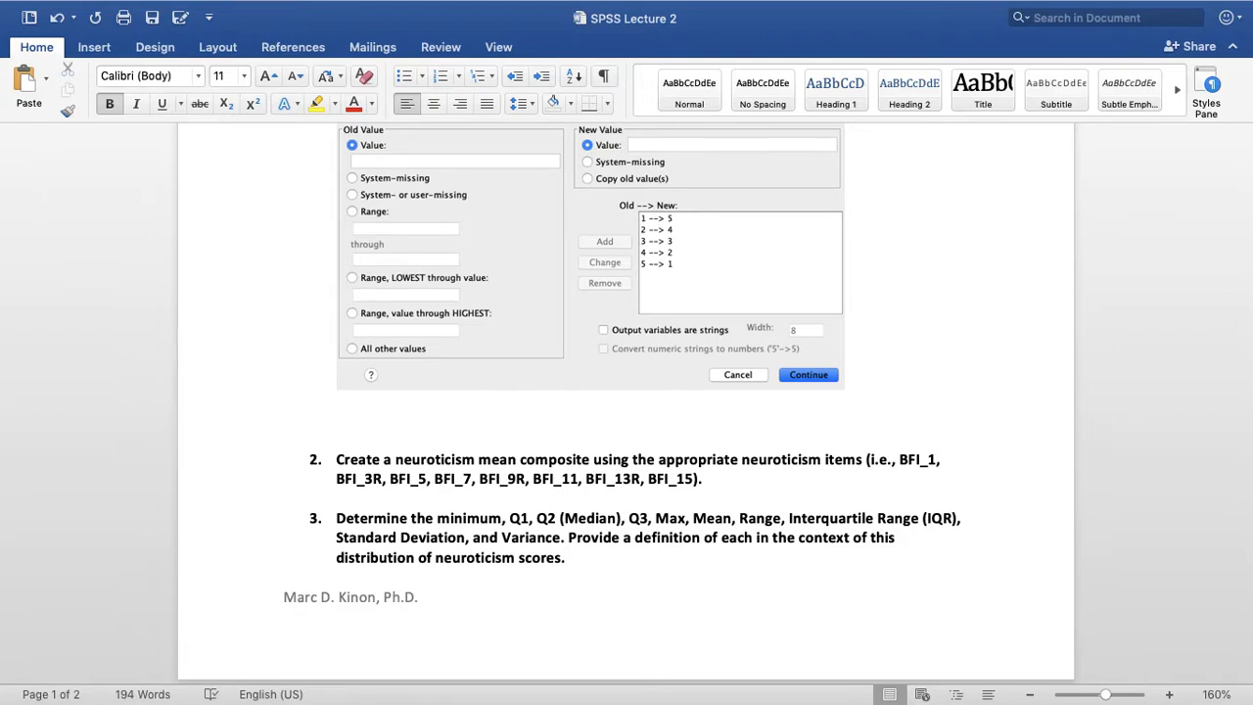
pyautogui.write('We reverse code')
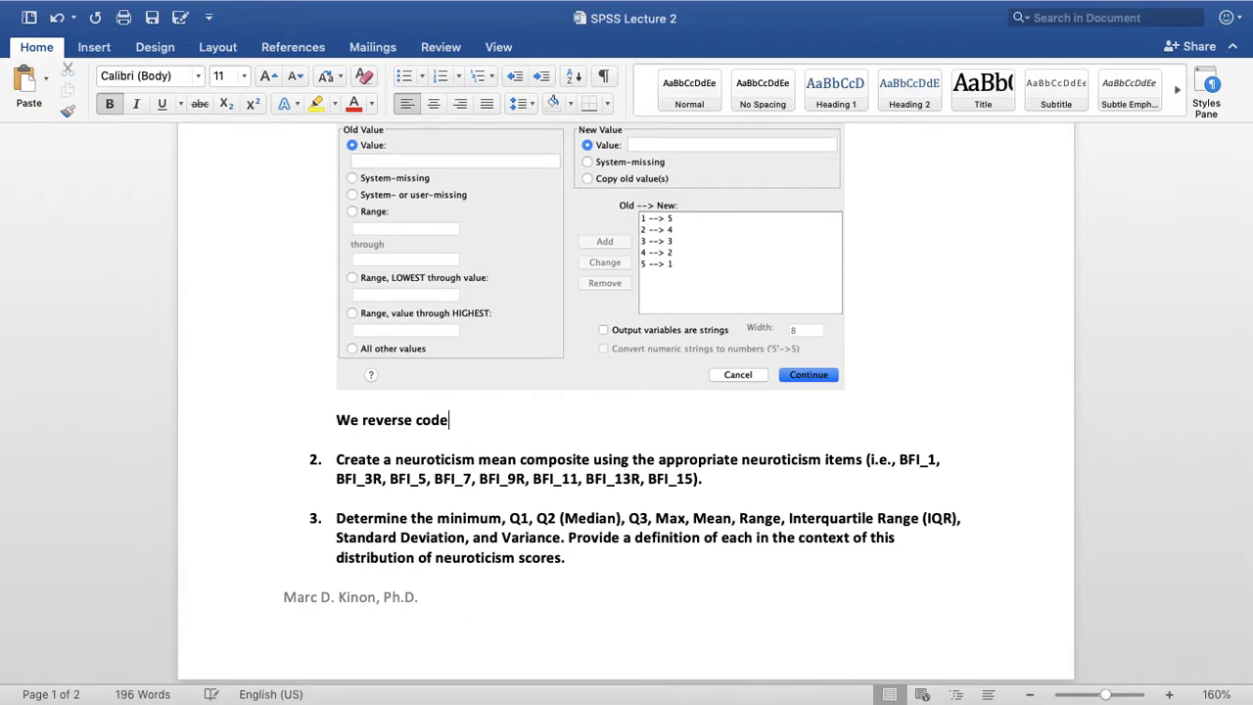
pyautogui.write('d the noted variable')
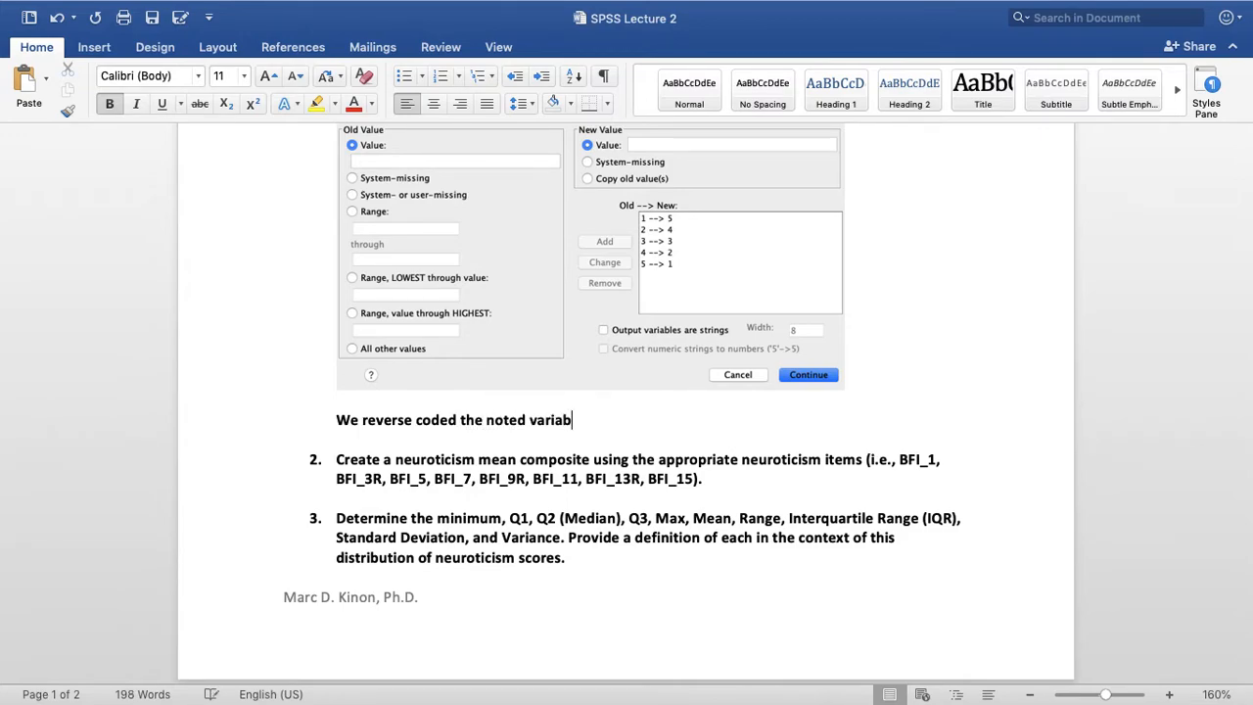
pyautogui.press('BackSpace')
pyautogui.write('les , to ensure ')
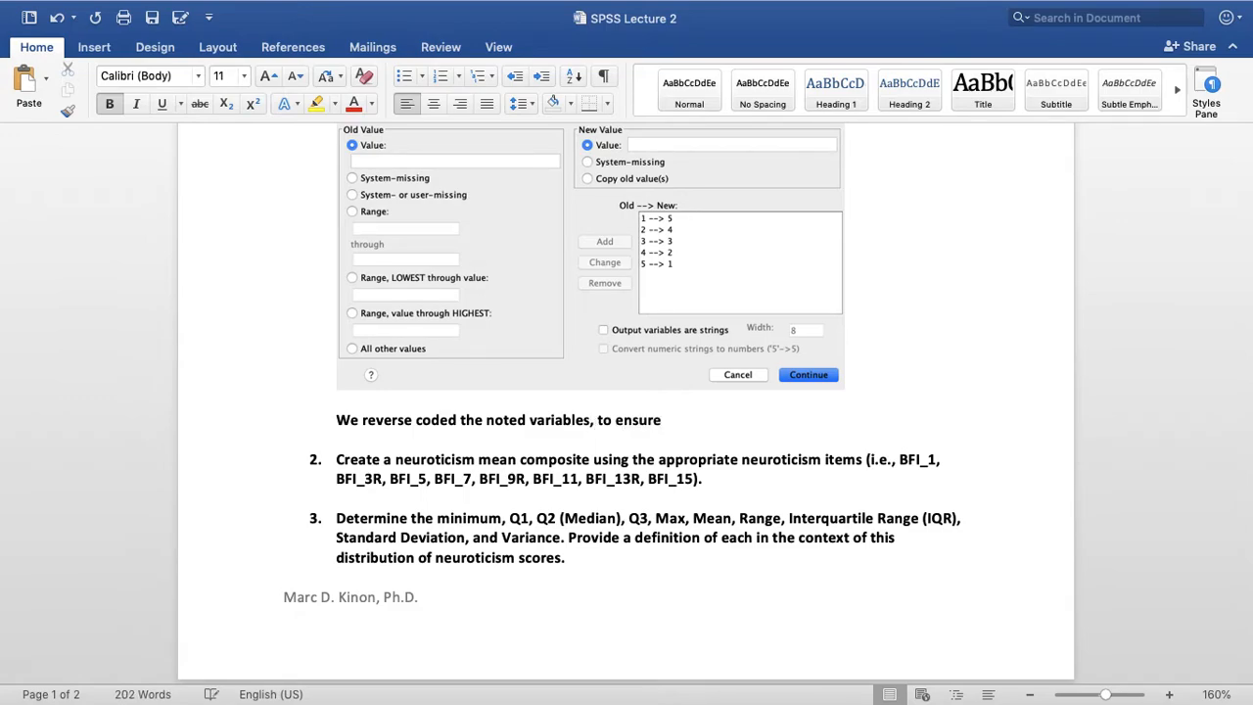
pyautogui.write('all of the varia')
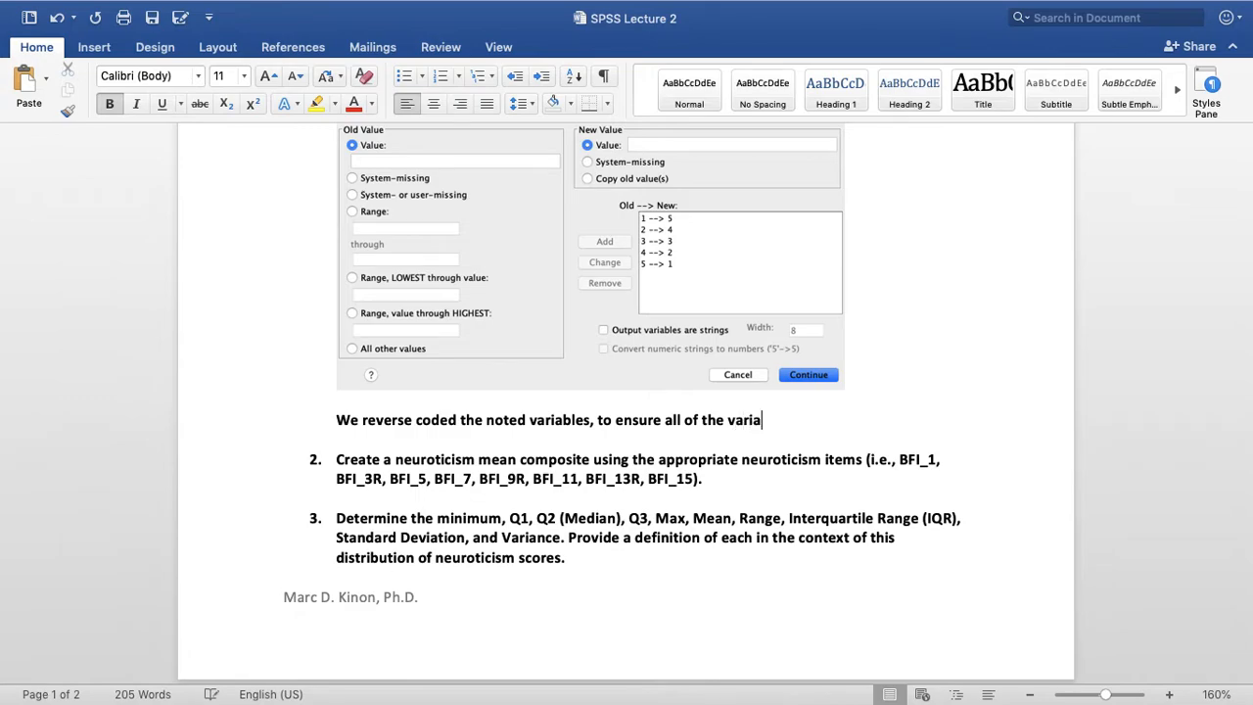
pyautogui.write('bles are')
pyautogui.write(' ""')
# Finish the first explanation sentence with "all of the variables are “going in the same direction.”"
pyautogui.press('Left')
pyautogui.write('goin')
pyautogui.write('g int the')
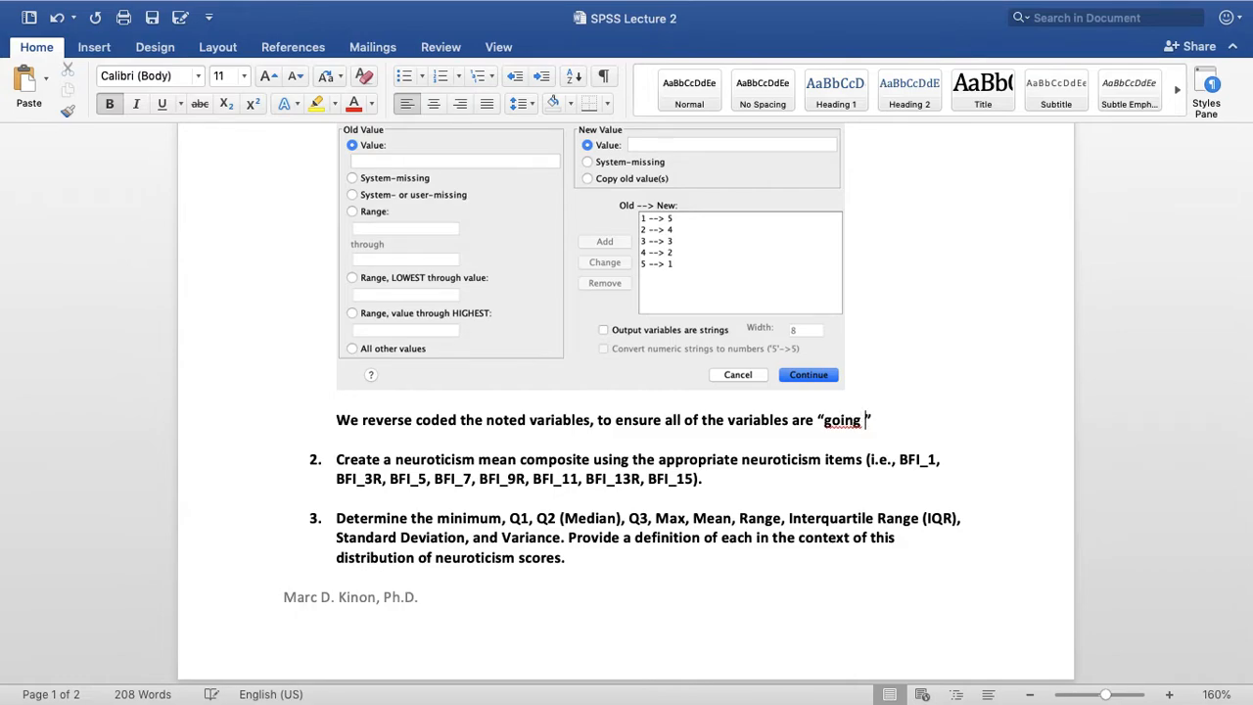
pyautogui.press('BackSpace')
pyautogui.press('BackSpace')
pyautogui.press('BackSpace')
pyautogui.press('BackSpace')
pyautogui.press('BackSpace')
pyautogui.write('the s')
pyautogui.write('ame direct')
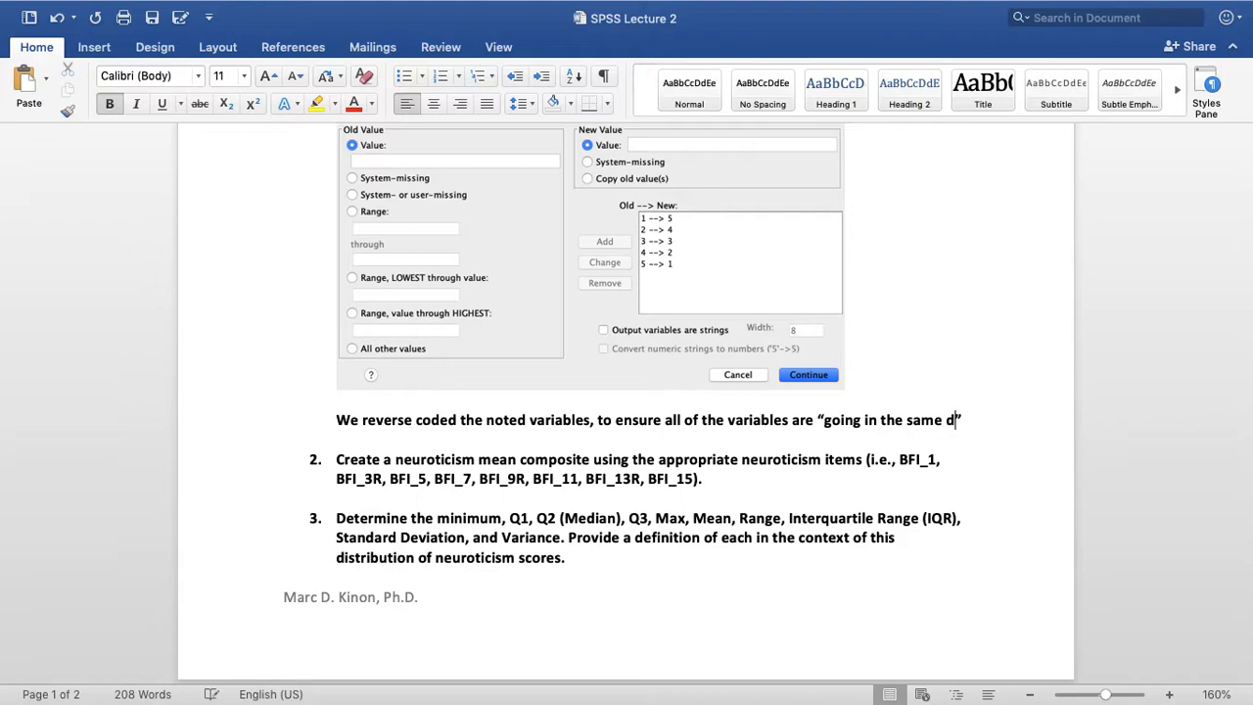
pyautogui.write('ion')
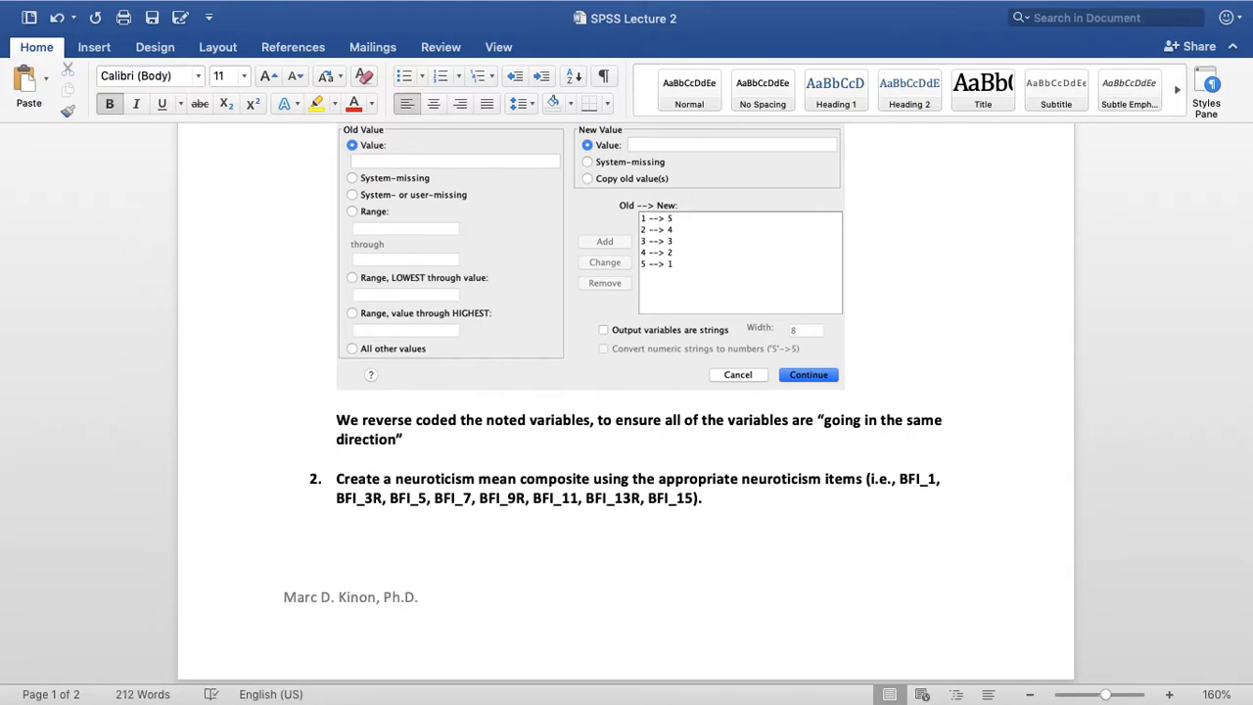
pyautogui.write('.')
pyautogui.press('Right')
# Start the example sentence with "For example, a high score on BFI_1 would mean"
pyautogui.write('Fore')
pyautogui.press('BackSpace')
pyautogui.press('BackSpace')
pyautogui.write('example, a high')
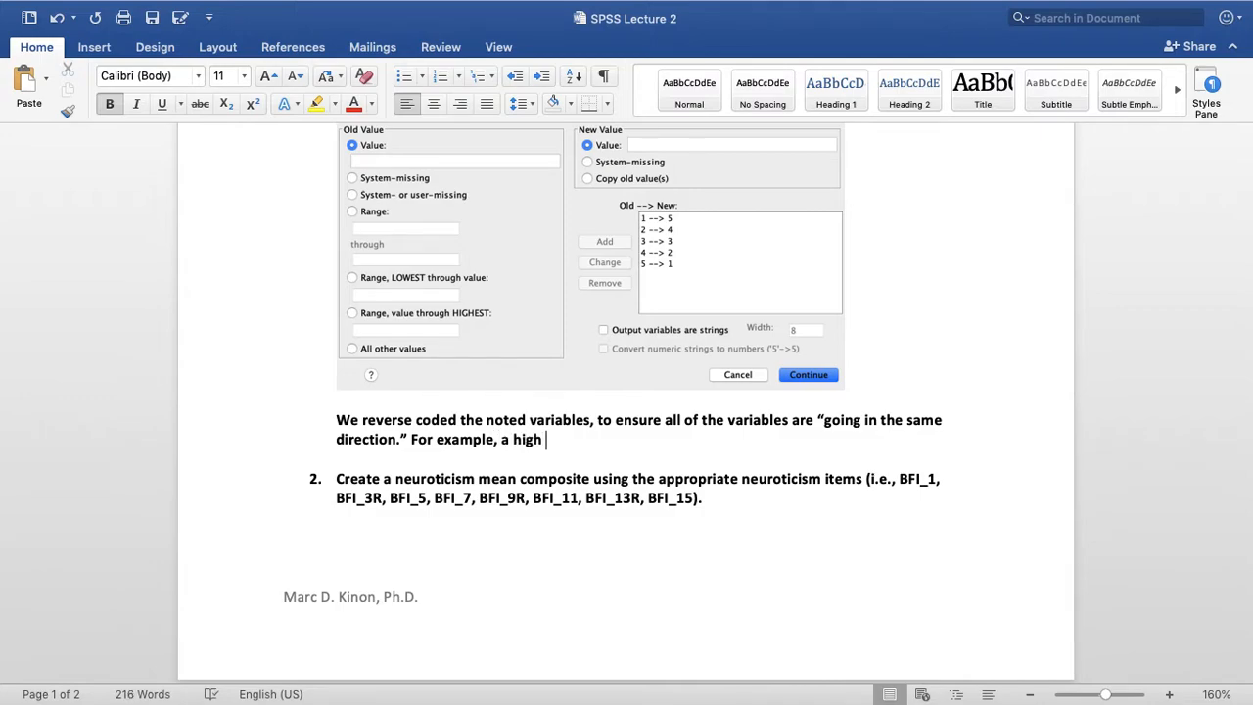
pyautogui.write(' score on BFI_1 woul')
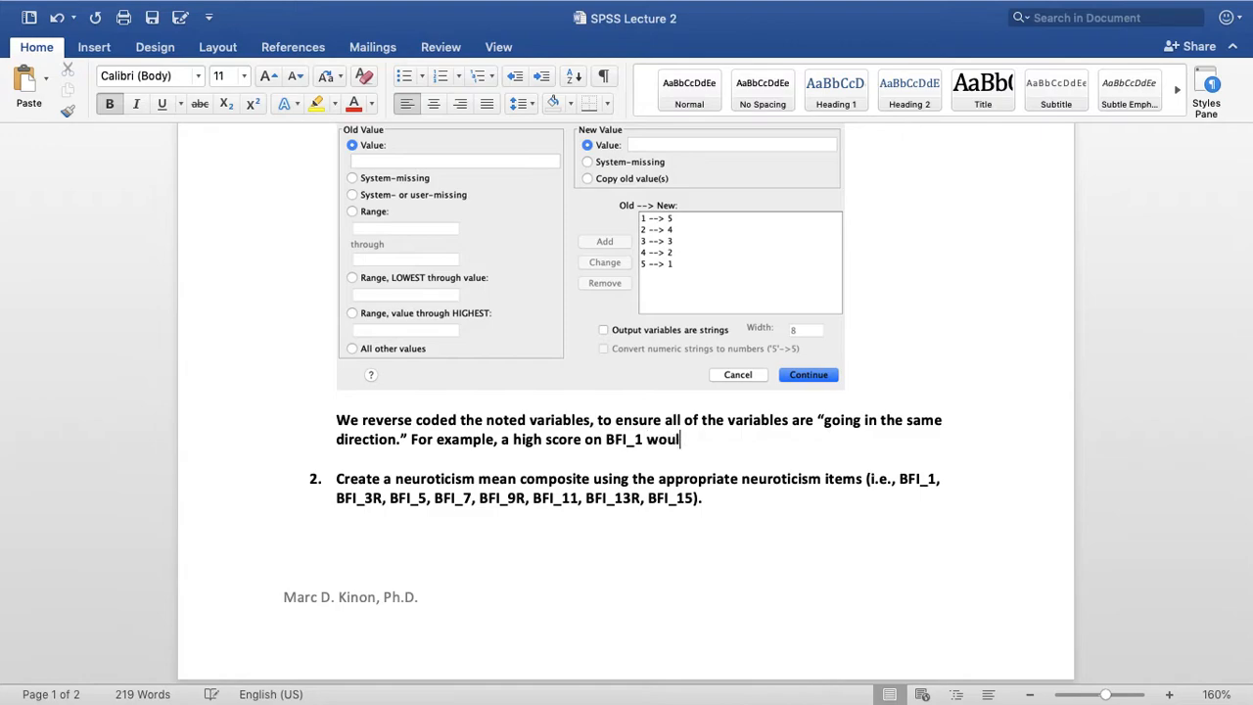
pyautogui.write('d mean high neurotiism')
# Continue the BFI_1 example with "high neuroticism", correcting the spelling
pyautogui.press('BackSpace')
pyautogui.press('BackSpace')
pyautogui.press('BackSpace')
pyautogui.press('BackSpace')
pyautogui.write('ism ')
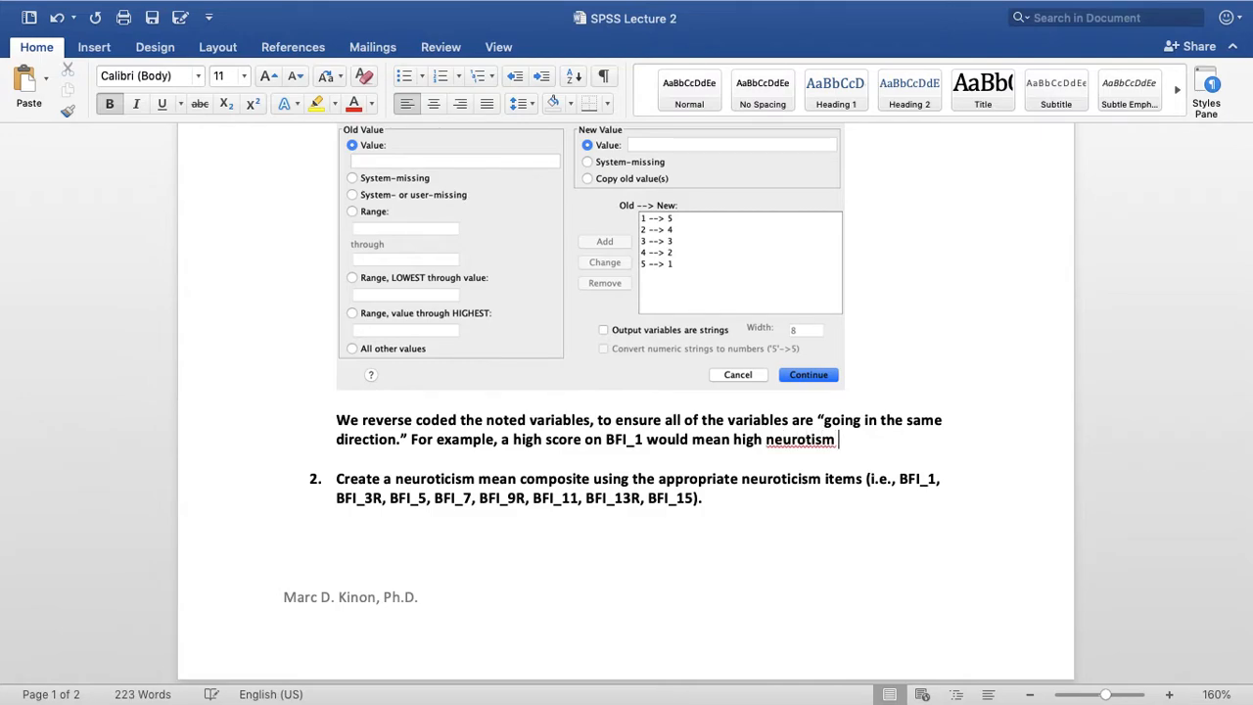
pyautogui.write('but a')
pyautogui.press('BackSpace')
pyautogui.press('BackSpace')
pyautogui.press('BackSpace')
pyautogui.press('BackSpace')
pyautogui.press('BackSpace')
pyautogui.press('BackSpace')
pyautogui.press('BackSpace')
pyautogui.press('BackSpace')
pyautogui.press('BackSpace')
pyautogui.write('icism but a high')
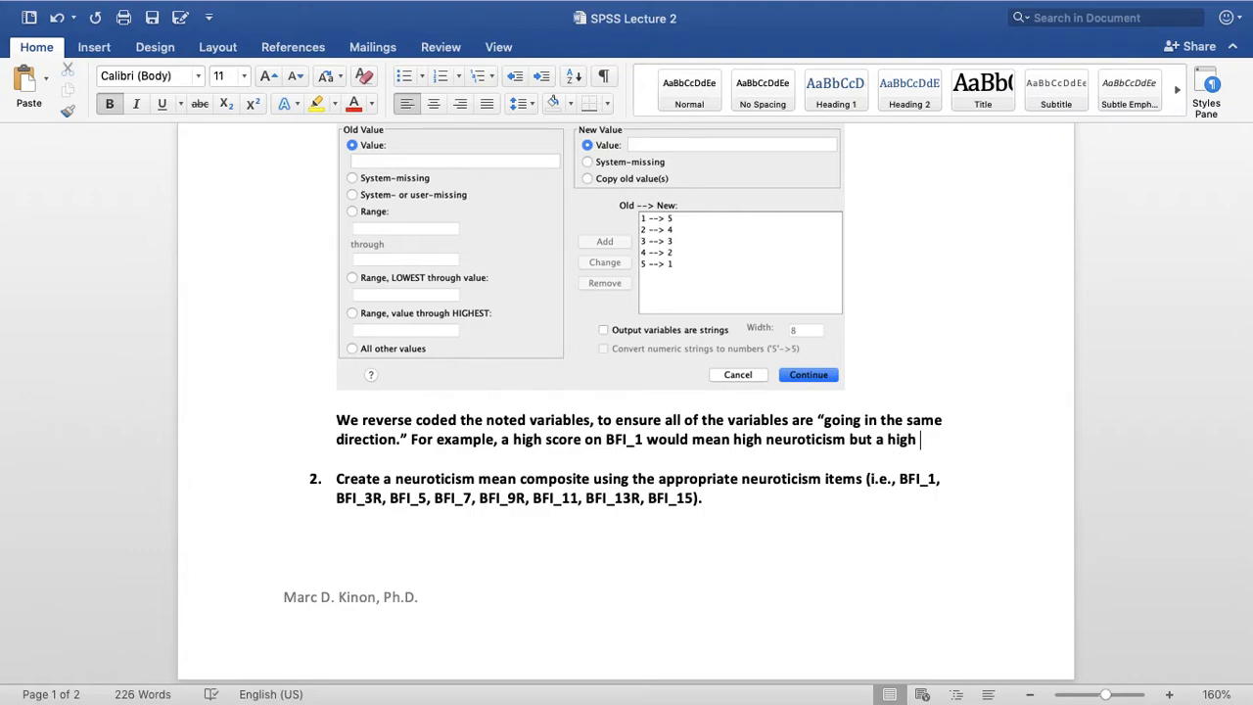
pyautogui.write(' score ')
pyautogui.write('on BFI_3 ')
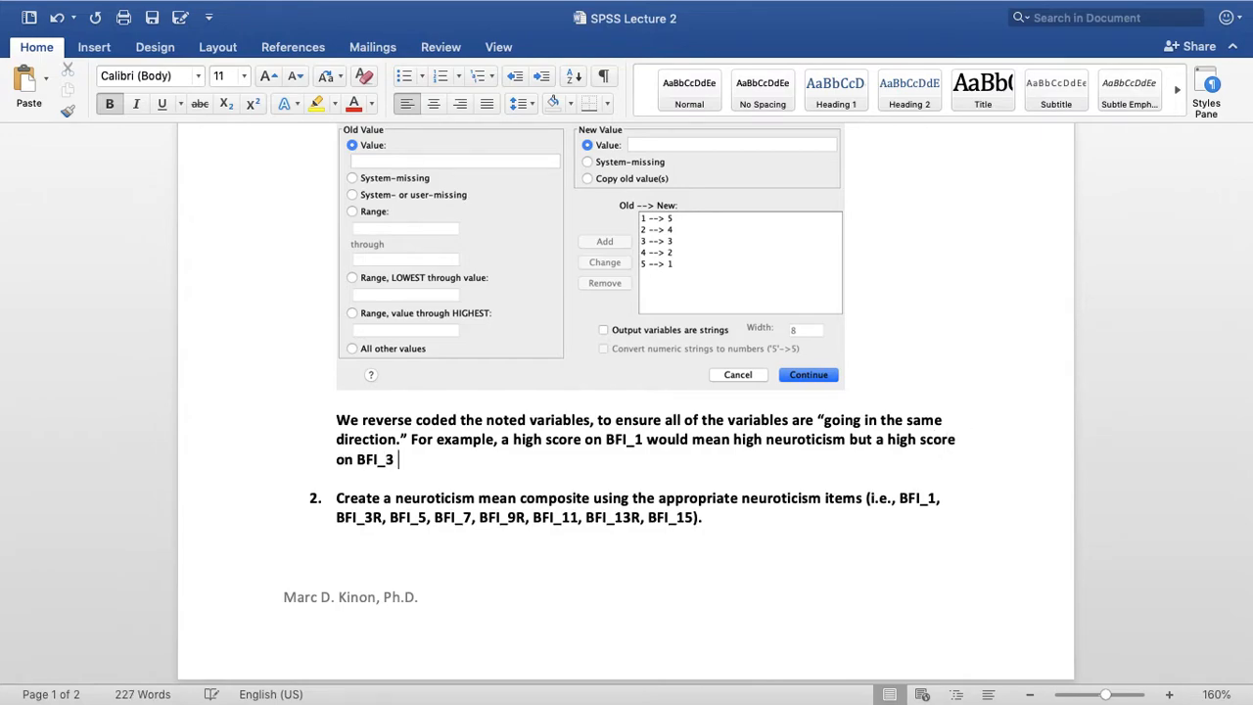
pyautogui.write('would mean low neuroticism')
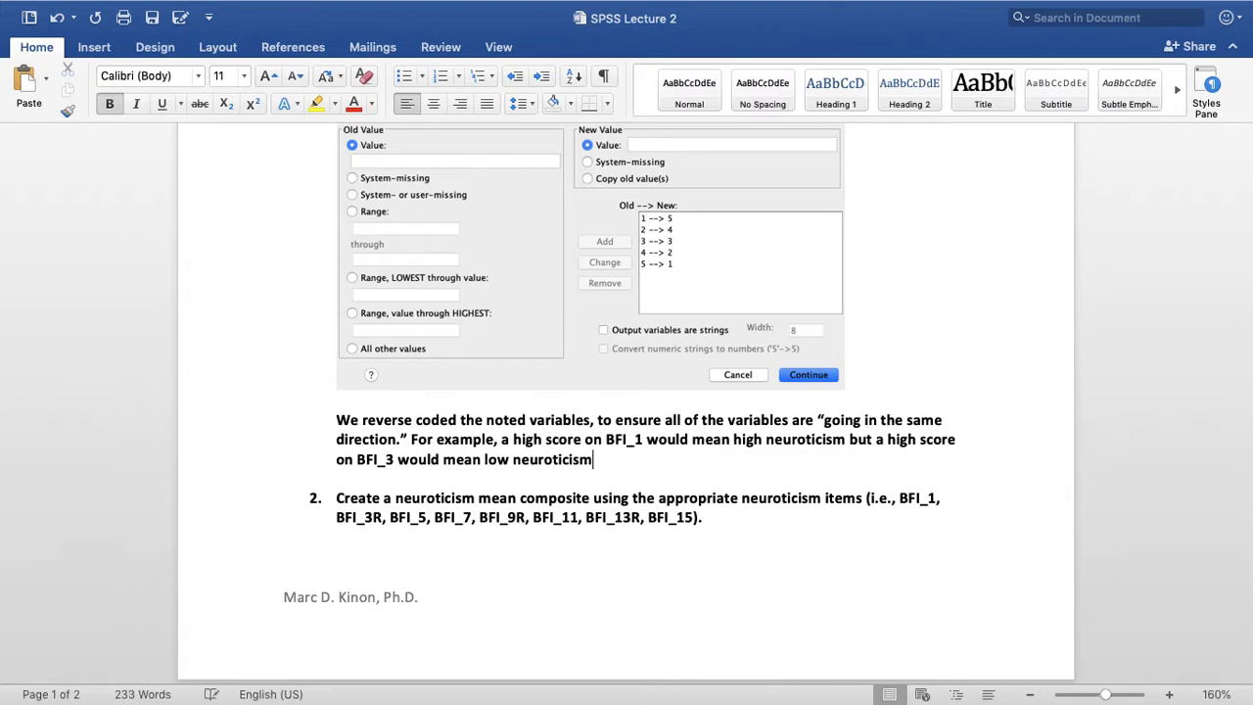
pyautogui.write('. Once BFI_3')
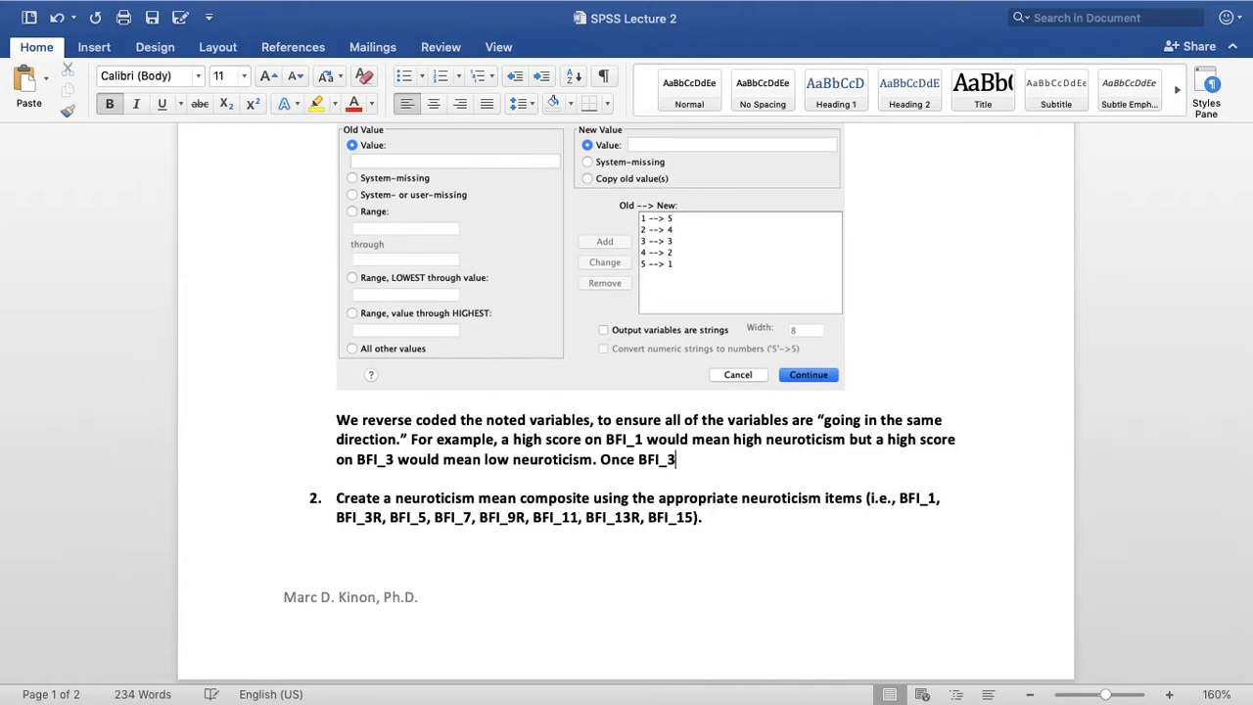
pyautogui.write(' is reverse code')
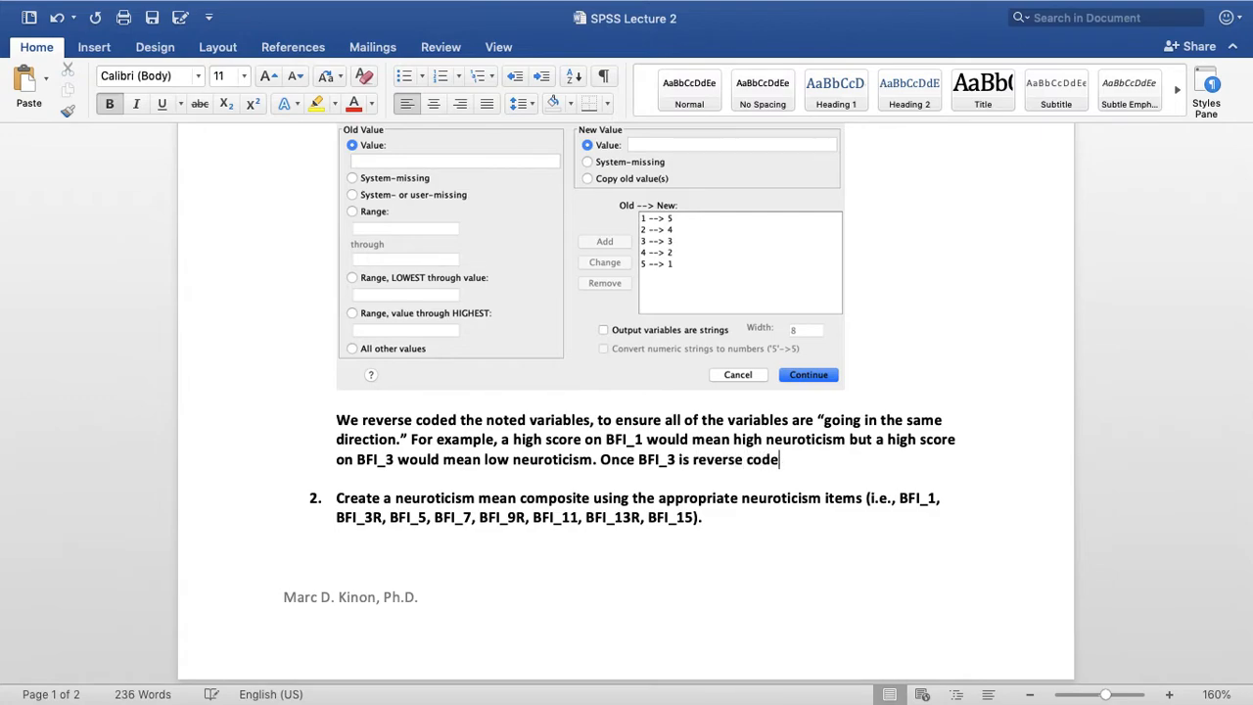
pyautogui.write('d as noted above, a')
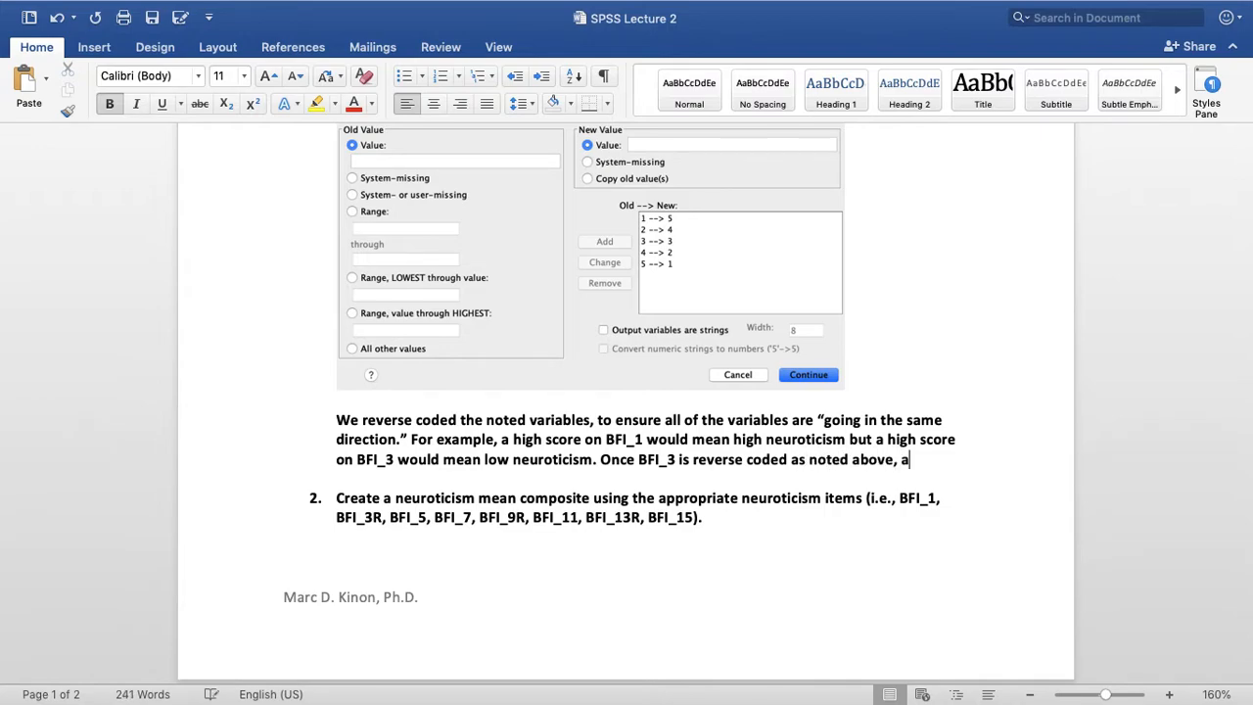
pyautogui.write(' high score on ')
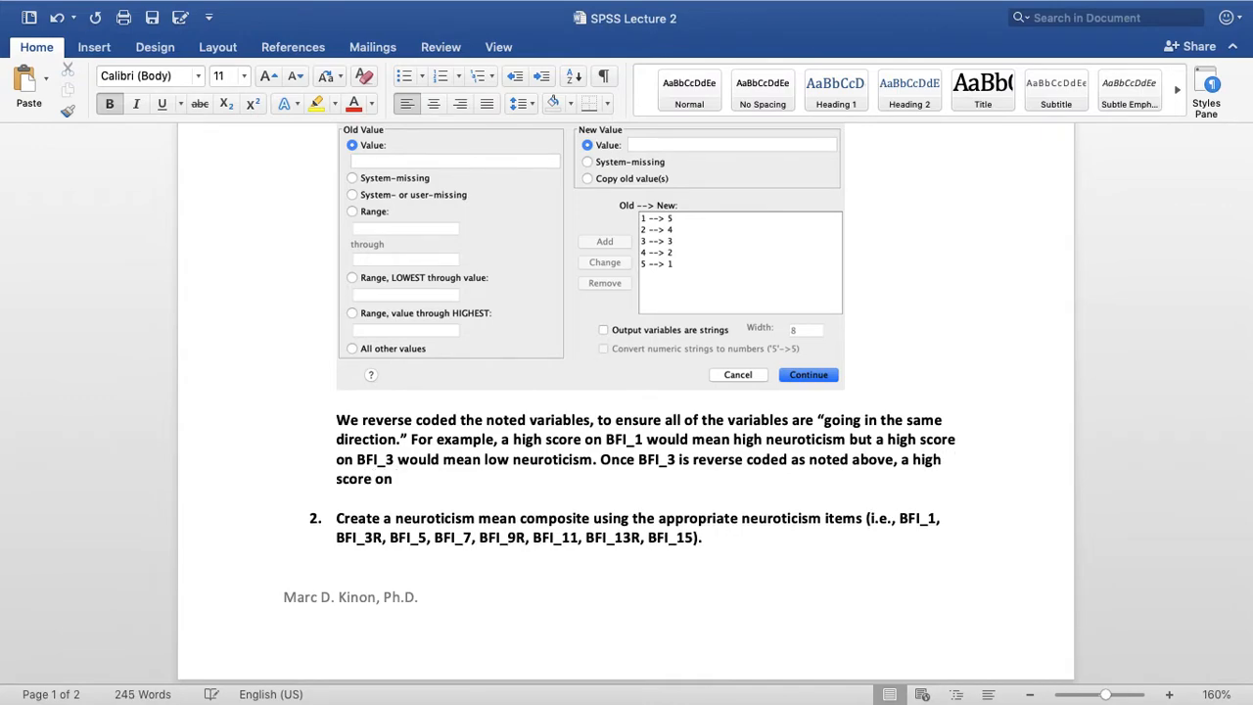
pyautogui.write('BFI_3 would now')
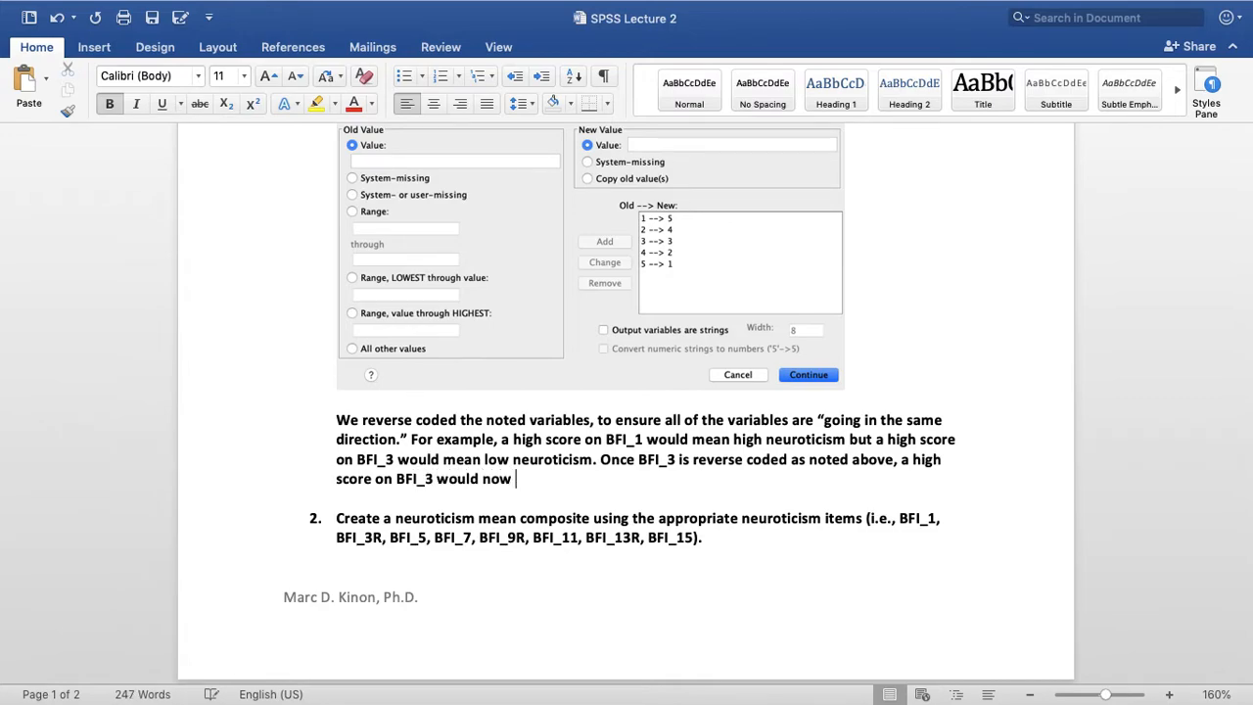
pyautogui.write(' mean high')
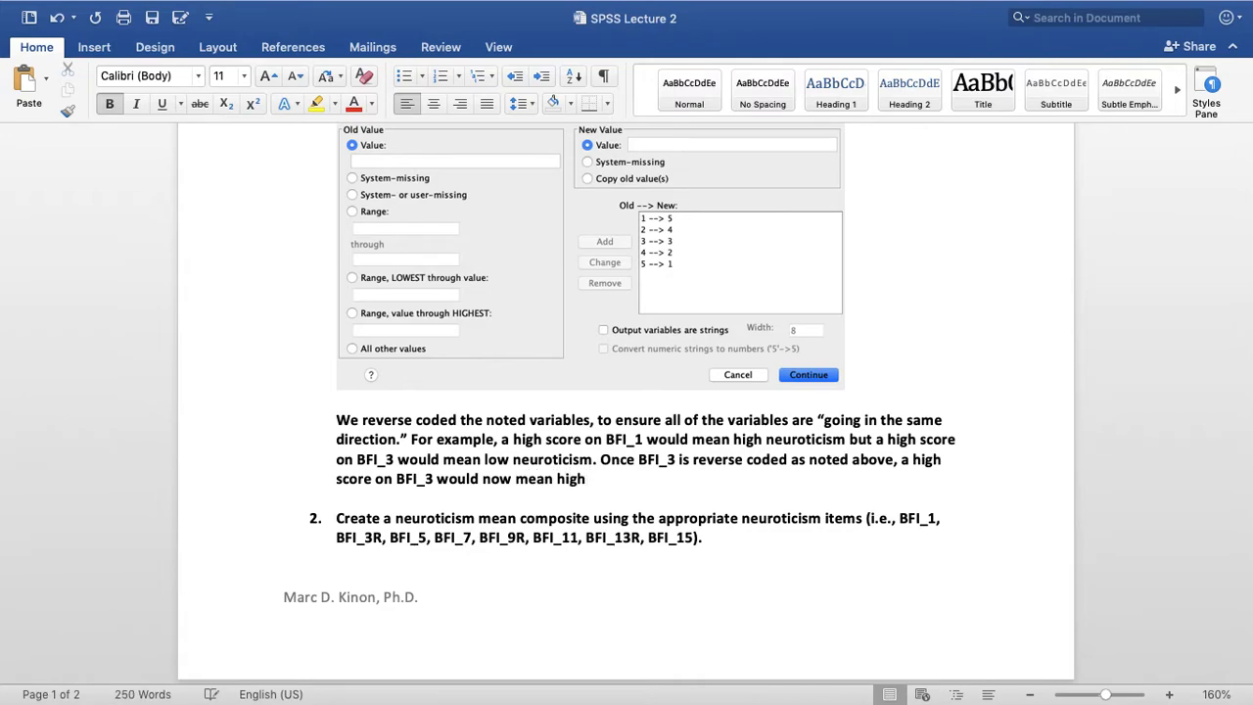
pyautogui.write(' neuroticism.')
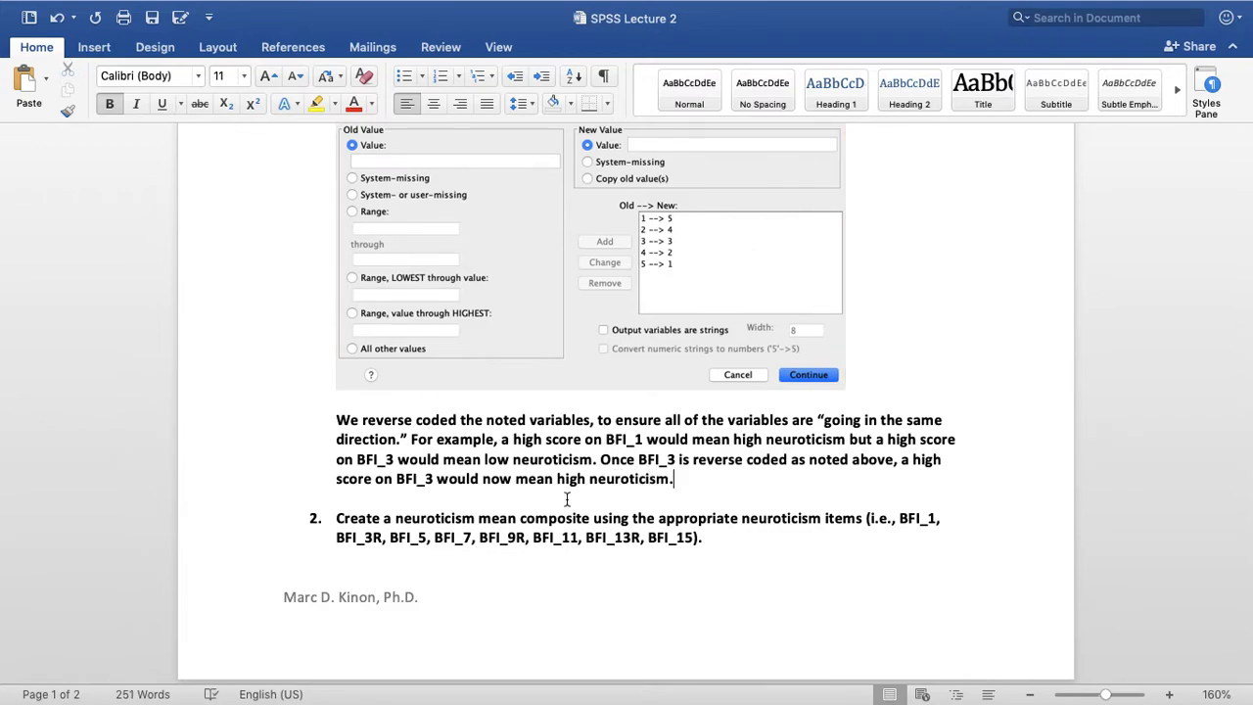
# Color the whole reverse-coding explanation paragraph red
pyautogui.tripleClick(587, 445)
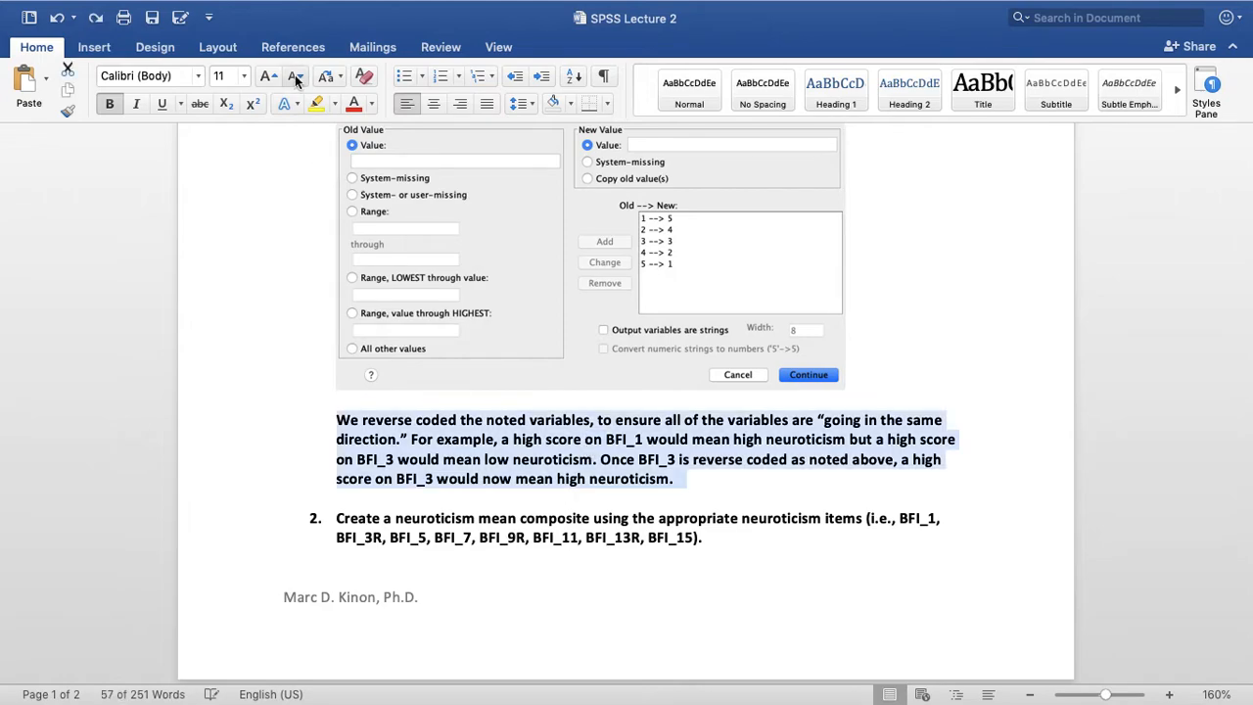
pyautogui.click(355, 103)
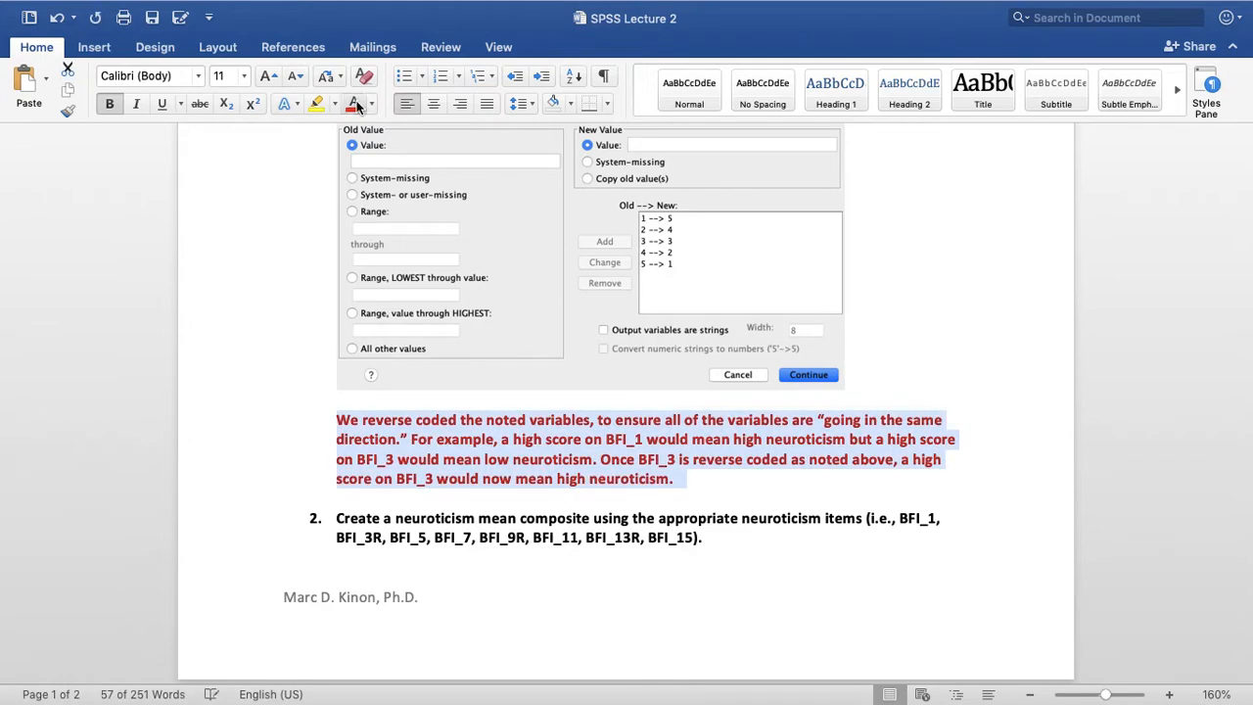
pyautogui.click(801, 484)
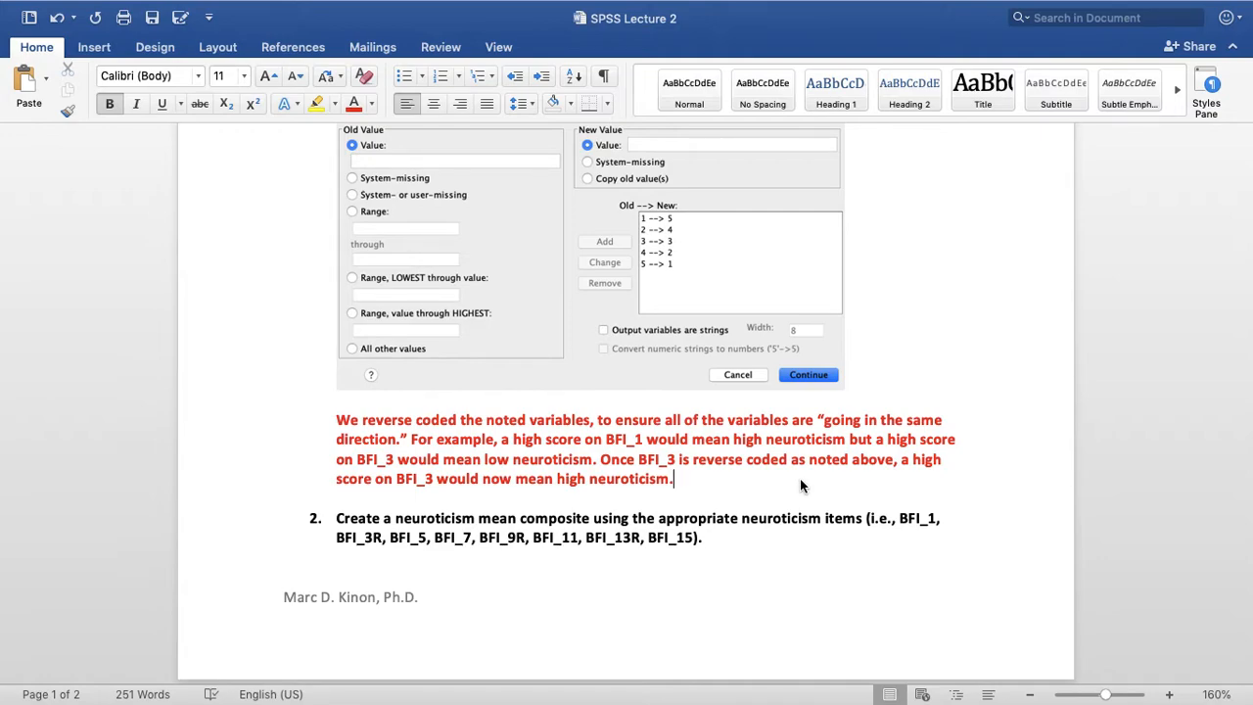
# Add two blank lines below the red explanation to push question 2 onto the second page
pyautogui.click(758, 511)
pyautogui.press('Up')
pyautogui.press('Return')
pyautogui.press('Return')
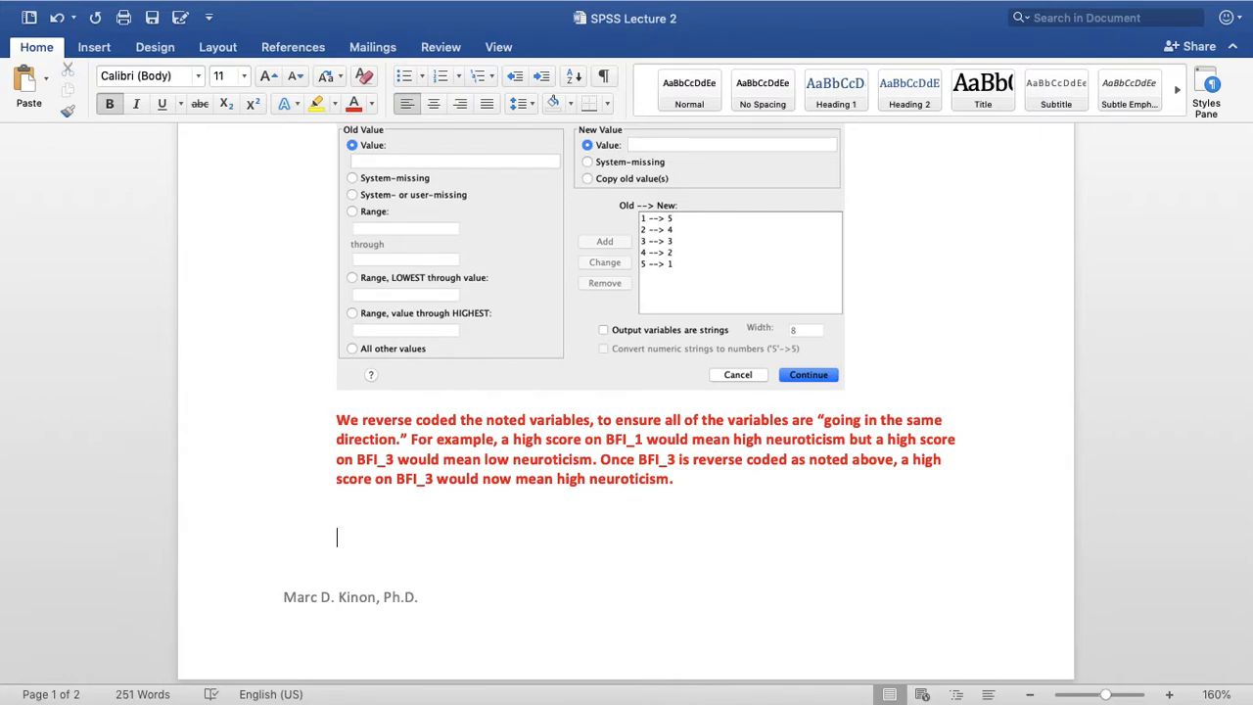
# Copy the neuroticism item list in question 2, from BFI_1 through BFI_15, without the parentheses
pyautogui.scroll(-10, 676, 478)
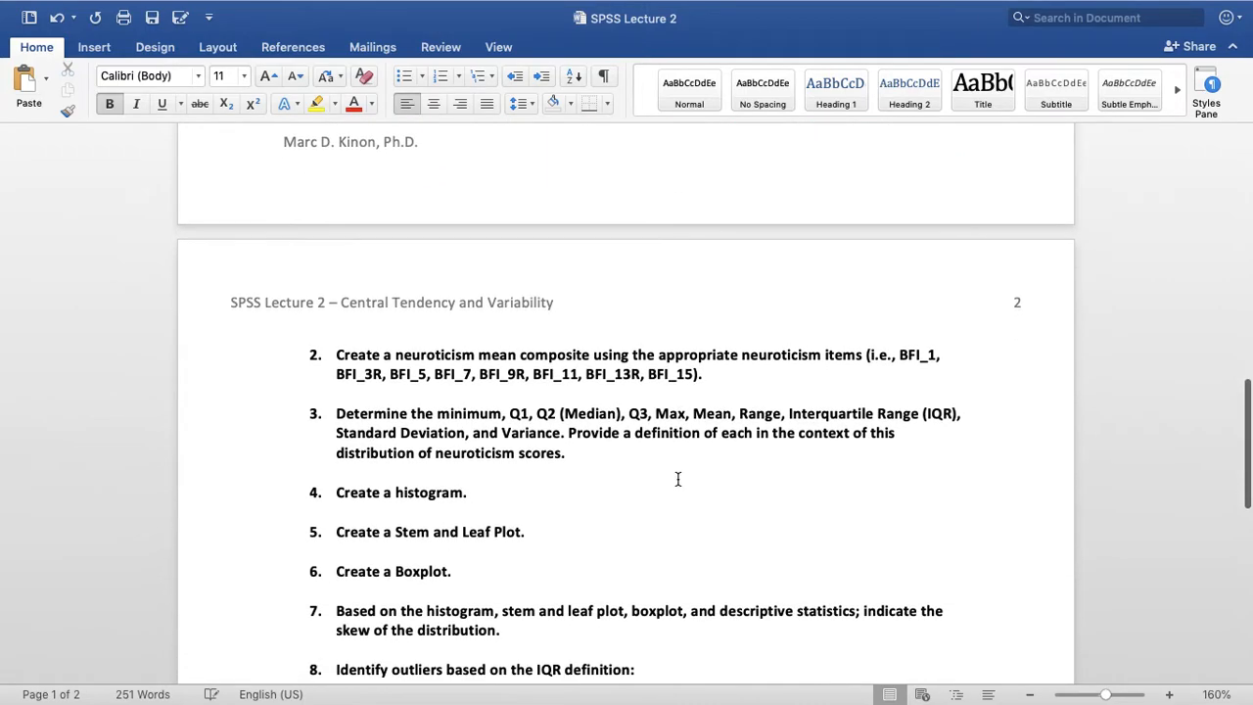
pyautogui.scroll(-1, 702, 424)
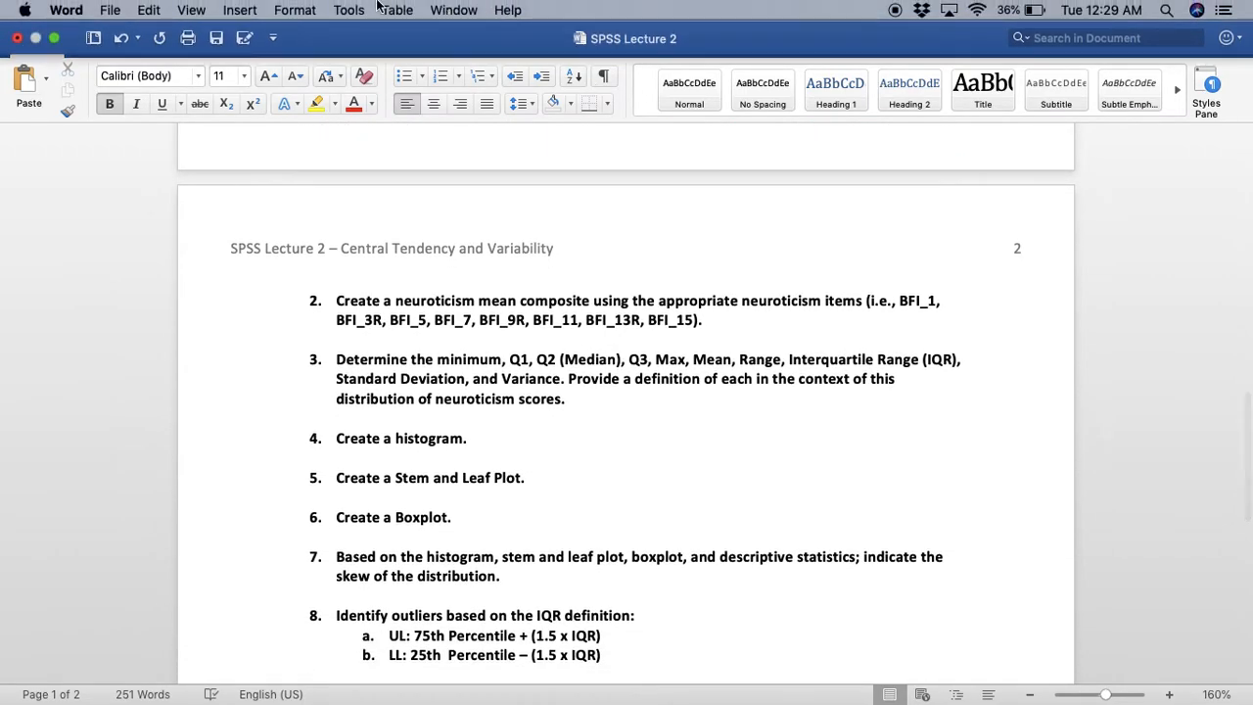
pyautogui.moveTo(900, 301); pyautogui.dragTo(696, 320)
pyautogui.press('super+c')
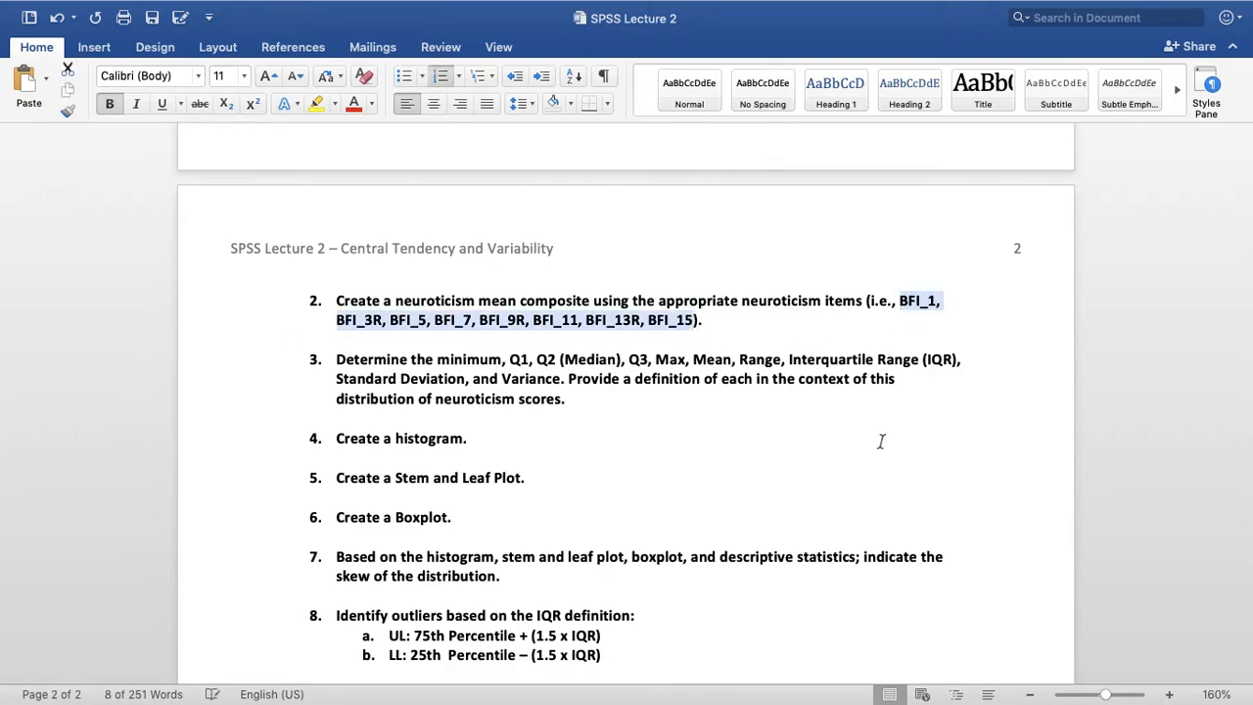
# Switch to SPSS Statistics, bring the Data Editor window fully into view and open Compute Variable
pyautogui.moveTo(552, 697)
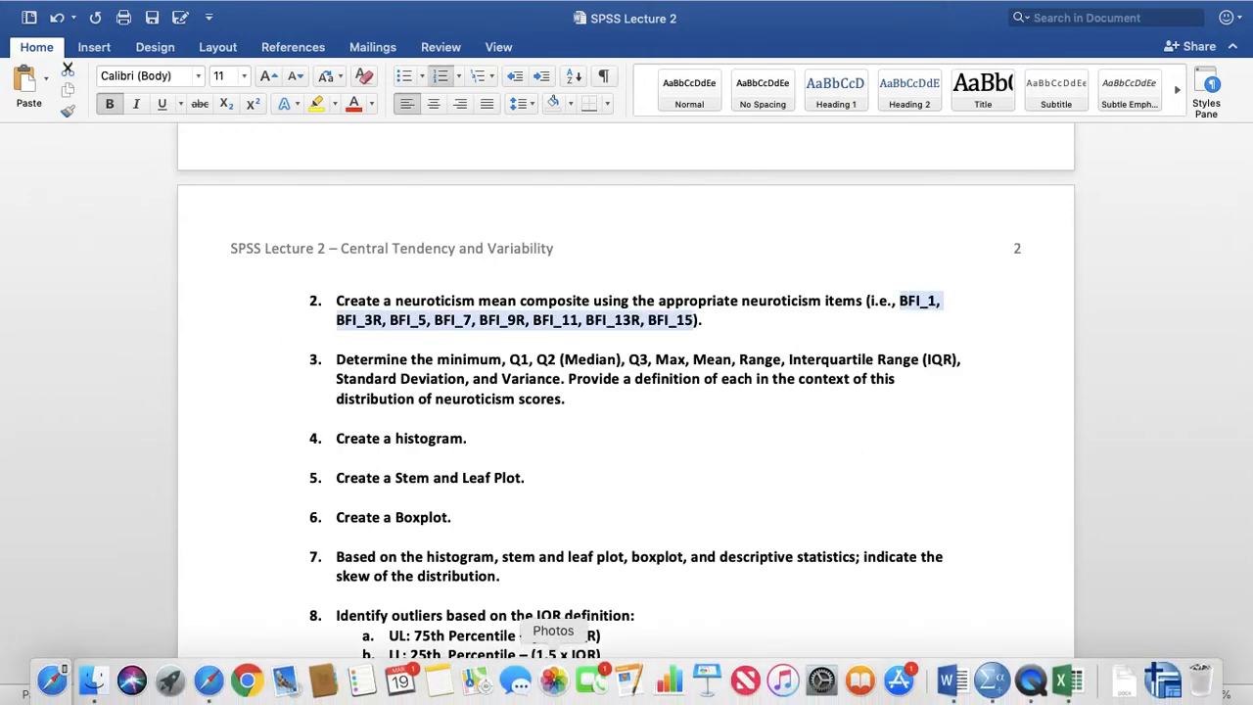
pyautogui.click(992, 679)
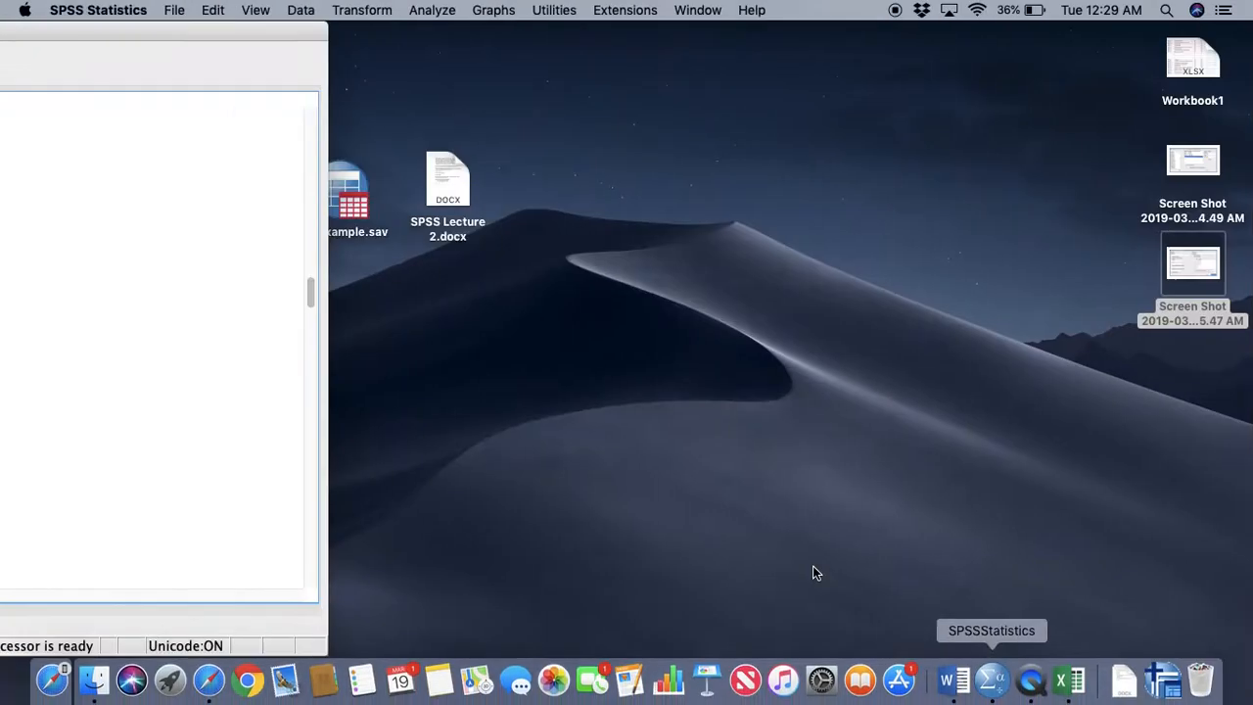
pyautogui.moveTo(173, 31); pyautogui.dragTo(1133, 29)
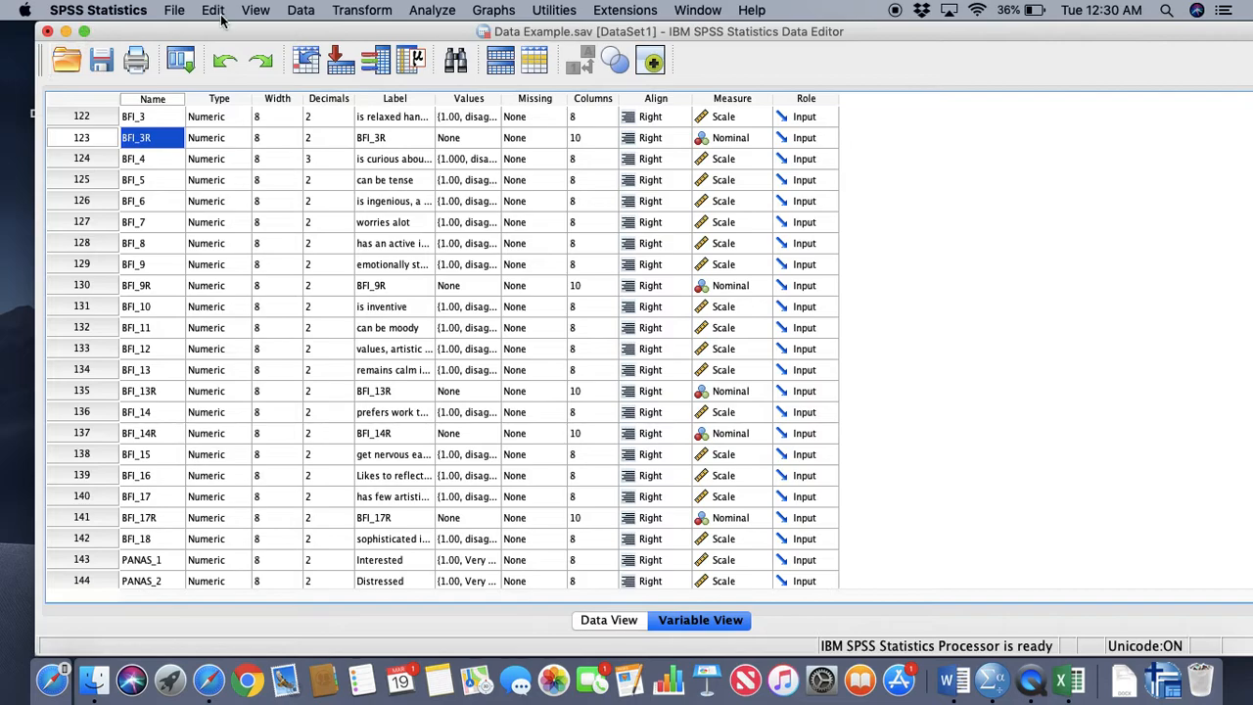
pyautogui.moveTo(227, 30); pyautogui.dragTo(222, 30)
pyautogui.click(429, 11)
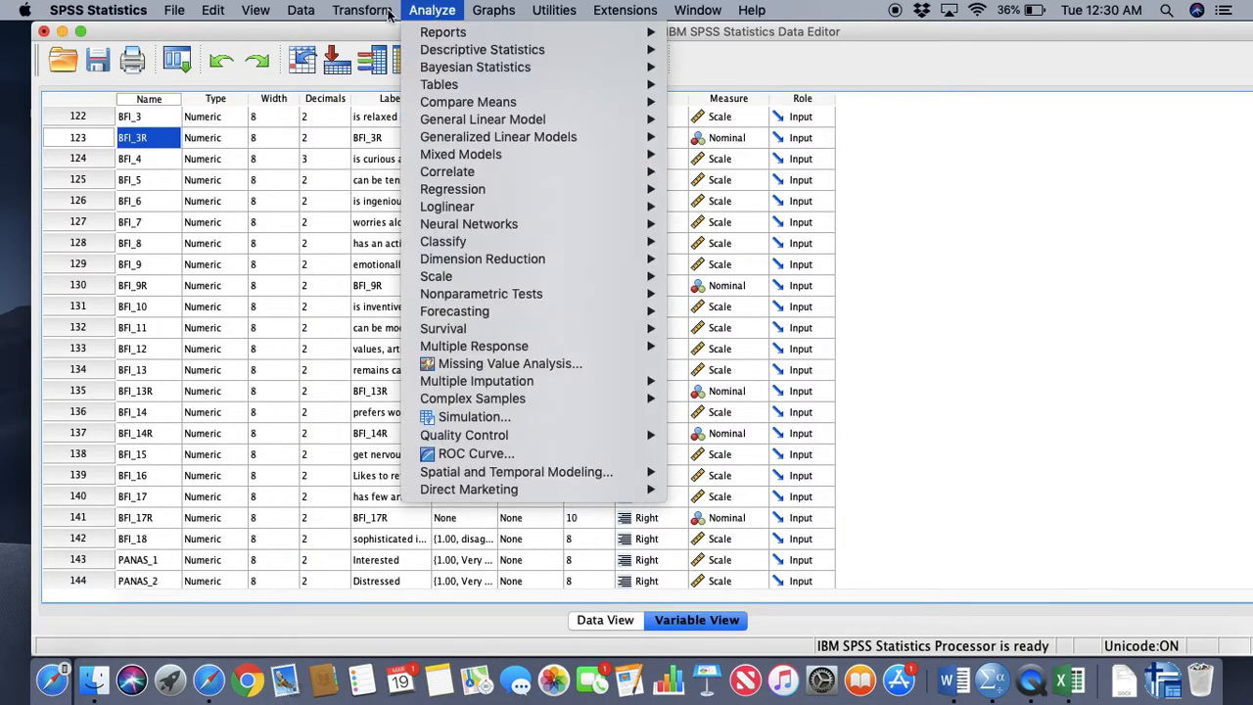
pyautogui.click(382, 35)
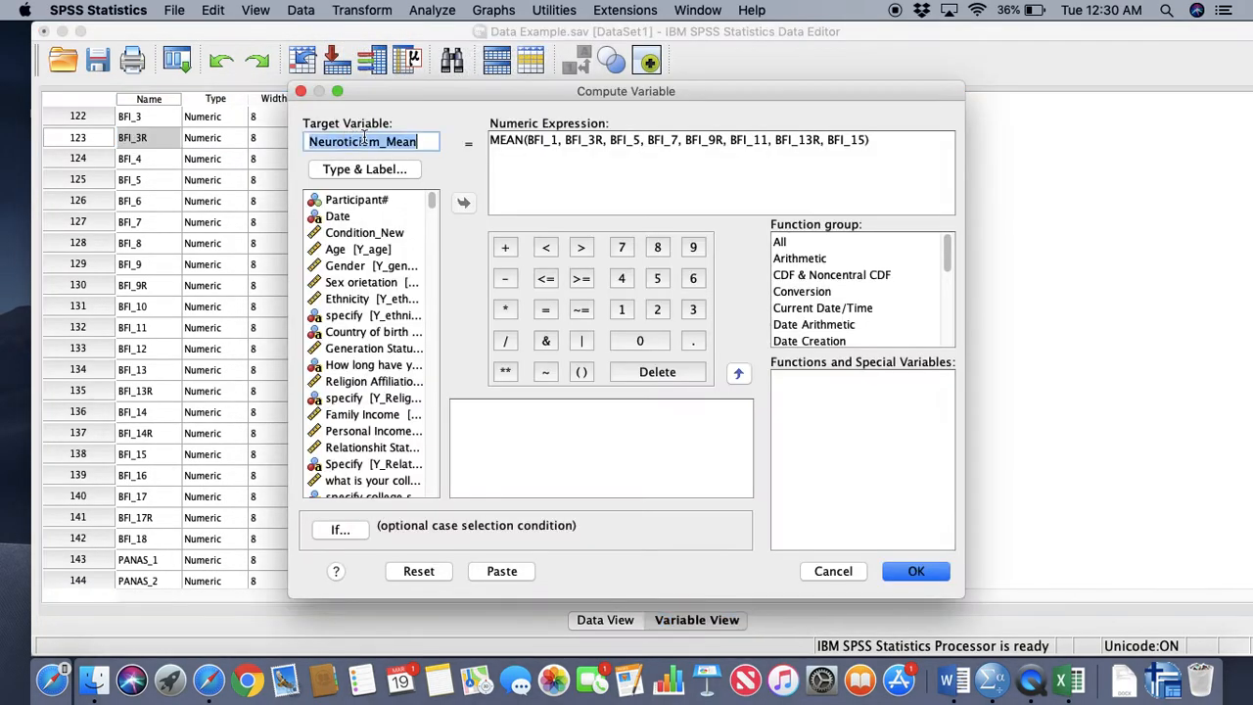
# Keep Neuroticism_Mean as target variable, cut the numeric expression back to "MEAN(" and paste the copied item list below it
pyautogui.click(429, 141)
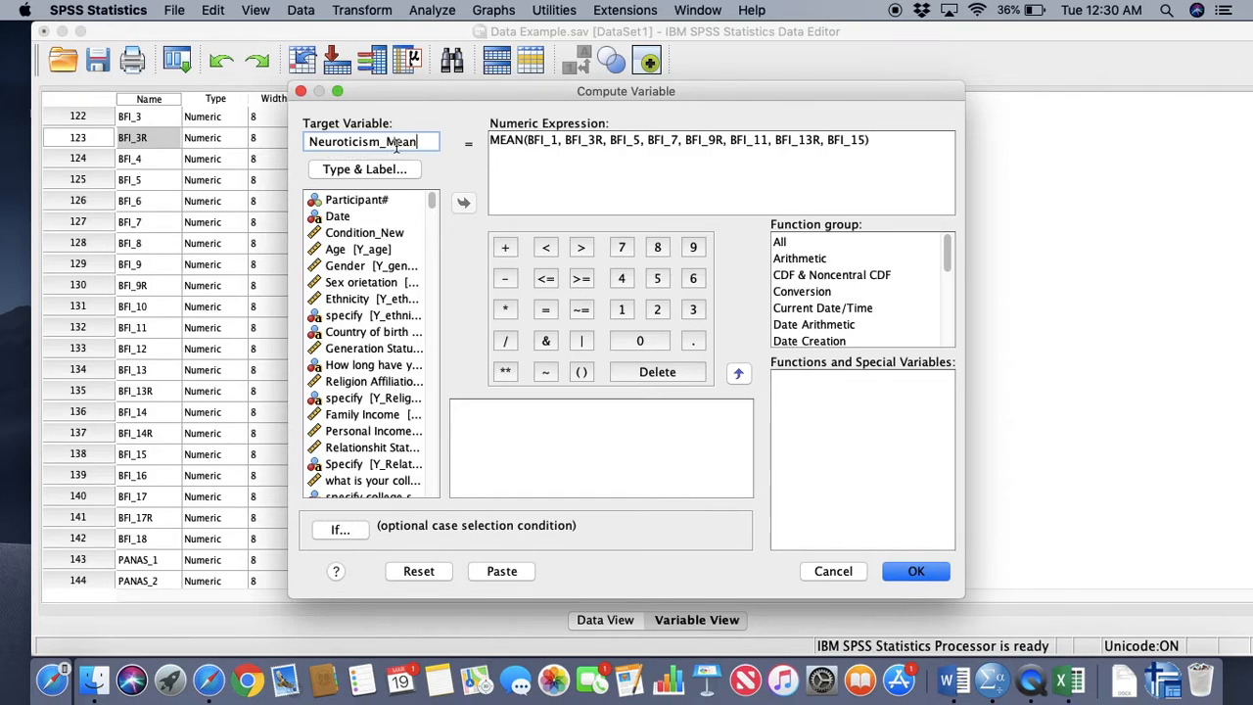
pyautogui.click(890, 155)
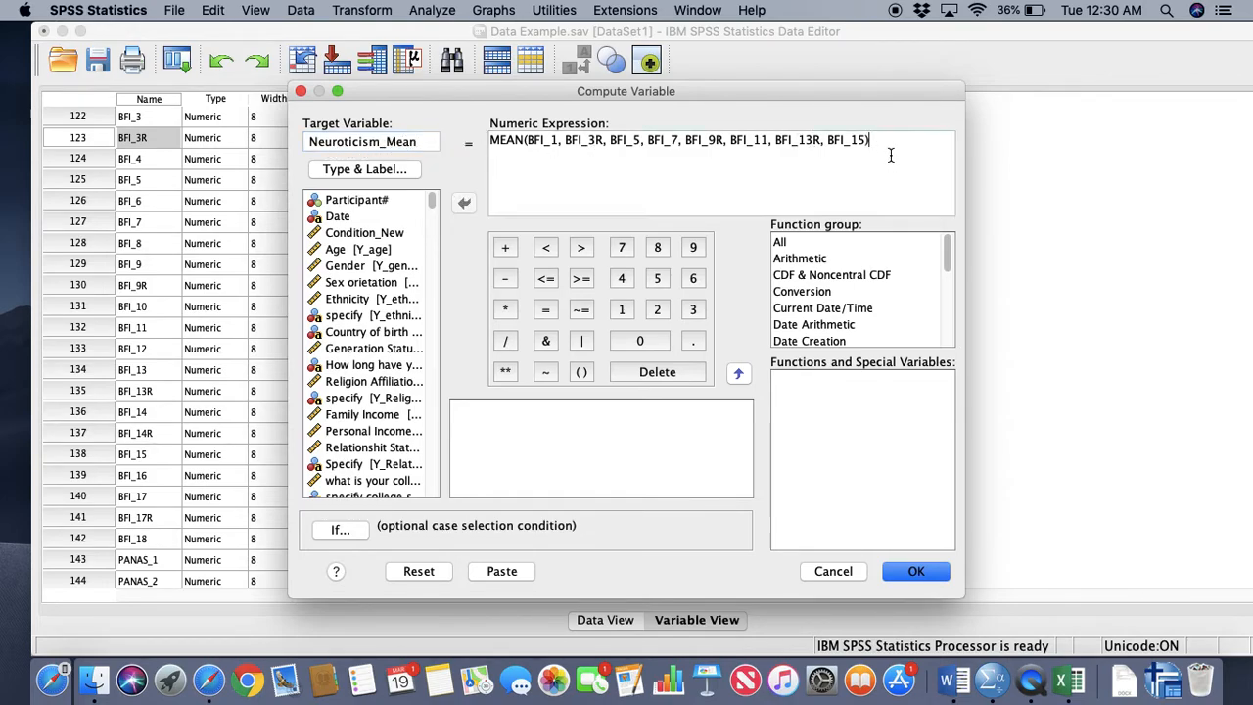
pyautogui.press('BackSpace')
pyautogui.press('BackSpace')
pyautogui.press('BackSpace')
pyautogui.press('BackSpace')
pyautogui.press('BackSpace')
pyautogui.press('BackSpace')
pyautogui.press('BackSpace')
pyautogui.press('BackSpace')
pyautogui.press('BackSpace')
pyautogui.press('BackSpace')
pyautogui.press('BackSpace')
pyautogui.press('BackSpace')
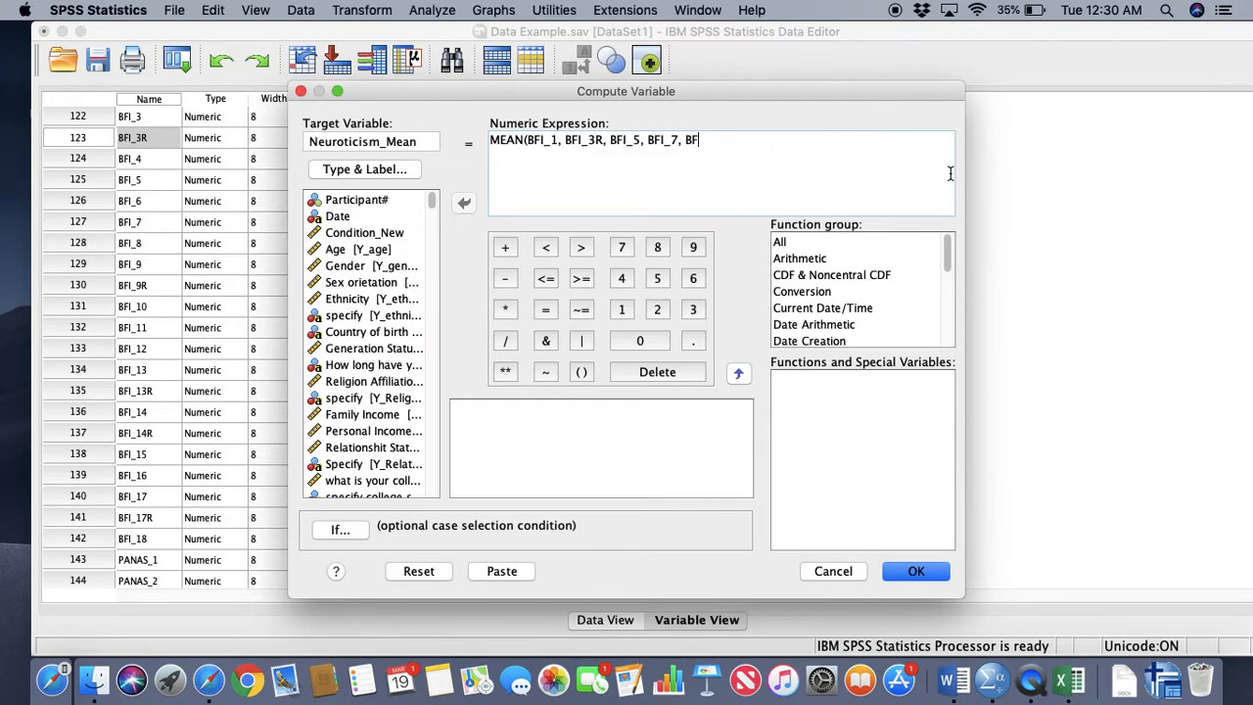
pyautogui.press('BackSpace')
pyautogui.press('BackSpace')
pyautogui.press('BackSpace')
pyautogui.press('BackSpace')
pyautogui.press('BackSpace')
pyautogui.press('BackSpace')
pyautogui.press('BackSpace')
pyautogui.press('BackSpace')
pyautogui.press('BackSpace')
pyautogui.press('BackSpace')
pyautogui.press('BackSpace')
pyautogui.press('BackSpace')
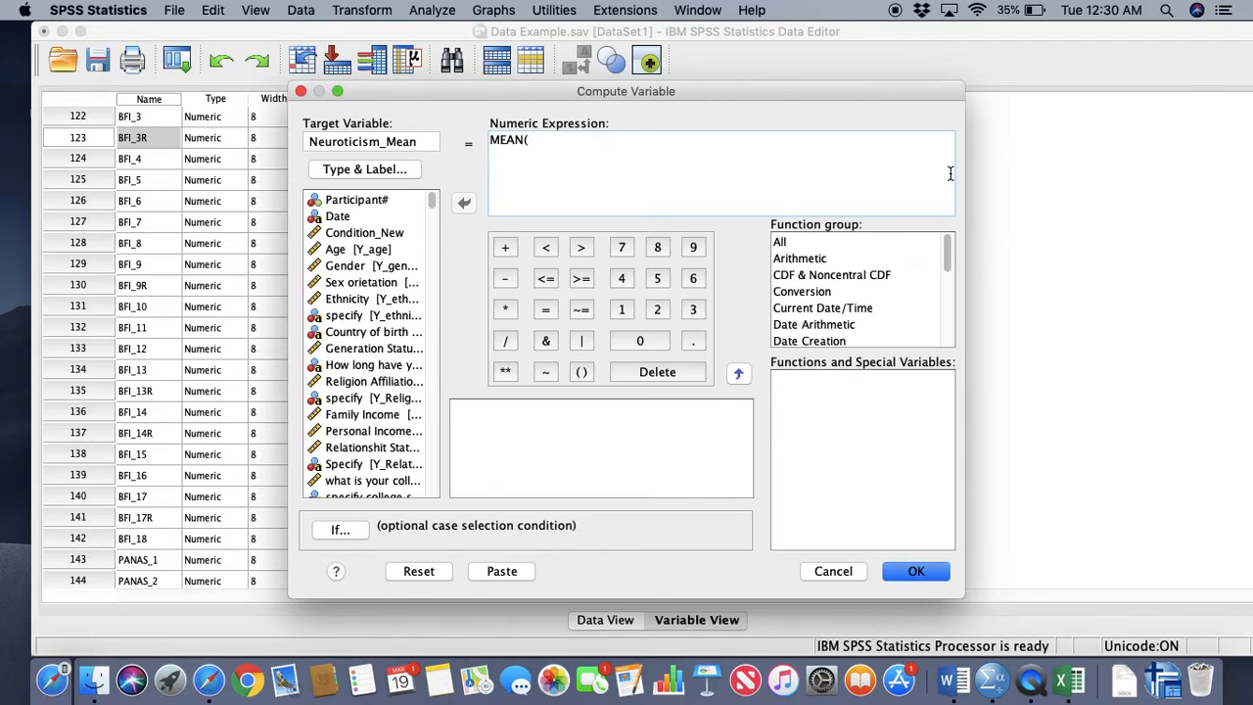
pyautogui.press('super+v')
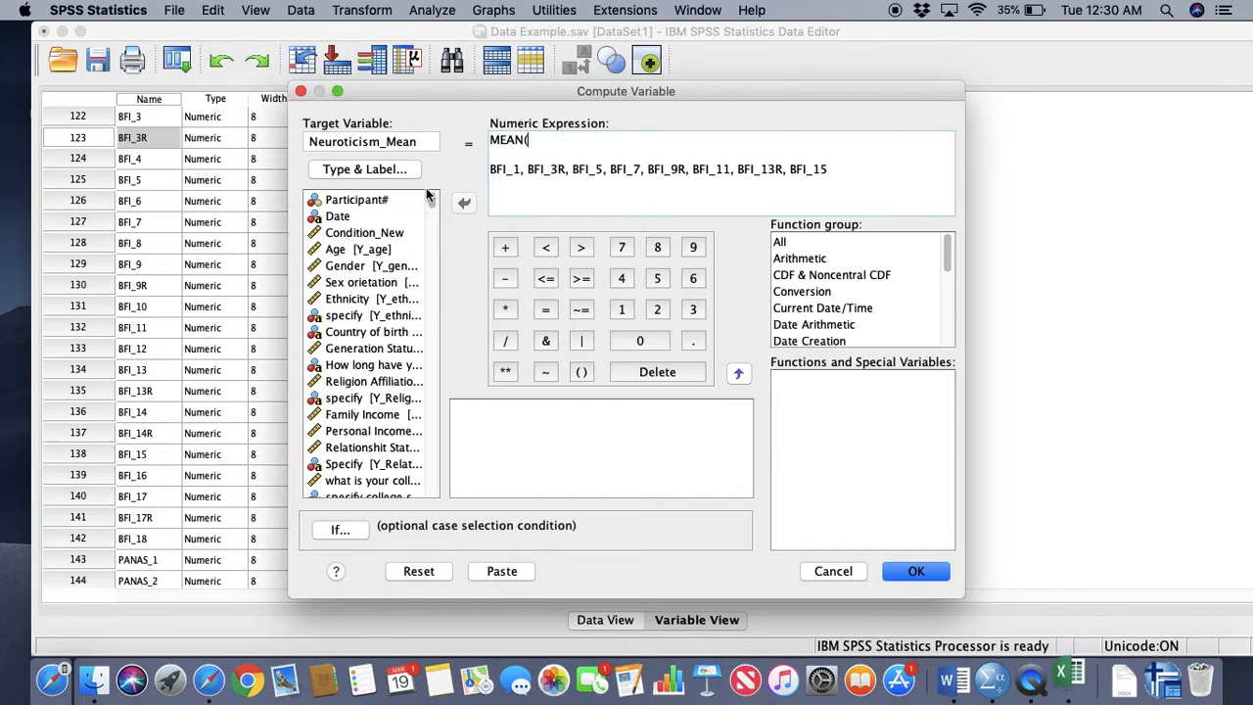
# Show variable names instead of labels in the Compute Variable list and add BFI_1 to the MEAN( expression, followed by a comma
pyautogui.rightClick(380, 288)
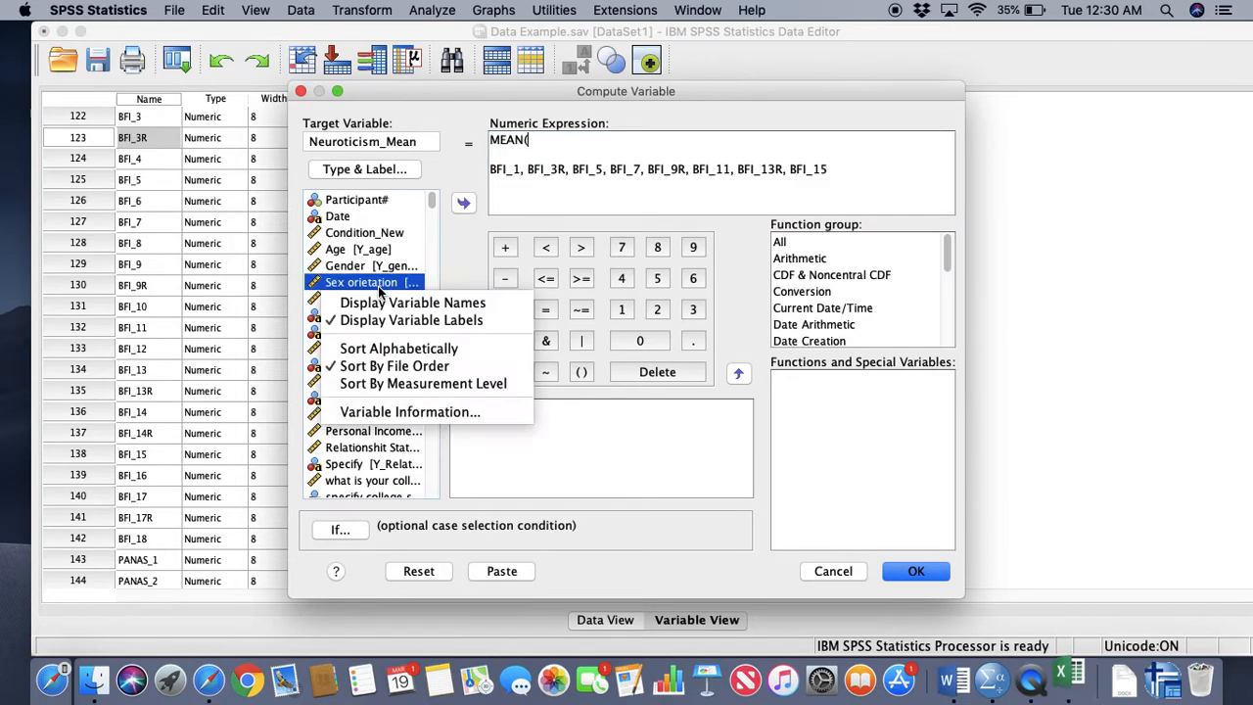
pyautogui.click(396, 304)
pyautogui.scroll(-20, 388, 382)
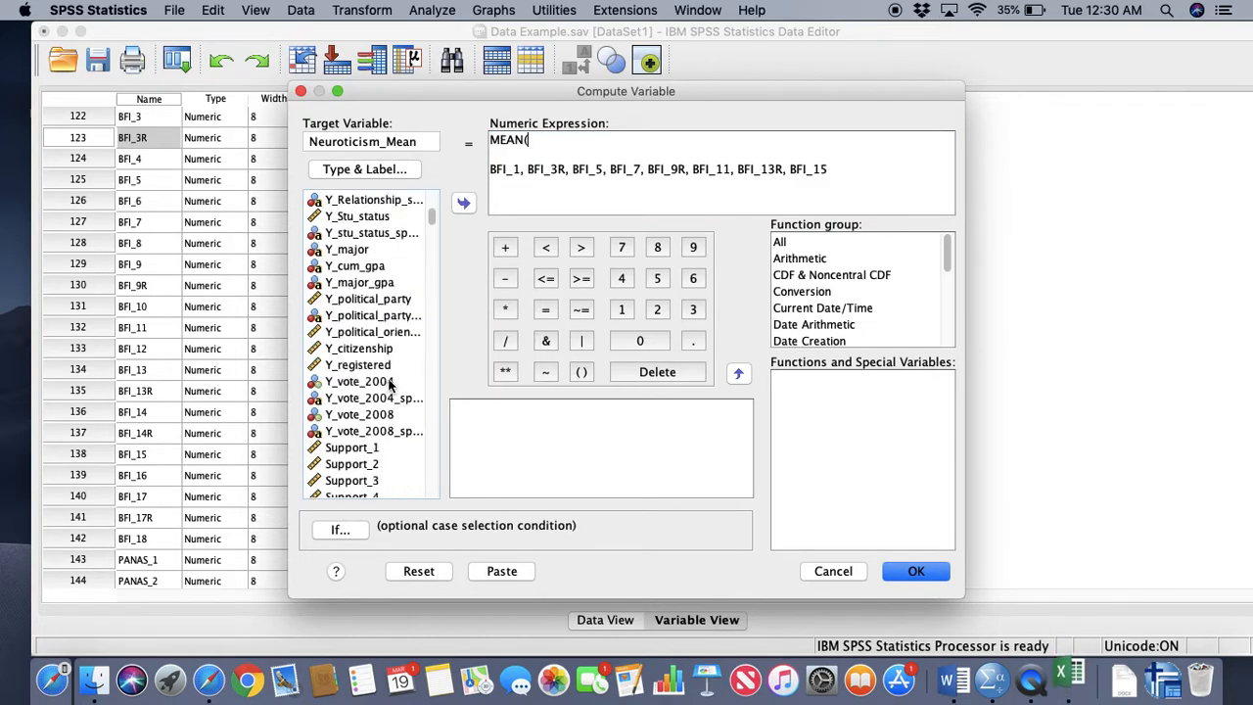
pyautogui.scroll(-4, 388, 384)
pyautogui.scroll(8, 388, 384)
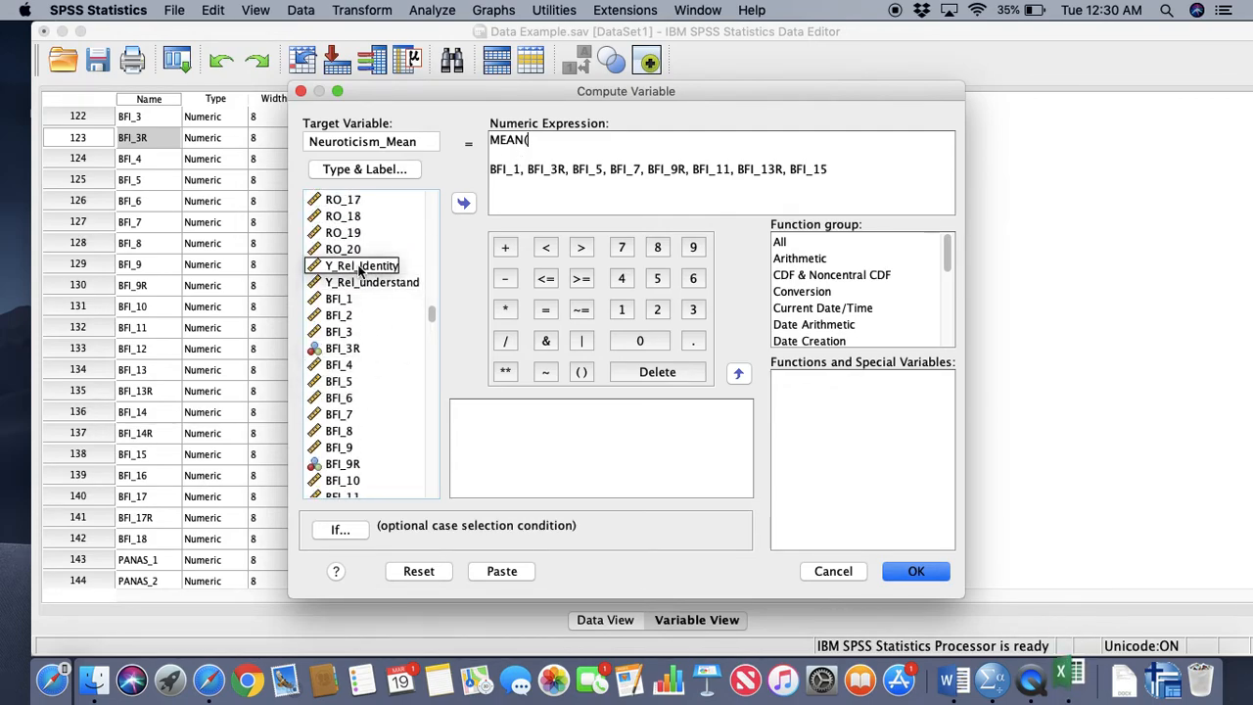
pyautogui.doubleClick(349, 299)
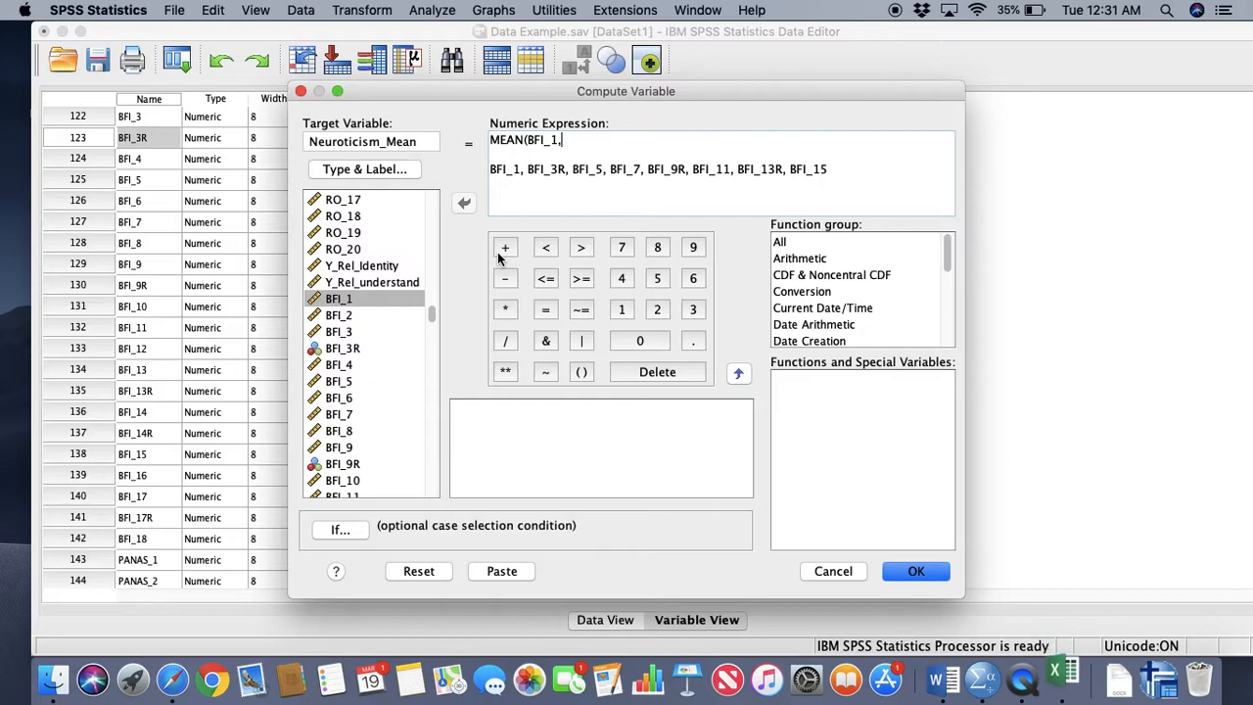
# Add BFI_3R, BFI_5 and BFI_7 from the variable list to the MEAN expression, each followed by a comma
pyautogui.doubleClick(344, 349)
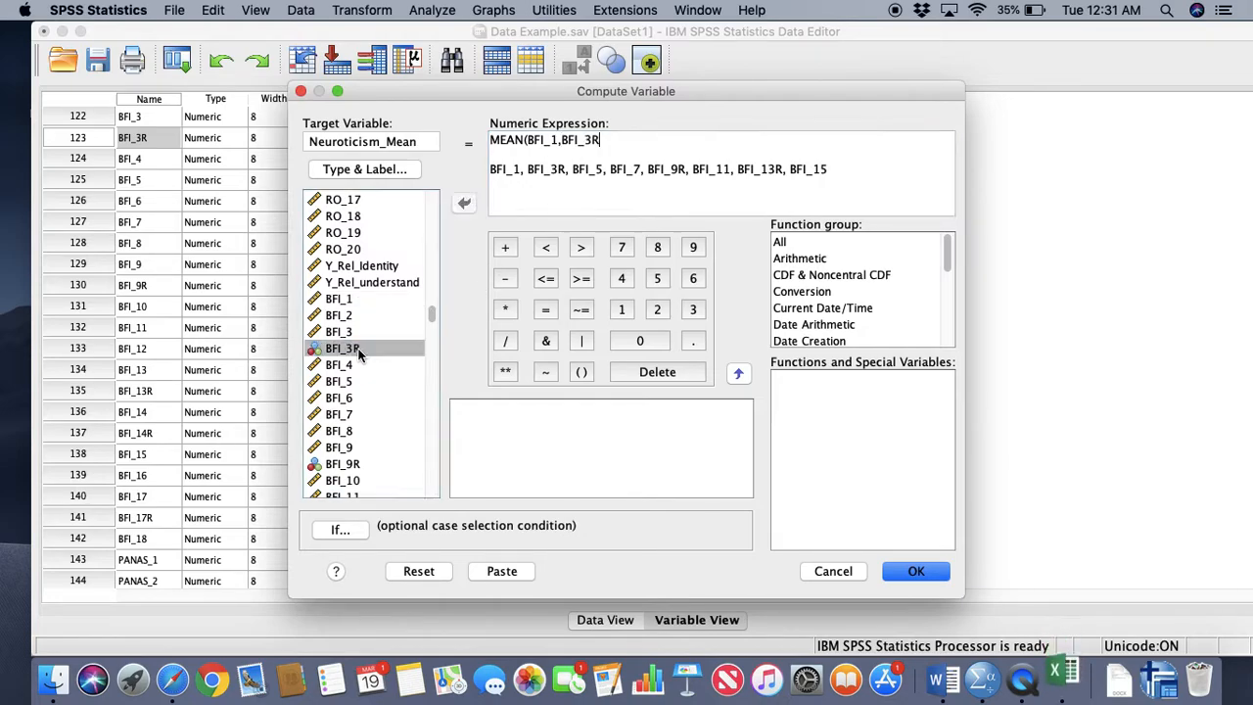
pyautogui.write(',')
pyautogui.doubleClick(343, 381)
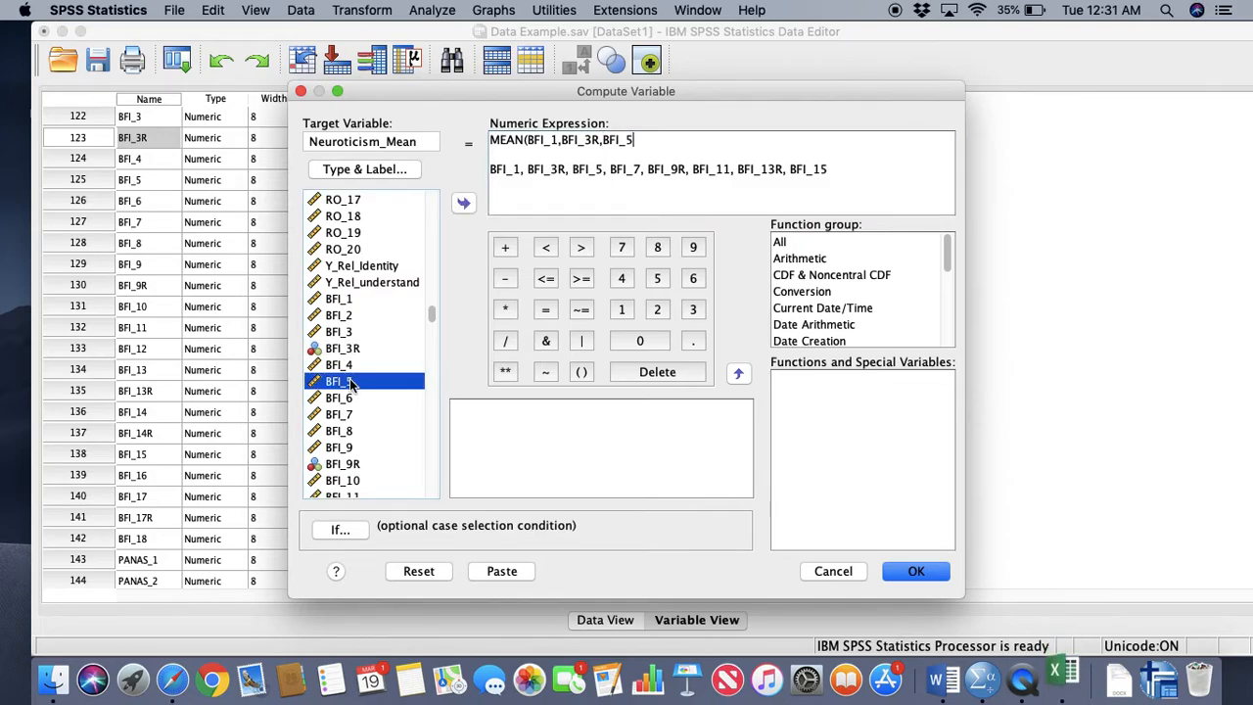
pyautogui.click(669, 142)
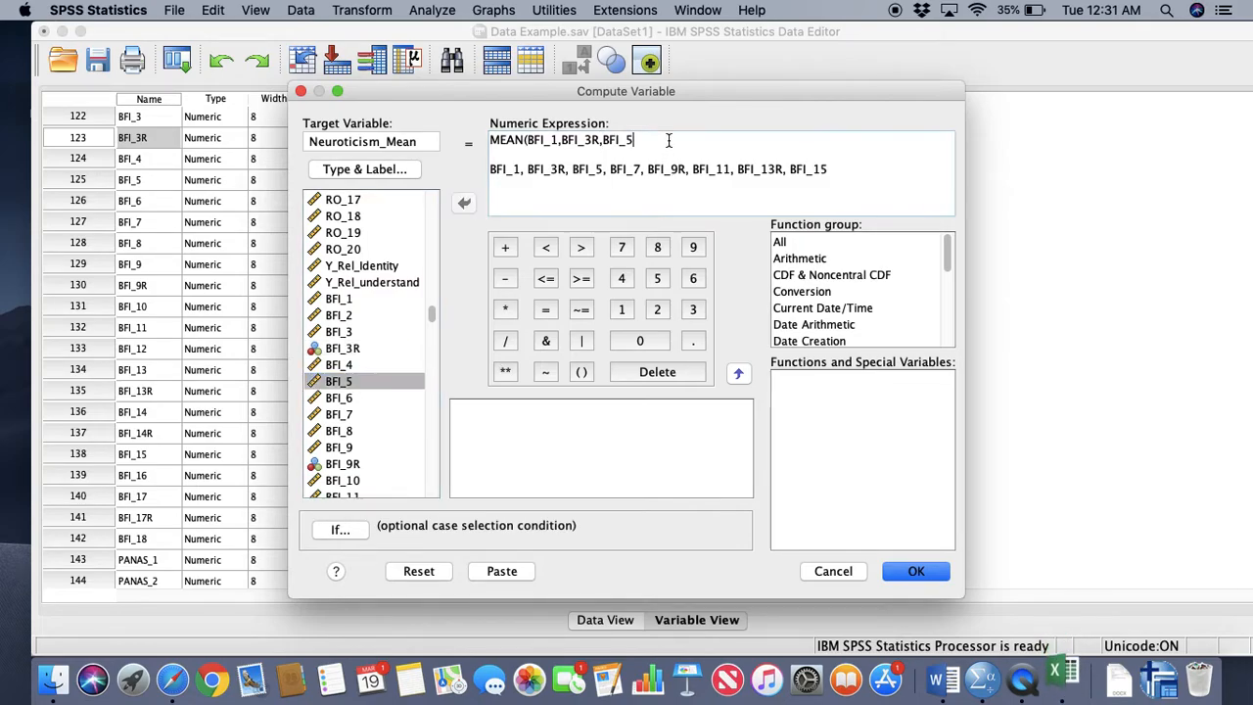
pyautogui.write(',')
pyautogui.doubleClick(345, 414)
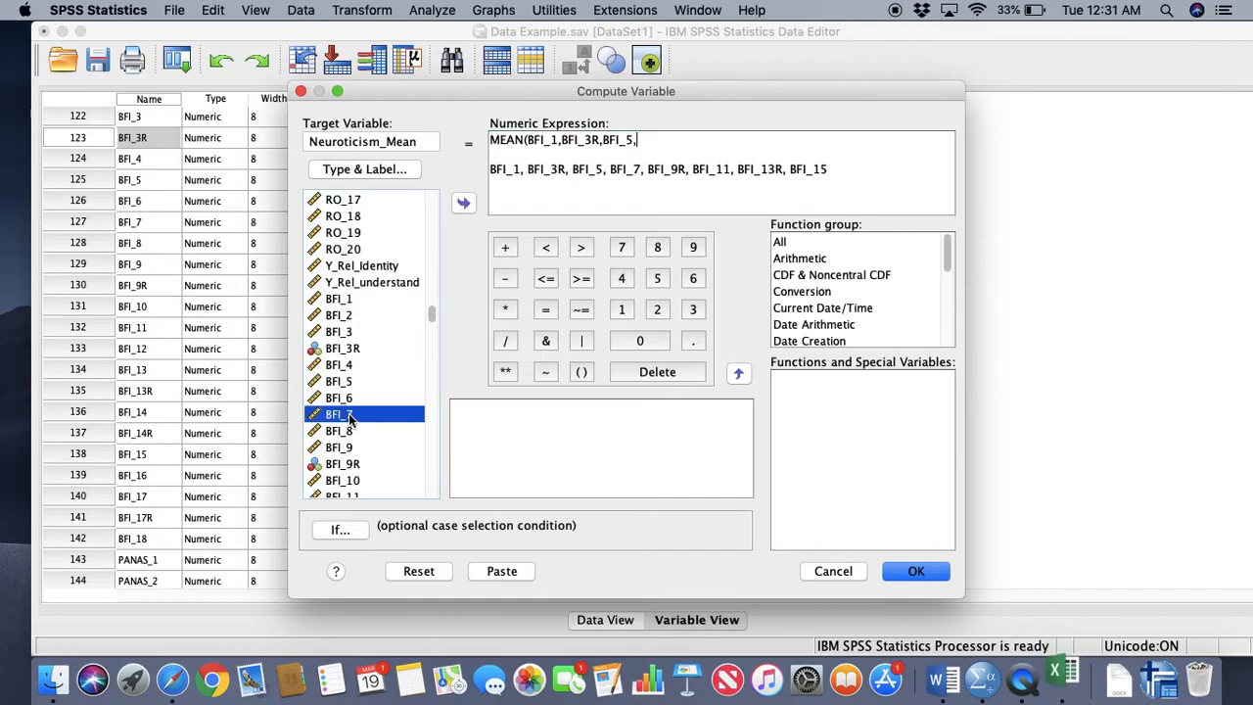
pyautogui.write(',')
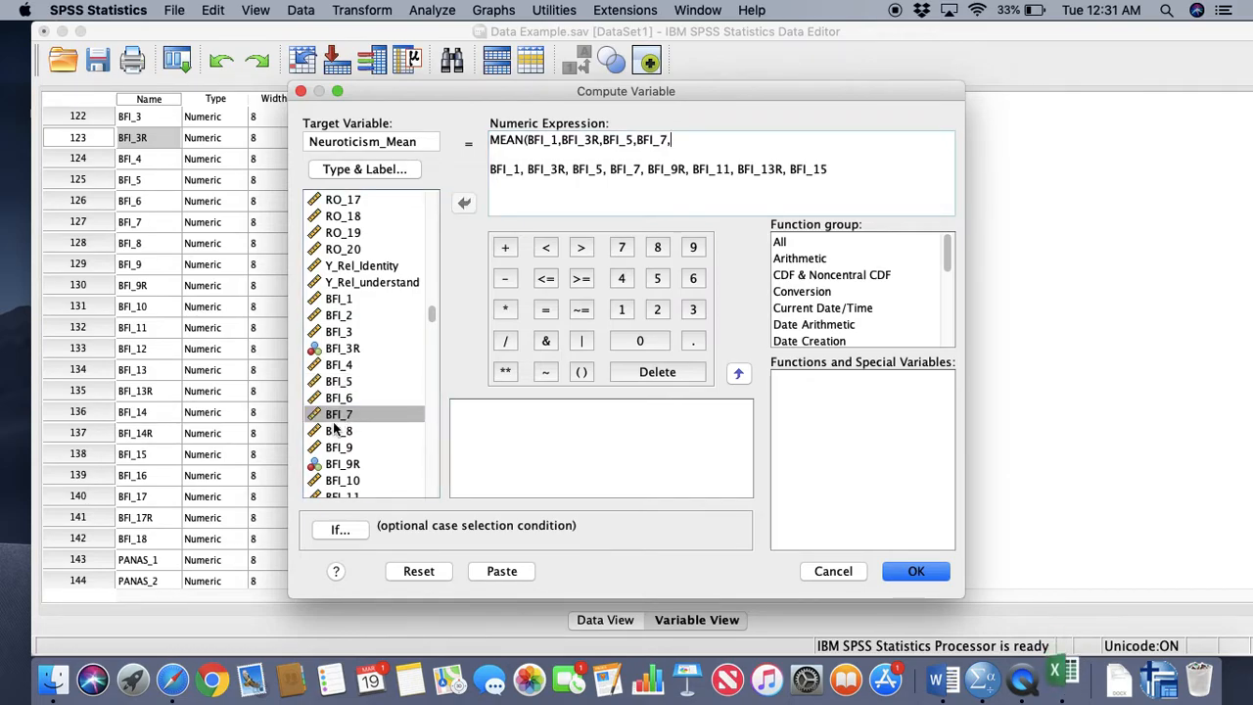
# Add BFI_9R, BFI_11, BFI_13R and BFI_15, separated by commas, to the MEAN expression and close its parenthesis
pyautogui.scroll(-3, 349, 443)
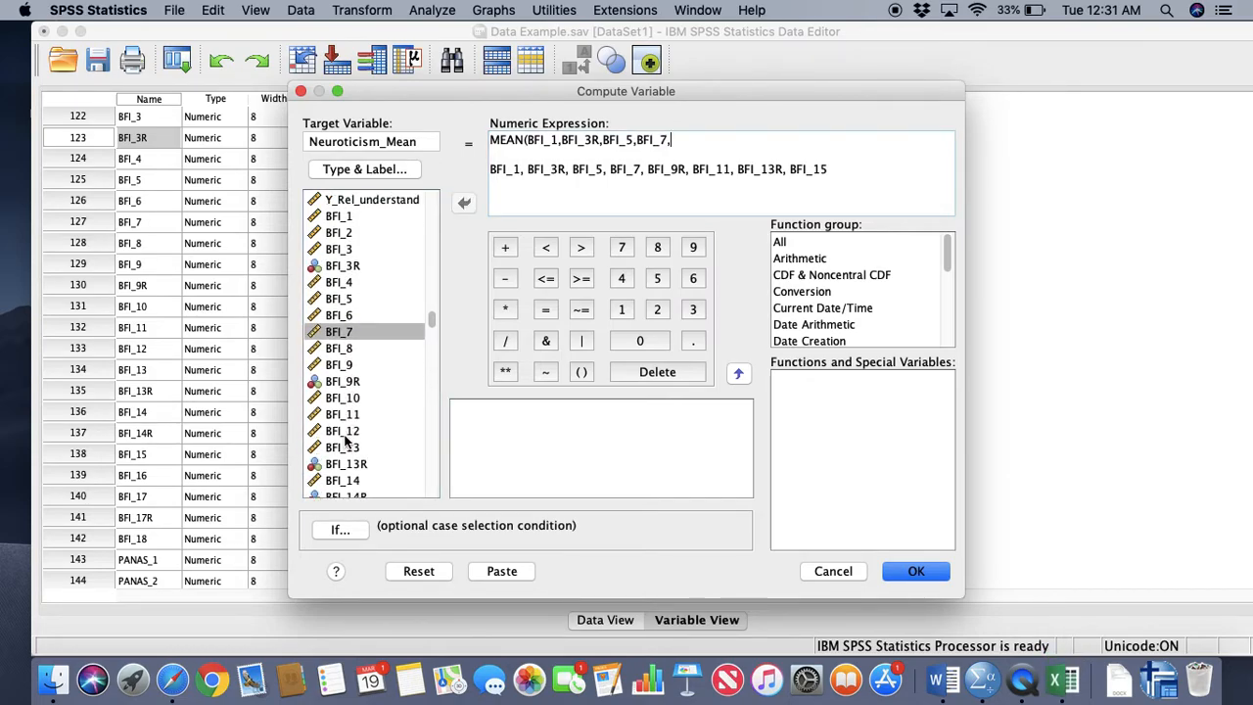
pyautogui.doubleClick(360, 383)
pyautogui.write(',')
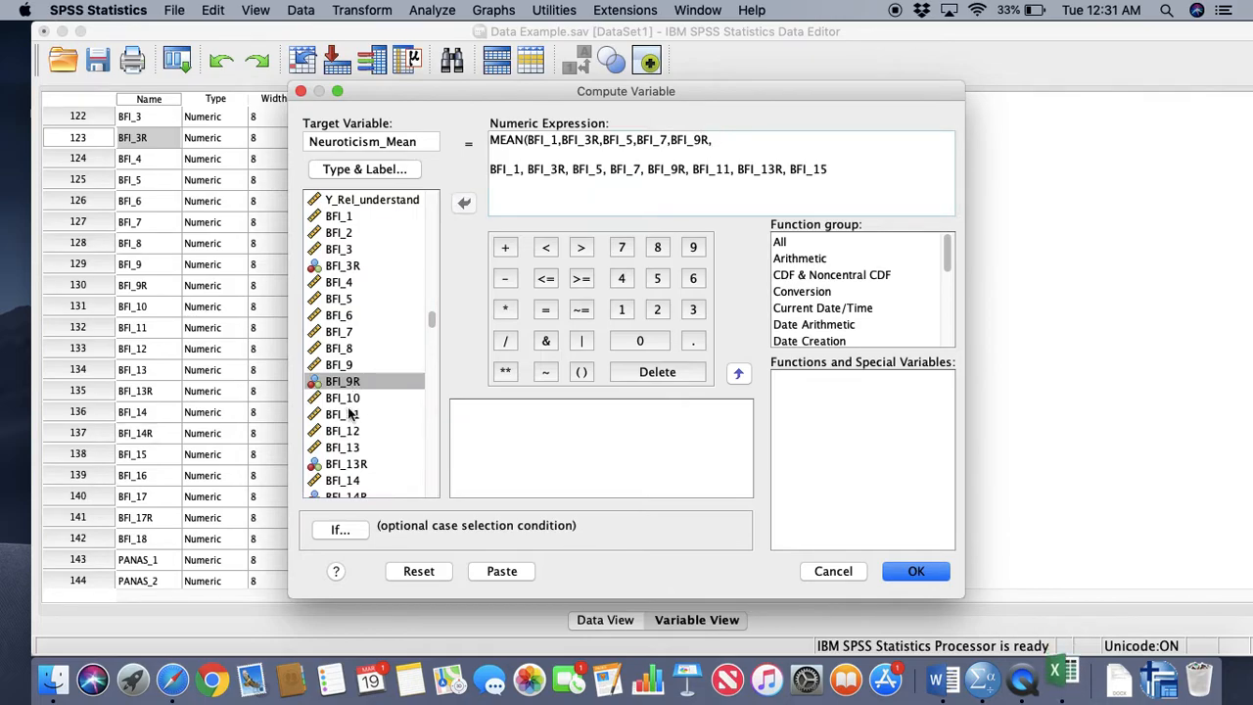
pyautogui.doubleClick(359, 416)
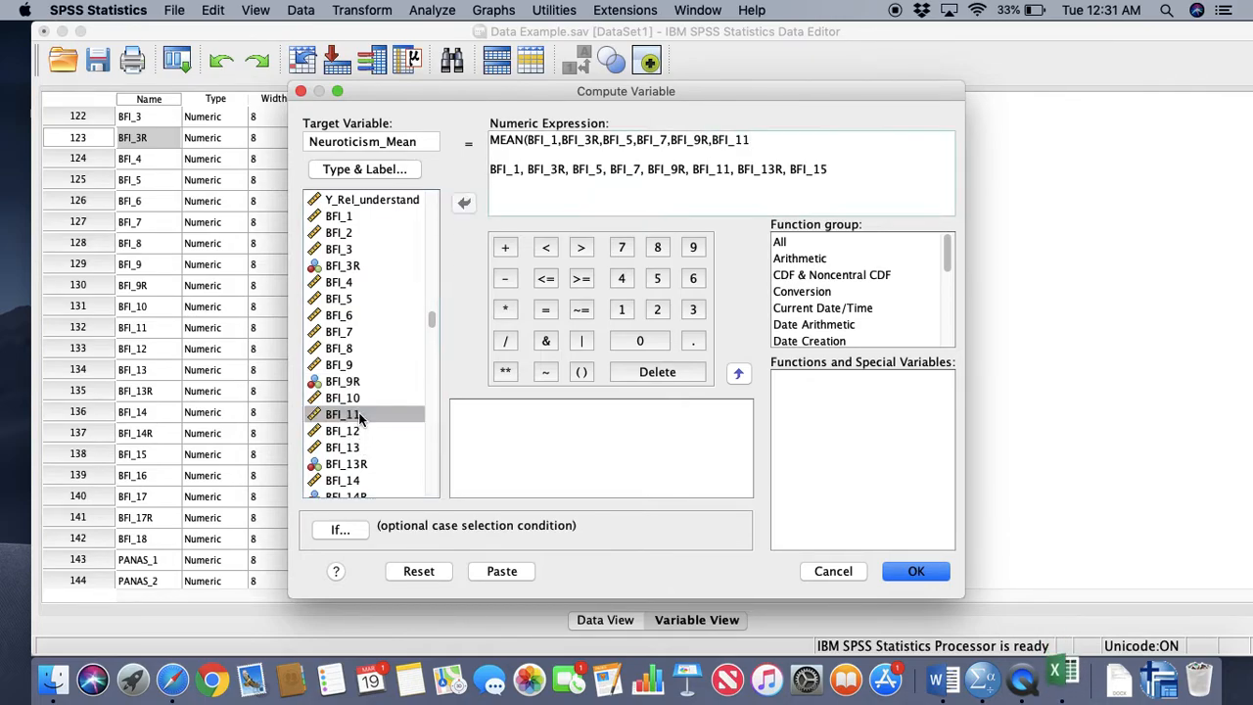
pyautogui.write(',')
pyautogui.scroll(-1, 340, 437)
pyautogui.scroll(-2, 342, 430)
pyautogui.doubleClick(359, 416)
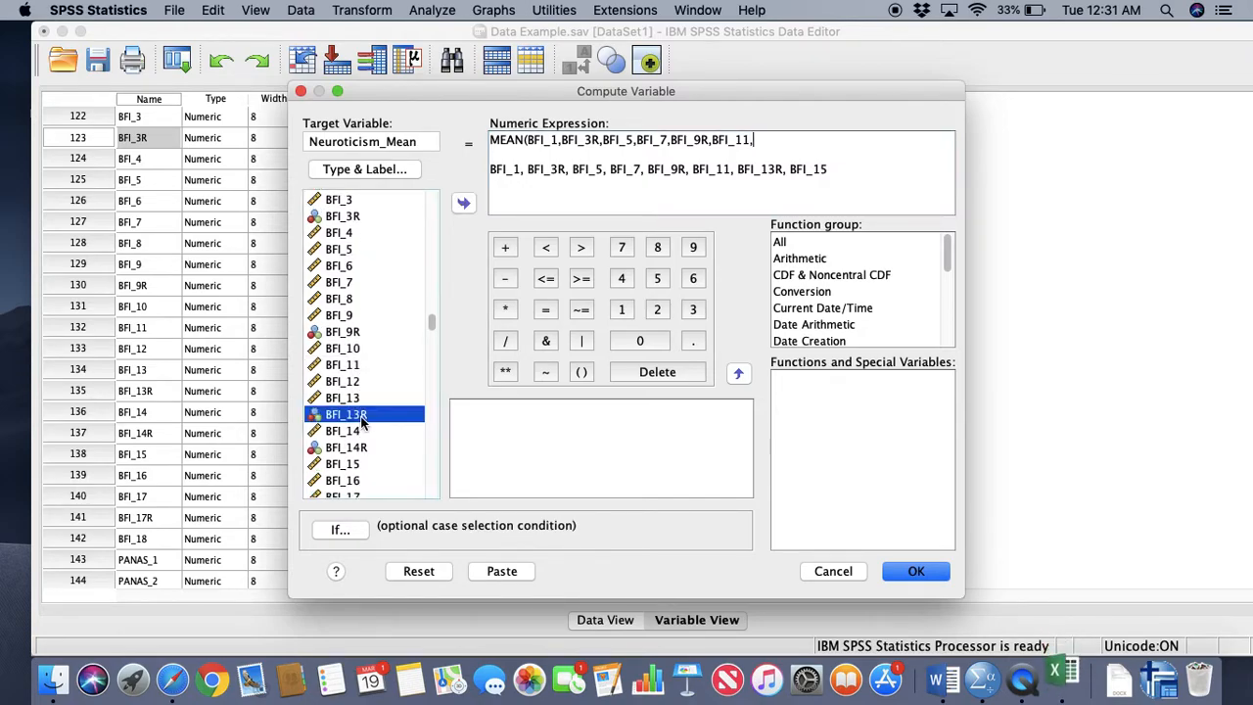
pyautogui.write(',')
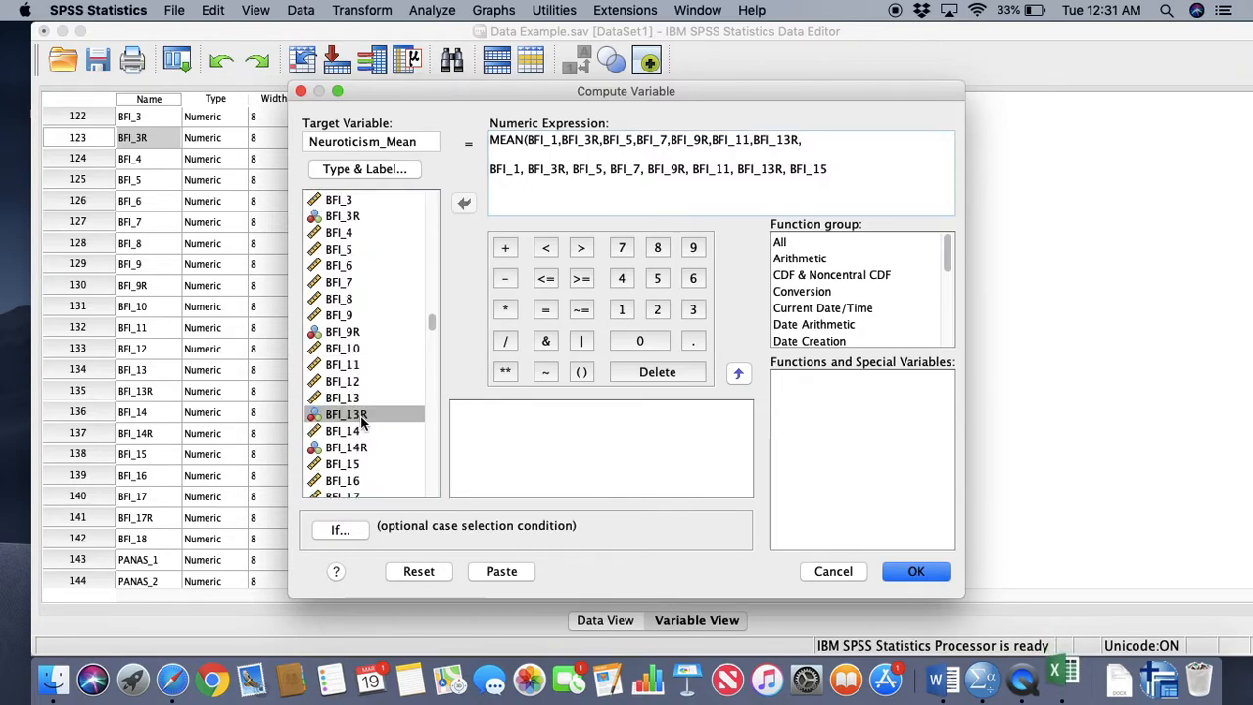
pyautogui.scroll(-5, 364, 406)
pyautogui.doubleClick(363, 382)
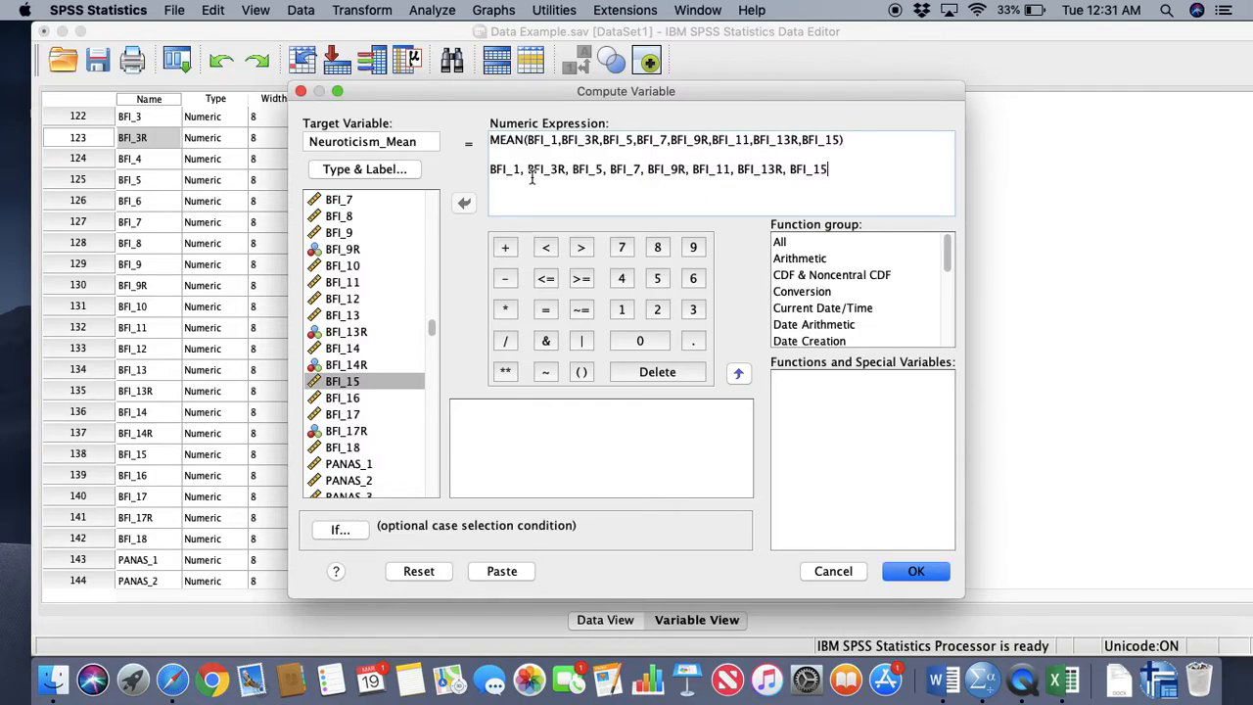
# Delete the pasted reference item list below the MEAN expression and capture a screenshot of the upper half of the Compute Variable dialog
pyautogui.moveTo(830, 170); pyautogui.dragTo(466, 173)
pyautogui.press('BackSpace')
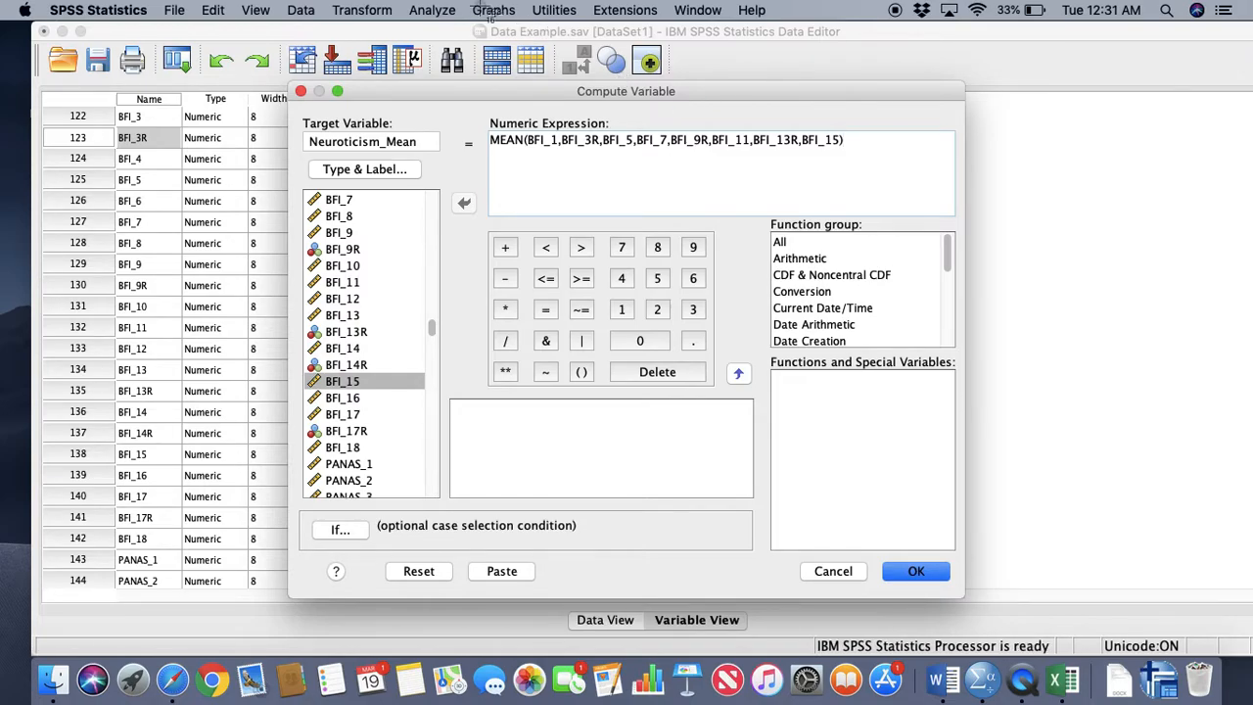
pyautogui.press('super+shift+4')
pyautogui.moveTo(294, 84); pyautogui.dragTo(959, 338)
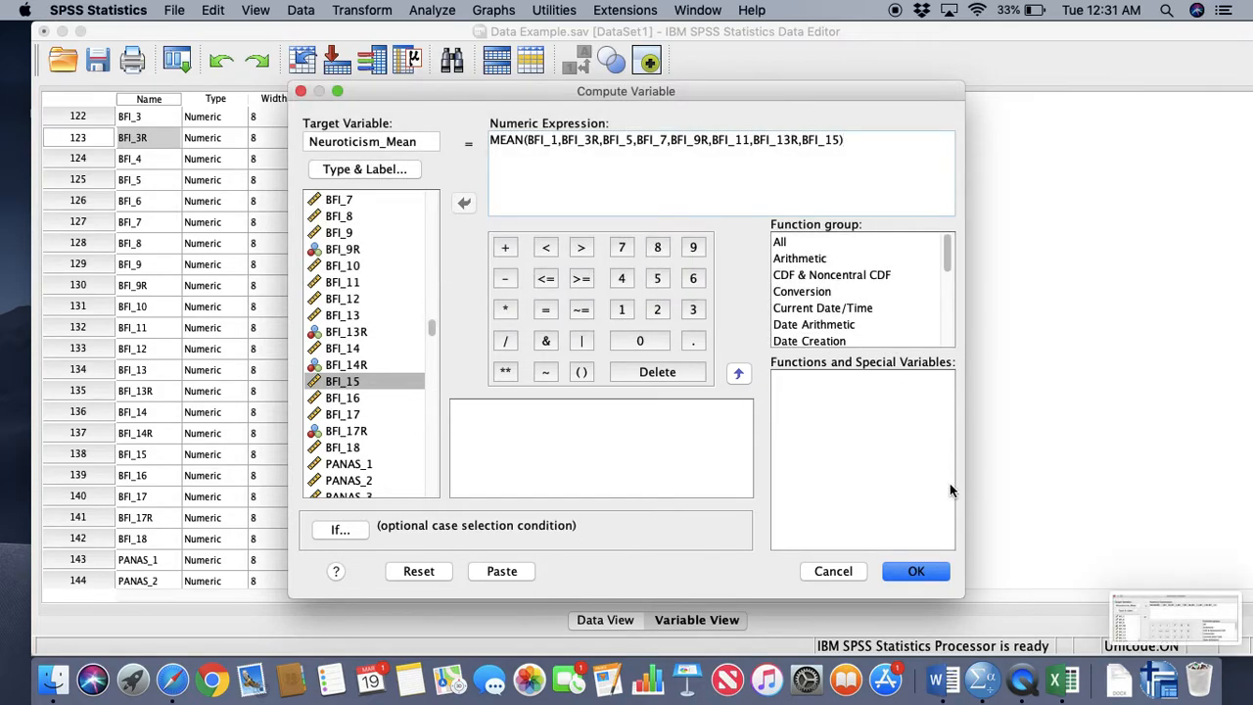
# Run the computation, agree to change the existing Neuroticism_Mean variable, and minimize the output viewer
pyautogui.click(933, 571)
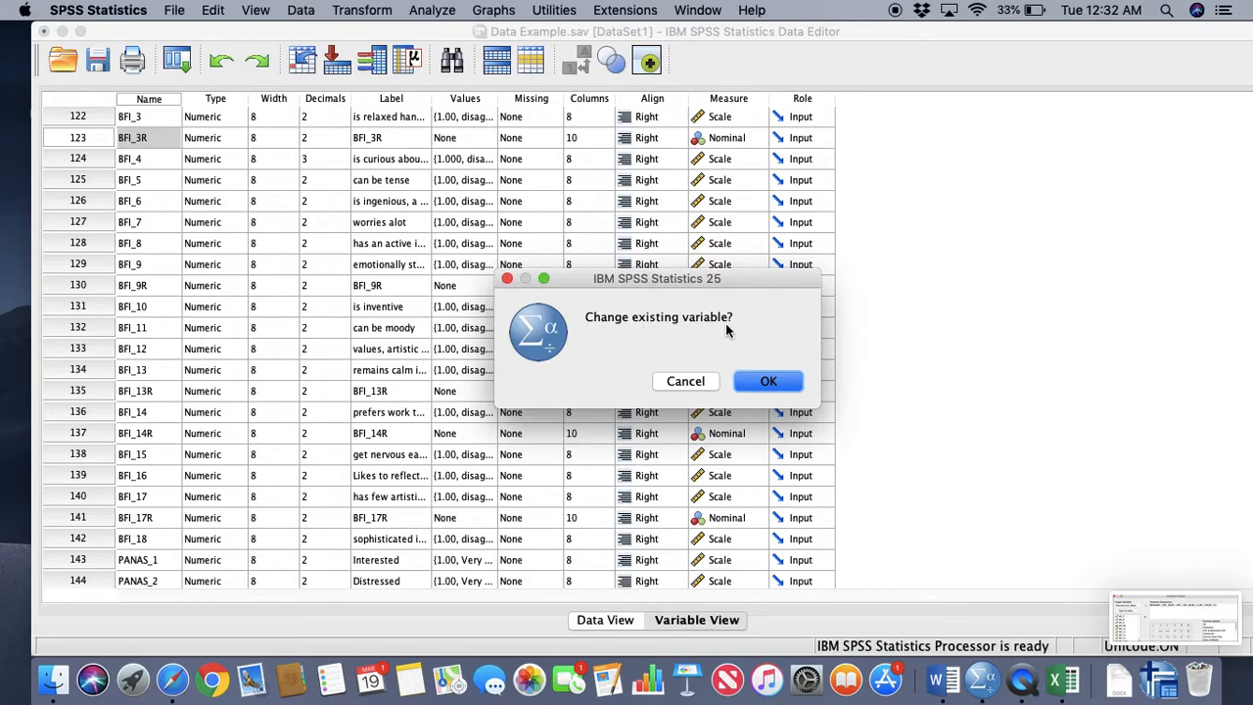
pyautogui.click(773, 384)
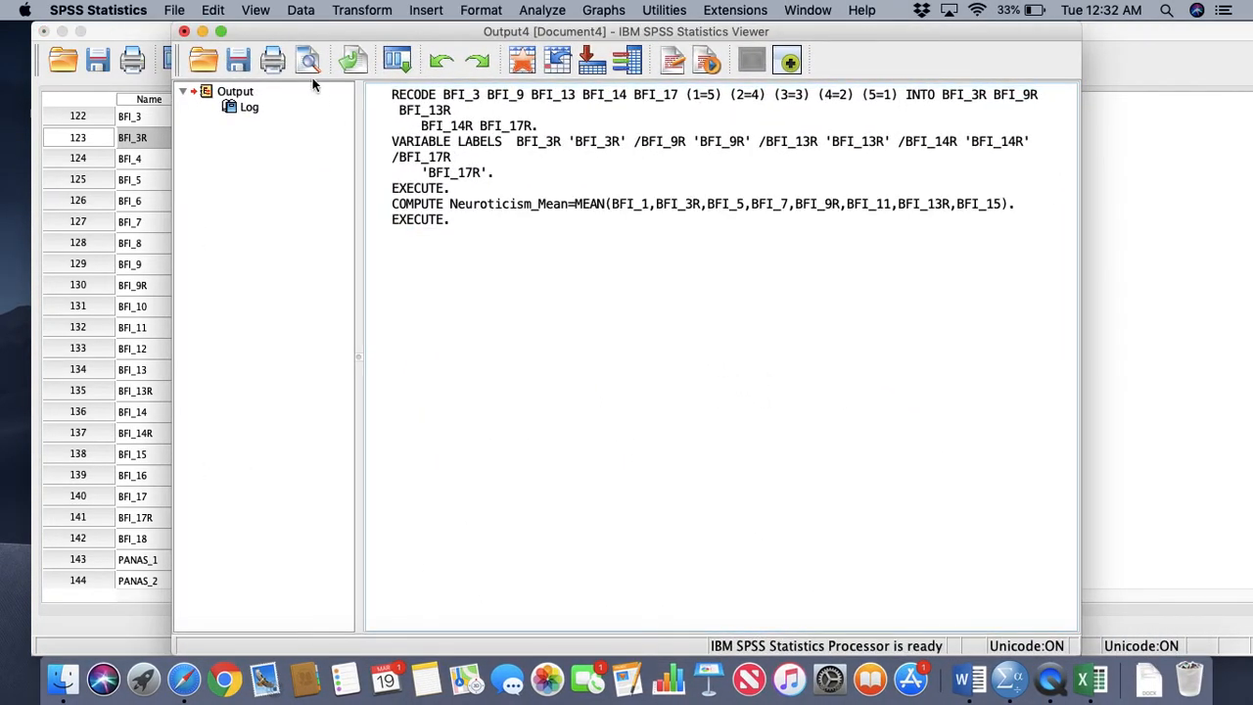
pyautogui.click(201, 32)
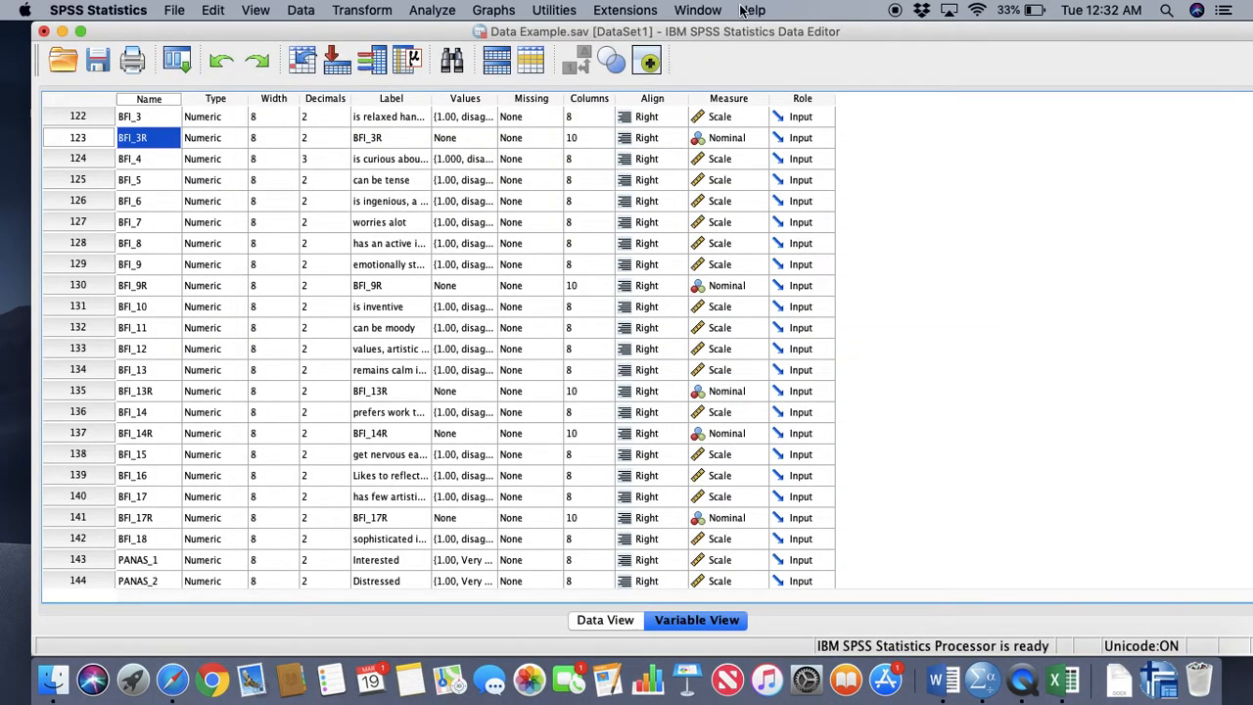
# Move the Data Editor aside, switch to Word, take it out of full screen and copy the newest screenshot file from the desktop
pyautogui.moveTo(519, 36); pyautogui.dragTo(20, 36)
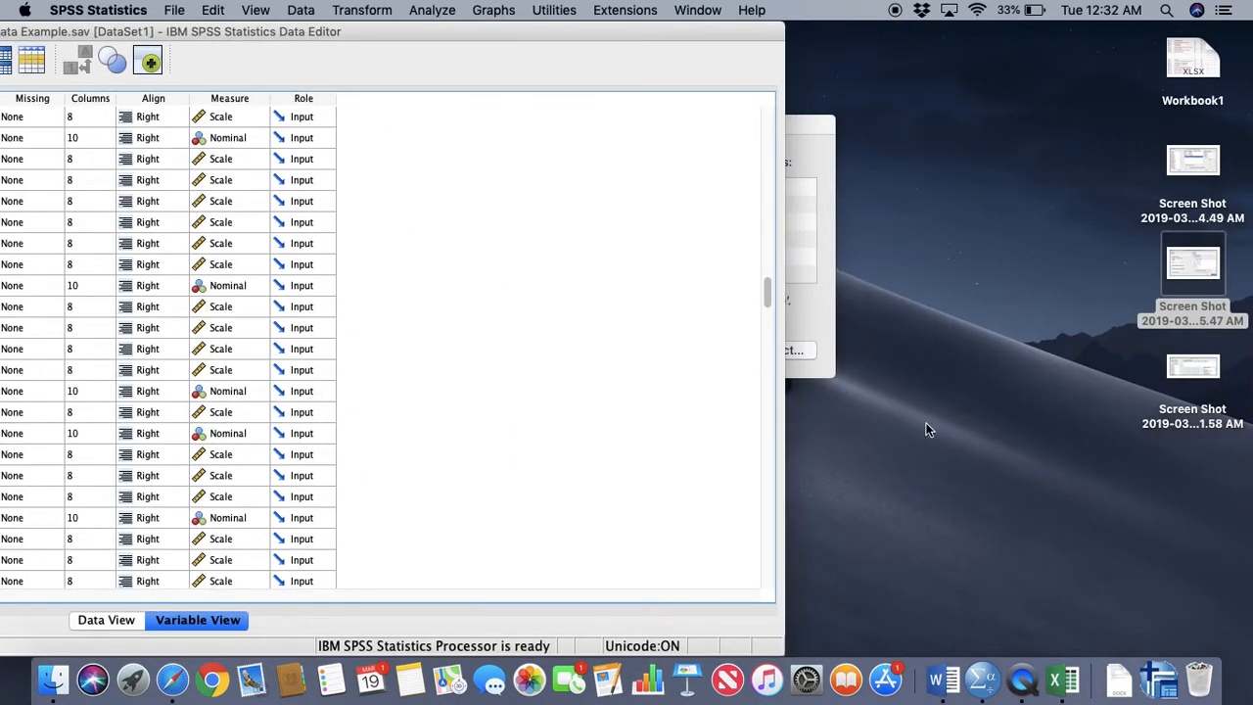
pyautogui.click(960, 599)
pyautogui.click(937, 678)
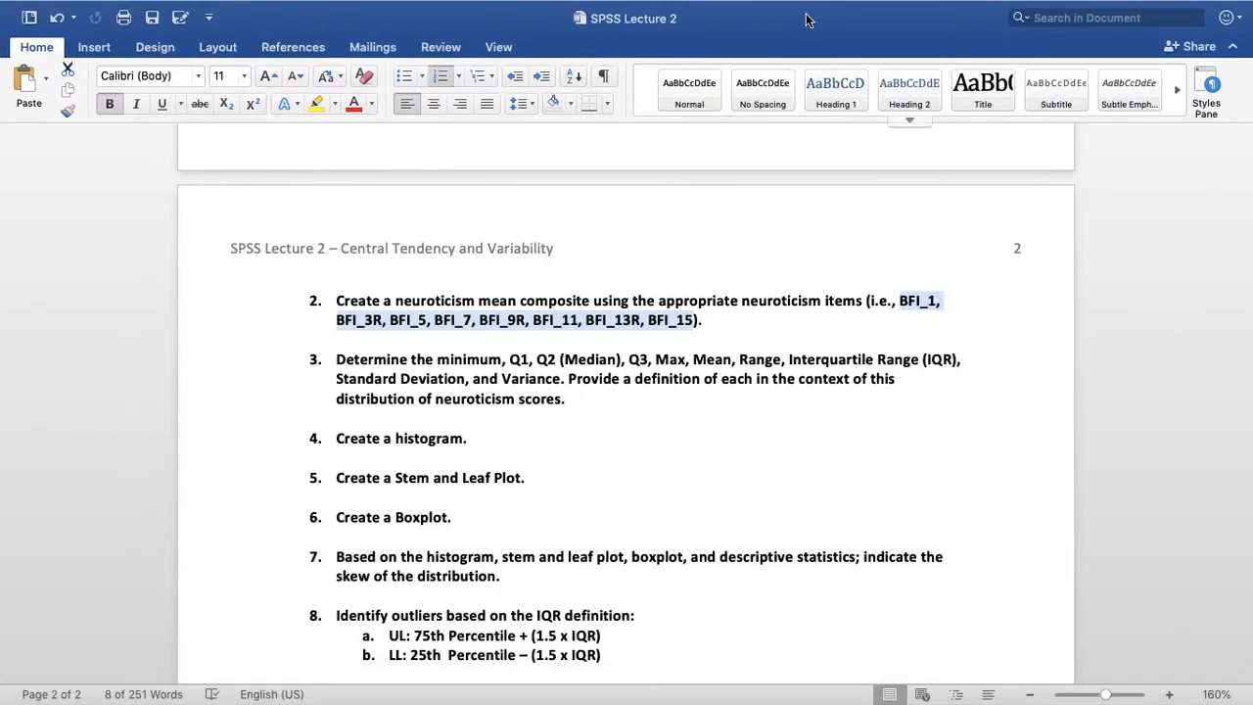
pyautogui.moveTo(26, 4)
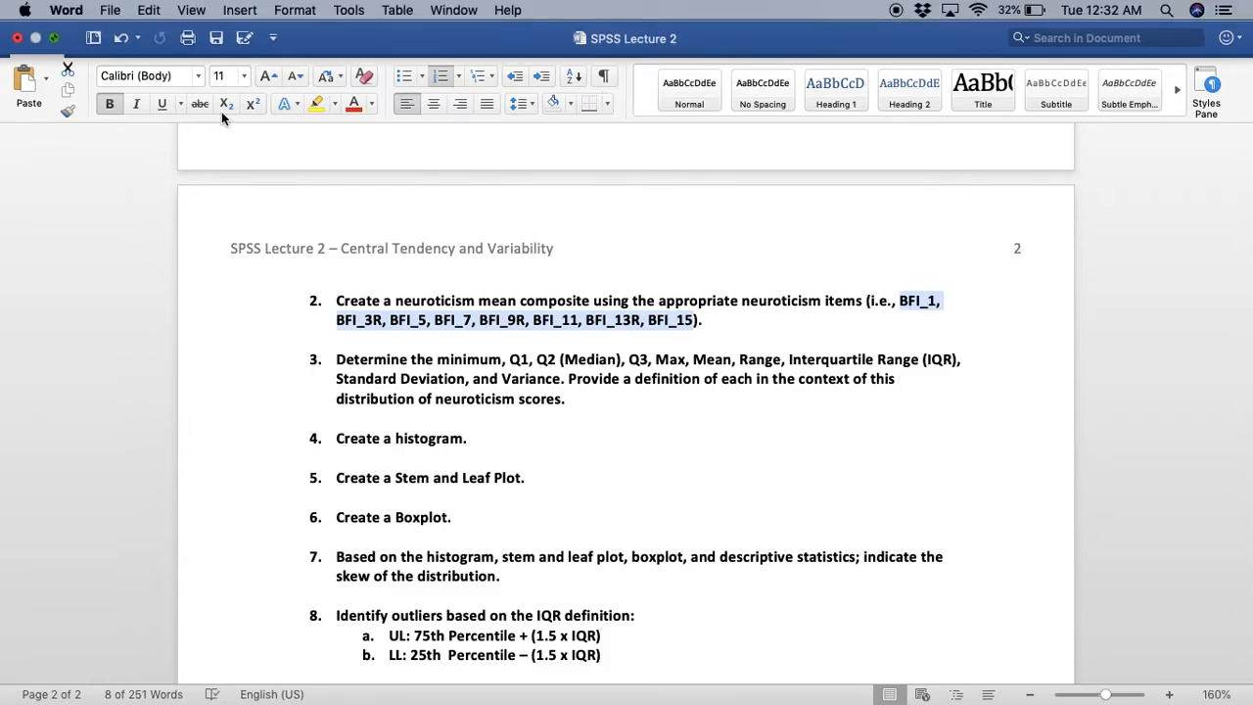
pyautogui.click(54, 38)
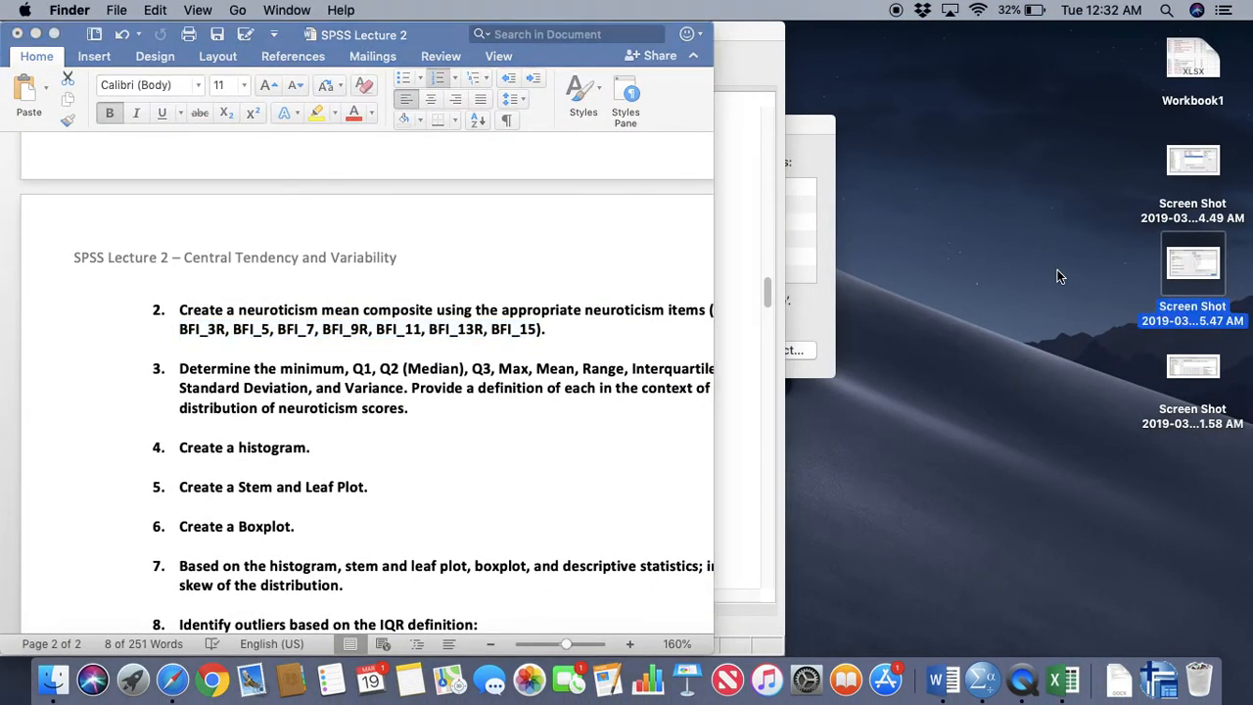
pyautogui.click(1052, 313)
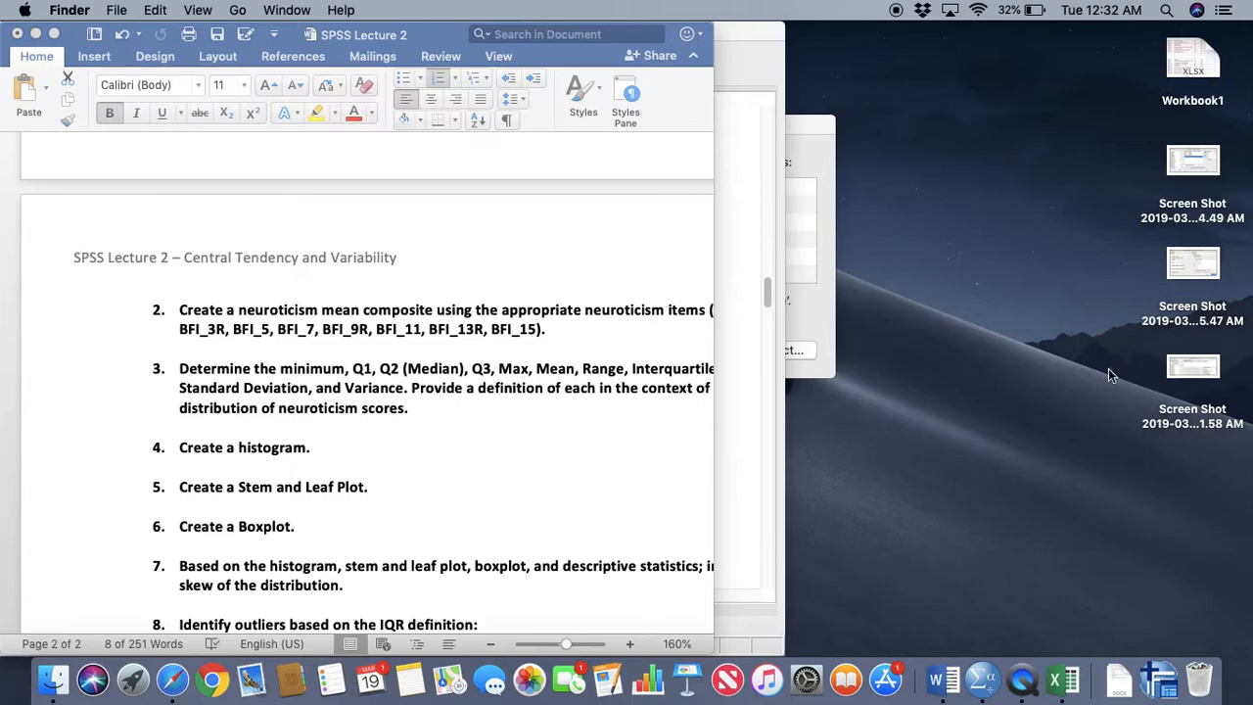
pyautogui.click(1167, 367)
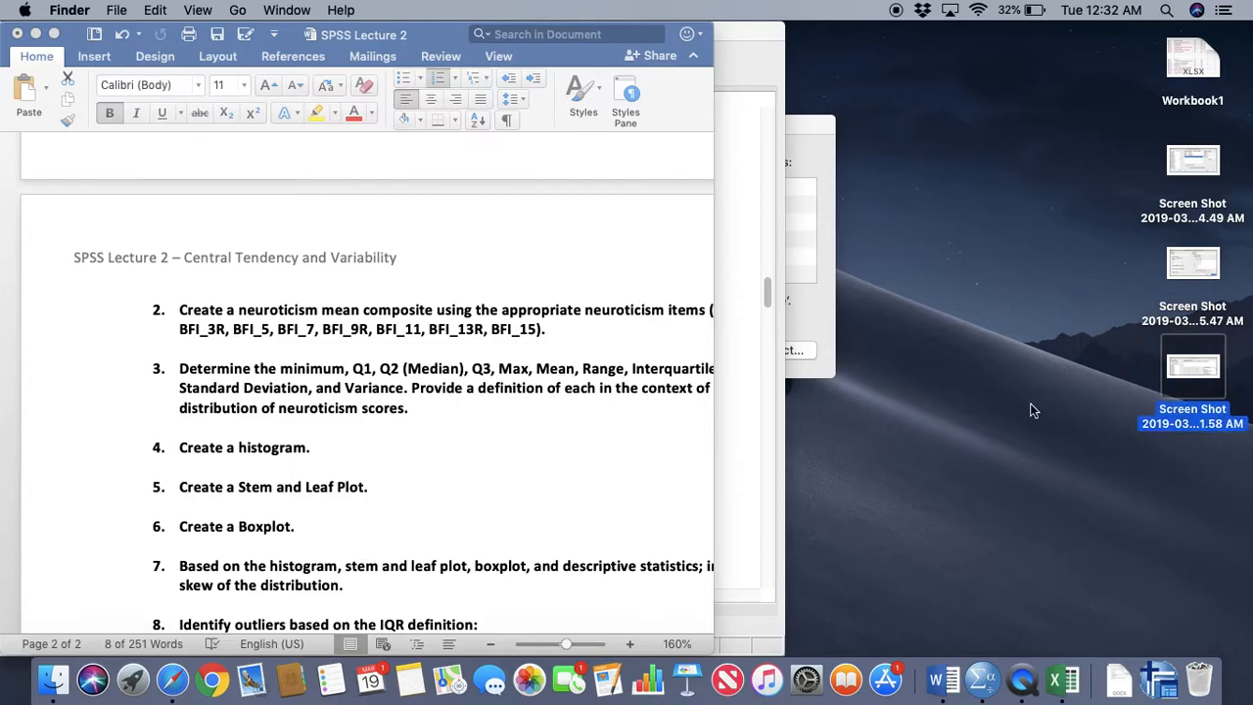
# Add blank lines below question 2 in the Word document and paste the Compute Variable screenshot there
pyautogui.click(627, 329)
pyautogui.click(626, 330)
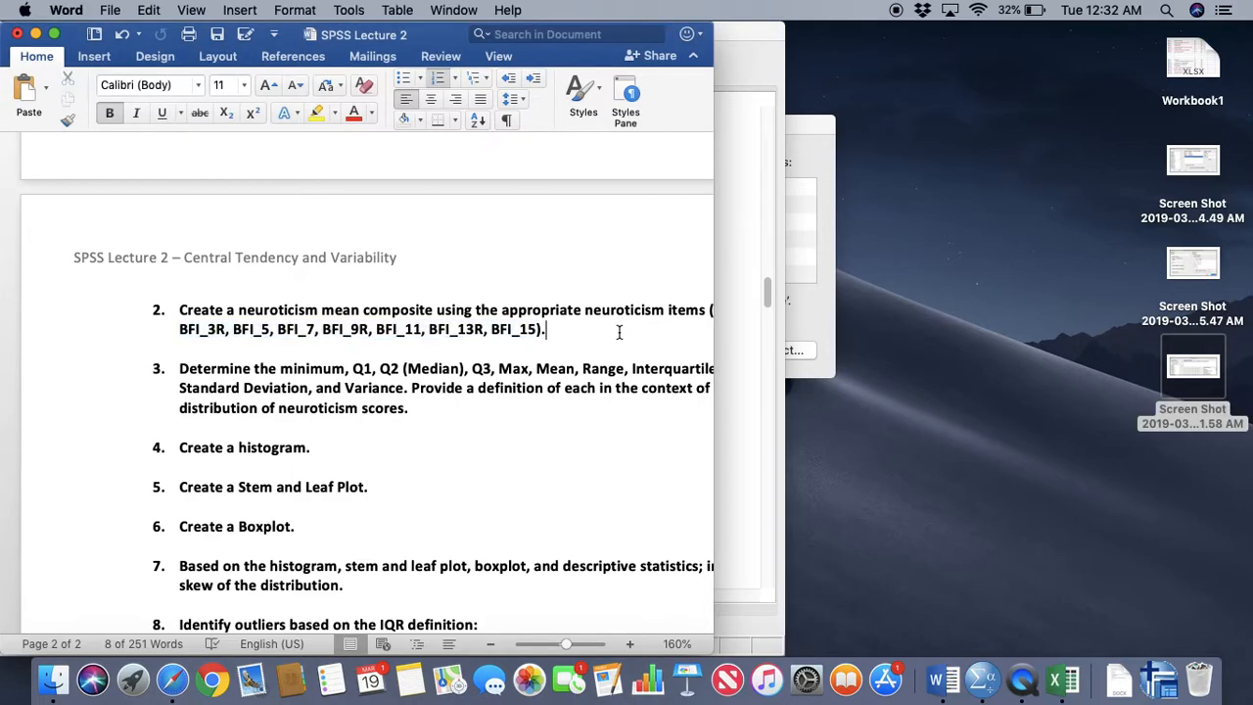
pyautogui.press('Return')
pyautogui.press('Return')
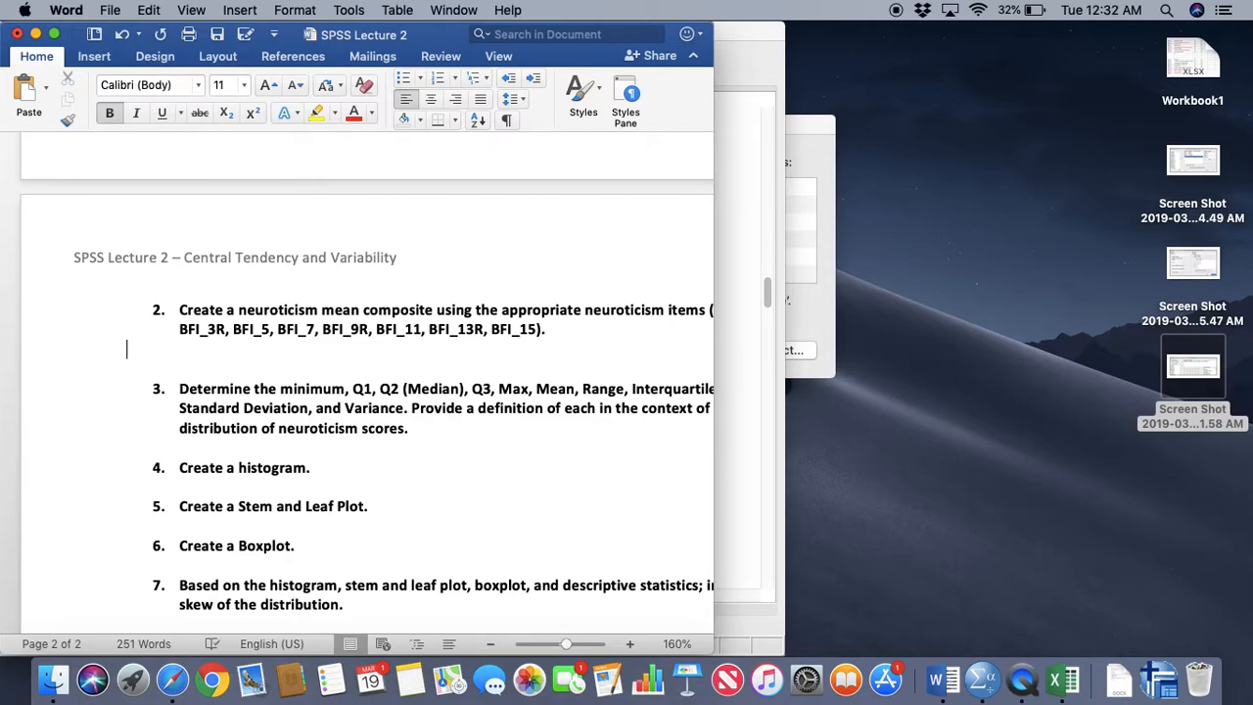
pyautogui.press('Return')
pyautogui.press('super+v')
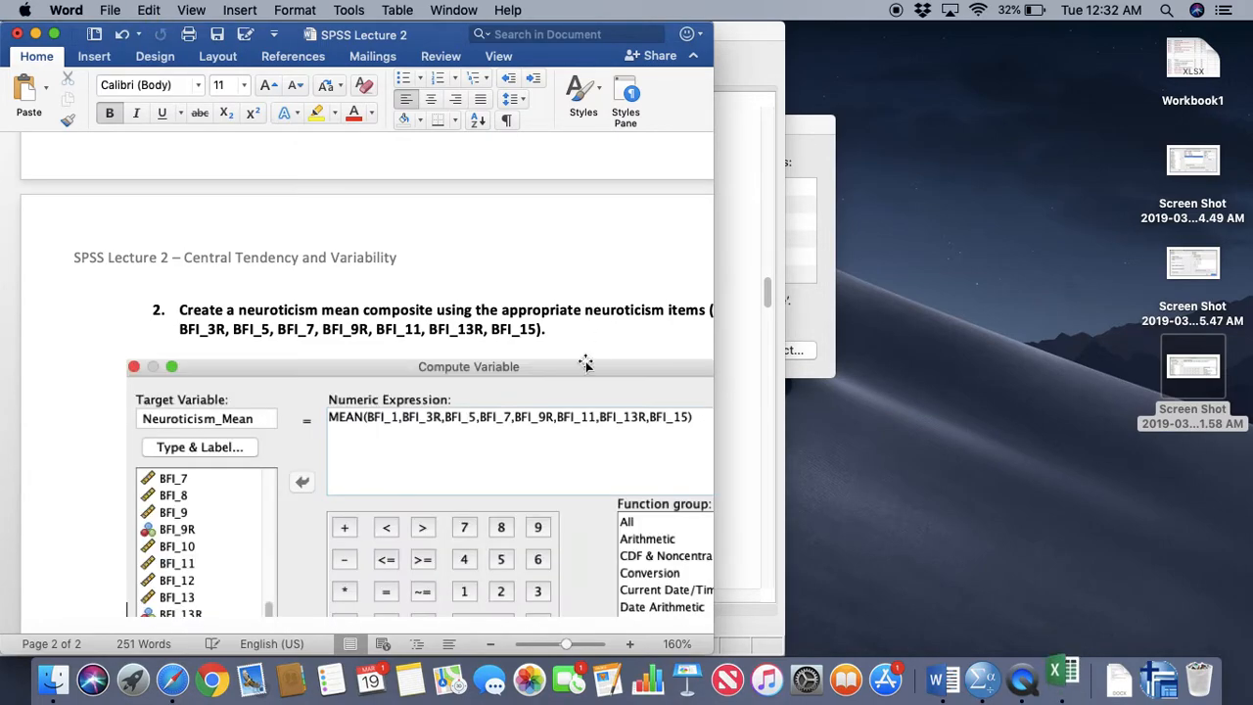
# Return Word to full screen, shrink the pasted Compute Variable screenshot slightly and save the document
pyautogui.click(53, 34)
pyautogui.click(694, 361)
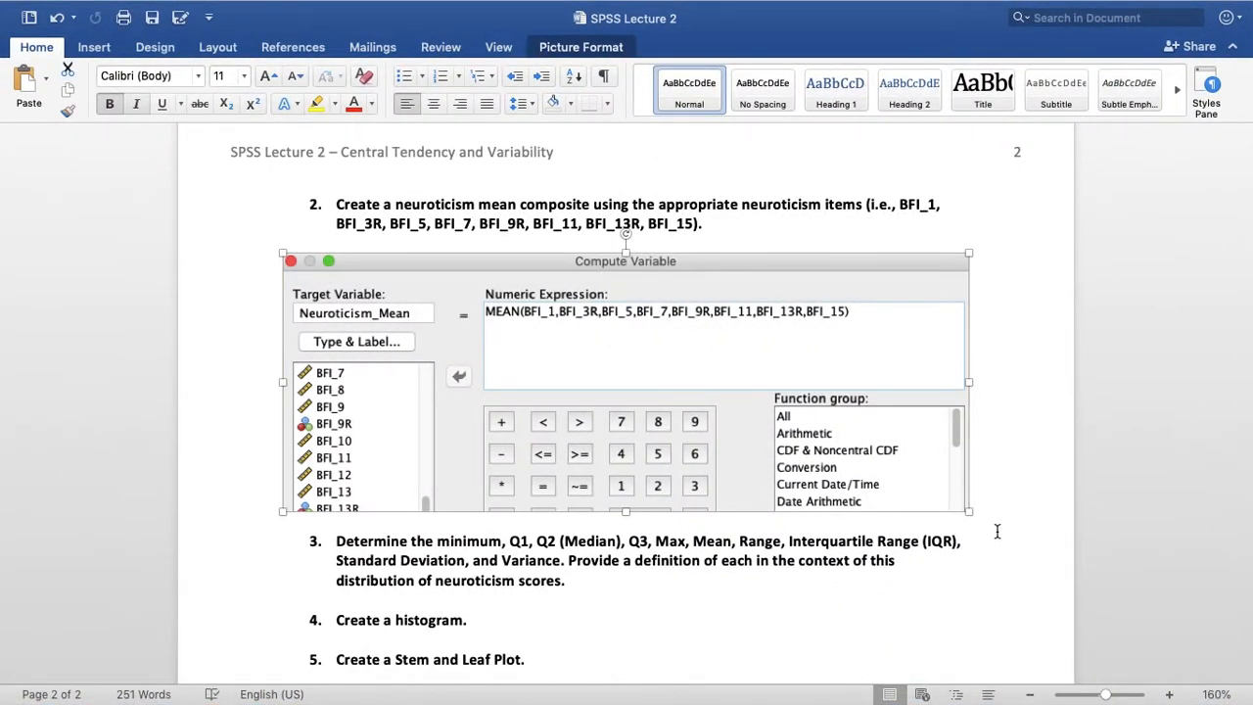
pyautogui.moveTo(968, 512)
pyautogui.mouseDown()
pyautogui.moveTo(957, 489)
pyautogui.moveTo(948, 504)
pyautogui.mouseUp()
pyautogui.click(986, 356)
pyautogui.scroll(-3, 964, 389)
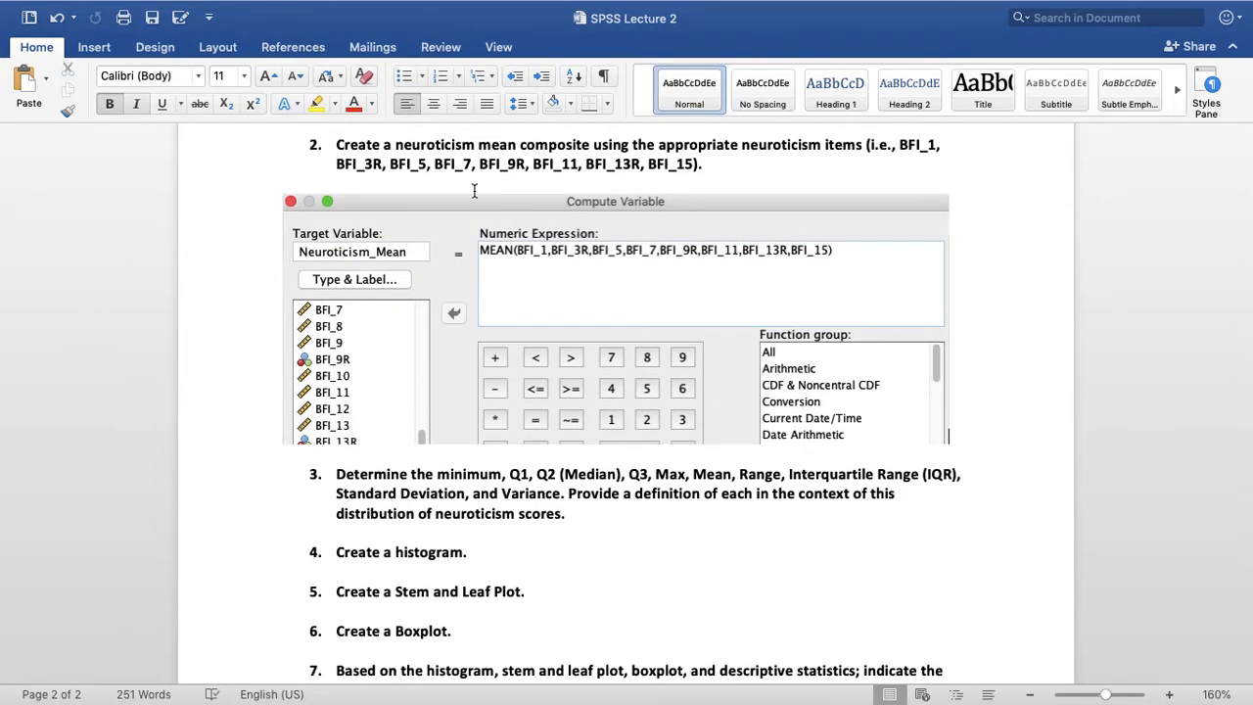
pyautogui.click(152, 20)
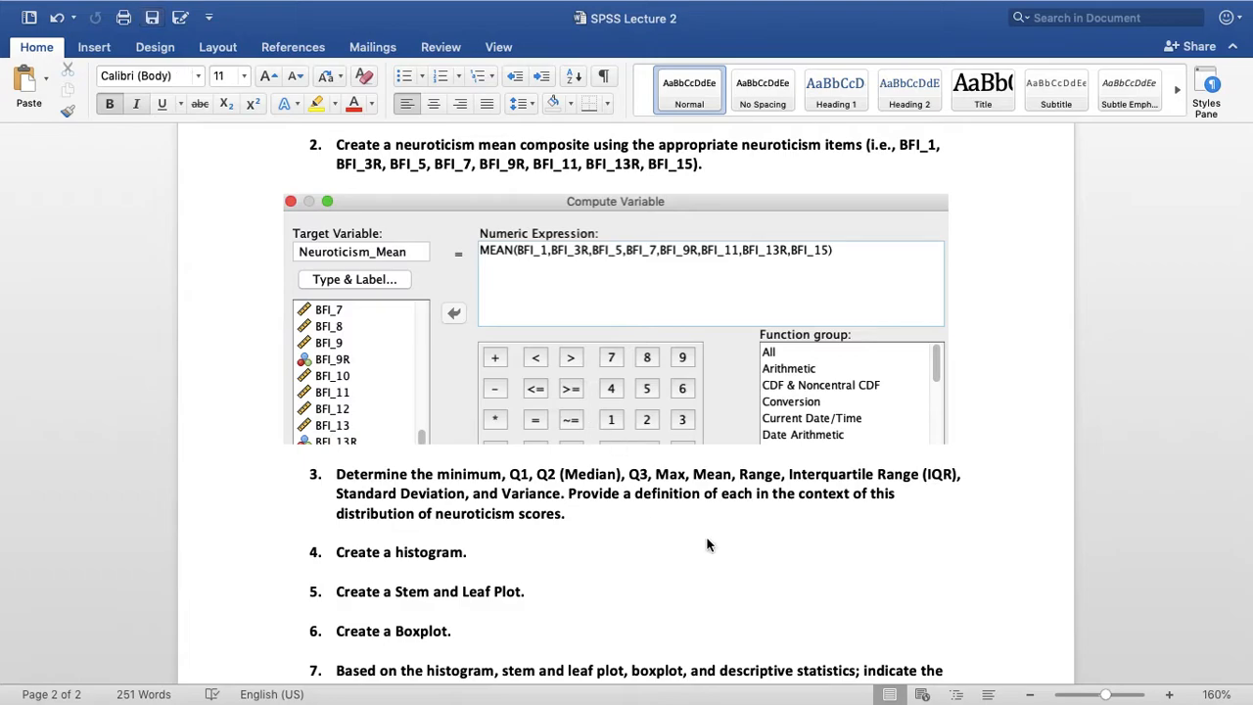
# Review the remaining assignment questions, from question 3 on descriptive statistics through question 8 on outliers
pyautogui.scroll(-3, 707, 539)
pyautogui.scroll(-3, 707, 539)
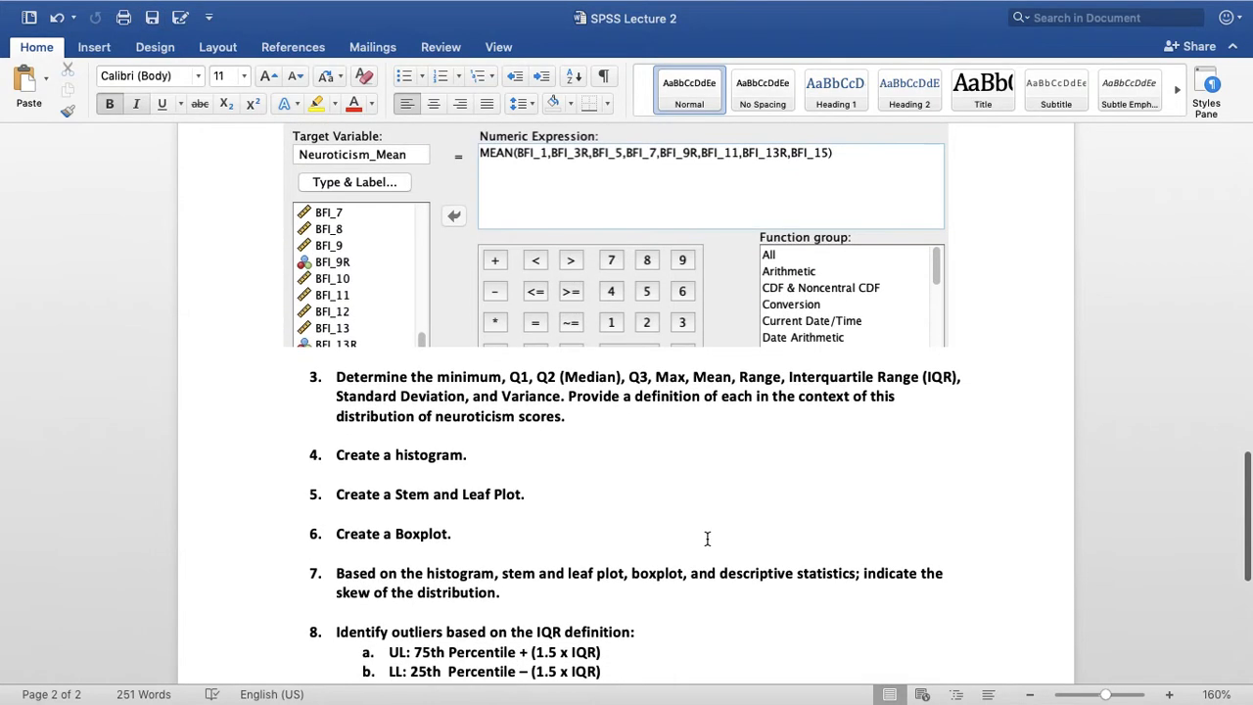
pyautogui.scroll(-1, 707, 539)
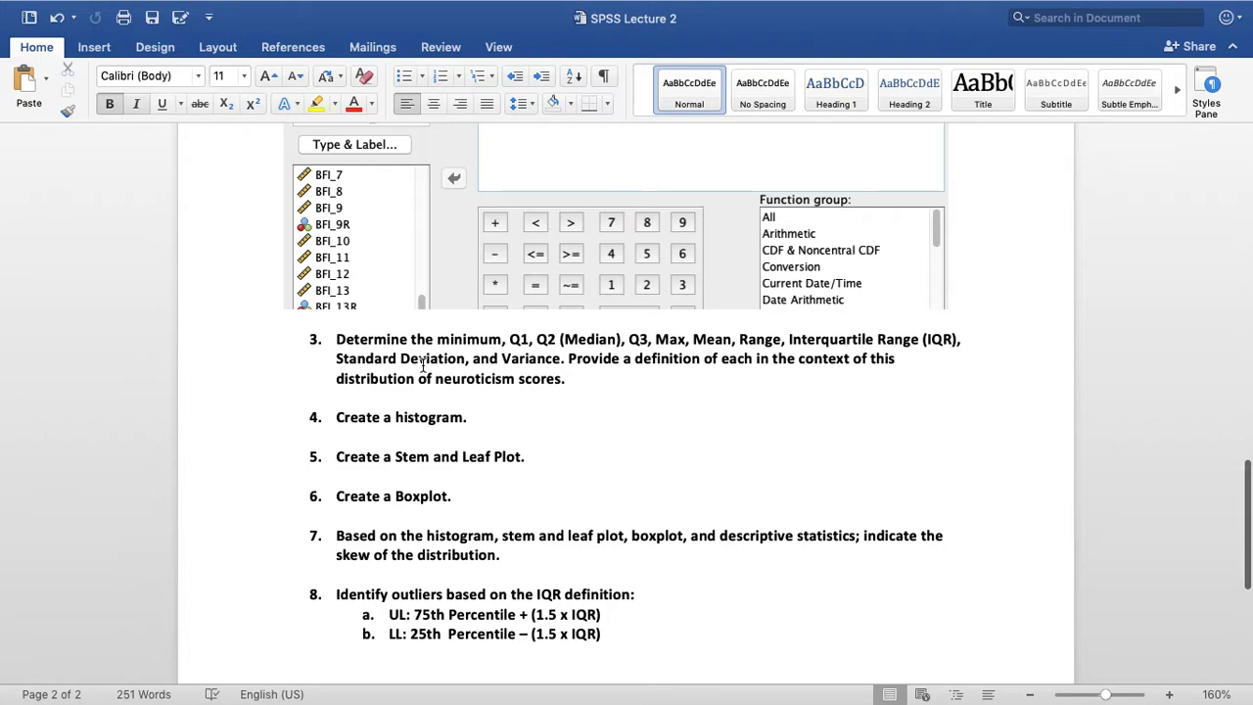
pyautogui.scroll(-1, 689, 385)
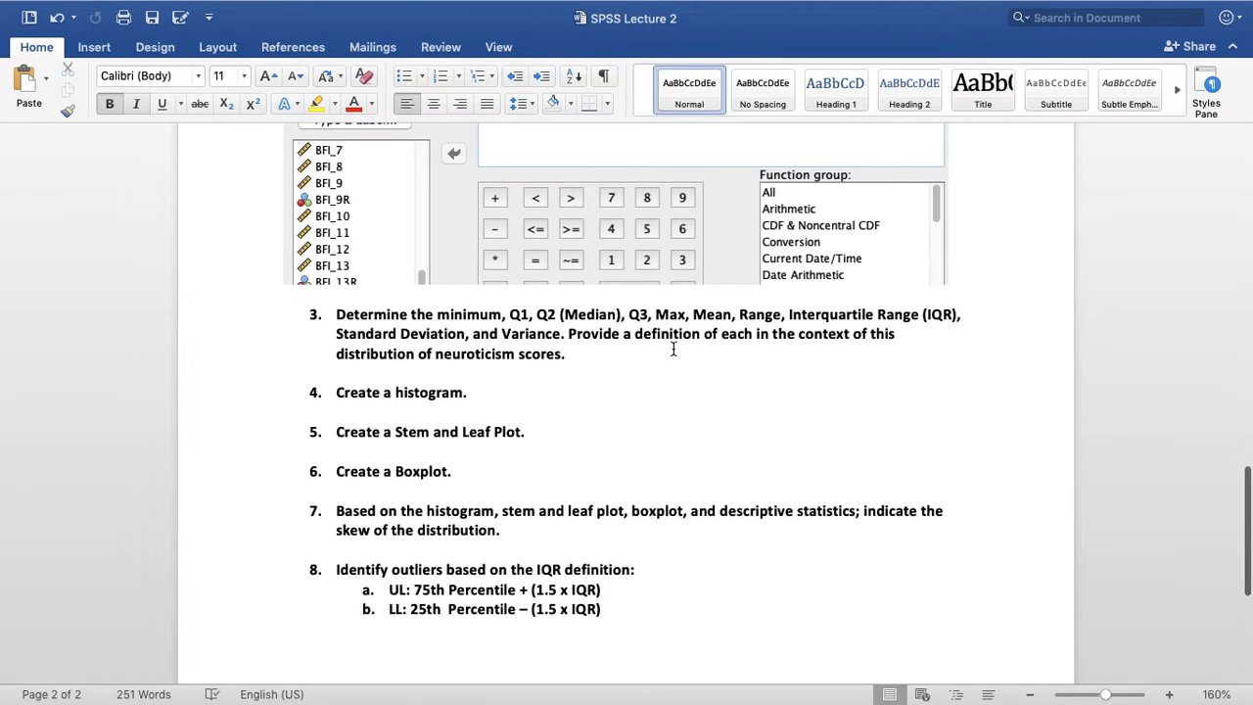
# Switch from Word to SPSS Statistics, bring the Data Editor fully back into view and open the Explore analysis
pyautogui.scroll(-1, 639, 374)
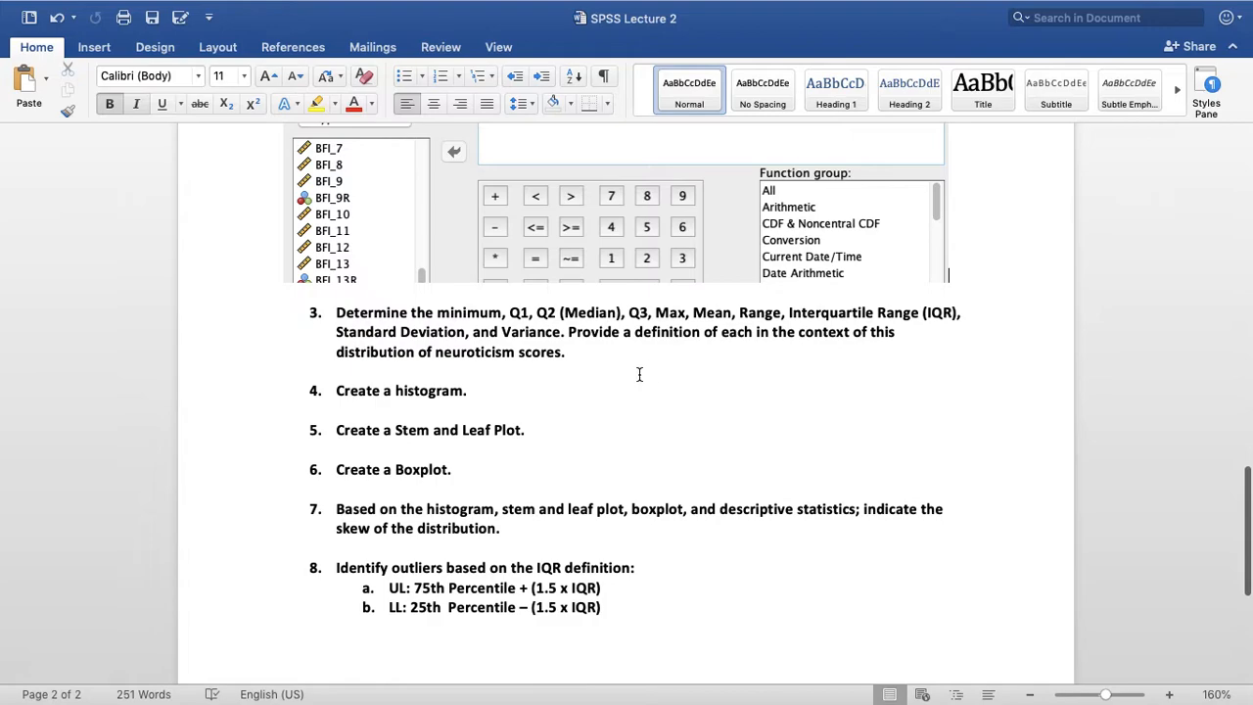
pyautogui.scroll(-1, 573, 373)
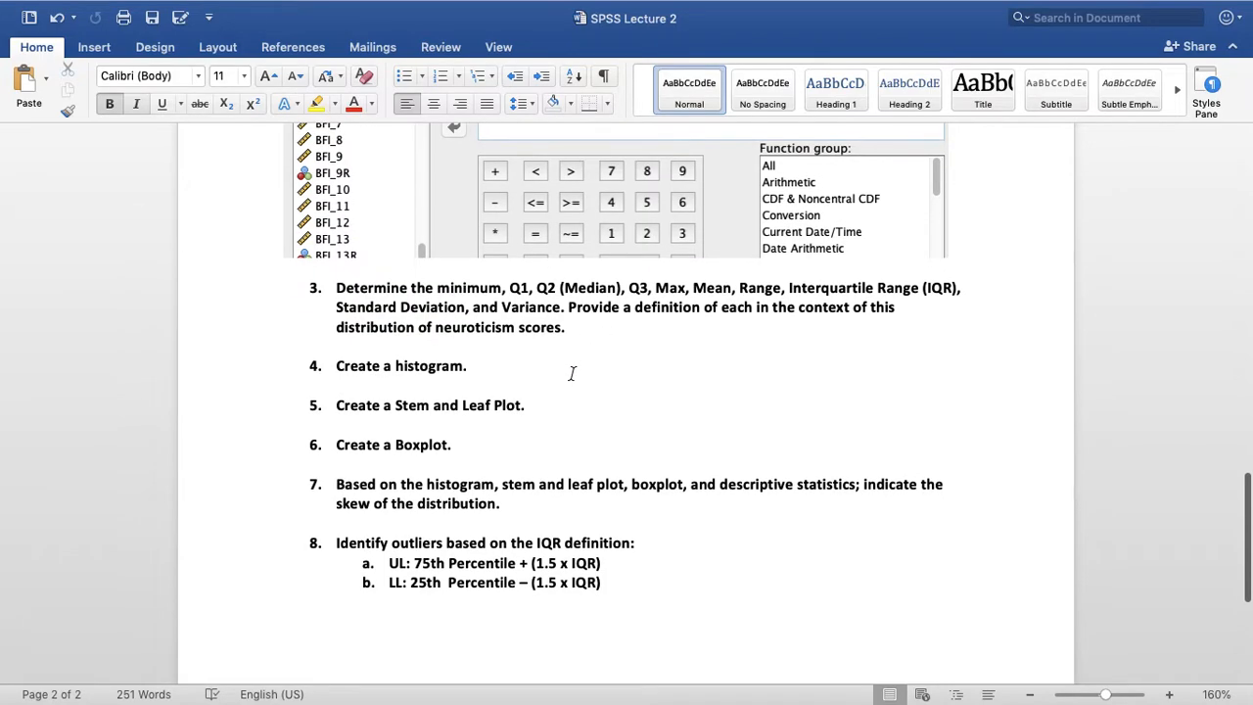
pyautogui.moveTo(654, 697)
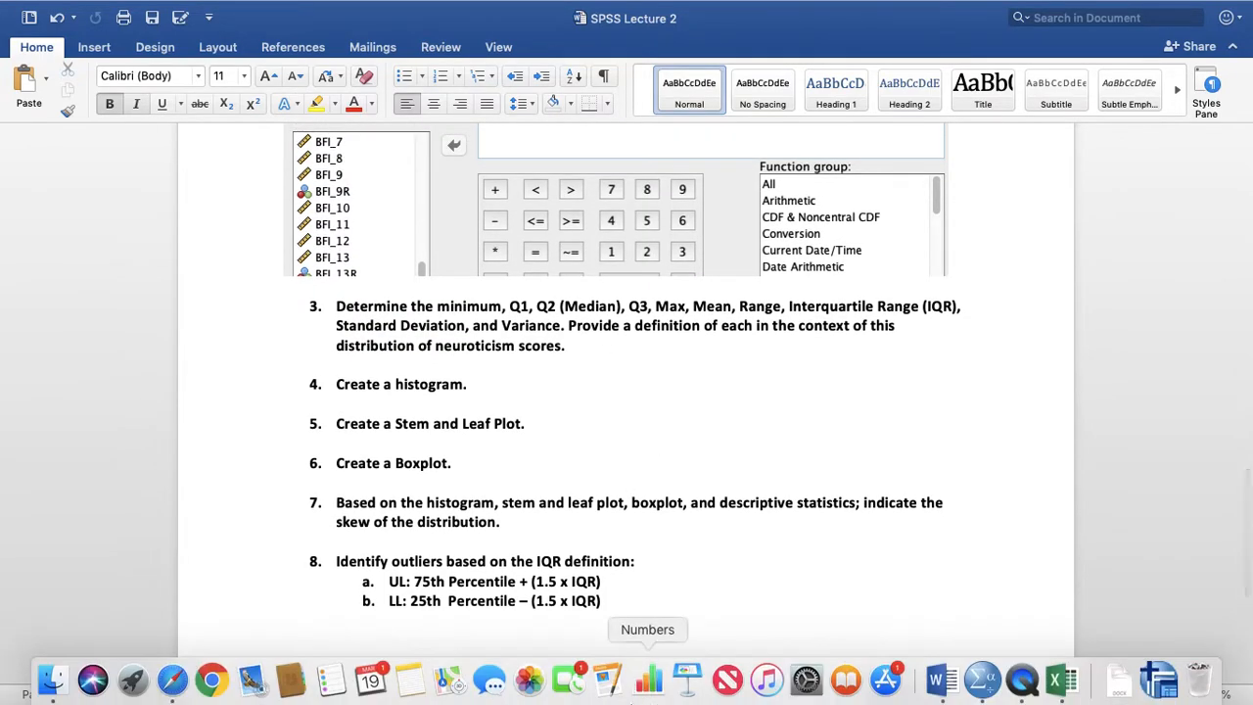
pyautogui.click(983, 685)
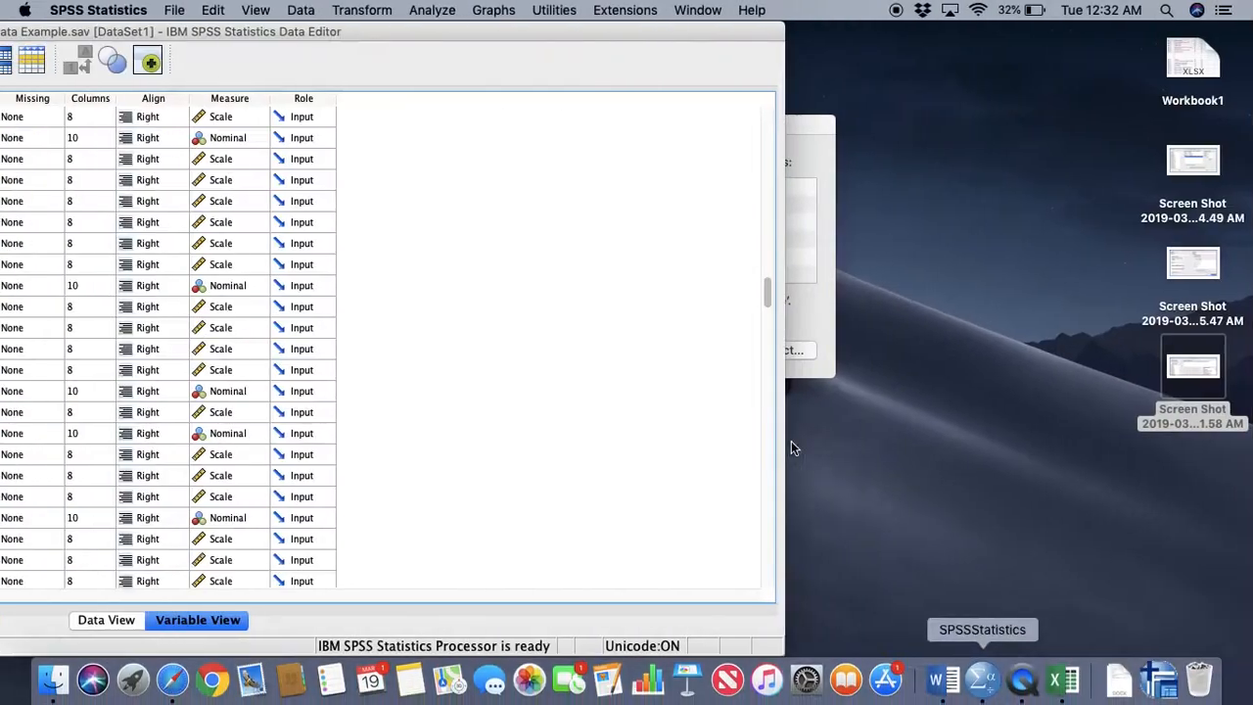
pyautogui.doubleClick(320, 31)
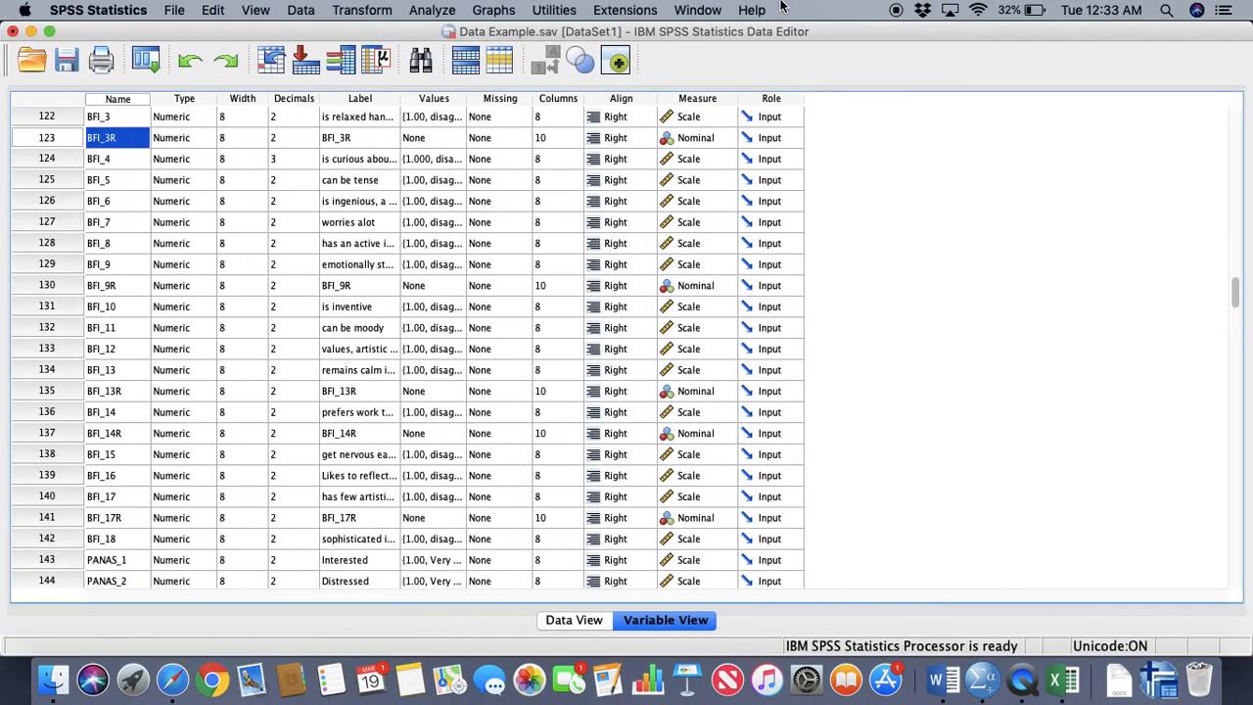
pyautogui.click(434, 9)
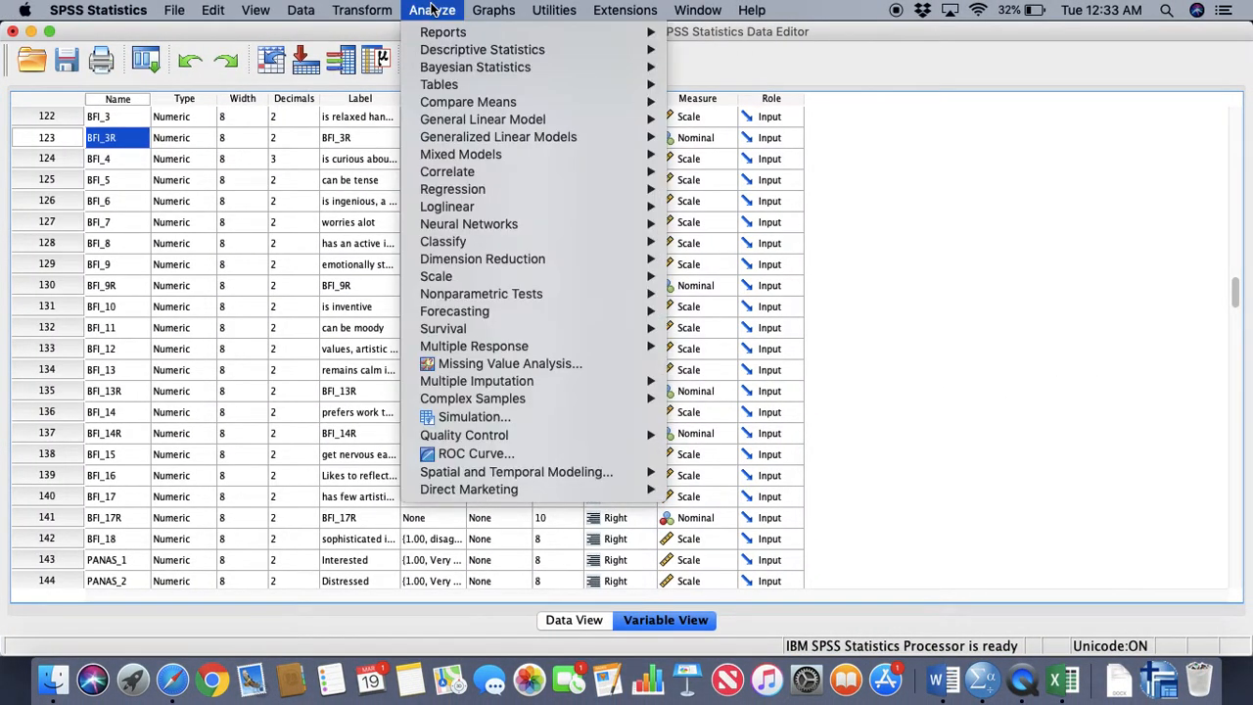
pyautogui.moveTo(480, 56)
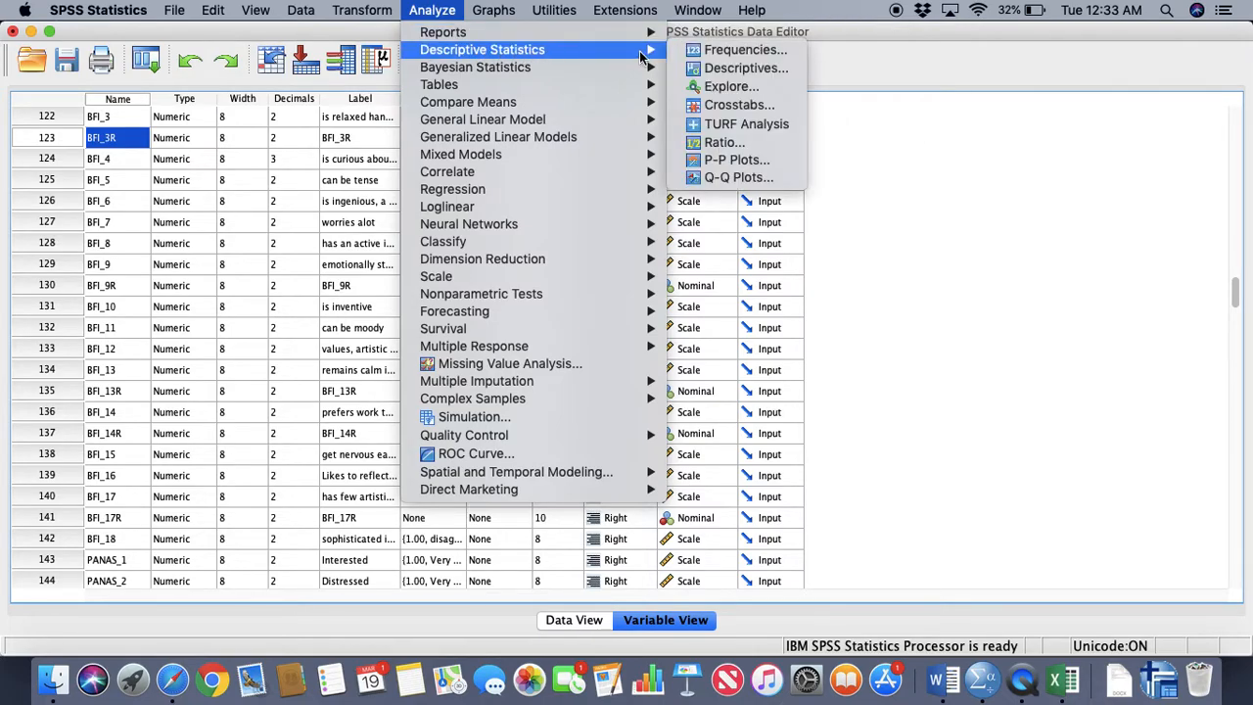
pyautogui.click(731, 86)
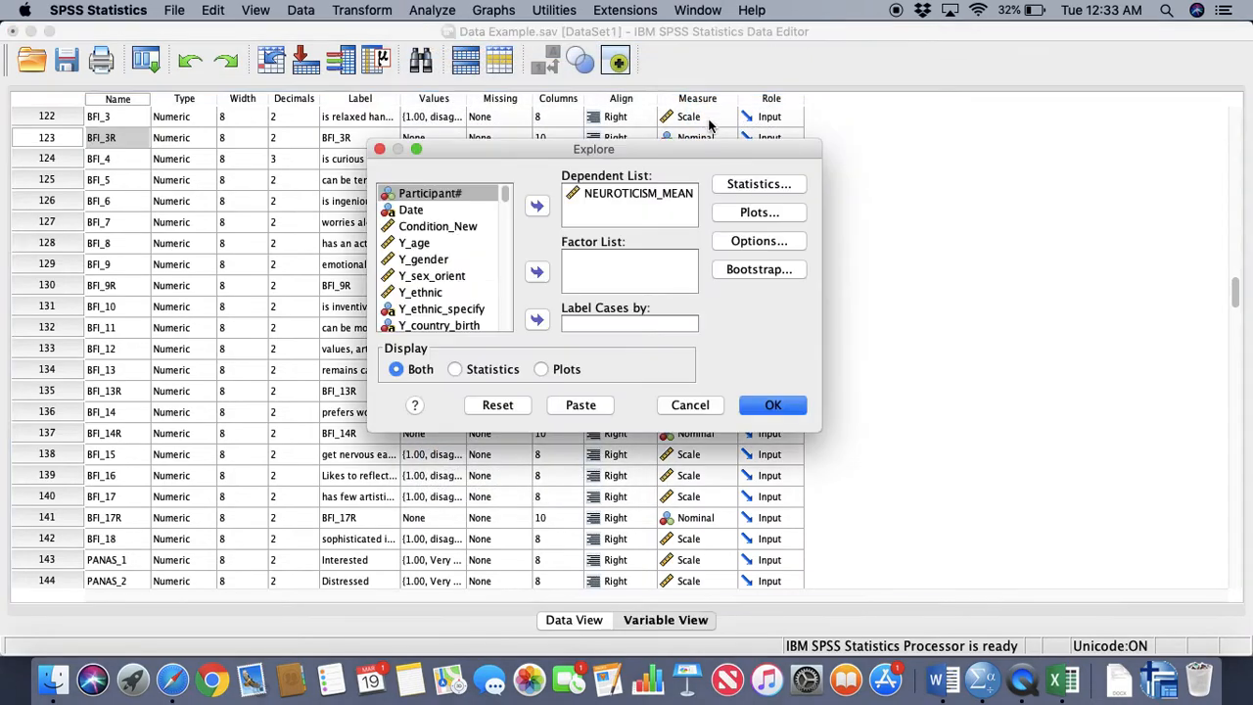
# Remove NEUROTICISM_MEAN from the Explore Dependent List, add it again and capture a screenshot of the dialog
pyautogui.click(618, 196)
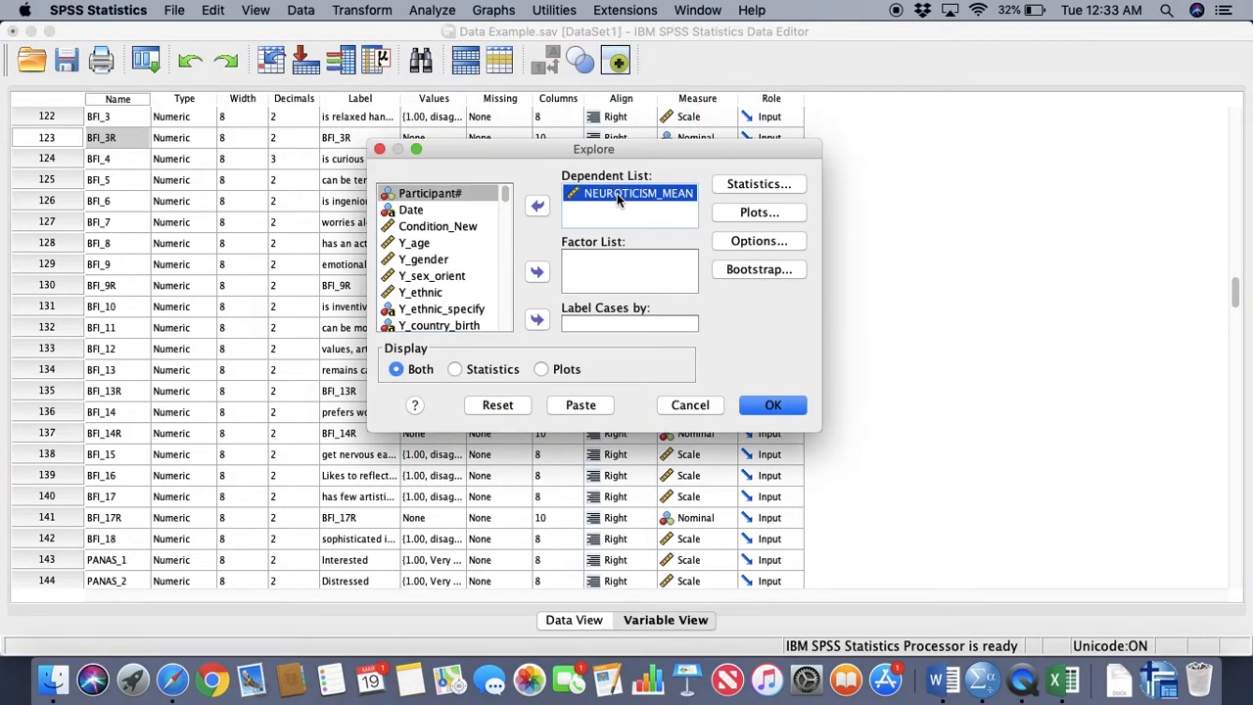
pyautogui.click(538, 207)
pyautogui.scroll(10, 465, 261)
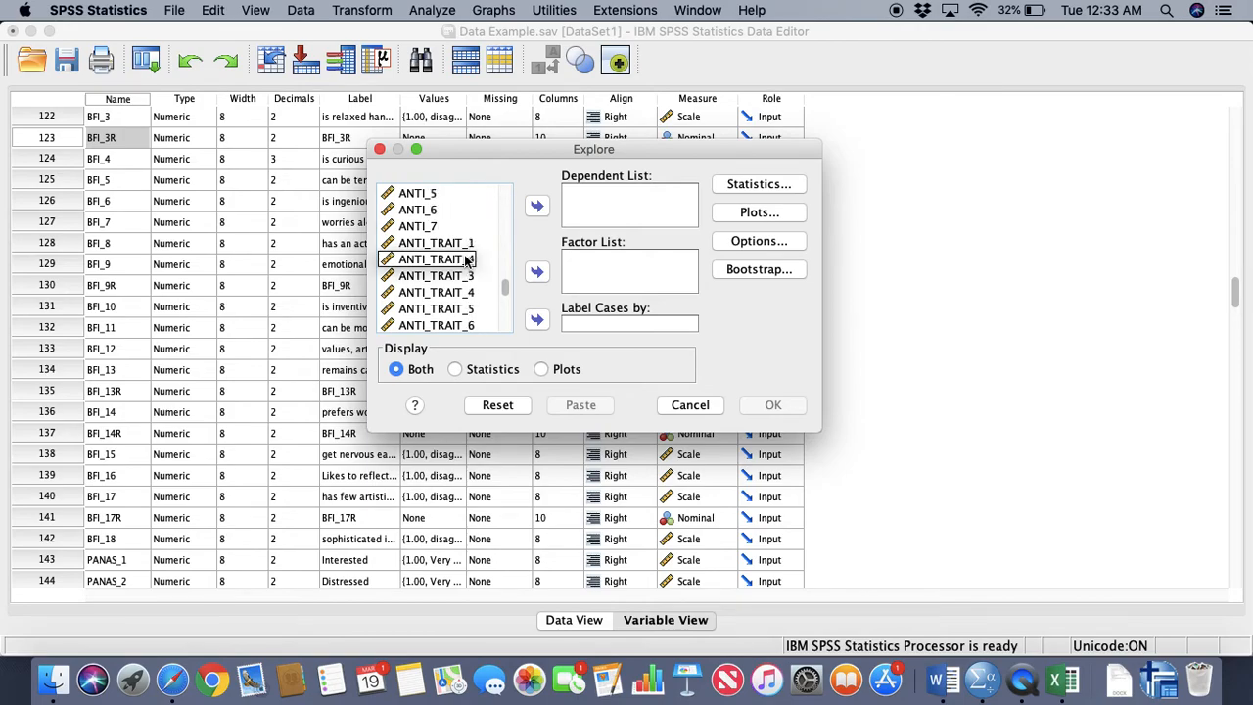
pyautogui.scroll(-12, 460, 294)
pyautogui.scroll(3, 445, 308)
pyautogui.scroll(-5, 445, 308)
pyautogui.scroll(-5, 446, 307)
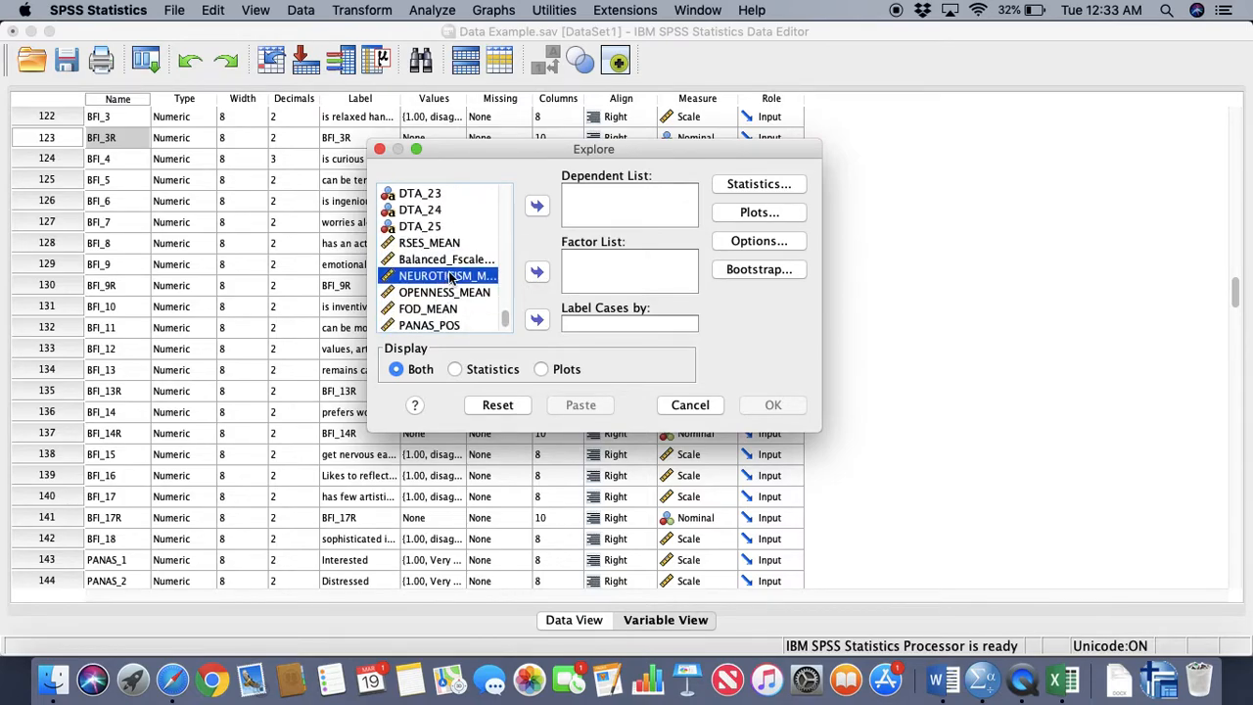
pyautogui.click(541, 205)
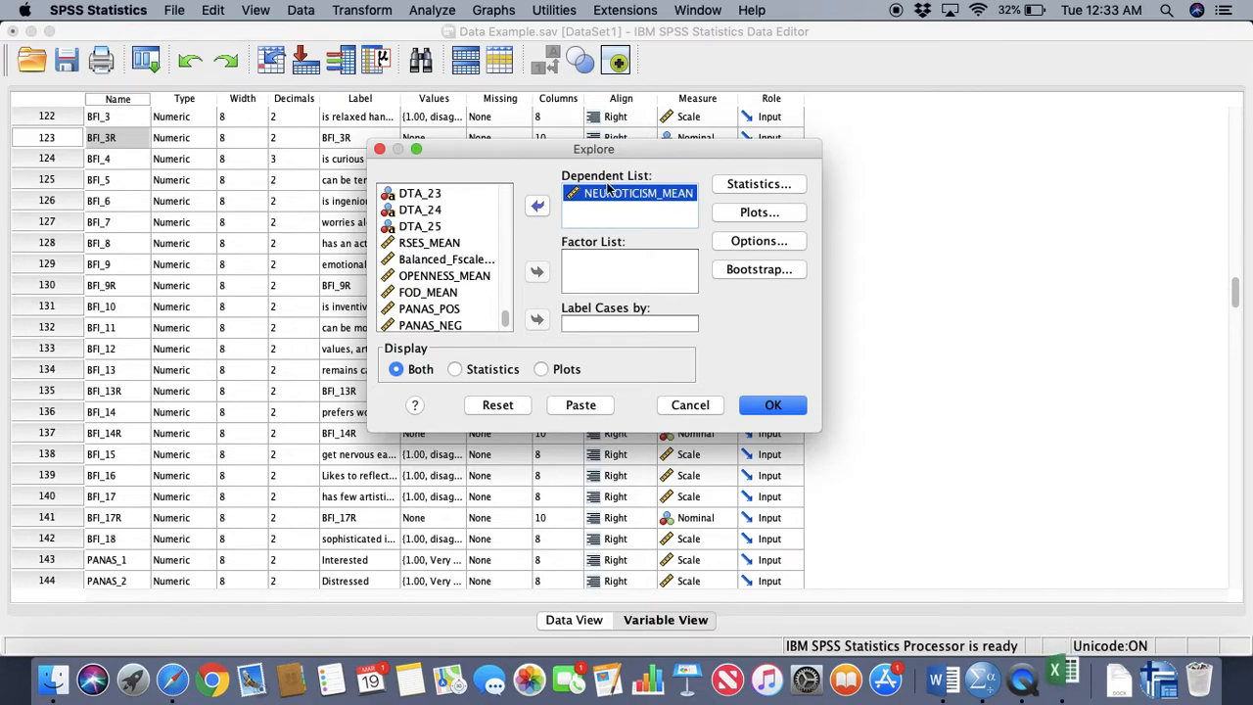
pyautogui.press('super+shift+4')
pyautogui.moveTo(372, 143); pyautogui.dragTo(807, 421)
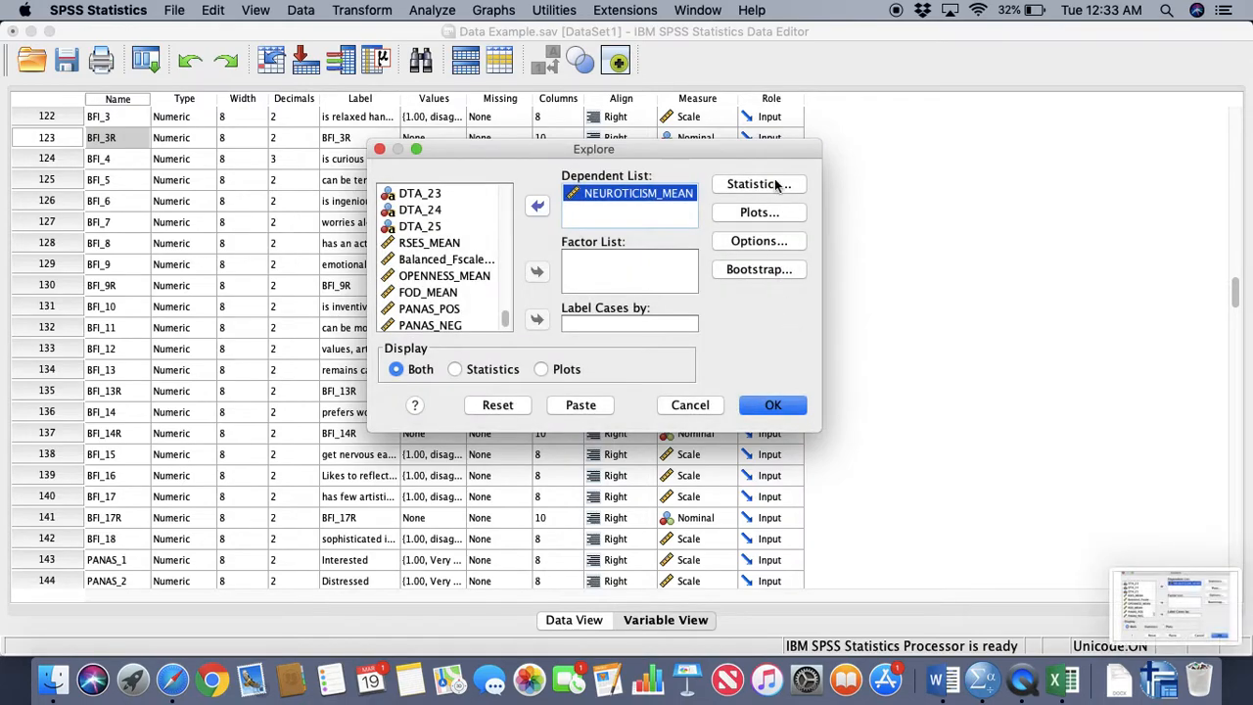
# Capture a screenshot of the Explore statistics settings with Descriptives (95% confidence interval) and Percentiles enabled, and accept them
pyautogui.click(773, 184)
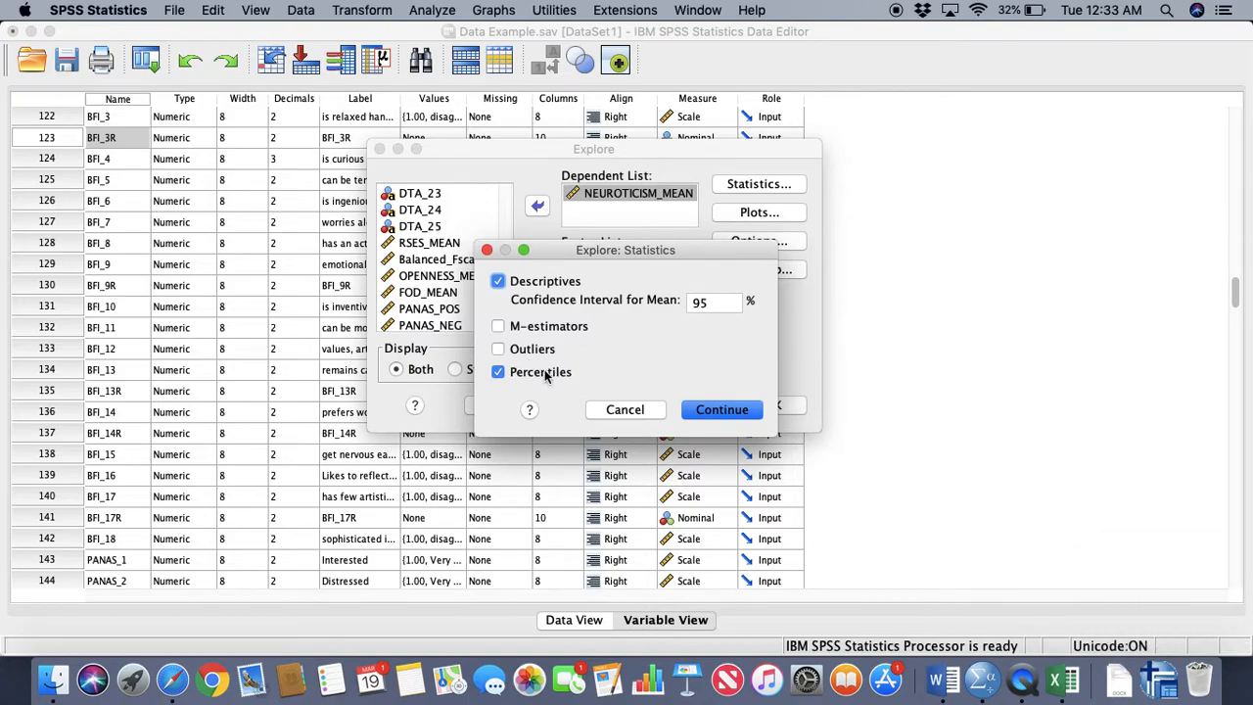
pyautogui.press('super+shift+4')
pyautogui.moveTo(476, 244)
pyautogui.mouseDown()
pyautogui.moveTo(669, 409)
pyautogui.moveTo(795, 460)
pyautogui.mouseUp()
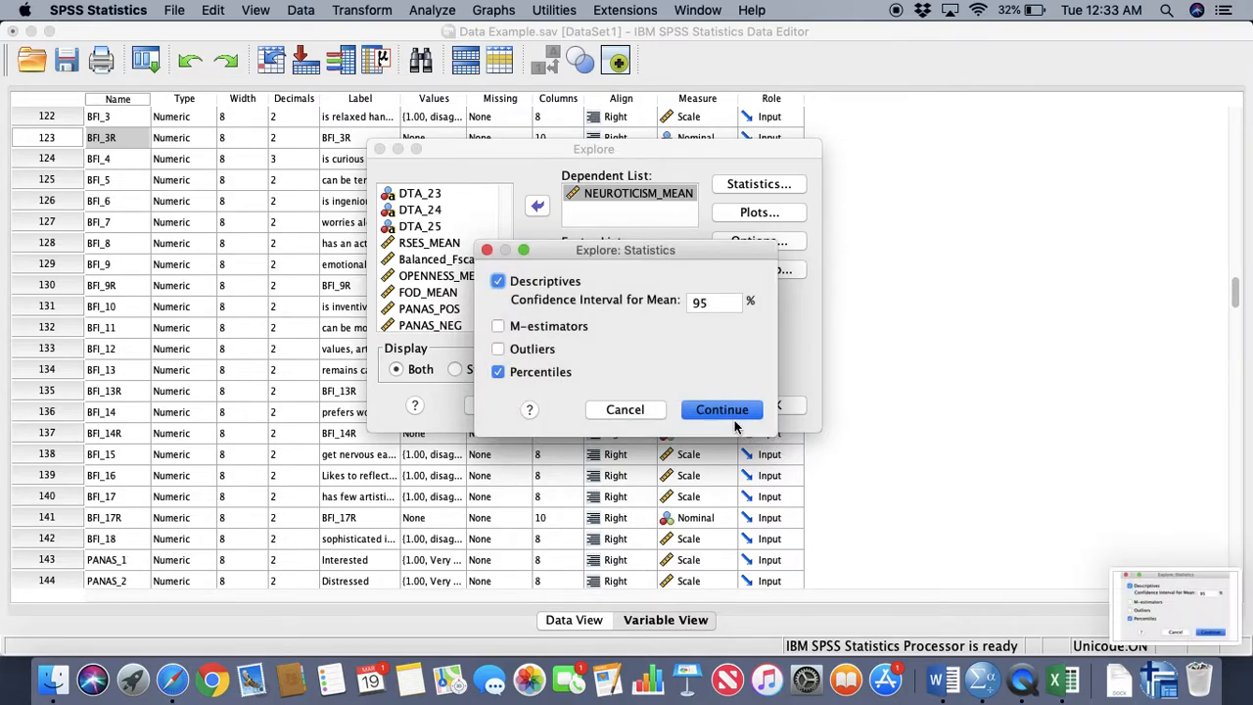
pyautogui.click(724, 410)
# Capture a screenshot of the Explore plots settings with factor-level boxplots, Stem-and-leaf and Histogram enabled, and accept them
pyautogui.click(760, 214)
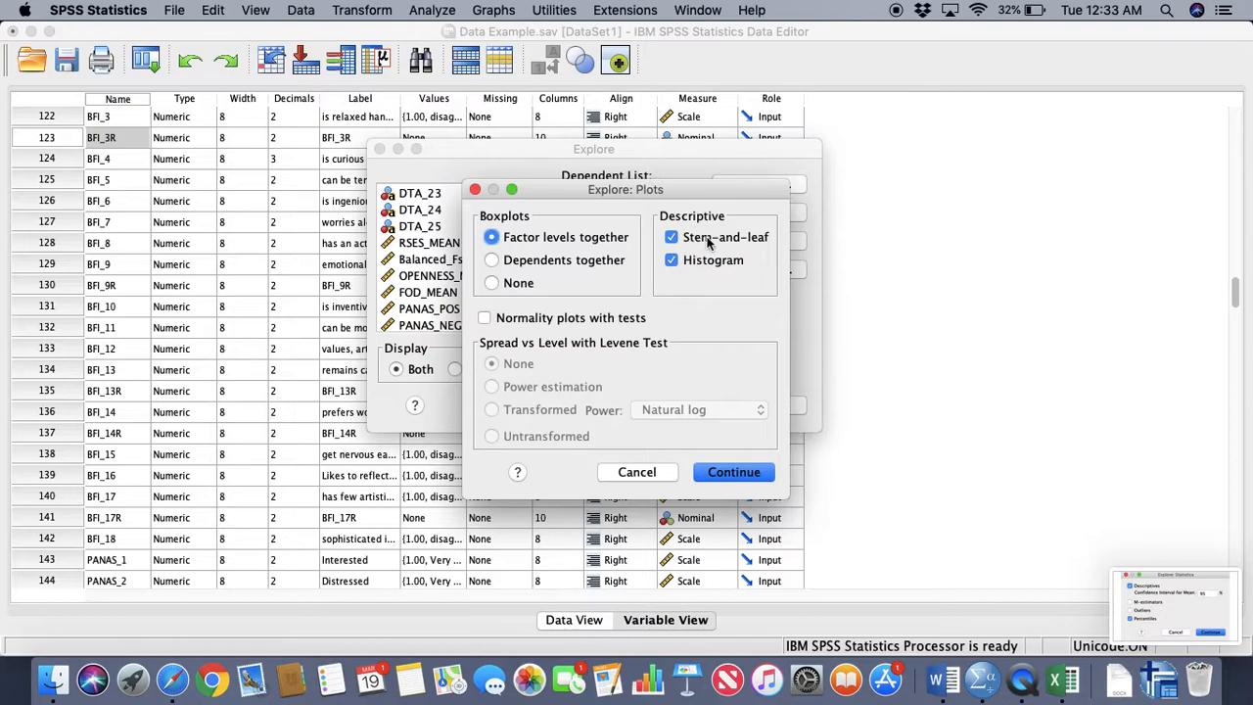
pyautogui.press('super+shift+4')
pyautogui.moveTo(459, 170); pyautogui.dragTo(789, 499)
pyautogui.click(735, 473)
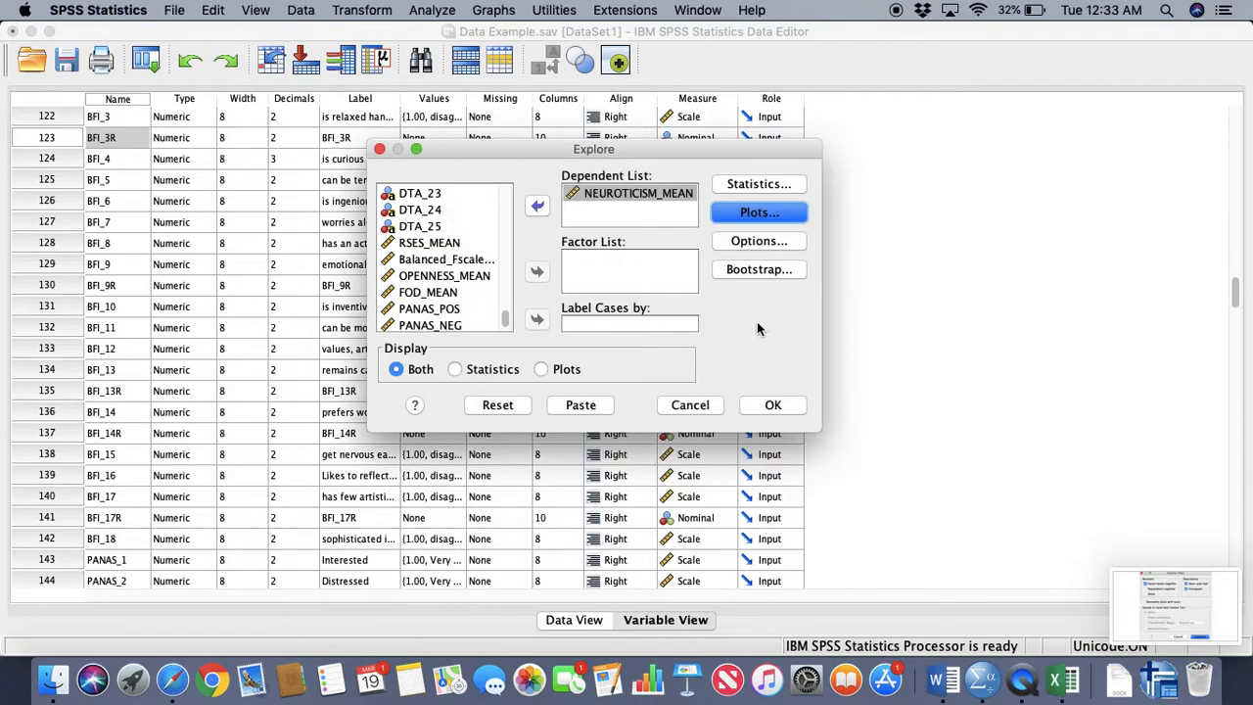
# Check the Explore missing-value options and run the analysis on NEUROTICISM_MEAN
pyautogui.click(771, 243)
pyautogui.click(658, 340)
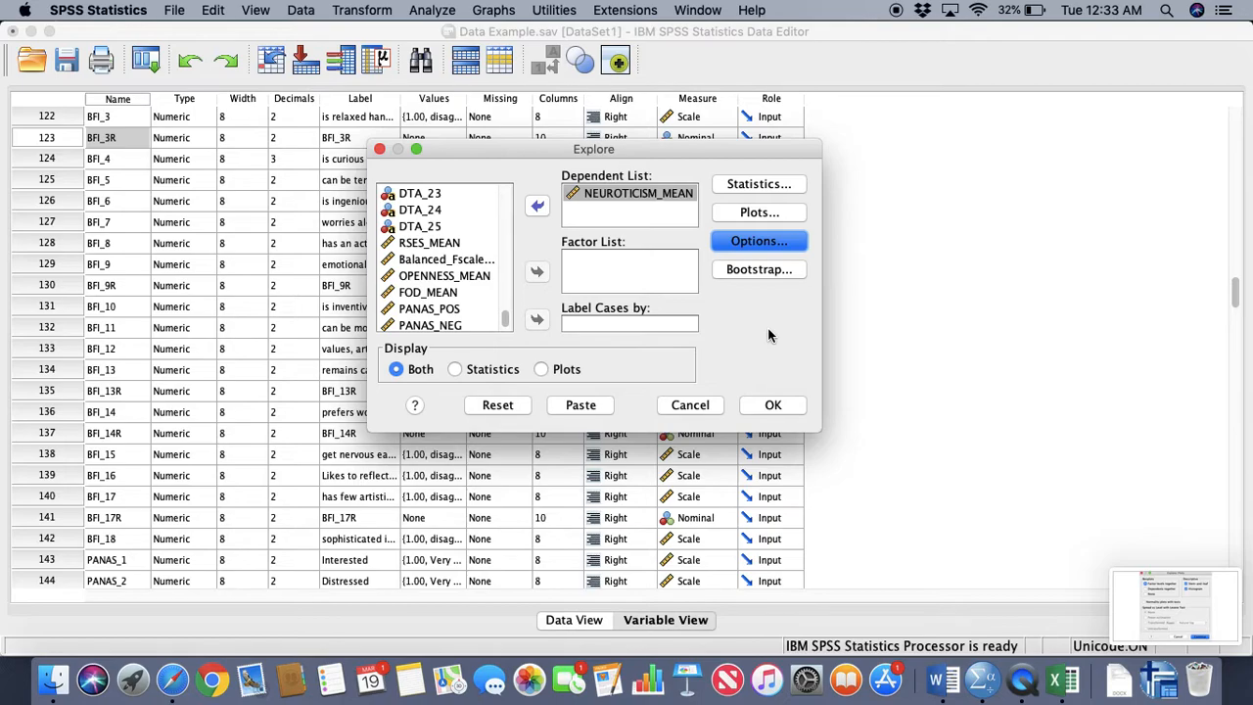
pyautogui.click(775, 406)
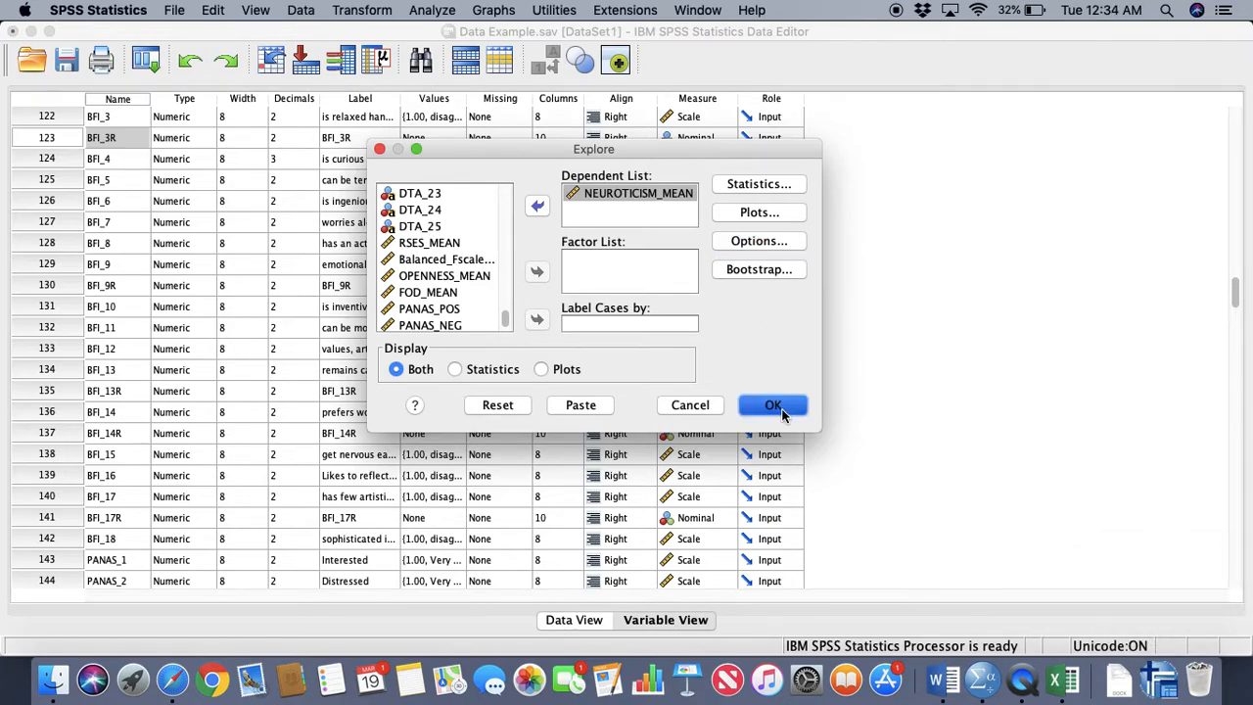
# Look through the Explore output and capture a screenshot of the Descriptives table
pyautogui.click(666, 310)
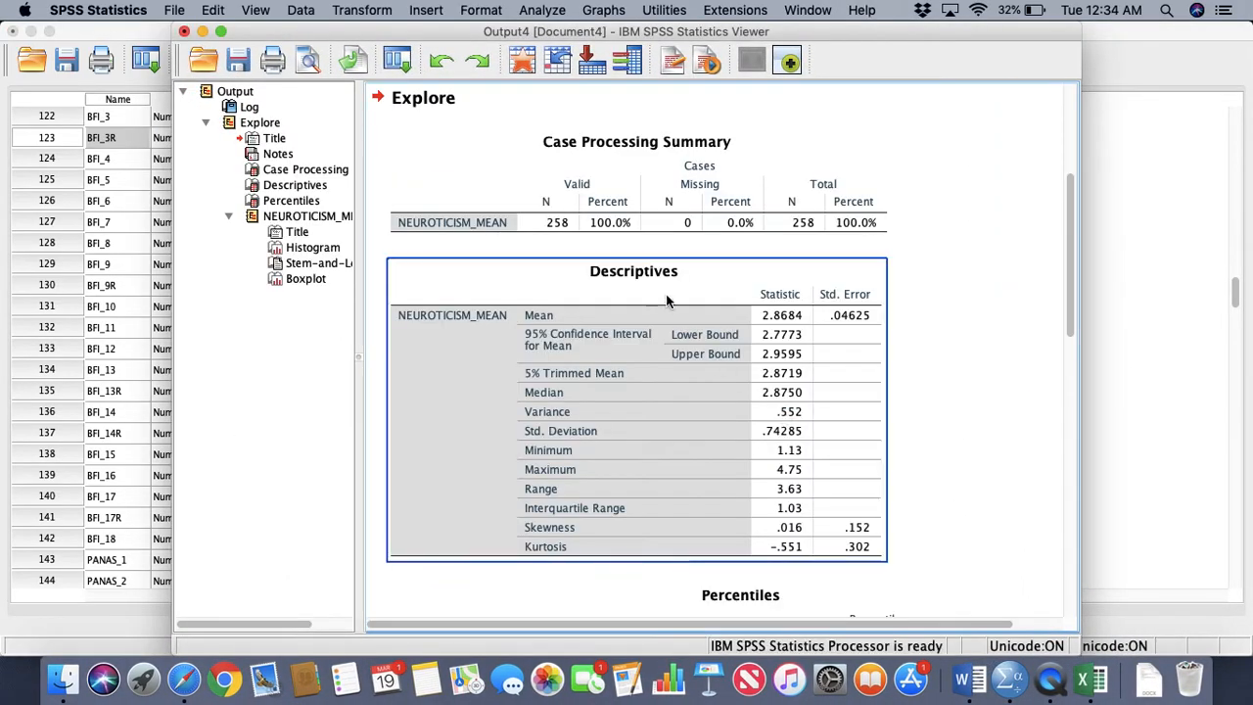
pyautogui.click(929, 376)
pyautogui.scroll(1, 929, 376)
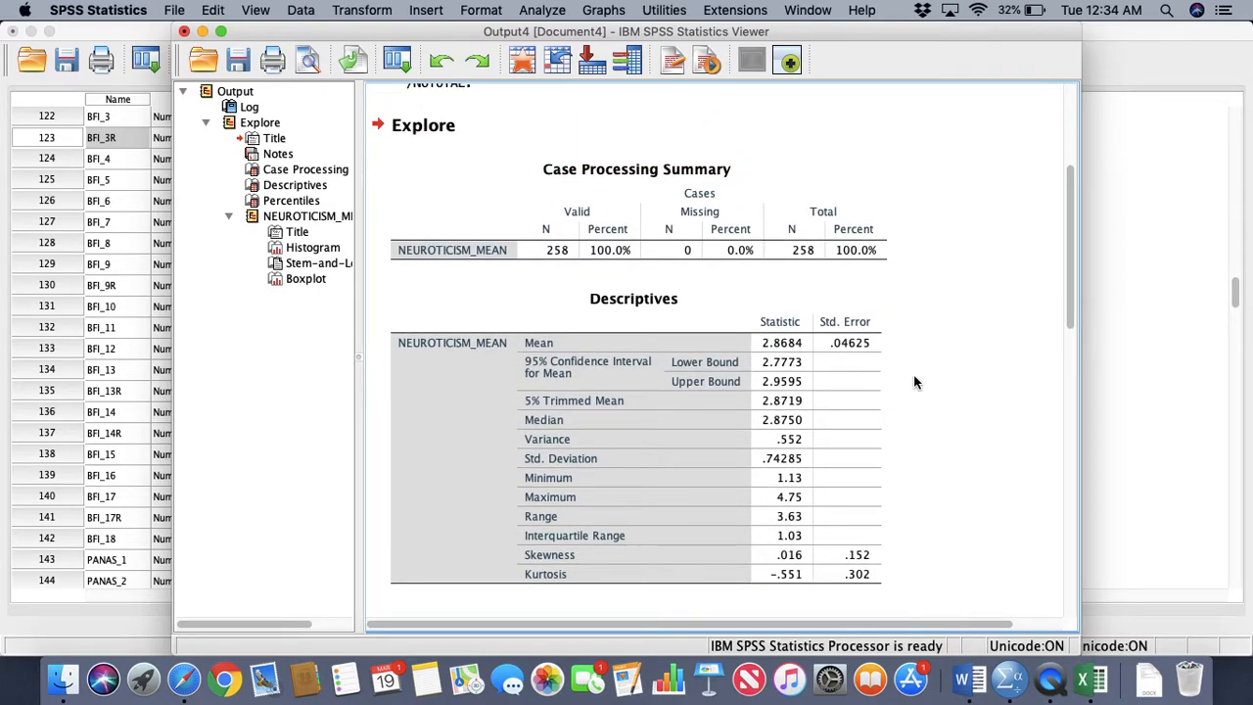
pyautogui.click(834, 384)
pyautogui.scroll(-5, 834, 385)
pyautogui.scroll(2, 834, 384)
pyautogui.hscroll(1, 835, 384)
pyautogui.hscroll(-1, 695, 306)
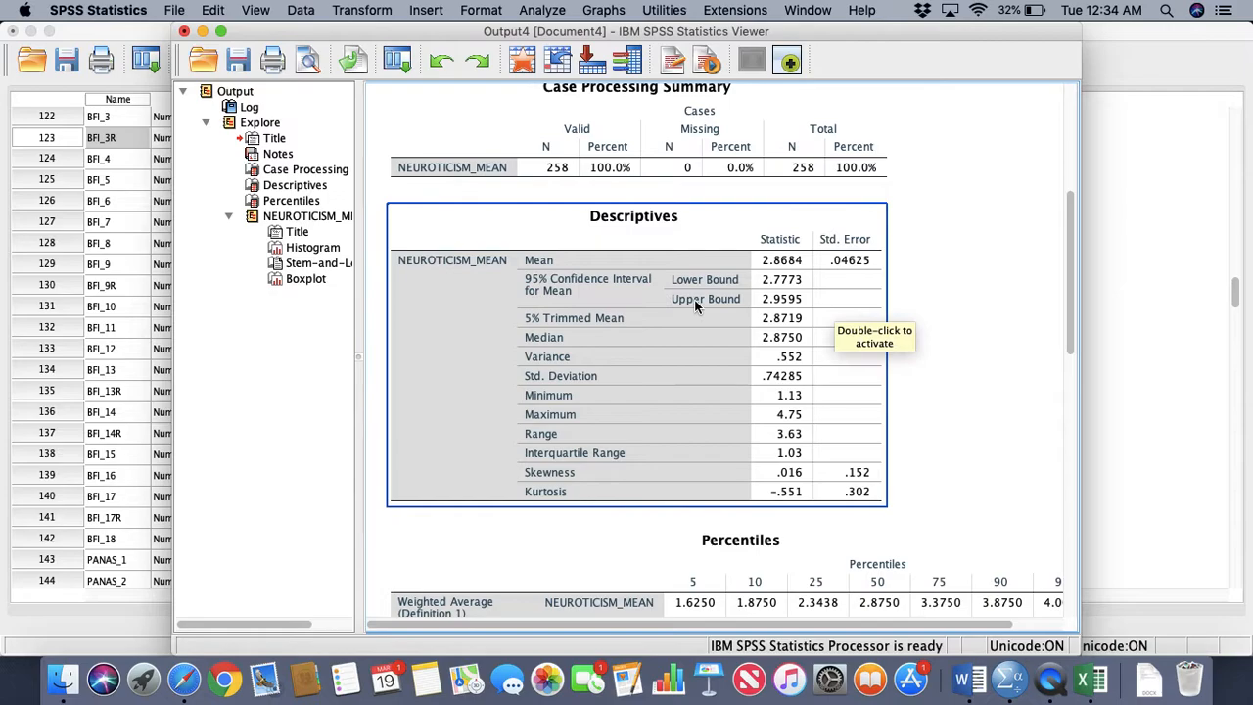
pyautogui.press('super+shift+4')
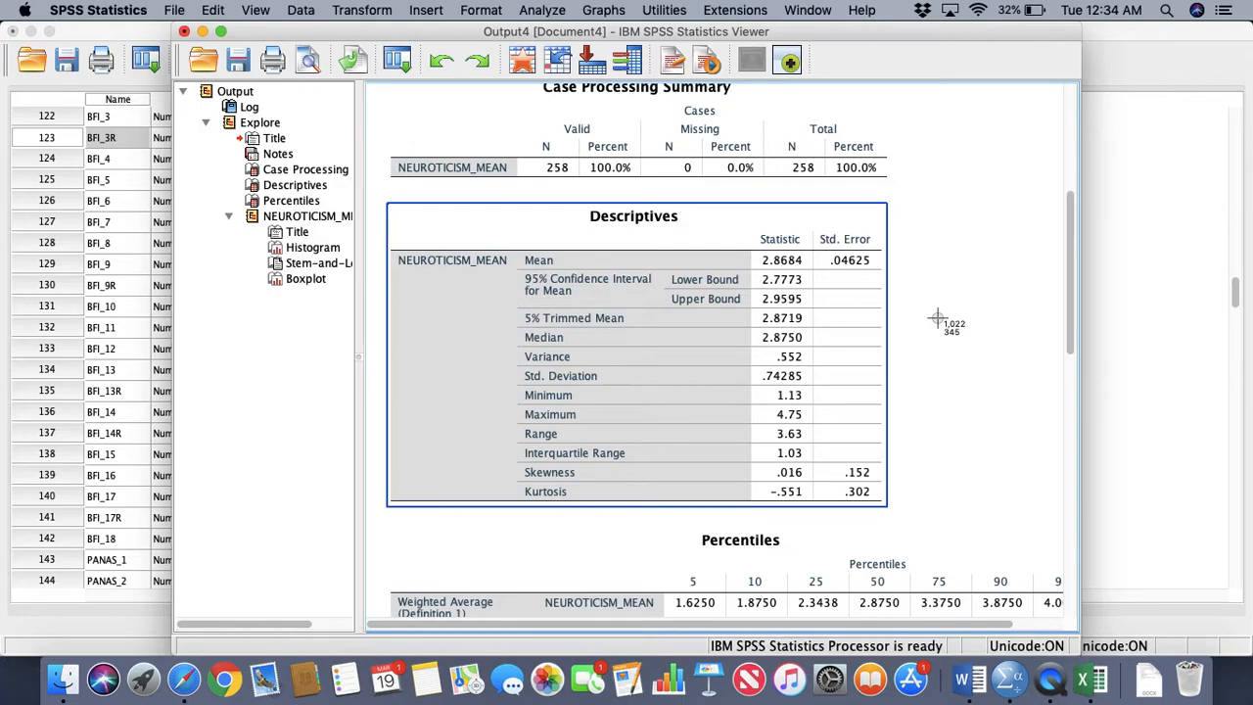
pyautogui.click(965, 303)
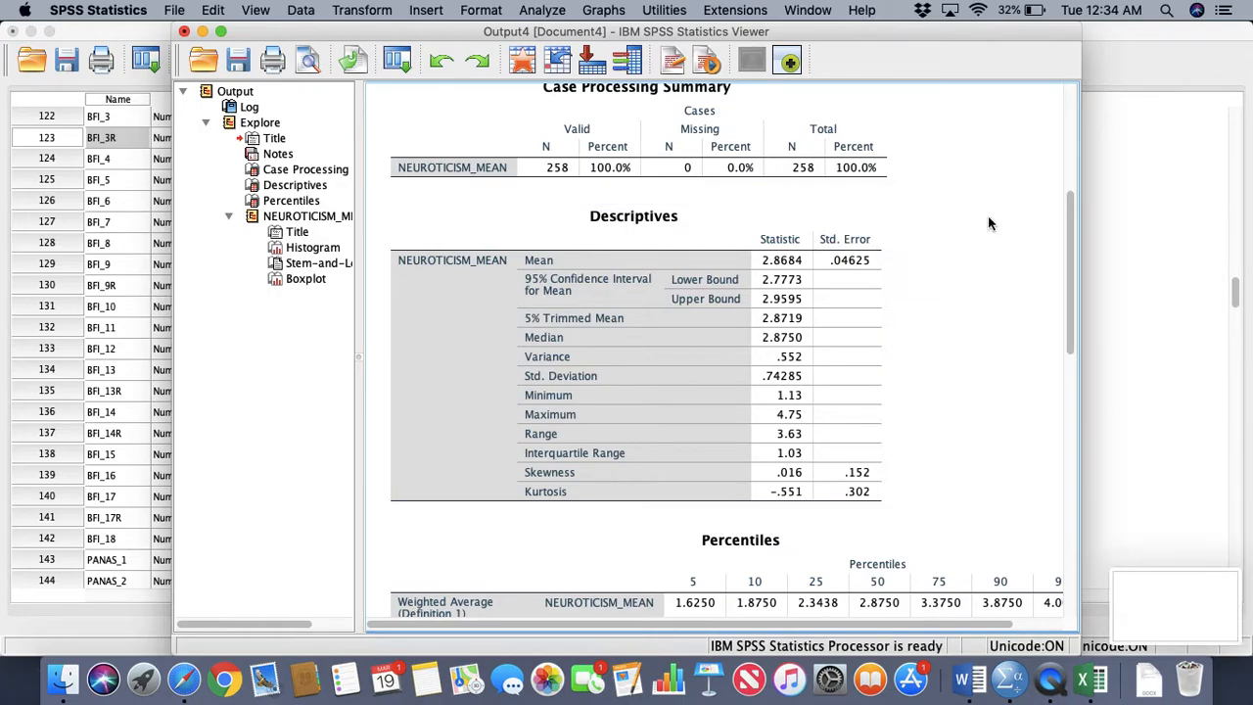
pyautogui.press('super+shift+4')
pyautogui.moveTo(388, 193); pyautogui.dragTo(899, 524)
# Enlarge the output viewer so the whole Percentiles table fits and capture a screenshot of that table
pyautogui.scroll(-5, 899, 524)
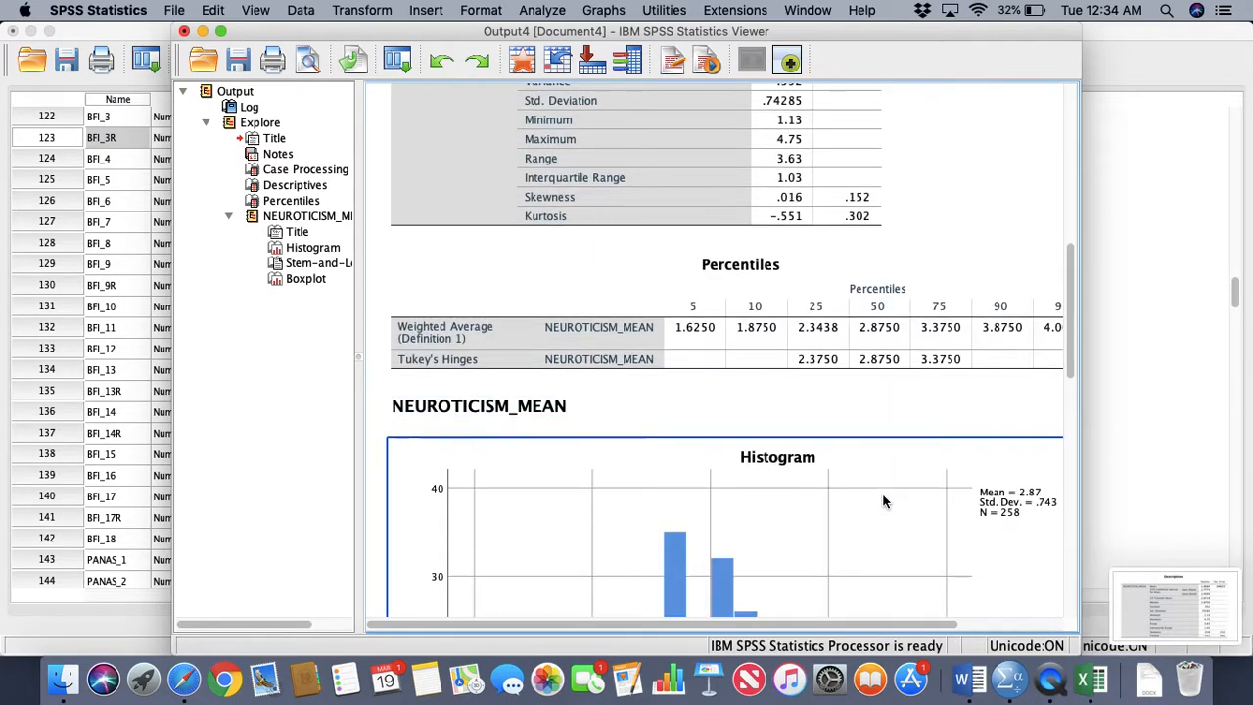
pyautogui.hscroll(2, 666, 352)
pyautogui.click(652, 350)
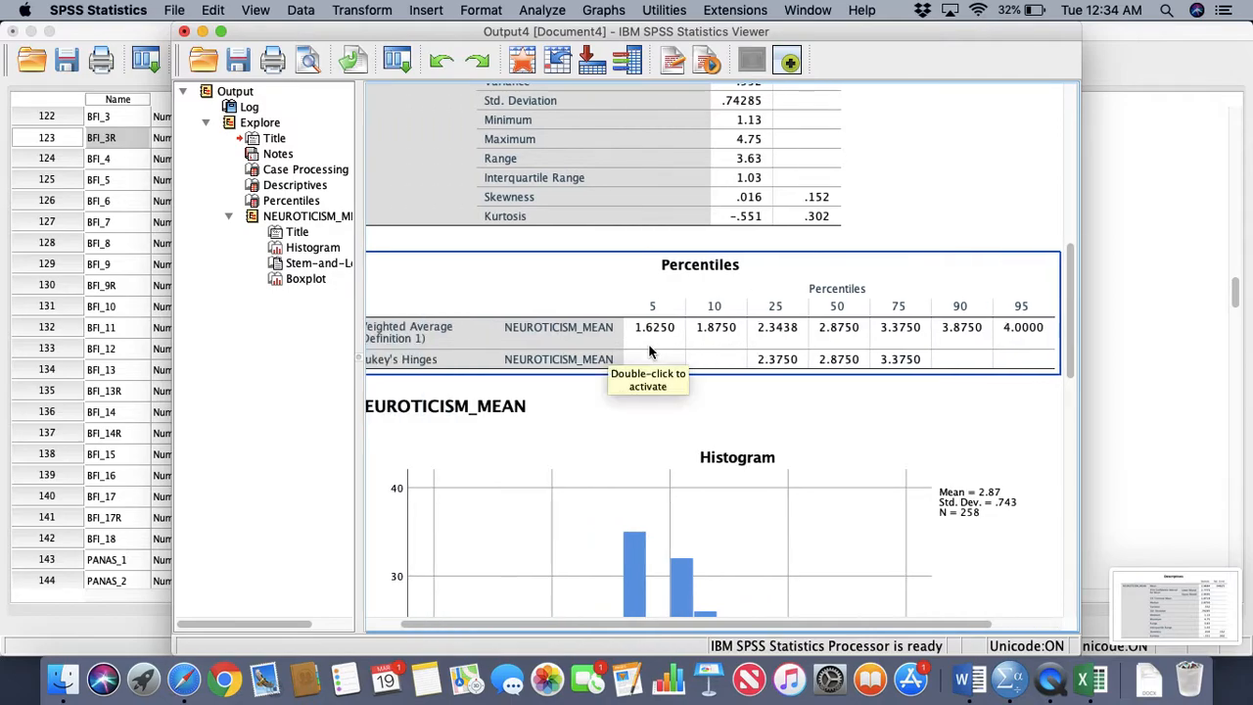
pyautogui.click(221, 32)
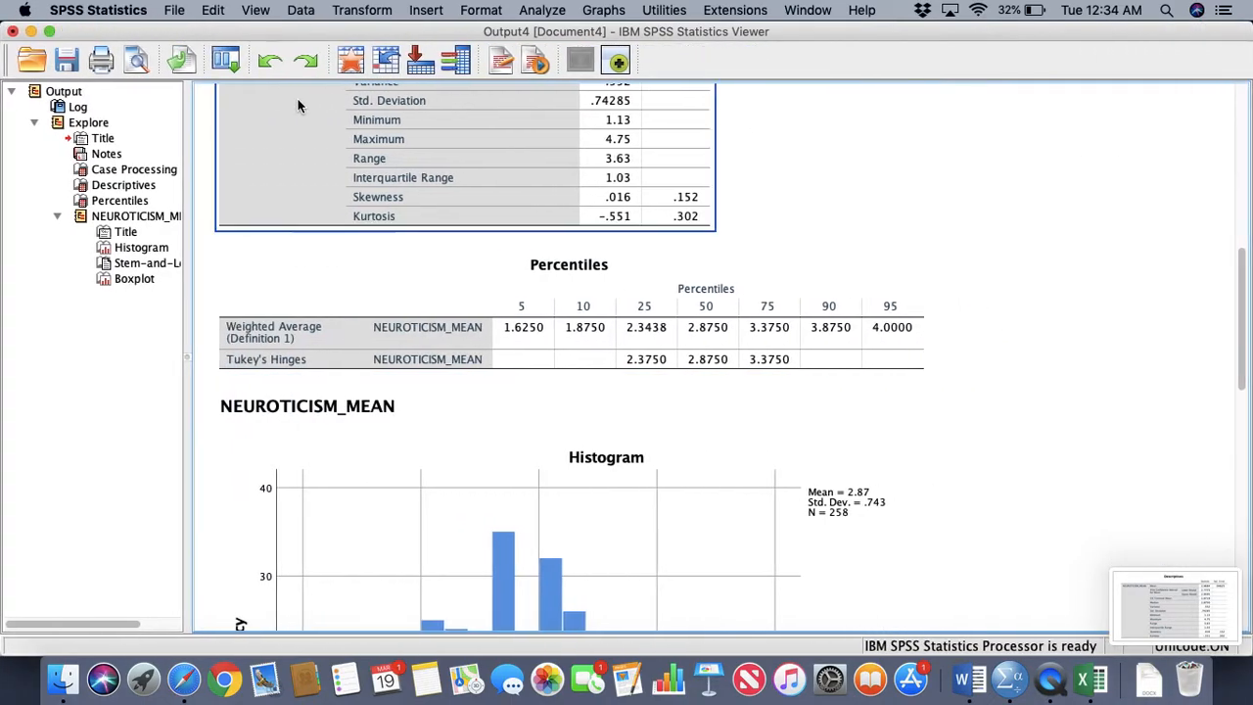
pyautogui.click(892, 304)
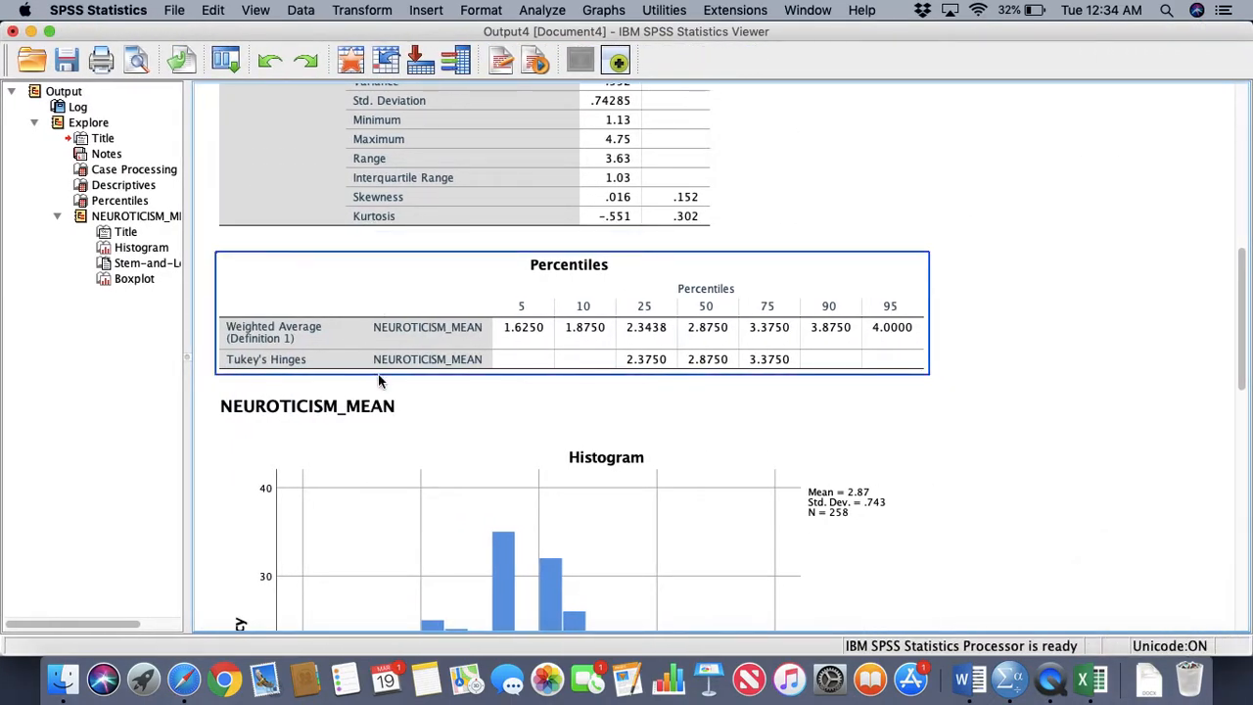
pyautogui.click(288, 211)
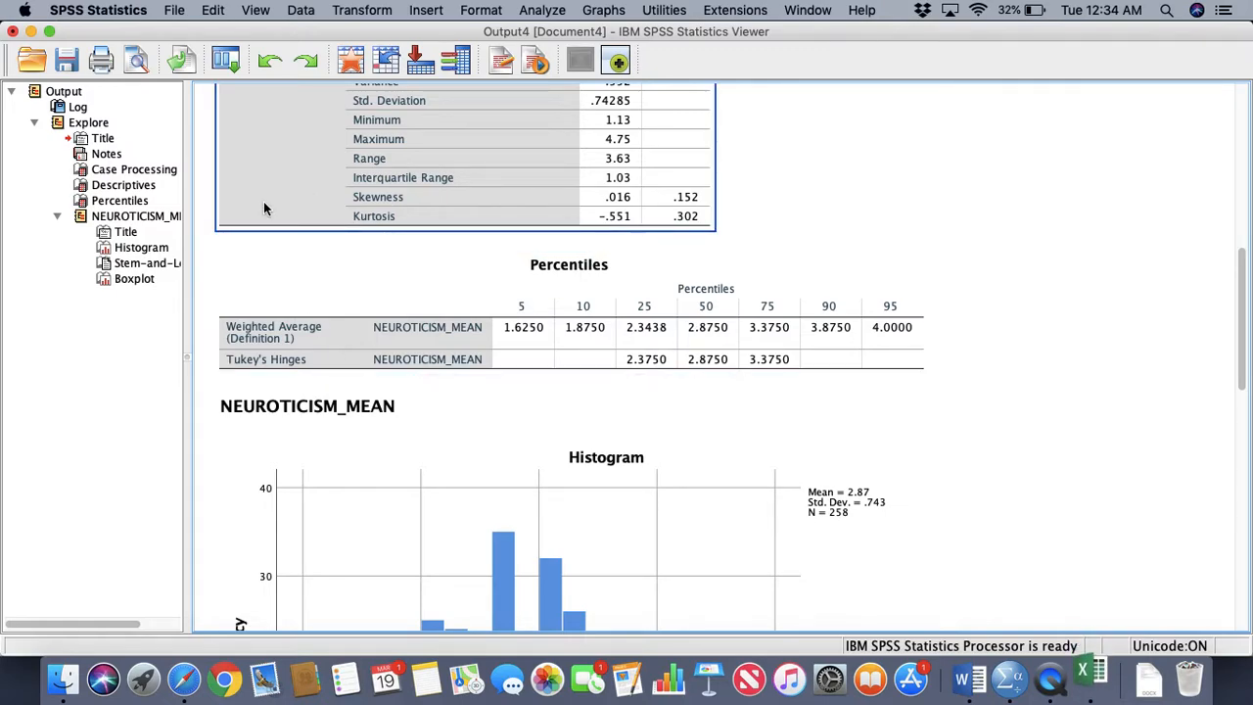
pyautogui.press('super+shift+4')
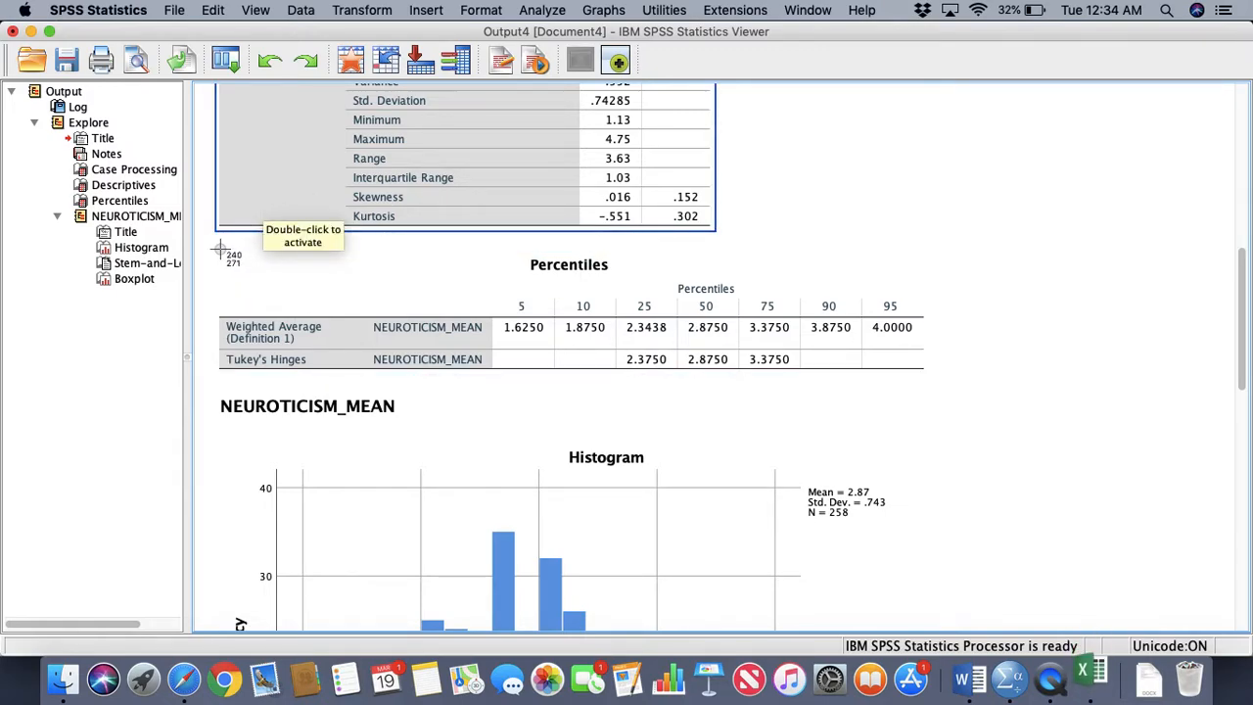
pyautogui.moveTo(218, 254); pyautogui.dragTo(943, 390)
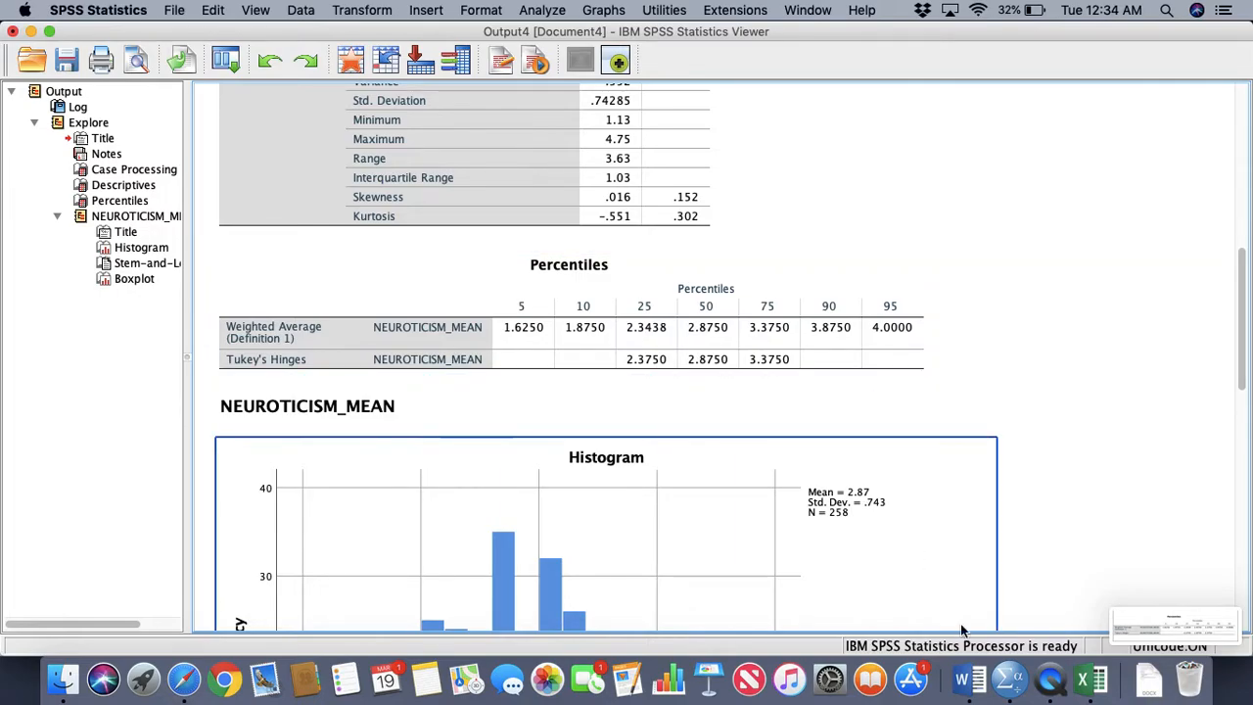
# Switch to the SPSS Lecture 2 document in Word and arrange the windows so the desktop screenshots show beside it
pyautogui.click(972, 680)
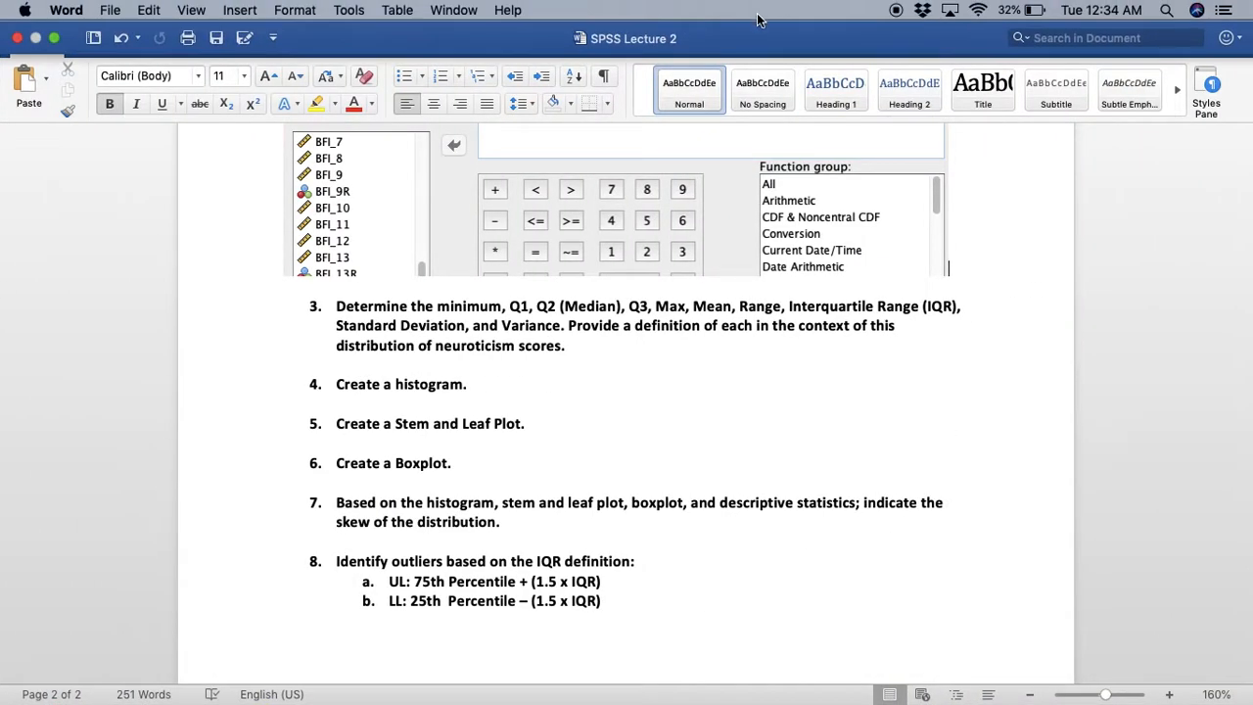
pyautogui.moveTo(99, 2)
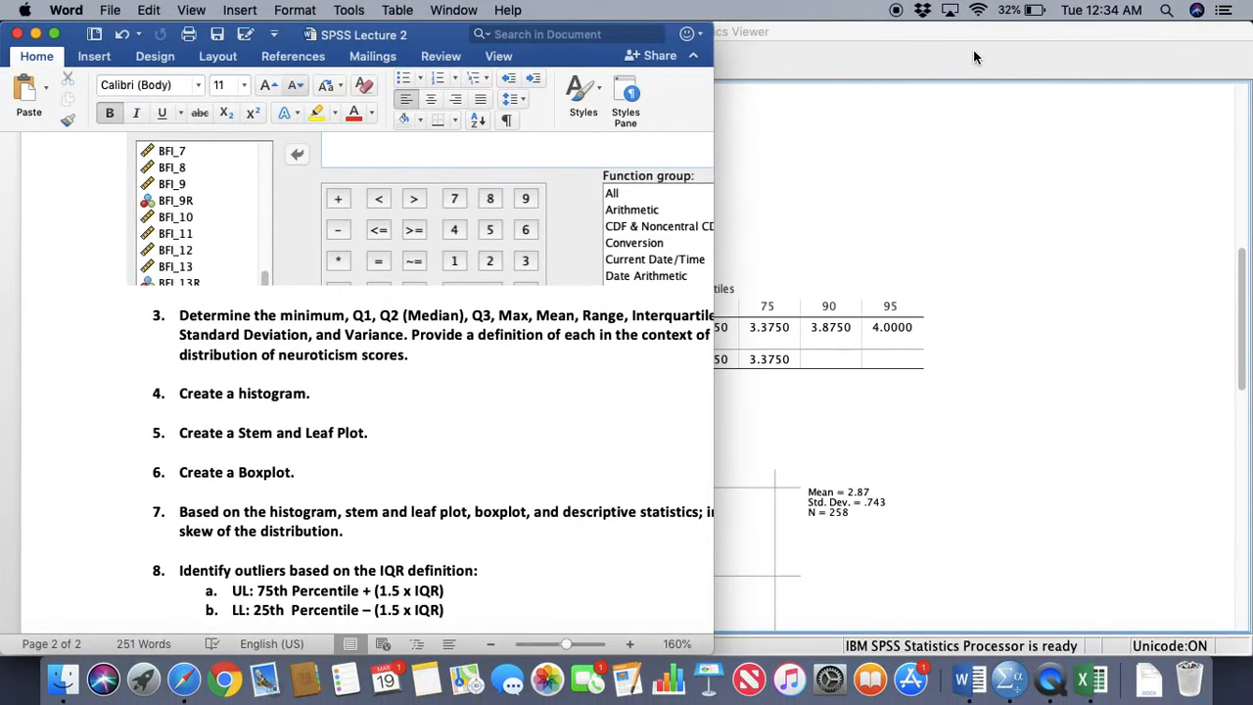
pyautogui.click(972, 42)
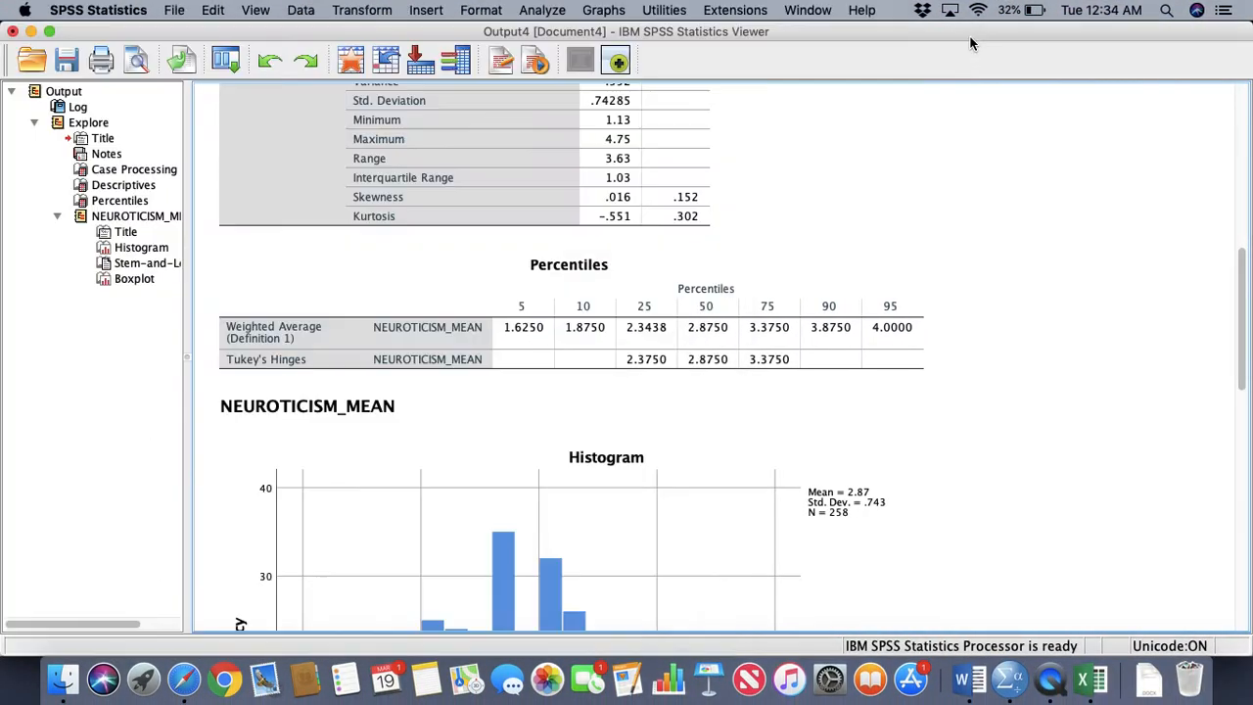
pyautogui.click(49, 32)
pyautogui.moveTo(807, 32); pyautogui.dragTo(284, 27)
pyautogui.click(962, 678)
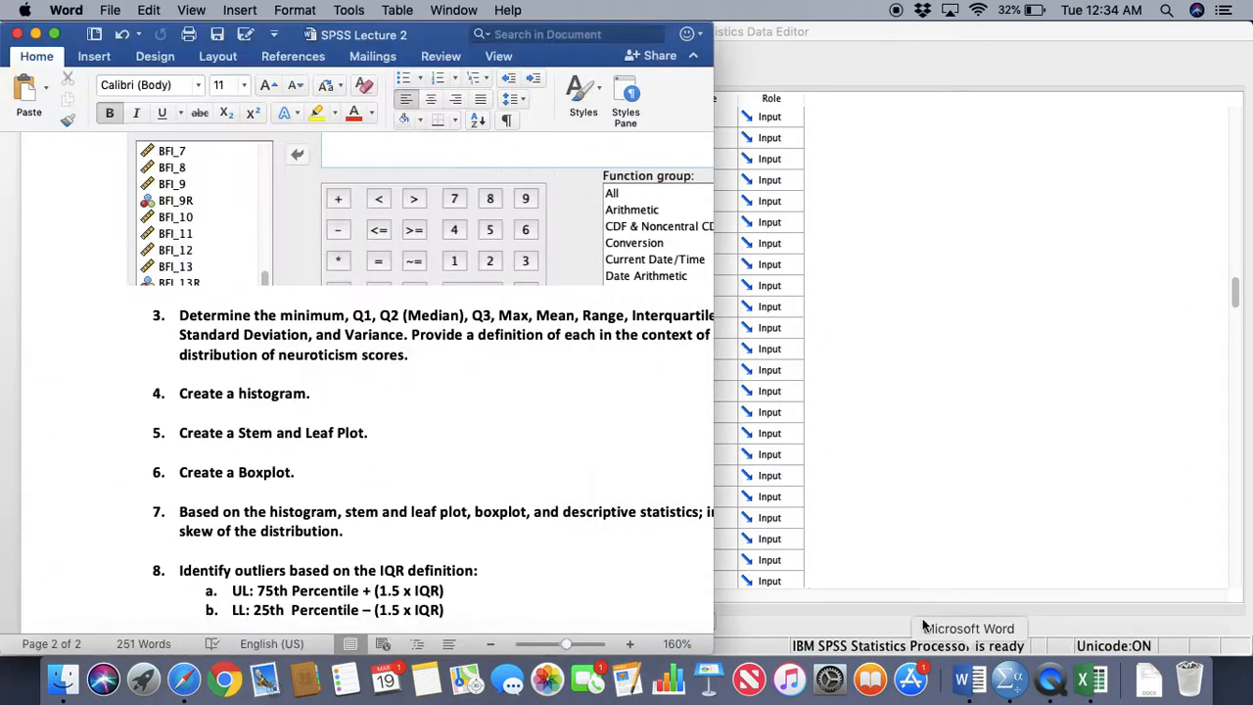
pyautogui.moveTo(415, 37); pyautogui.dragTo(395, 20)
pyautogui.moveTo(829, 37); pyautogui.dragTo(98, 82)
pyautogui.moveTo(358, 39); pyautogui.dragTo(602, 38)
pyautogui.scroll(-2, 637, 434)
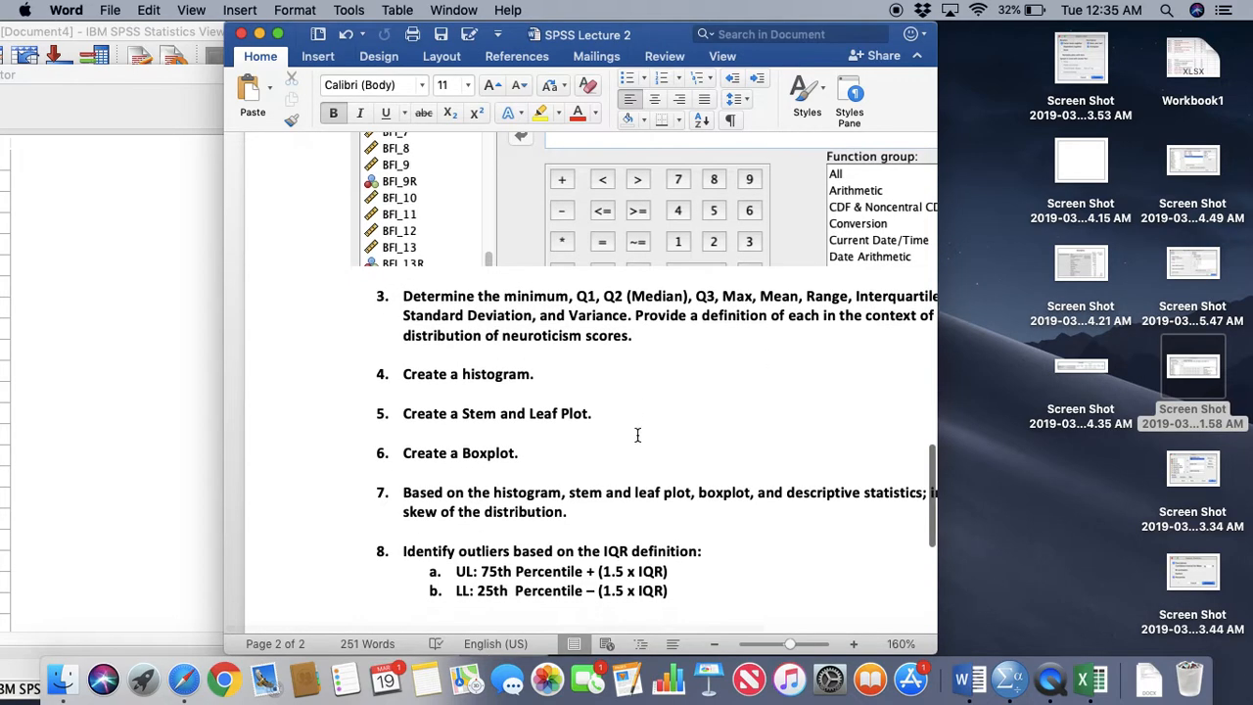
# Move the blank screenshot ending in 4.15 AM to the Trash and preview the one ending in 3.34 AM
pyautogui.moveTo(1082, 164); pyautogui.dragTo(1207, 691)
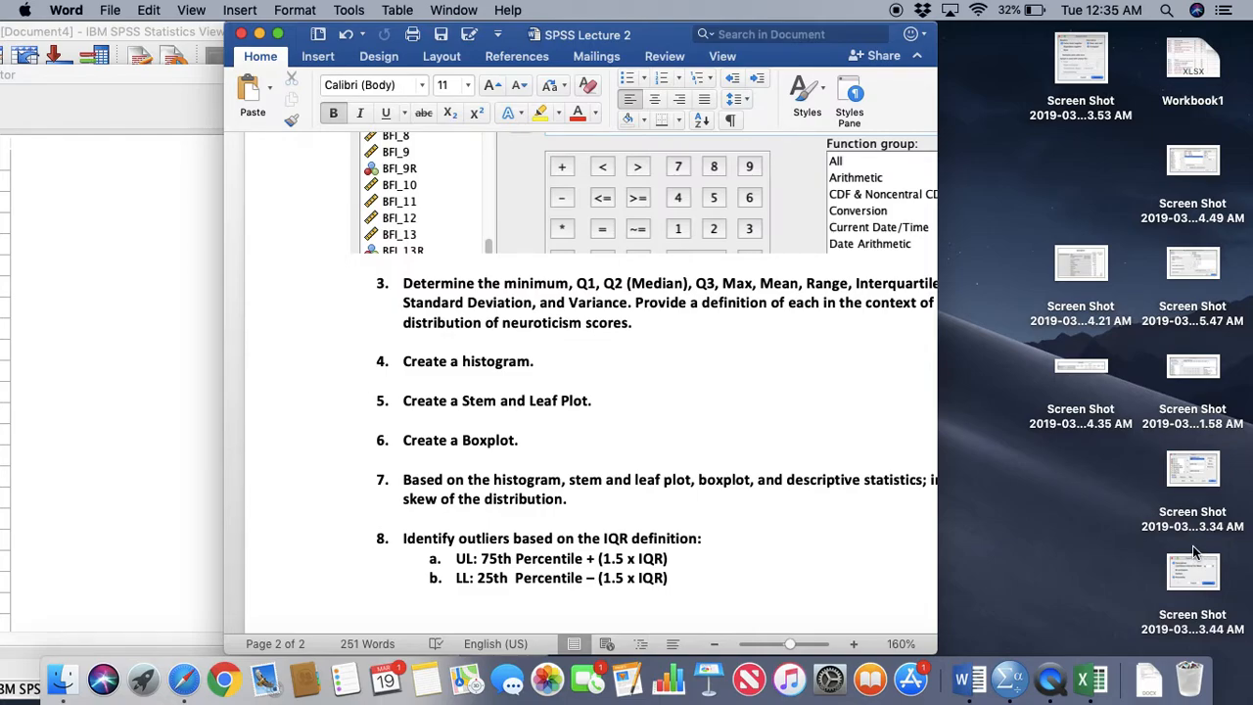
pyautogui.doubleClick(1202, 480)
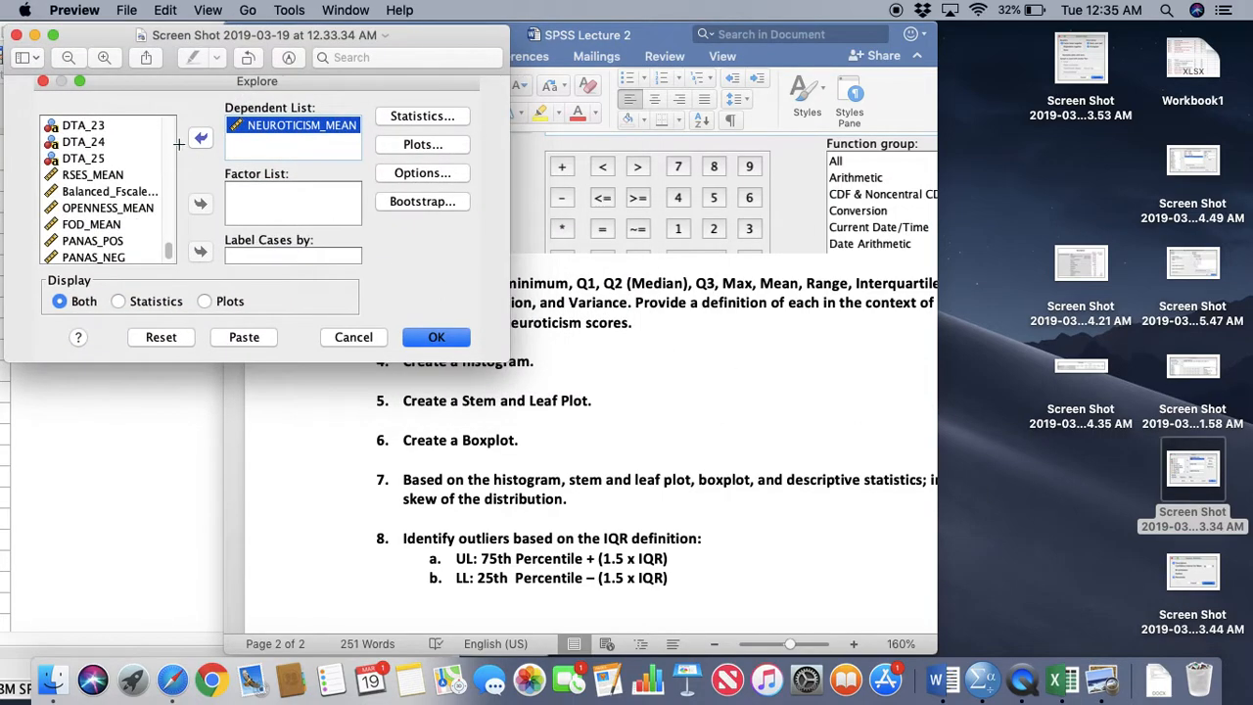
pyautogui.click(17, 37)
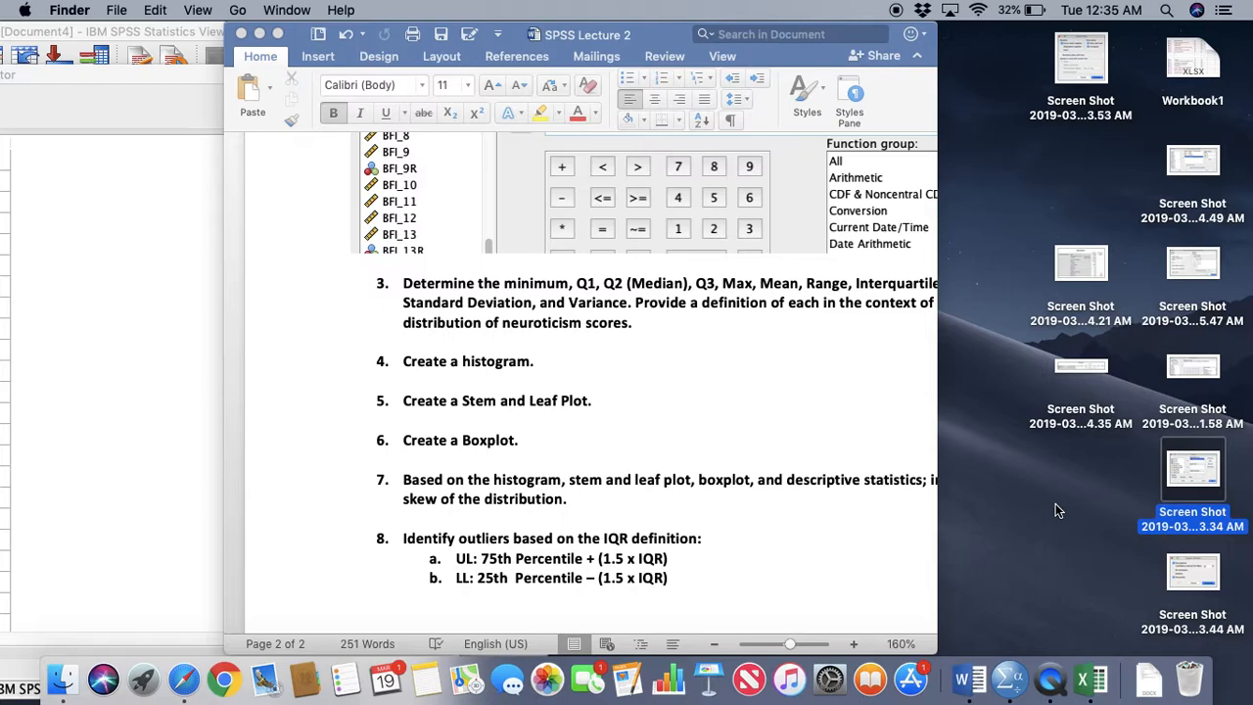
# Paste the Explore dialog screenshot below question 3 and shrink it to fit the page
pyautogui.click(666, 324)
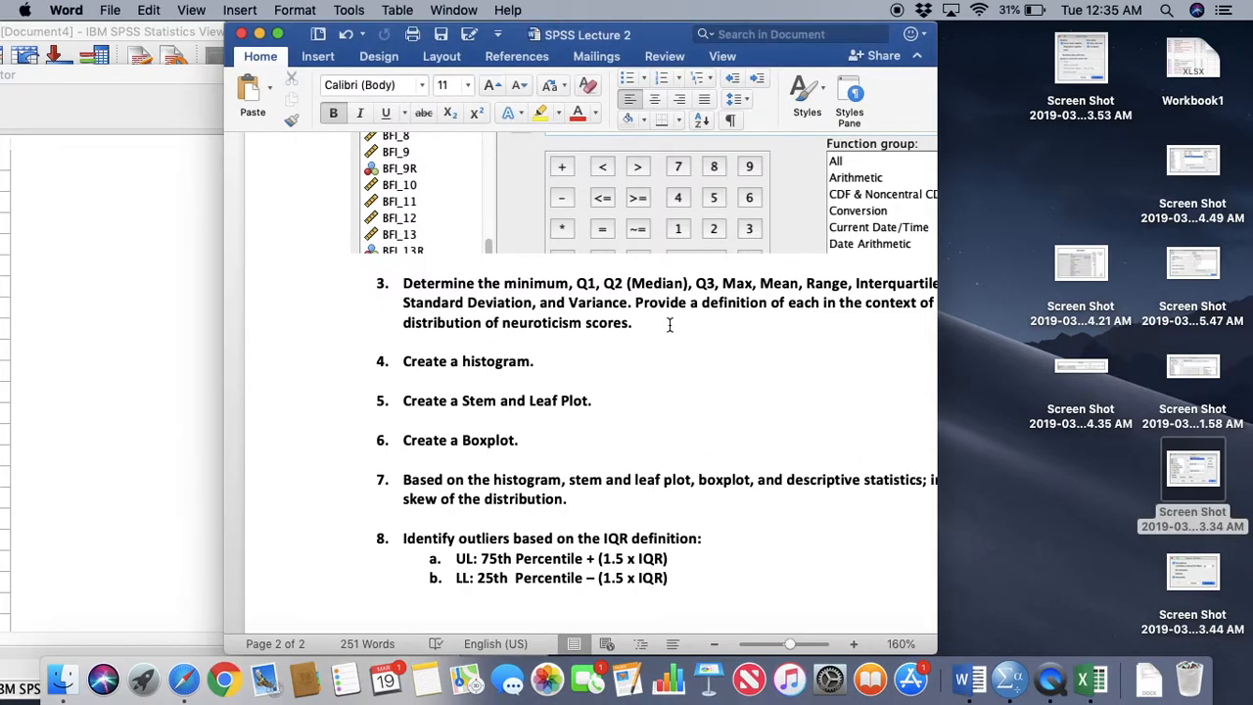
pyautogui.press('Return')
pyautogui.press('Return')
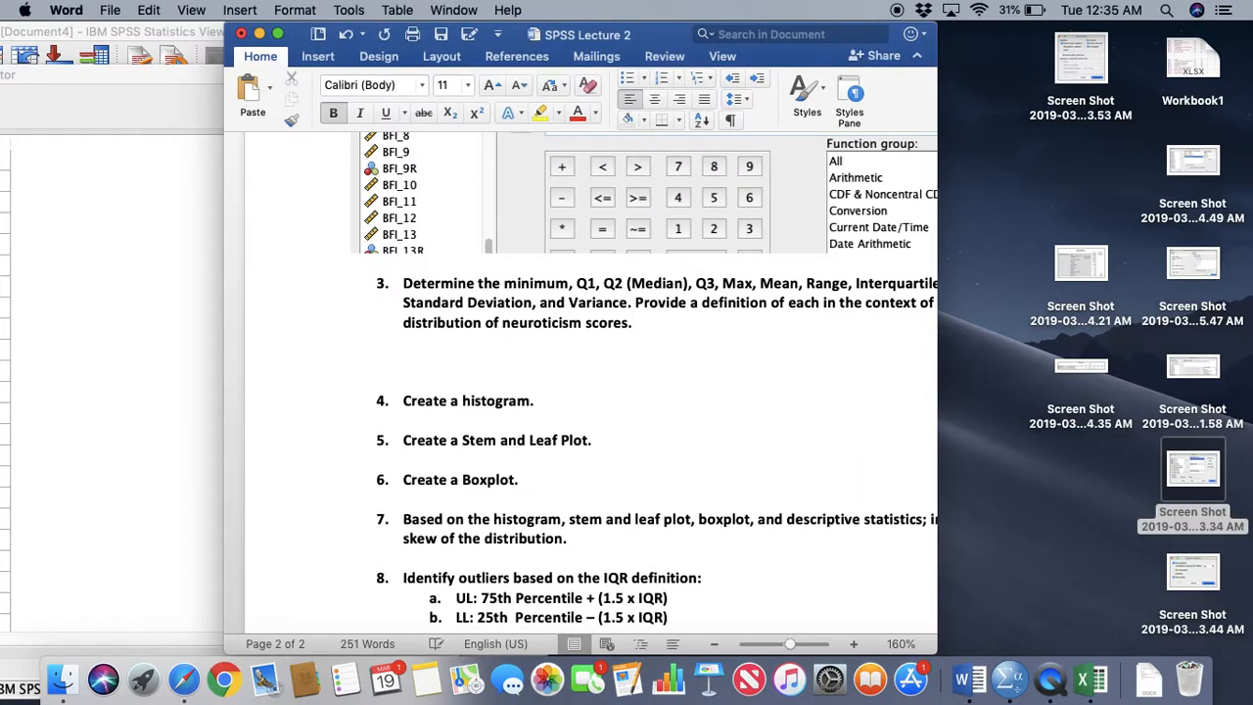
pyautogui.press('super+v')
pyautogui.click(460, 253)
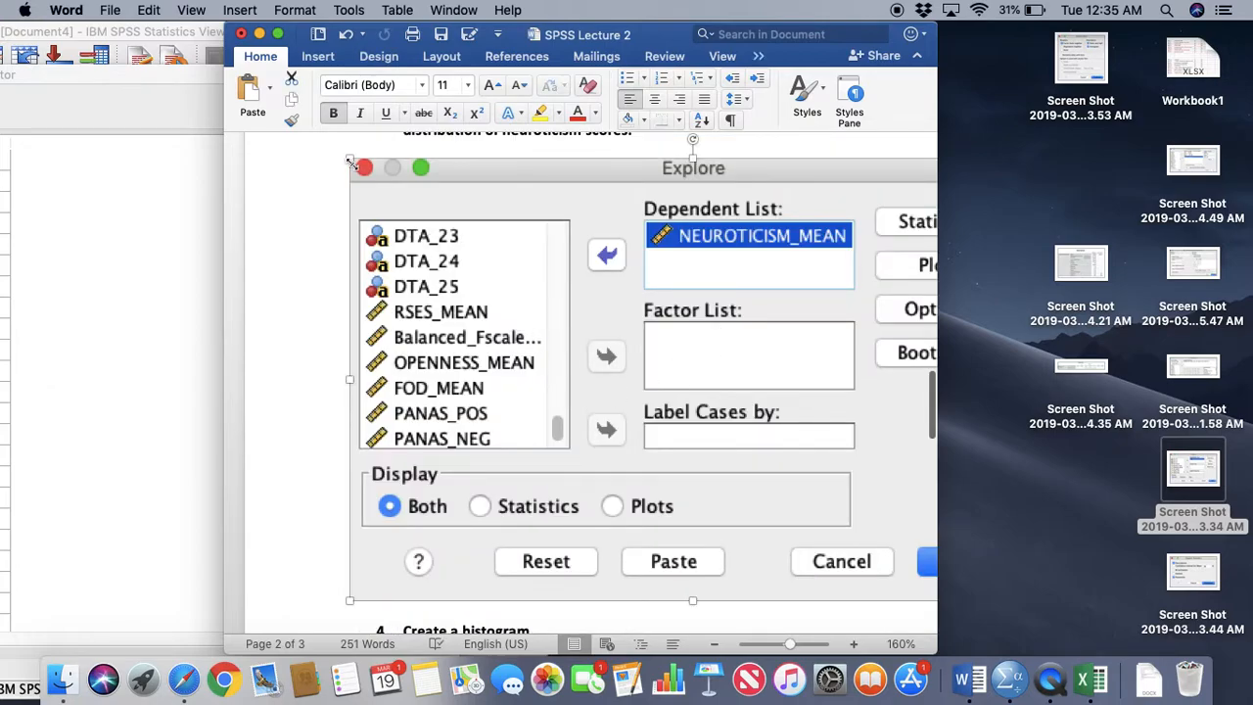
pyautogui.moveTo(350, 158); pyautogui.dragTo(760, 361)
# Paste the Explore: Statistics screenshot below the Explore dialog image and reduce its size
pyautogui.click(1217, 573)
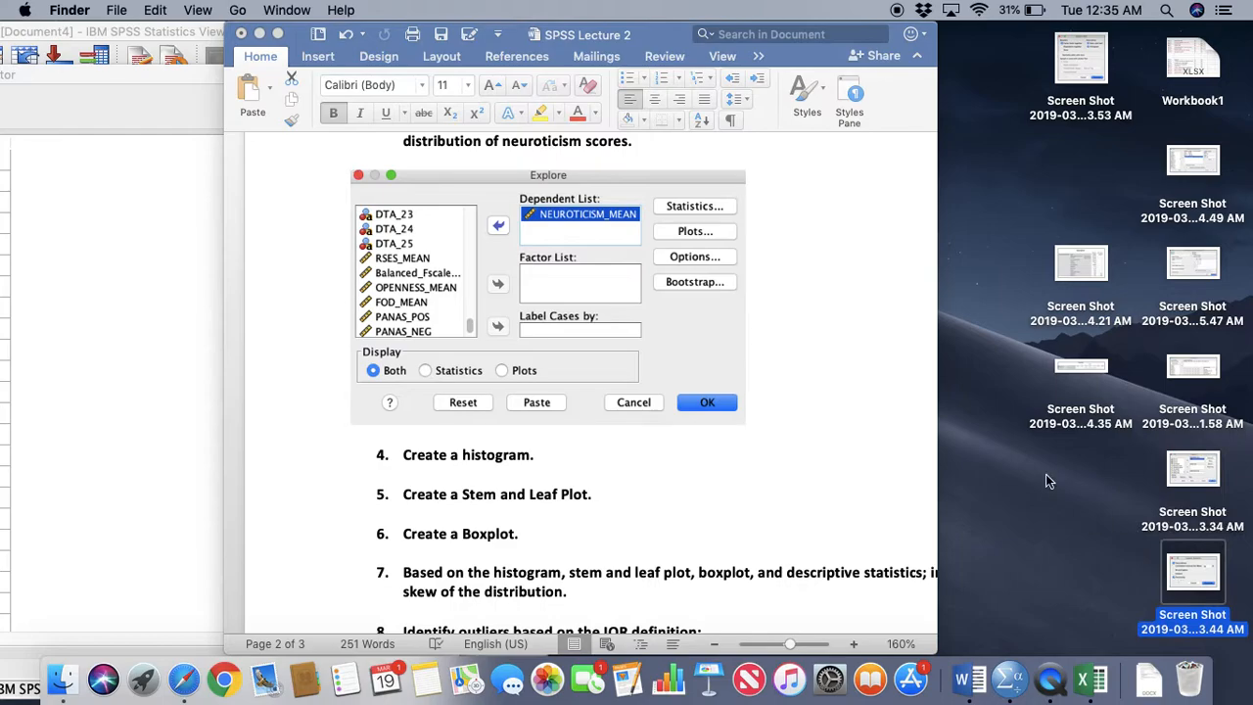
pyautogui.click(830, 354)
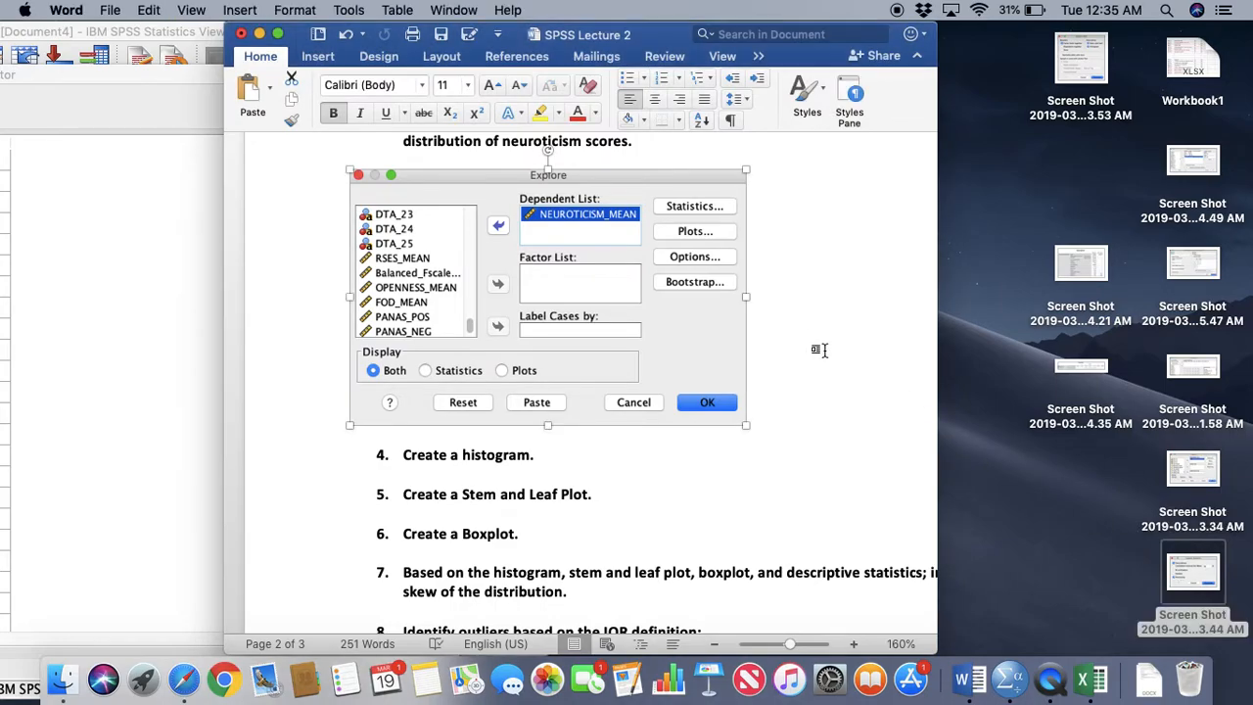
pyautogui.press('Return')
pyautogui.press('super+v')
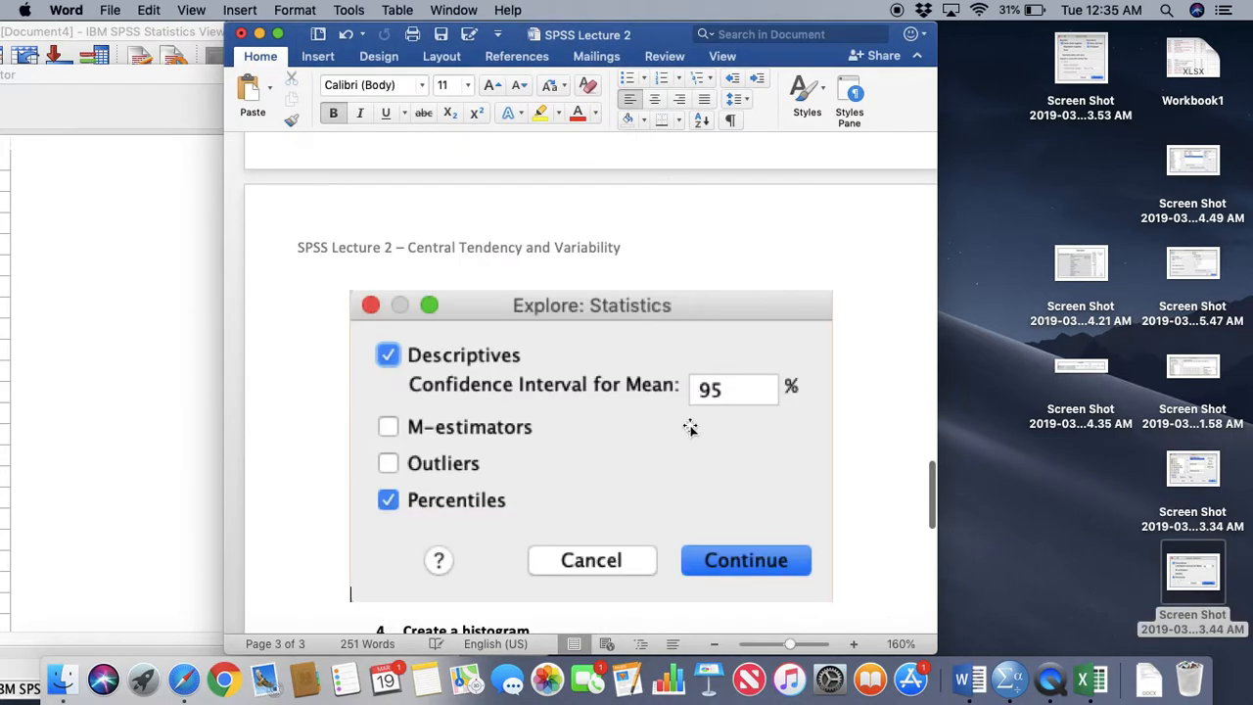
pyautogui.click(712, 394)
pyautogui.moveTo(830, 581); pyautogui.dragTo(713, 500)
# Paste the Explore: Plots screenshot on a new line below the Explore: Statistics image and scale it down
pyautogui.click(790, 345)
pyautogui.press('Return')
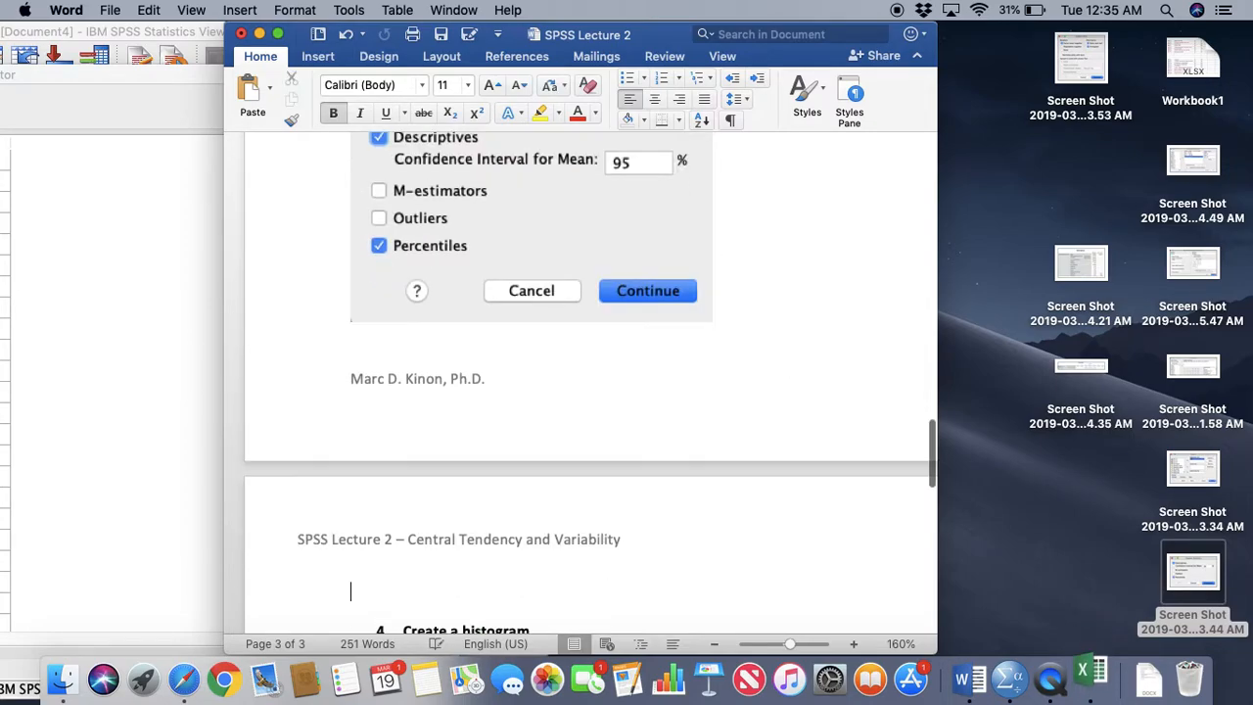
pyautogui.click(1055, 106)
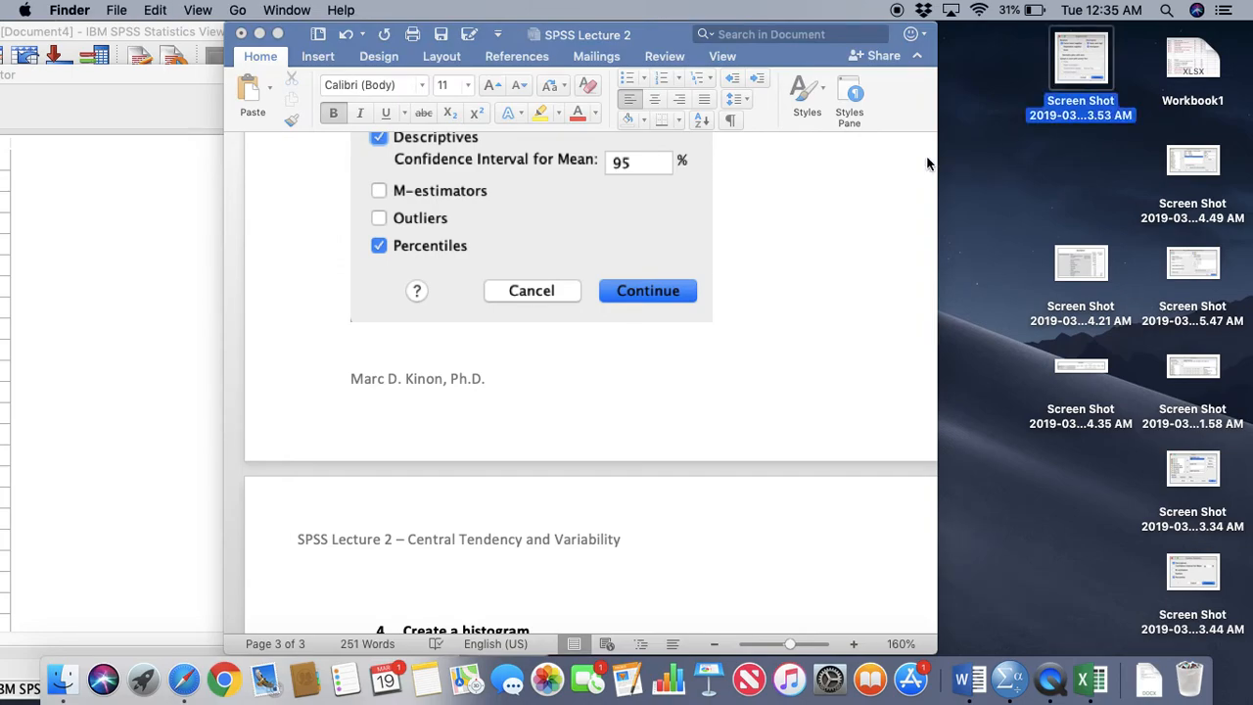
pyautogui.click(523, 569)
pyautogui.press('super+v')
pyautogui.click(692, 495)
pyautogui.scroll(-1, 713, 526)
pyautogui.moveTo(859, 562); pyautogui.dragTo(593, 368)
# Paste the Descriptives table screenshot below the Explore: Plots image with spacing between them, and shrink it to fit the page
pyautogui.press('Return')
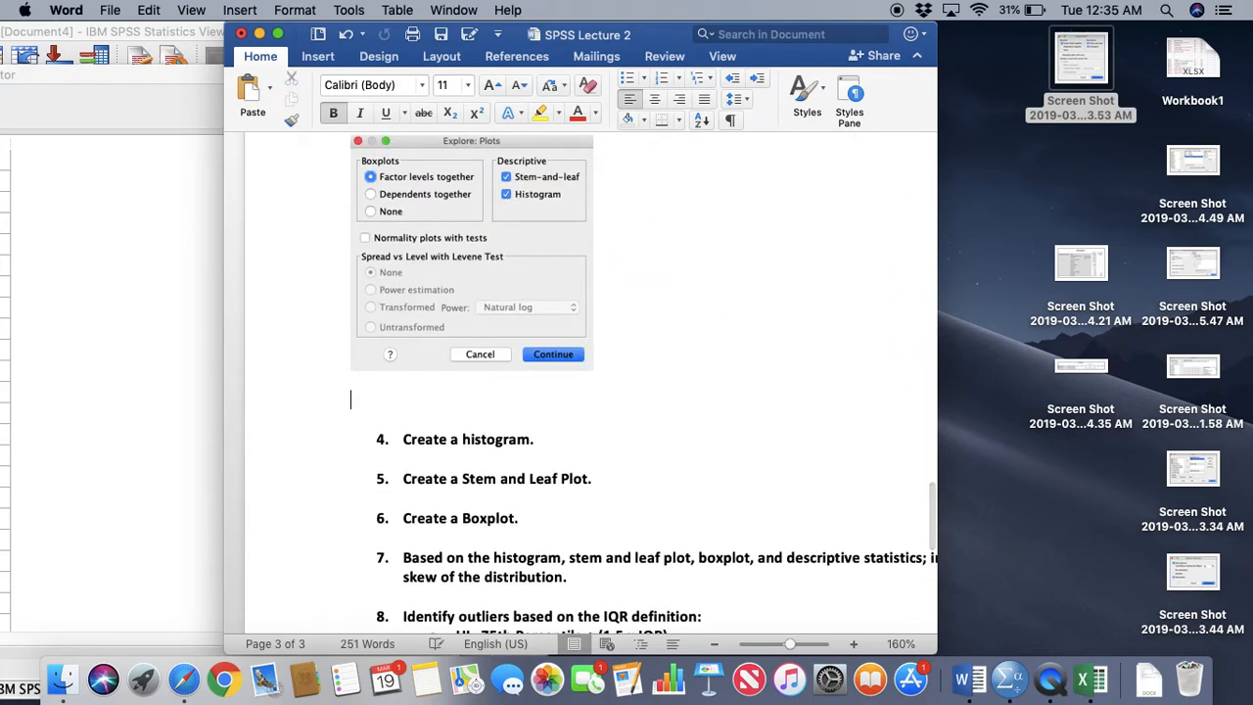
pyautogui.click(1069, 255)
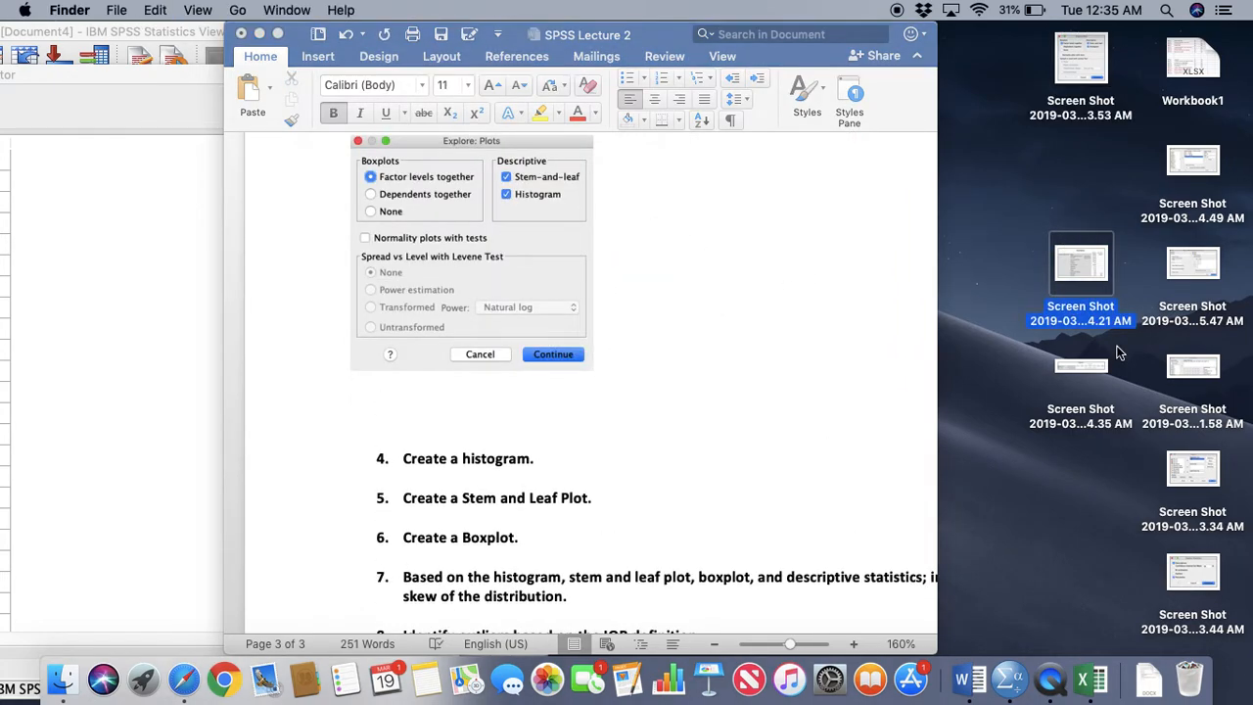
pyautogui.click(658, 349)
pyautogui.press('Return')
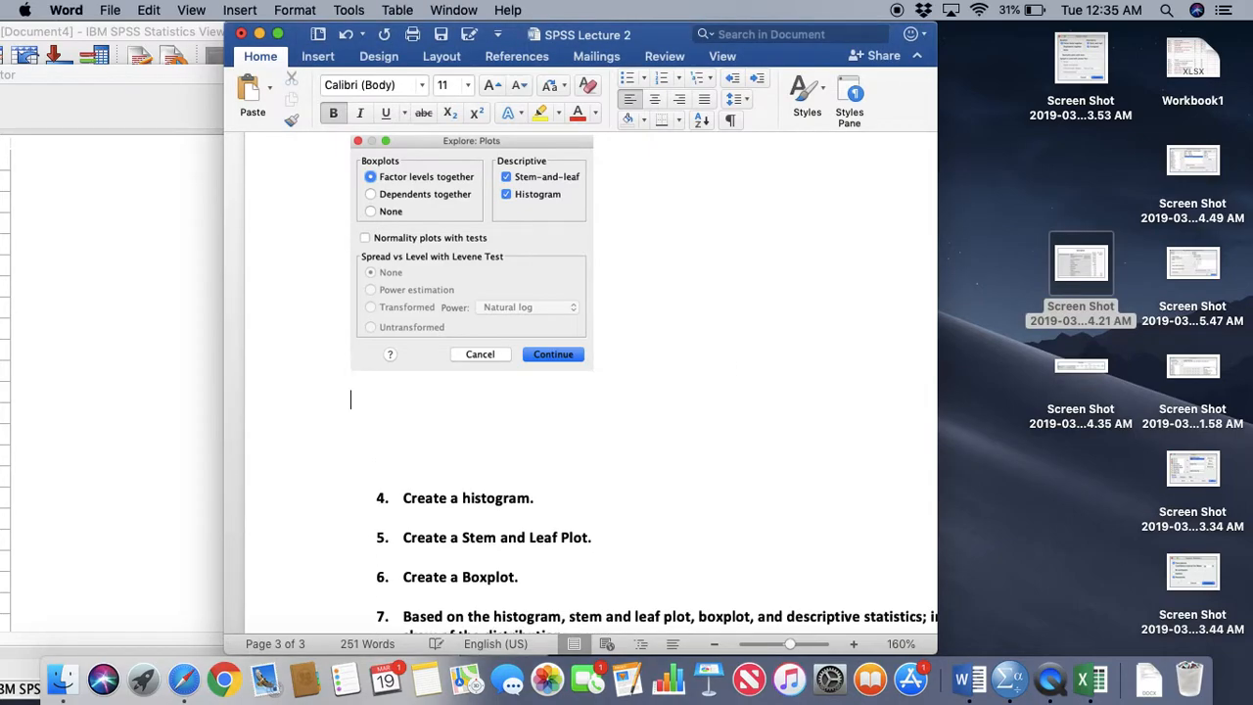
pyautogui.press('super+v')
pyautogui.click(641, 397)
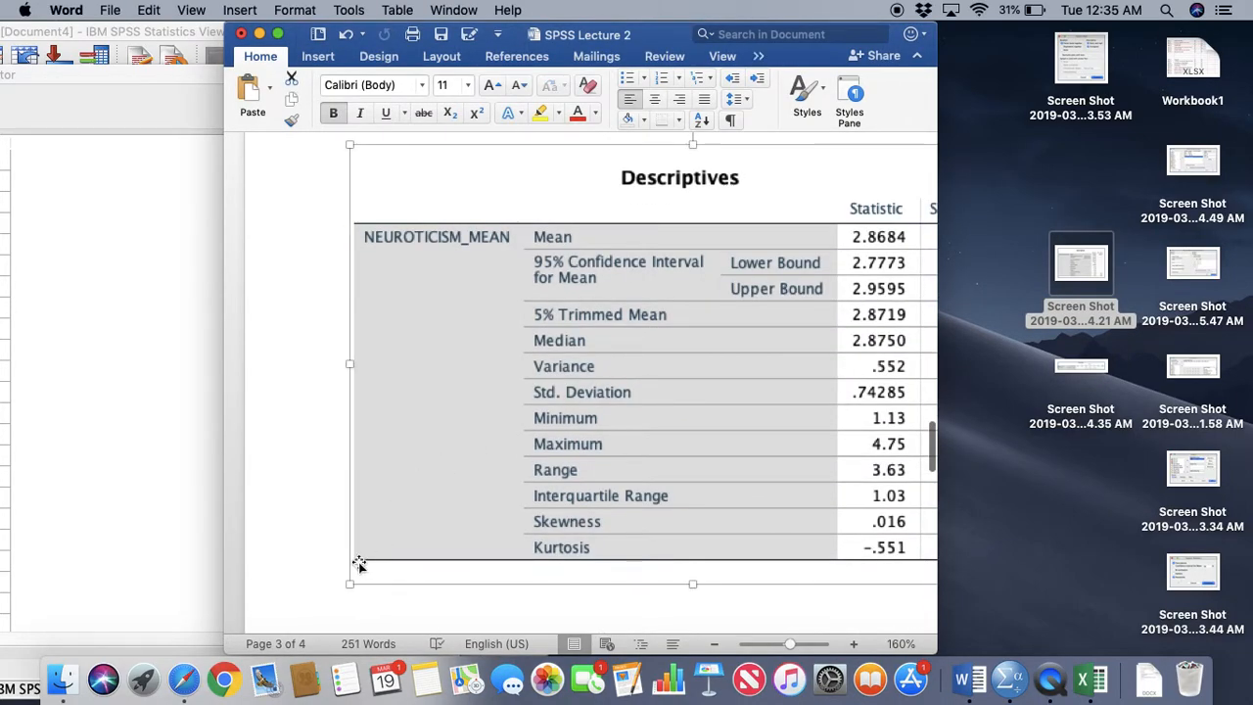
pyautogui.moveTo(358, 575); pyautogui.dragTo(401, 495)
# Paste the Percentiles table screenshot directly below the Descriptives table
pyautogui.scroll(-5, 578, 392)
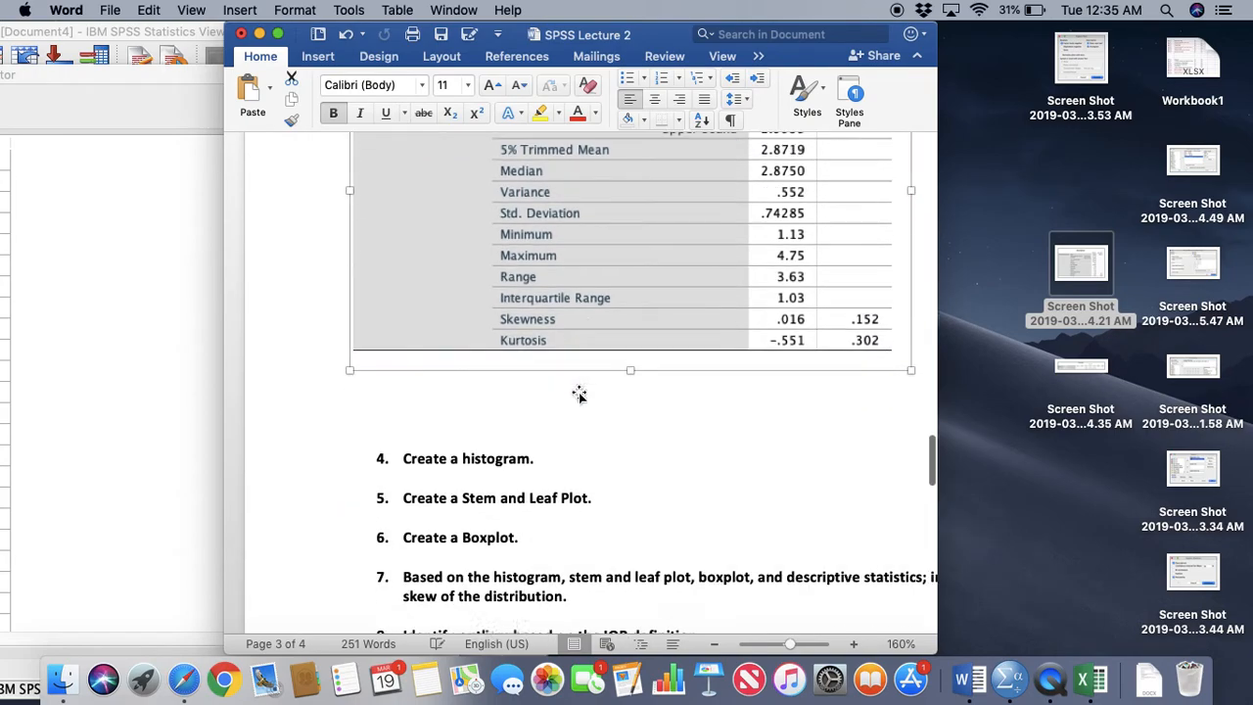
pyautogui.scroll(-2, 578, 392)
pyautogui.click(1077, 366)
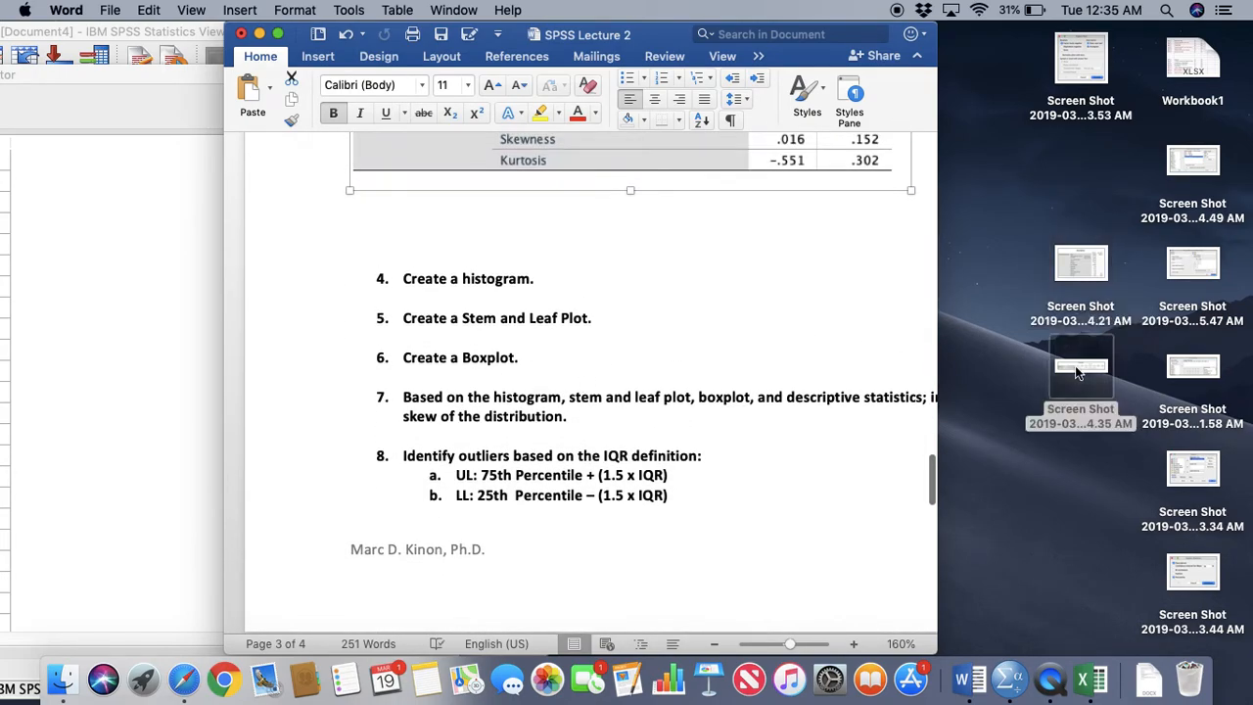
pyautogui.click(641, 190)
pyautogui.click(656, 206)
pyautogui.press('super+v')
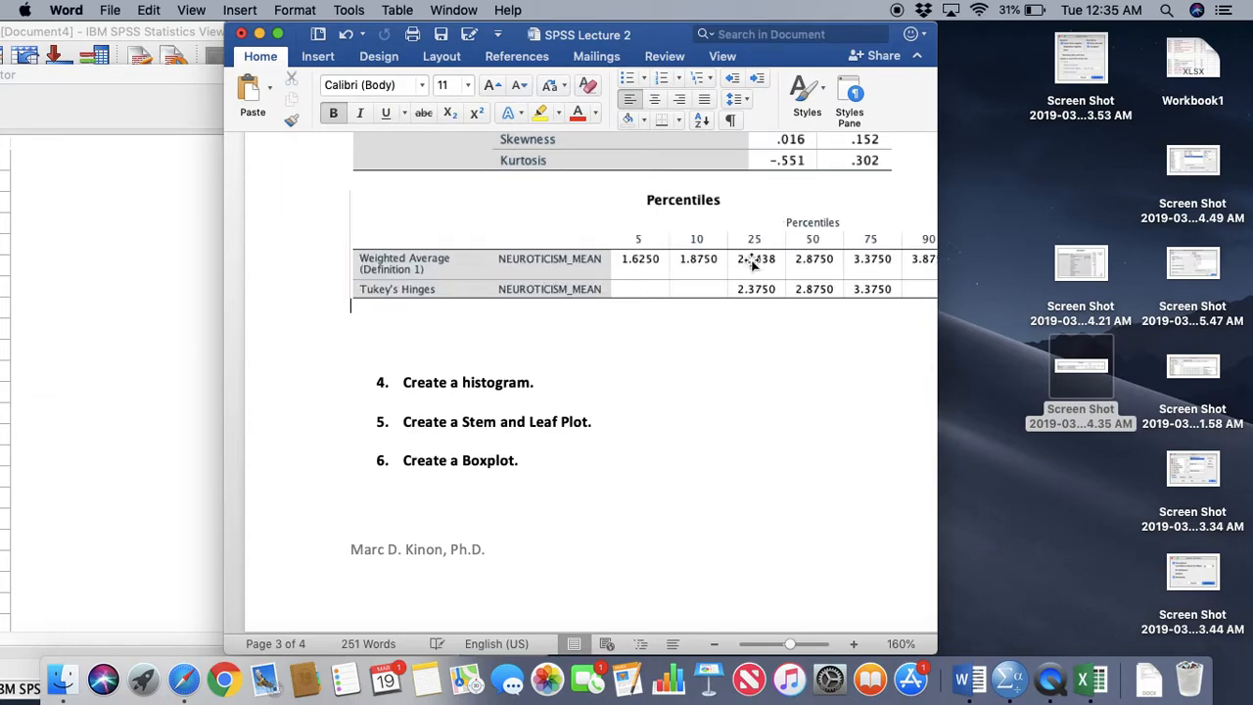
# Add blank lines after the Explore: Plots image to push the Descriptives and Percentiles tables onto the next page
pyautogui.scroll(5, 754, 294)
pyautogui.click(757, 313)
pyautogui.click(767, 213)
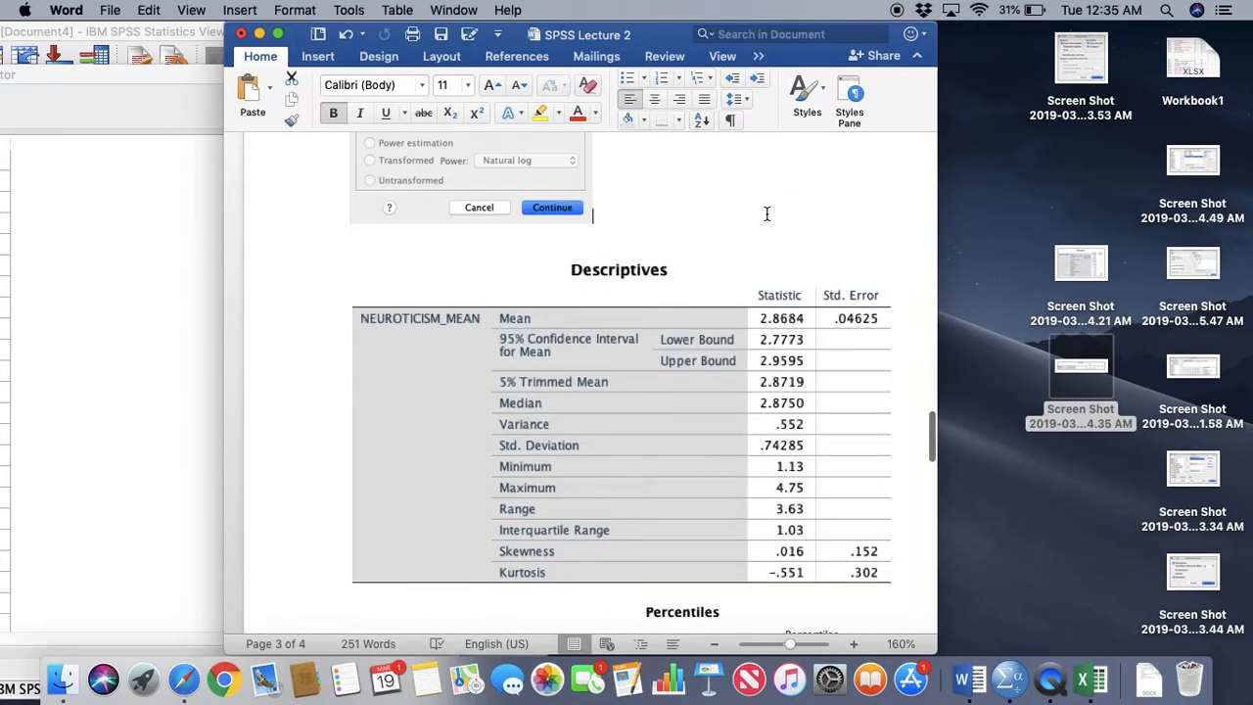
pyautogui.press('Return')
pyautogui.press('Return')
pyautogui.press('Return')
pyautogui.press('Return')
pyautogui.press('Return')
pyautogui.press('Return')
pyautogui.press('Return')
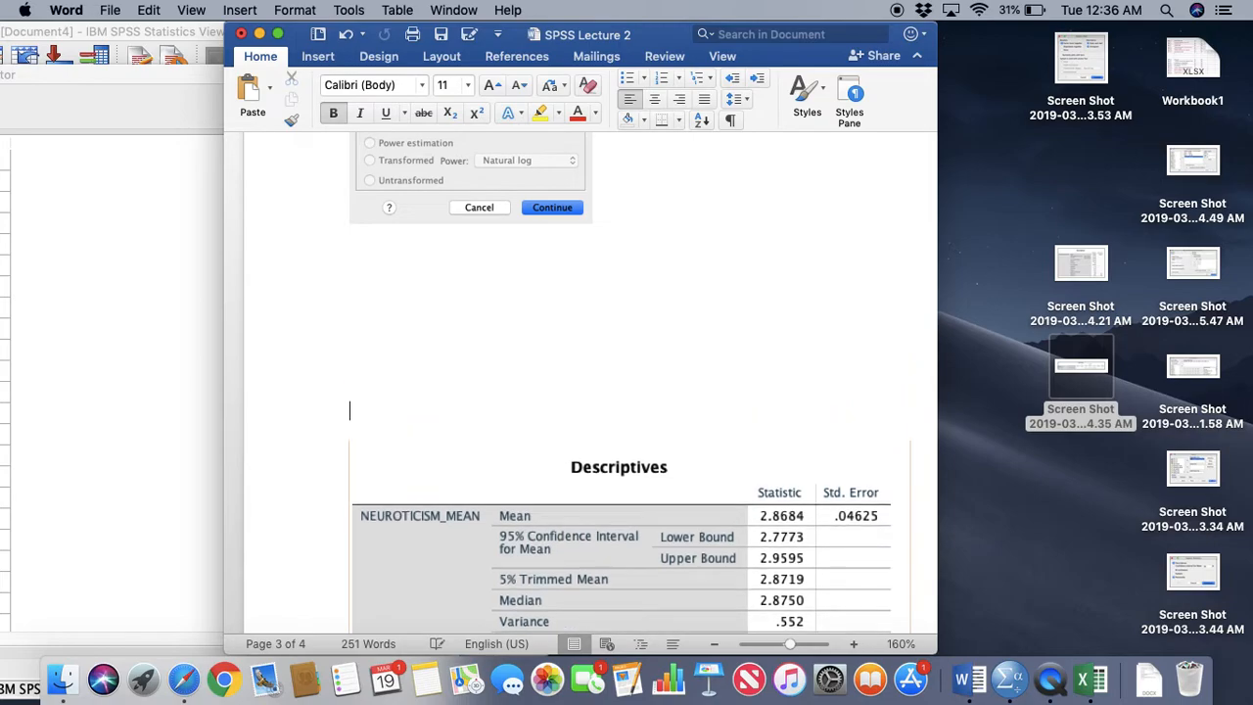
pyautogui.press('Return')
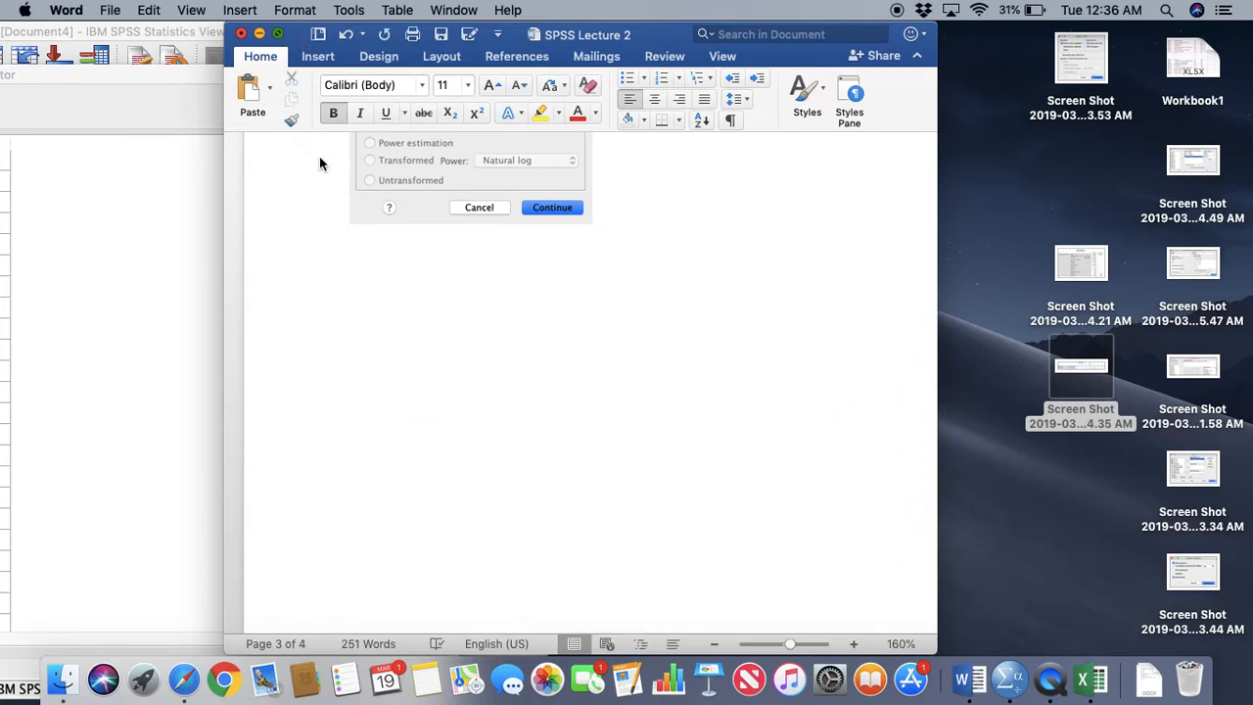
pyautogui.scroll(-10, 622, 439)
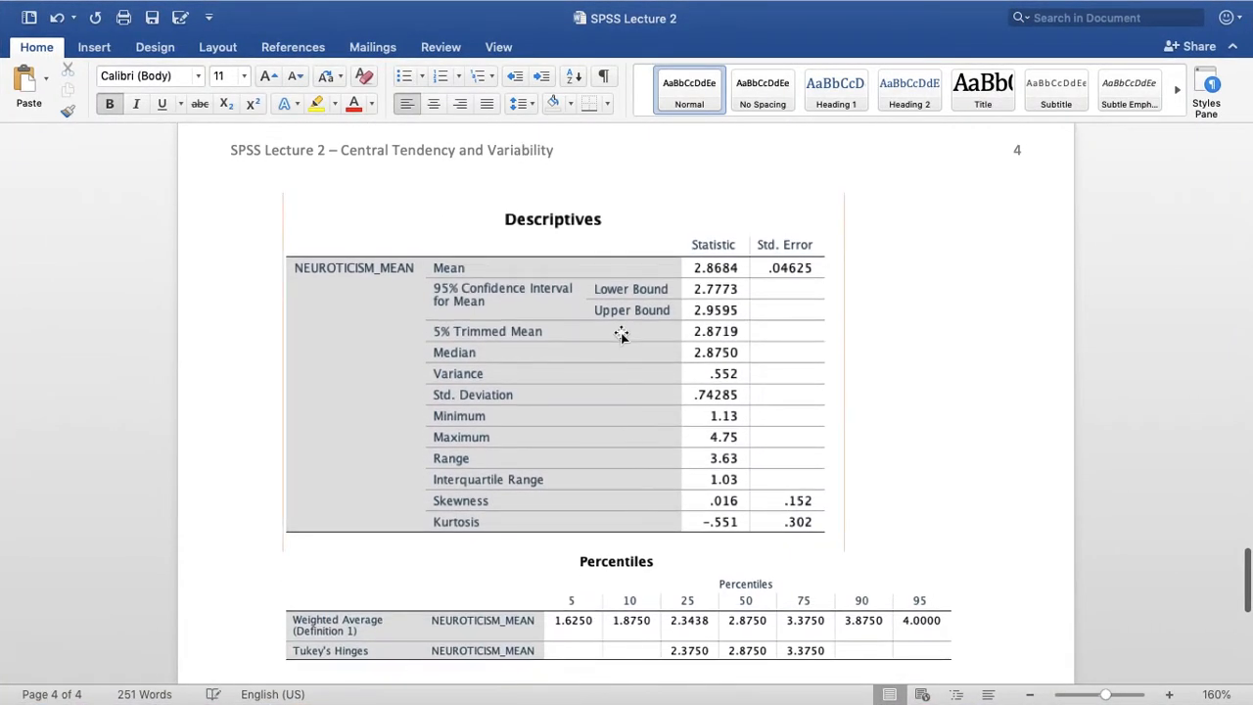
# Slightly reduce the size of the Descriptives and Percentiles table images
pyautogui.click(621, 335)
pyautogui.moveTo(846, 551); pyautogui.dragTo(785, 471)
pyautogui.click(868, 586)
pyautogui.moveTo(968, 641); pyautogui.dragTo(932, 635)
pyautogui.click(968, 391)
# Add the answer label "Minimum:" below the Percentiles table, above question 4
pyautogui.scroll(-5, 1021, 554)
pyautogui.scroll(-3, 979, 490)
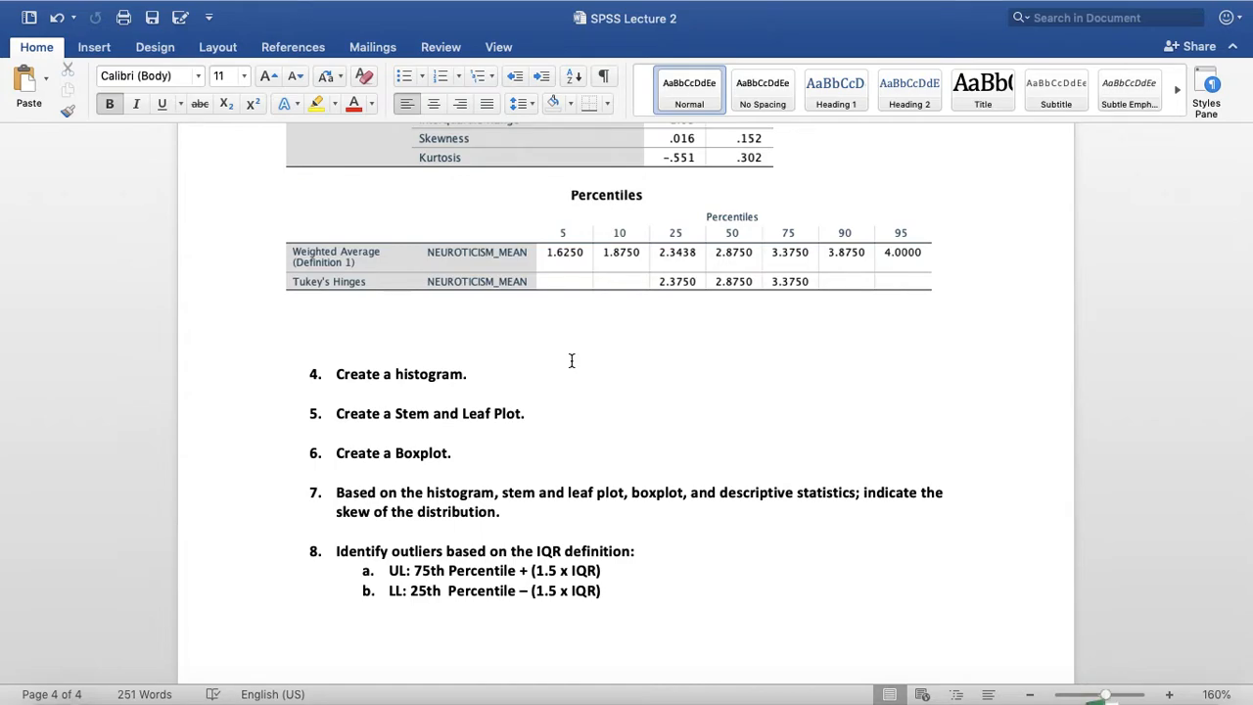
pyautogui.write('Min')
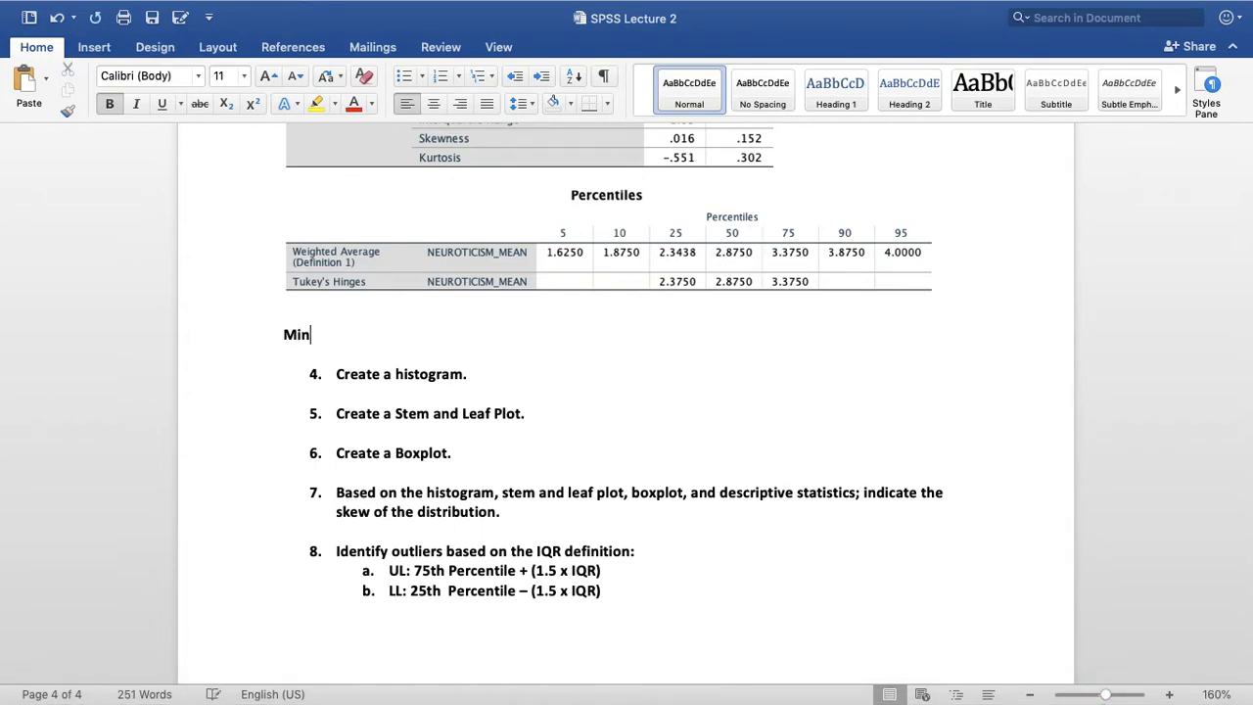
pyautogui.write('imum:')
pyautogui.press('Return')
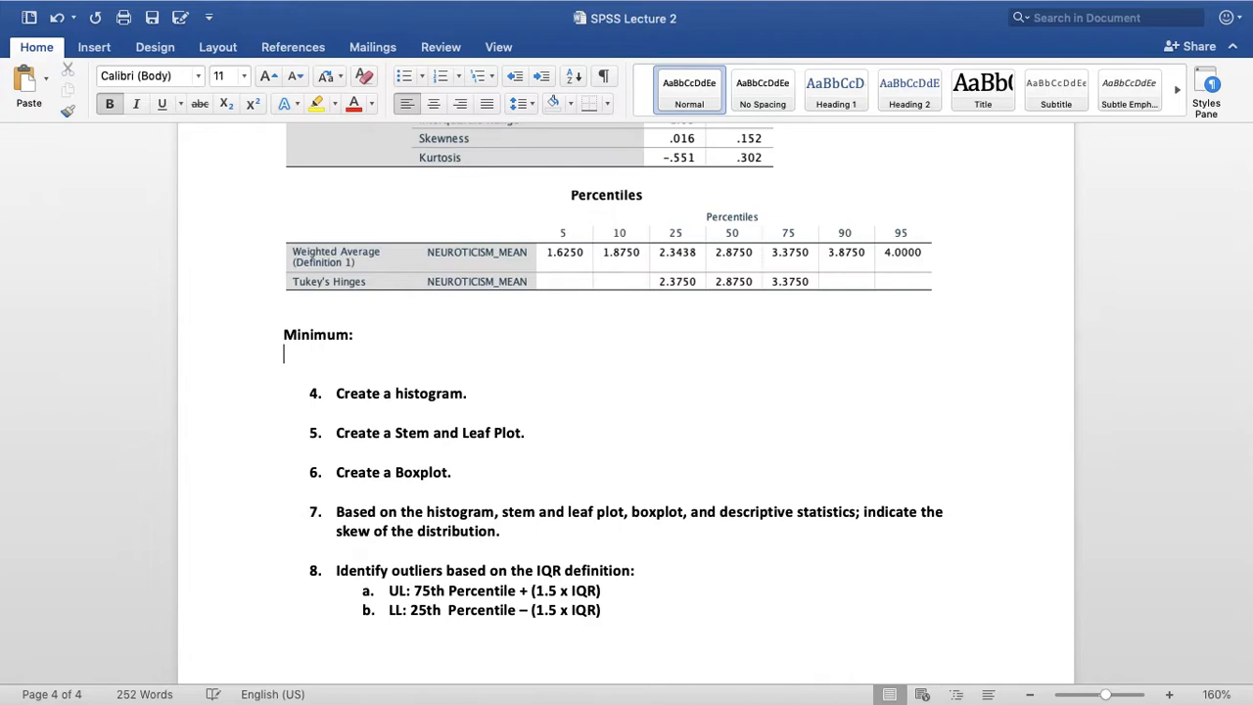
# Add the label "Q1 (25th Percentile):" on the line below Minimum
pyautogui.write('Q1:')
pyautogui.press('Return')
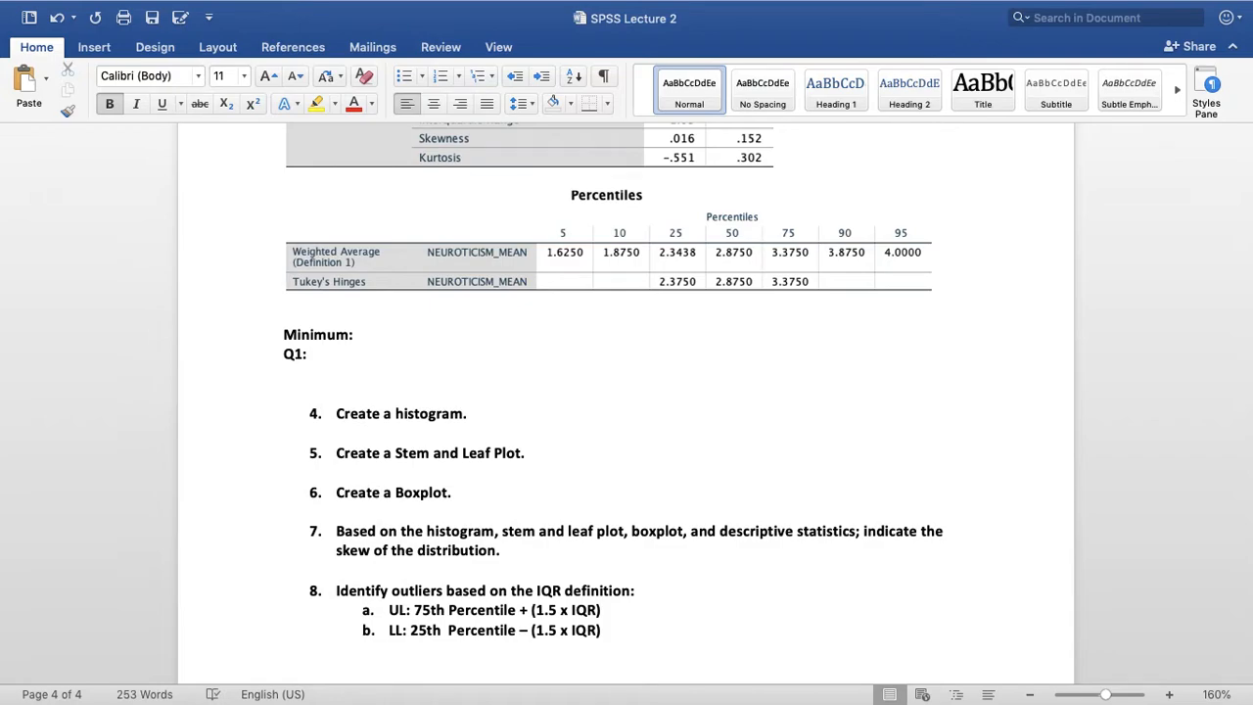
pyautogui.press('Left')
pyautogui.write('(25th Percentile)')
pyautogui.press('Right')
pyautogui.press('Return')
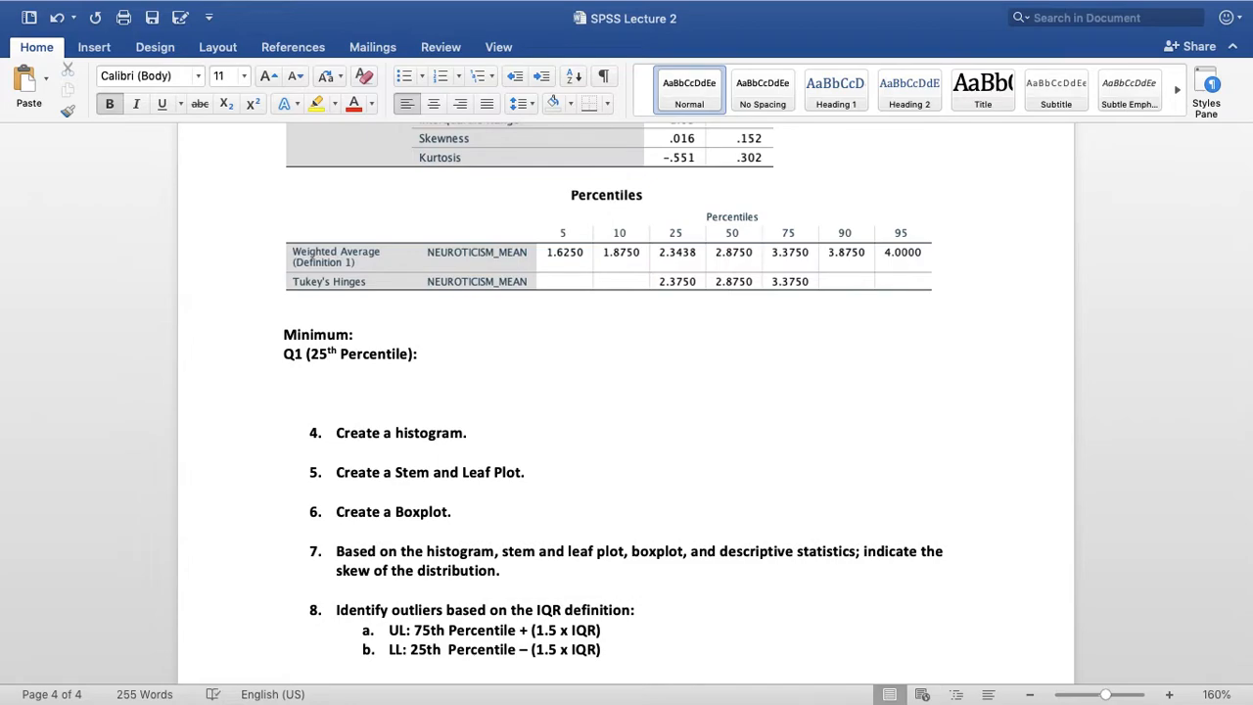
# Add the label "Q2 (50th Percentile):" on the line below Q1
pyautogui.write('Q2 (50th Percen')
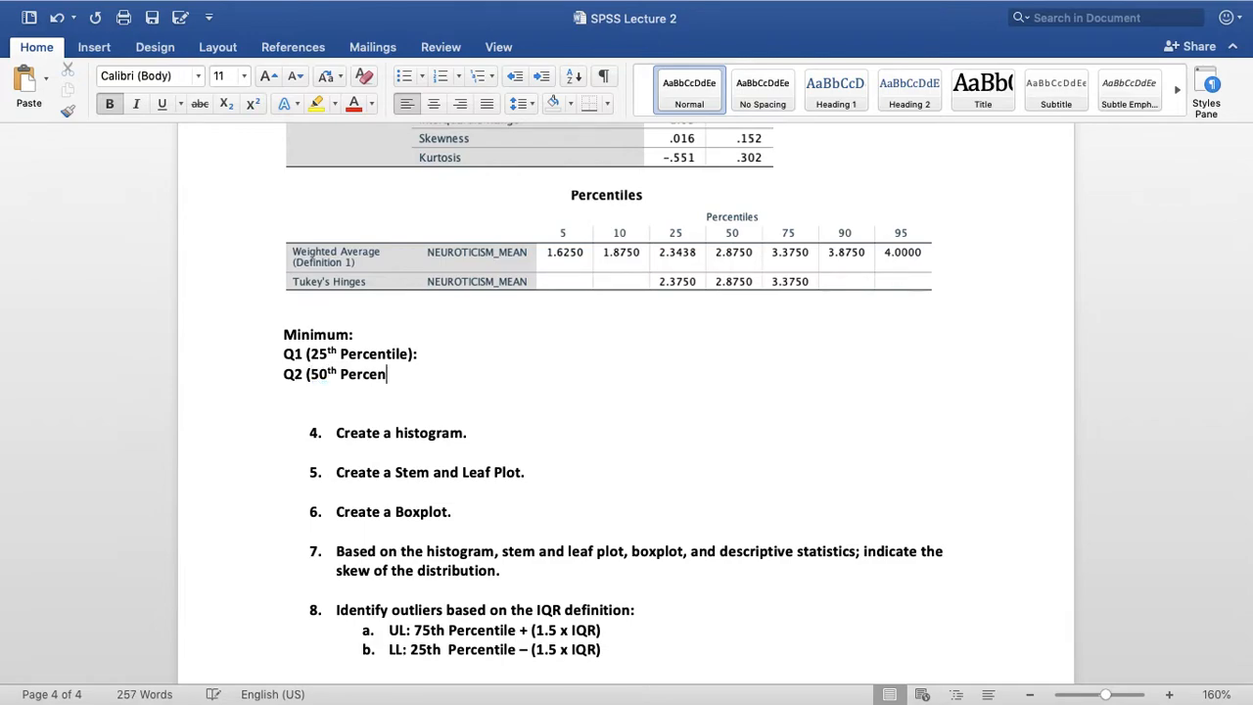
pyautogui.write('tile):')
pyautogui.press('Return')
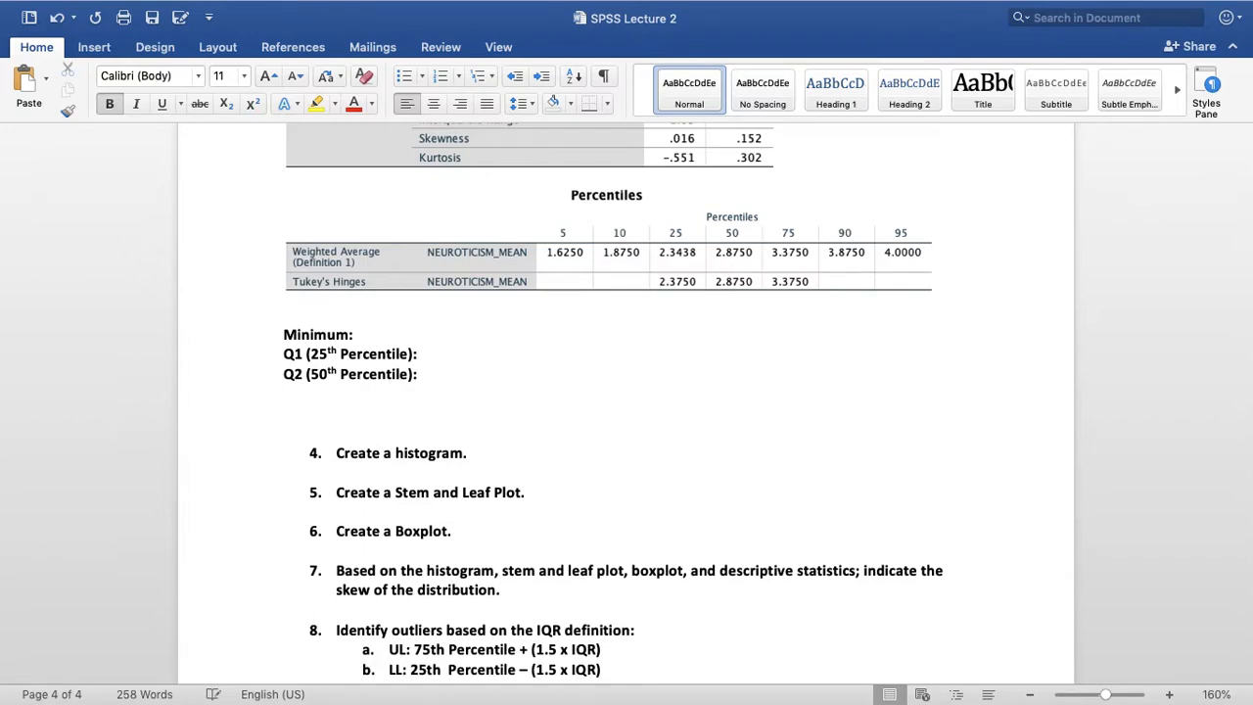
# Add the label "Q3 (75th Percentile):" on the line below Q2
pyautogui.write('Q3 (75th Percentile):')
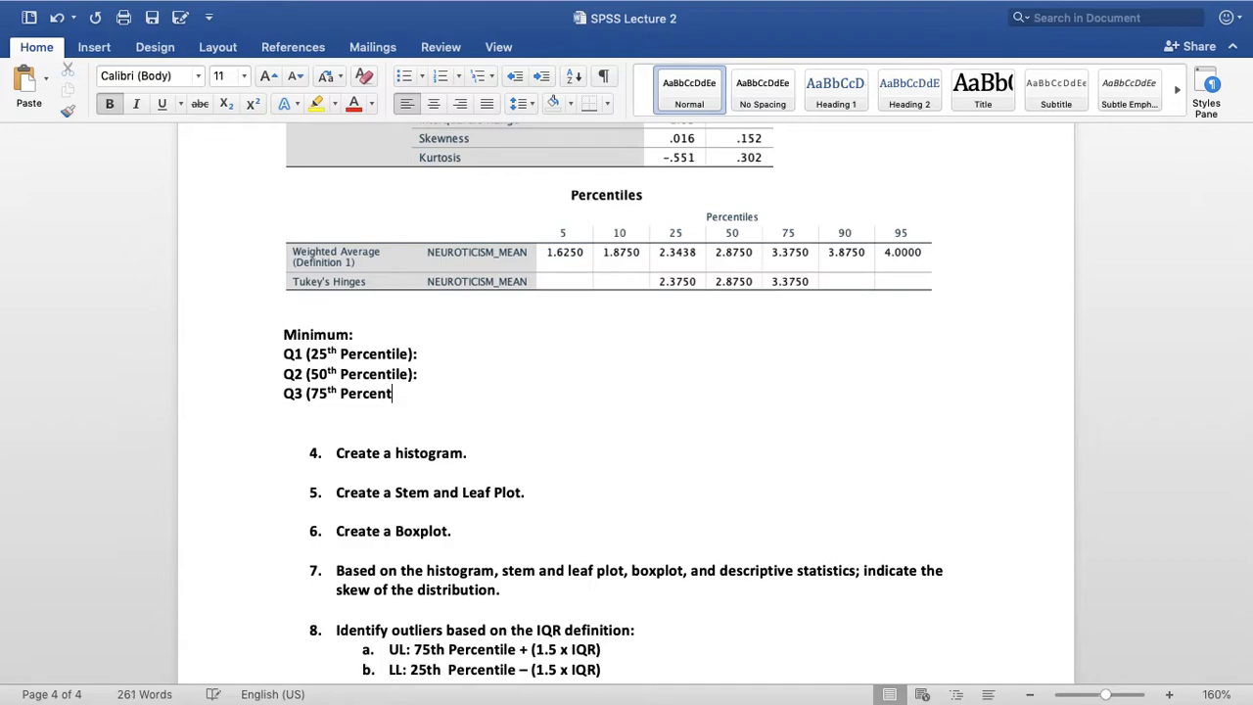
# Add the labels "Max:" and "Mean:" on separate lines below the Q3 label
pyautogui.press('Return')
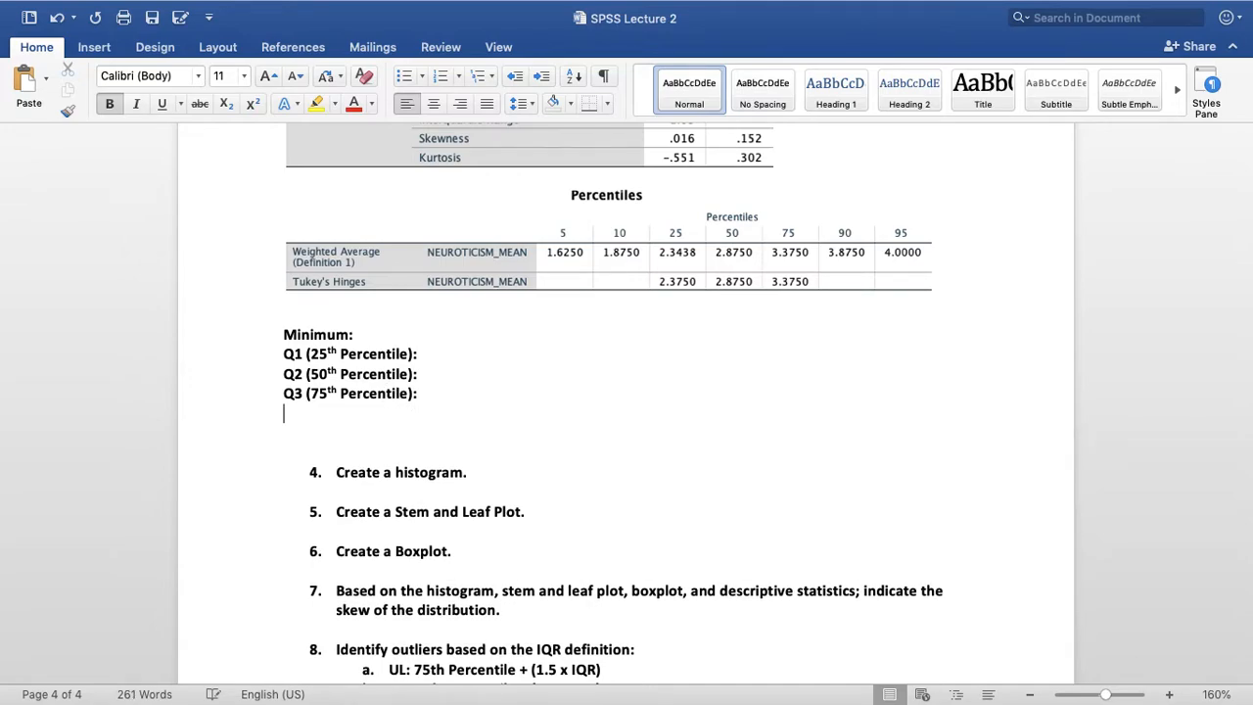
pyautogui.write('Max')
pyautogui.press('Return')
pyautogui.press('BackSpace')
pyautogui.write(':')
pyautogui.press('Return')
pyautogui.write('Mean:')
pyautogui.press('Return')
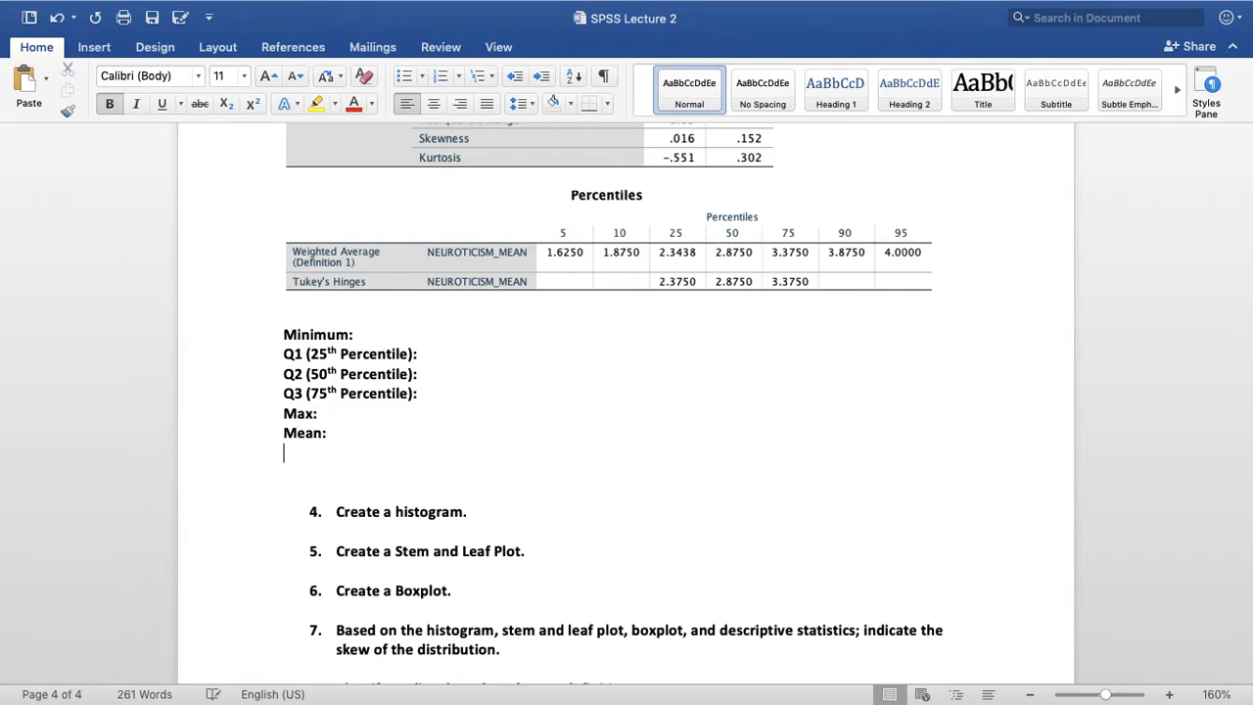
# Add the labels "Range:" and "Interquartile Range (IQR):" on separate lines below Mean
pyautogui.write('Range')
pyautogui.press('Return')
pyautogui.press('BackSpace')
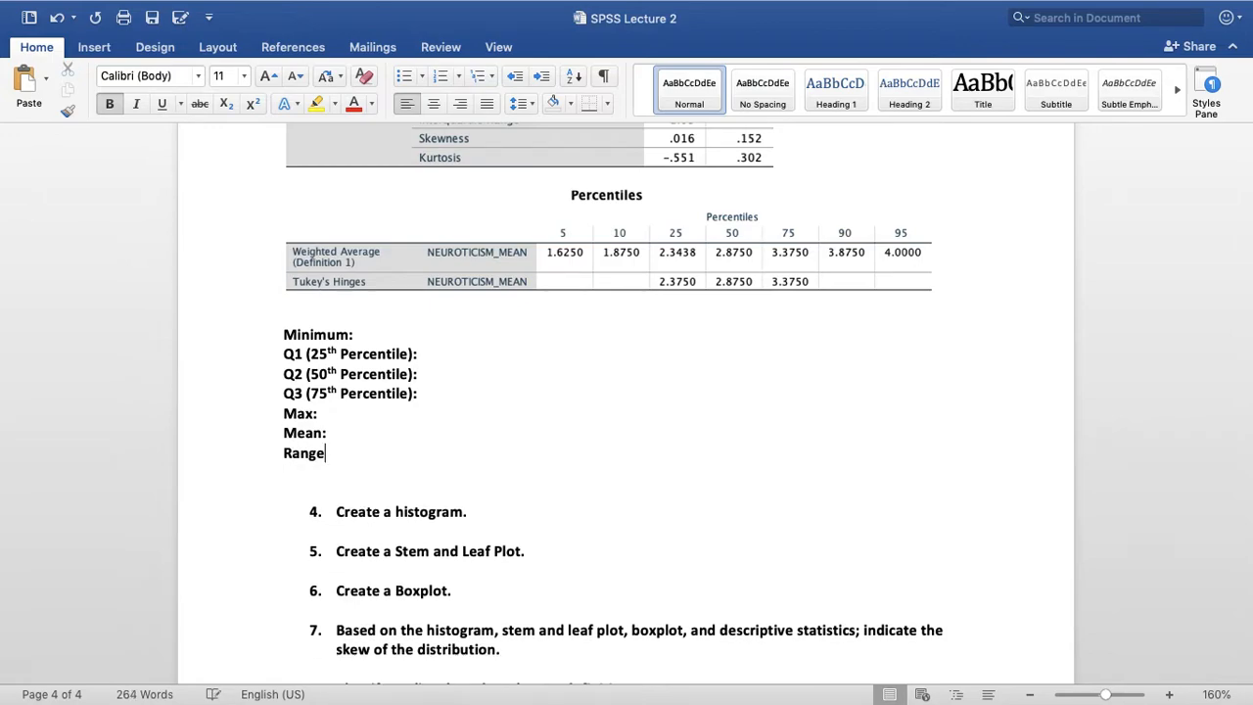
pyautogui.write(':')
pyautogui.press('Return')
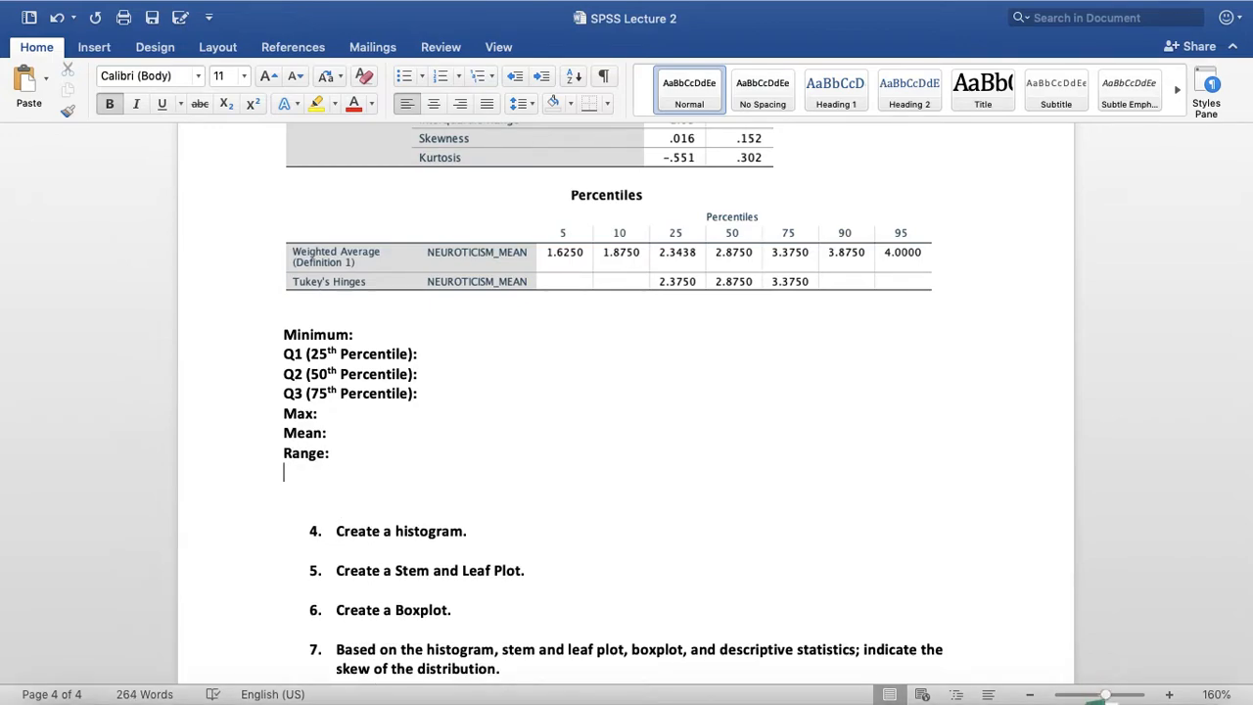
pyautogui.write('Interquartil')
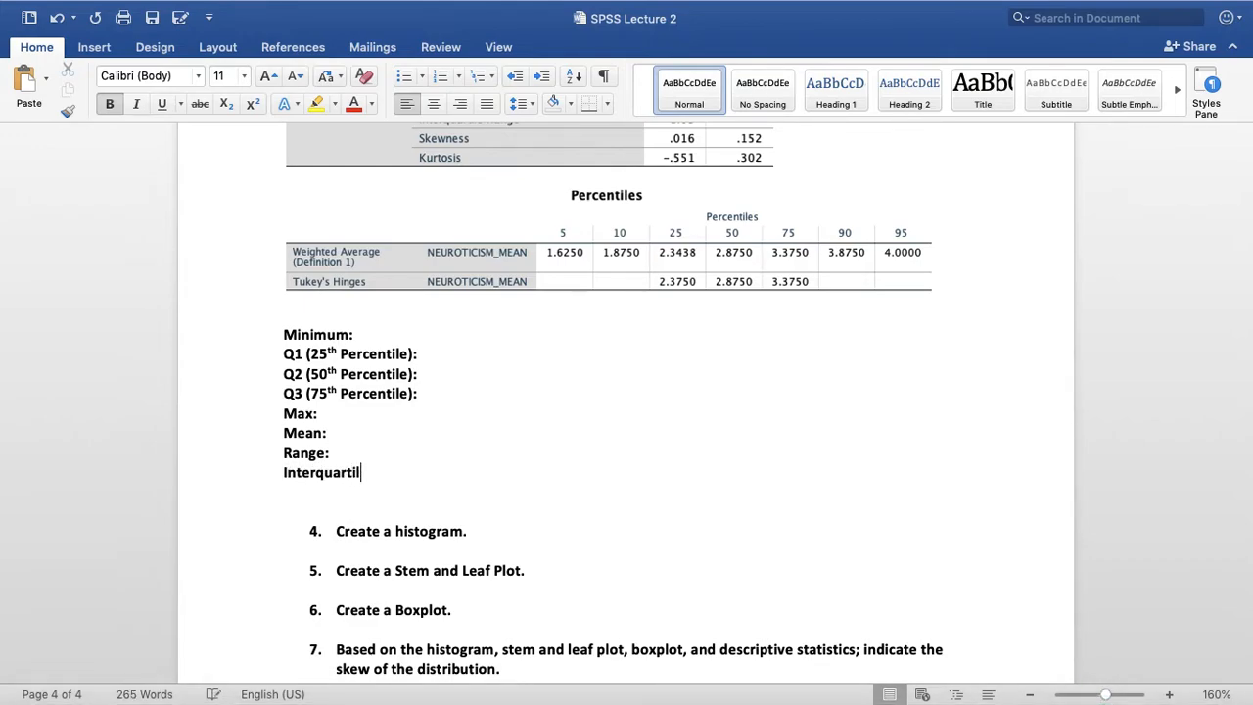
pyautogui.write('e Range (IQR):')
pyautogui.press('Return')
# Add the labels "Standard Deviation:" and "Variance:" on separate lines below the Interquartile Range label
pyautogui.write('Standard Deviation:')
pyautogui.press('Return')
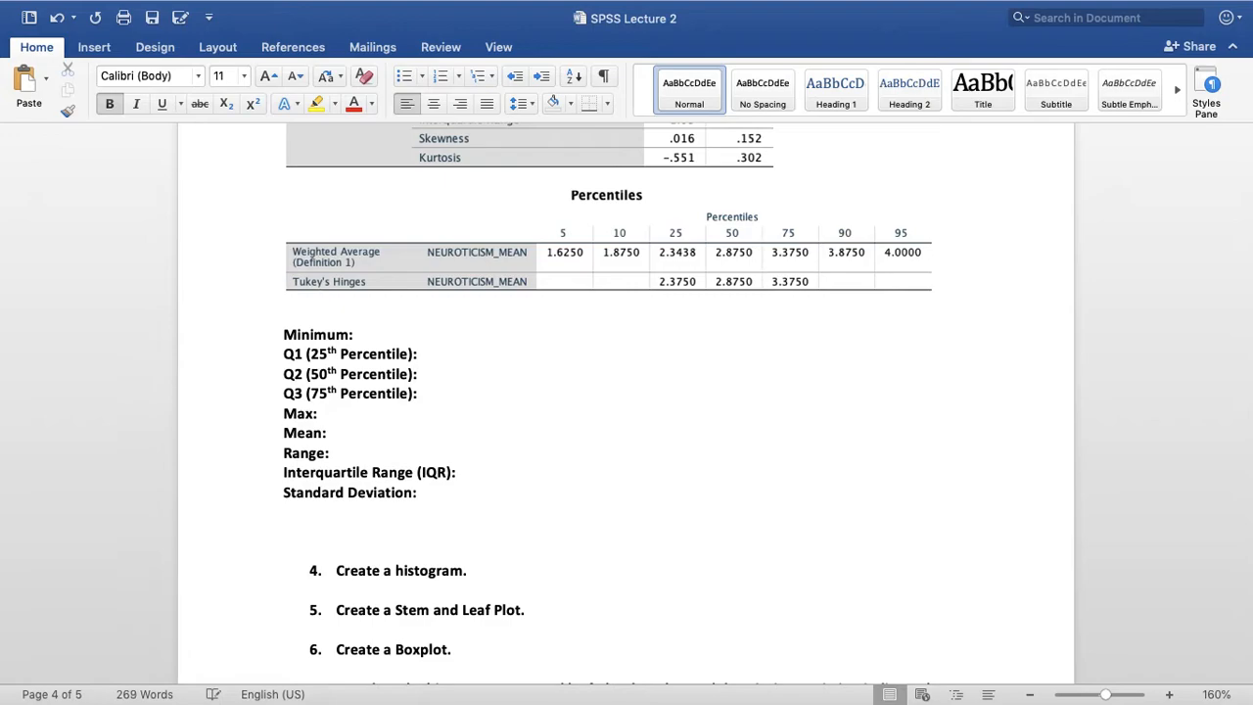
pyautogui.write('Variance:')
pyautogui.press('Return')
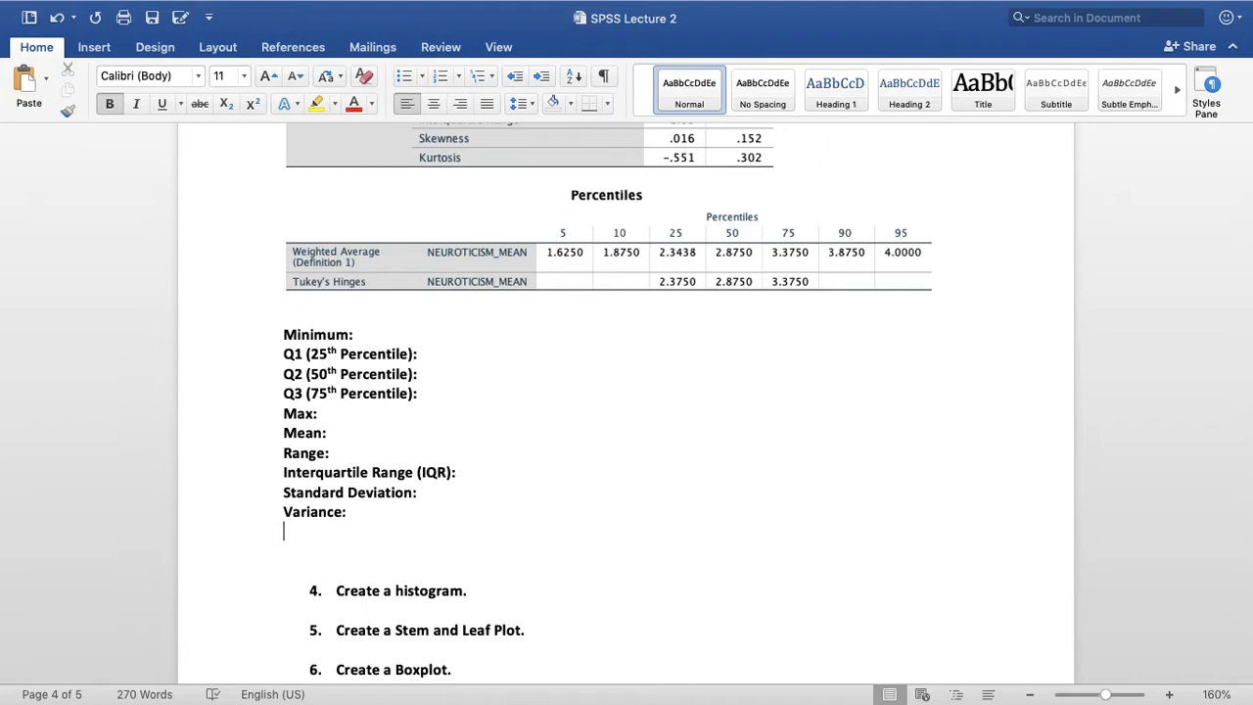
# Fill in 1.13 for Minimum and 2.34 for Q1 (25th Percentile) from the SPSS tables above
pyautogui.scroll(5, 616, 307)
pyautogui.scroll(-1, 616, 307)
pyautogui.scroll(-1, 734, 419)
pyautogui.scroll(-1, 734, 419)
pyautogui.click(509, 491)
pyautogui.write('1.13')
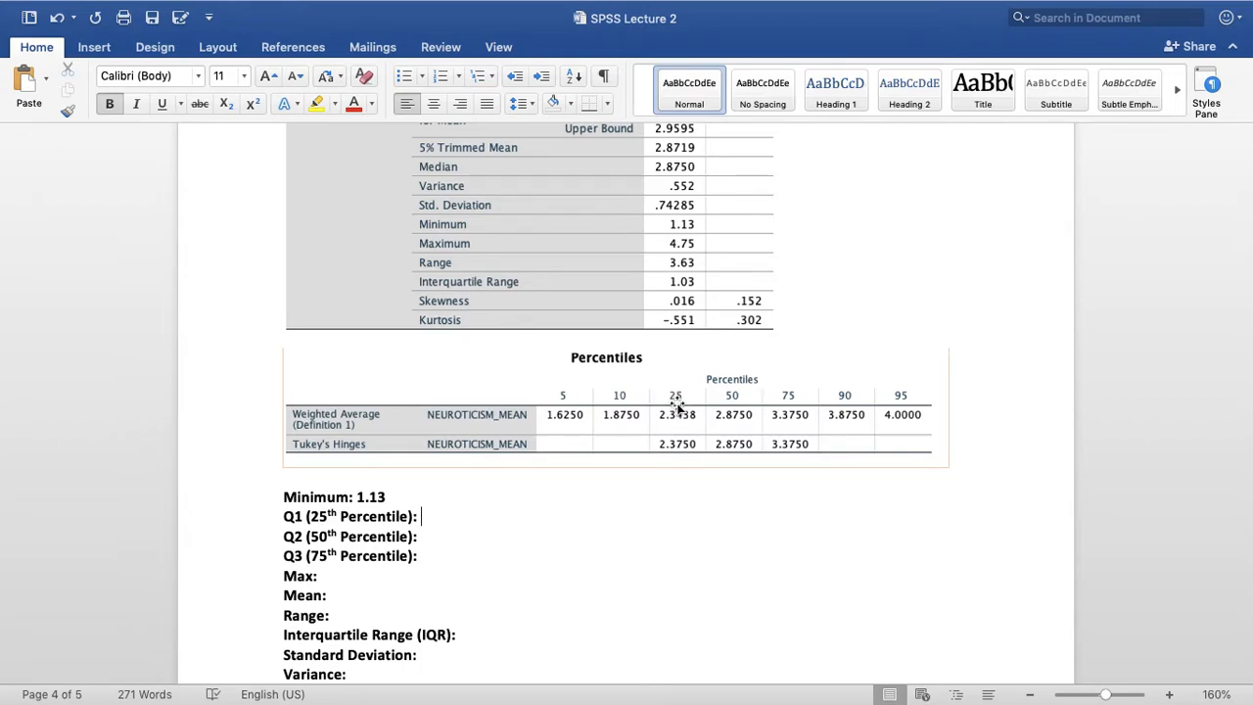
pyautogui.write('2.34')
# Fill in 2.88 for Q2 (50th Percentile) and 3.38 for Q3 (75th Percentile), rounded from the Percentiles table
pyautogui.press('Down')
pyautogui.scroll(1, 743, 411)
pyautogui.scroll(2, 743, 414)
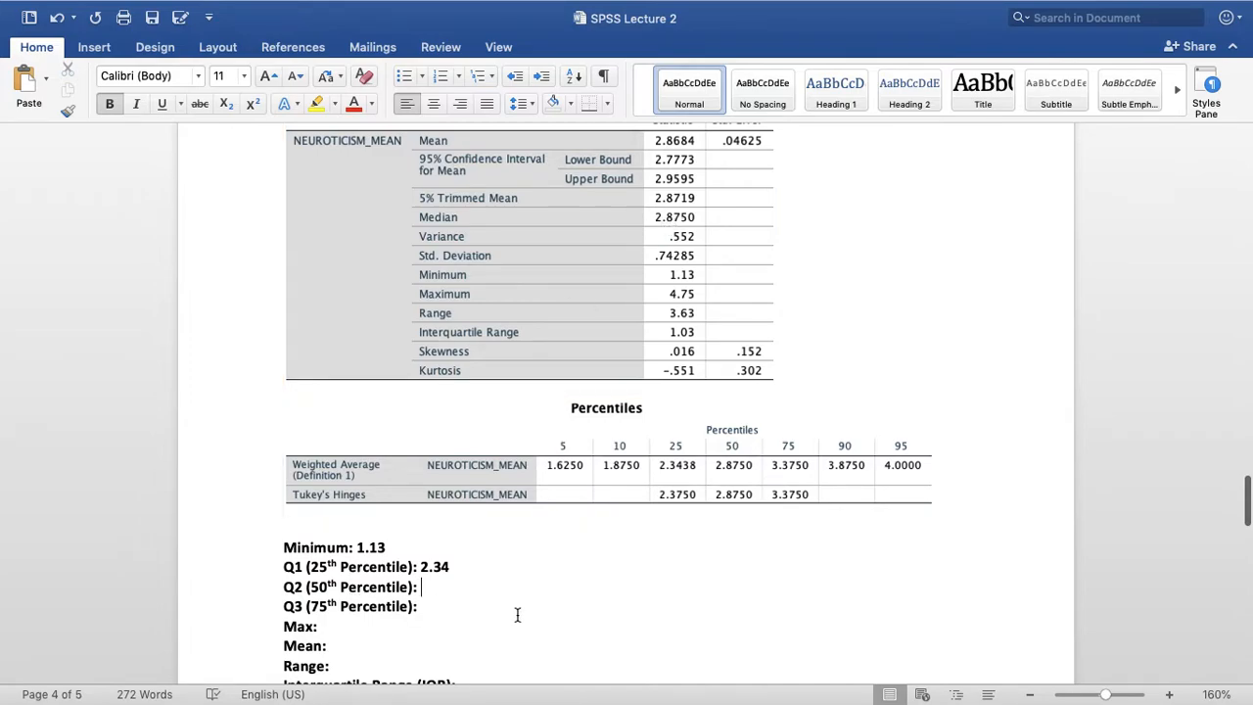
pyautogui.write('2.88')
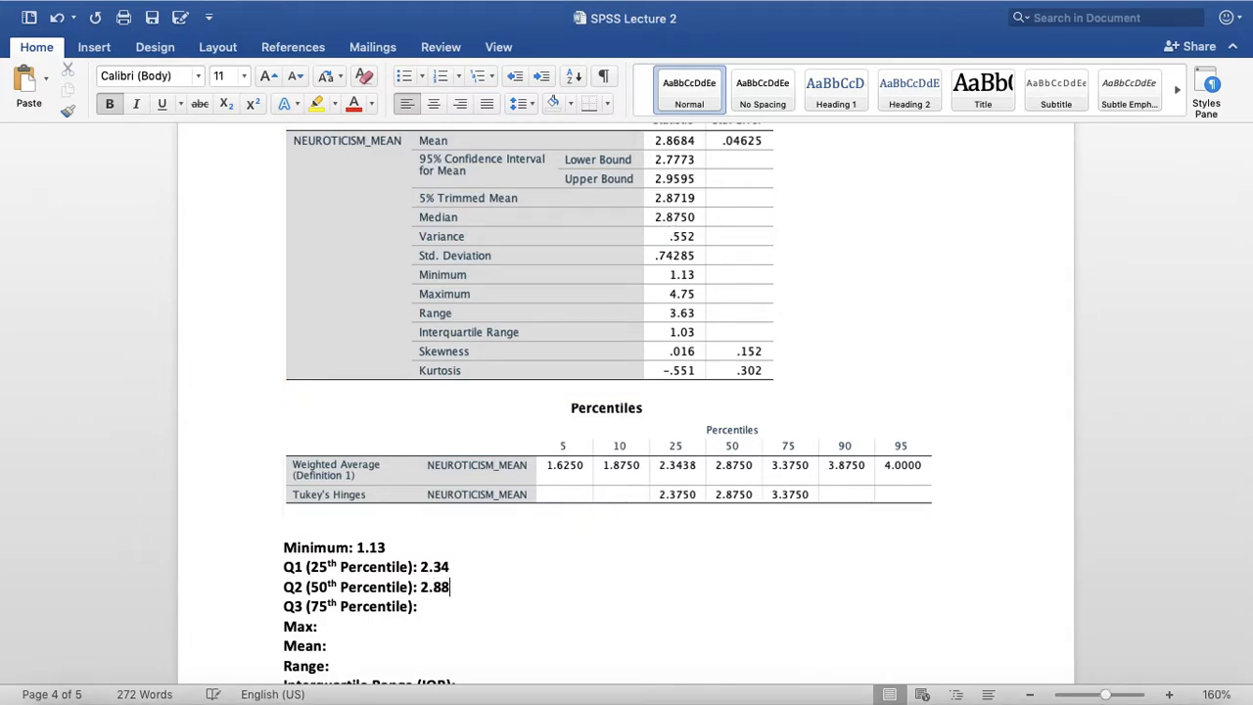
pyautogui.press('Down')
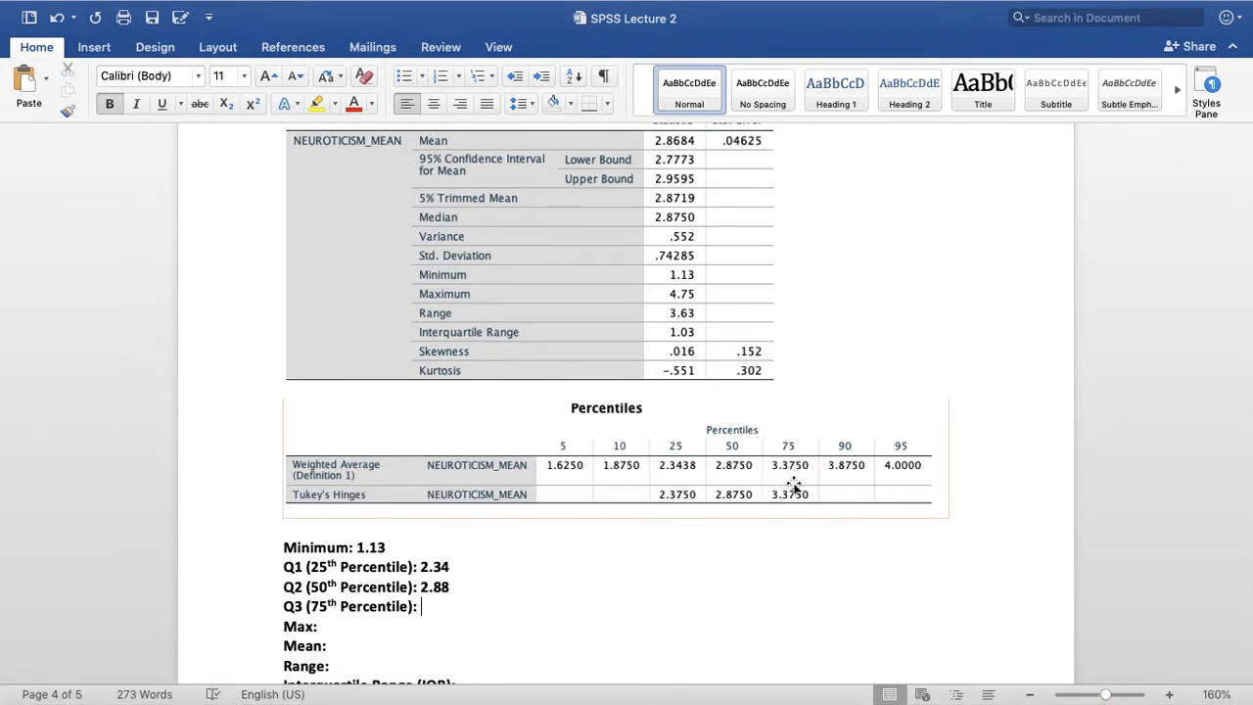
pyautogui.write('3.38')
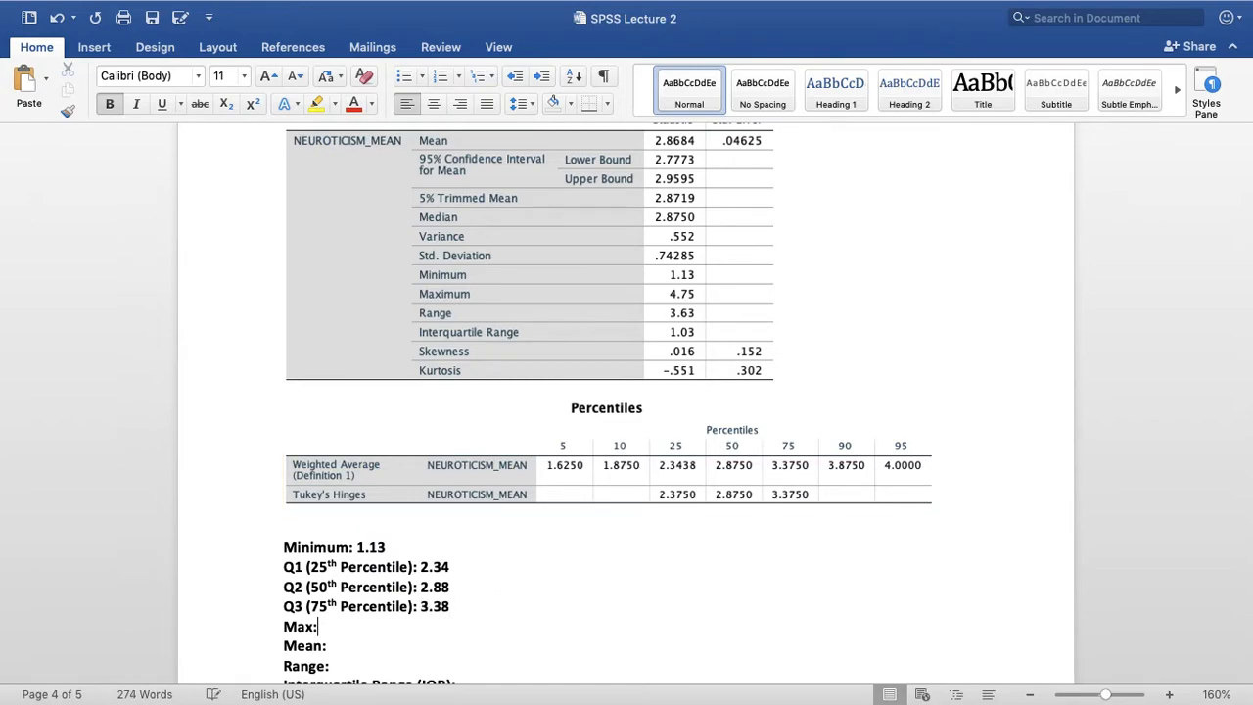
# Fill in 4.75 after the Max label, using the maximum in the Descriptives table
pyautogui.scroll(-2, 529, 672)
pyautogui.press('Down')
pyautogui.scroll(1, 528, 671)
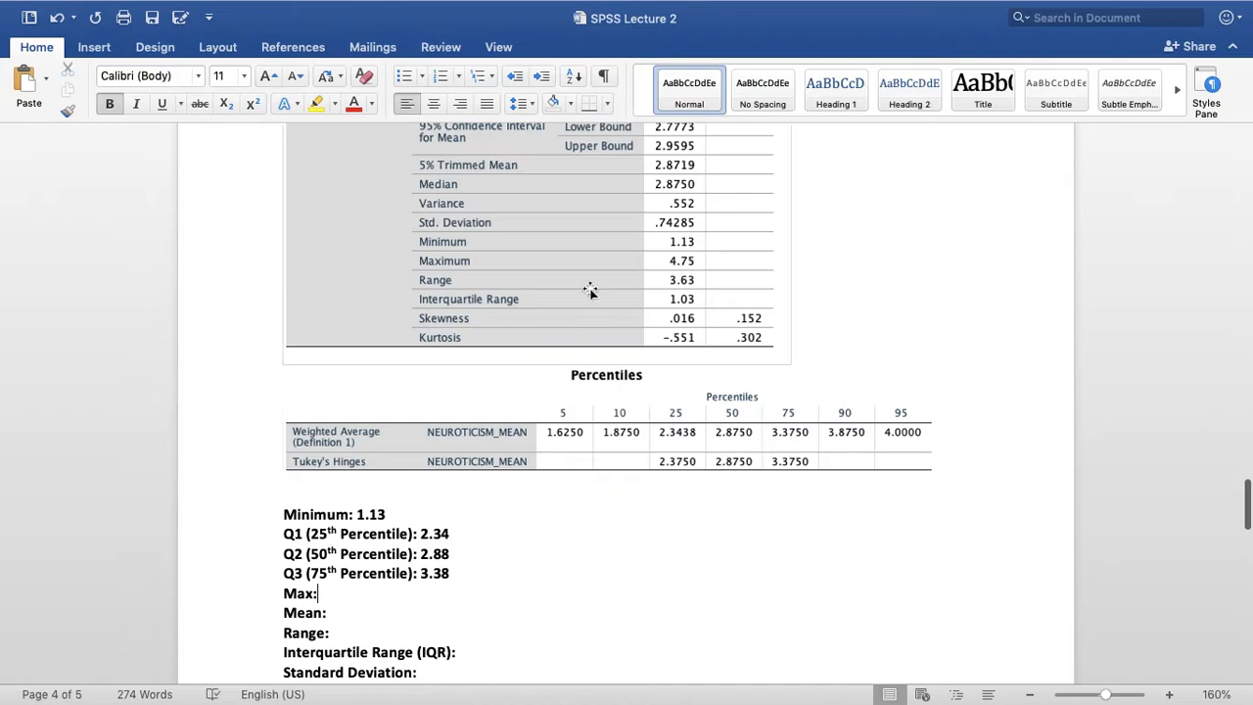
pyautogui.scroll(-1, 600, 411)
pyautogui.scroll(-2, 610, 481)
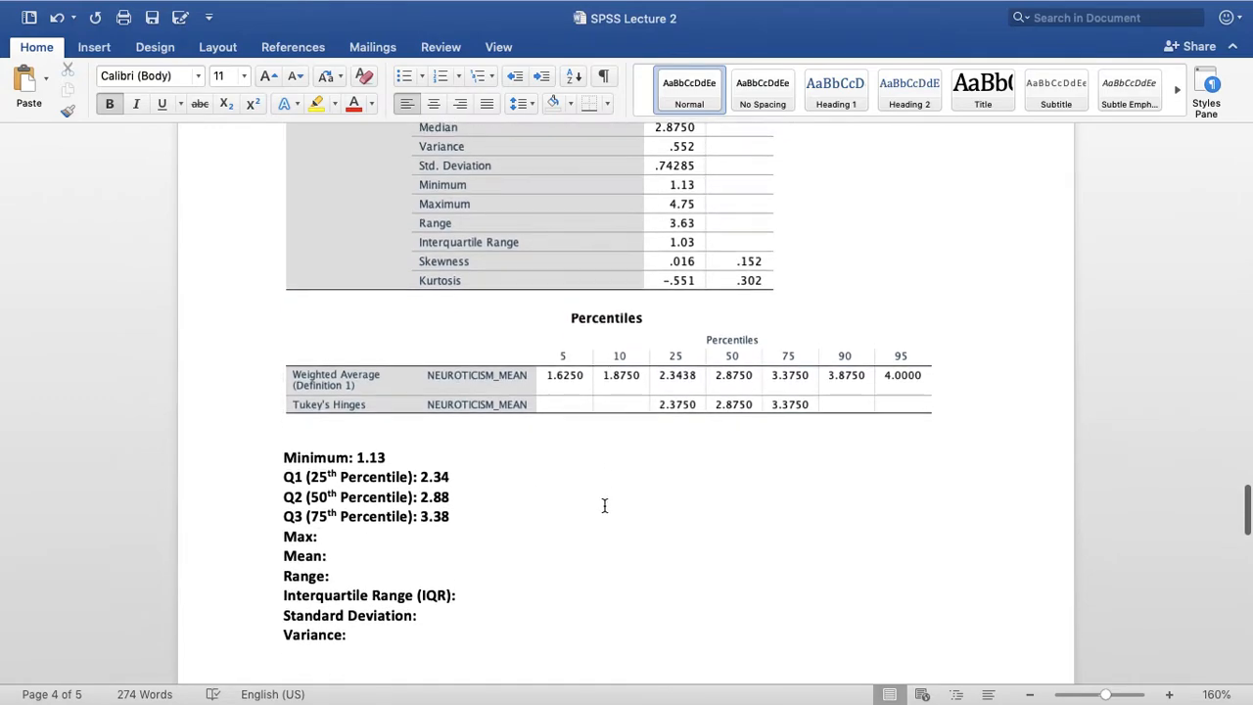
pyautogui.write('4.')
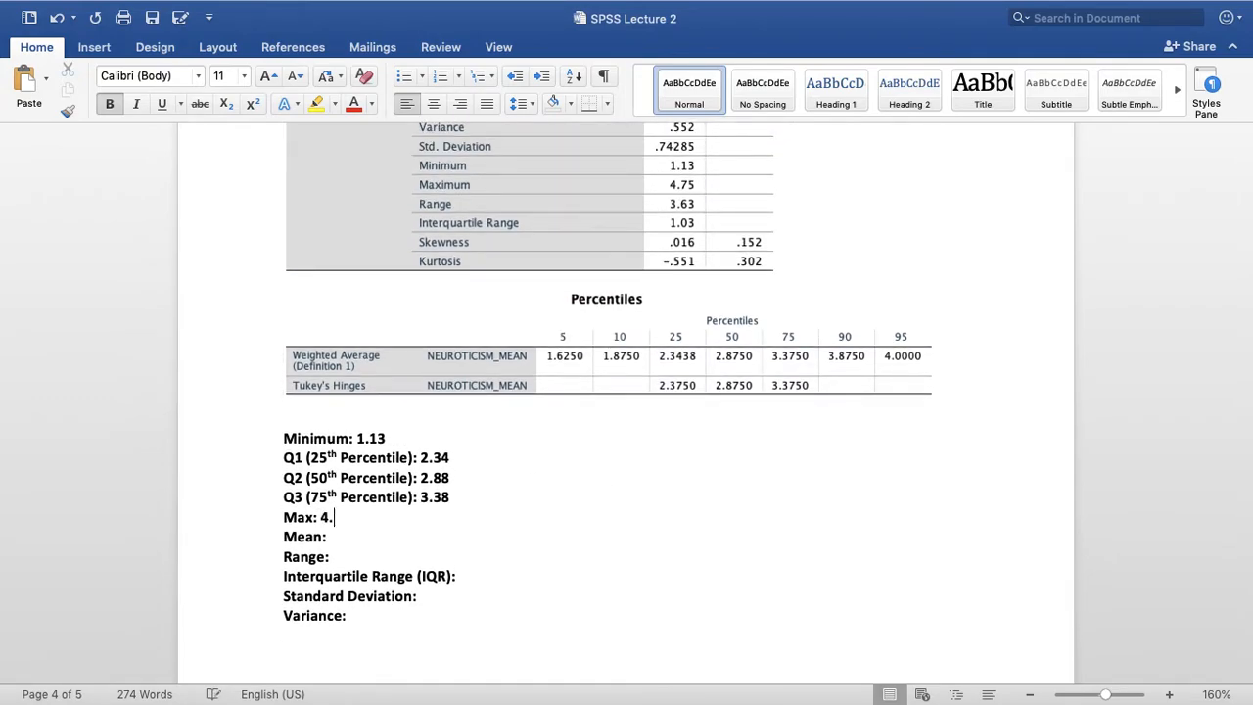
pyautogui.write('75')
# Fill in 2.87 after the Mean label, rounded from the mean in the Descriptives table
pyautogui.scroll(6, 646, 460)
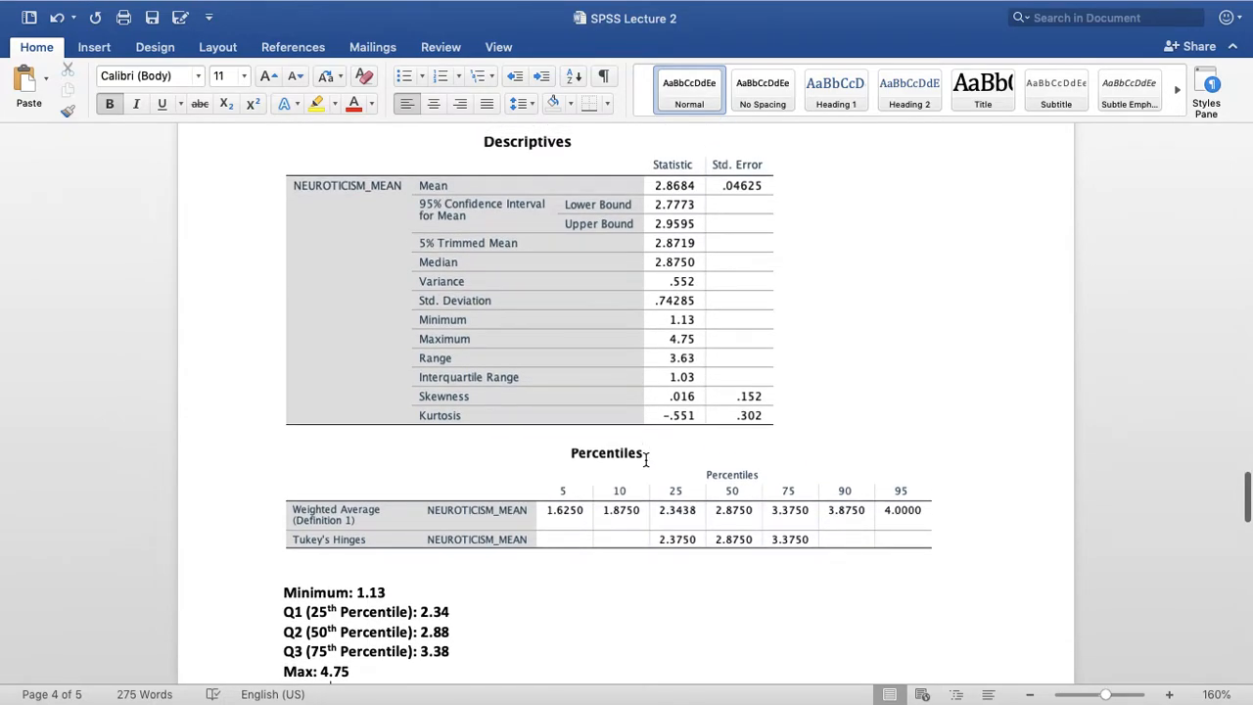
pyautogui.scroll(-1, 725, 408)
pyautogui.scroll(-1, 725, 407)
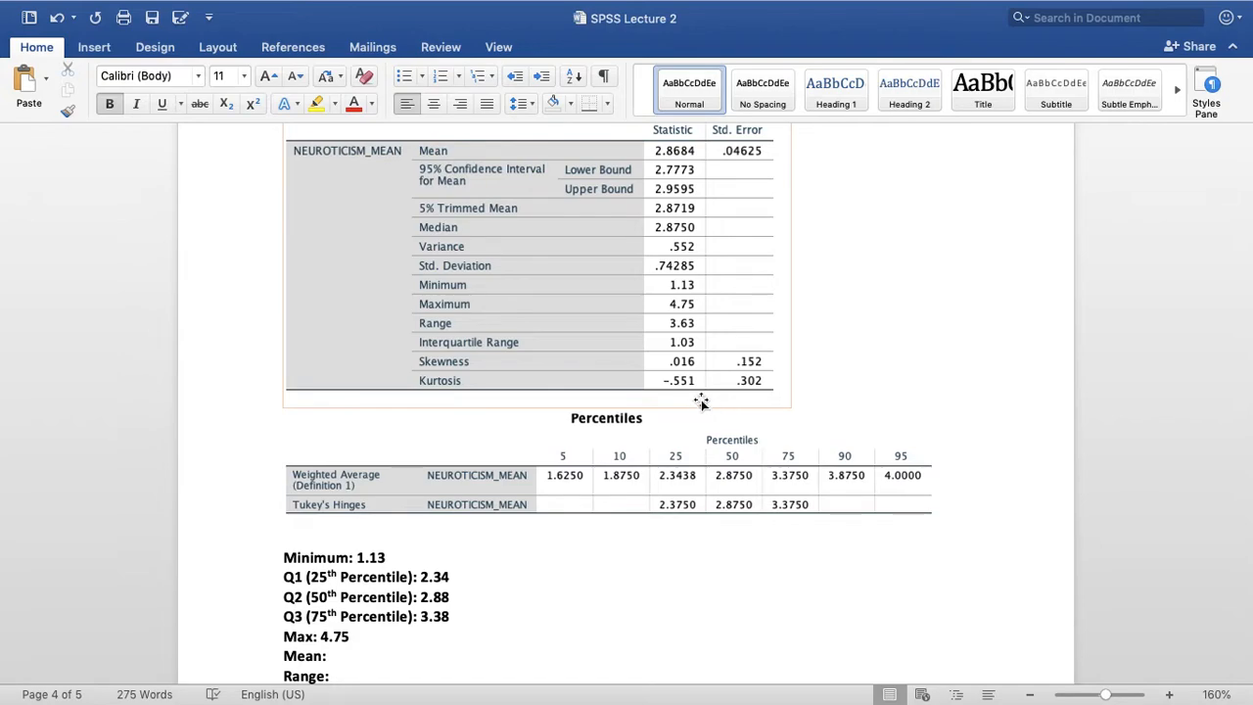
pyautogui.scroll(-5, 710, 402)
pyautogui.write('2.')
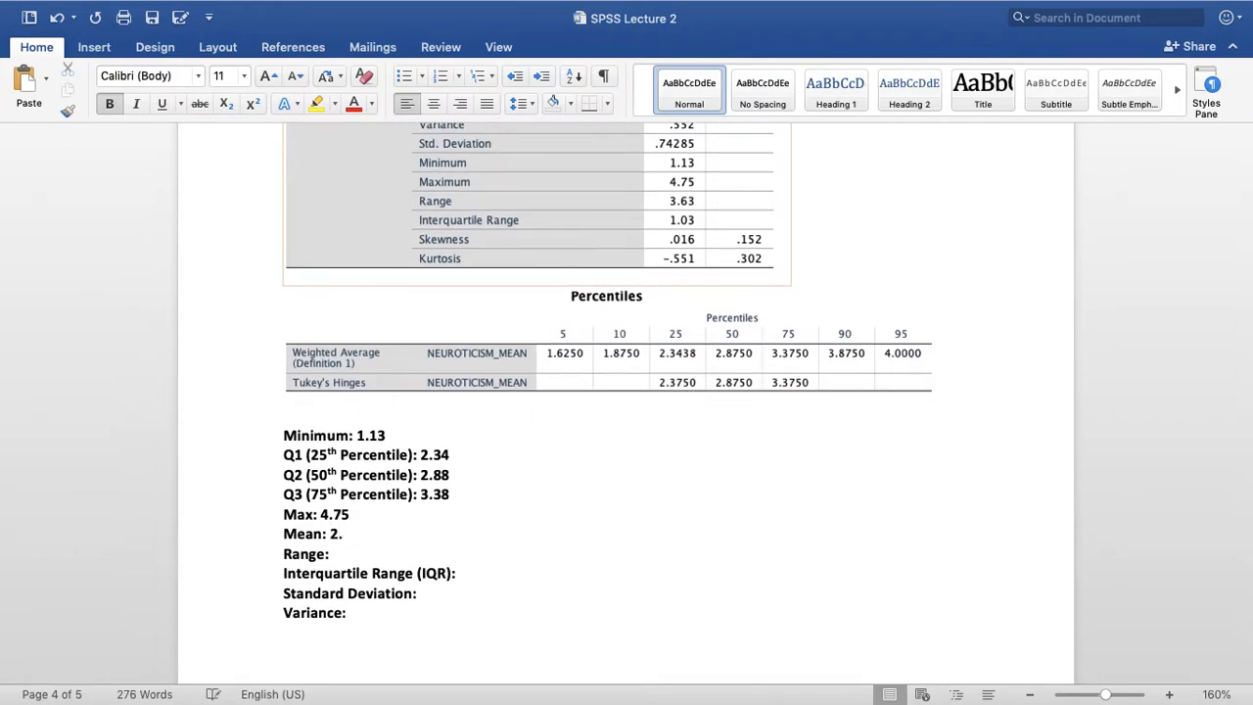
pyautogui.write('87')
# Fill in 3.63 after the Range label, using the range in the Descriptives table
pyautogui.scroll(7, 493, 386)
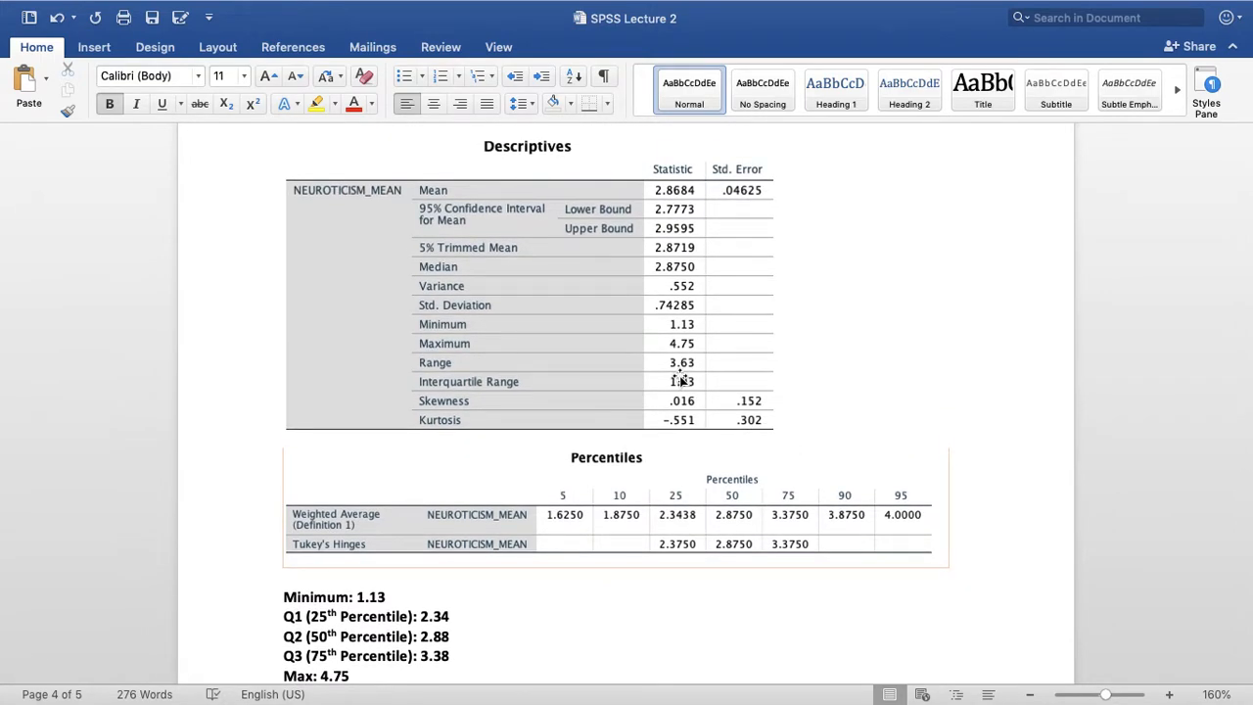
pyautogui.scroll(-1, 682, 380)
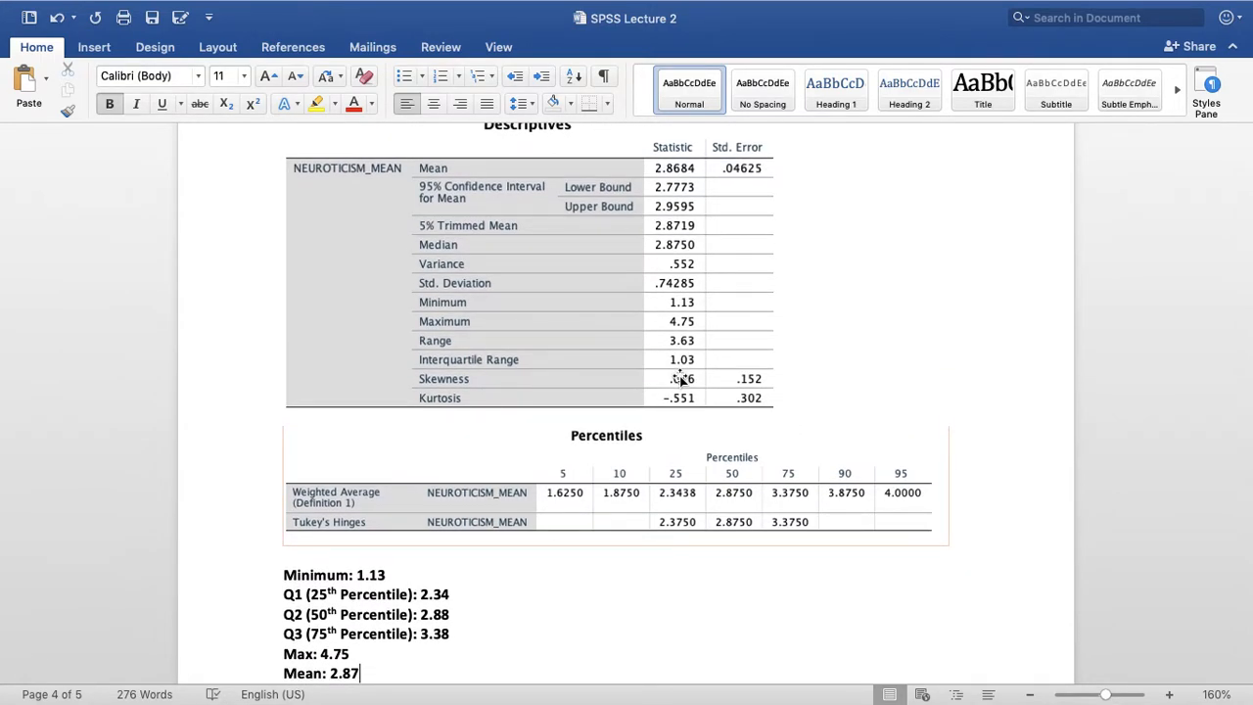
pyautogui.scroll(-7, 683, 380)
pyautogui.press('Down')
pyautogui.write('3.')
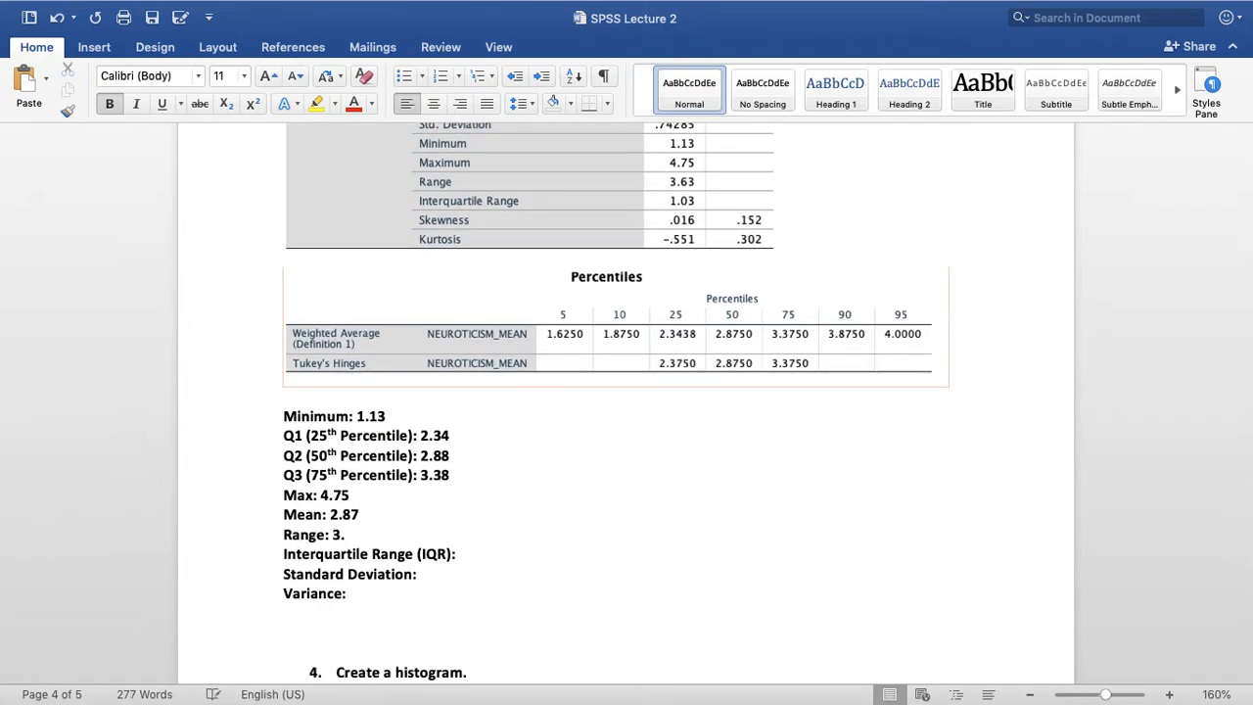
pyautogui.write('63')
# Fill in 1.03 after the Interquartile Range (IQR) label from the Descriptives table
pyautogui.scroll(3, 609, 364)
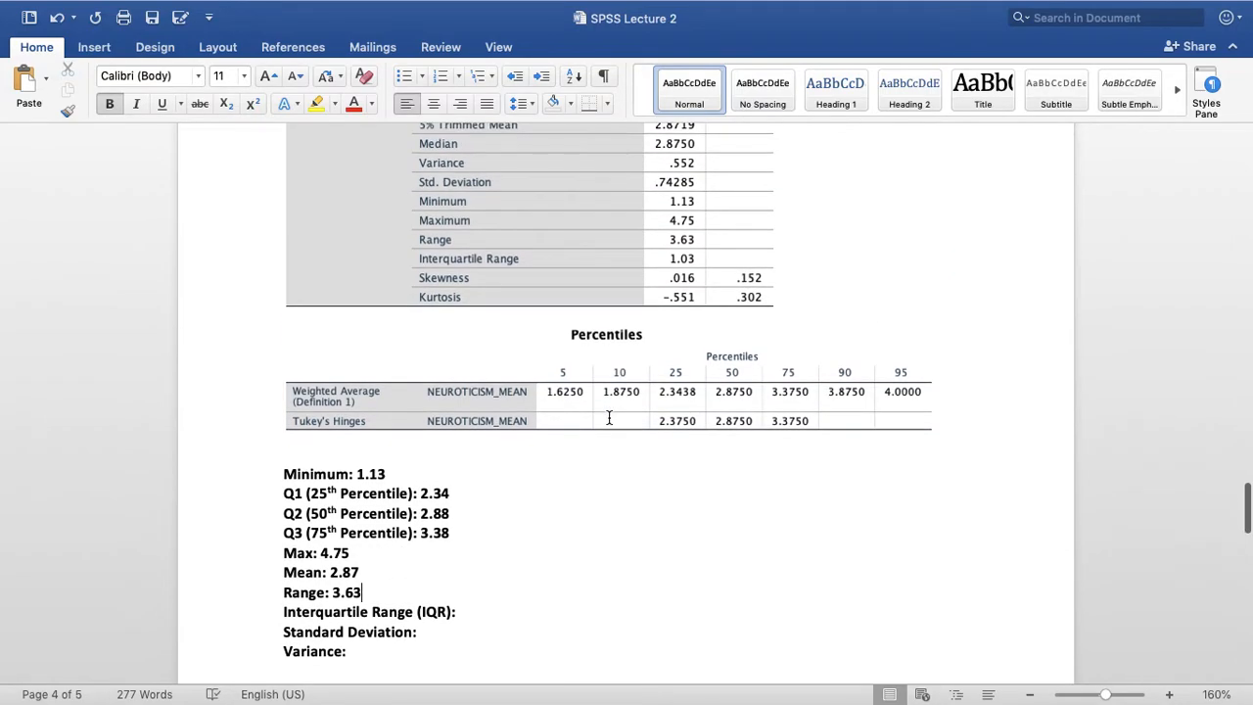
pyautogui.scroll(-5, 610, 417)
pyautogui.click(529, 507)
pyautogui.write('1')
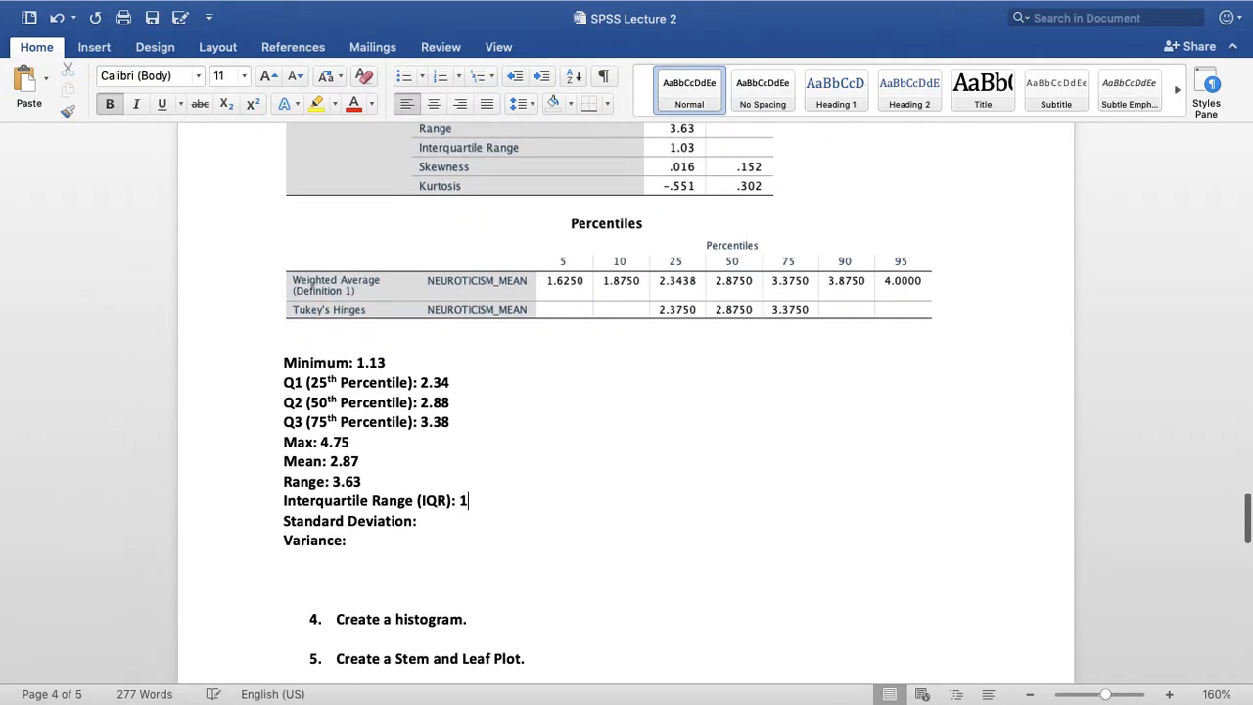
pyautogui.write('.03')
# Fill in .74 for Standard Deviation and .55 for Variance, rounded from the Descriptives table
pyautogui.press('Down')
pyautogui.scroll(8, 617, 497)
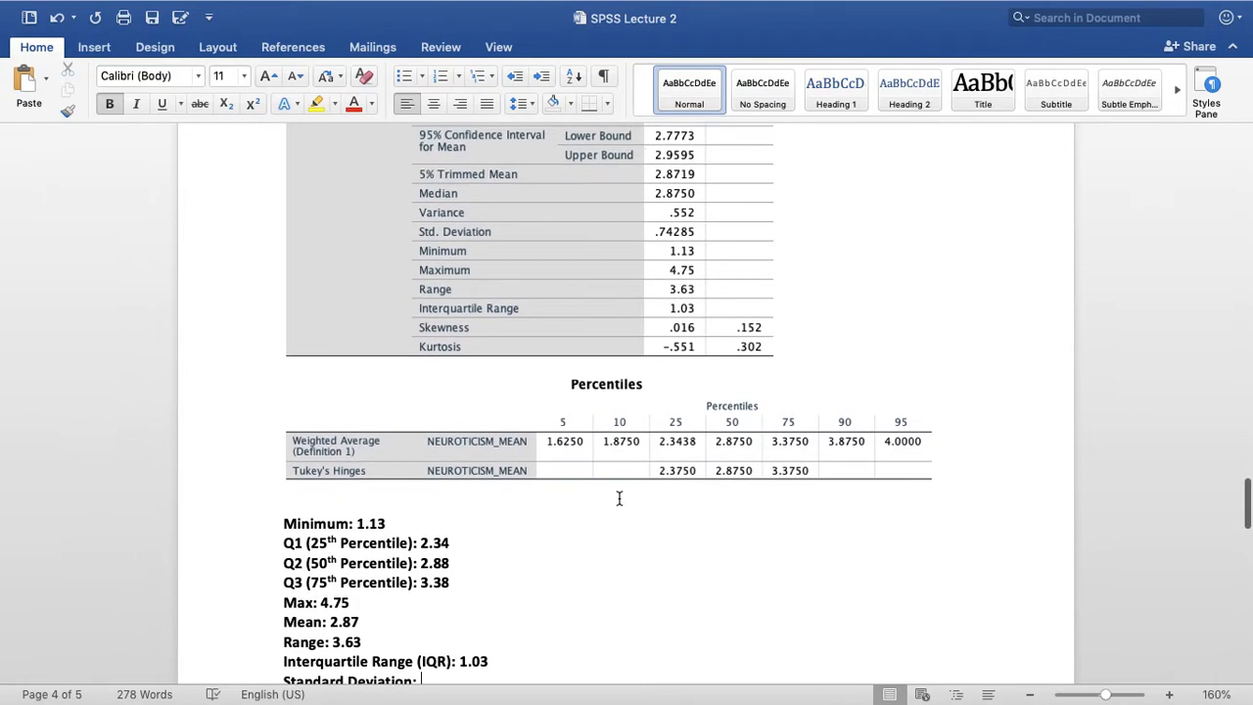
pyautogui.scroll(-5, 619, 498)
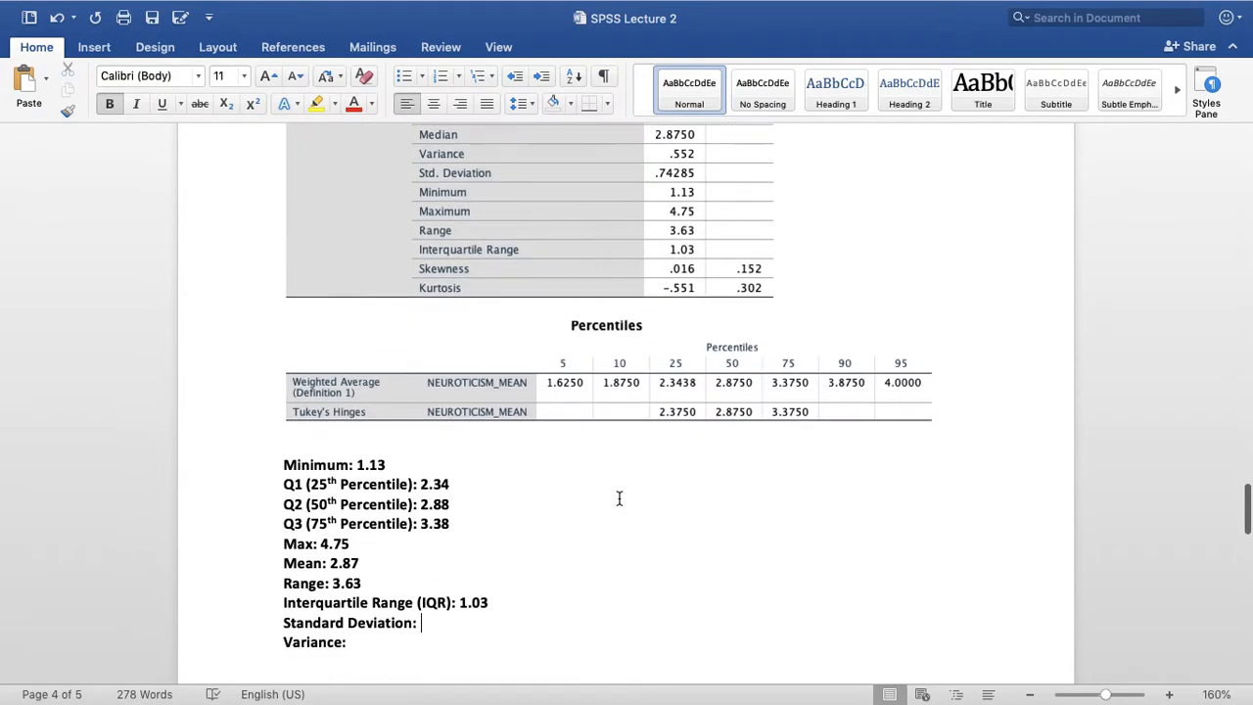
pyautogui.write('.74')
pyautogui.press('Down')
pyautogui.scroll(6, 683, 457)
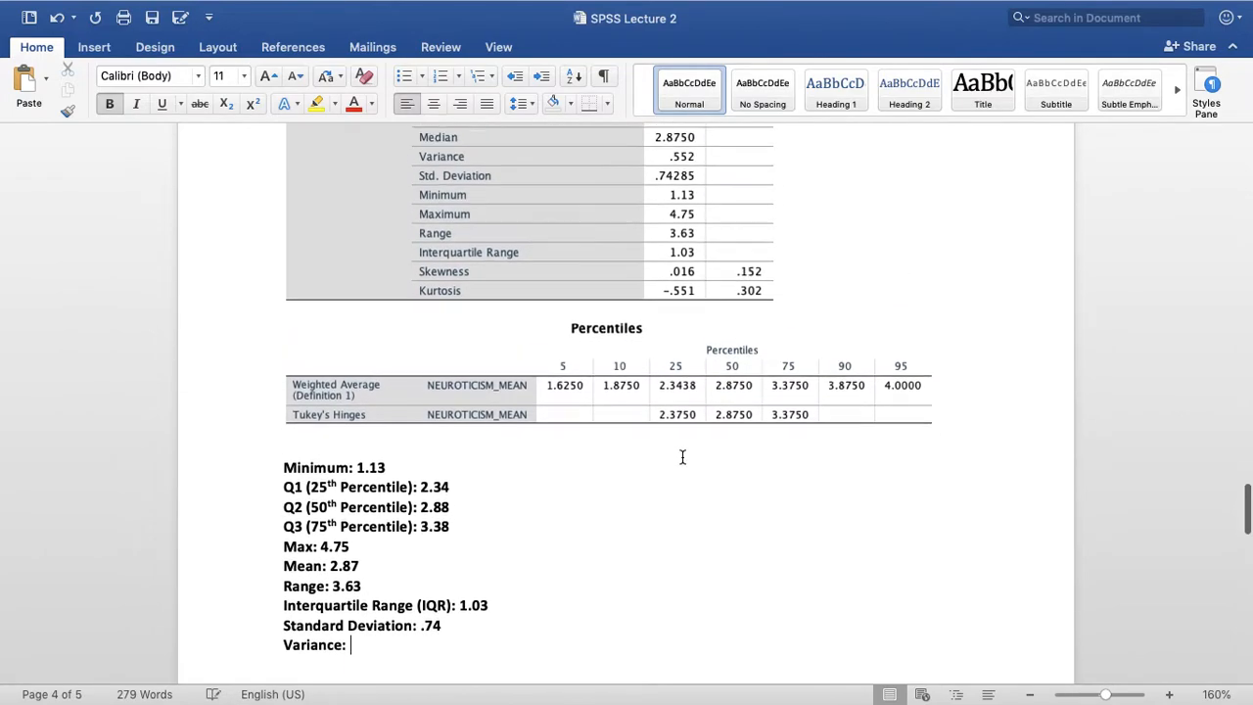
pyautogui.scroll(-7, 755, 280)
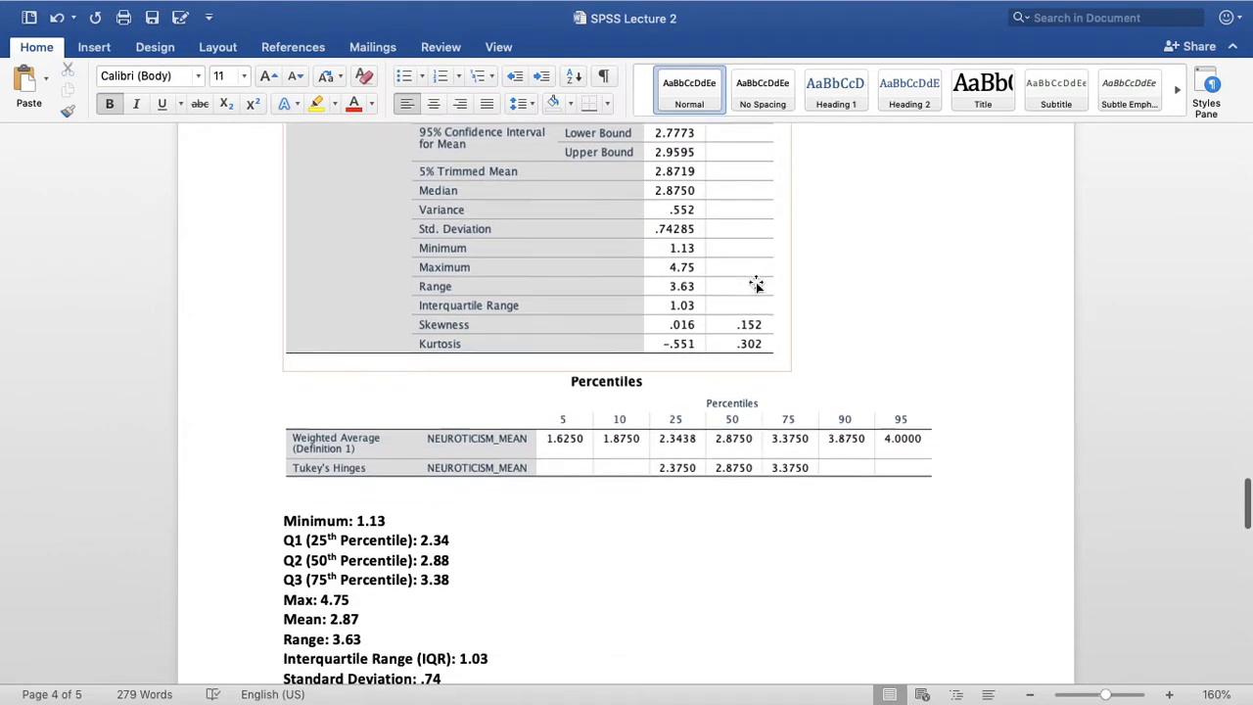
pyautogui.write('.55')
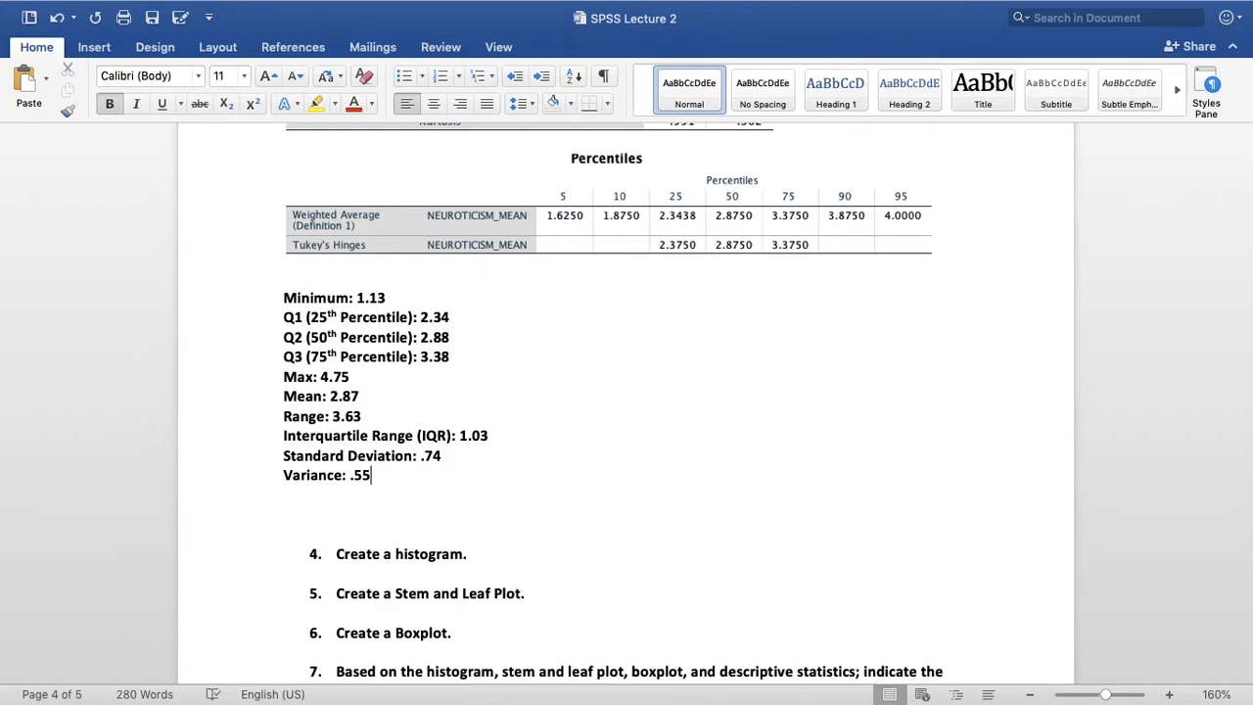
# Extend the Minimum answer after 1.13 with "is the lowest score in our distribution of Neuroticism scores"
pyautogui.click(492, 298)
pyautogui.write('is the lowest score in our distribution of N')
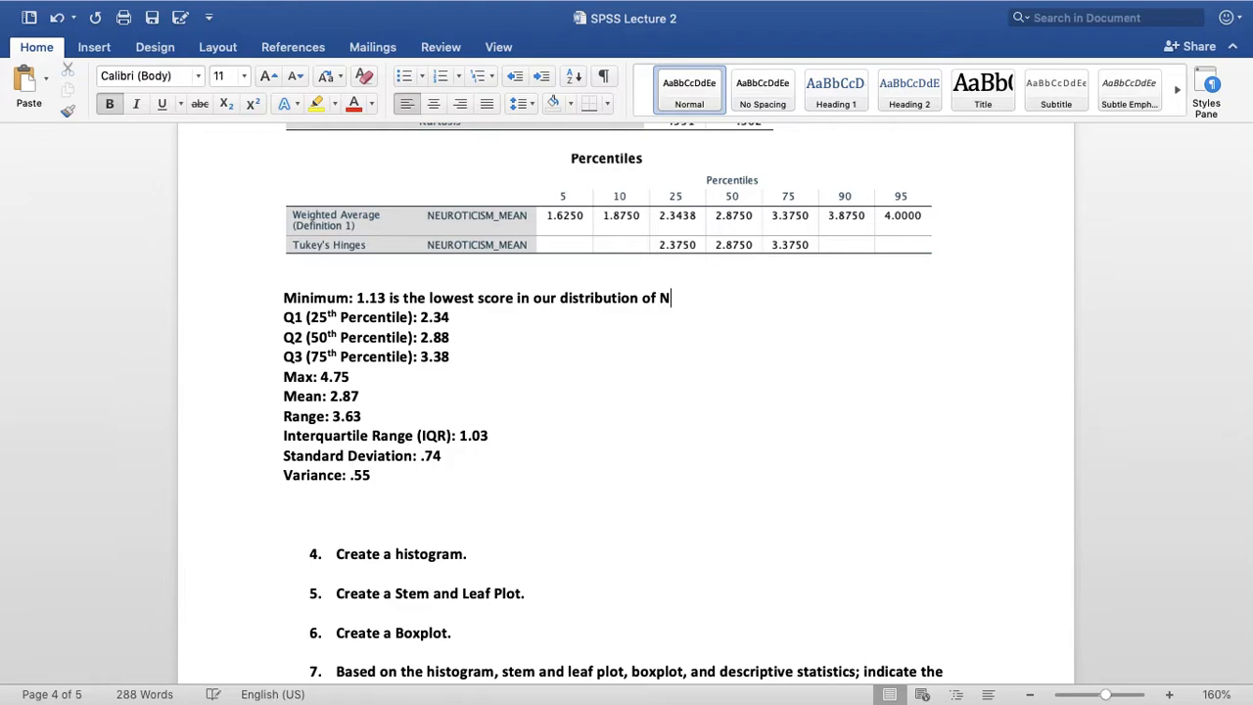
pyautogui.write('euroticism scores')
# Colour the Minimum answer text after its label red, from 1.13 to the end of the sentence
pyautogui.moveTo(791, 298); pyautogui.dragTo(357, 299)
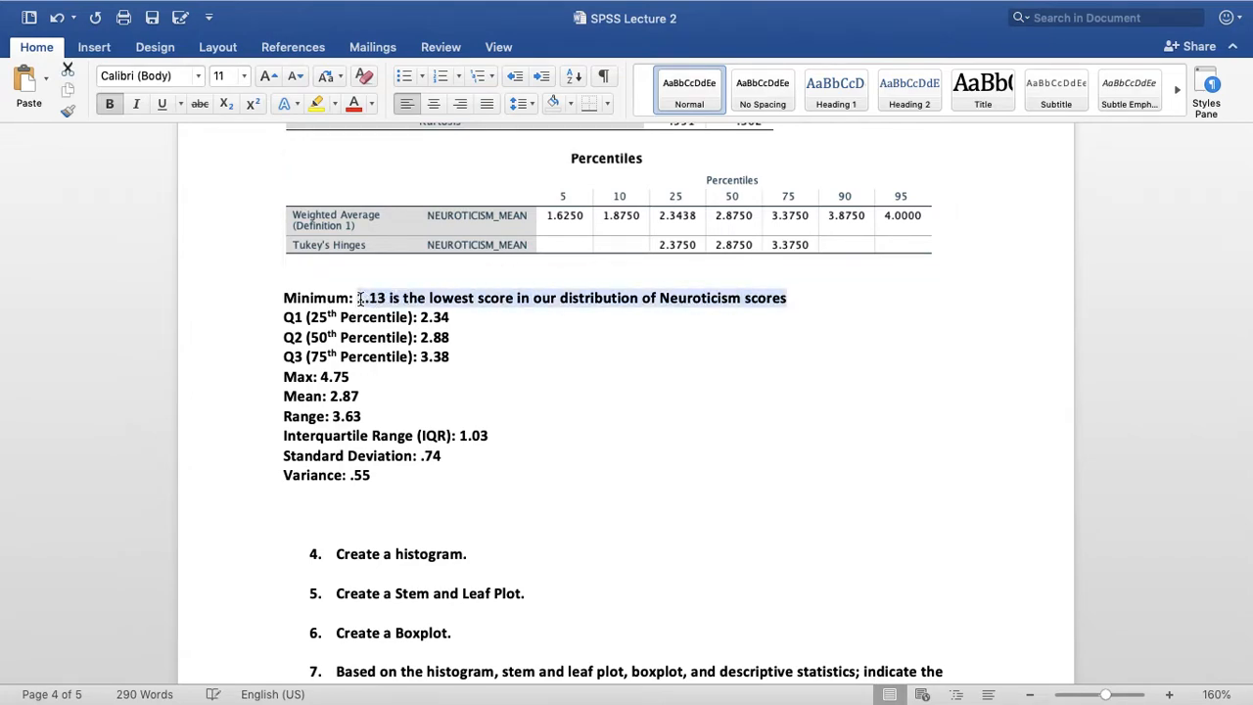
pyautogui.click(354, 110)
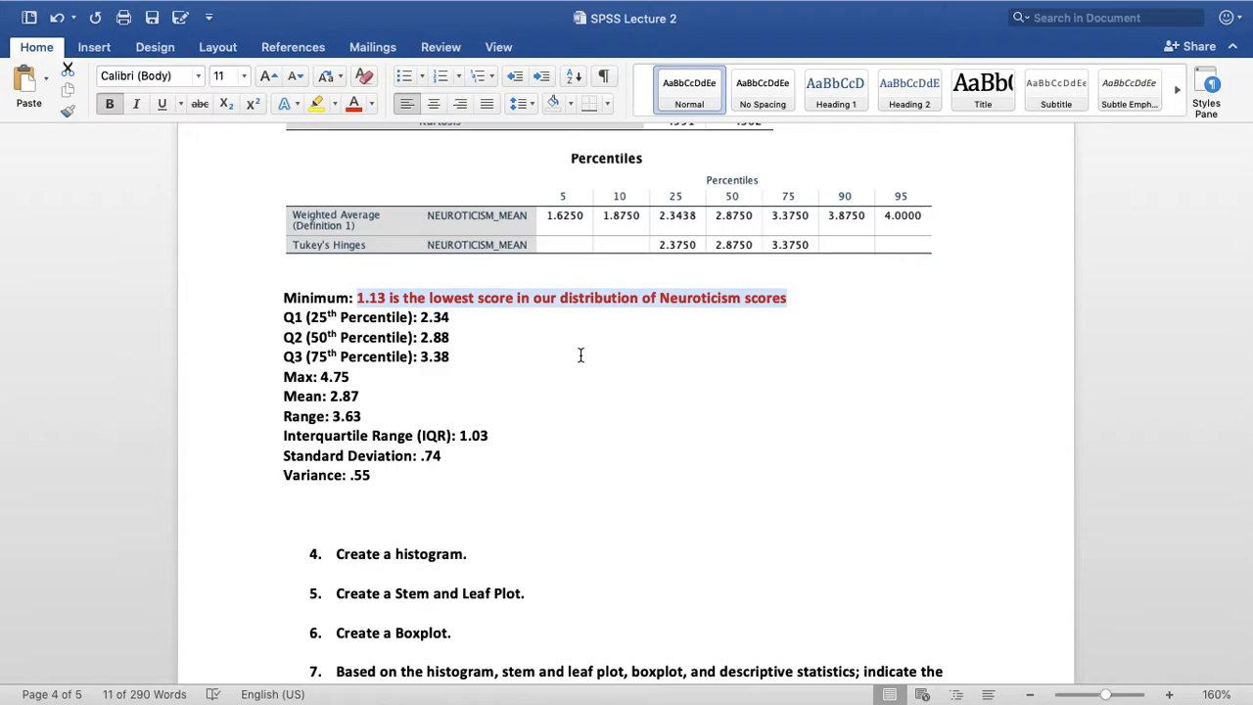
# Insert "25% of the neuroticism mean scores are below" before 2.34 in the Q1 (25th Percentile) answer
pyautogui.click(616, 310)
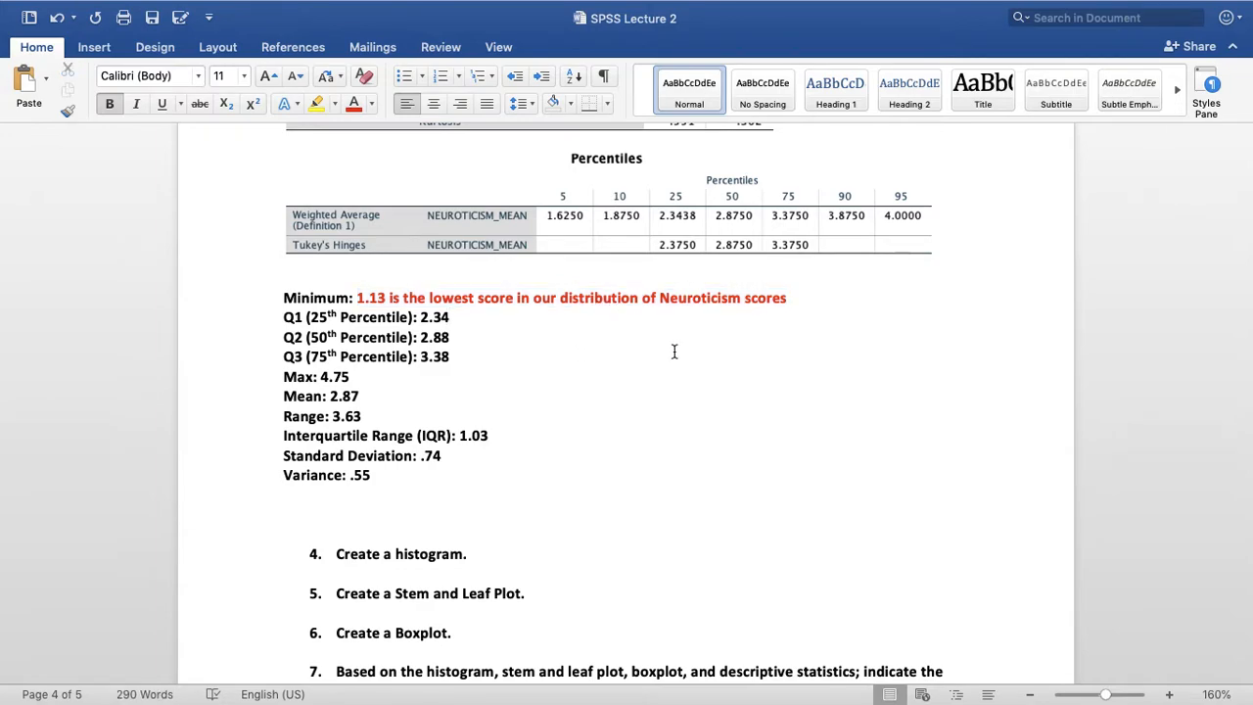
pyautogui.press('Left')
pyautogui.press('Left')
pyautogui.write('25% of the neuroticism ')
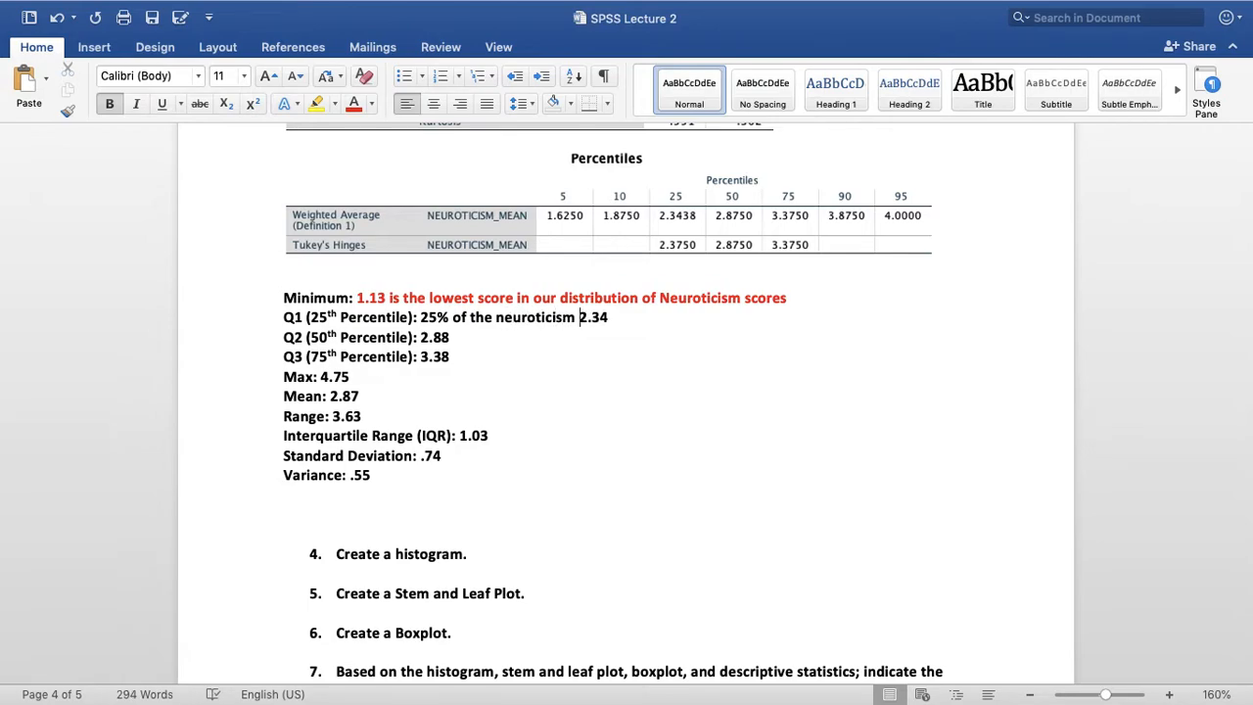
pyautogui.write('means')
pyautogui.press('BackSpace')
pyautogui.write('scores ')
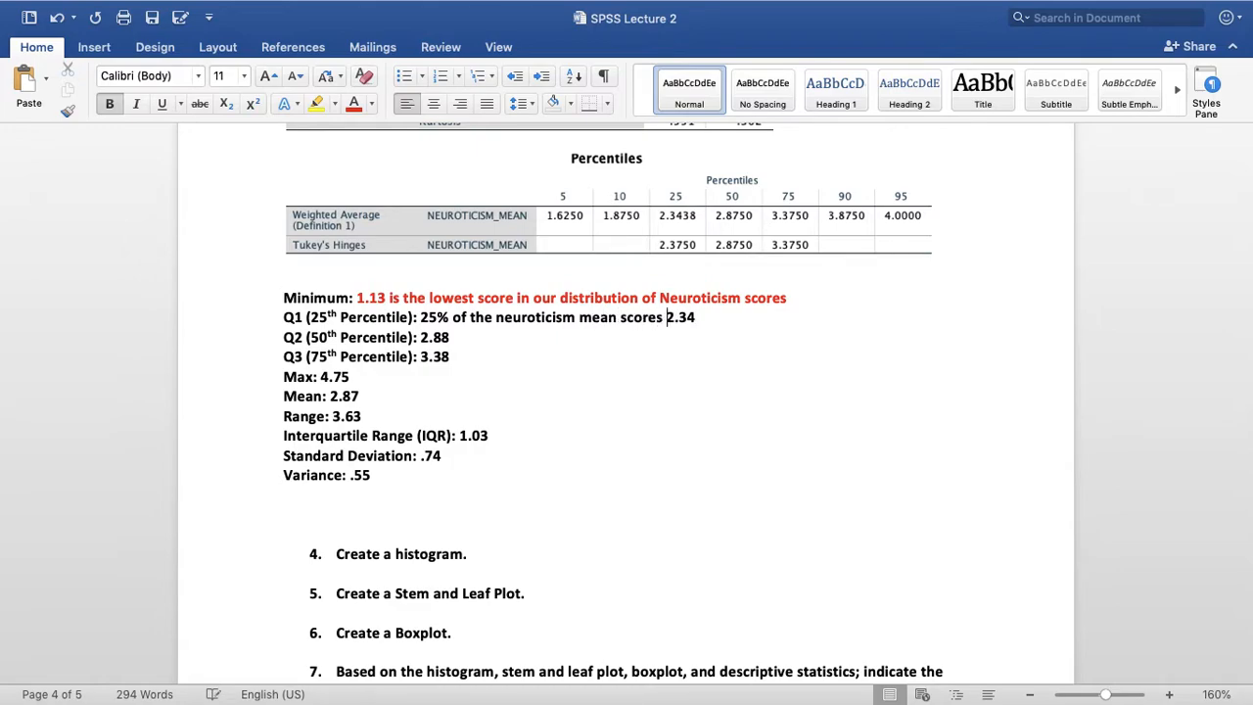
pyautogui.write('are ')
pyautogui.write('below')
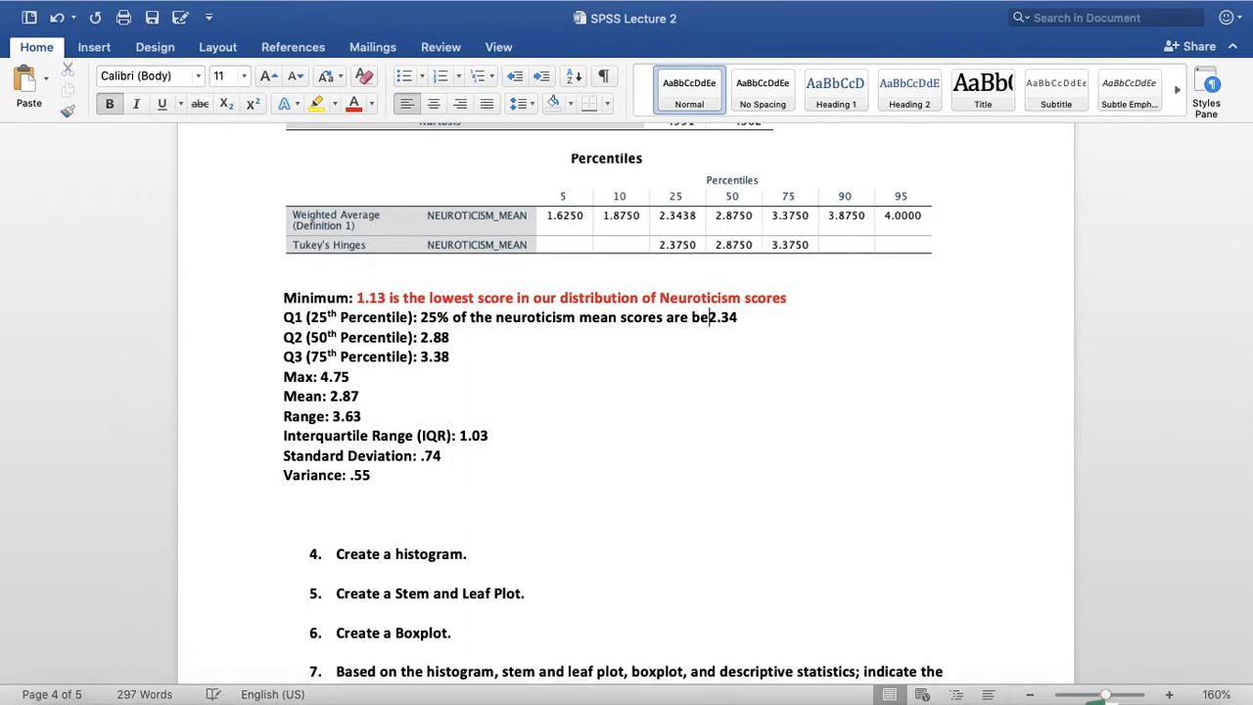
# Extend the Q1 answer after 2.34 with "and 75% are above 2.34."
pyautogui.press('Right')
pyautogui.press('Right')
pyautogui.press('Right')
pyautogui.press('Right')
pyautogui.write('and ')
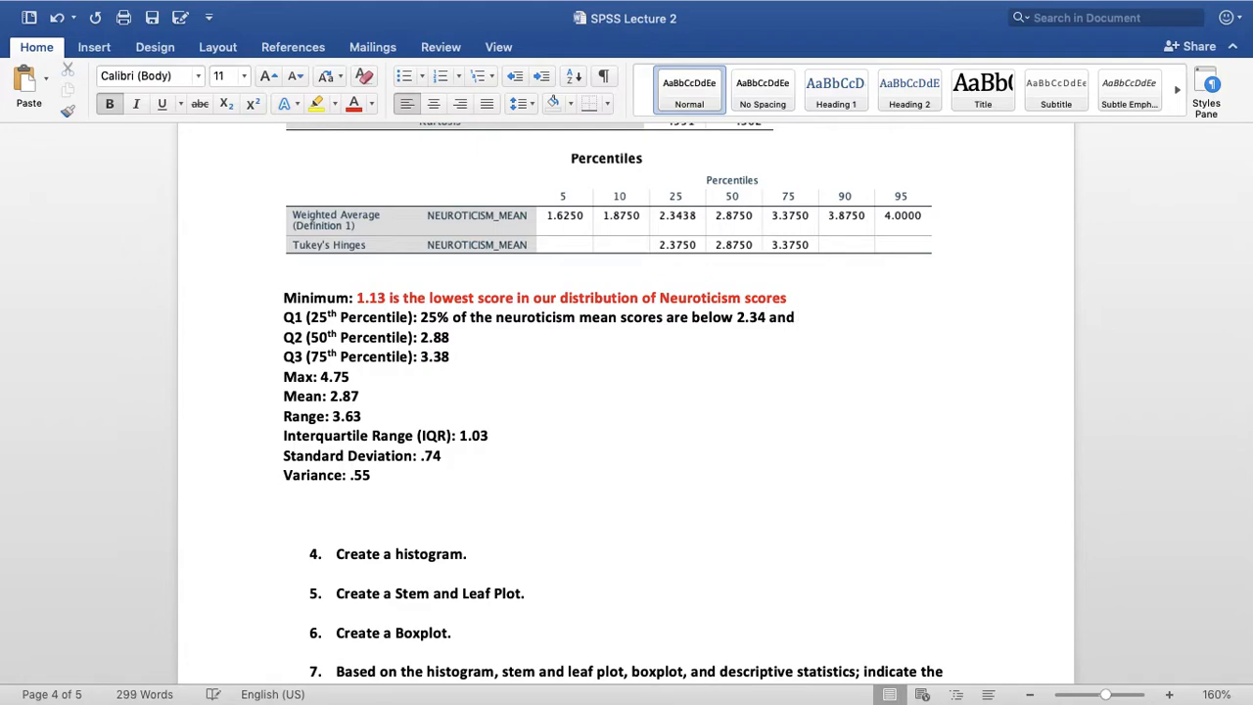
pyautogui.write('755')
pyautogui.press('BackSpace')
pyautogui.write('% ARE')
pyautogui.press('BackSpace')
pyautogui.press('BackSpace')
pyautogui.press('BackSpace')
pyautogui.write('are above ')
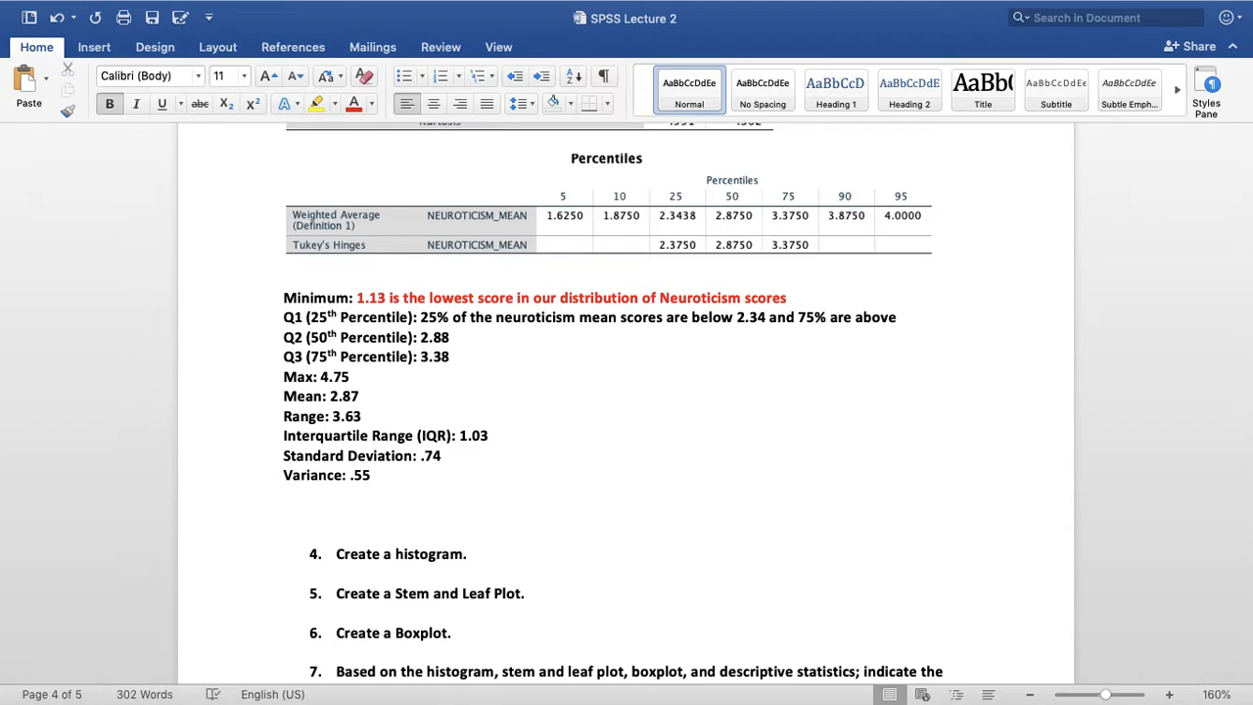
pyautogui.write('2.34.')
# Colour the Q1 answer sentence red and end the Minimum sentence with a period
pyautogui.moveTo(940, 317); pyautogui.dragTo(422, 317)
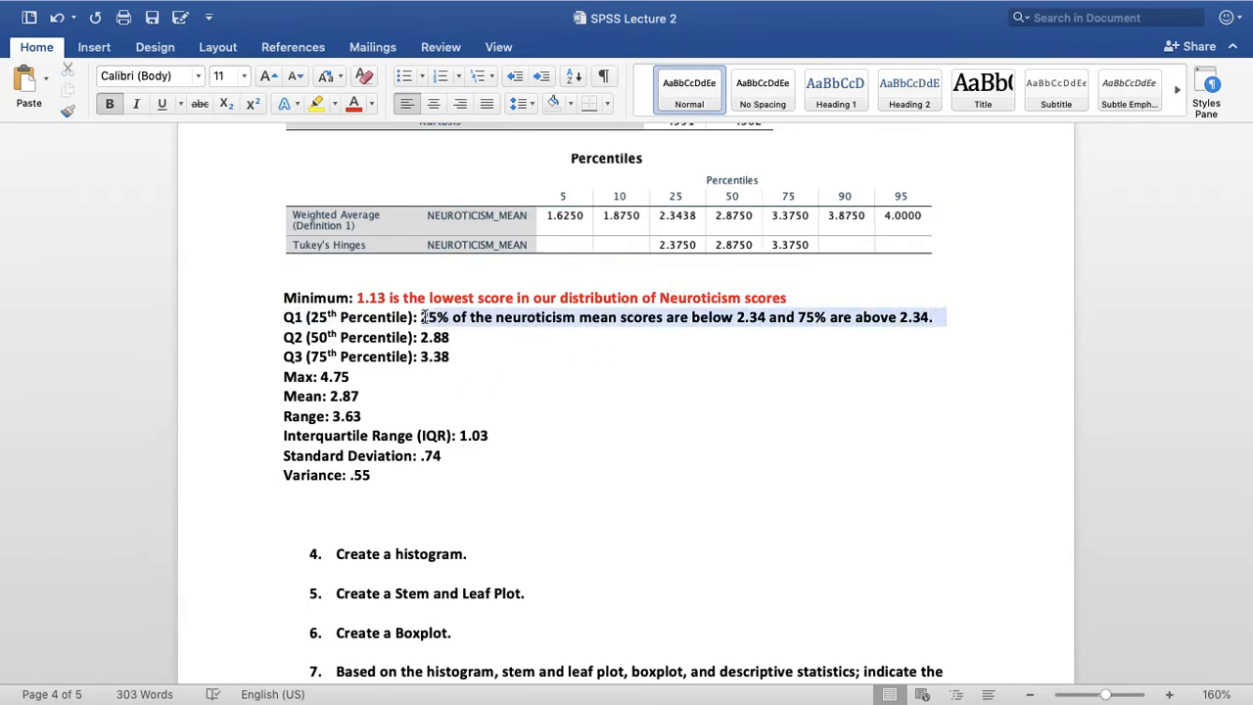
pyautogui.click(351, 104)
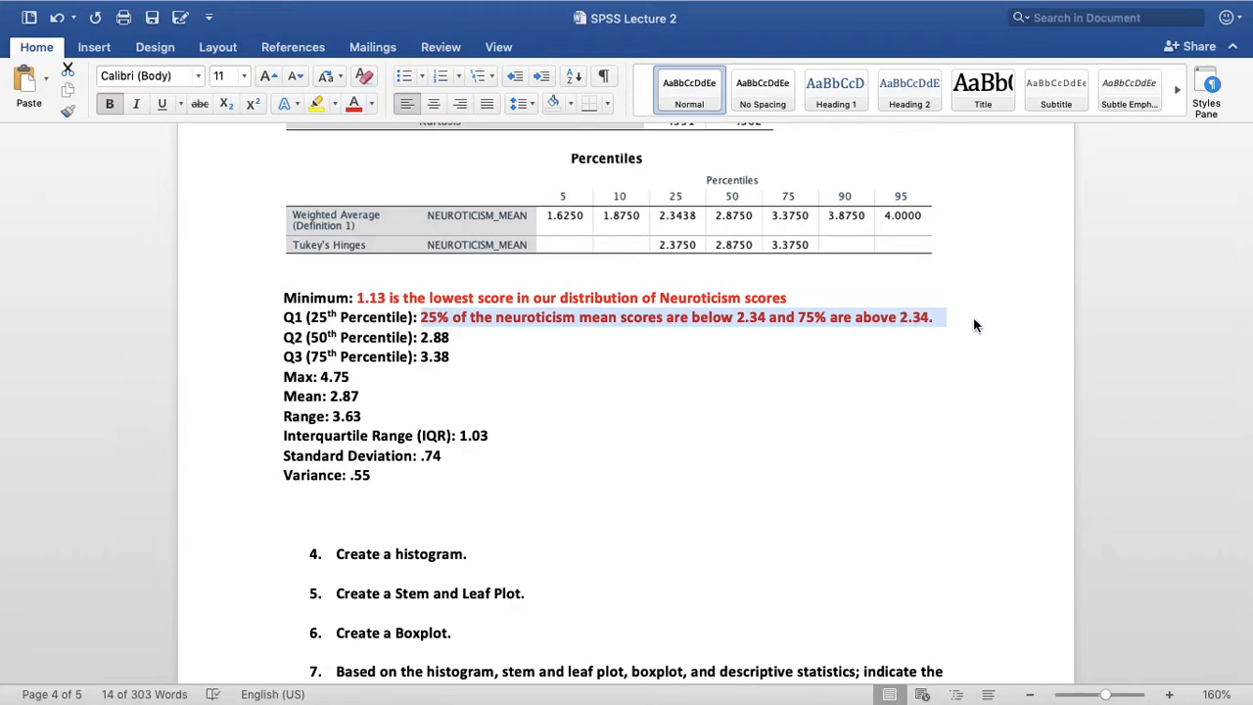
pyautogui.click(843, 318)
pyautogui.write('.')
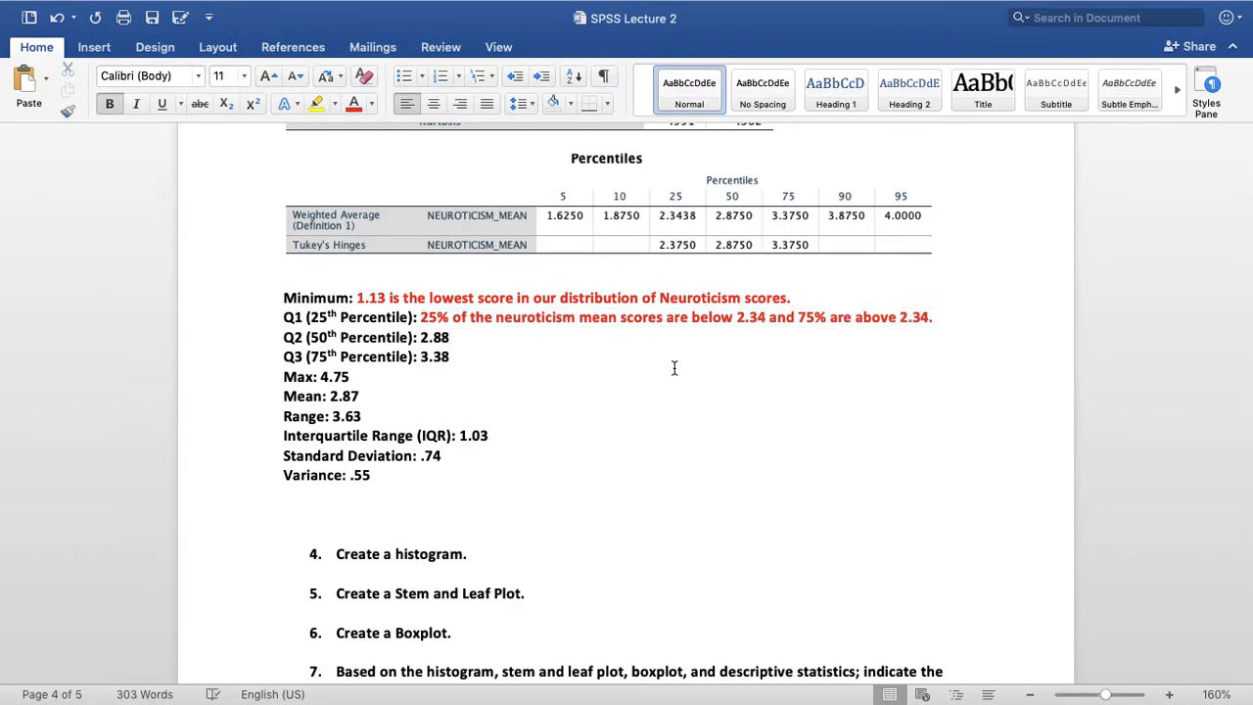
# Copy the full red Q1 answer sentence and paste it before 2.88 in the Q2 (50th Percentile) line
pyautogui.press('Left')
pyautogui.press('Left')
pyautogui.hotkey('shift', 'Right')
pyautogui.hotkey('shift', 'Right')
pyautogui.hotkey('shift', 'Right')
pyautogui.hotkey('shift', 'Right')
pyautogui.hotkey('shift', 'Right')
pyautogui.hotkey('shift', 'Right')
pyautogui.hotkey('shift', 'Right')
pyautogui.hotkey('shift', 'Right')
pyautogui.hotkey('shift', 'Right')
pyautogui.hotkey('shift', 'Right')
pyautogui.hotkey('shift', 'Right')
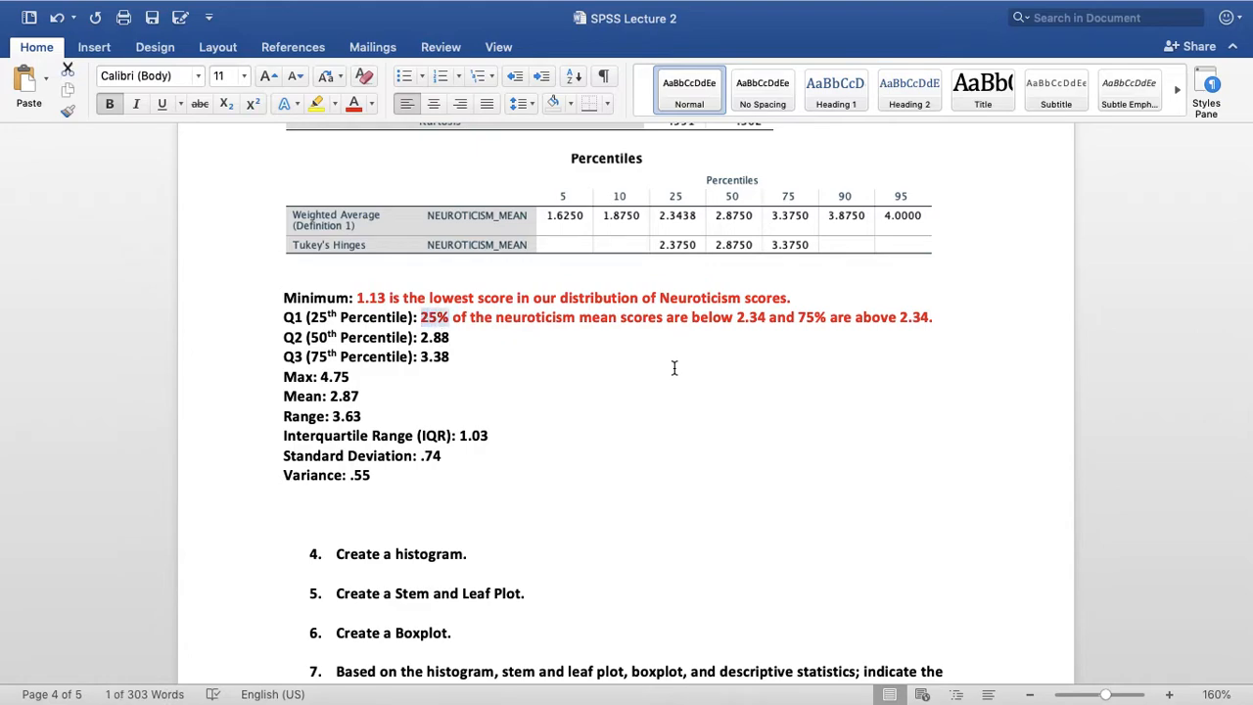
pyautogui.hotkey('shift', 'Down')
pyautogui.hotkey('shift', 'Up')
pyautogui.hotkey('shift', 'Right')
pyautogui.hotkey('shift', 'Right')
pyautogui.hotkey('shift', 'Right')
pyautogui.hotkey('shift', 'Right')
pyautogui.hotkey('shift', 'Right')
pyautogui.hotkey('shift', 'Right')
pyautogui.hotkey('shift', 'Right')
pyautogui.hotkey('shift', 'Right')
pyautogui.hotkey('shift', 'Right')
pyautogui.hotkey('shift', 'Right')
pyautogui.hotkey('shift', 'Right')
pyautogui.hotkey('shift', 'Right')
pyautogui.hotkey('shift', 'Right')
pyautogui.hotkey('shift', 'Right')
pyautogui.hotkey('shift', 'Right')
pyautogui.hotkey('shift', 'Right')
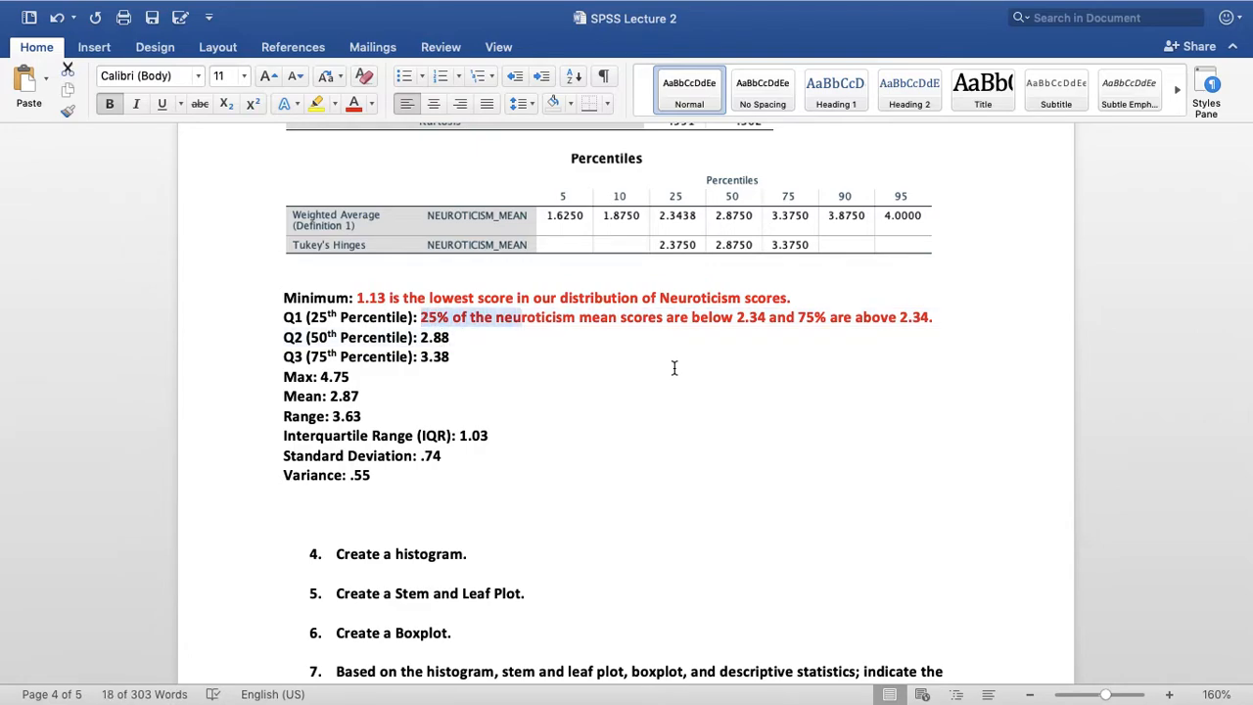
pyautogui.hotkey('shift', 'Right')
pyautogui.hotkey('shift', 'Right')
pyautogui.hotkey('shift', 'Right')
pyautogui.hotkey('shift', 'Right')
pyautogui.hotkey('shift', 'Right')
pyautogui.hotkey('shift', 'Right')
pyautogui.hotkey('shift', 'Right')
pyautogui.hotkey('shift', 'Right')
pyautogui.hotkey('shift', 'Right')
pyautogui.hotkey('shift', 'Right')
pyautogui.hotkey('shift', 'Right')
pyautogui.hotkey('shift', 'Right')
pyautogui.hotkey('shift', 'Right')
pyautogui.hotkey('shift', 'Right')
pyautogui.hotkey('shift', 'Right')
pyautogui.hotkey('shift', 'Right')
pyautogui.hotkey('shift', 'Right')
pyautogui.hotkey('shift', 'Right')
pyautogui.hotkey('shift', 'Right')
pyautogui.hotkey('shift', 'Right')
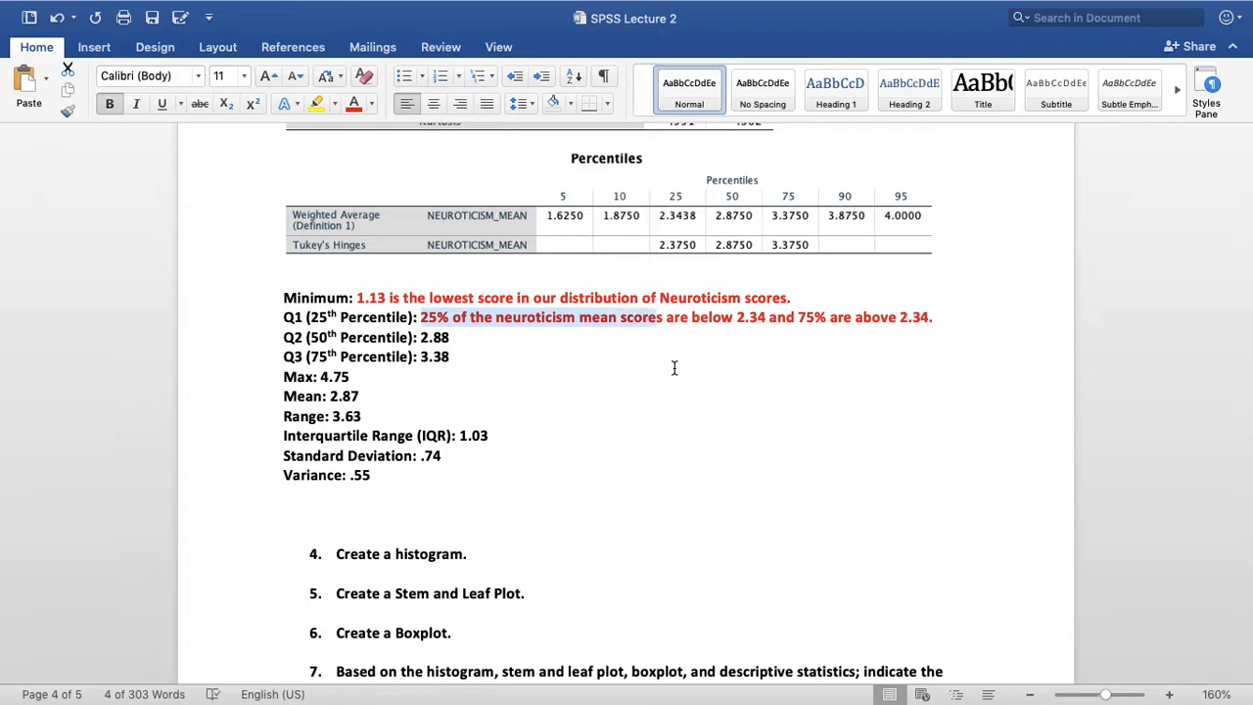
pyautogui.hotkey('shift', 'Right')
pyautogui.hotkey('shift', 'Right')
pyautogui.hotkey('shift', 'Right')
pyautogui.hotkey('shift', 'Right')
pyautogui.hotkey('shift', 'Right')
pyautogui.hotkey('shift', 'Right')
pyautogui.hotkey('shift', 'Right')
pyautogui.hotkey('shift', 'Right')
pyautogui.hotkey('shift', 'Right')
pyautogui.hotkey('shift', 'Right')
pyautogui.hotkey('shift', 'Right')
pyautogui.hotkey('shift', 'Right')
pyautogui.hotkey('shift', 'Right')
pyautogui.hotkey('shift', 'Right')
pyautogui.hotkey('shift', 'Right')
pyautogui.hotkey('shift', 'Right')
pyautogui.hotkey('shift', 'Right')
pyautogui.hotkey('shift', 'Right')
pyautogui.hotkey('shift', 'Right')
pyautogui.hotkey('shift', 'Right')
pyautogui.press('super+c')
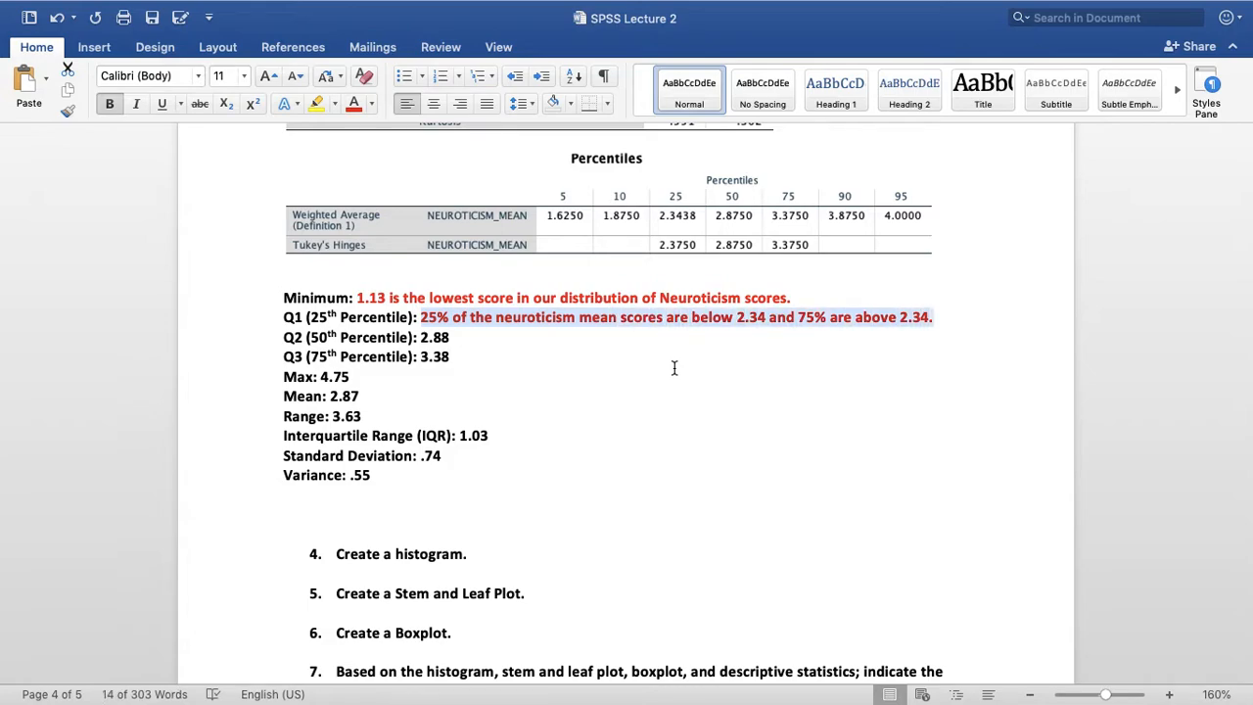
pyautogui.click(419, 337)
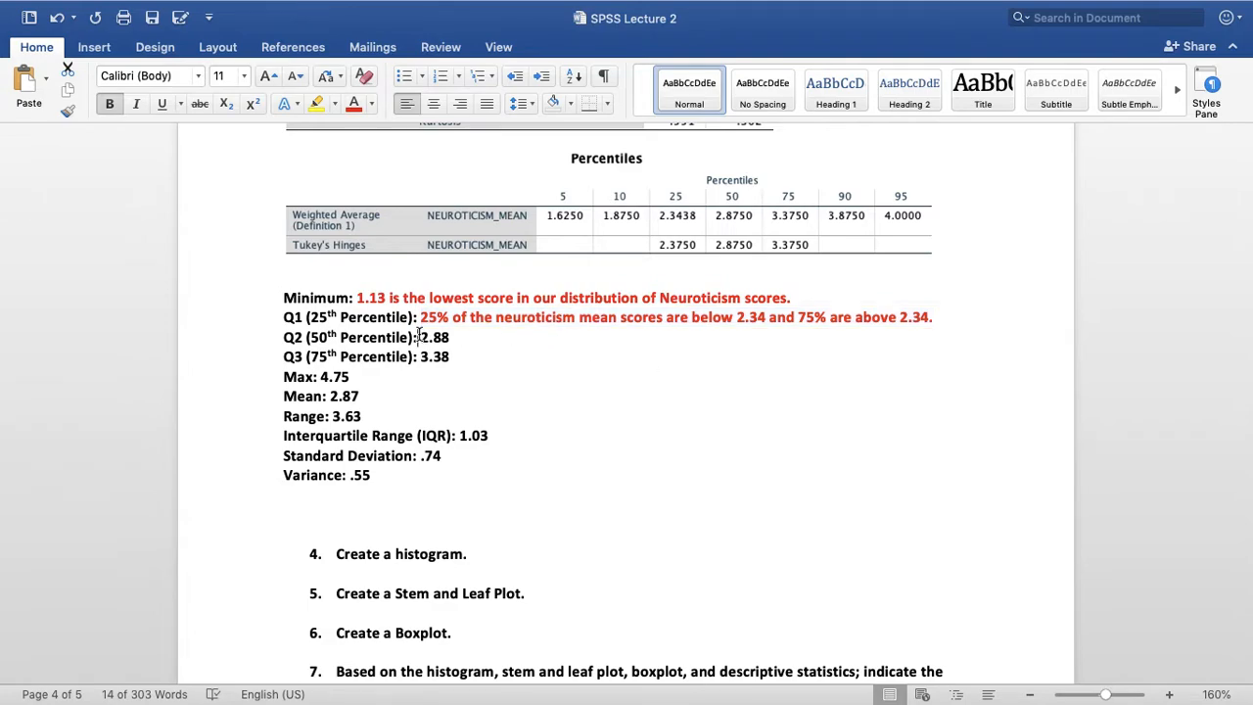
pyautogui.press('super+v')
# Change the first half of the pasted Q2 sentence to 50% of scores below 2.88
pyautogui.doubleClick(431, 337)
pyautogui.write('50')
pyautogui.press('Right')
pyautogui.press('Right')
pyautogui.press('Right')
pyautogui.press('Right')
pyautogui.press('Right')
pyautogui.press('Right')
pyautogui.press('Right')
pyautogui.press('Right')
pyautogui.press('Right')
pyautogui.press('Right')
pyautogui.press('Right')
pyautogui.press('Right')
pyautogui.press('Right')
pyautogui.press('Right')
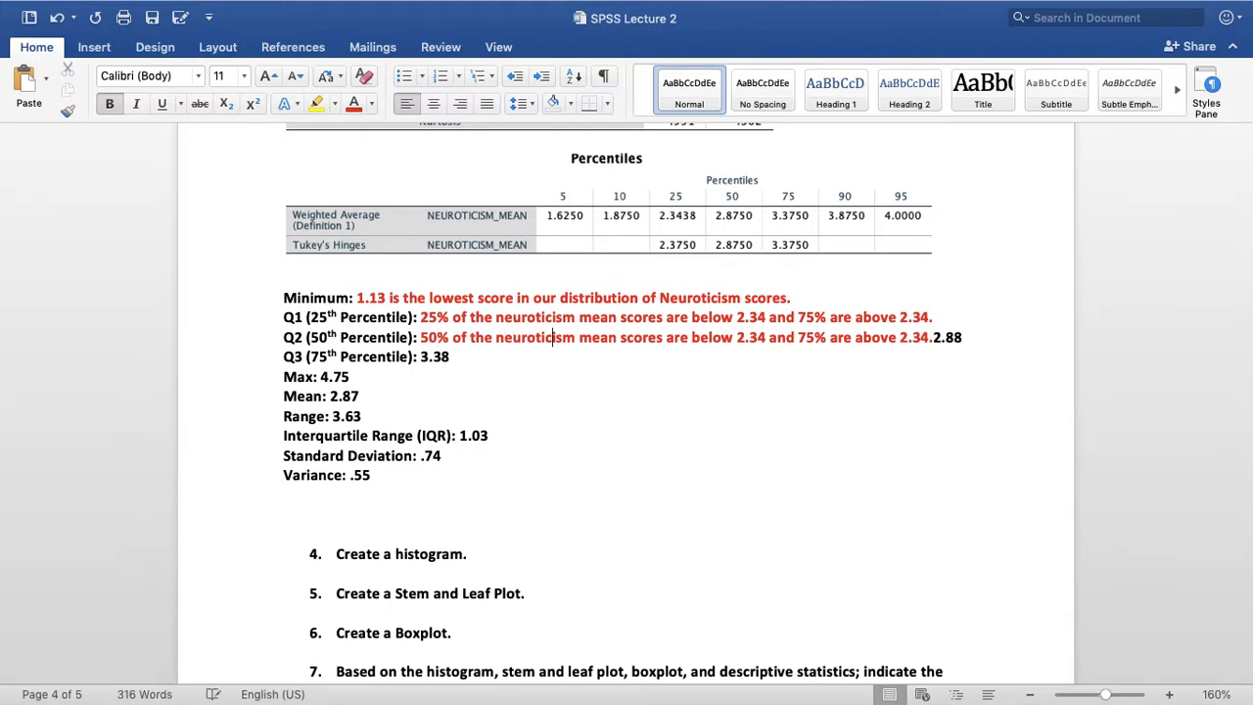
pyautogui.press('Right')
pyautogui.press('Right')
pyautogui.press('Right')
pyautogui.press('Right')
pyautogui.press('Right')
pyautogui.press('Right')
pyautogui.press('Right')
pyautogui.press('Right')
pyautogui.hotkey('shift', 'Right')
pyautogui.hotkey('shift', 'Right')
pyautogui.hotkey('shift', 'Right')
pyautogui.hotkey('shift', 'Right')
pyautogui.write('2.88')
# Change the second half of the Q2 sentence to 50% above 2.88 and delete the leftover black 2.88
pyautogui.press('Right')
pyautogui.press('Right')
pyautogui.press('Right')
pyautogui.press('Right')
pyautogui.press('Right')
pyautogui.press('Right')
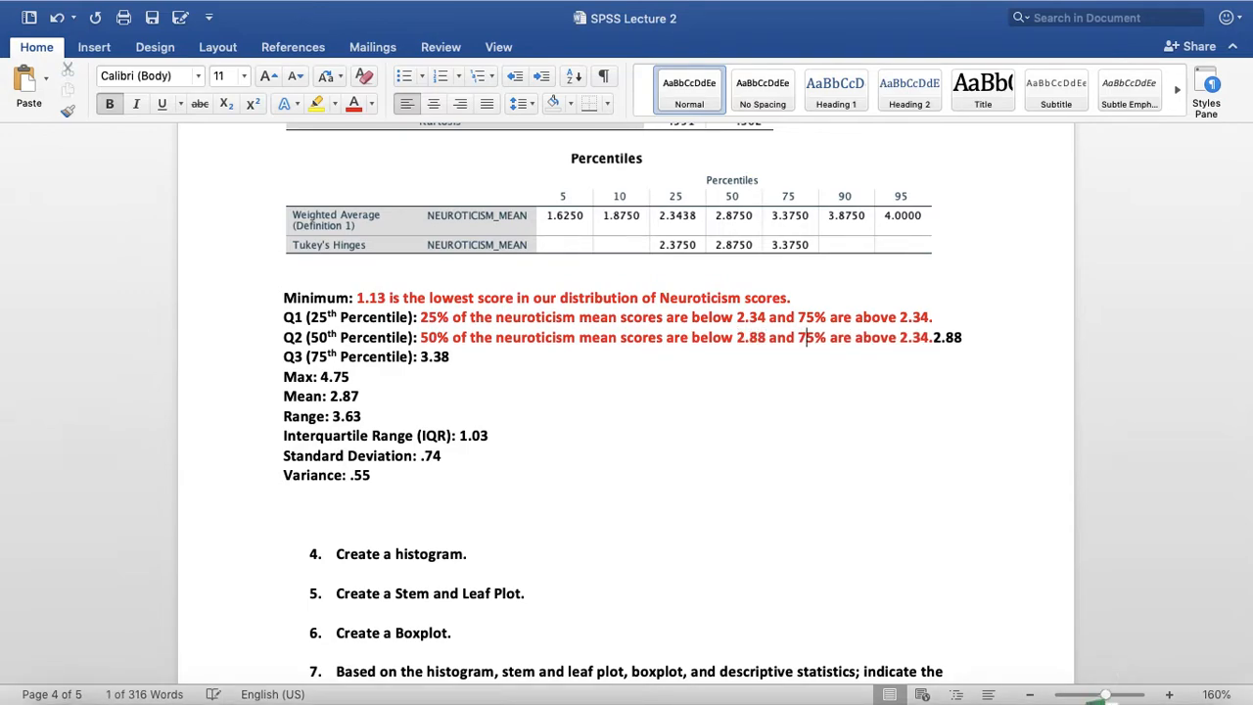
pyautogui.press('Left')
pyautogui.hotkey('shift', 'Right')
pyautogui.hotkey('shift', 'Right')
pyautogui.write('50')
pyautogui.press('Right')
pyautogui.press('Right')
pyautogui.press('Right')
pyautogui.press('Right')
pyautogui.hotkey('shift', 'Right')
pyautogui.hotkey('shift', 'Right')
pyautogui.hotkey('shift', 'Right')
pyautogui.press('BackSpace')
pyautogui.write('88.')
pyautogui.press('Right')
pyautogui.press('Right')
pyautogui.press('BackSpace')
pyautogui.press('BackSpace')
pyautogui.press('BackSpace')
pyautogui.press('BackSpace')
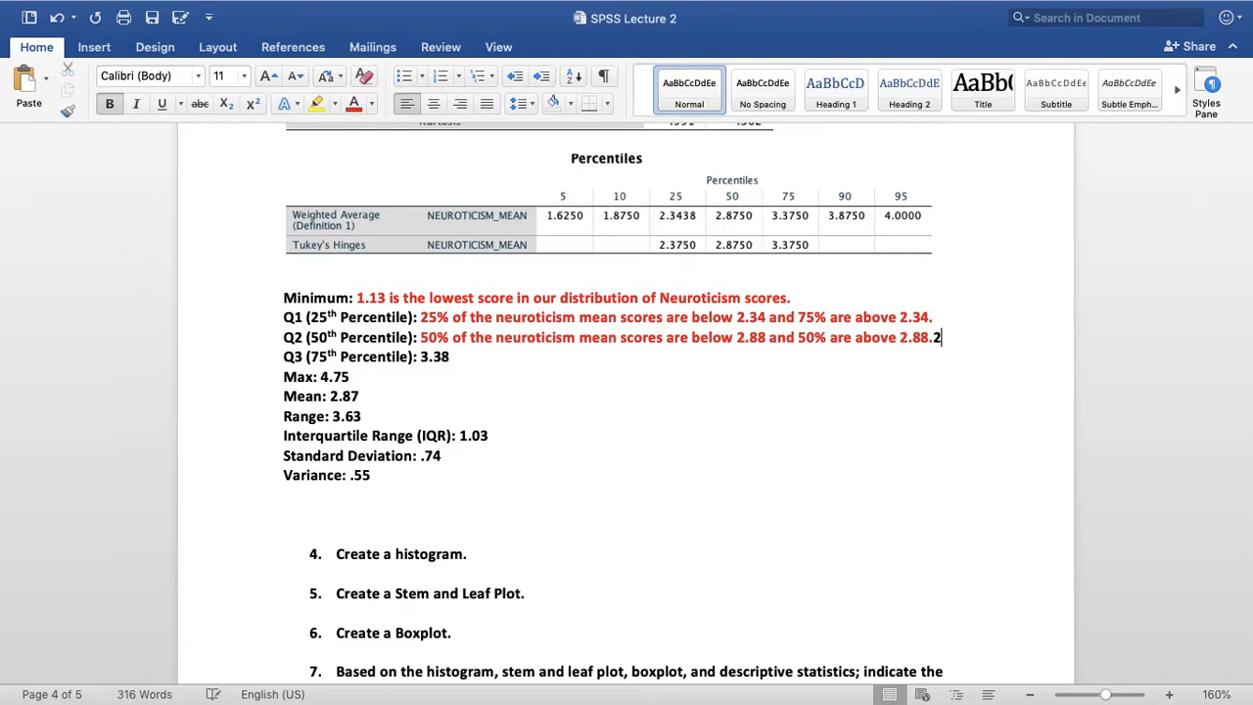
# Paste the copied sentence into the Q3 (75th Percentile) line and change its first half to 75% of scores below 3.38
pyautogui.click(423, 357)
pyautogui.press('super+v')
pyautogui.click(436, 358)
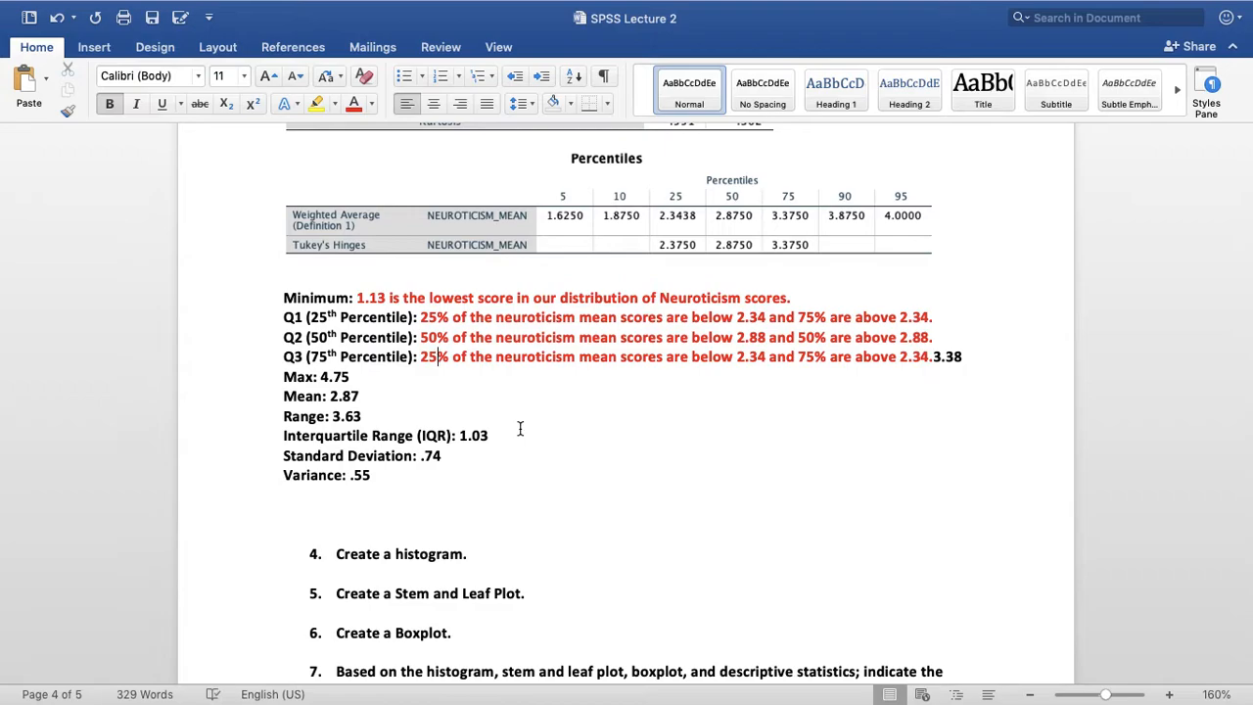
pyautogui.press('BackSpace')
pyautogui.press('BackSpace')
pyautogui.write('75')
pyautogui.press('Right')
pyautogui.press('Right')
pyautogui.press('Right')
pyautogui.press('Right')
pyautogui.press('Right')
pyautogui.press('Right')
pyautogui.press('Right')
pyautogui.press('Right')
pyautogui.press('Right')
pyautogui.press('Right')
pyautogui.press('Right')
pyautogui.press('Right')
pyautogui.press('Right')
pyautogui.press('Right')
pyautogui.press('Right')
pyautogui.press('Right')
pyautogui.press('Right')
pyautogui.press('Right')
pyautogui.press('Right')
pyautogui.press('Right')
pyautogui.press('Right')
pyautogui.press('Right')
pyautogui.press('Right')
pyautogui.press('Right')
pyautogui.press('Right')
pyautogui.press('Right')
pyautogui.press('BackSpace')
pyautogui.press('BackSpace')
pyautogui.press('BackSpace')
pyautogui.press('BackSpace')
pyautogui.write('3.38')
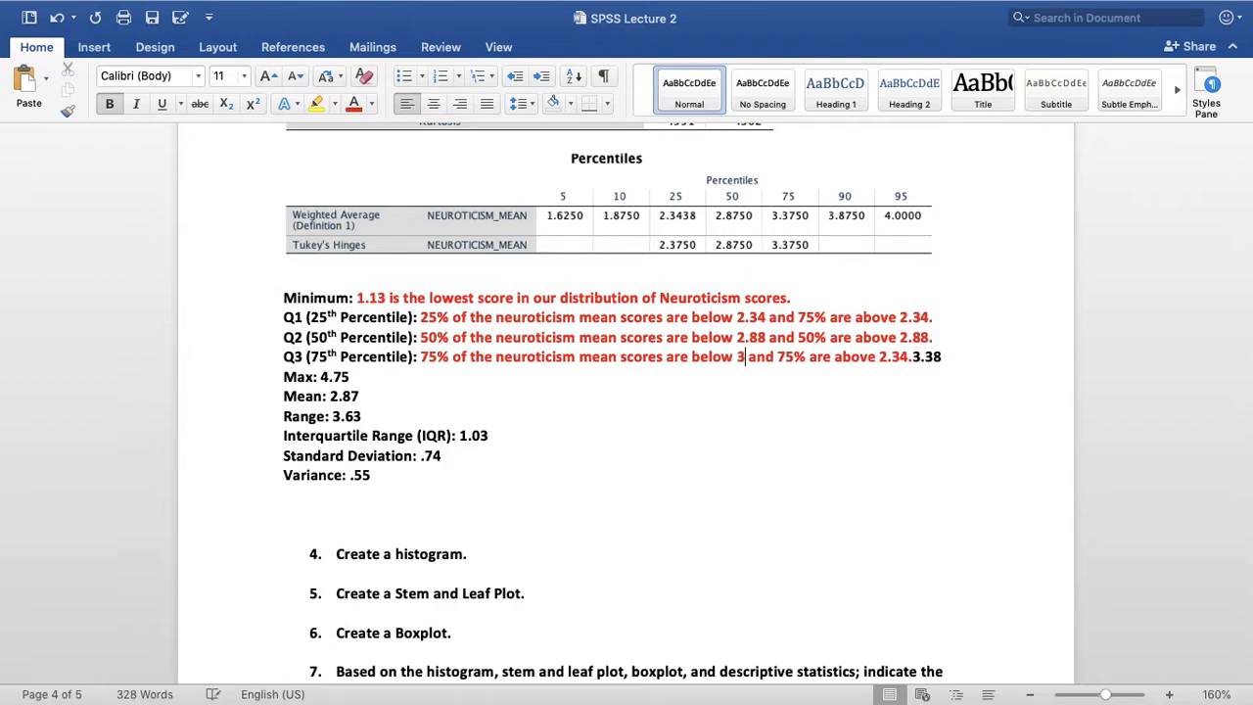
# Change the second half of the Q3 sentence to 25% above 3.38 and delete the leftover black 3.38
pyautogui.press('Right')
pyautogui.press('Right')
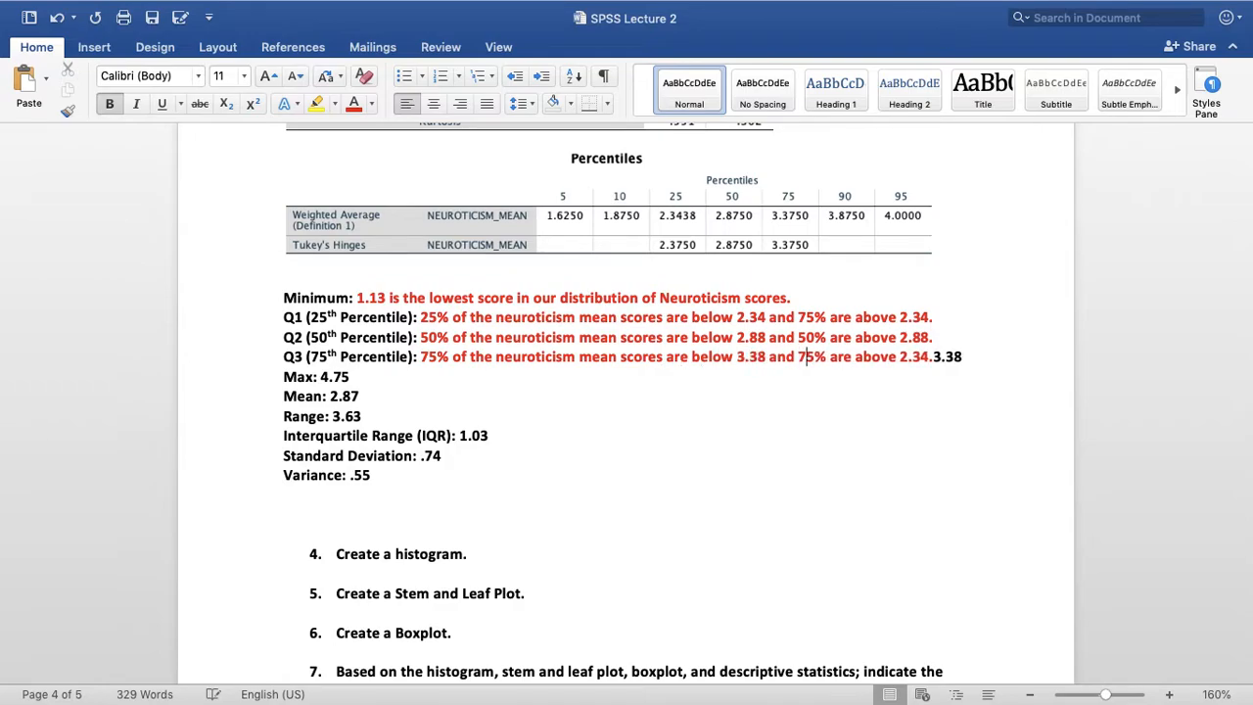
pyautogui.hotkey('shift', 'Right')
pyautogui.hotkey('shift', 'Right')
pyautogui.write('25')
pyautogui.press('Right')
pyautogui.press('Right')
pyautogui.press('Right')
pyautogui.press('Right')
pyautogui.press('Right')
pyautogui.hotkey('shift', 'Right')
pyautogui.hotkey('shift', 'Right')
pyautogui.hotkey('shift', 'Right')
pyautogui.hotkey('shift', 'Right')
pyautogui.hotkey('shift', 'Right')
pyautogui.write('3.38.')
pyautogui.press('Delete')
pyautogui.press('Delete')
pyautogui.press('Delete')
pyautogui.press('Delete')
# Extend the Max answer after 4.75 with "is the highest score in our distribution of Neuroticism scores." and colour the whole answer red
pyautogui.write('is the ')
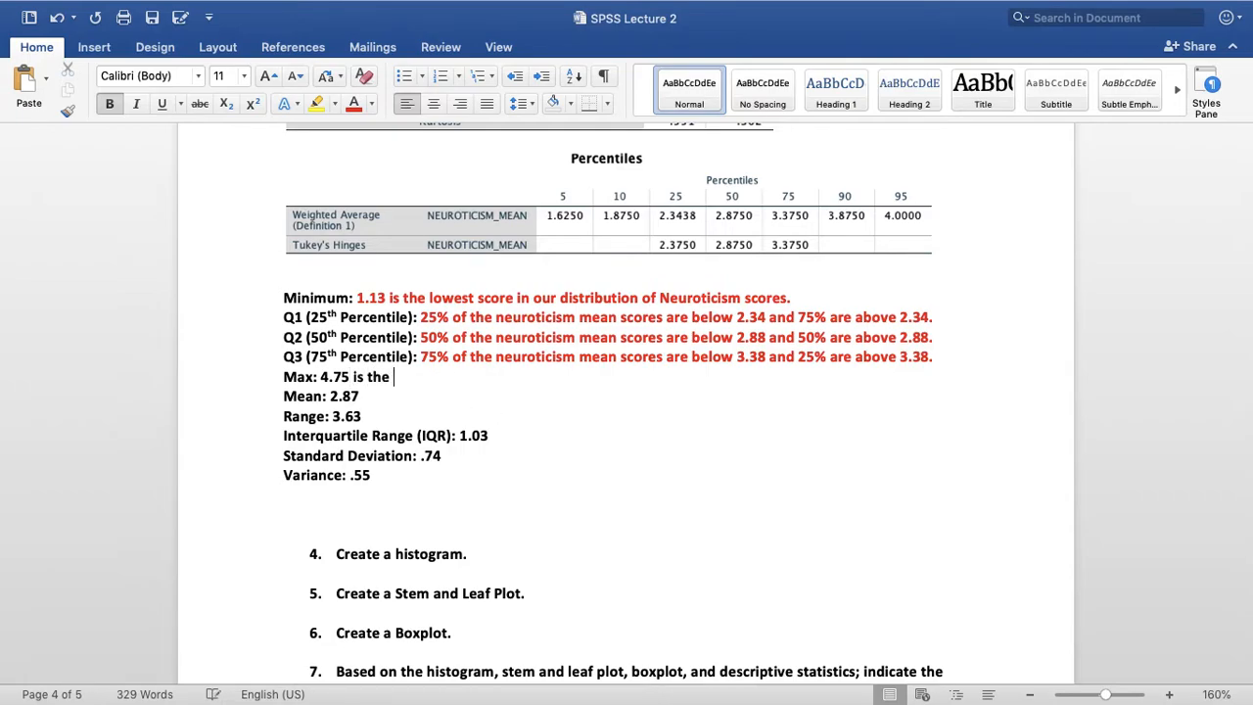
pyautogui.write('highest ')
pyautogui.write('scor')
pyautogui.press('BackSpace')
pyautogui.write('ore i')
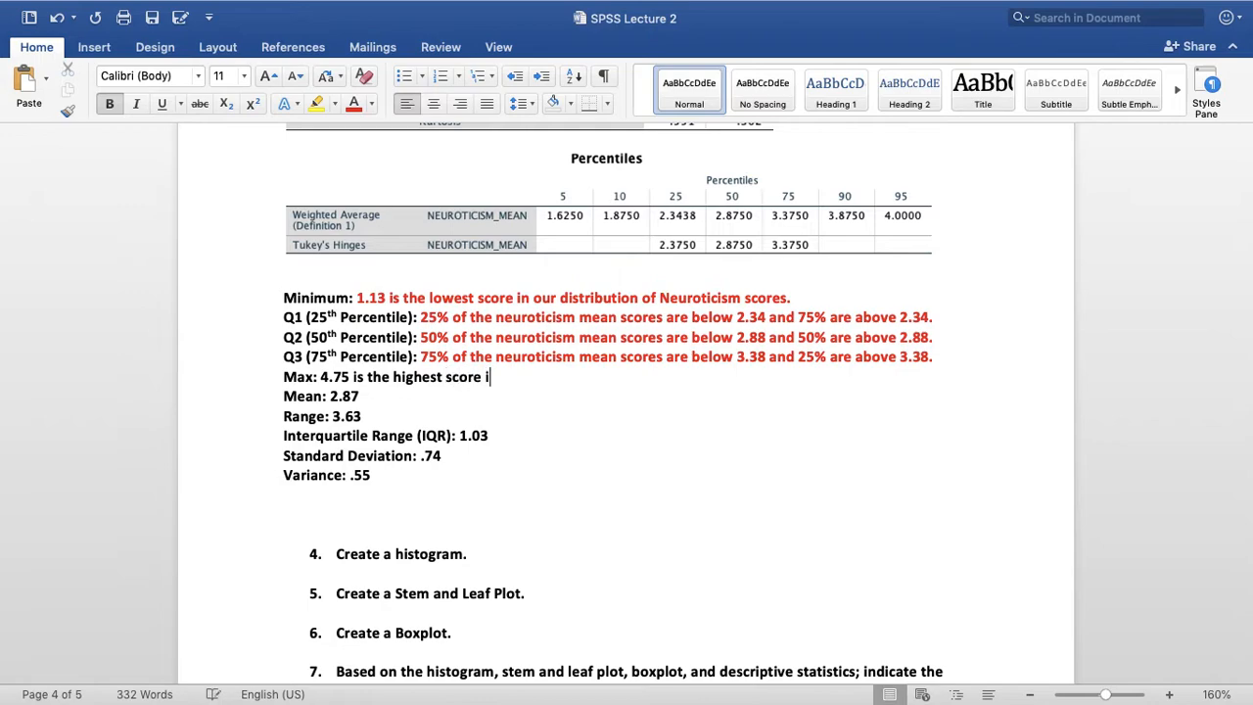
pyautogui.write('n our distribution')
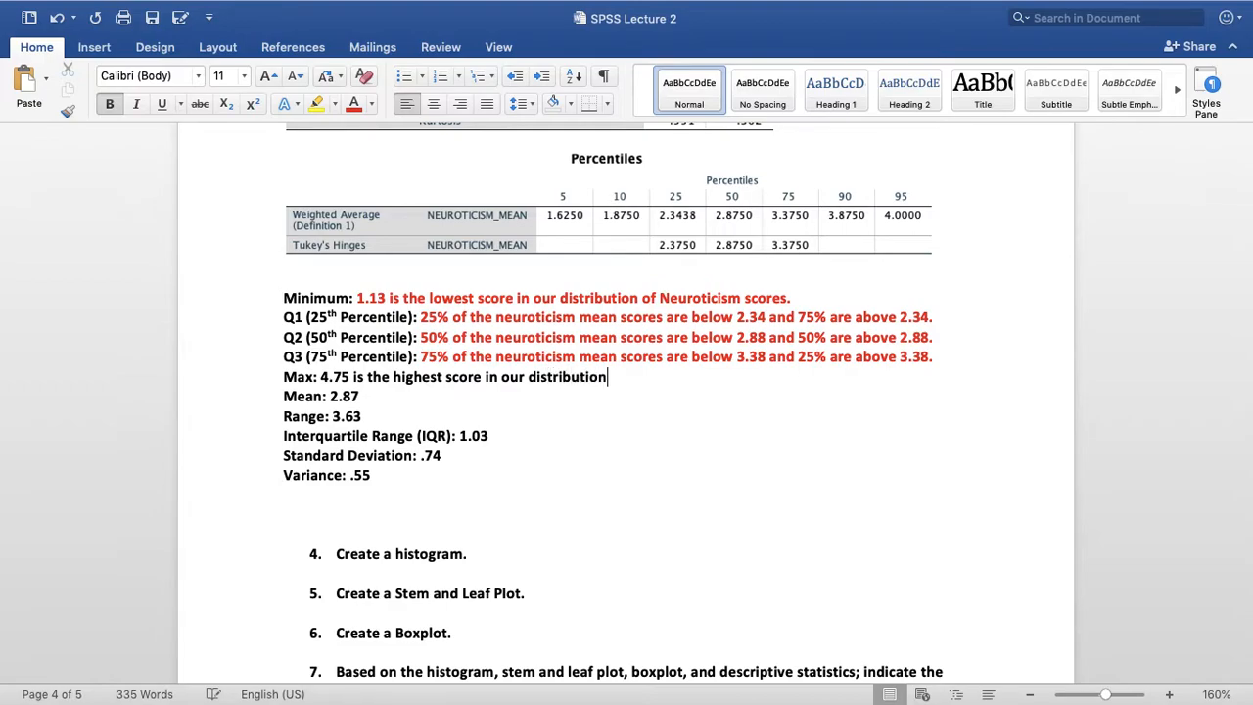
pyautogui.write(' of Neuroticism scores')
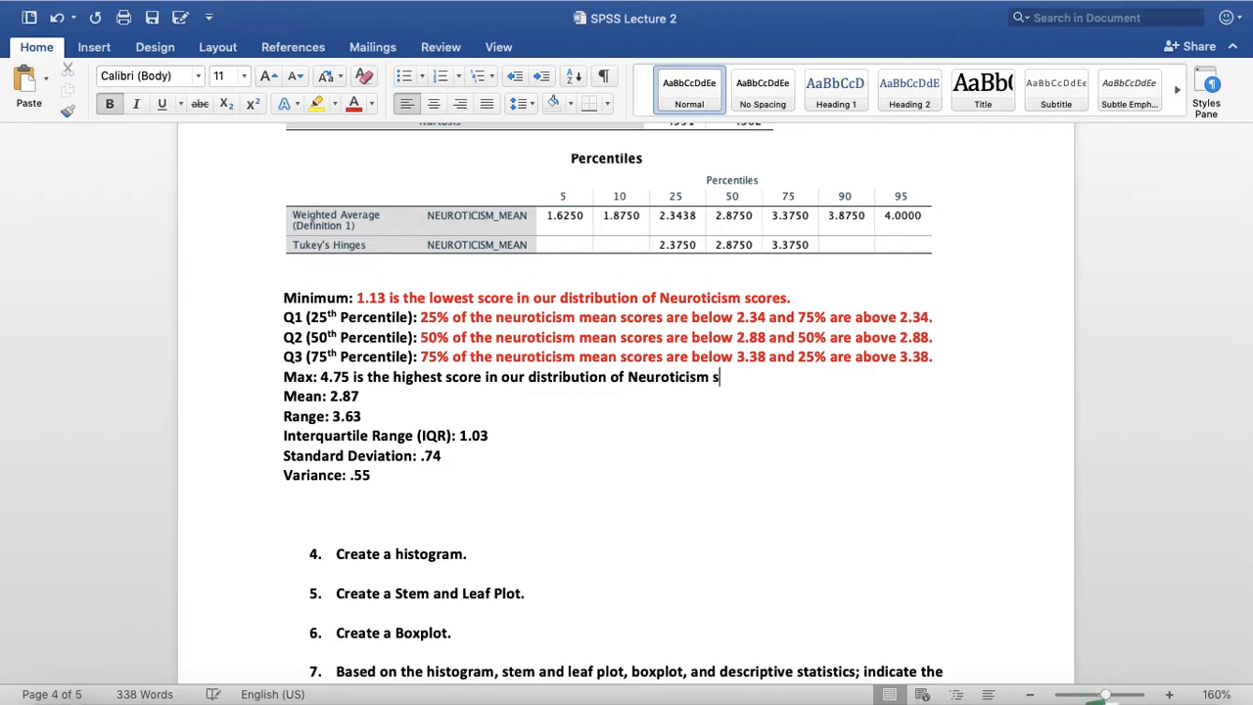
pyautogui.write('.')
pyautogui.moveTo(773, 376); pyautogui.dragTo(321, 377)
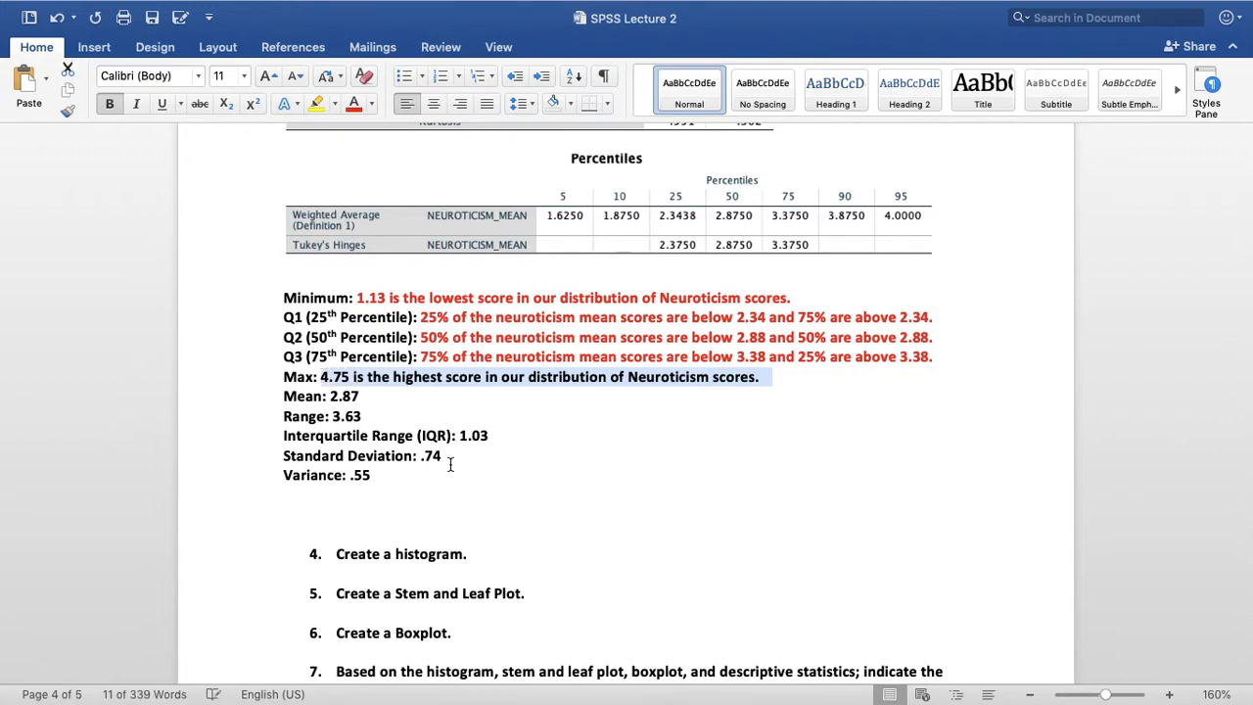
pyautogui.click(354, 103)
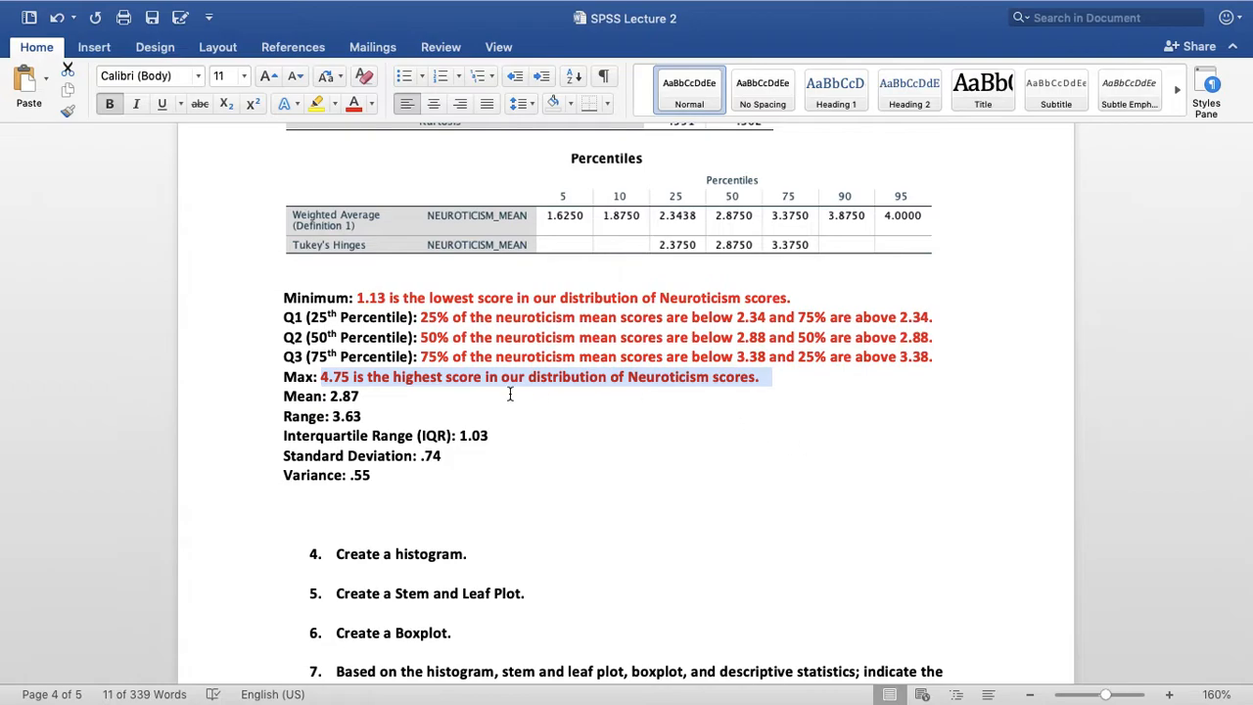
# Reword the Mean answer as "The average neuroticism score is 2.87."
pyautogui.click(334, 388)
pyautogui.write('The average ')
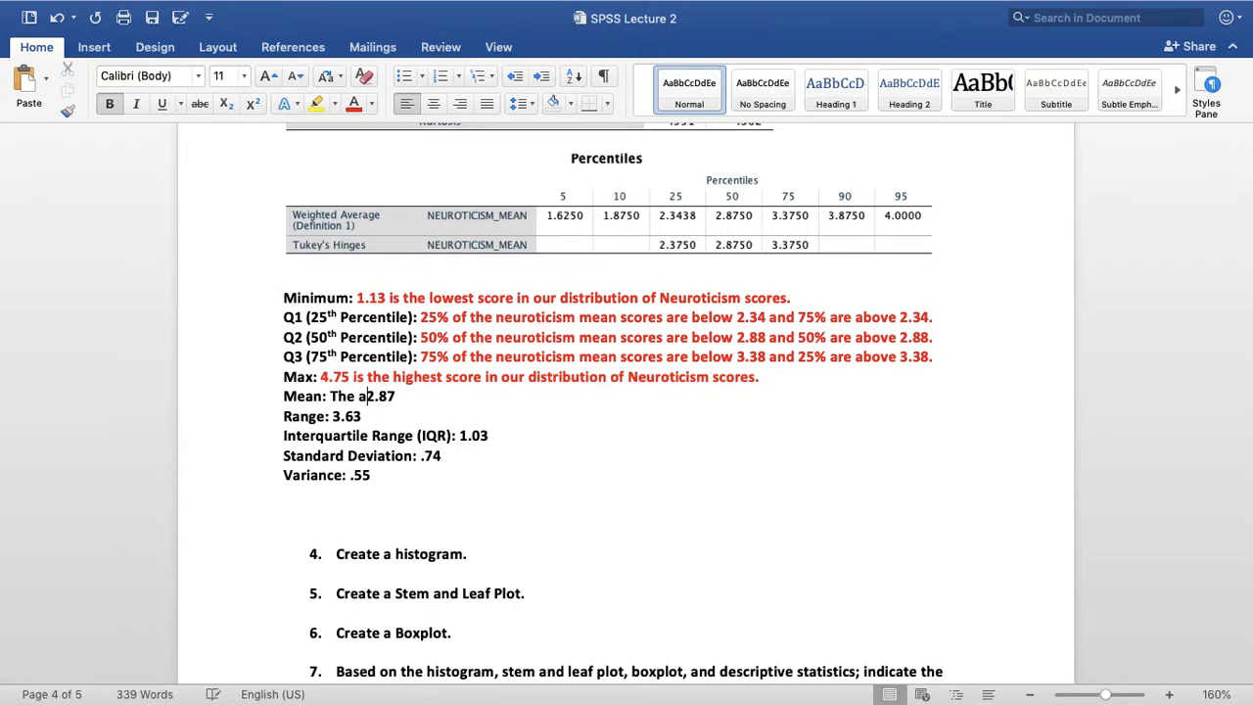
pyautogui.write('neu')
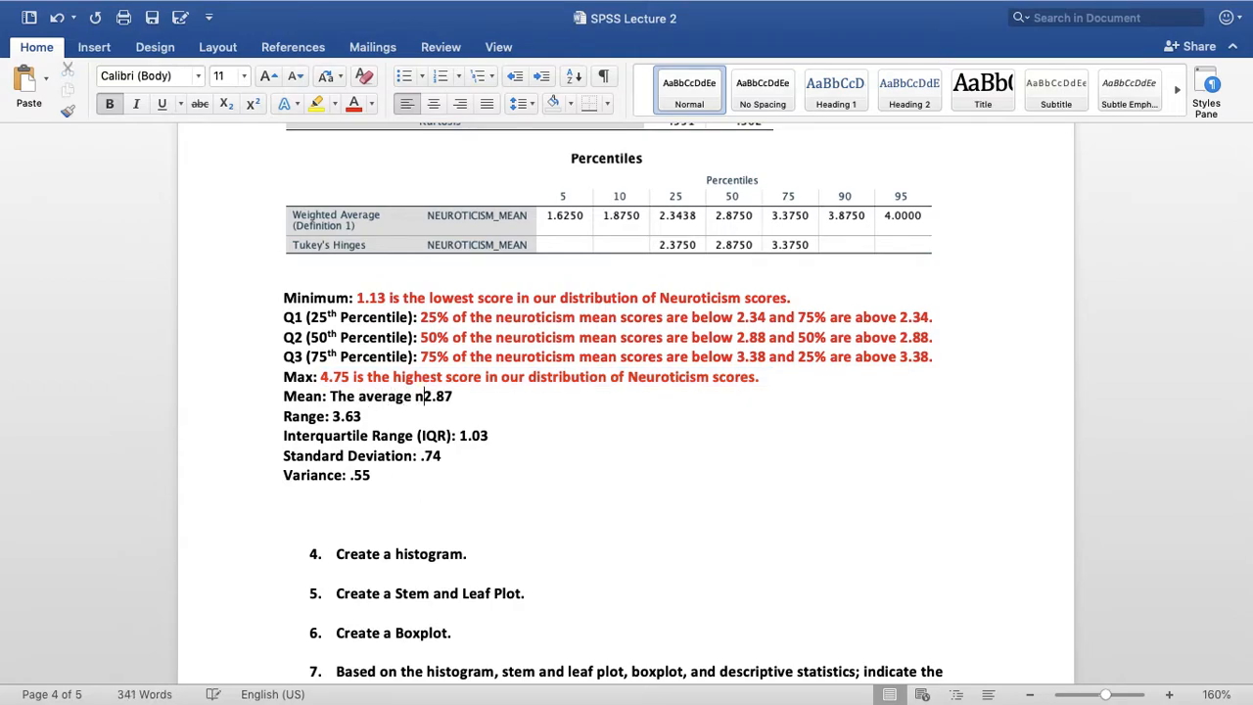
pyautogui.write('roticism score')
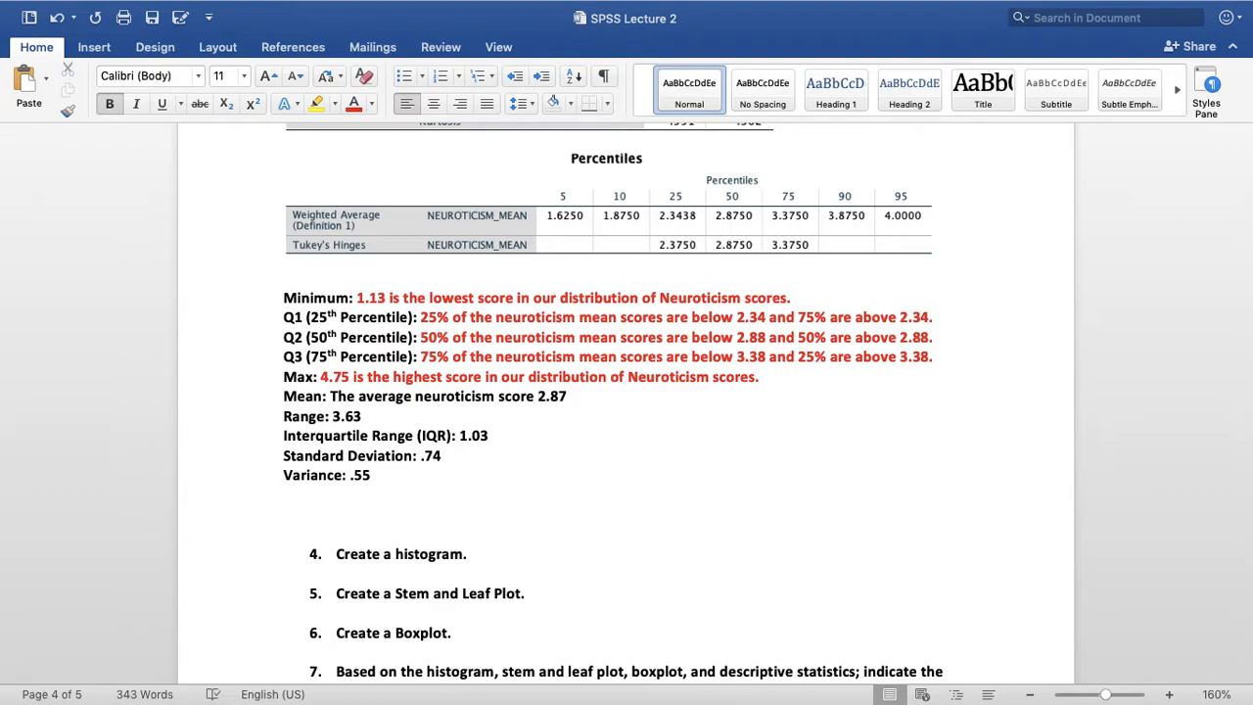
pyautogui.write('is')
pyautogui.click(602, 391)
pyautogui.write('.')
# Colour the Mean answer sentence red and place the cursor after 3.63 in the Range line
pyautogui.moveTo(585, 396); pyautogui.dragTo(330, 393)
pyautogui.click(355, 103)
pyautogui.scroll(-1, 470, 410)
pyautogui.click(392, 377)
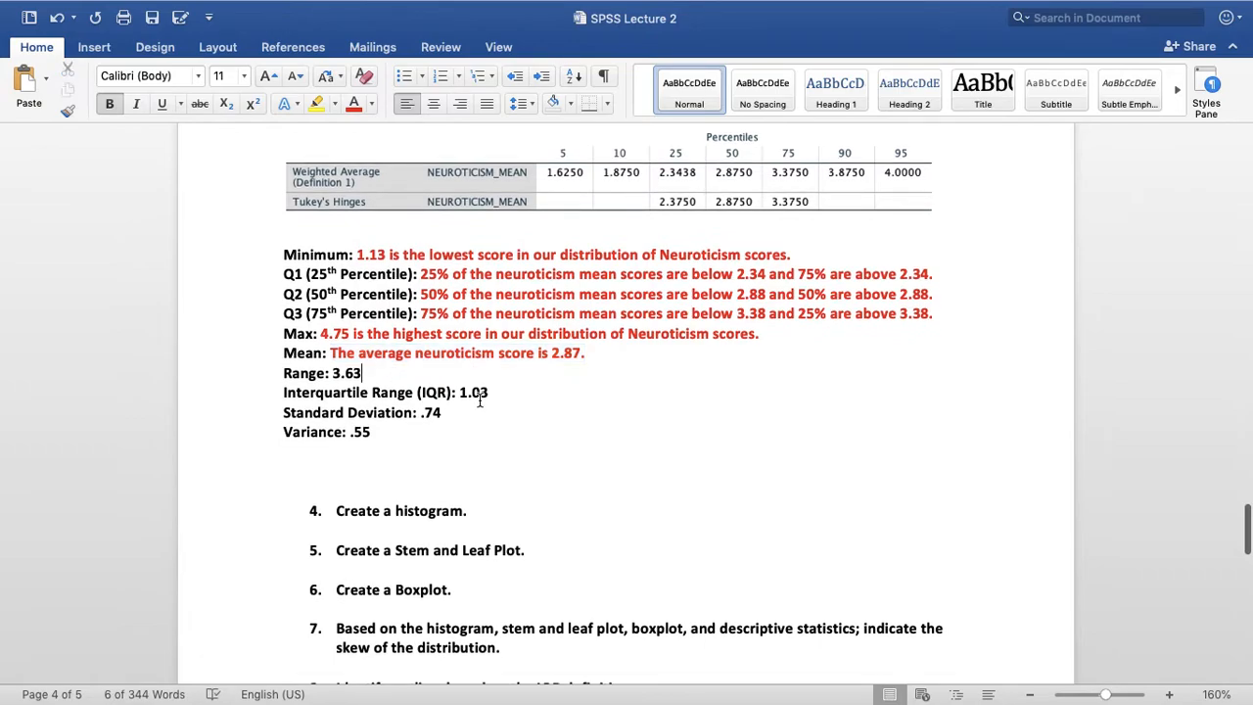
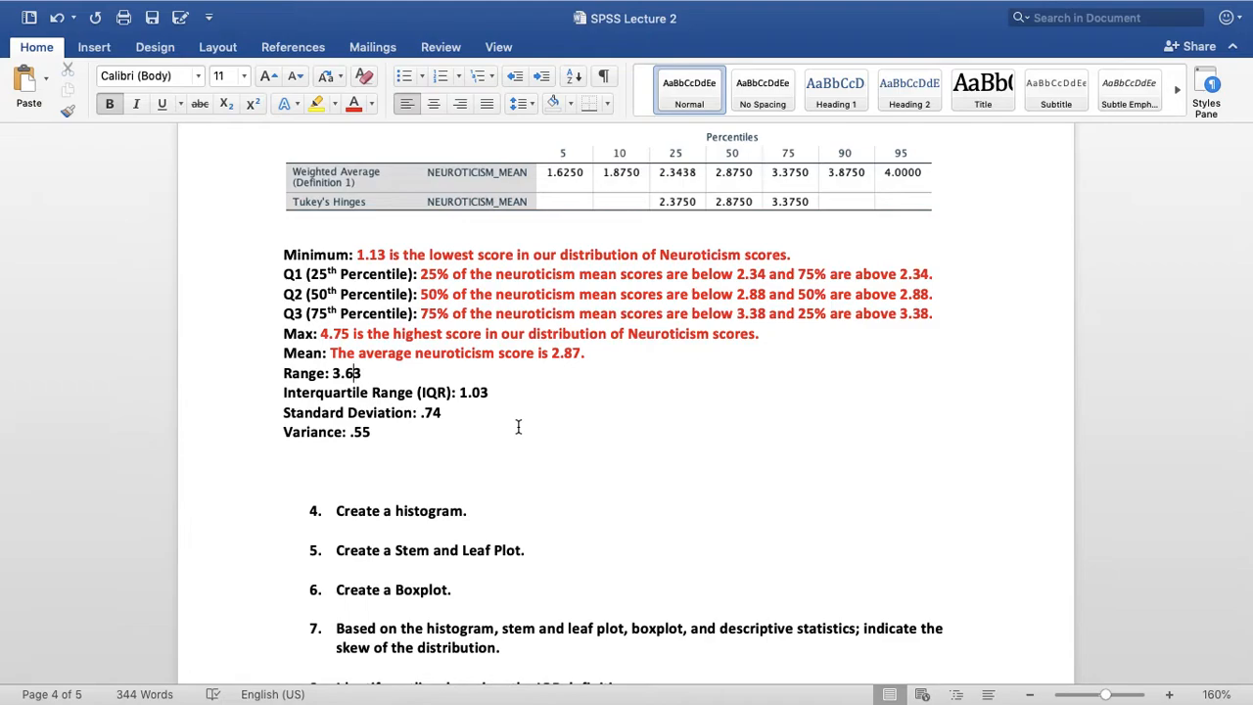
# Begin the Range answer with "Maximum minus the minimum;" in front of 3.63
pyautogui.write('Maxim')
pyautogui.write('um minus ')
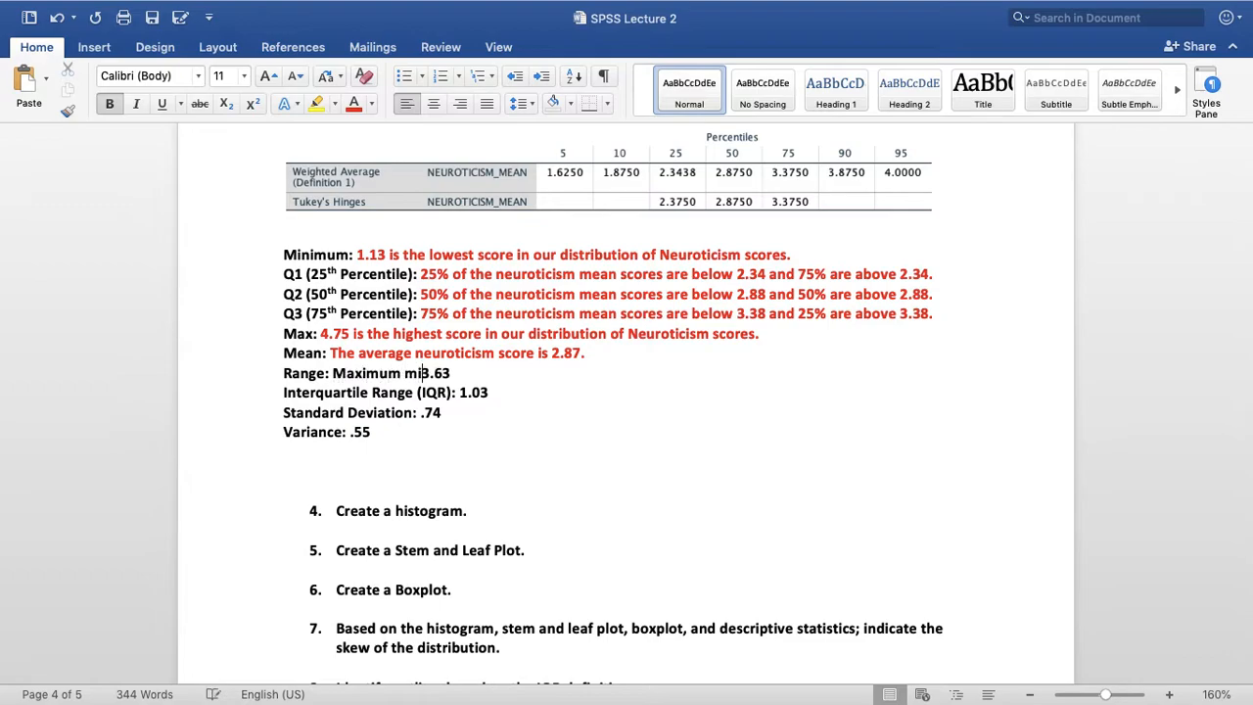
pyautogui.write('the min')
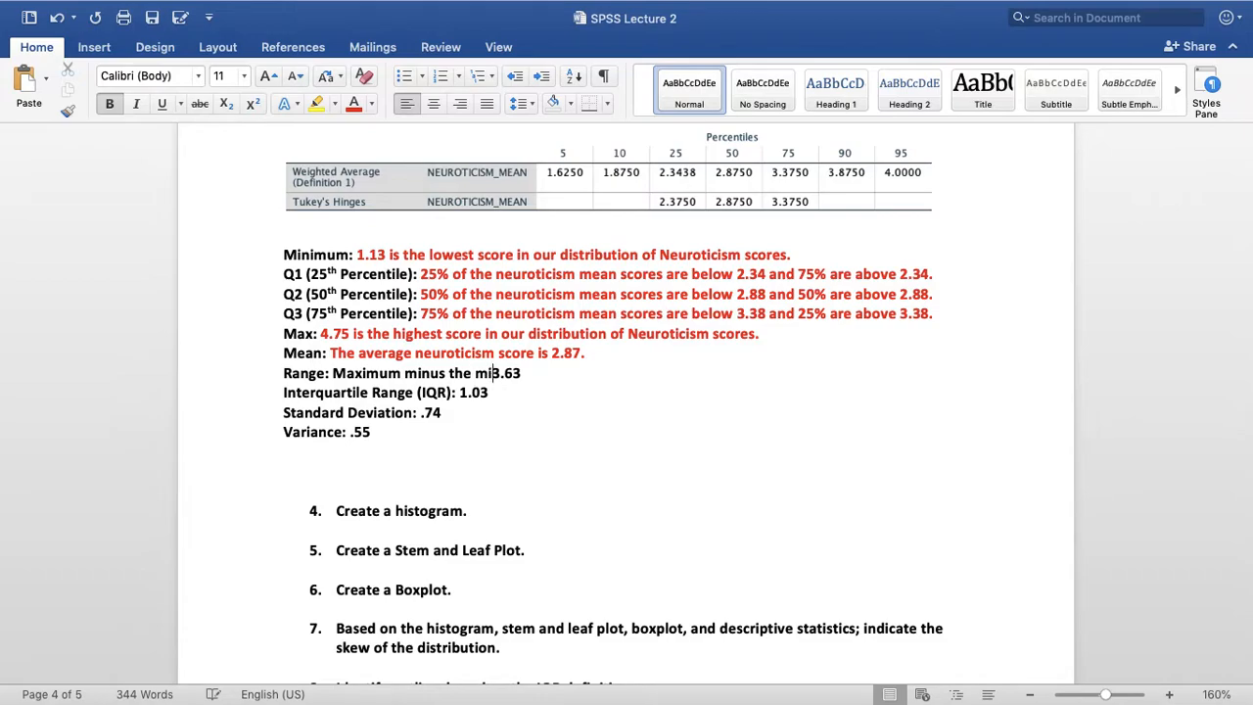
pyautogui.write('imum')
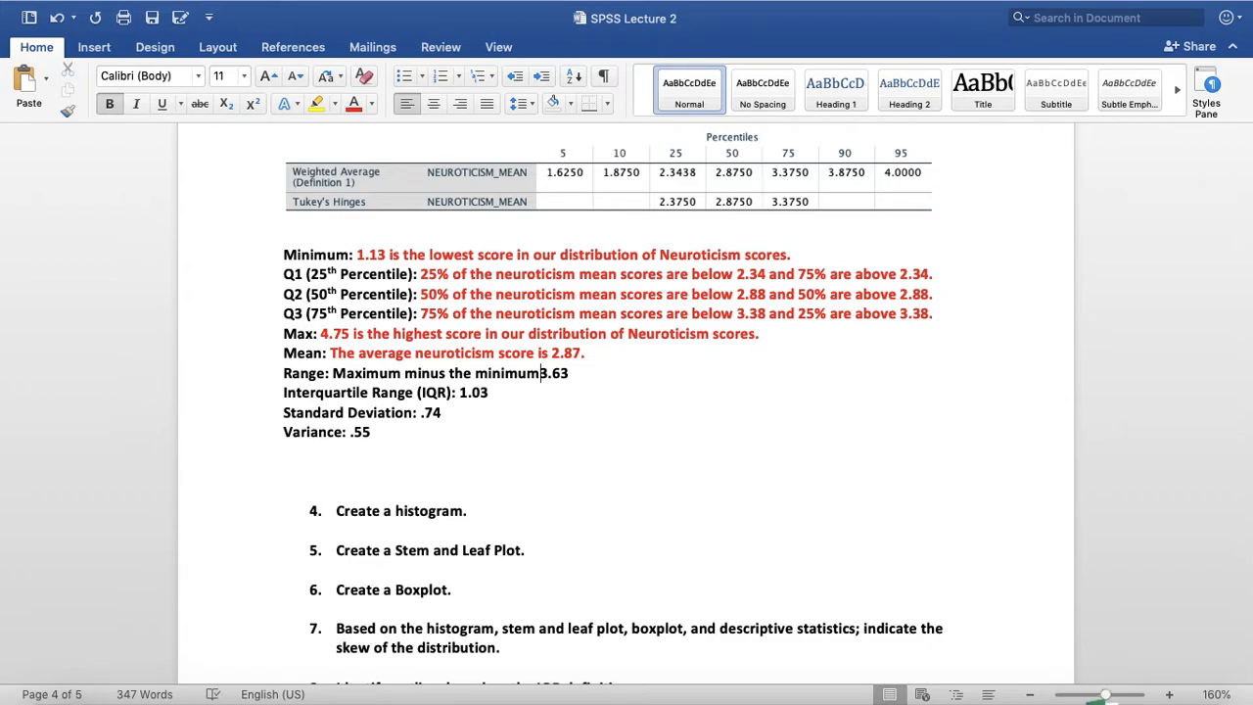
pyautogui.write('; ')
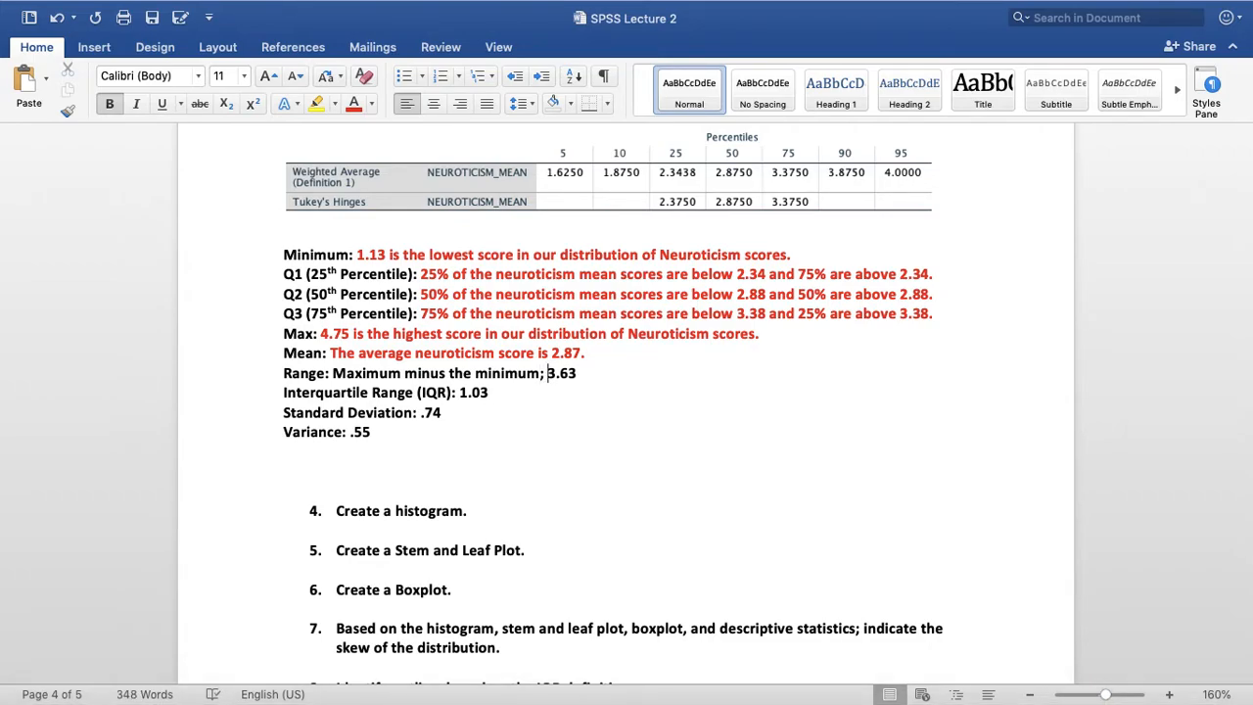
pyautogui.write('the range of 100% of the d')
# Complete the Range answer with "the range of 100% of the neuroticism data is 3.63." and colour the whole answer red
pyautogui.press('BackSpace')
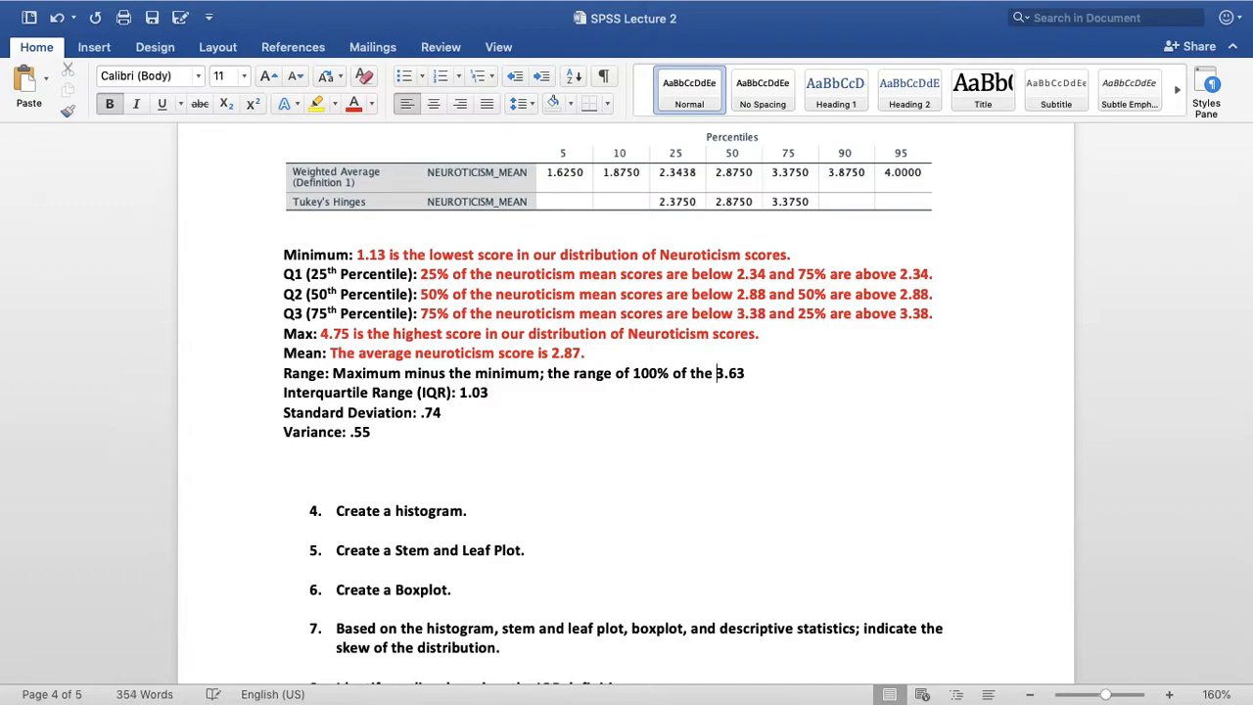
pyautogui.write('neurt')
pyautogui.press('BackSpace')
pyautogui.write('oticism ')
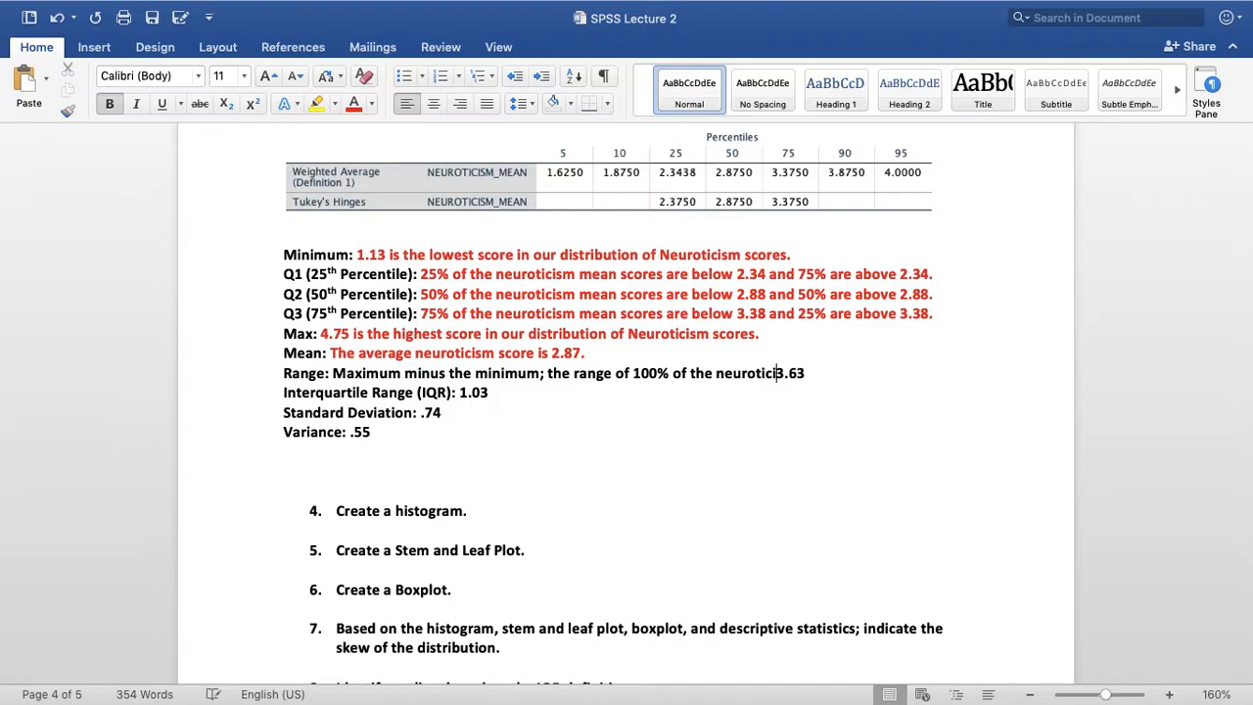
pyautogui.write('data is 3')
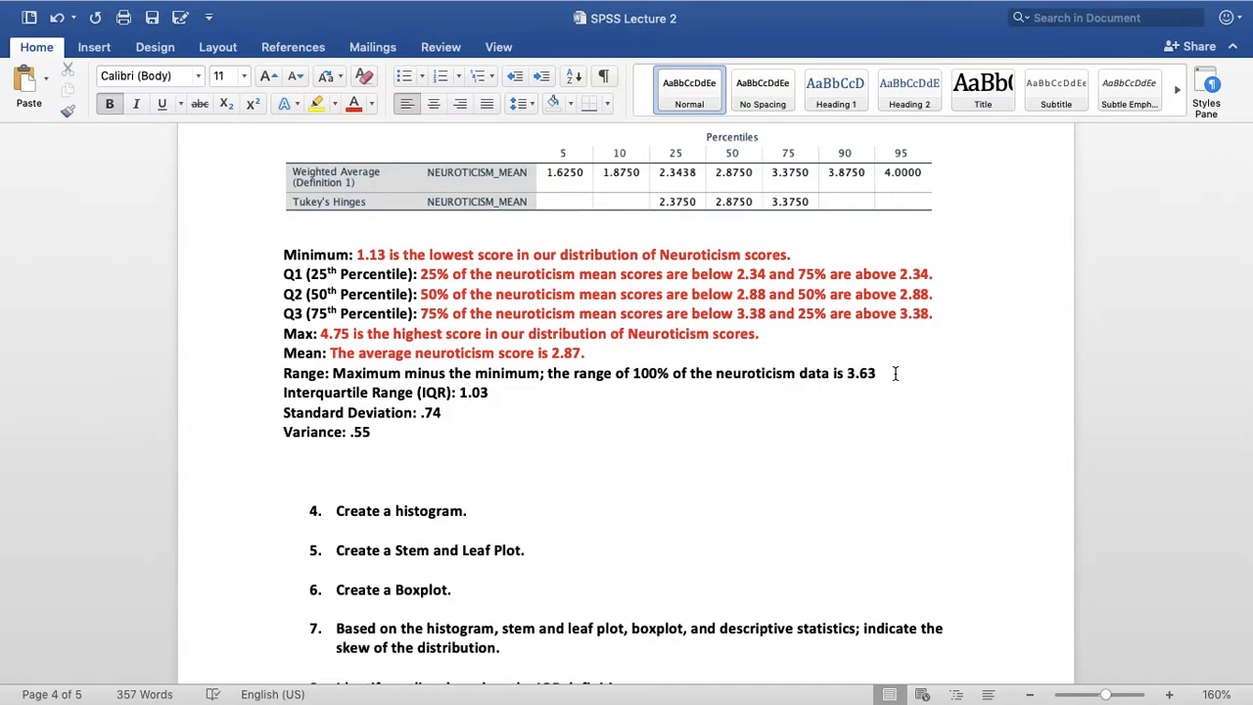
pyautogui.write('.')
pyautogui.moveTo(885, 372); pyautogui.dragTo(334, 373)
pyautogui.click(355, 103)
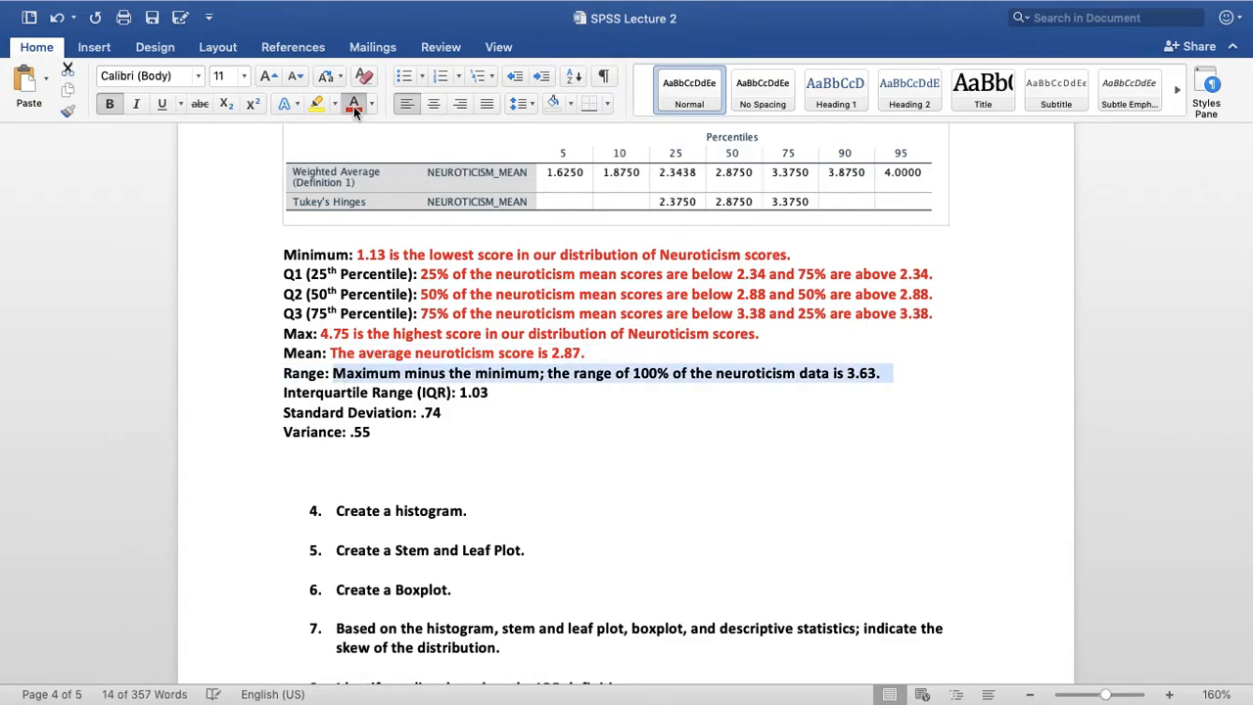
# Insert "Q3 minus the Q1; the range of" before 1.03 in the Interquartile Range line
pyautogui.click(502, 391)
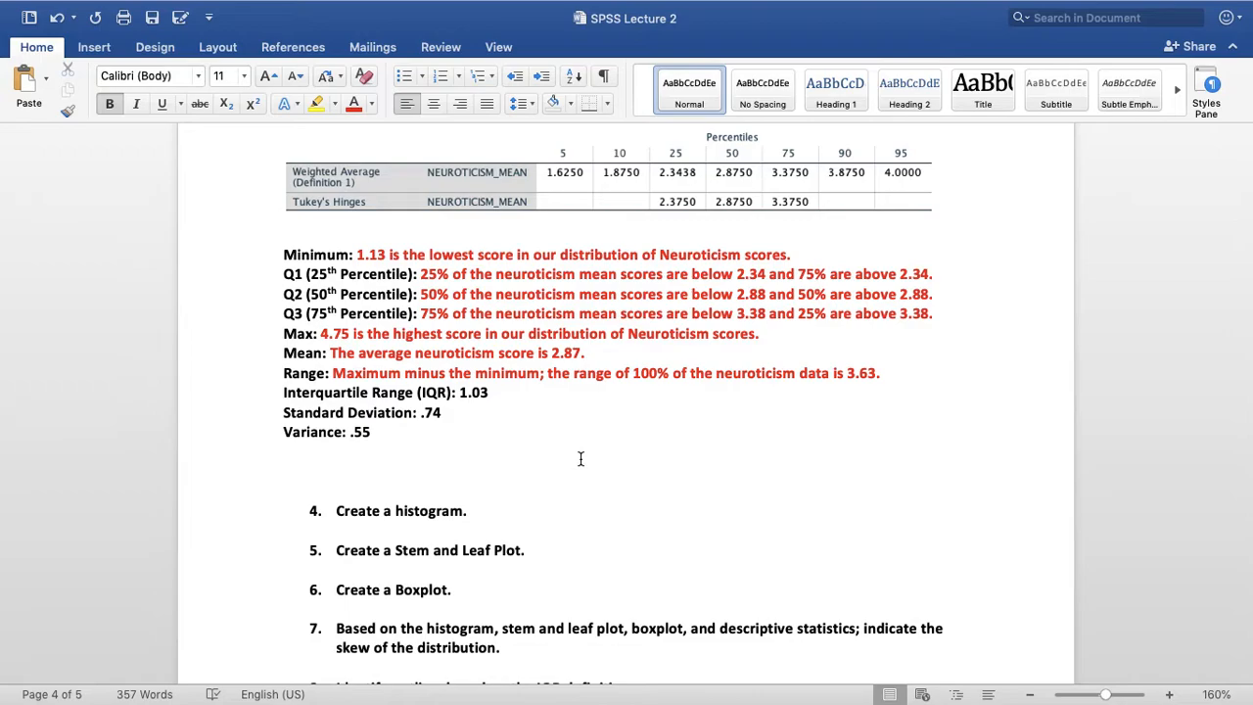
pyautogui.press('Left')
pyautogui.press('Left')
pyautogui.press('Left')
pyautogui.press('Left')
pyautogui.write('Q3 minus the Q1; the range of ')
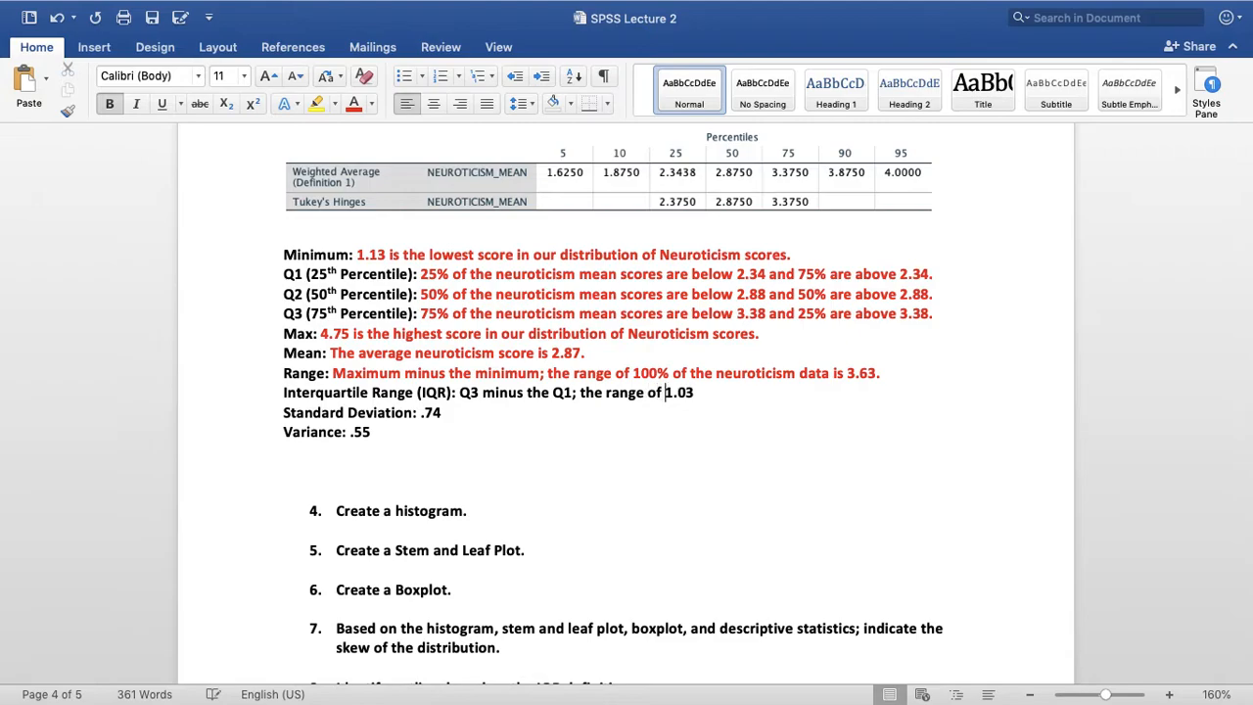
pyautogui.write('the middle ')
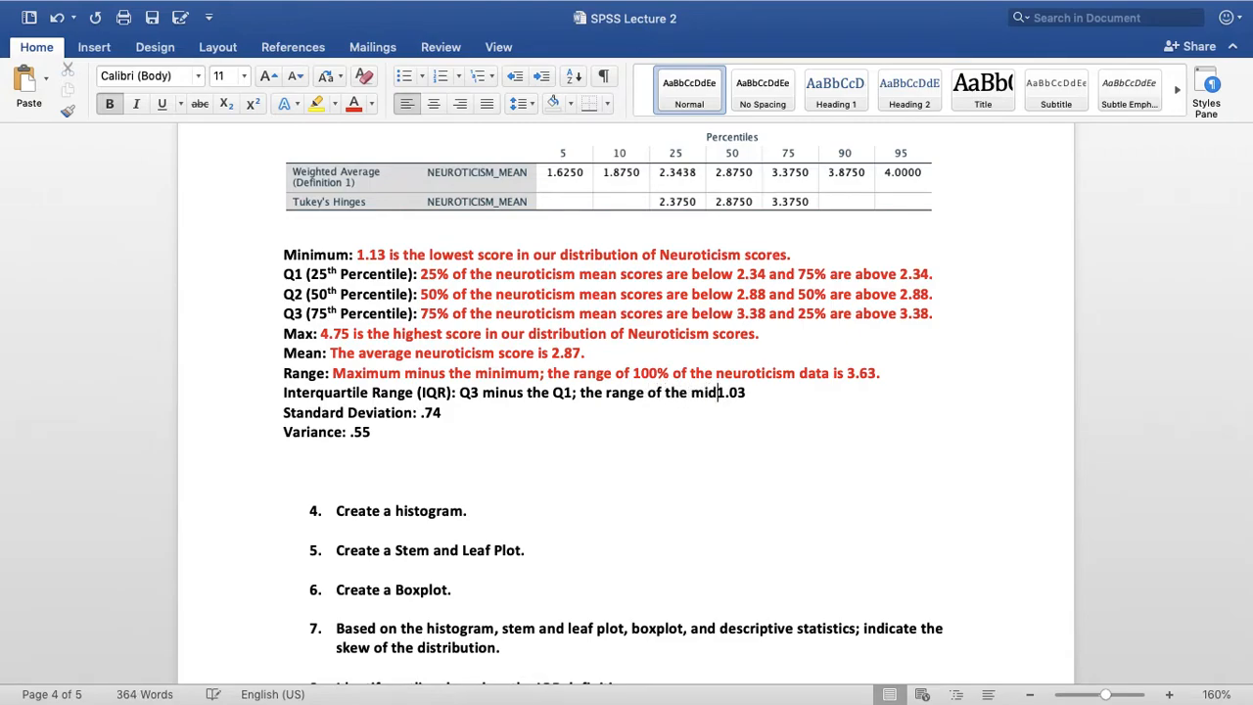
pyautogui.write('50% o')
pyautogui.write('f the data is')
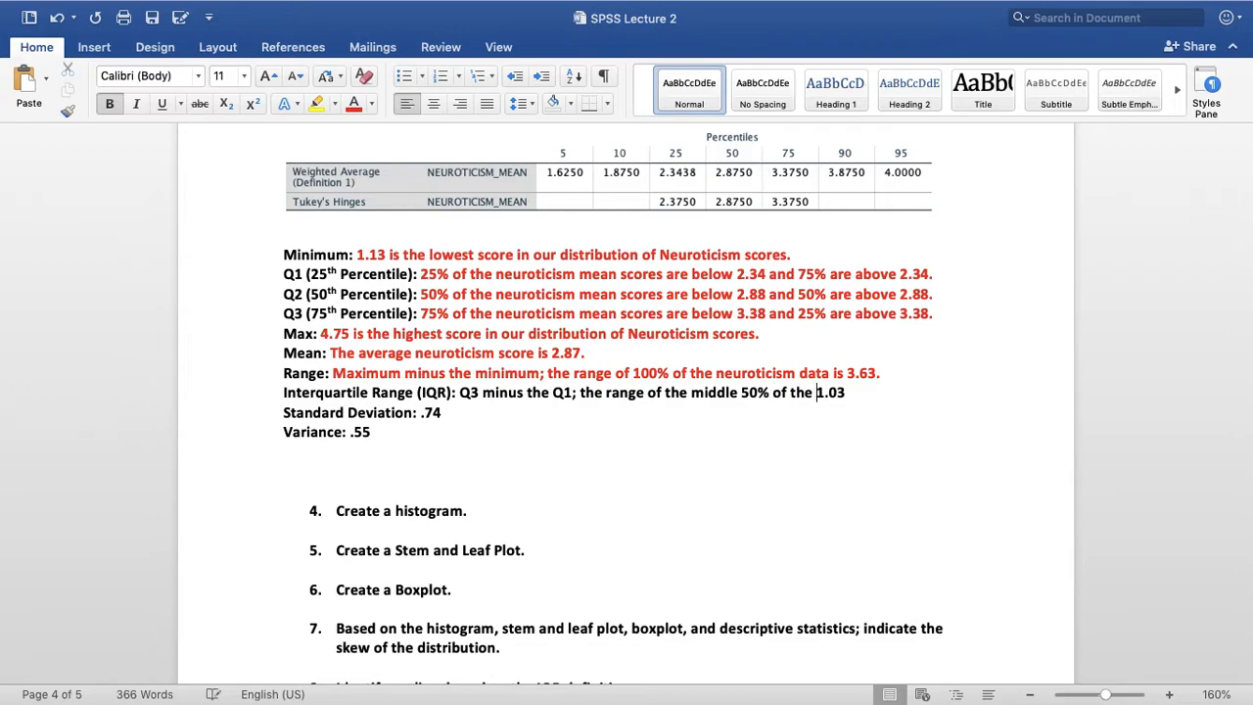
# Finish the Interquartile Range answer with "the middle 50% of the data is 1.03." and colour the whole answer red
pyautogui.click(920, 392)
pyautogui.write('.')
pyautogui.moveTo(915, 394); pyautogui.dragTo(451, 393)
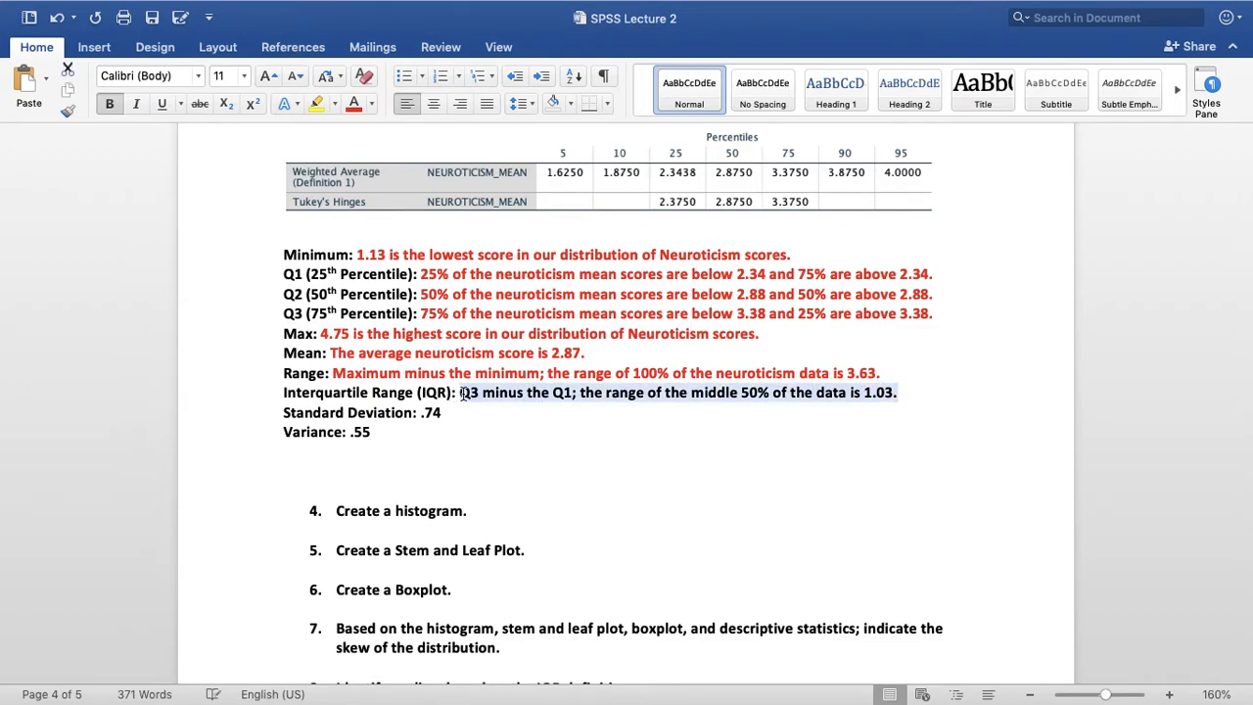
pyautogui.click(354, 102)
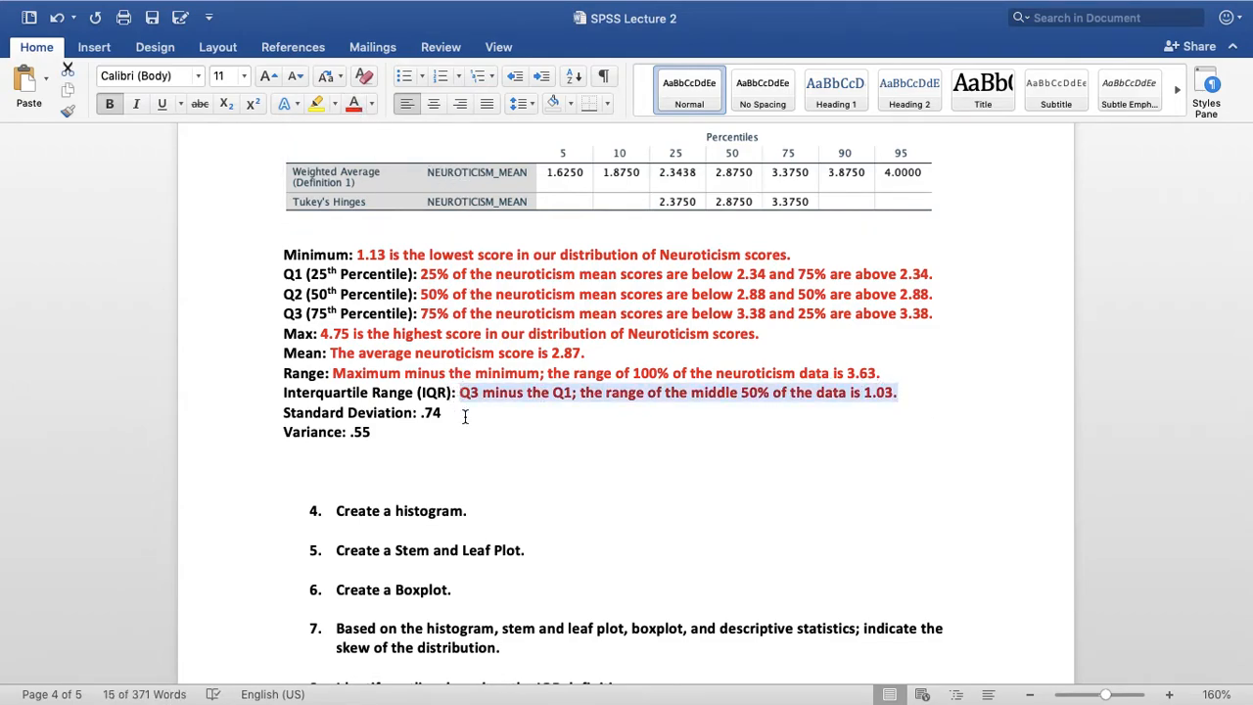
# Begin the Standard Deviation answer with "The average deviation of scores in the" in front of .74
pyautogui.click(504, 424)
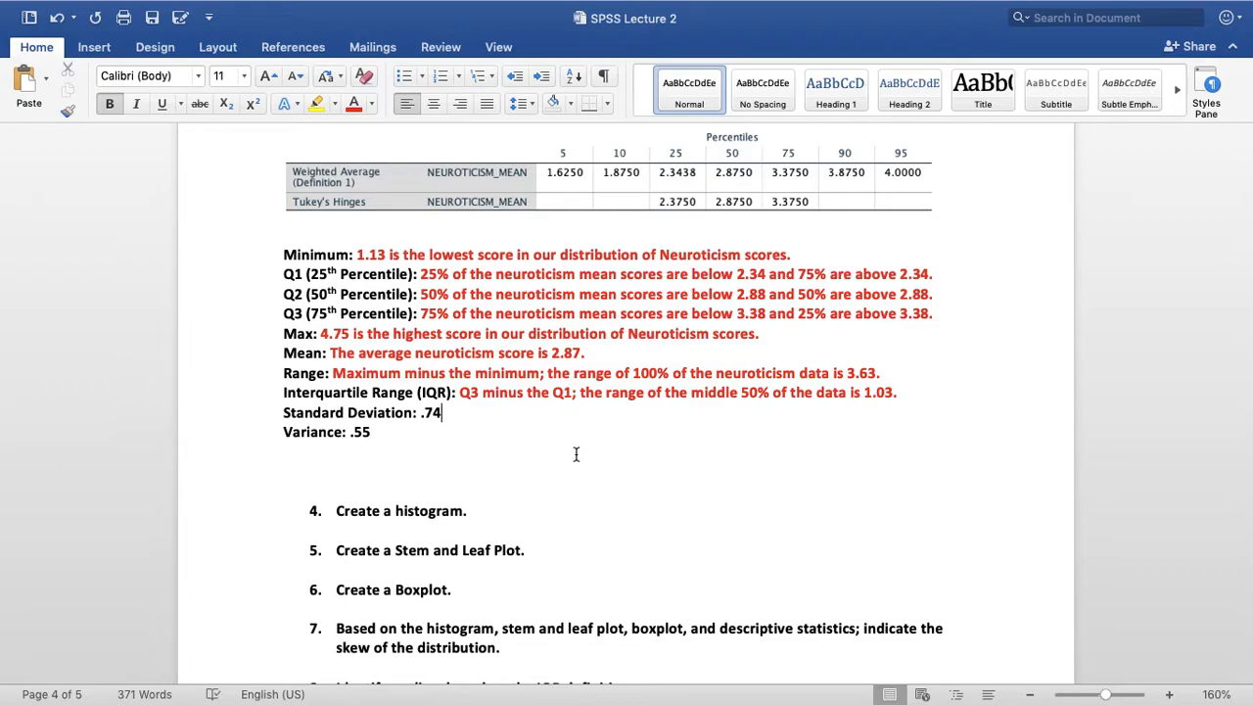
pyautogui.write('The')
pyautogui.press('BackSpace')
pyautogui.press('BackSpace')
pyautogui.press('BackSpace')
pyautogui.press('BackSpace')
pyautogui.write('The average ')
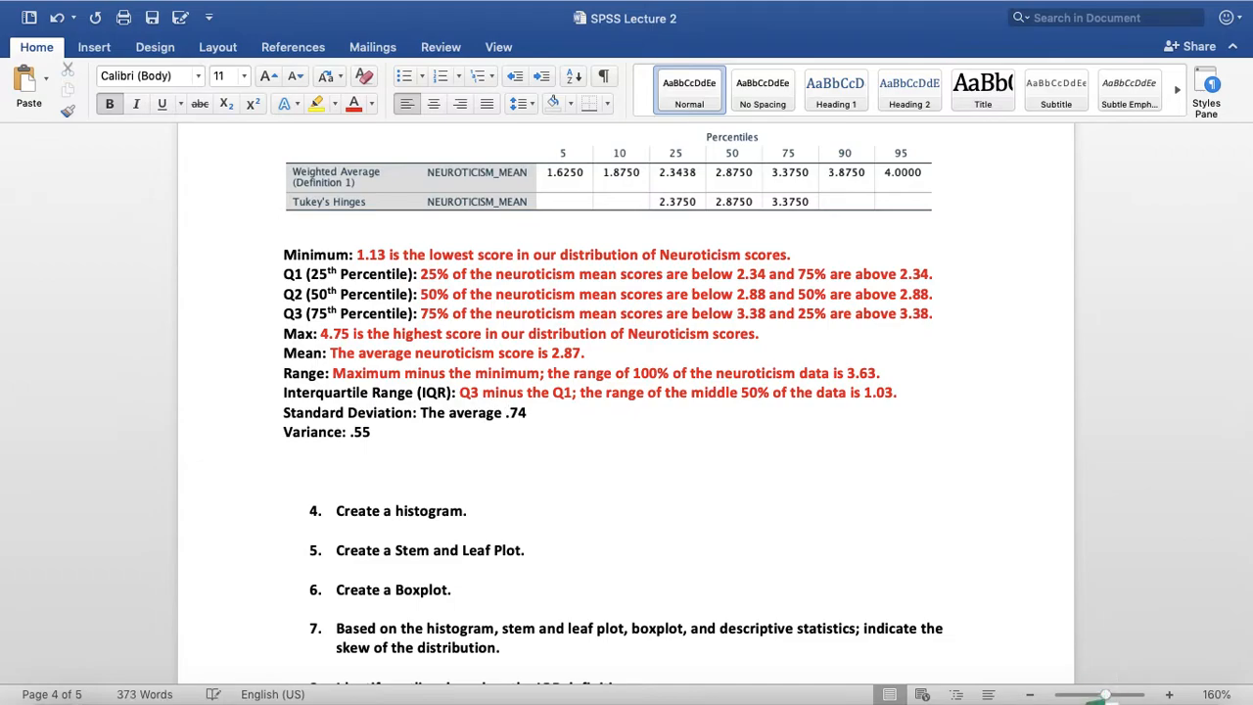
pyautogui.write('deviati')
pyautogui.write('on ')
pyautogui.write('of a sc')
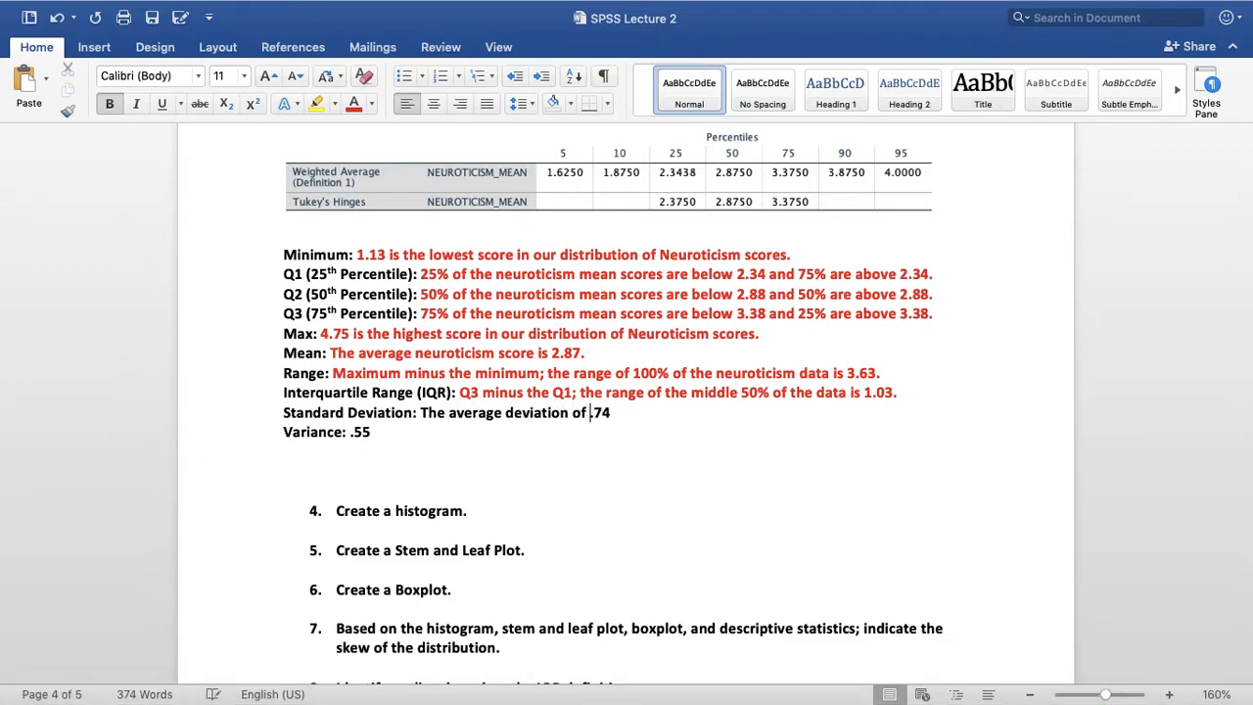
pyautogui.write('ore')
pyautogui.press('BackSpace')
pyautogui.press('BackSpace')
pyautogui.press('BackSpace')
pyautogui.press('BackSpace')
pyautogui.press('BackSpace')
pyautogui.press('BackSpace')
pyautogui.press('BackSpace')
pyautogui.press('BackSpace')
pyautogui.write('scores in the')
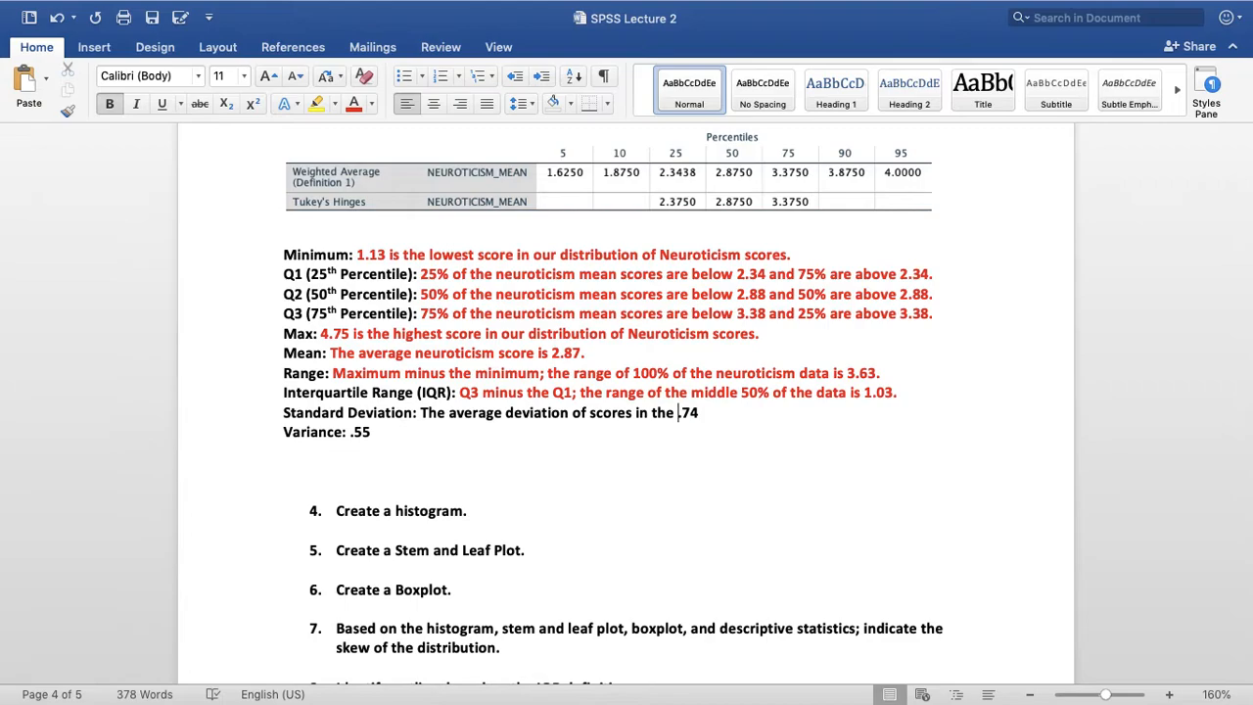
pyautogui.write('neuroticism')
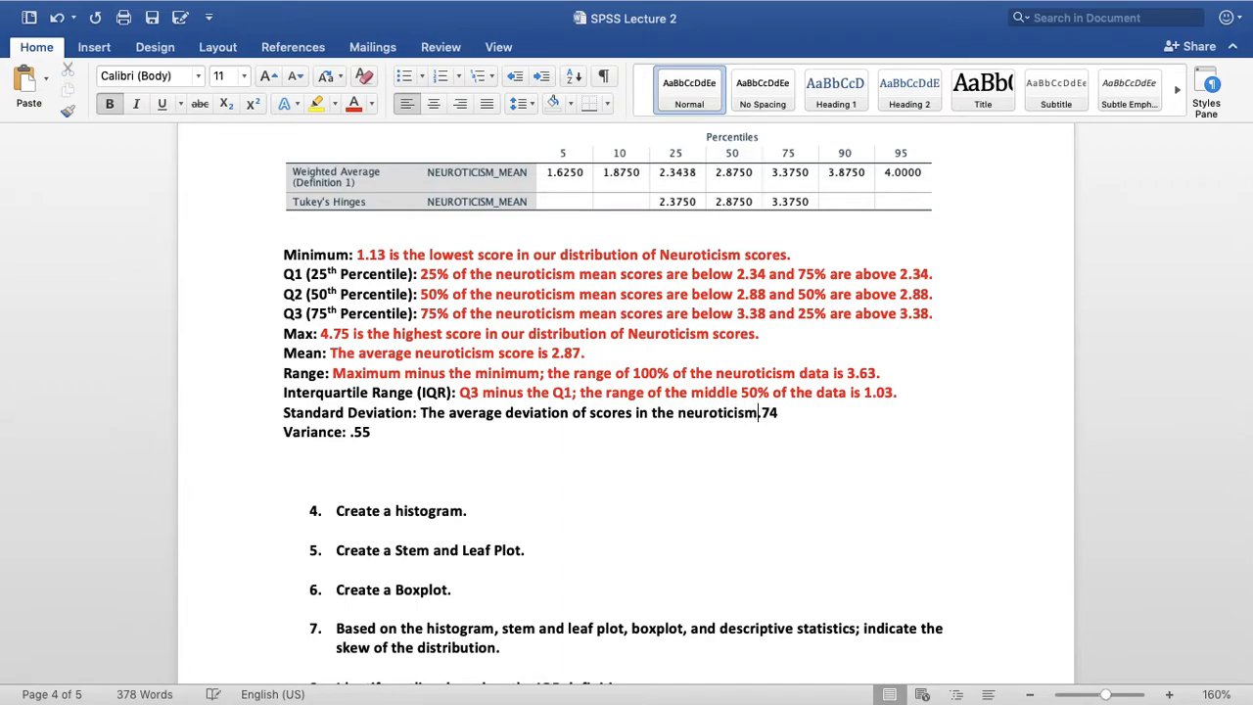
pyautogui.write(' distri')
pyautogui.write('bution of da')
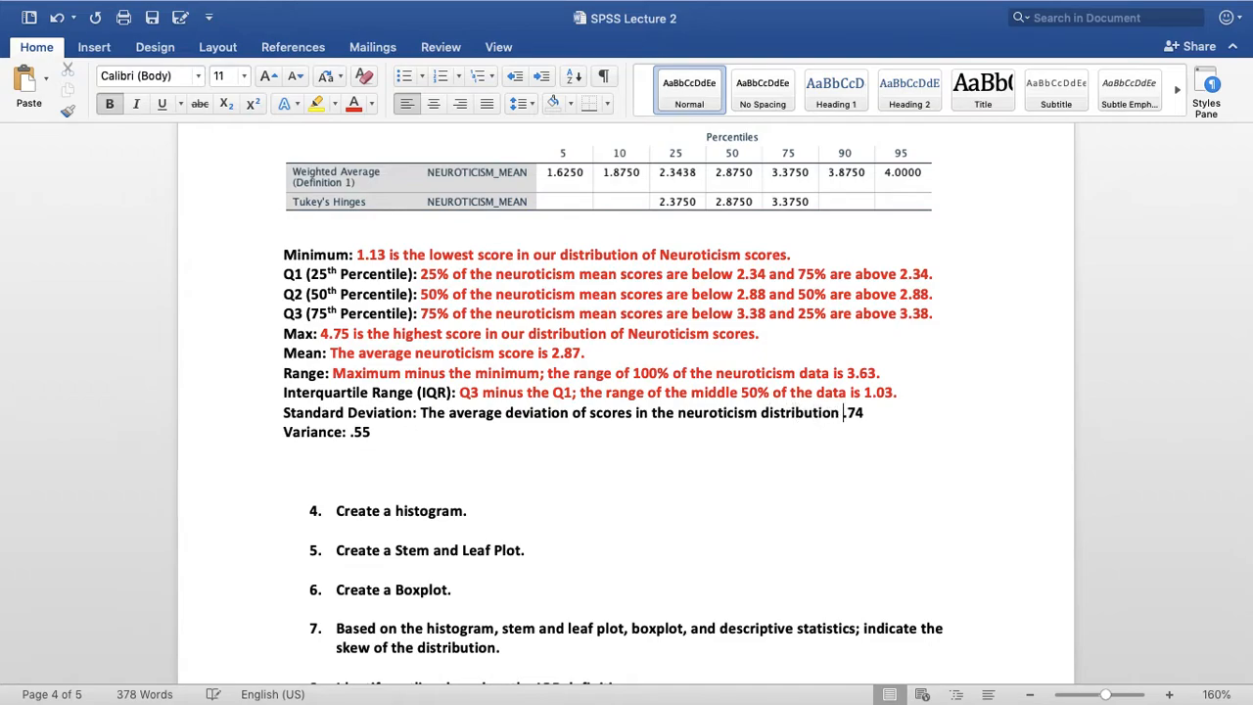
pyautogui.write('ta')
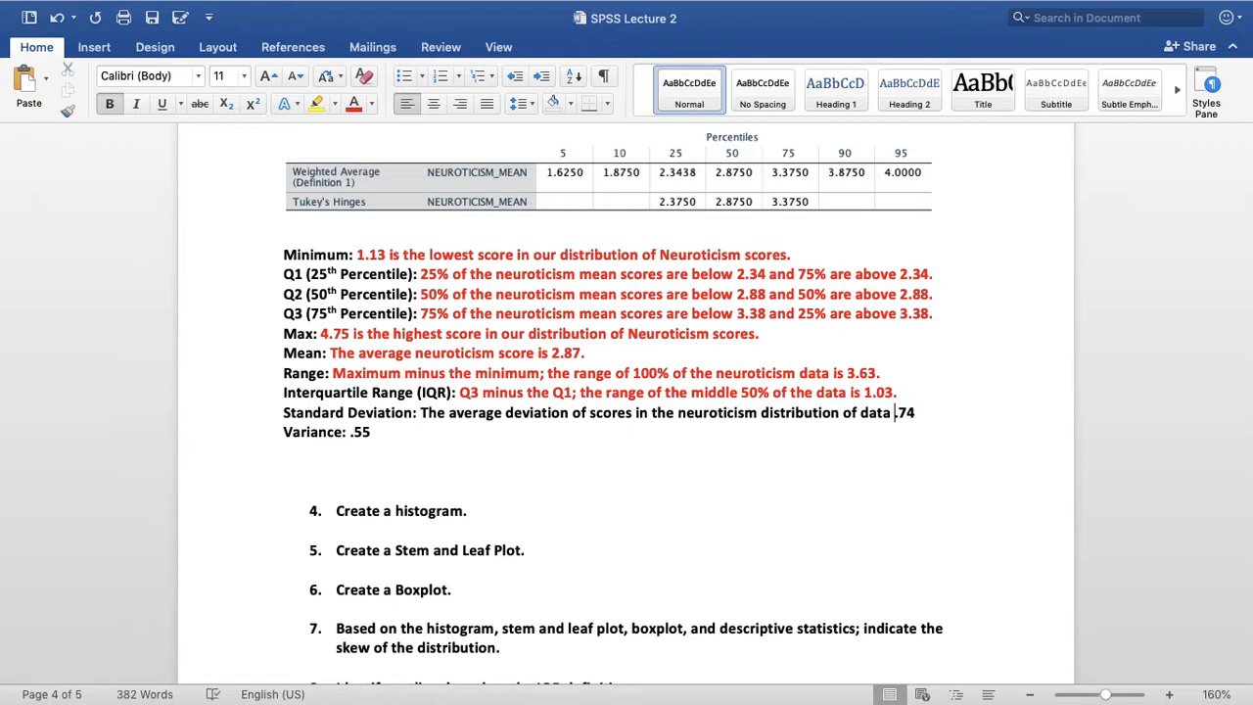
pyautogui.press('BackSpace')
pyautogui.press('BackSpace')
pyautogui.press('BackSpace')
pyautogui.press('BackSpace')
pyautogui.press('BackSpace')
pyautogui.press('BackSpace')
pyautogui.press('BackSpace')
pyautogui.press('BackSpace')
pyautogui.press('BackSpace')
pyautogui.press('BackSpace')
pyautogui.press('BackSpace')
pyautogui.press('BackSpace')
pyautogui.press('BackSpace')
pyautogui.press('BackSpace')
pyautogui.press('BackSpace')
pyautogui.press('BackSpace')
pyautogui.press('BackSpace')
pyautogui.press('BackSpace')
pyautogui.press('BackSpace')
pyautogui.press('BackSpace')
pyautogui.press('BackSpace')
pyautogui.press('BackSpace')
pyautogui.press('BackSpace')
pyautogui.press('BackSpace')
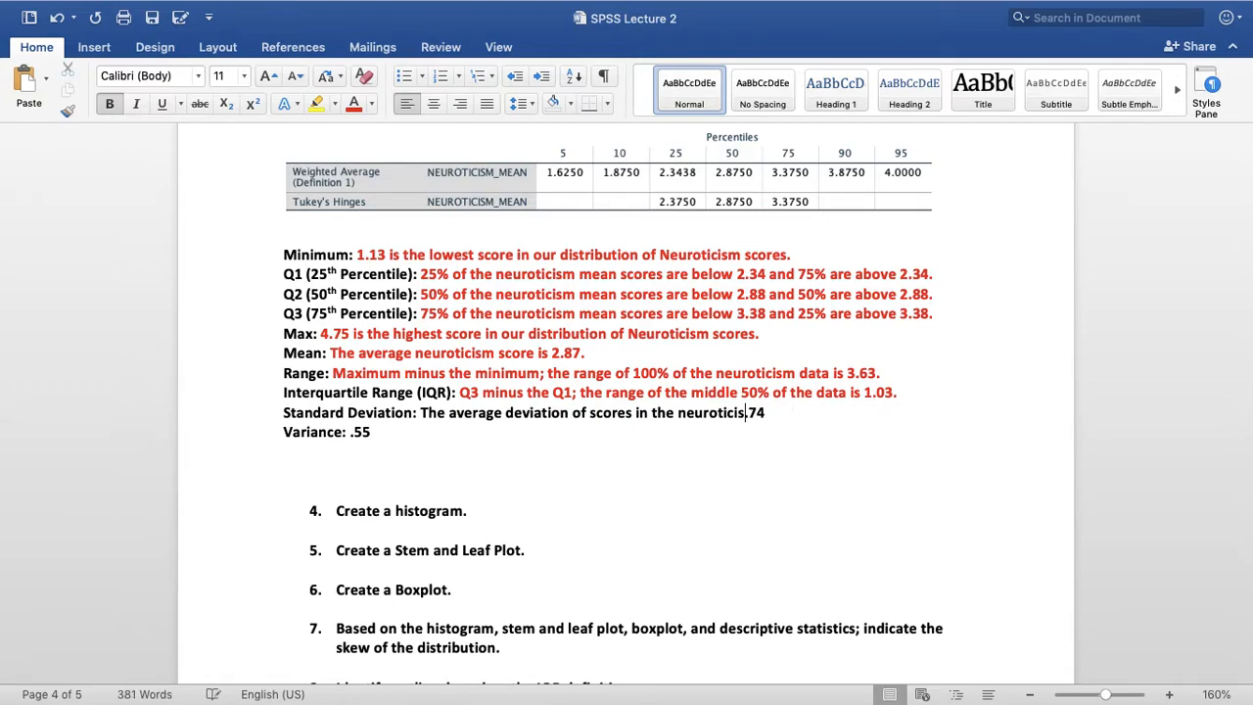
pyautogui.press('BackSpace')
pyautogui.press('BackSpace')
pyautogui.press('BackSpace')
pyautogui.press('BackSpace')
pyautogui.press('BackSpace')
pyautogui.press('BackSpace')
pyautogui.press('BackSpace')
pyautogui.press('BackSpace')
pyautogui.press('BackSpace')
pyautogui.press('BackSpace')
pyautogui.press('BackSpace')
pyautogui.press('BackSpace')
pyautogui.press('BackSpace')
pyautogui.press('BackSpace')
pyautogui.press('BackSpace')
pyautogui.press('BackSpace')
pyautogui.press('BackSpace')
# Finish the Standard Deviation sentence with "in the data from the mean is .74."
pyautogui.write('in the data from the mean')
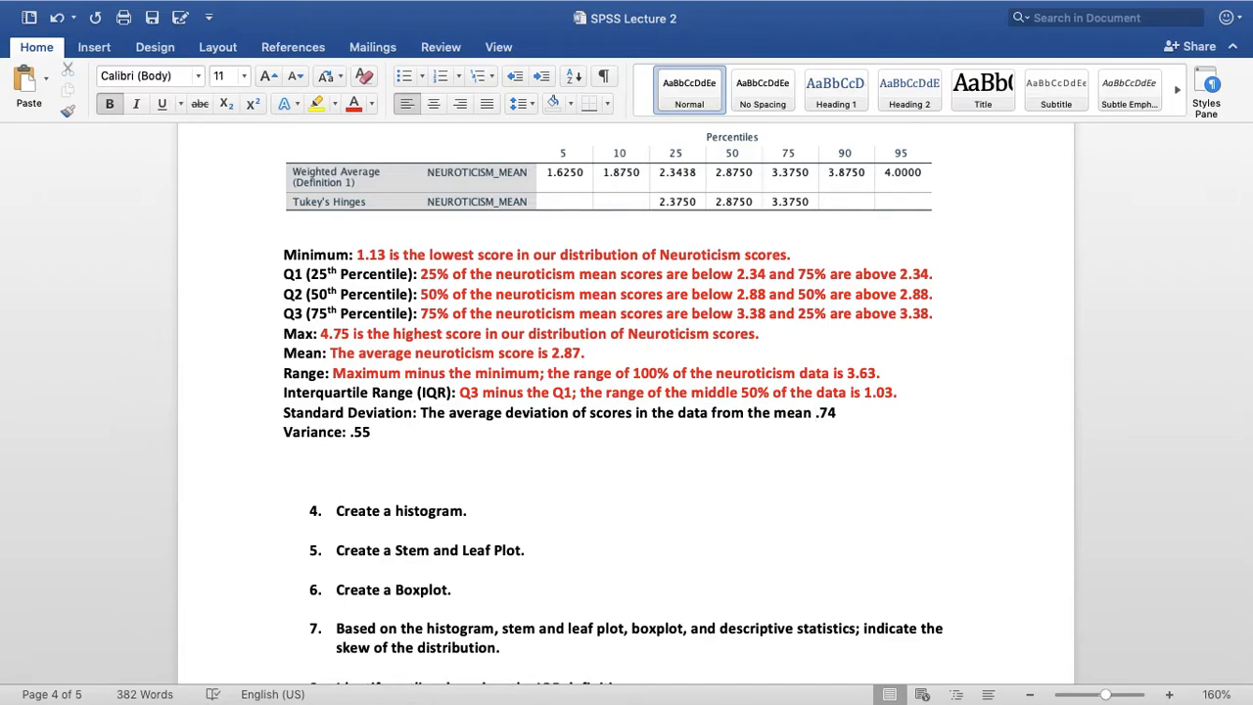
pyautogui.write('is')
pyautogui.click(862, 413)
# Remove "in the data" from the Standard Deviation sentence so it reads "The average deviation of scores from the mean is .74."
pyautogui.moveTo(865, 413); pyautogui.dragTo(677, 413)
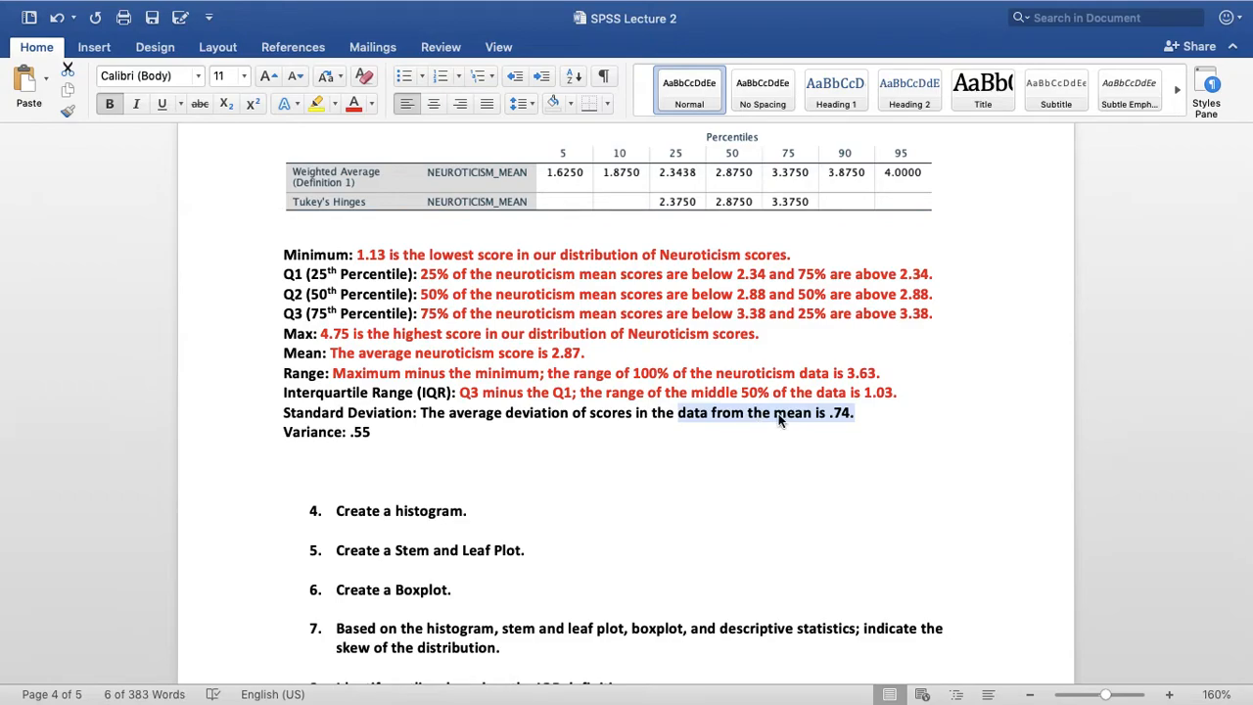
pyautogui.click(707, 417)
pyautogui.press('BackSpace')
pyautogui.press('BackSpace')
pyautogui.press('BackSpace')
pyautogui.press('BackSpace')
pyautogui.press('BackSpace')
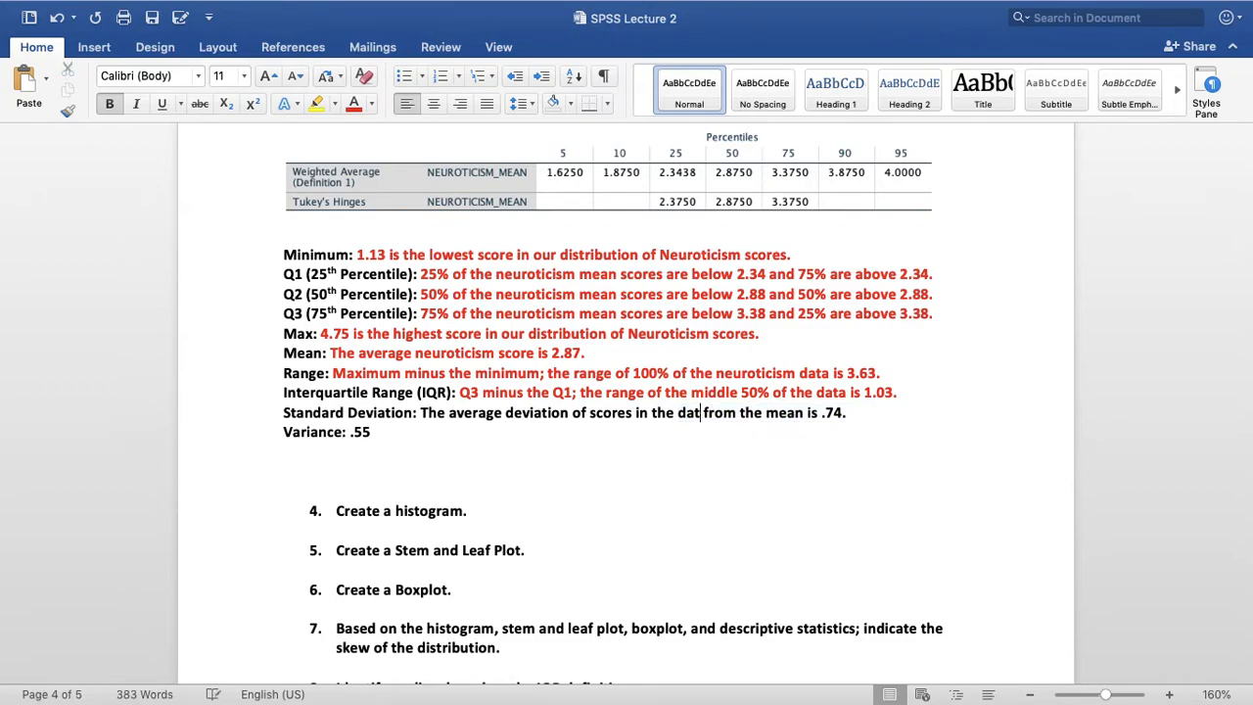
pyautogui.press('BackSpace')
pyautogui.press('BackSpace')
pyautogui.press('BackSpace')
pyautogui.press('BackSpace')
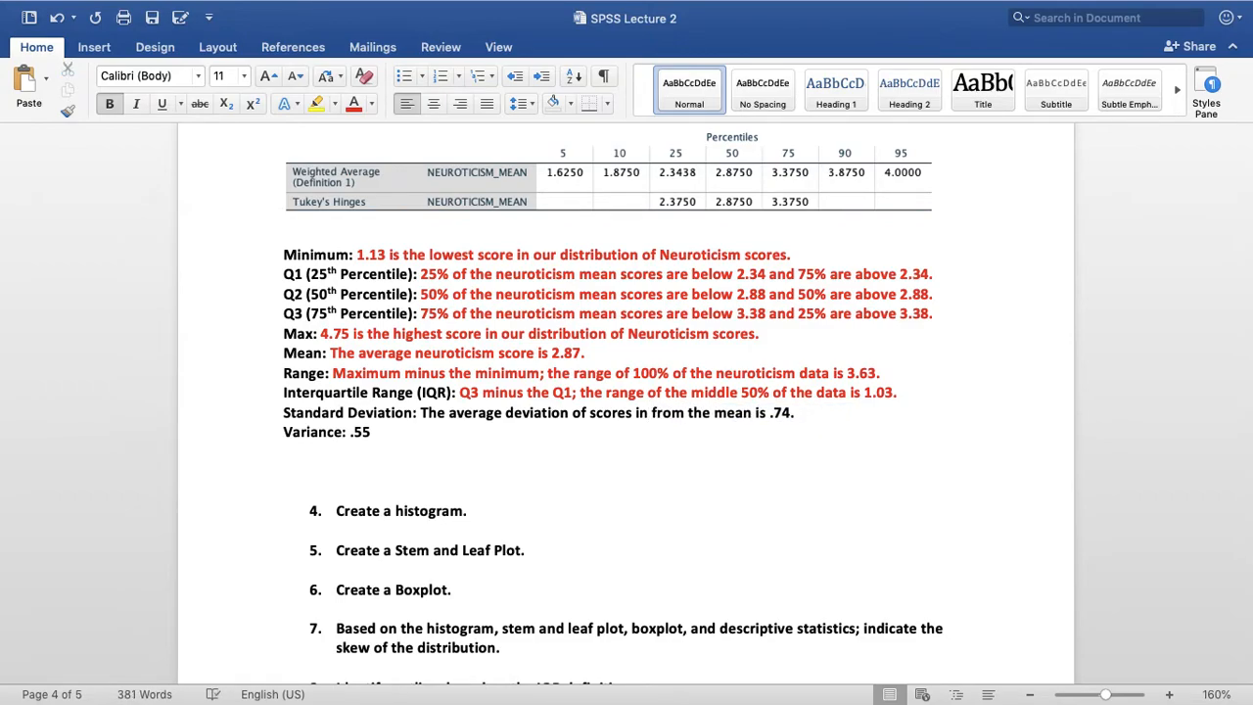
pyautogui.press('BackSpace')
pyautogui.press('BackSpace')
pyautogui.press('BackSpace')
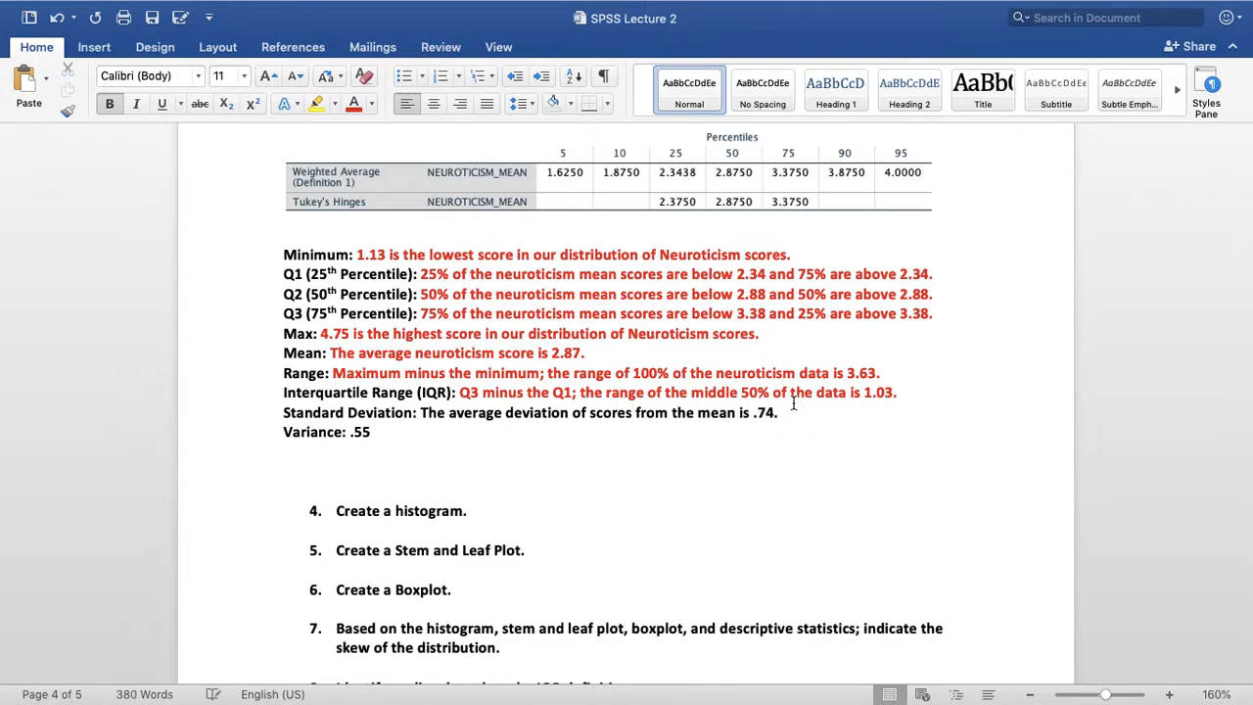
# Colour the whole Standard Deviation answer red
pyautogui.click(790, 419)
pyautogui.moveTo(796, 414); pyautogui.dragTo(420, 416)
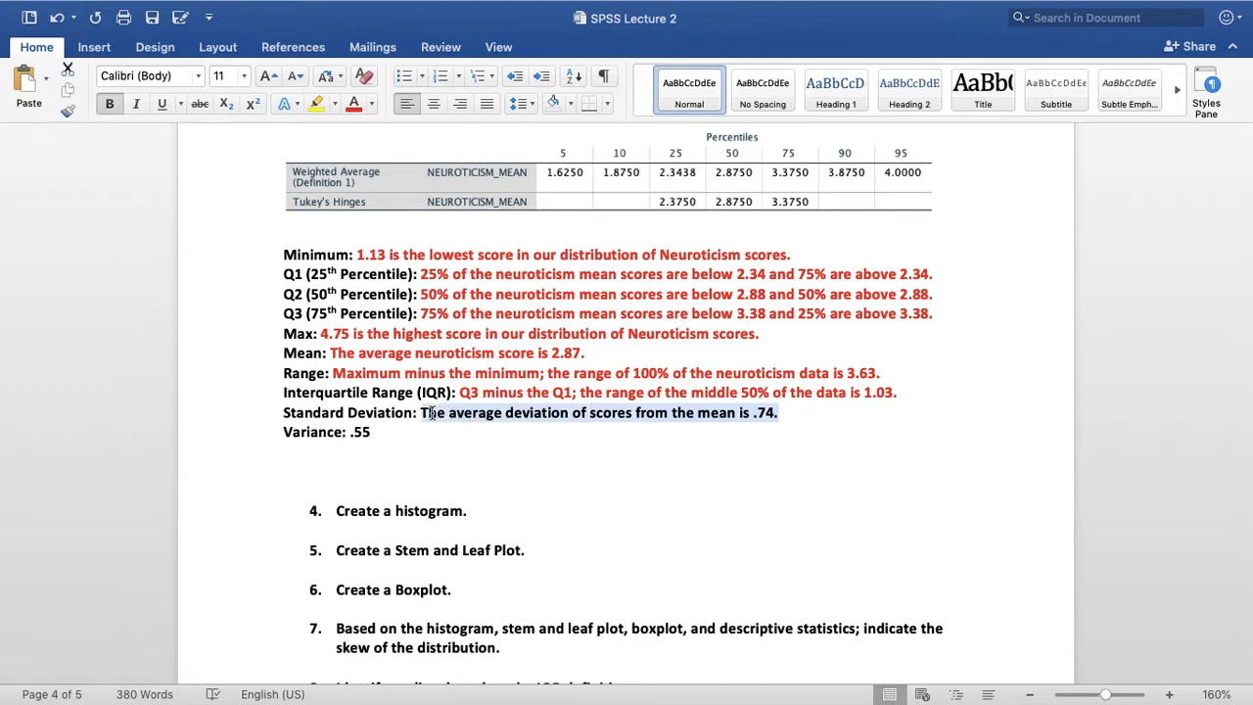
pyautogui.click(353, 104)
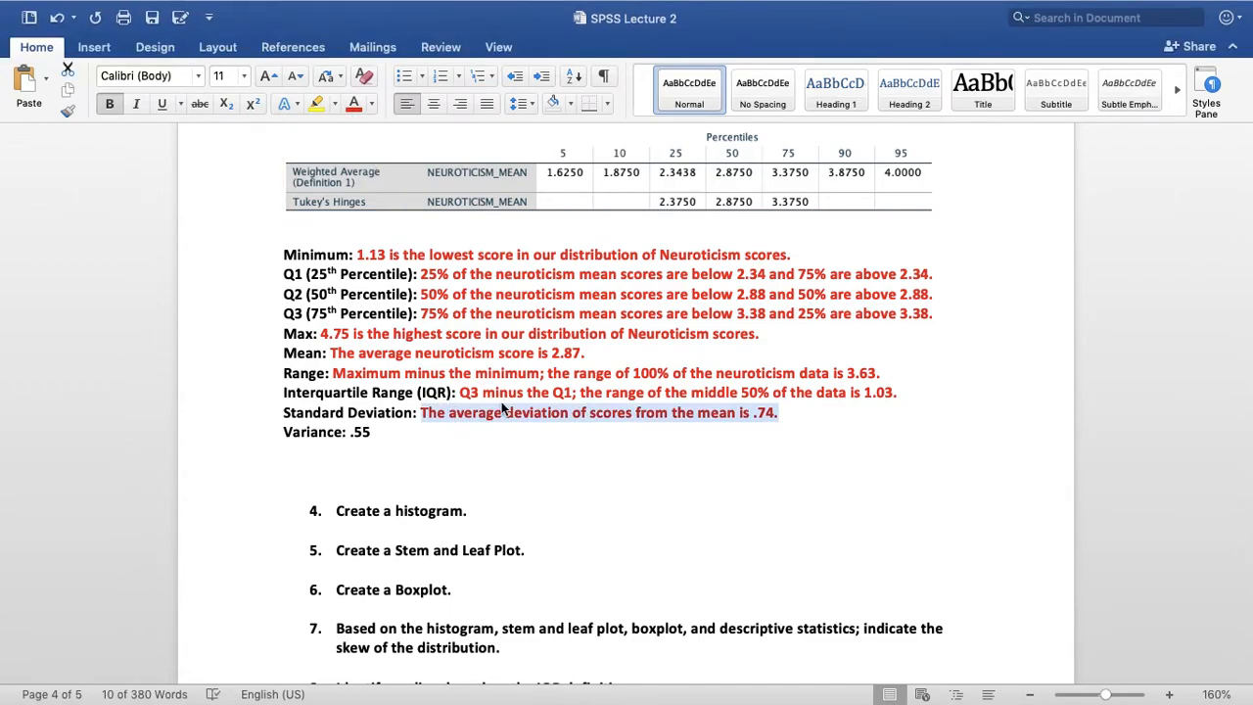
# Reword the Variance answer as "The standard deviation squared is .55." and colour it red
pyautogui.click(447, 434)
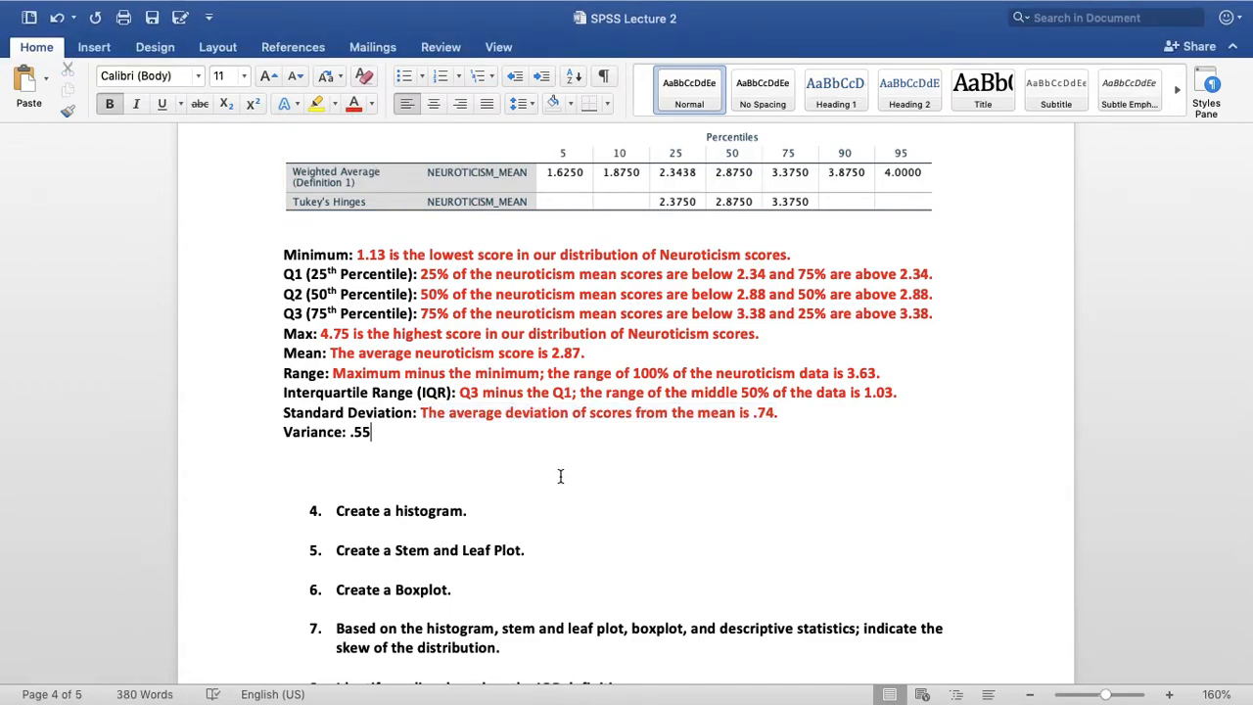
pyautogui.press('Left')
pyautogui.press('Left')
pyautogui.write('The standa')
pyautogui.write('rd deviati')
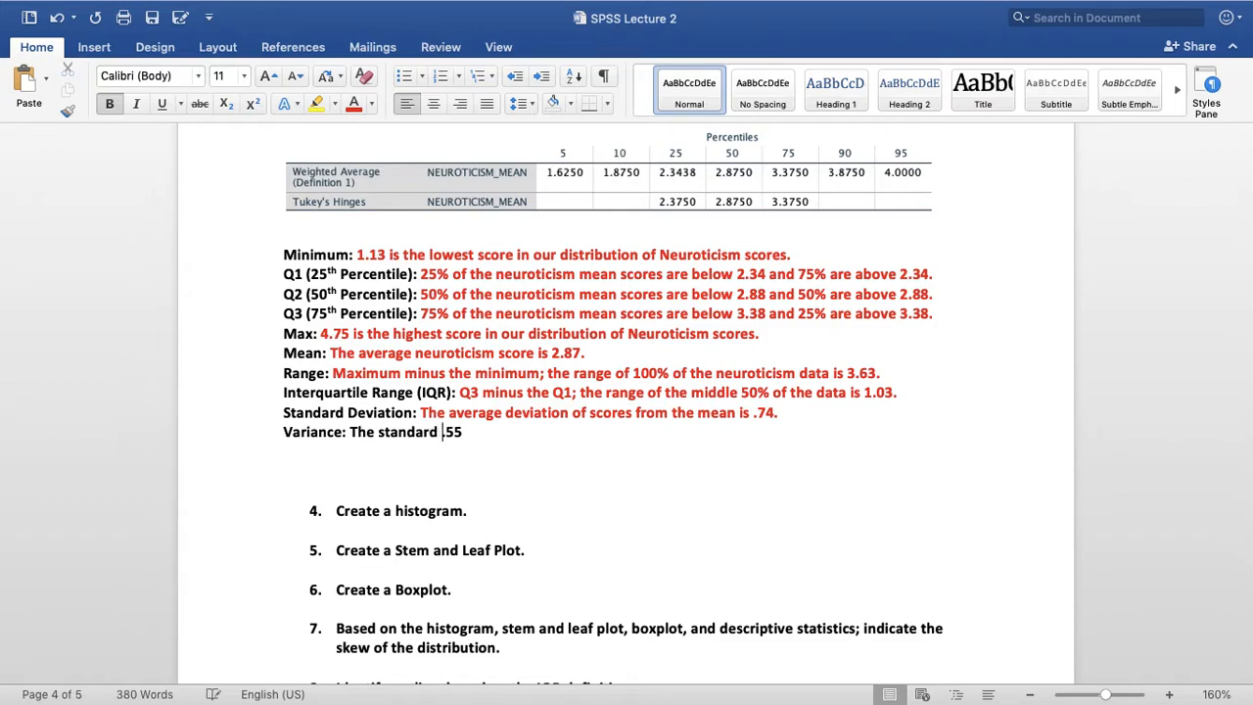
pyautogui.write('on squared')
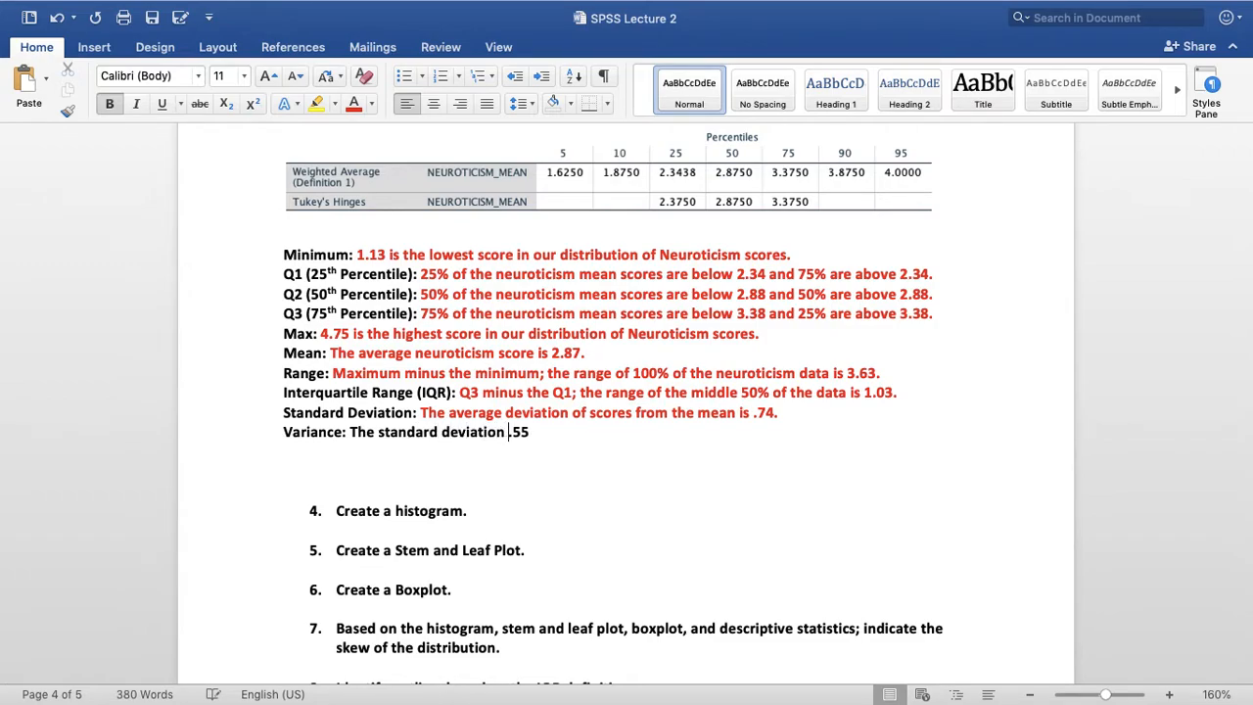
pyautogui.write(' is')
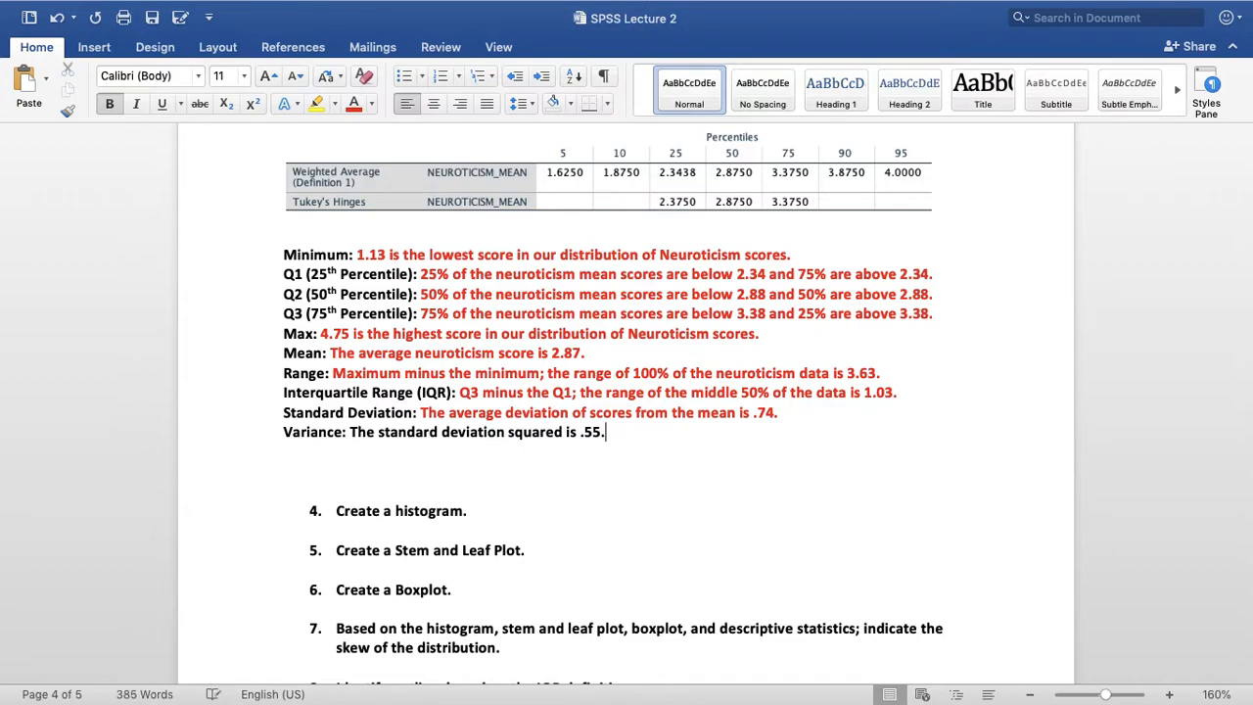
pyautogui.moveTo(623, 431); pyautogui.dragTo(349, 432)
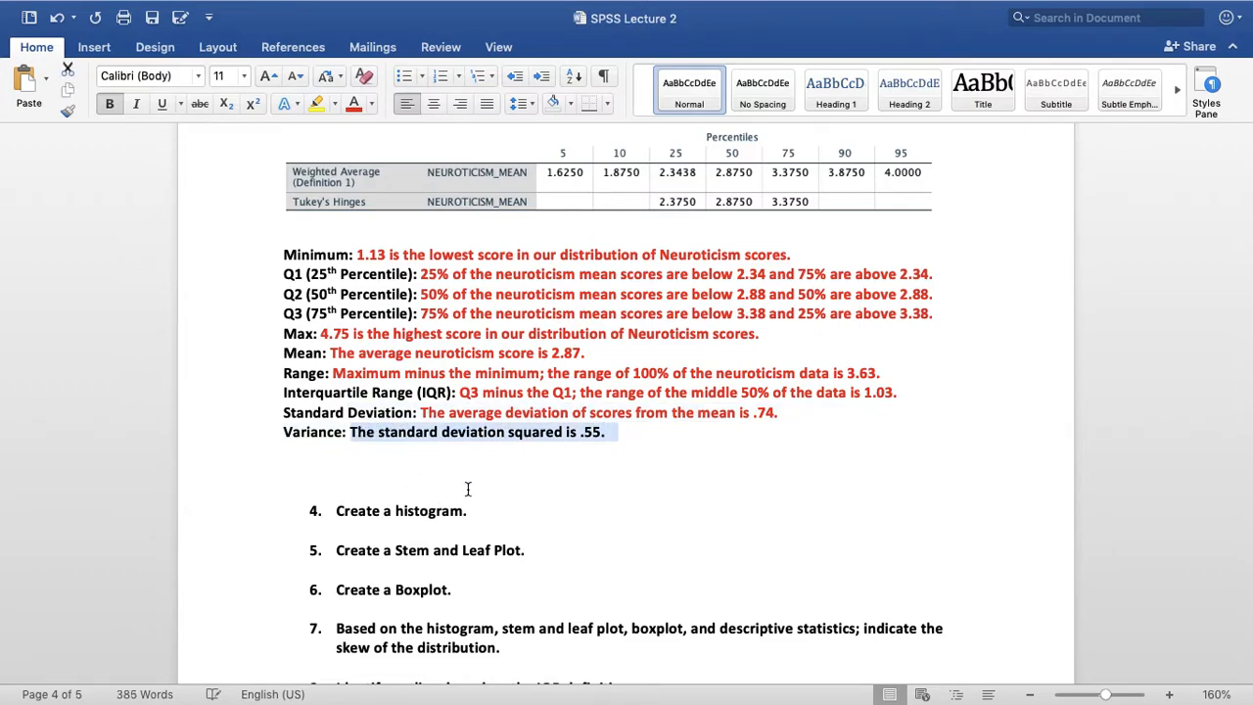
pyautogui.click(355, 104)
# Delete the extra blank lines between the Variance answer and question 4
pyautogui.scroll(-3, 581, 372)
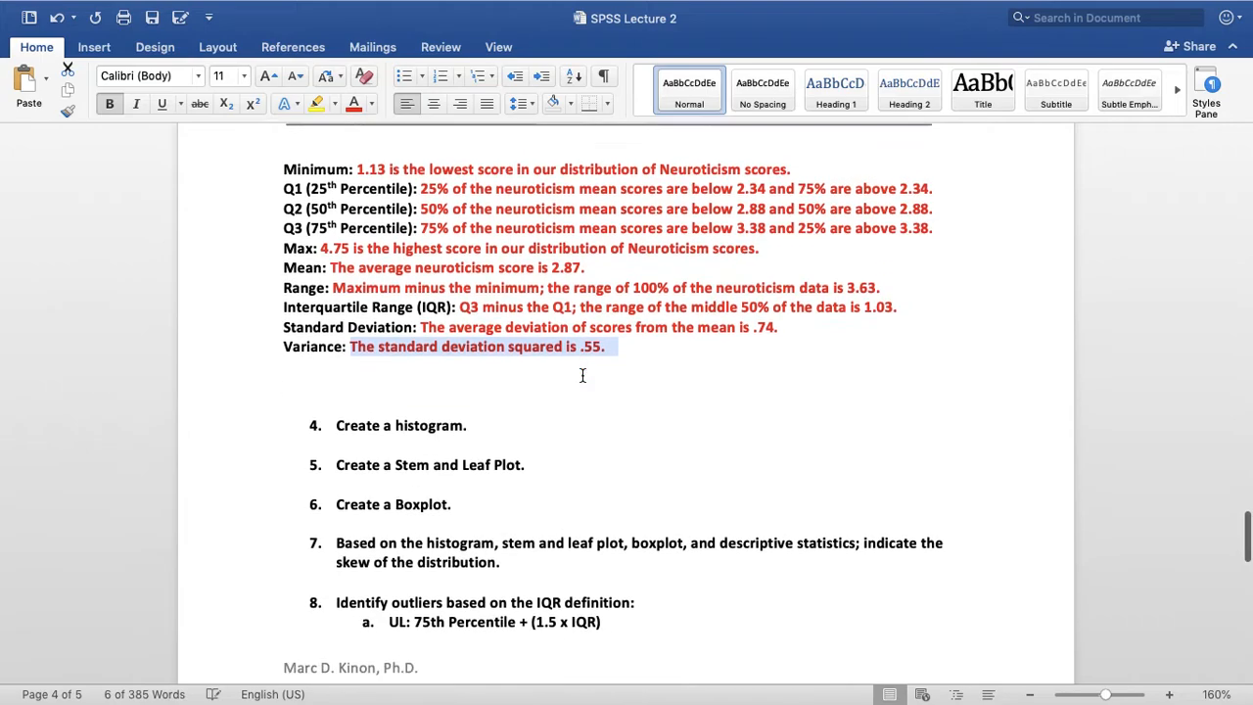
pyautogui.click(432, 370)
pyautogui.press('BackSpace')
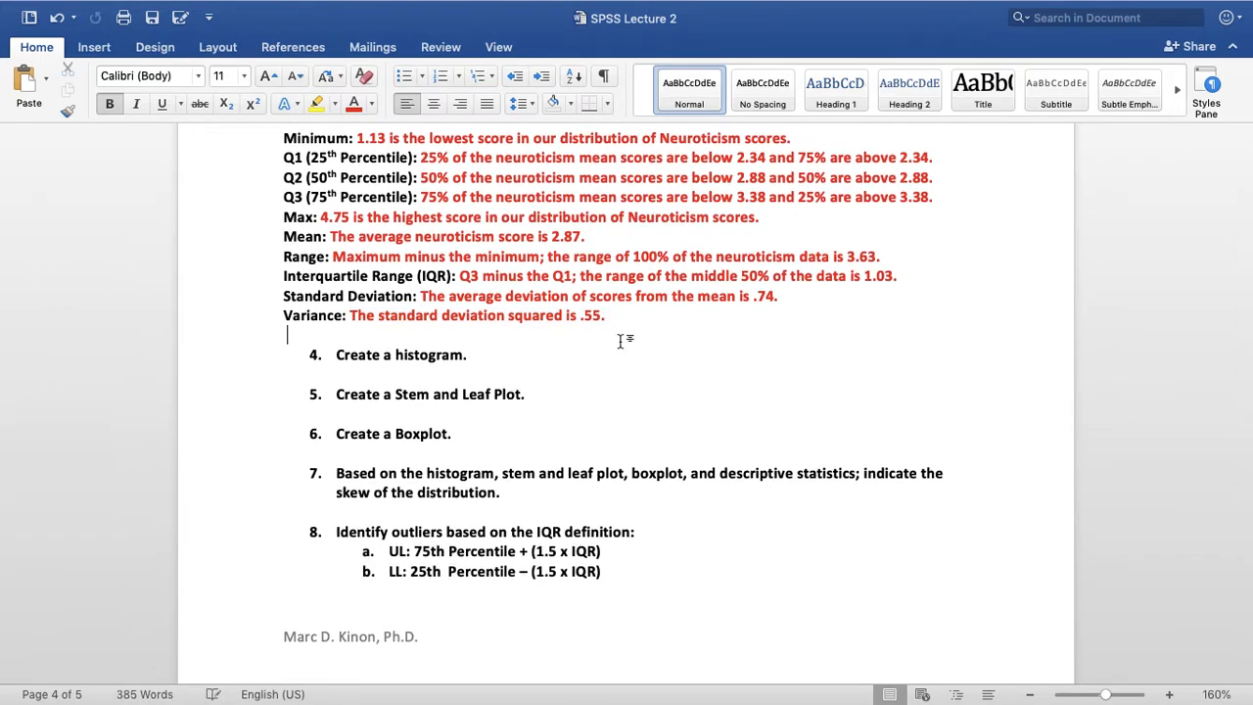
pyautogui.scroll(5, 620, 341)
pyautogui.scroll(-3, 718, 366)
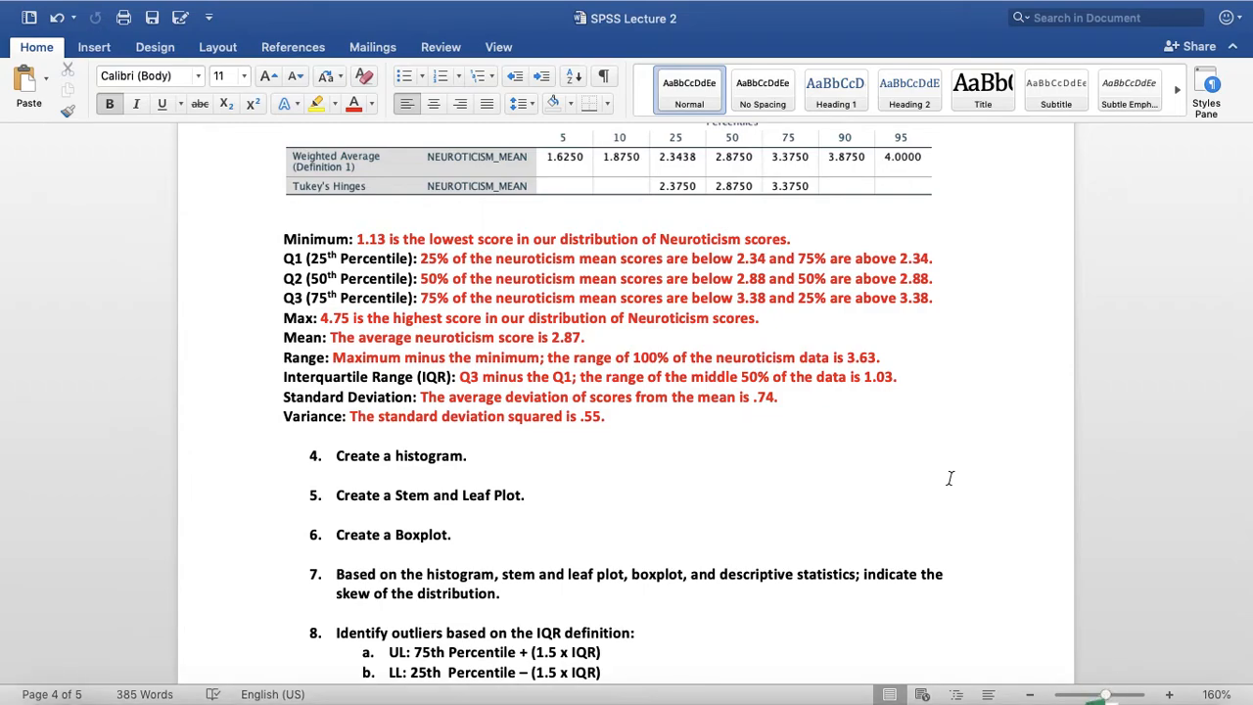
pyautogui.scroll(-2, 950, 478)
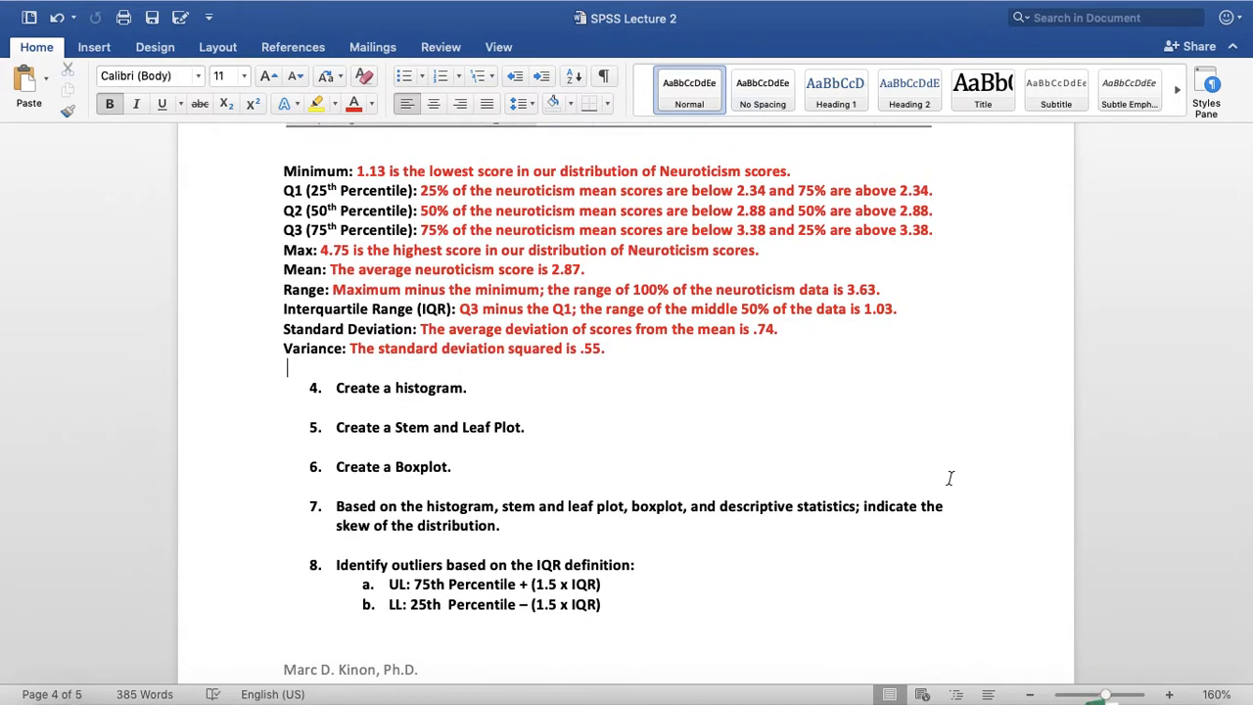
pyautogui.scroll(-2, 949, 478)
pyautogui.scroll(-1, 950, 478)
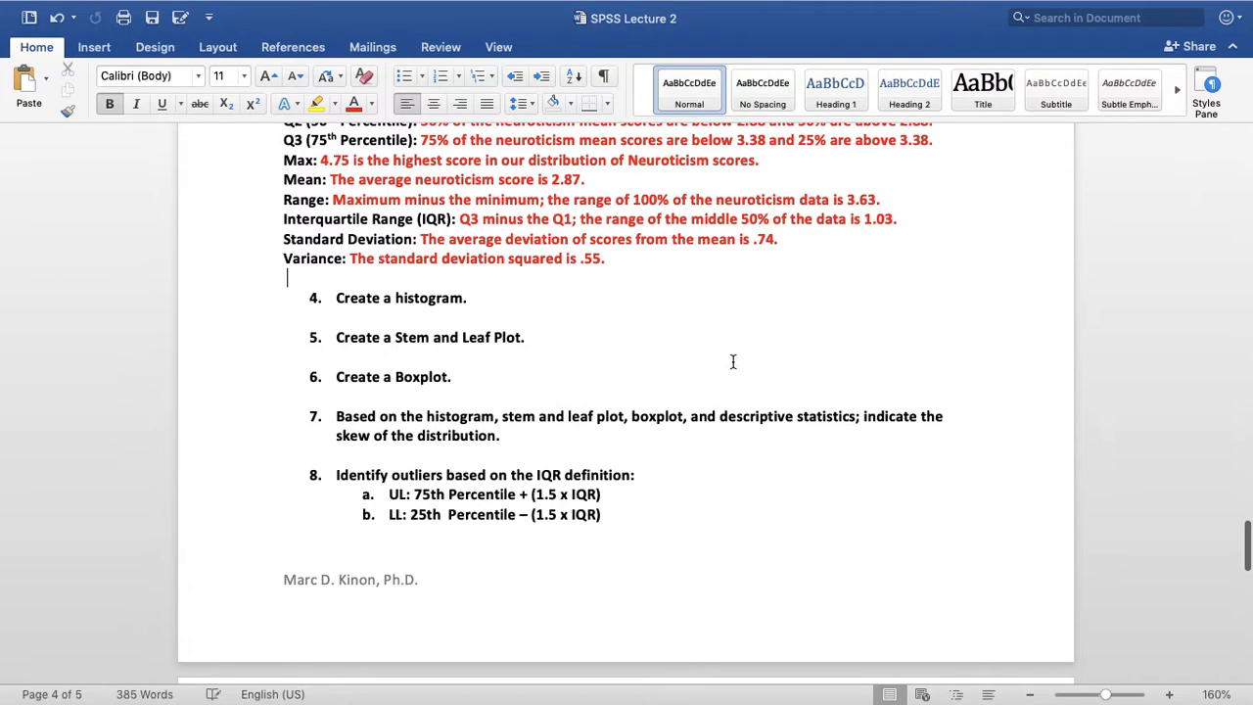
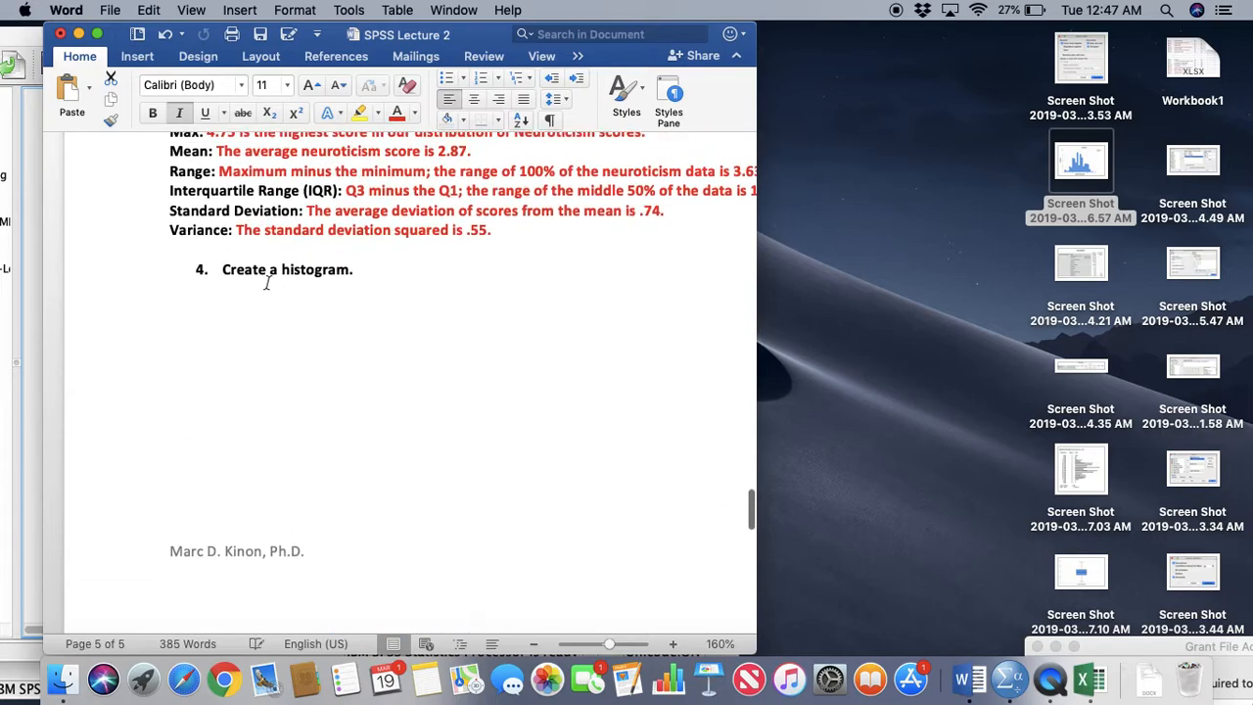
# Insert blank lines above question 4 so "Create a histogram." moves onto the same page as its chart
pyautogui.click(240, 250)
pyautogui.press('Return')
pyautogui.press('Return')
pyautogui.press('Return')
pyautogui.press('Return')
pyautogui.press('Return')
pyautogui.press('Return')
pyautogui.press('Return')
pyautogui.press('Return')
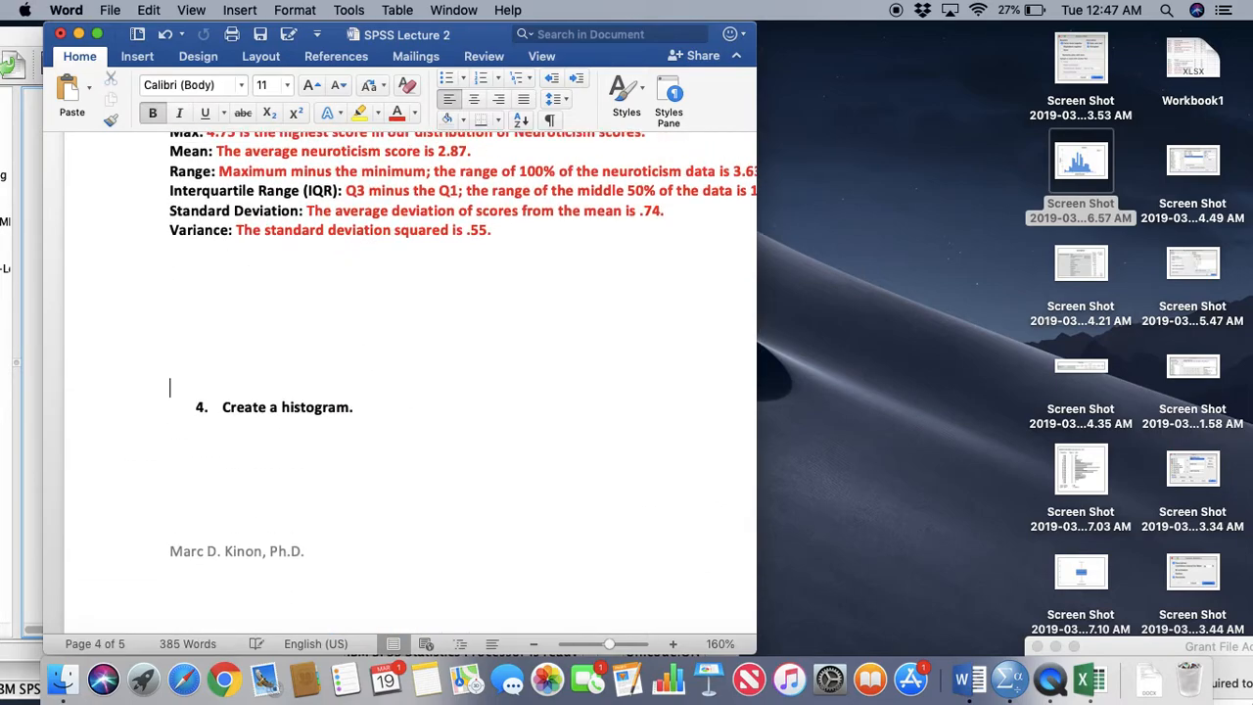
pyautogui.scroll(-8, 375, 323)
pyautogui.scroll(-5, 358, 291)
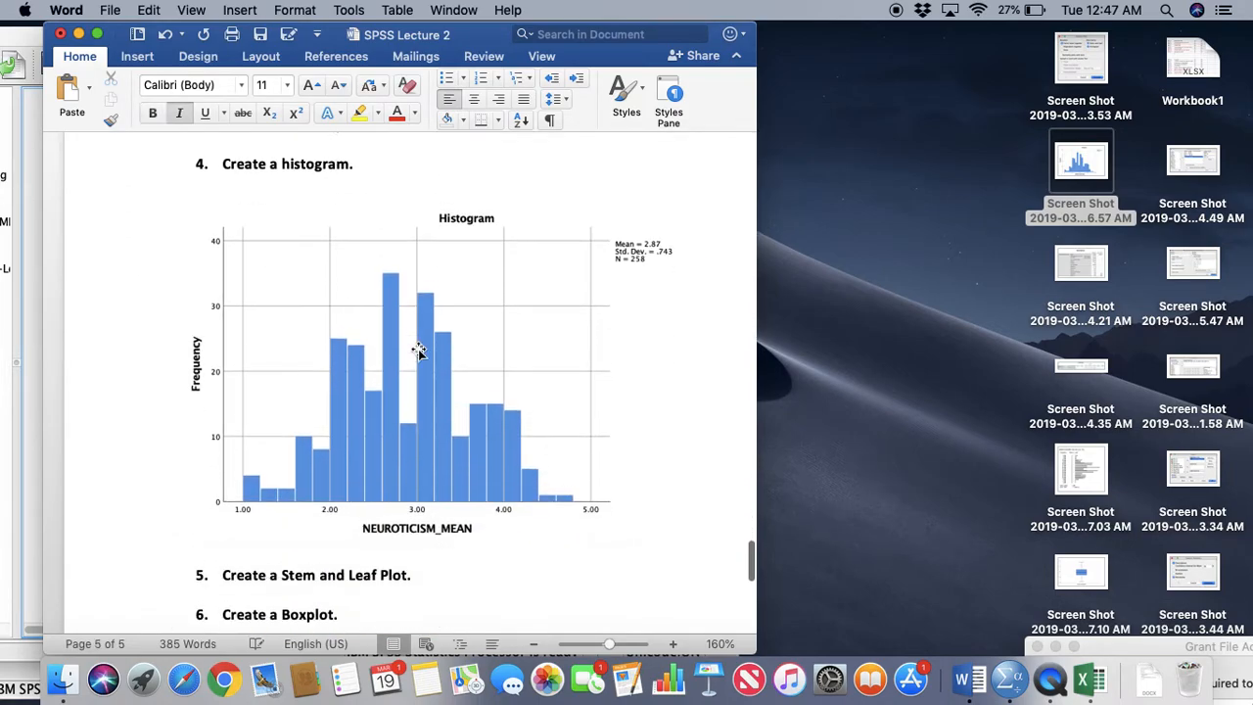
# Copy the stem and leaf plot screenshot (7.03 AM) from the desktop and paste it under question 5
pyautogui.scroll(-1, 526, 413)
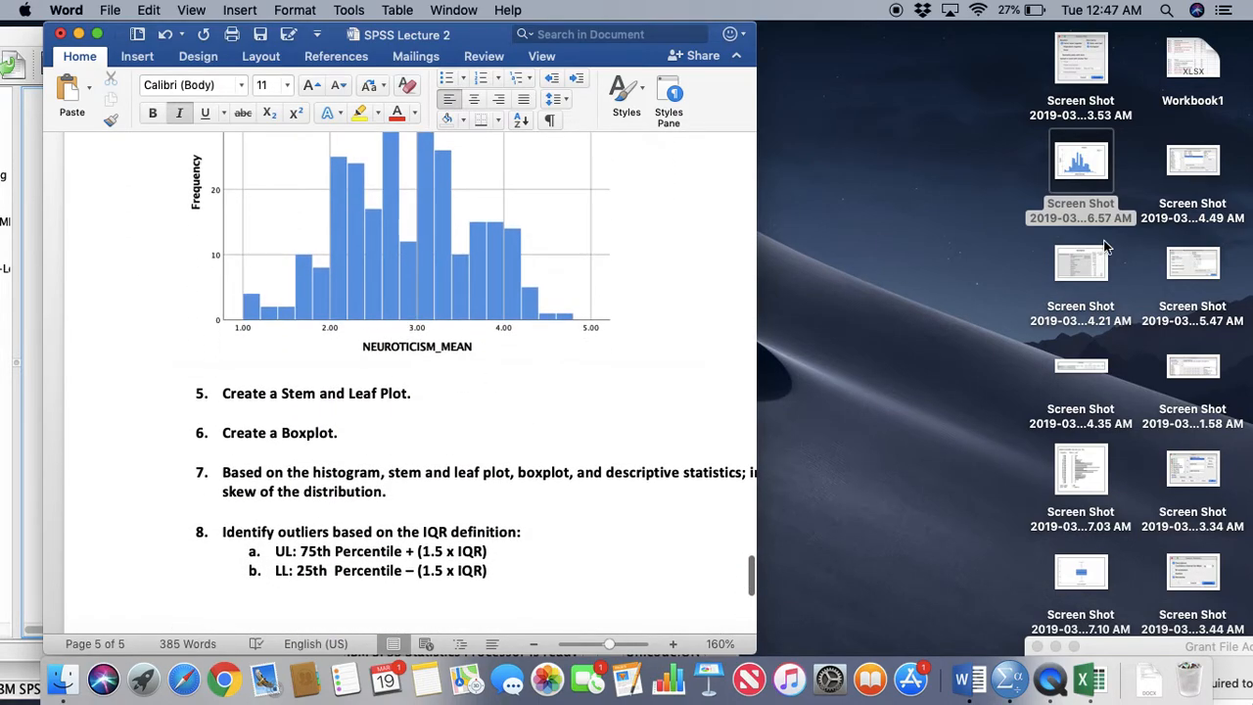
pyautogui.click(1085, 266)
pyautogui.click(965, 298)
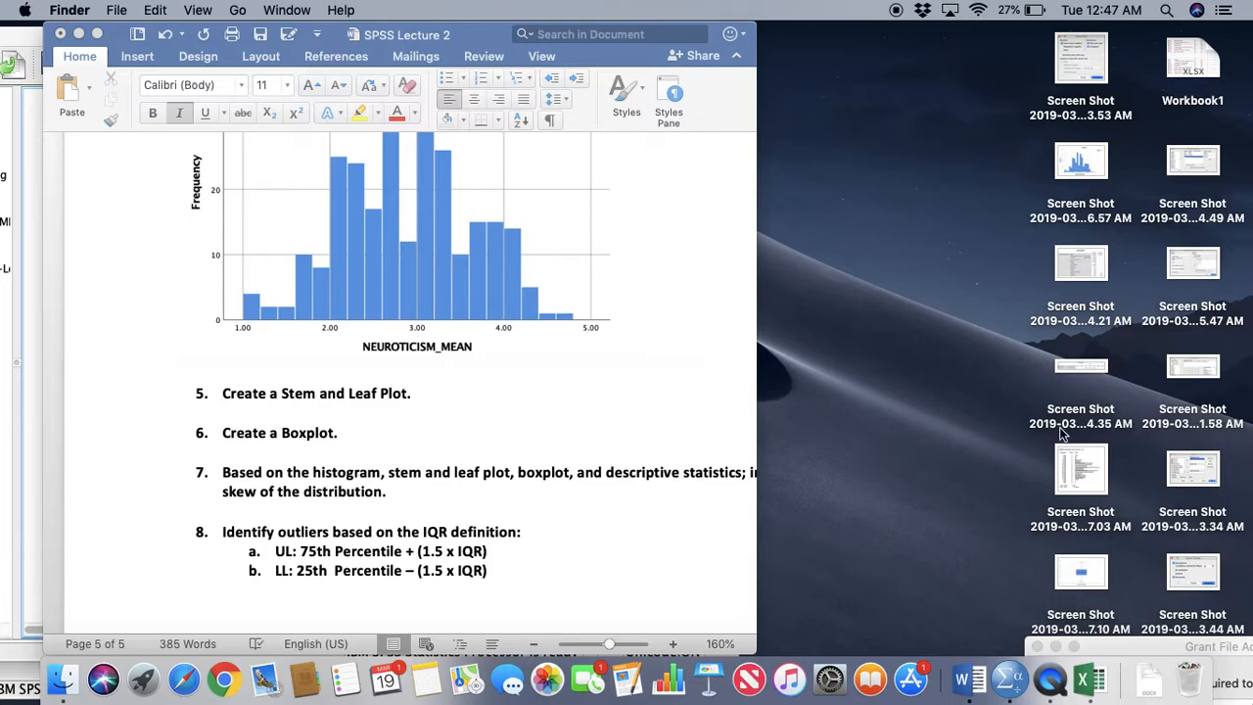
pyautogui.click(1081, 467)
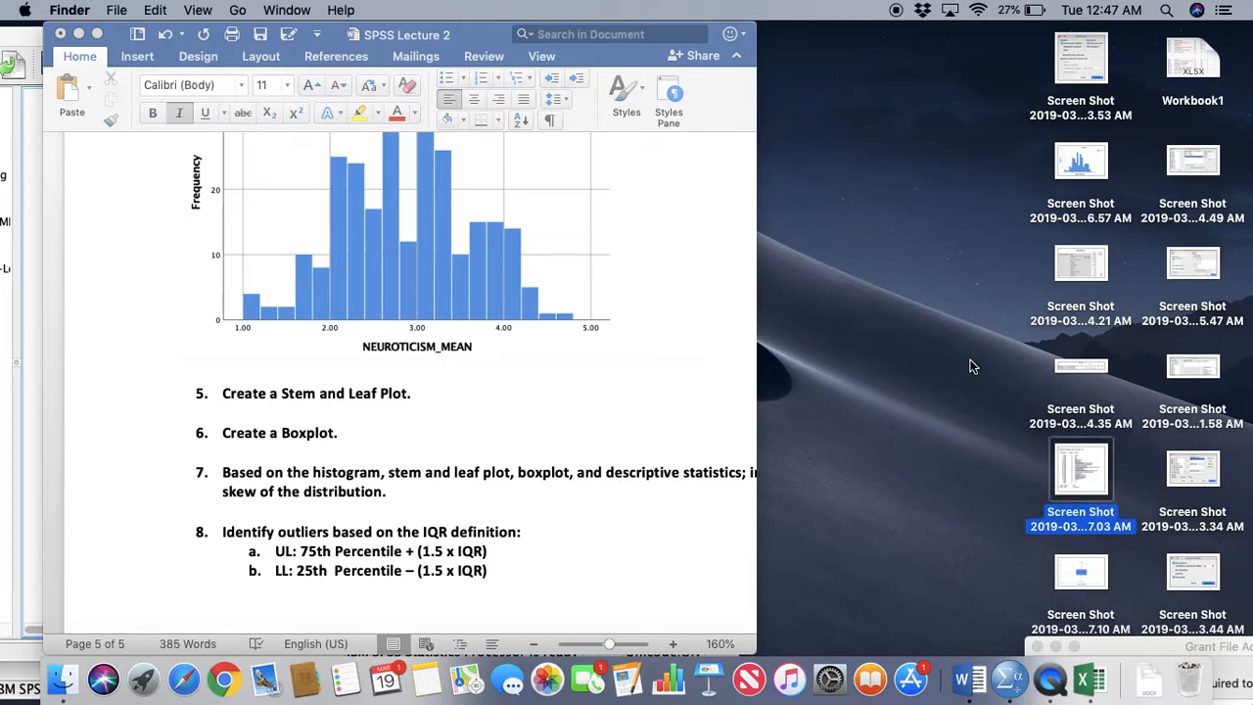
pyautogui.click(562, 398)
pyautogui.click(510, 418)
pyautogui.press('Return')
pyautogui.press('Return')
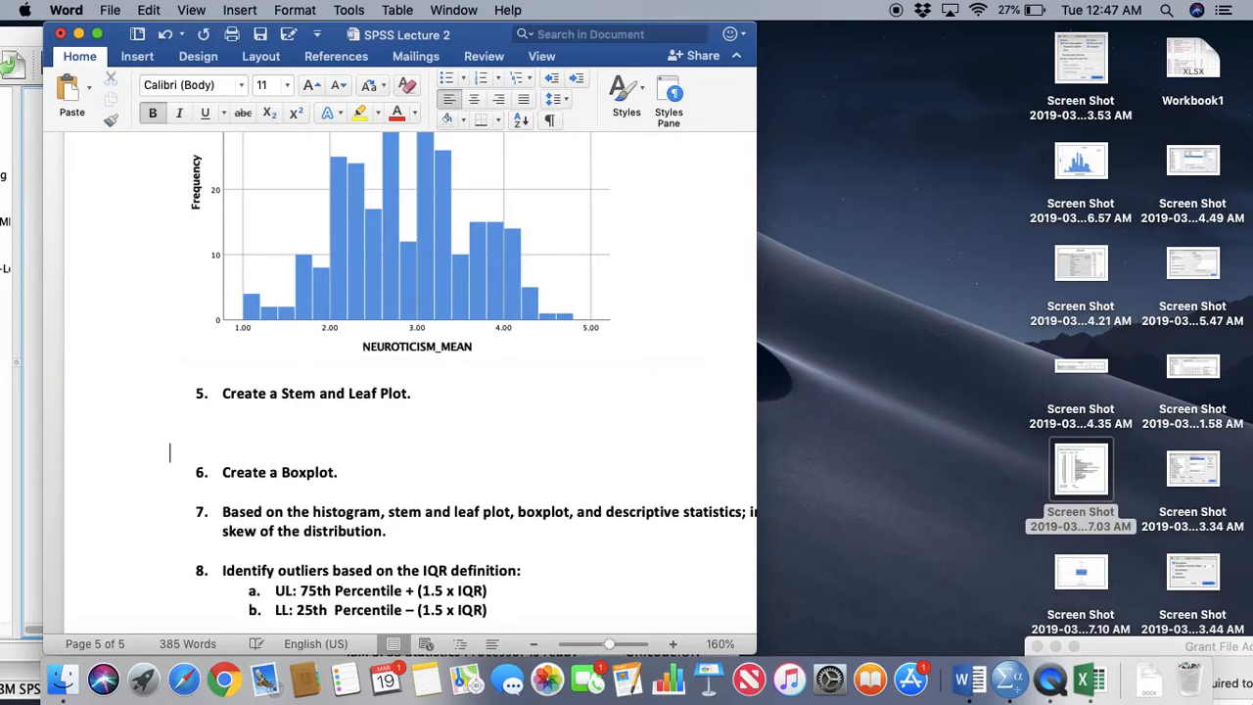
pyautogui.press('super+v')
# Scale down the pasted stem and leaf plot picture so it fits under question 5 on the same page
pyautogui.click(414, 335)
pyautogui.scroll(5, 414, 441)
pyautogui.moveTo(169, 337); pyautogui.dragTo(495, 509)
pyautogui.scroll(-5, 504, 553)
pyautogui.scroll(-4, 500, 545)
# Add blank lines after the stem and leaf plot to move question 6 onto a new page and save the document
pyautogui.click(645, 279)
pyautogui.press('Return')
pyautogui.press('Return')
pyautogui.scroll(-6, 649, 366)
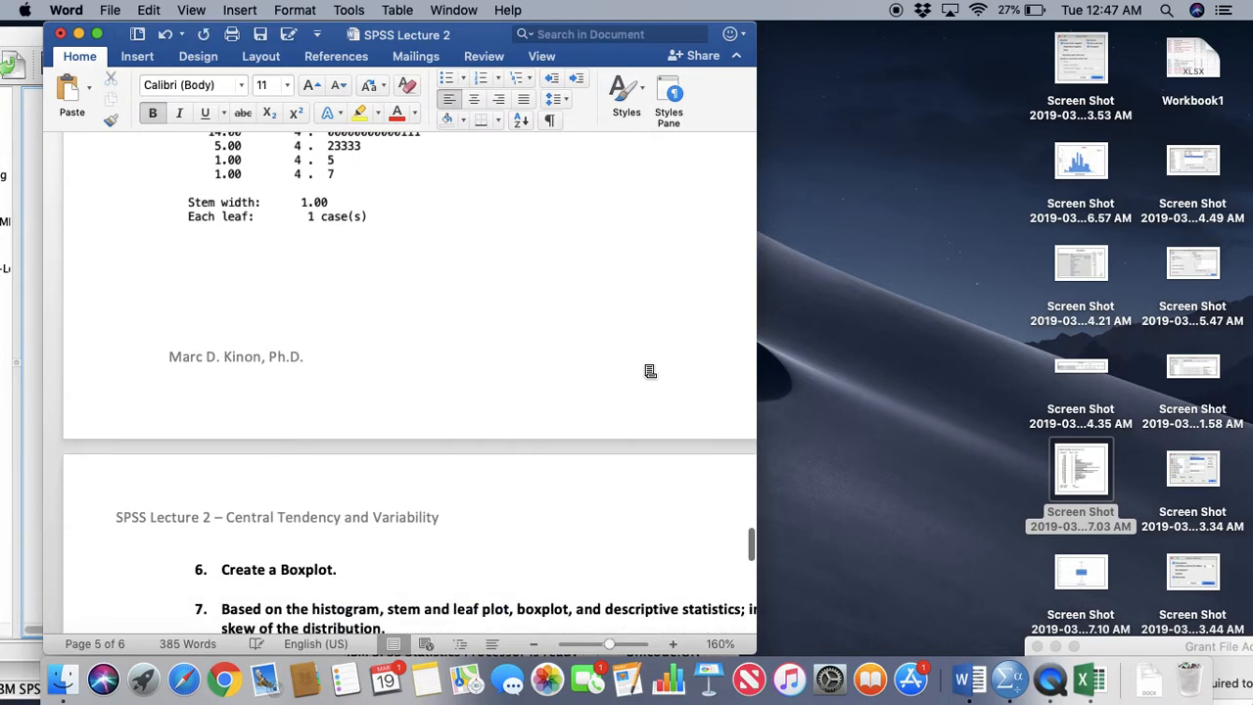
pyautogui.press('super+s')
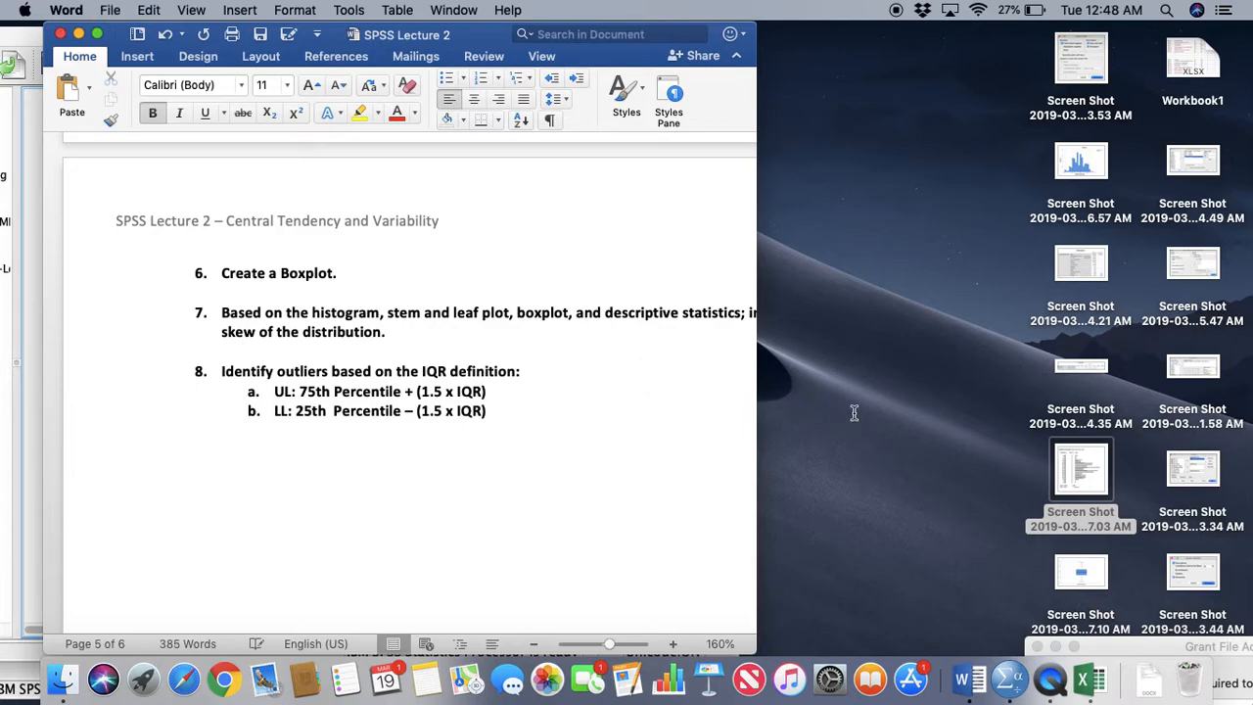
# Copy the boxplot screenshot (7.10 AM) from the desktop and paste it on a new line under question 6
pyautogui.click(948, 488)
pyautogui.click(1099, 574)
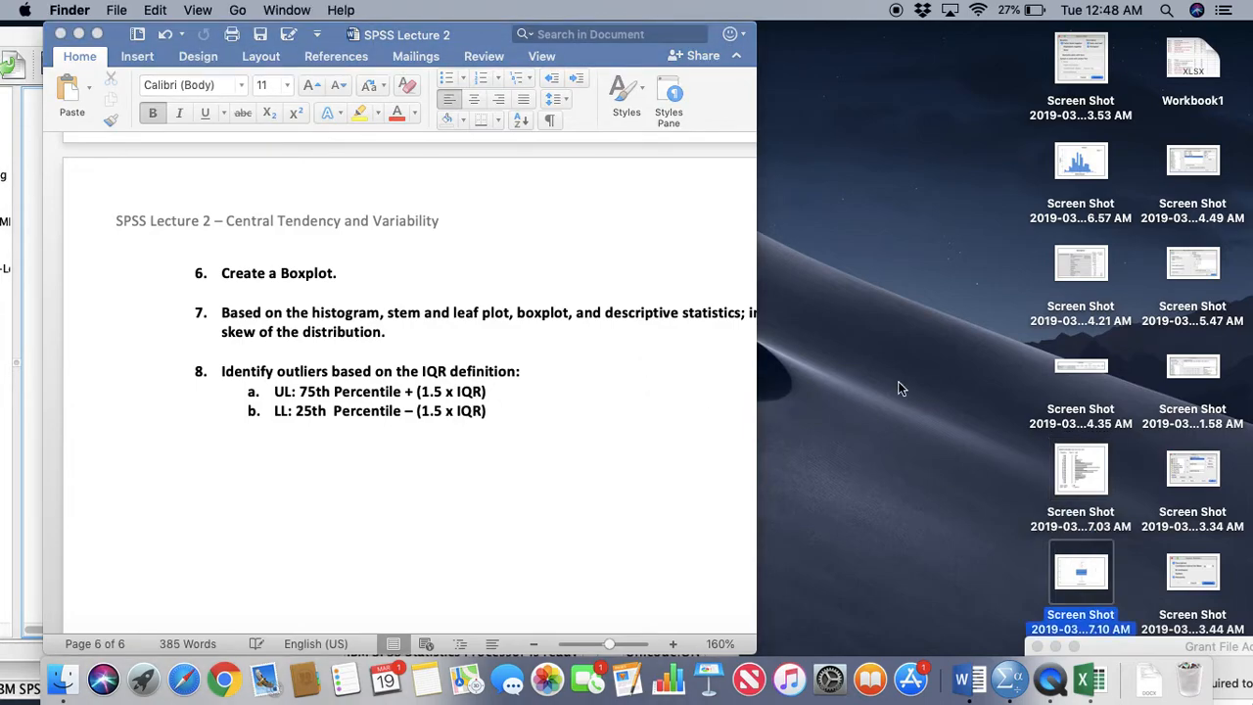
pyautogui.click(389, 311)
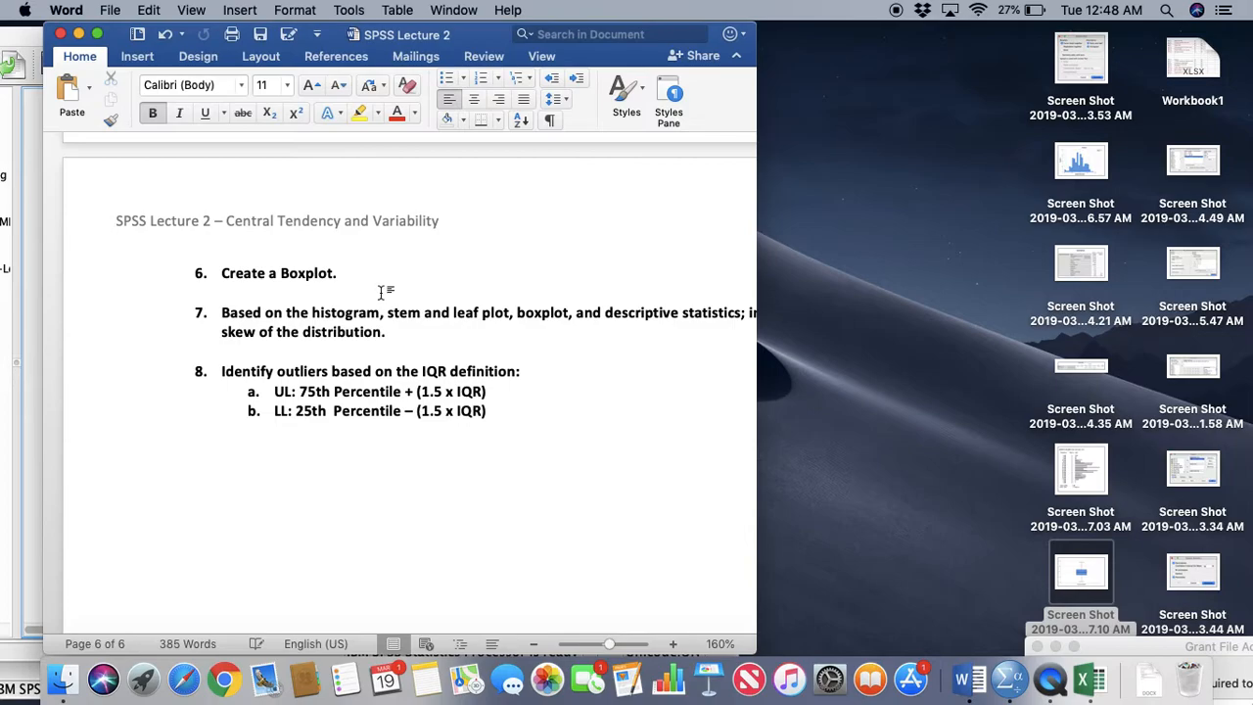
pyautogui.press('Return')
pyautogui.press('Return')
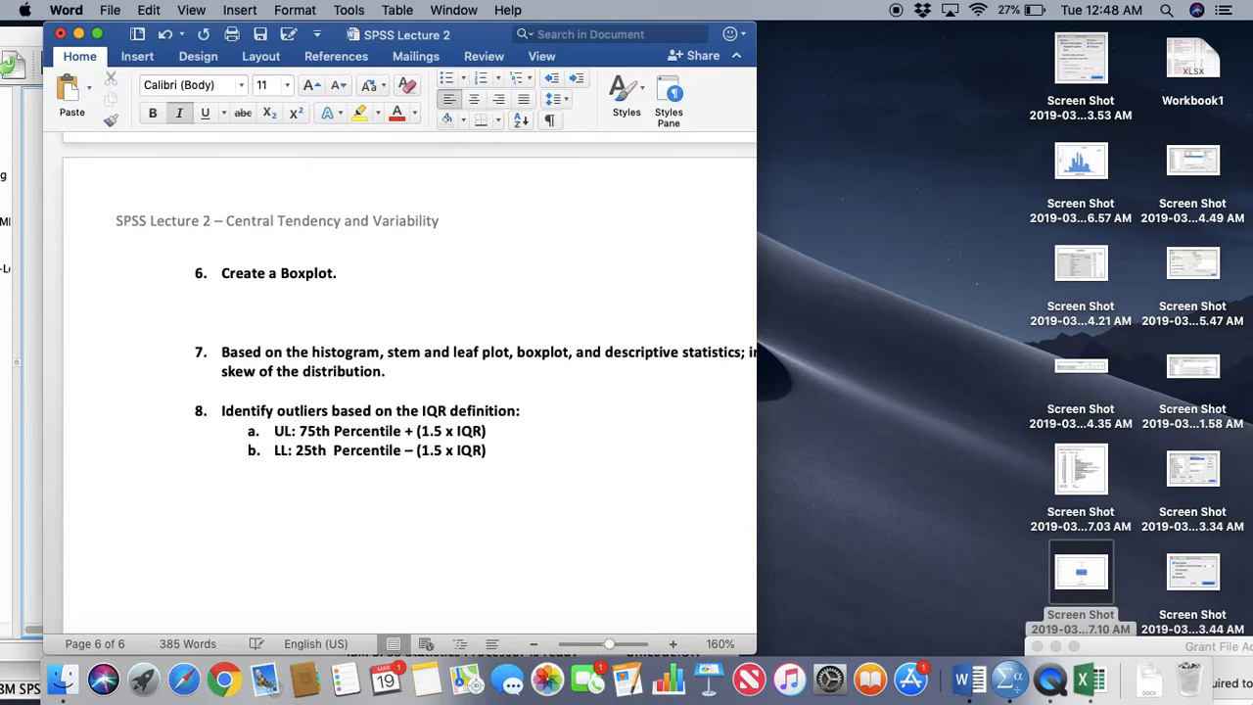
pyautogui.press('super+v')
# Shrink the boxplot picture to fit within the page width and expand the document window to full screen
pyautogui.click(381, 344)
pyautogui.scroll(-3, 381, 343)
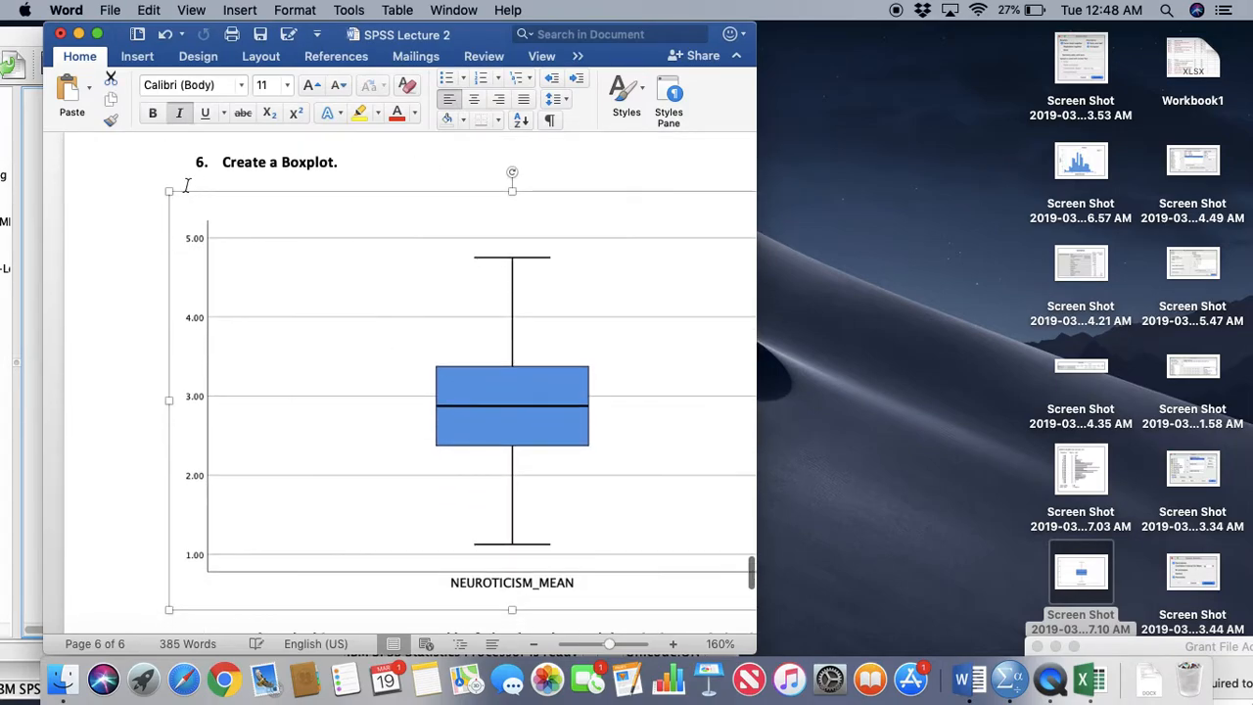
pyautogui.moveTo(170, 191); pyautogui.dragTo(297, 258)
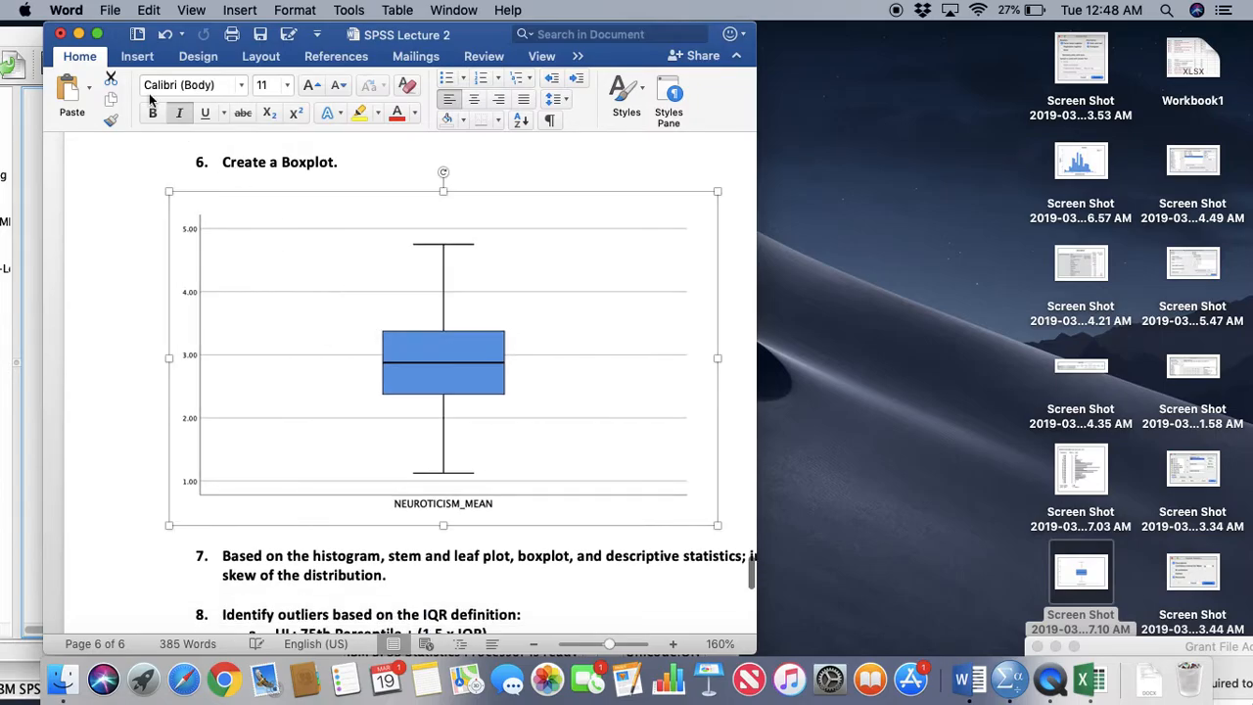
pyautogui.click(96, 33)
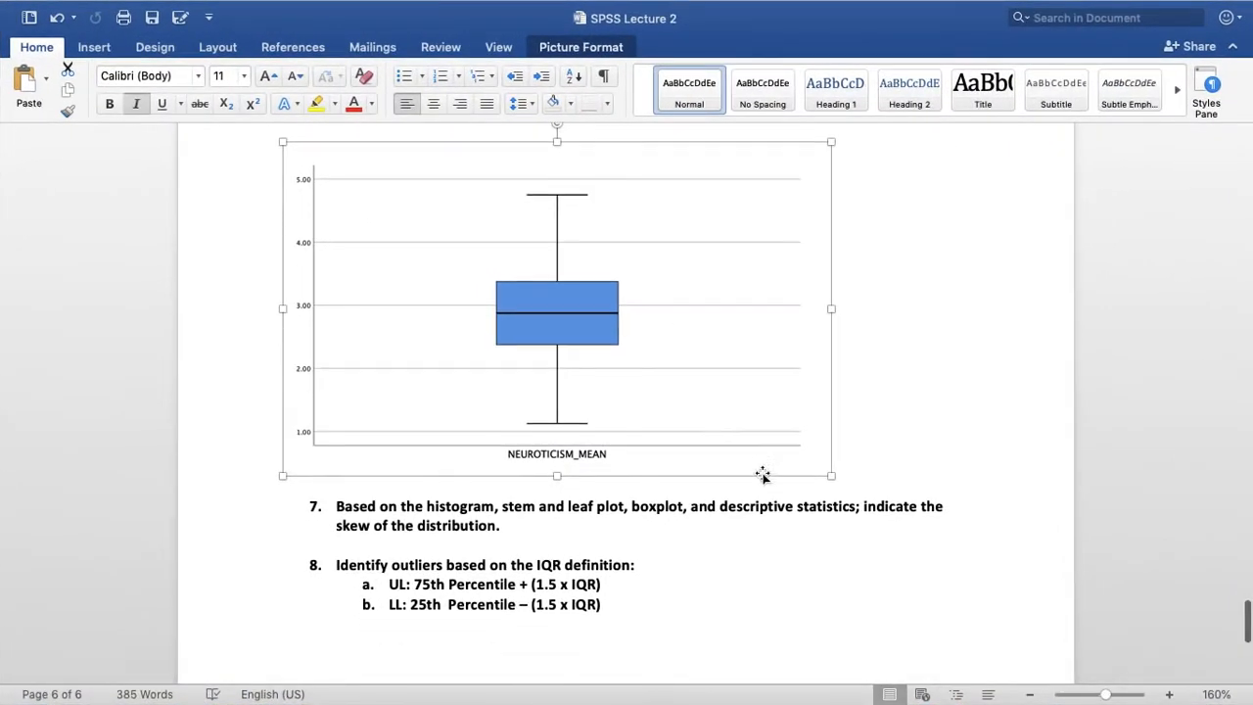
# Make space between questions 7 and 8 and begin the question 7 answer with "Based on the histogram"
pyautogui.scroll(-3, 763, 474)
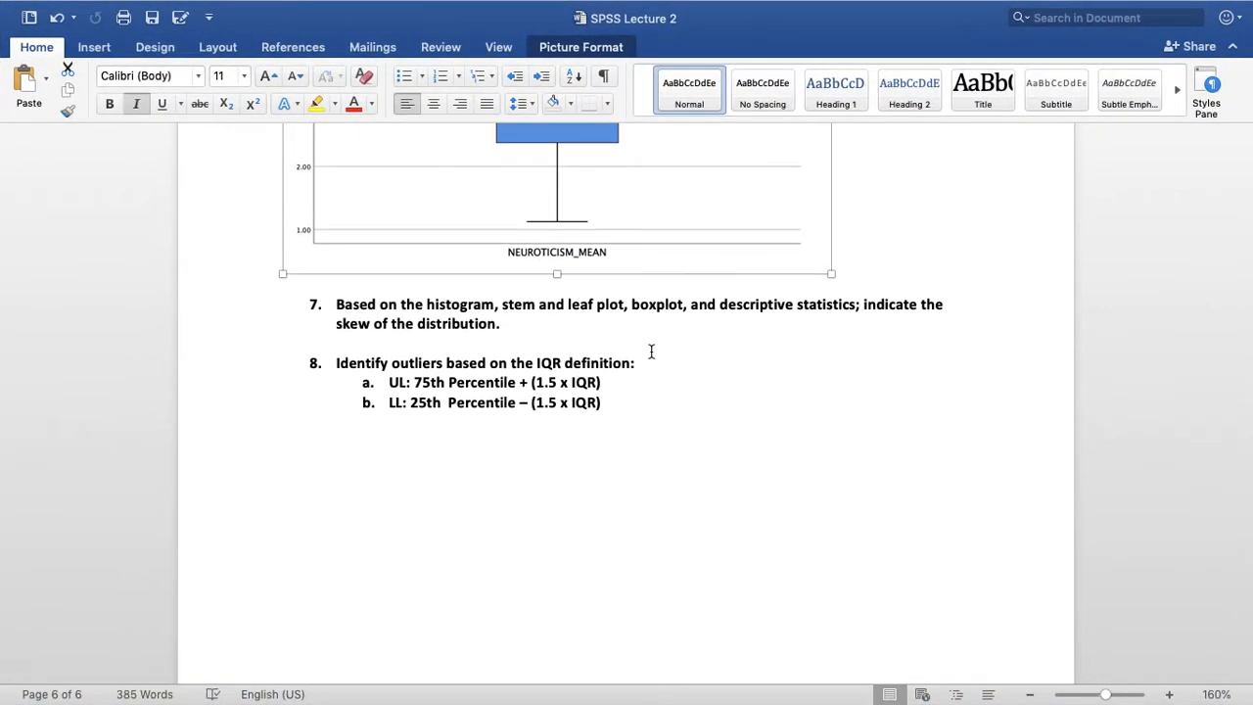
pyautogui.click(573, 348)
pyautogui.press('Return')
pyautogui.press('super+z')
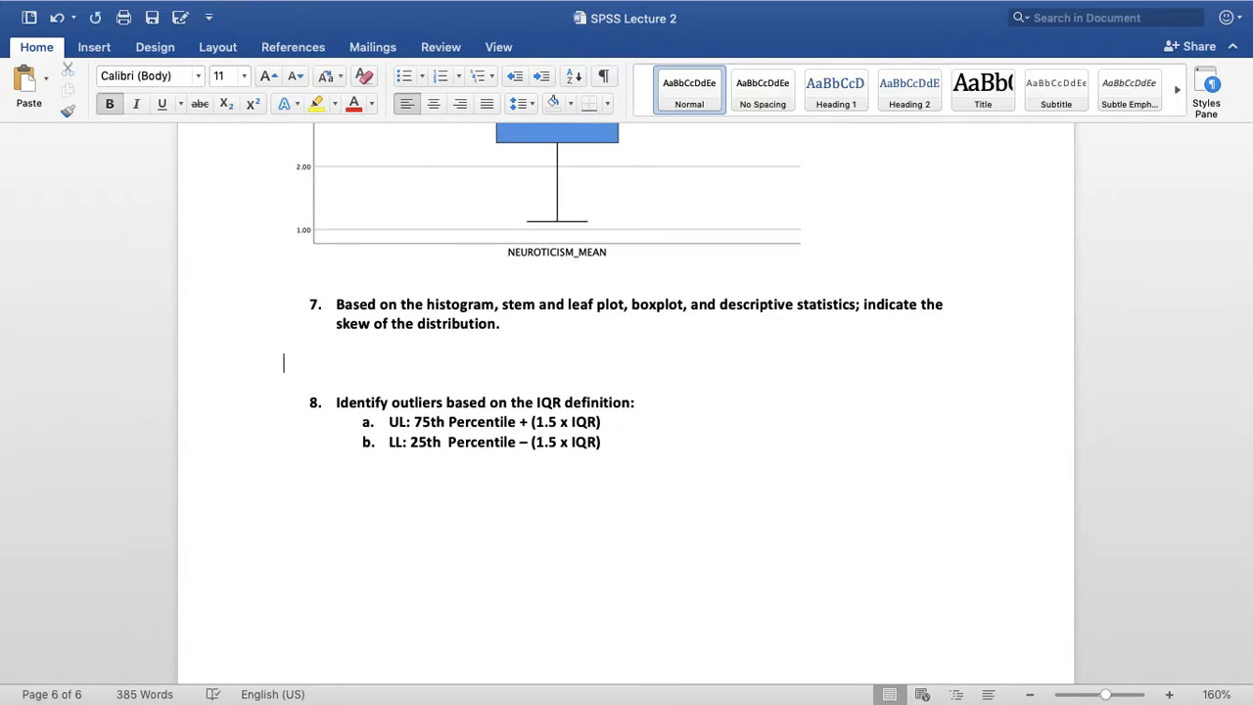
pyautogui.moveTo(817, 6)
pyautogui.write('Based on the histogr')
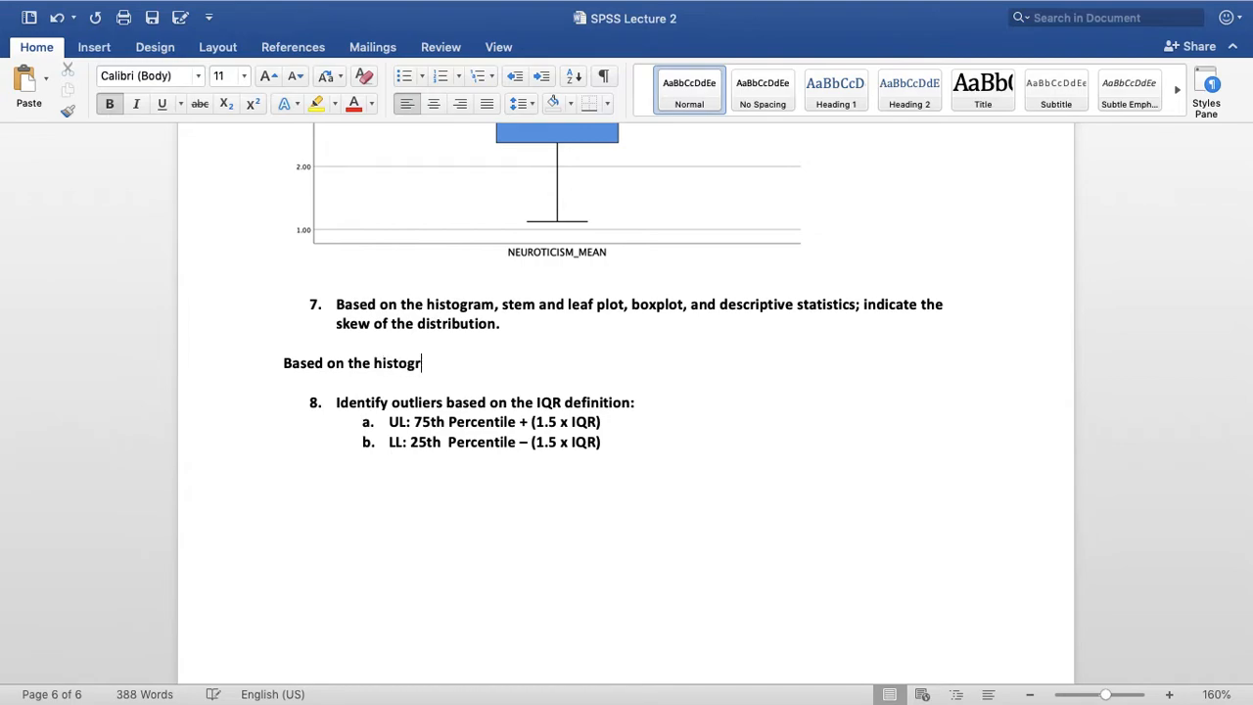
pyautogui.write('am, stem and leaf p')
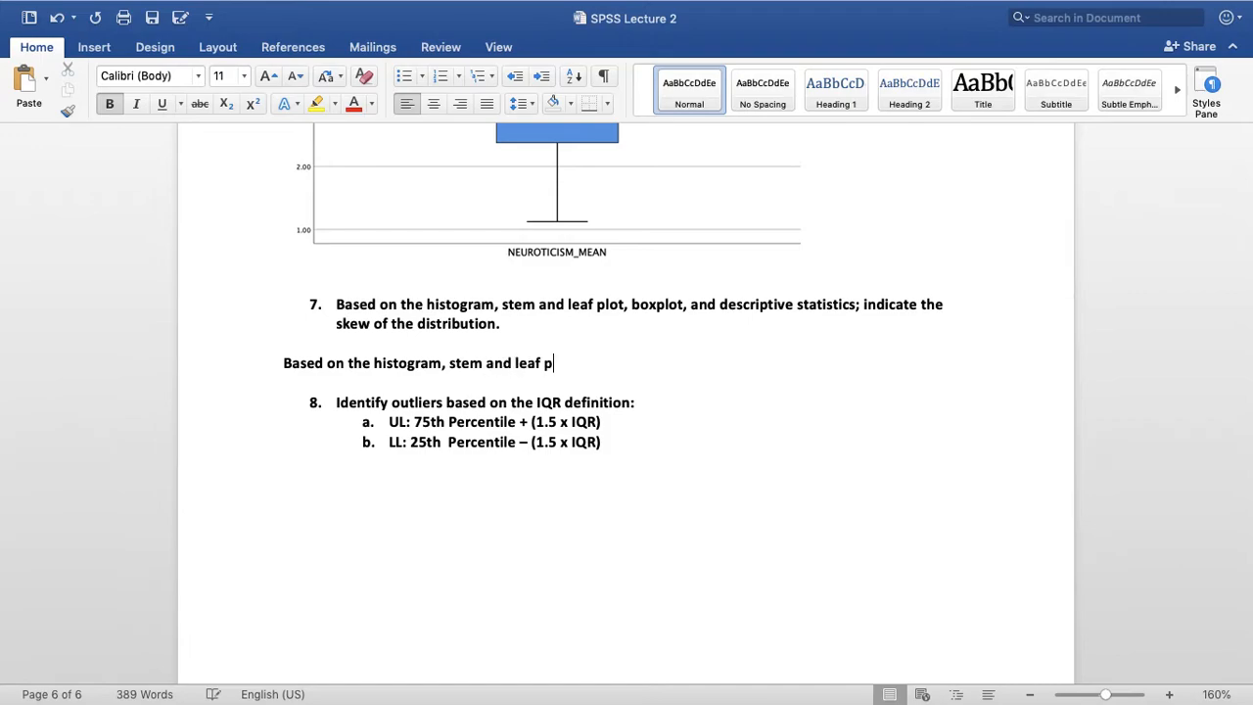
# Continue the question 7 answer with ", stem and leaf plot, and the boxplot"
pyautogui.write('lot, and the boxplot')
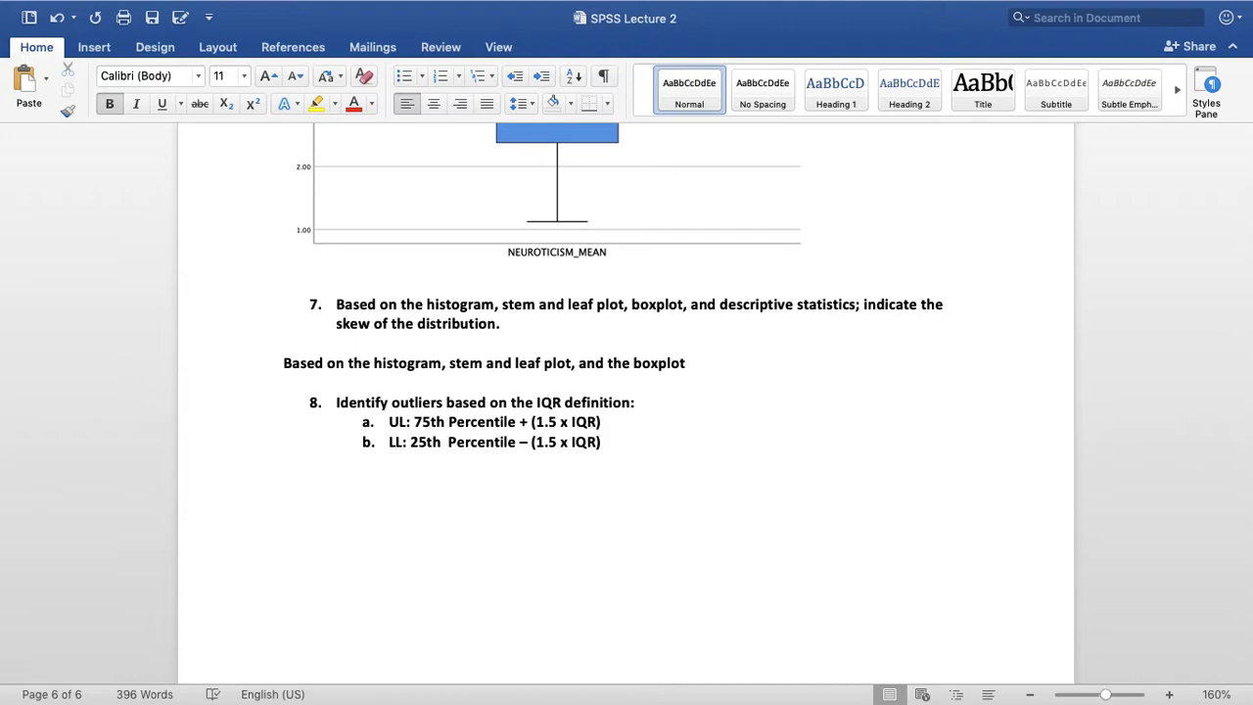
# Continue the question 7 sentence with "it appears that the distribution"
pyautogui.write('it appears to be')
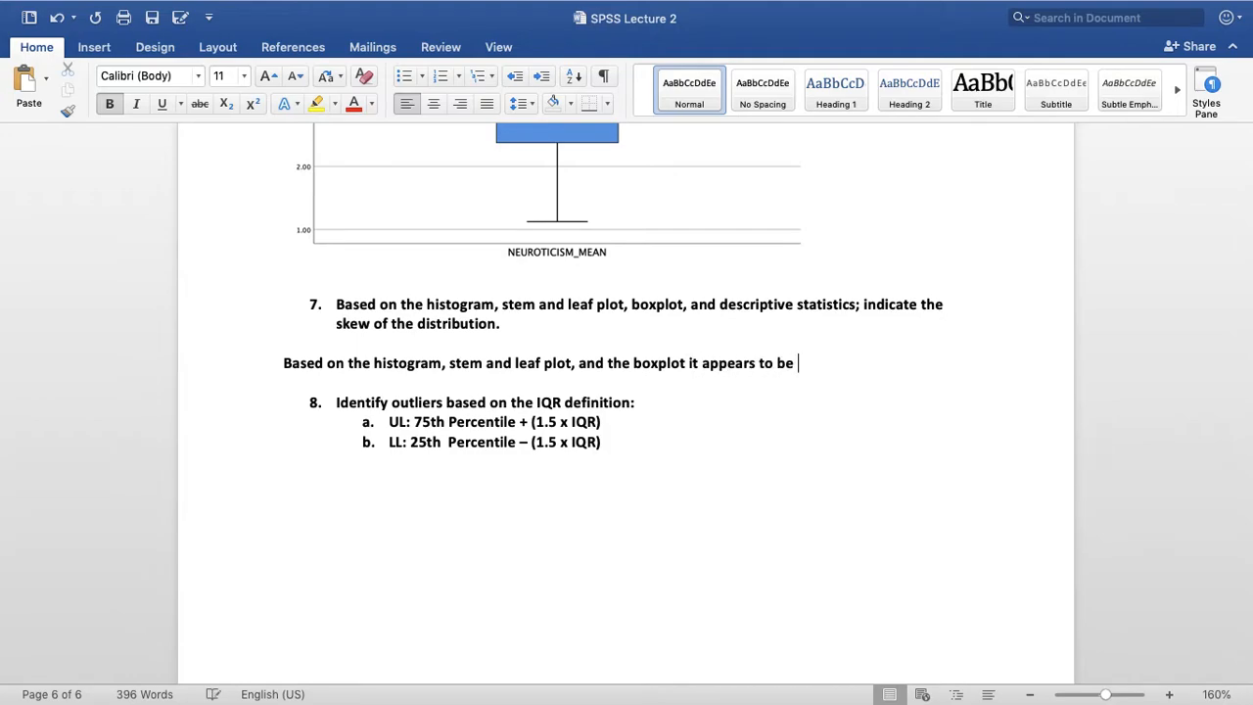
pyautogui.press('BackSpace')
pyautogui.press('BackSpace')
pyautogui.press('BackSpace')
pyautogui.press('BackSpace')
pyautogui.press('BackSpace')
pyautogui.press('BackSpace')
pyautogui.write('that the distributio')
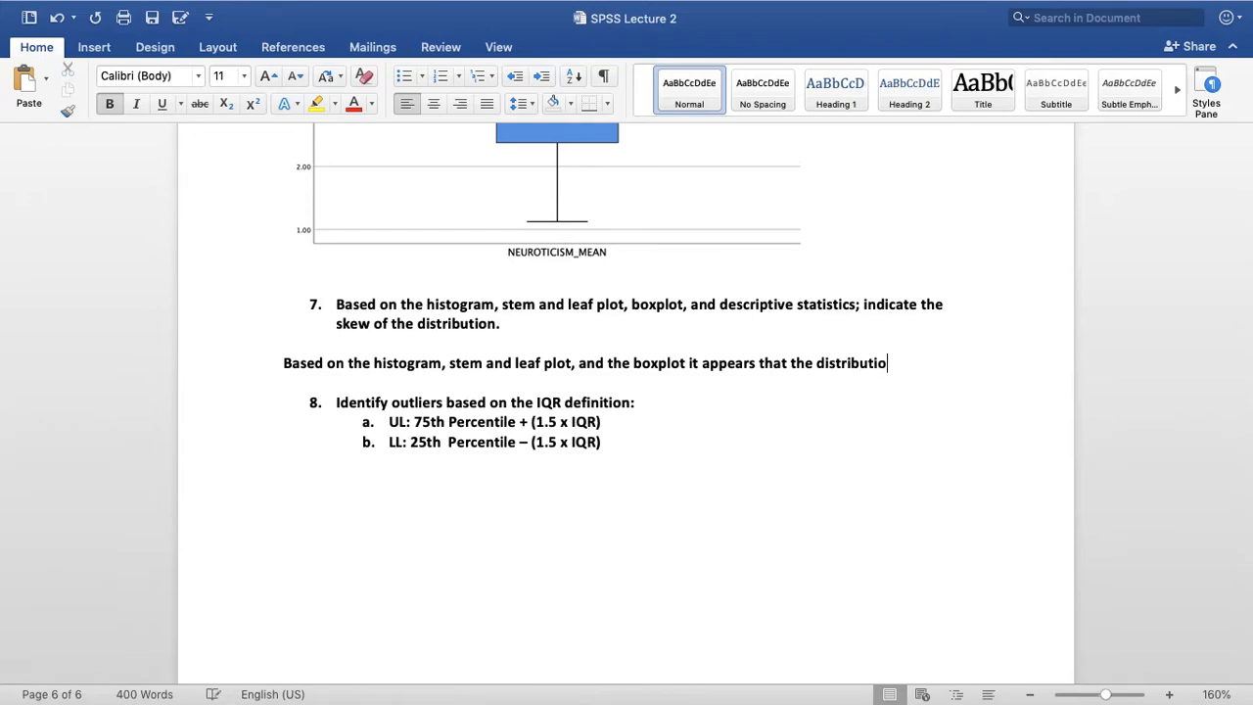
pyautogui.write('n of neurot')
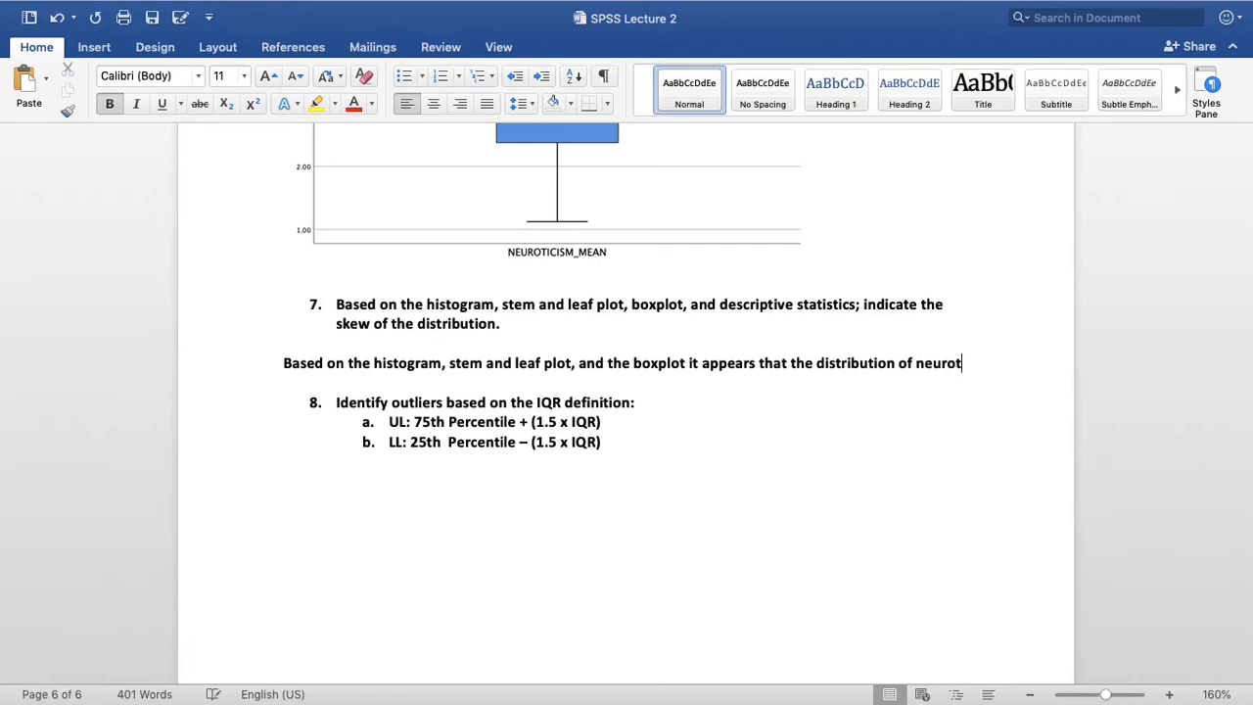
pyautogui.write('is')
# Add "of neuroticism scores" to the question 7 sentence, correcting the spelling of "neuroticism"
pyautogui.press('BackSpace')
pyautogui.press('BackSpace')
pyautogui.write('sm scores')
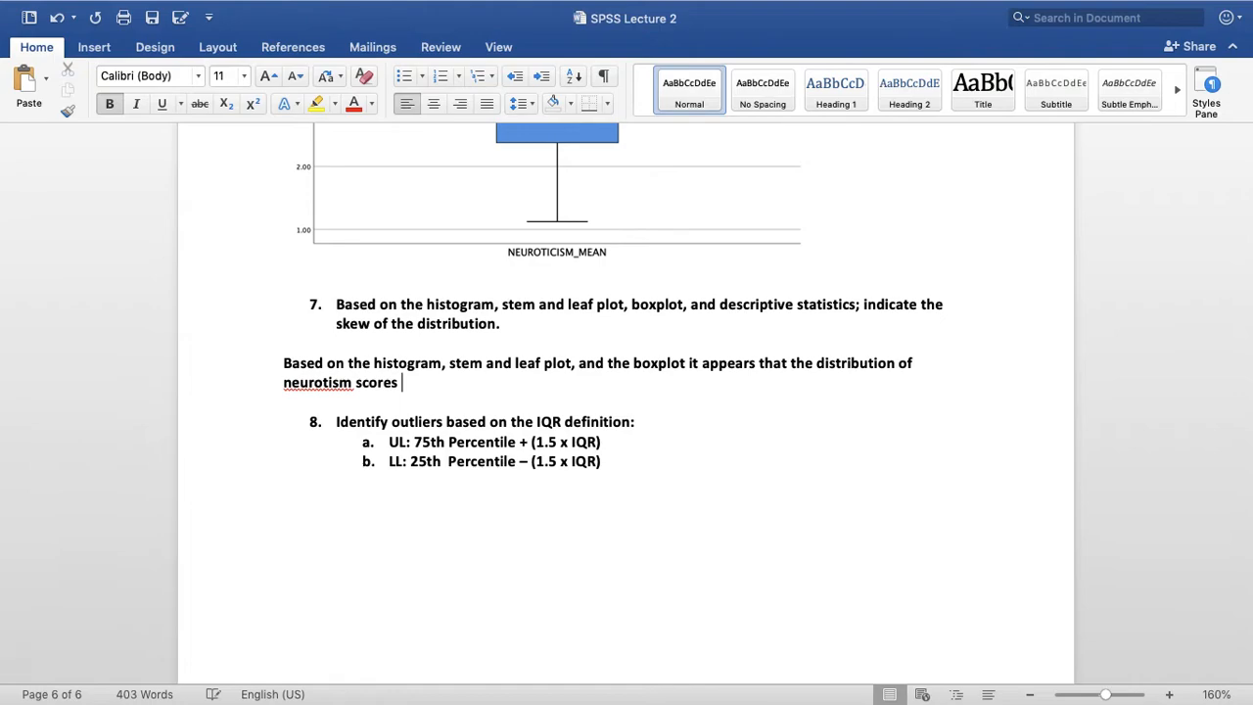
pyautogui.rightClick(330, 384)
pyautogui.click(360, 356)
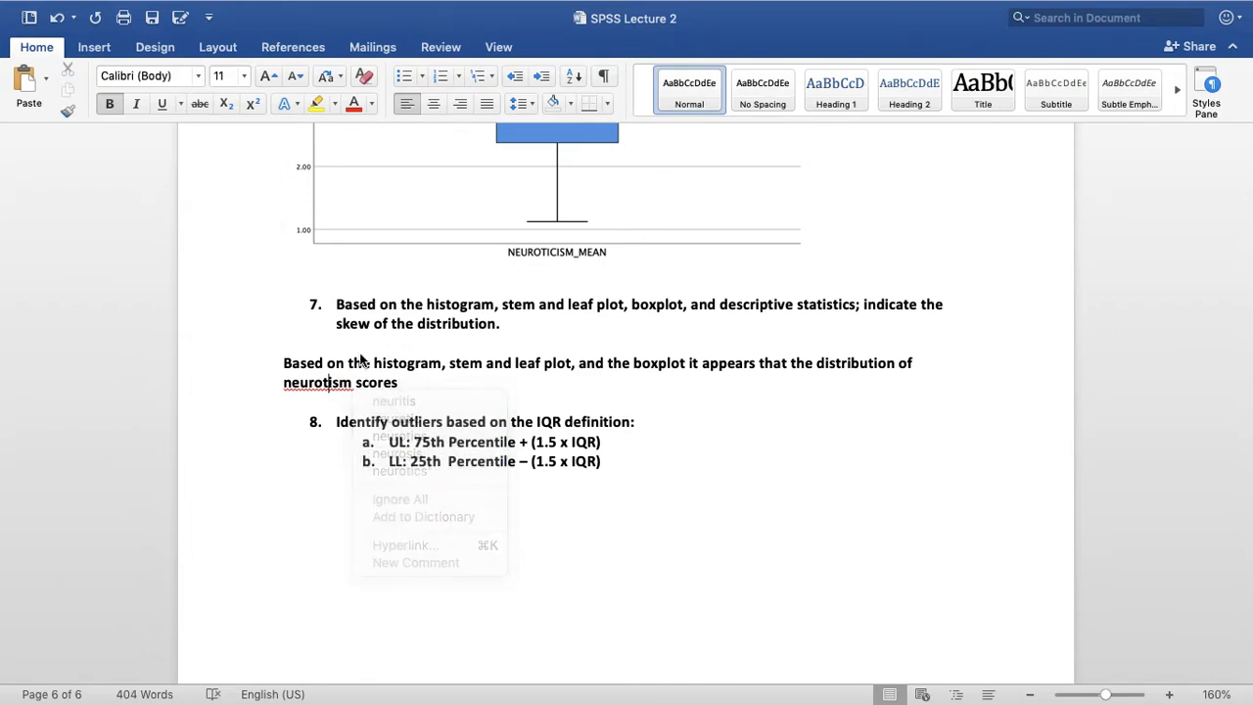
pyautogui.write('cism')
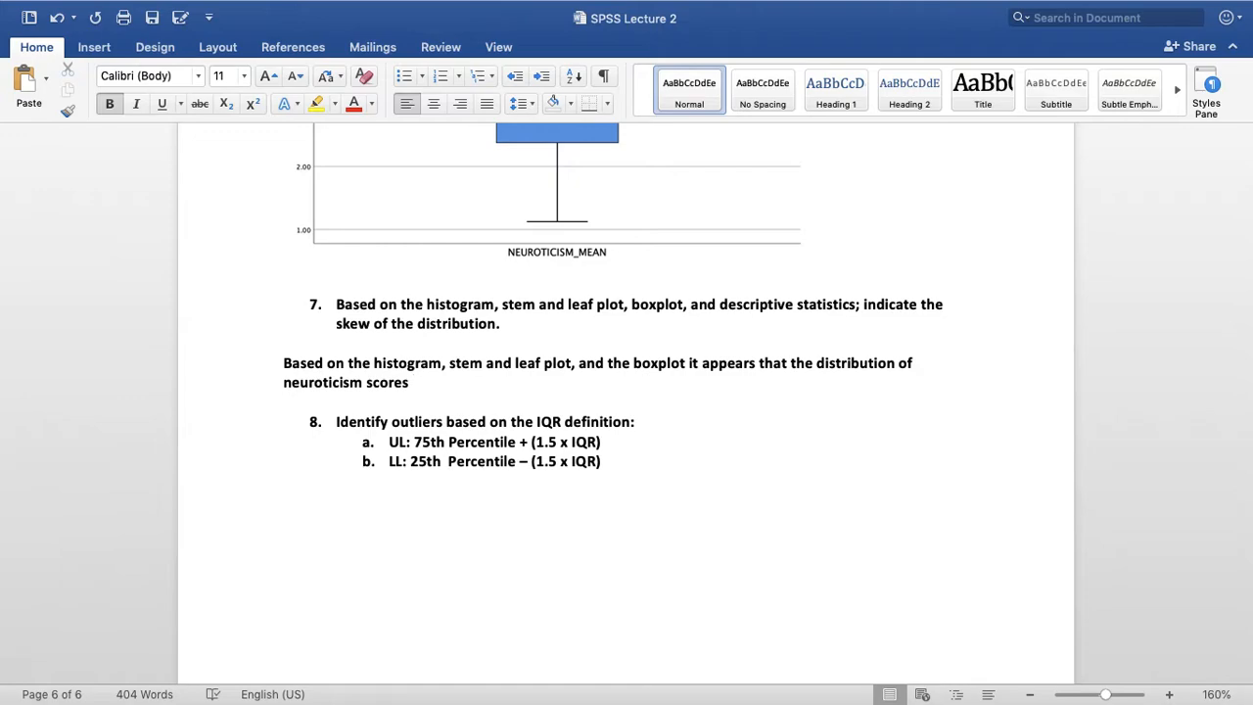
# Complete the first sentence of the question 7 answer with "is normally distributed."
pyautogui.write('is normally distributed.')
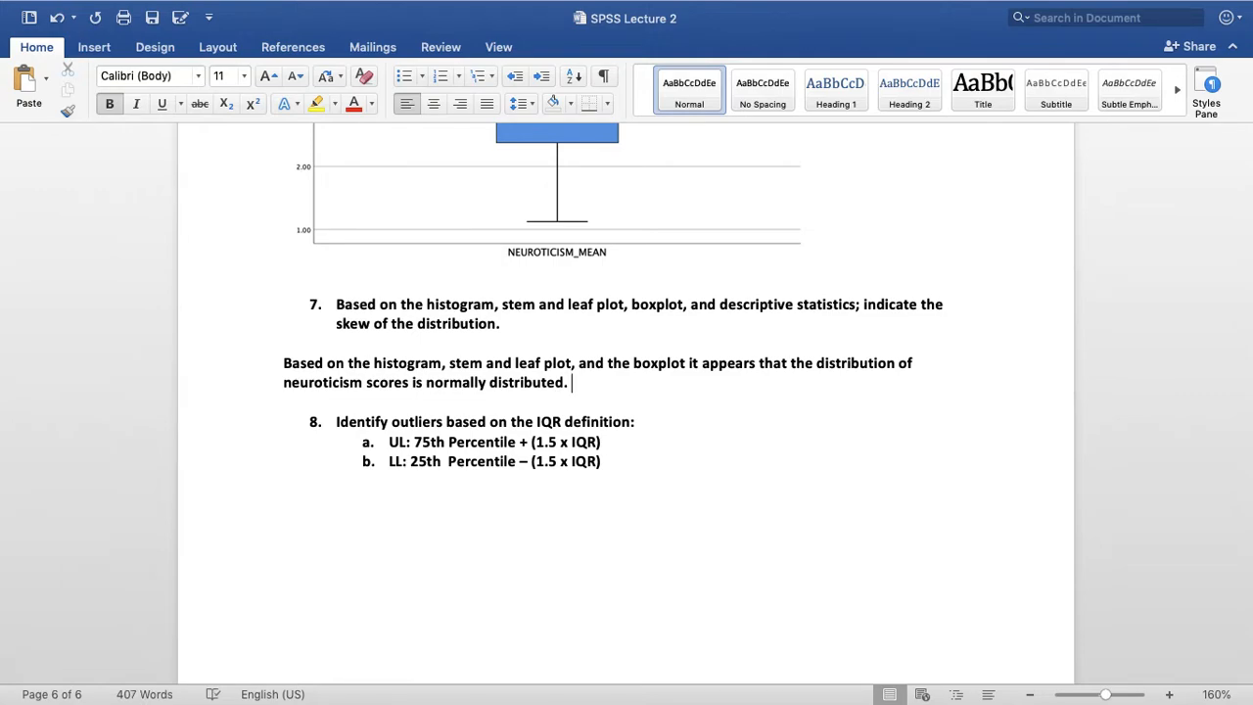
pyautogui.write(' I came to this conclusion')
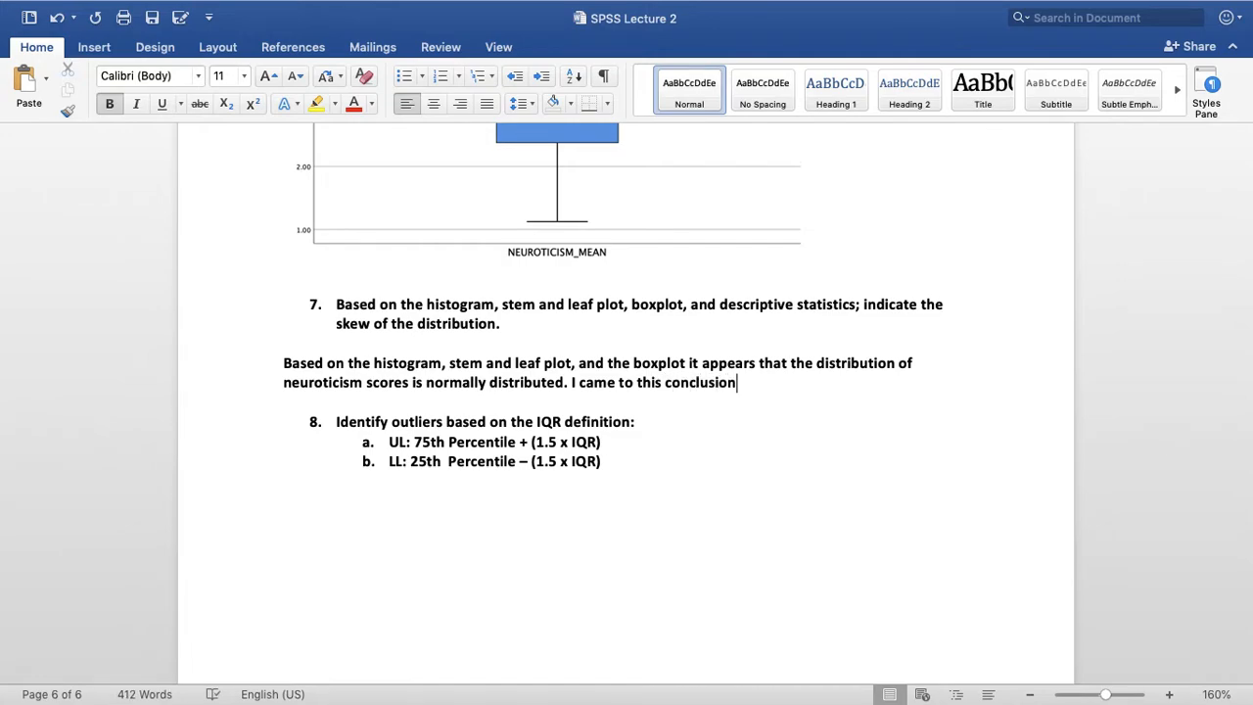
# Start a second sentence in the question 7 answer with "I came to this conclusion"
pyautogui.write(', because when I approximatel')
# Extend the second sentence of the question 7 answer with ", because when I approximated a curve"
pyautogui.press('BackSpace')
pyautogui.write('d ')
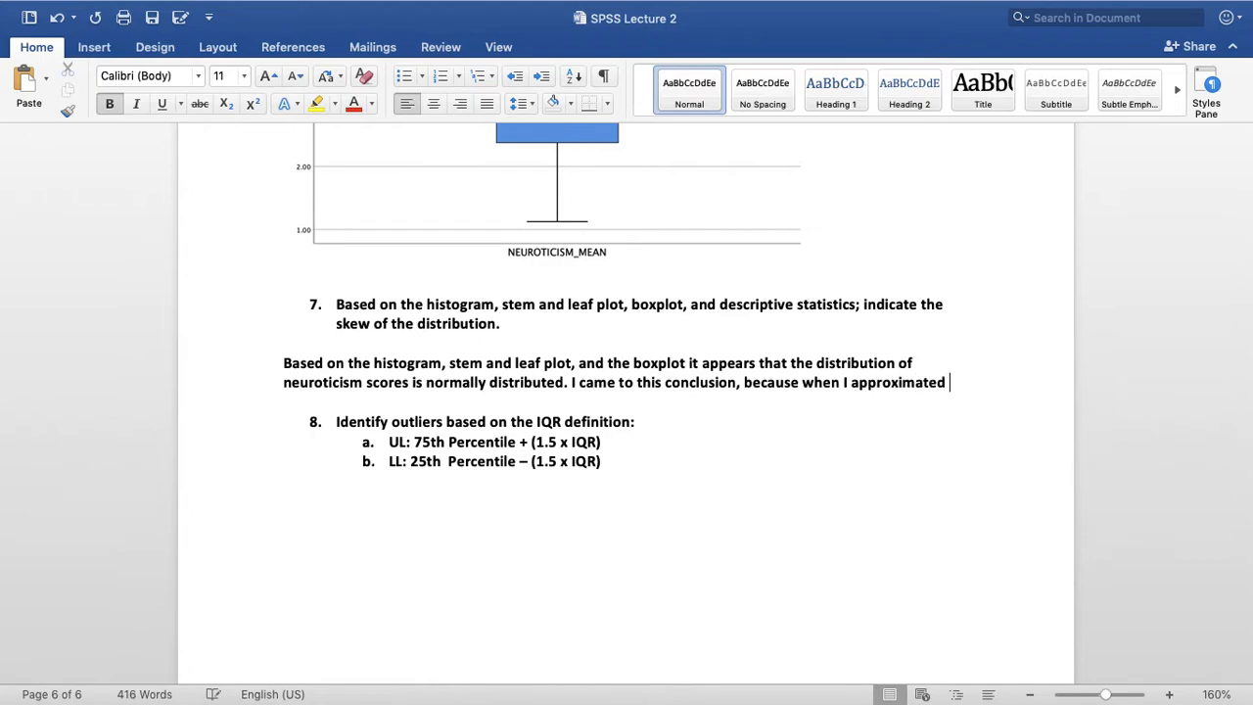
pyautogui.write('a curve')
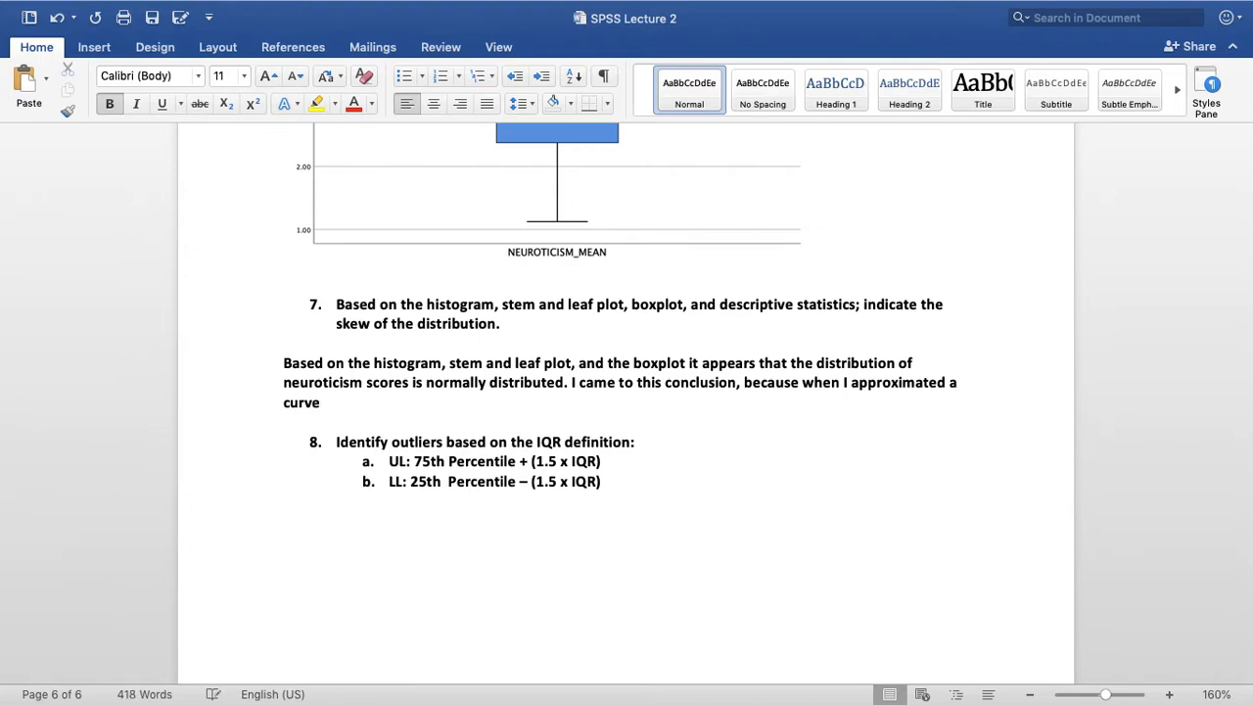
pyautogui.write('; I found that the tails')
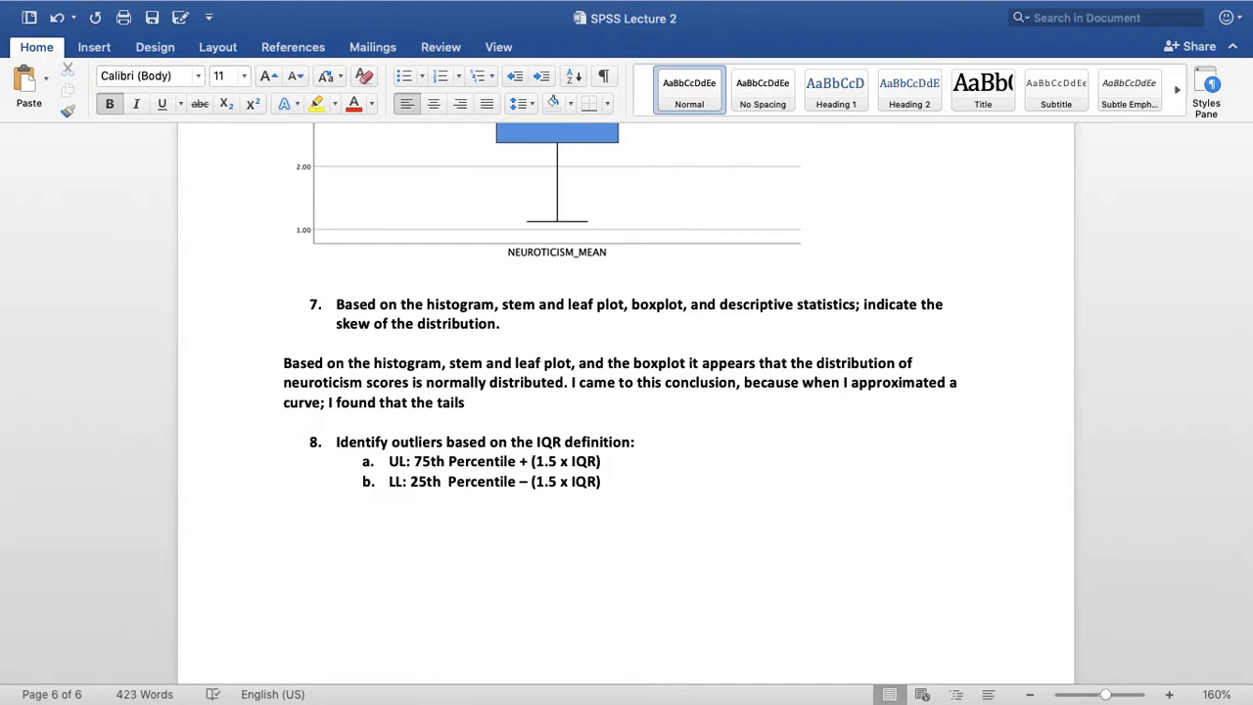
# Finish the question 7 answer with "; I found that the tails of the distribution were equal." and add blank lines below it
pyautogui.write('of the distribution w')
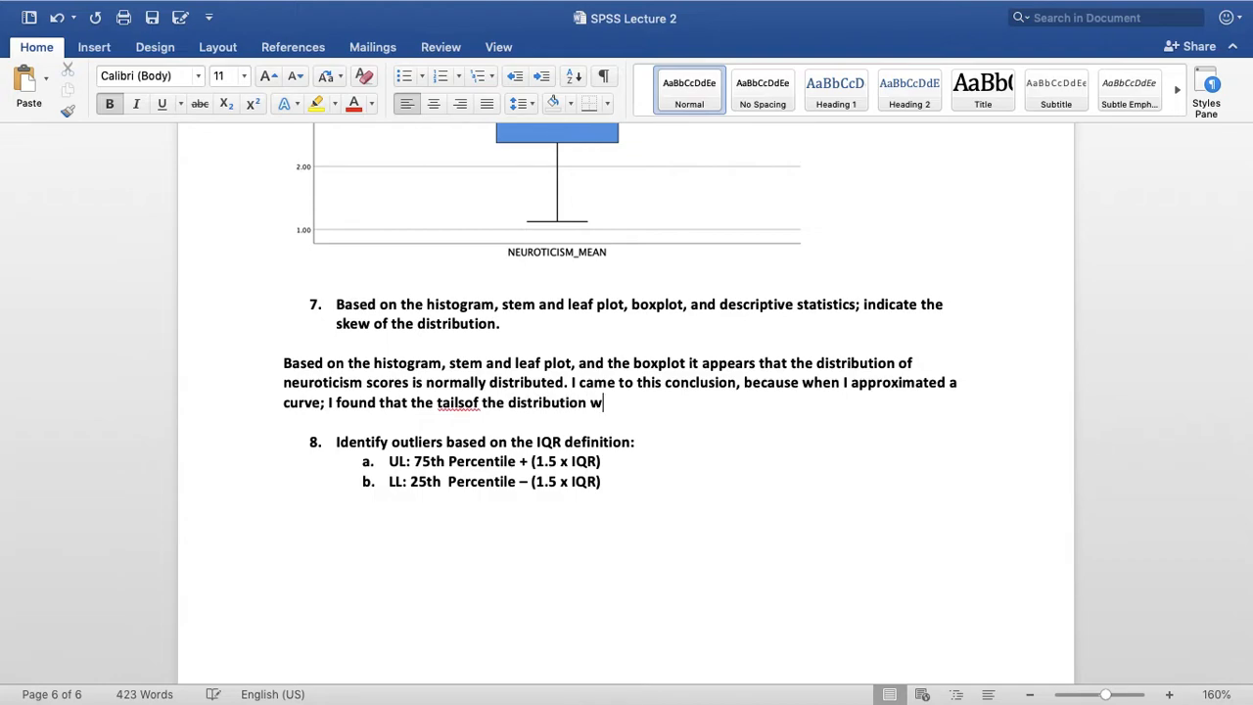
pyautogui.write('ere equal.')
pyautogui.press('Return')
pyautogui.press('Return')
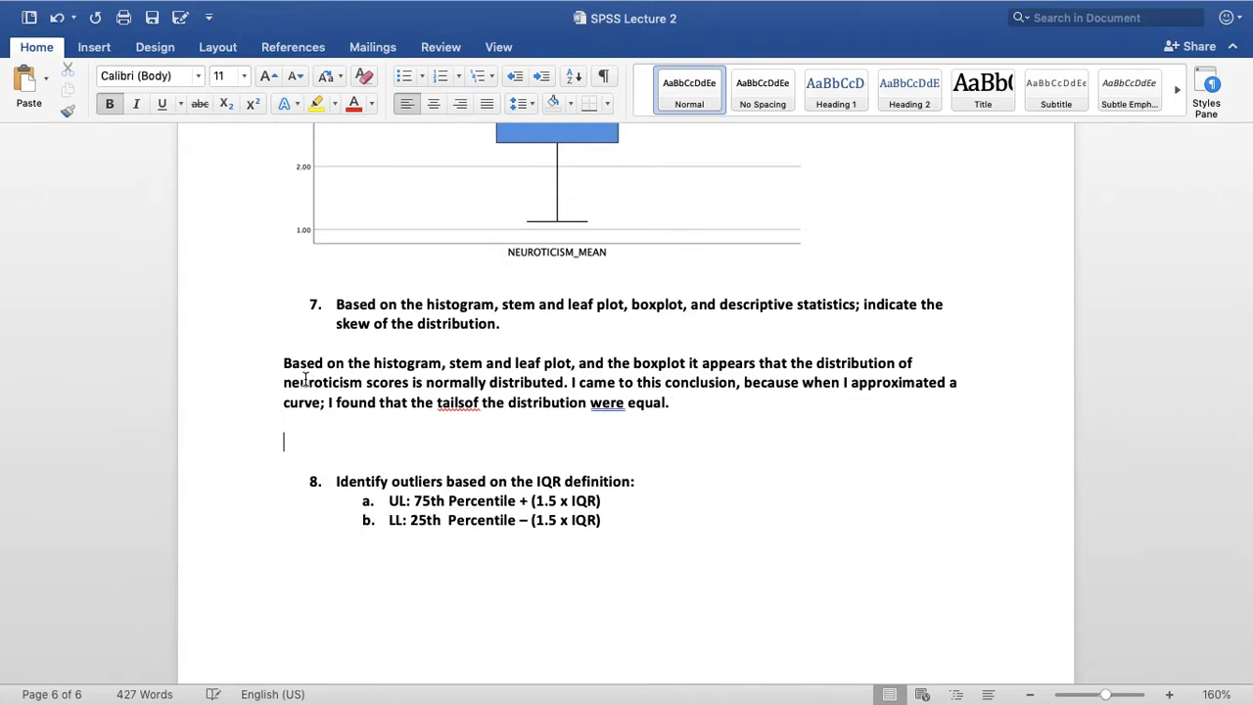
# Insert the missing space between "tails" and "of" and colour the whole question 7 answer red
pyautogui.click(468, 403)
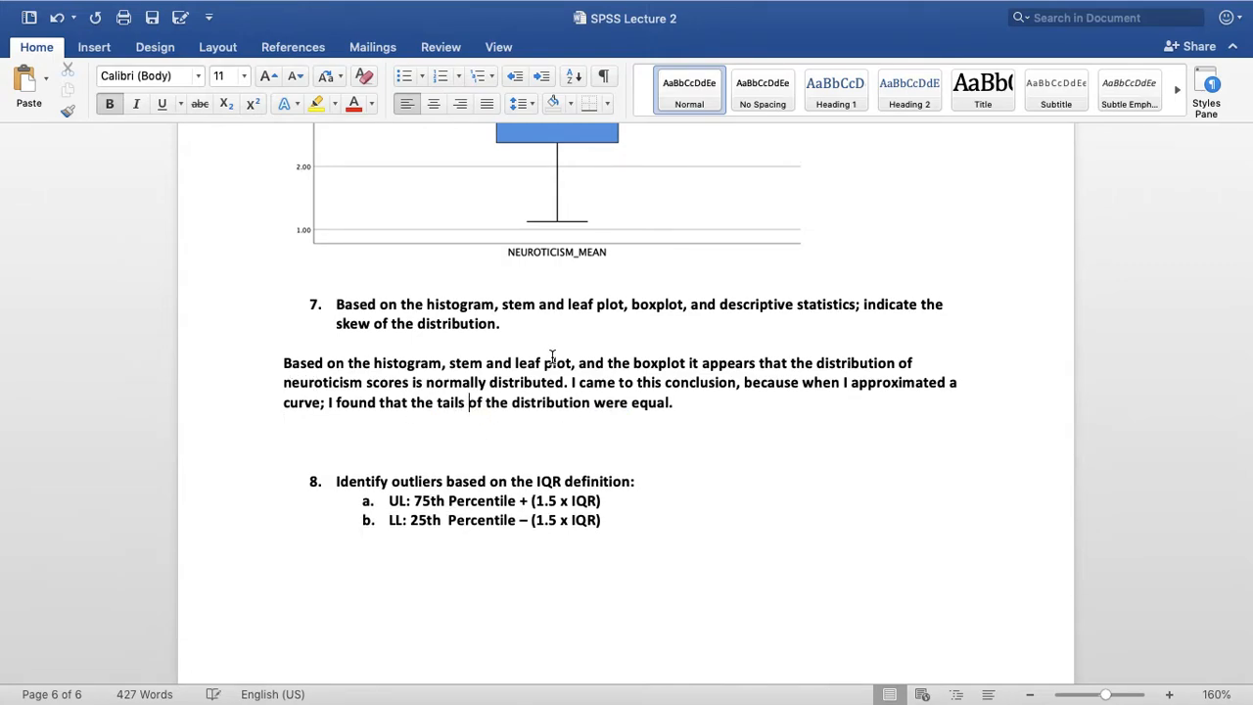
pyautogui.tripleClick(487, 364)
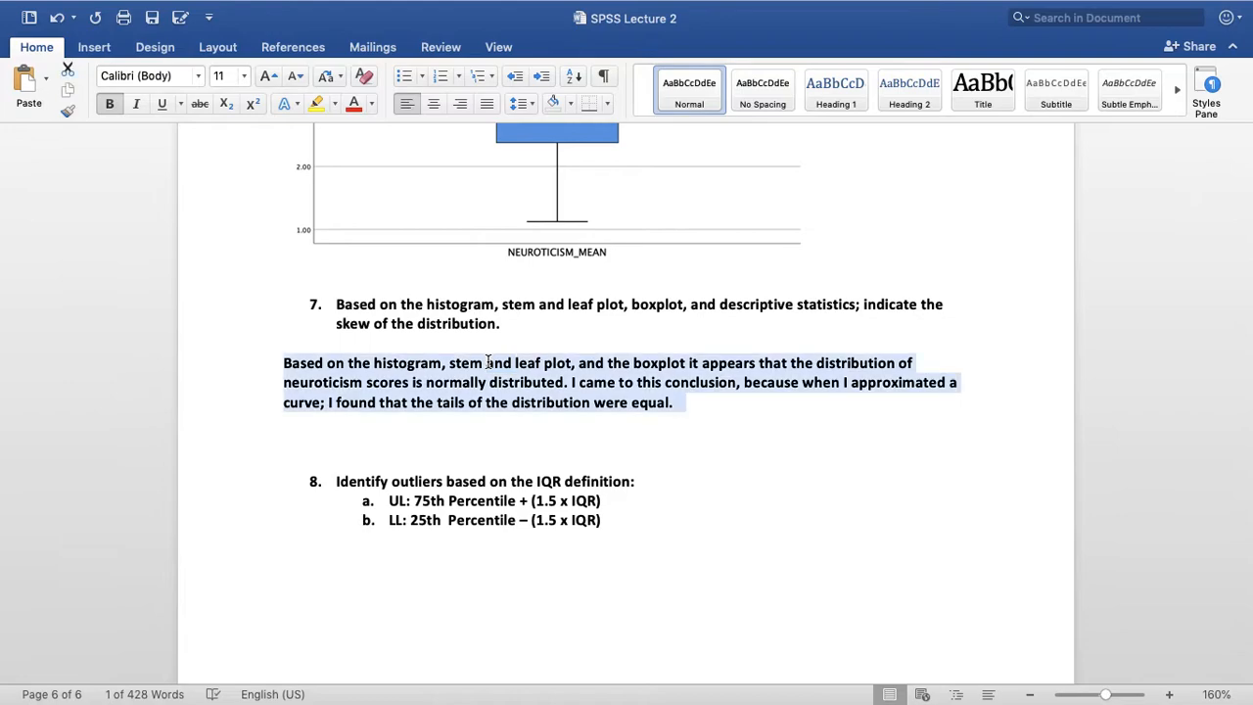
pyautogui.click(358, 107)
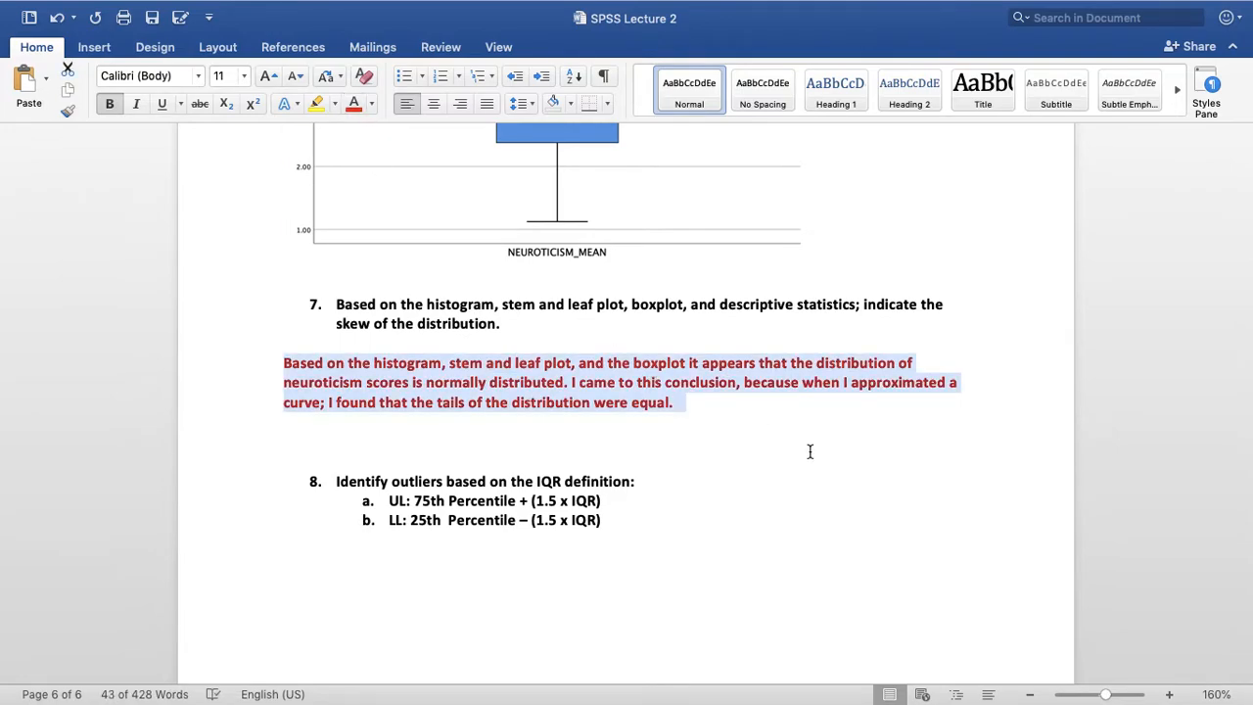
# Review the histogram, stem and leaf plot and boxplot against the question 7 answer
pyautogui.click(744, 385)
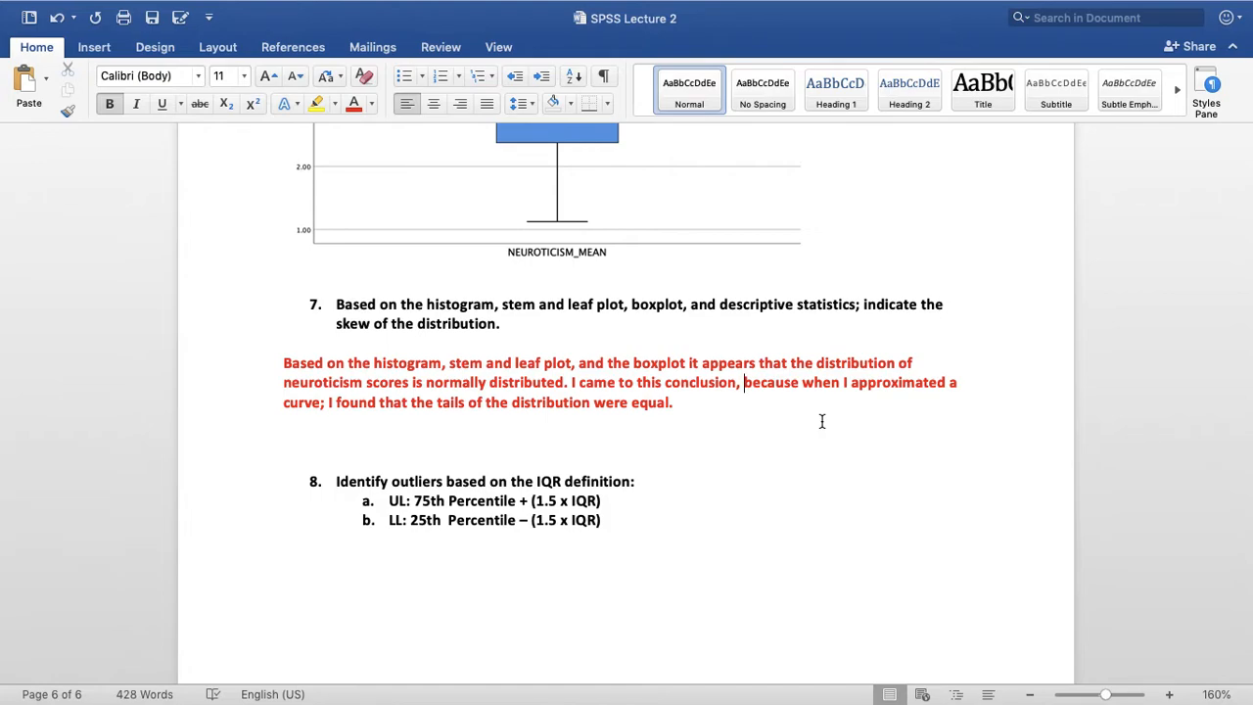
pyautogui.scroll(15, 822, 421)
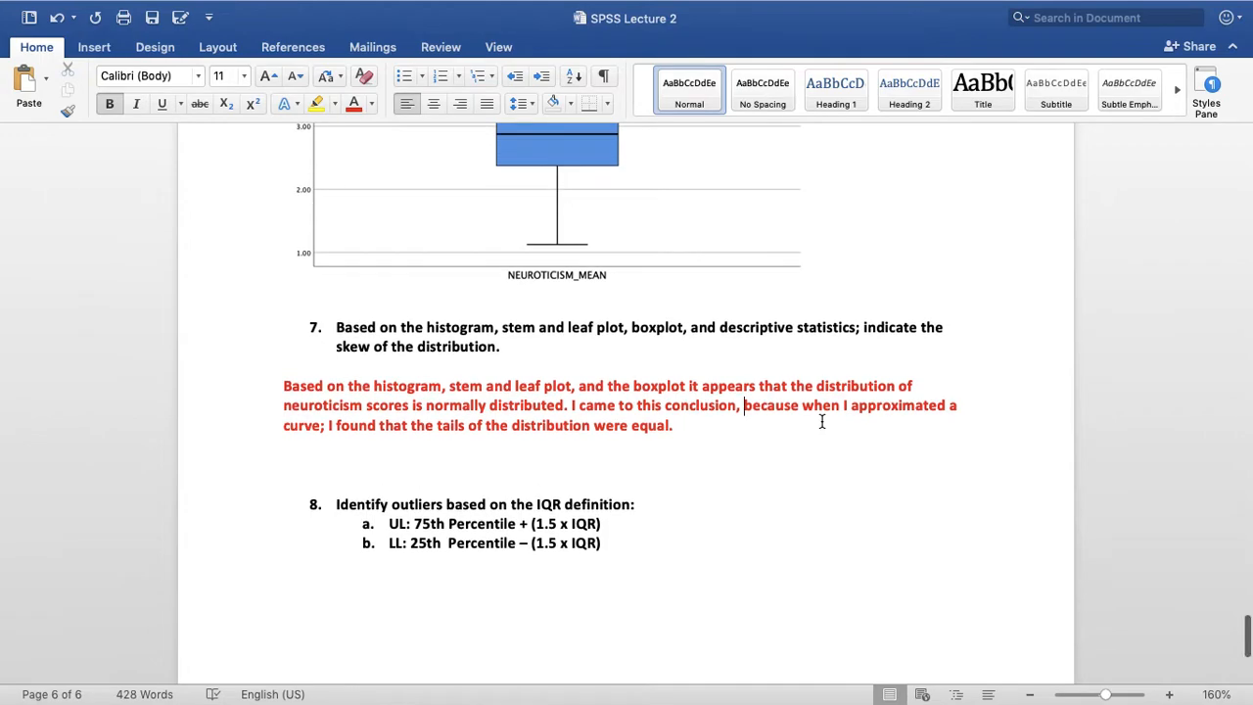
pyautogui.scroll(15, 828, 427)
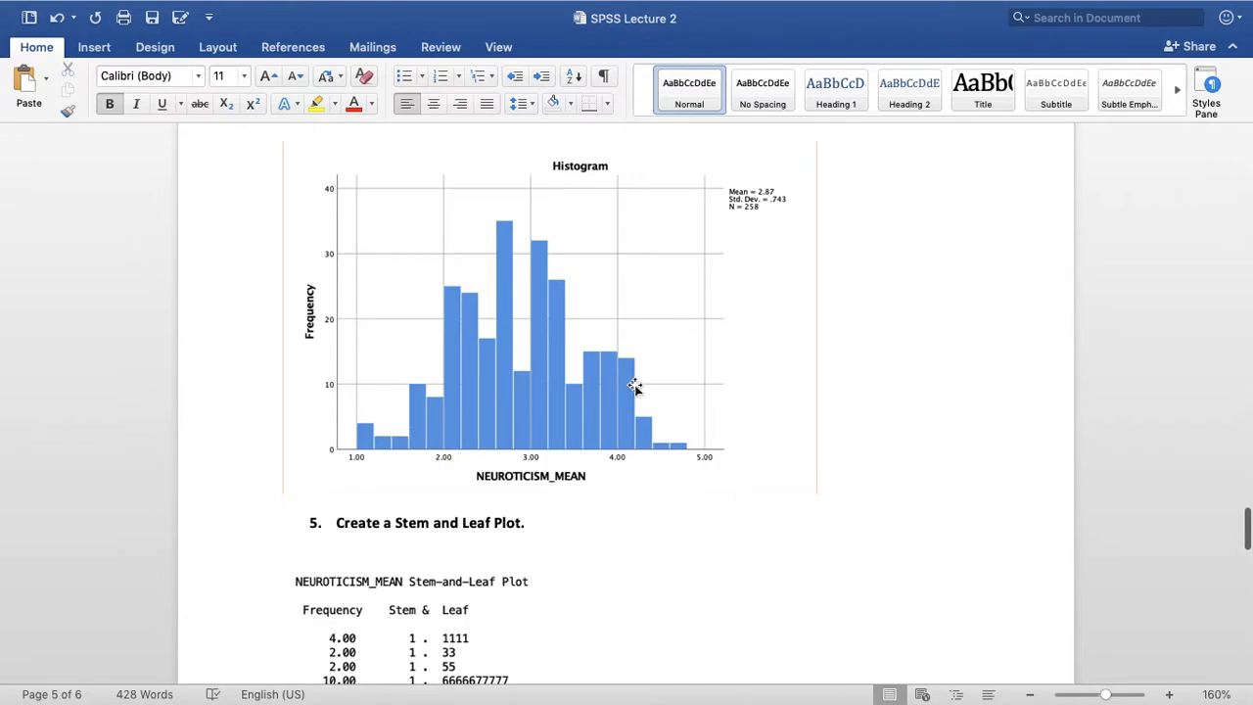
pyautogui.scroll(-2, 695, 457)
pyautogui.scroll(-5, 695, 457)
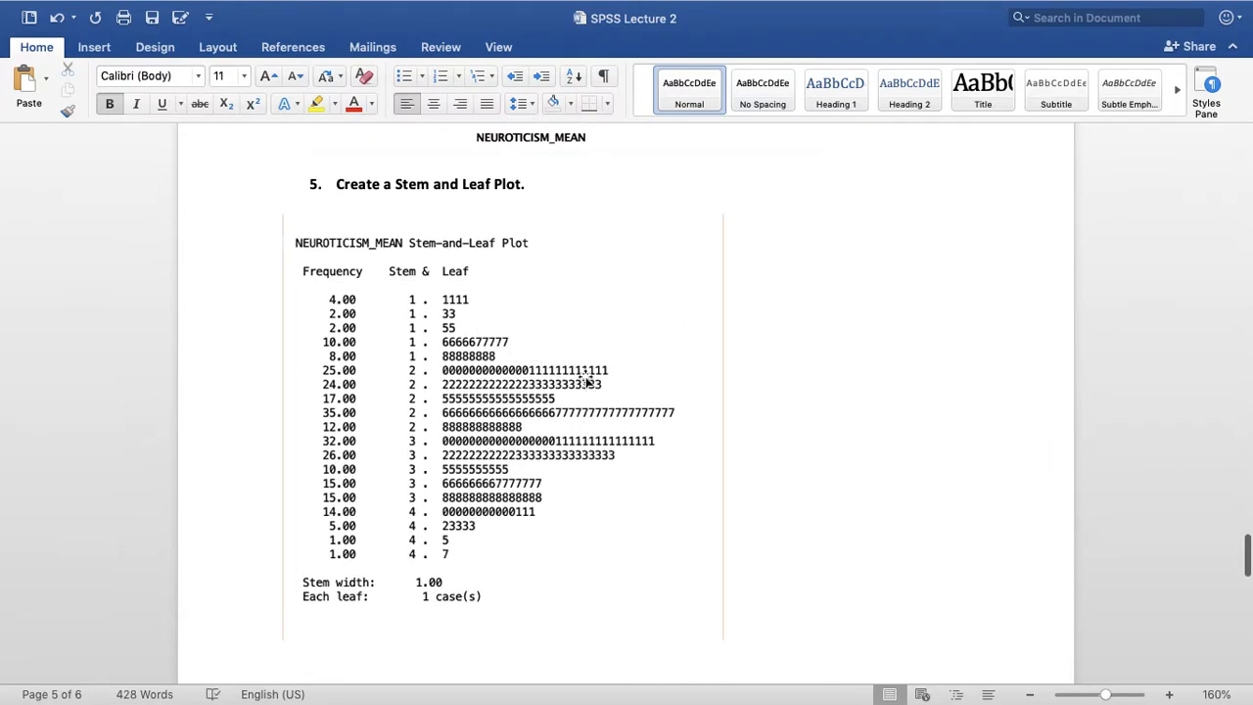
pyautogui.scroll(-14, 583, 381)
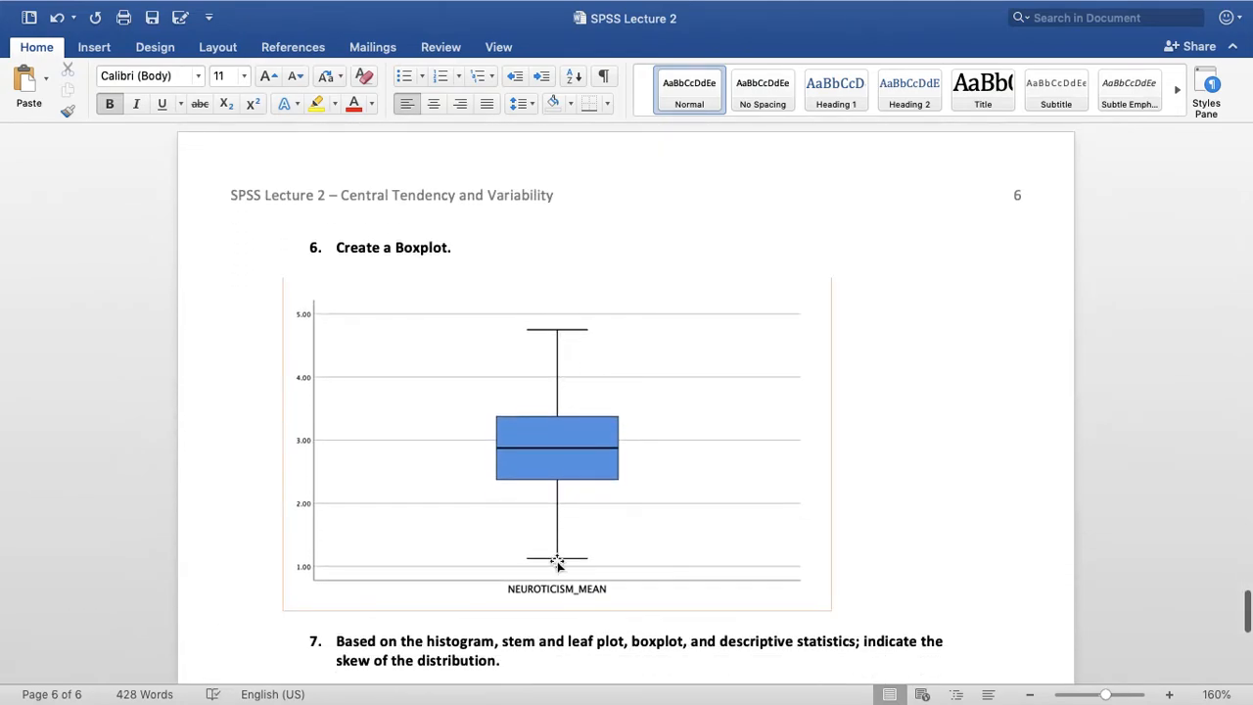
pyautogui.scroll(15, 603, 503)
pyautogui.scroll(9, 603, 503)
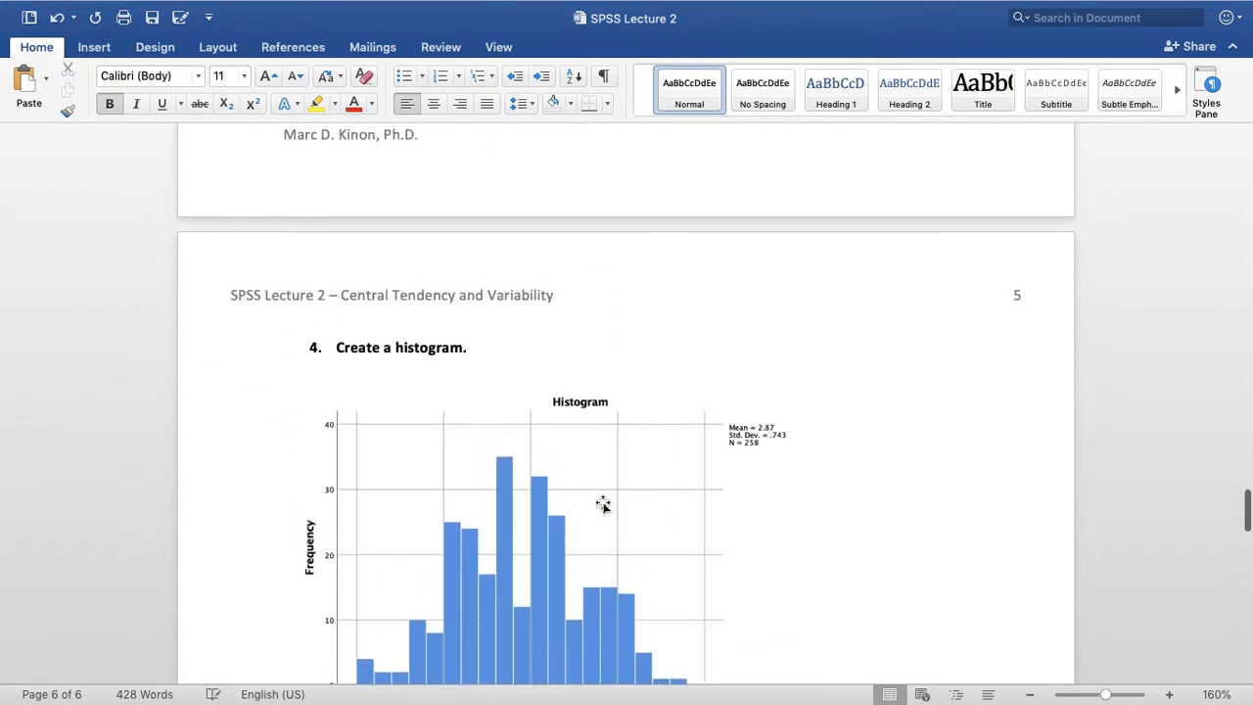
pyautogui.scroll(-3, 601, 504)
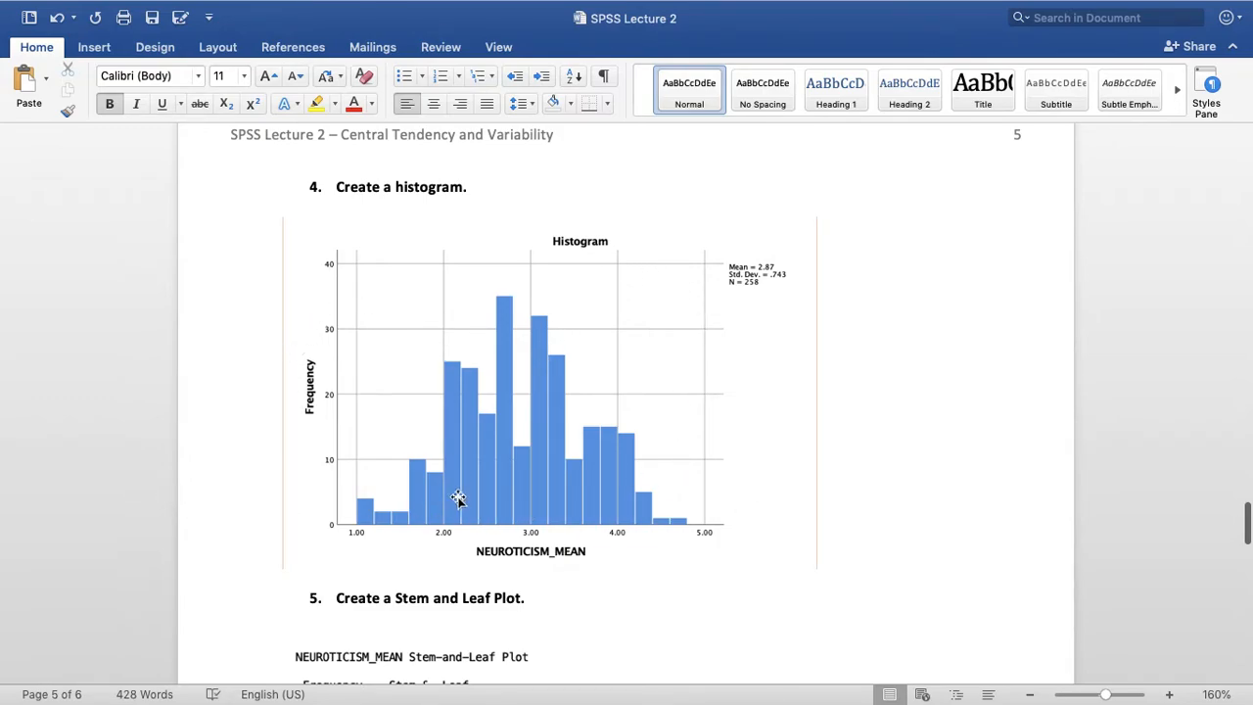
pyautogui.scroll(-10, 887, 539)
pyautogui.scroll(-10, 886, 539)
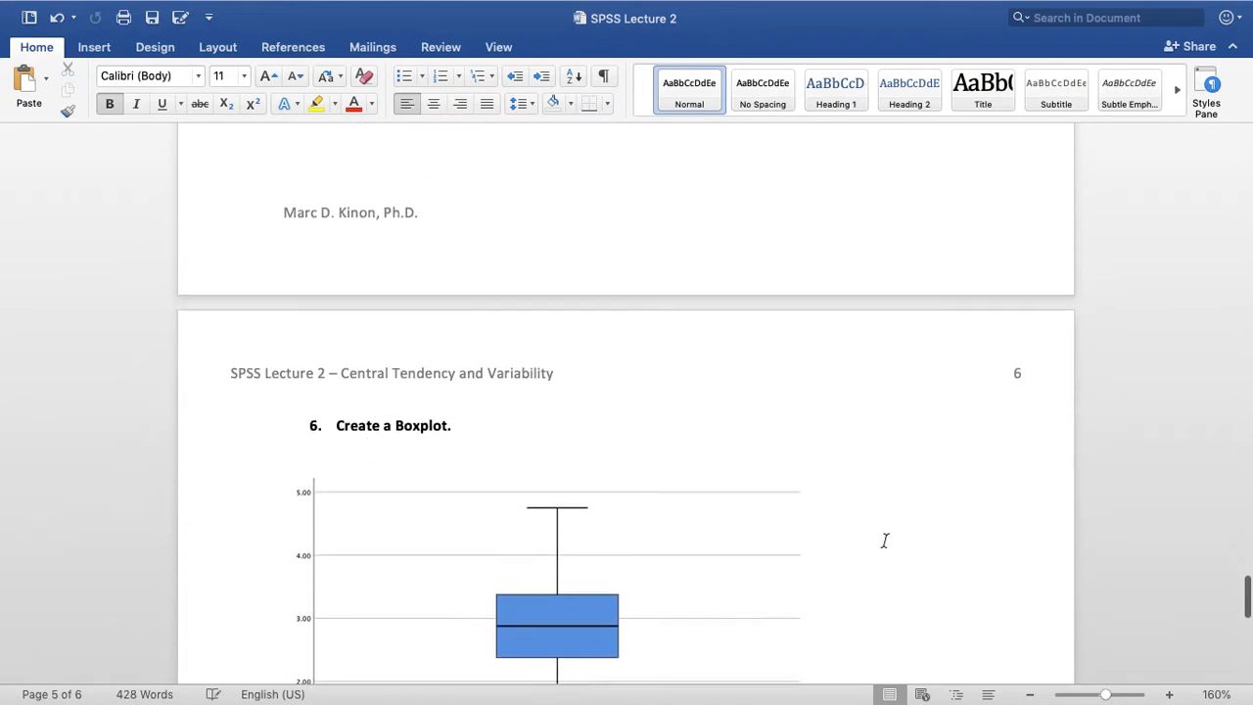
# Add a blank line below the question 7 answer and begin a new sentence at its end with "That is, neither tail"
pyautogui.click(536, 440)
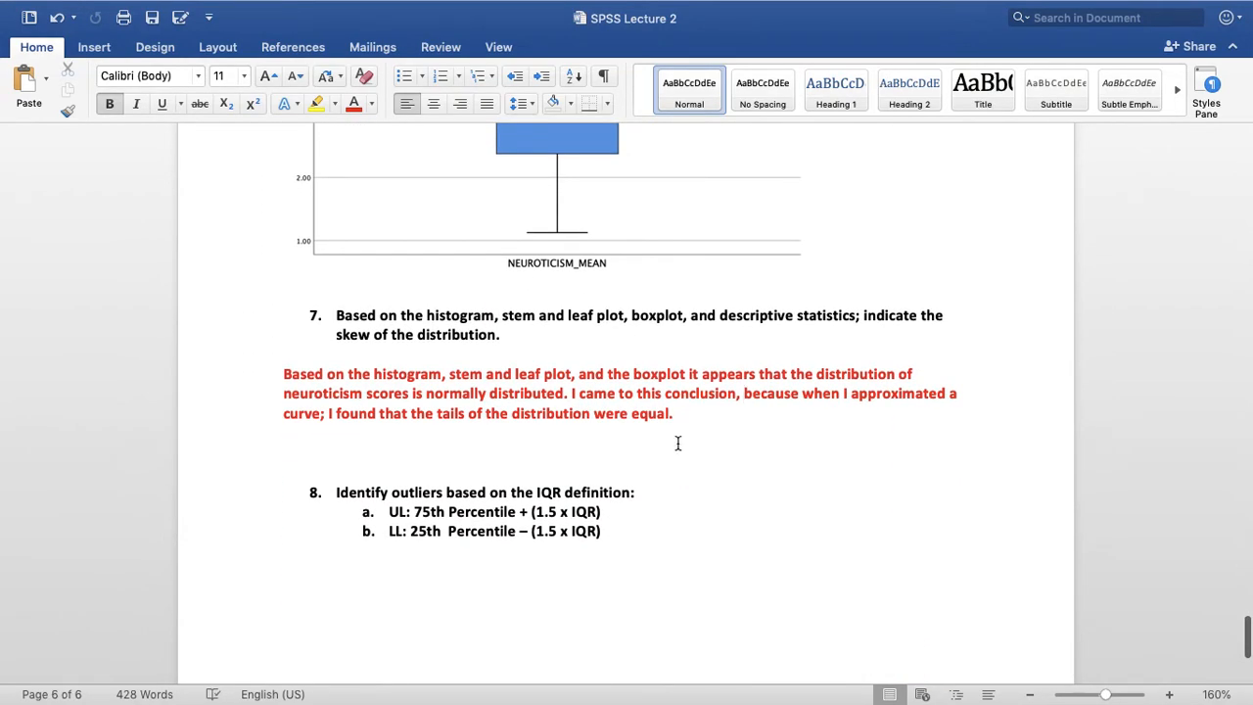
pyautogui.press('Return')
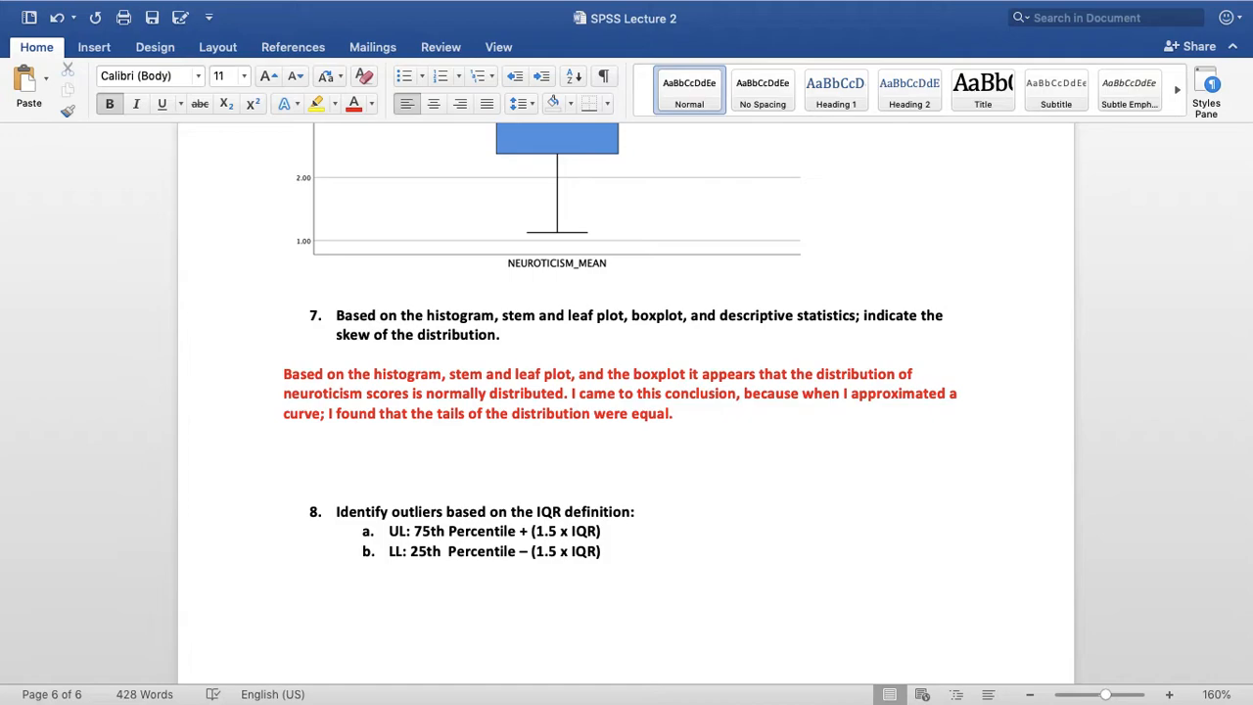
pyautogui.click(763, 416)
pyautogui.write('That is')
pyautogui.press('BackSpace')
pyautogui.write(', neither tail')
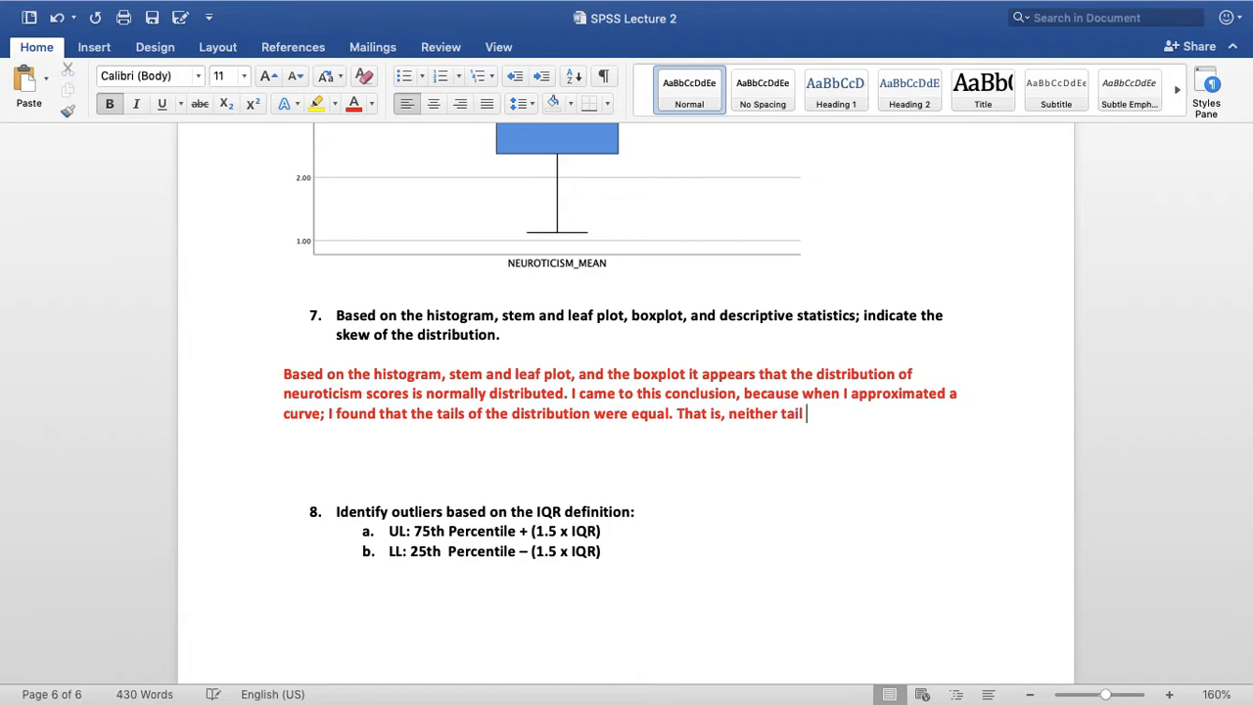
pyautogui.write(' was pointing to')
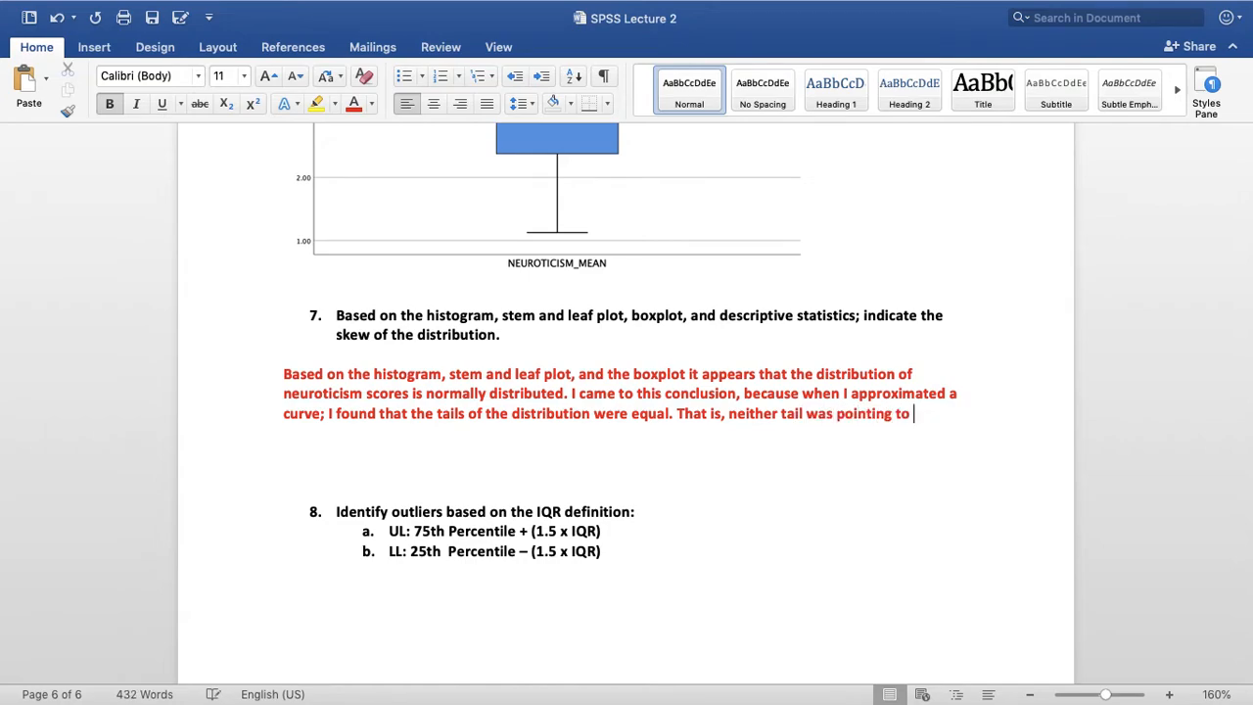
pyautogui.write(' the left or ')
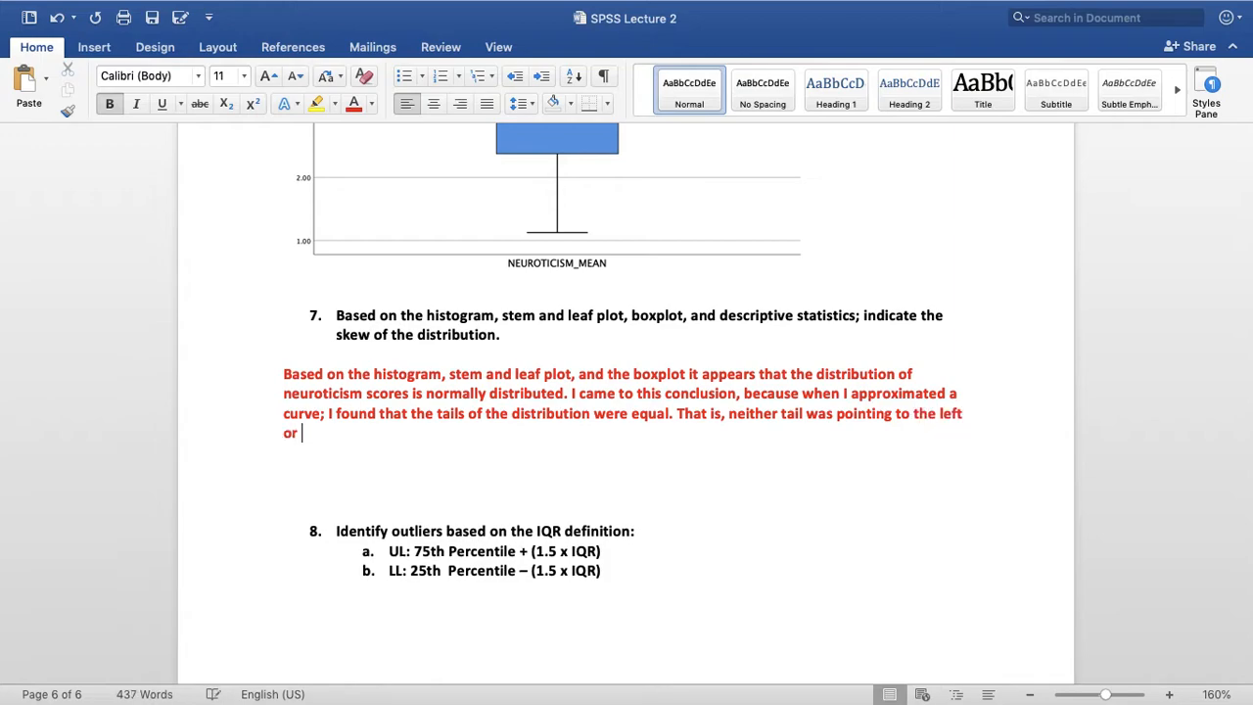
pyautogui.write('to the right')
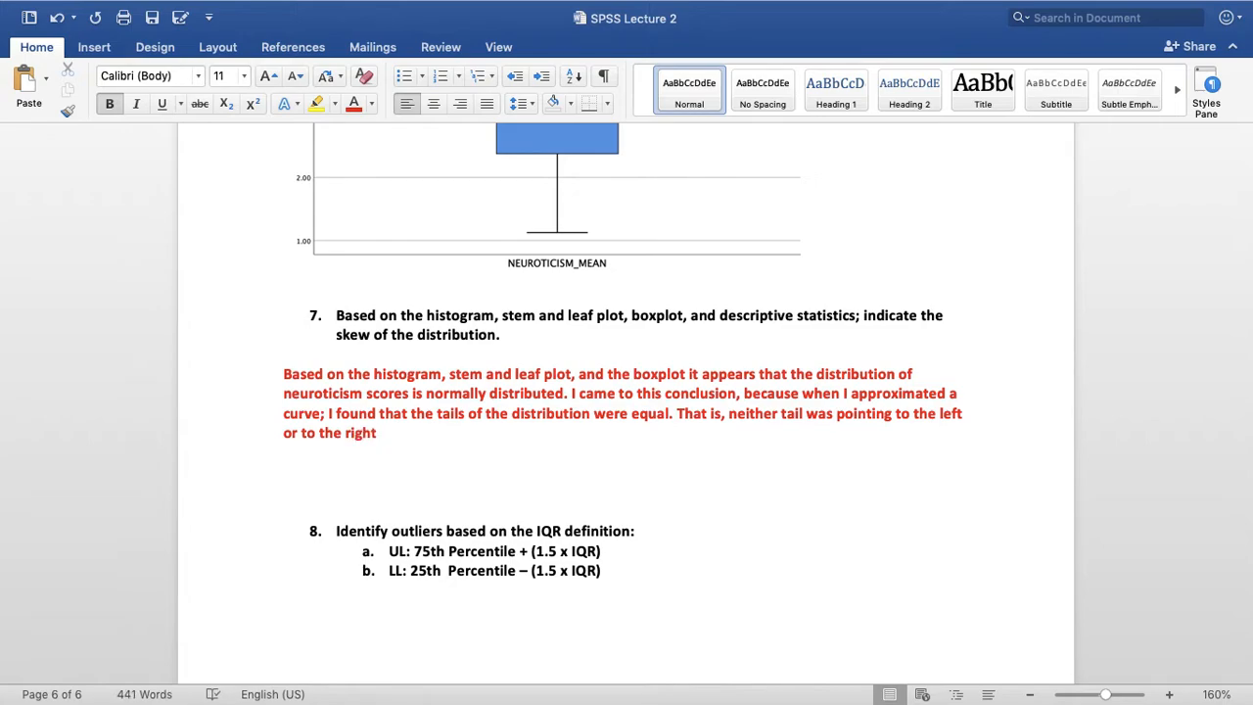
pyautogui.write('.')
# Start a second paragraph in the question 7 answer with "Moreover, when looking at the boxplot, I found"
pyautogui.press('Return')
pyautogui.press('Return')
pyautogui.write('Mor')
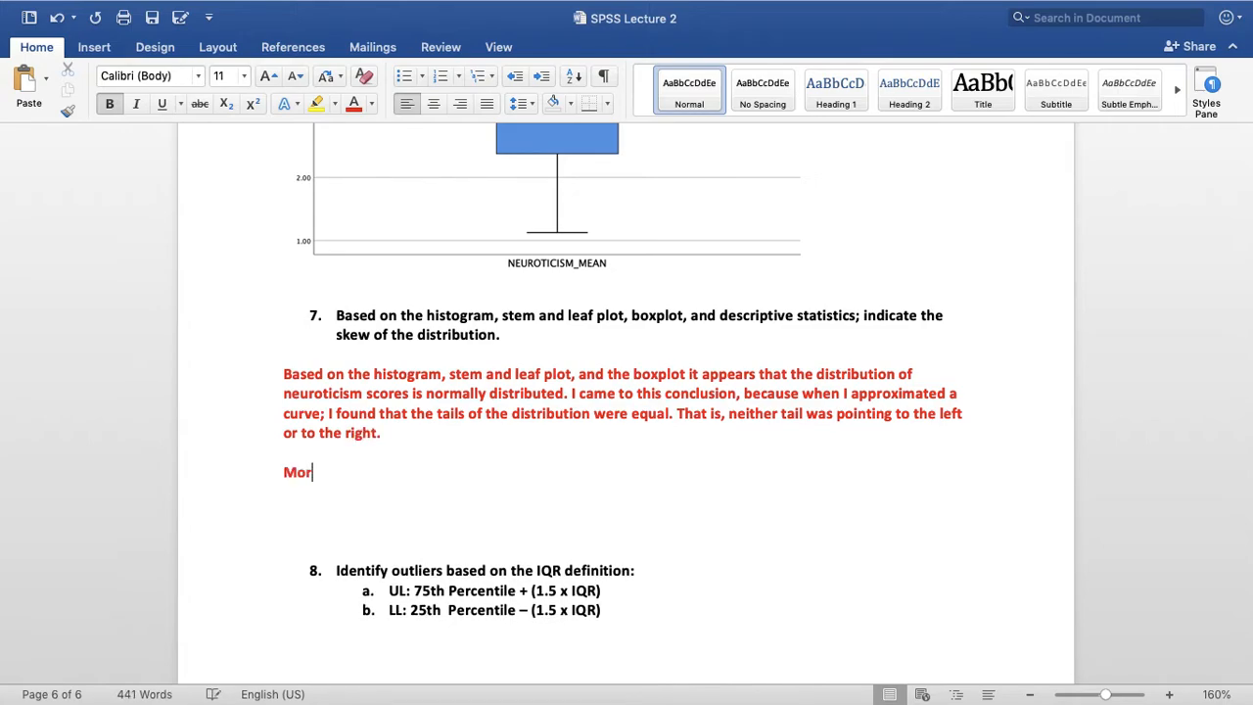
pyautogui.write('eover, when looking at the')
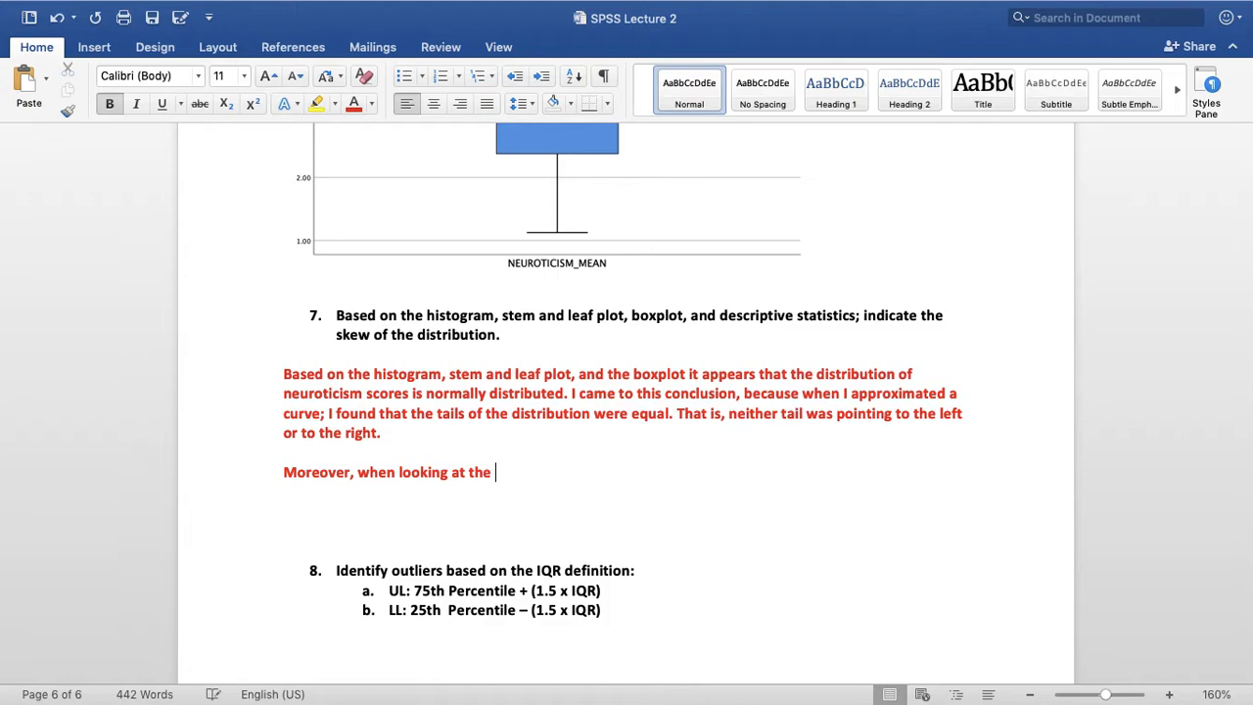
pyautogui.write(' boxplot, I found')
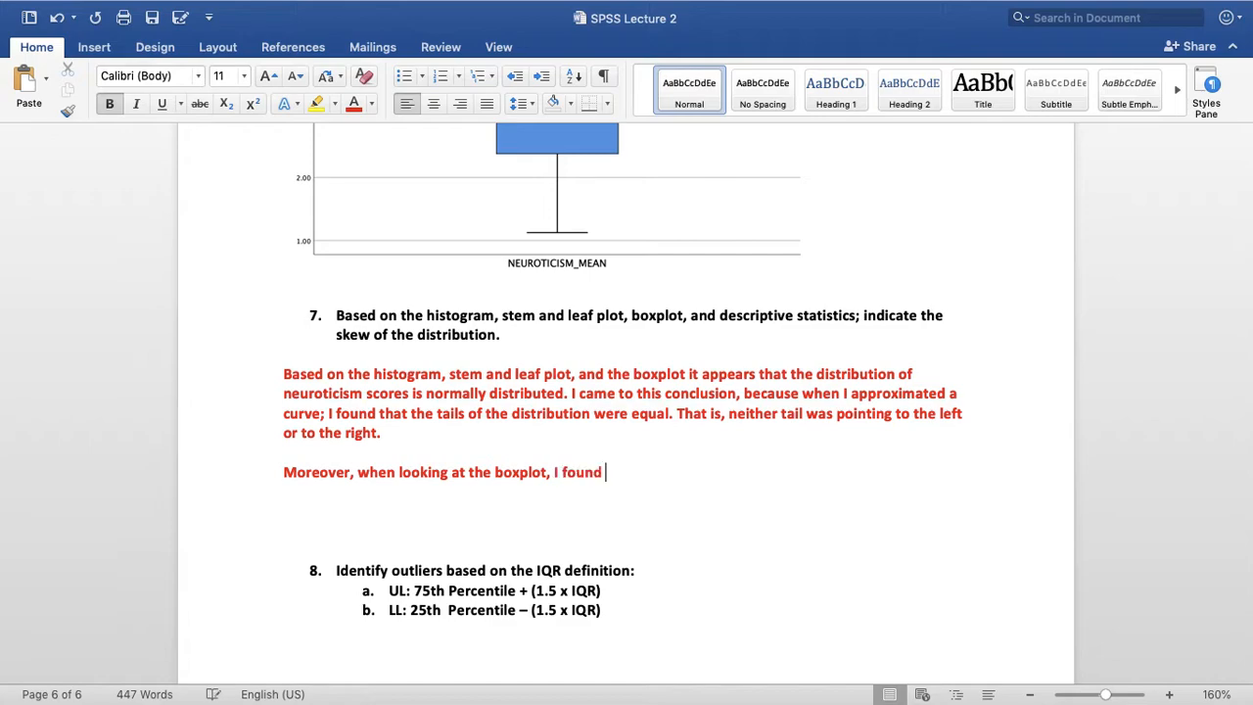
pyautogui.write(' that both ta')
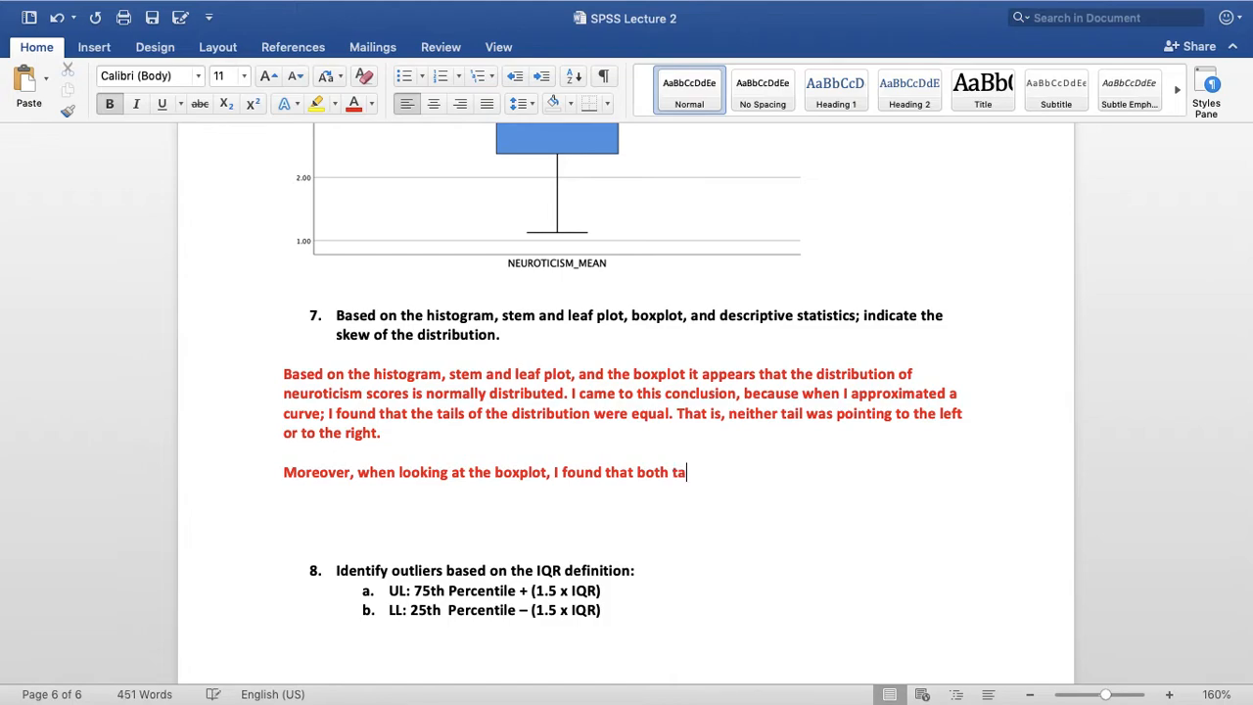
pyautogui.write('ils (i.e., mi')
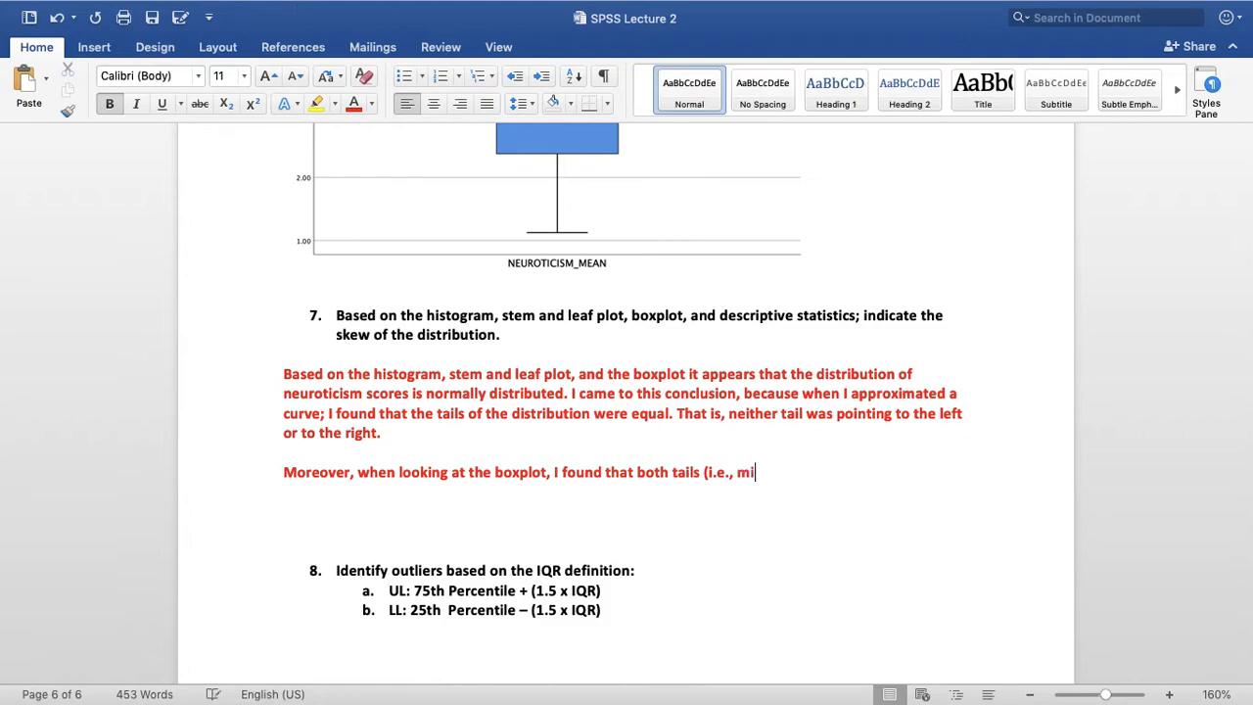
pyautogui.write('n to Q1 and Q3')
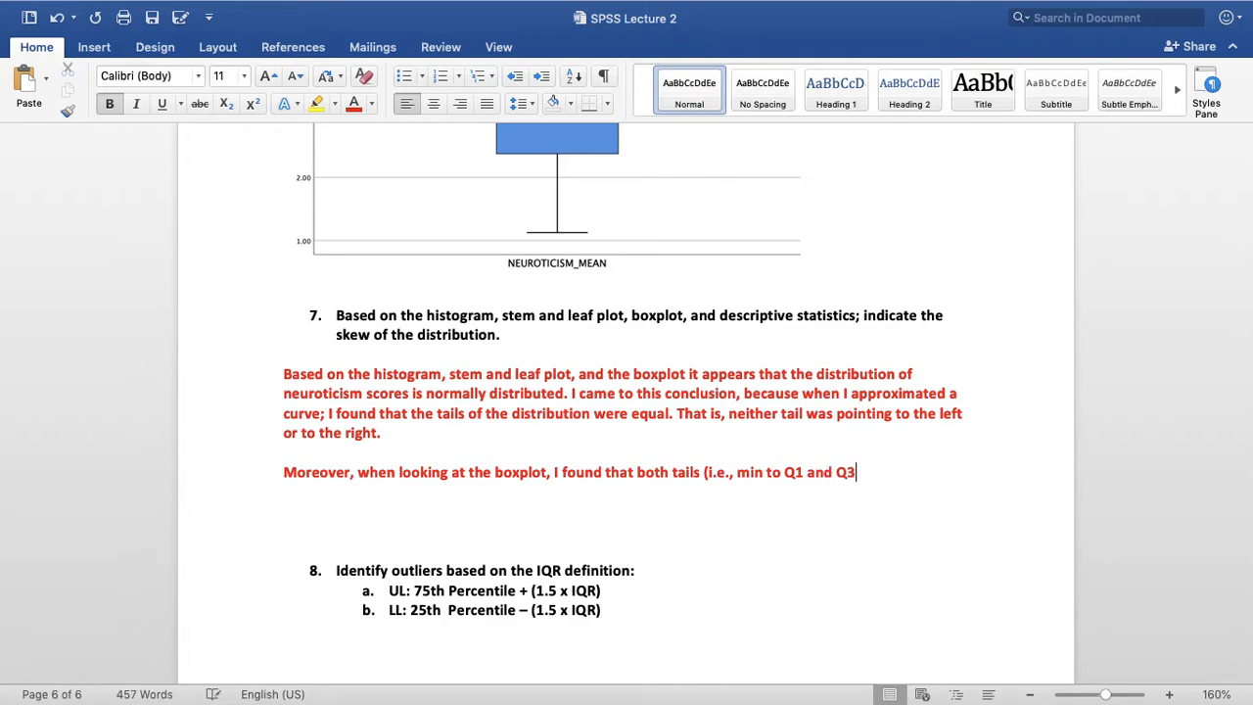
pyautogui.write(' to the max')
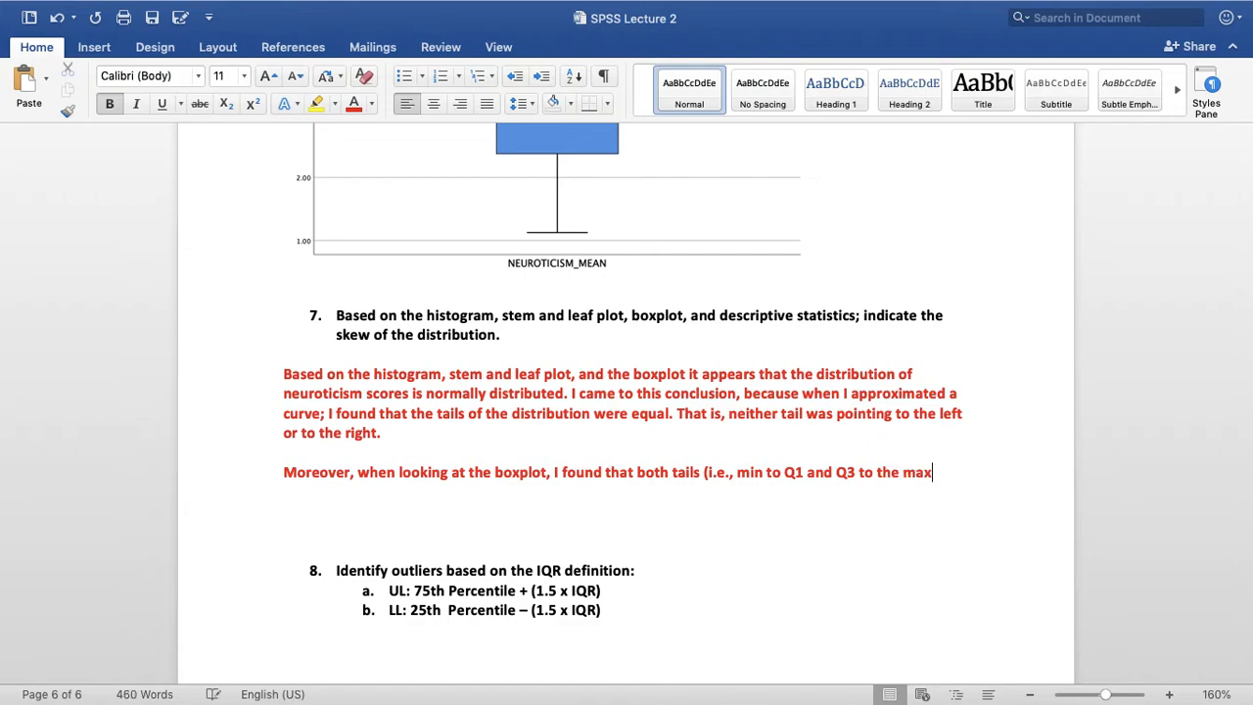
pyautogui.write(') ')
pyautogui.write('were equa')
pyautogui.write('l')
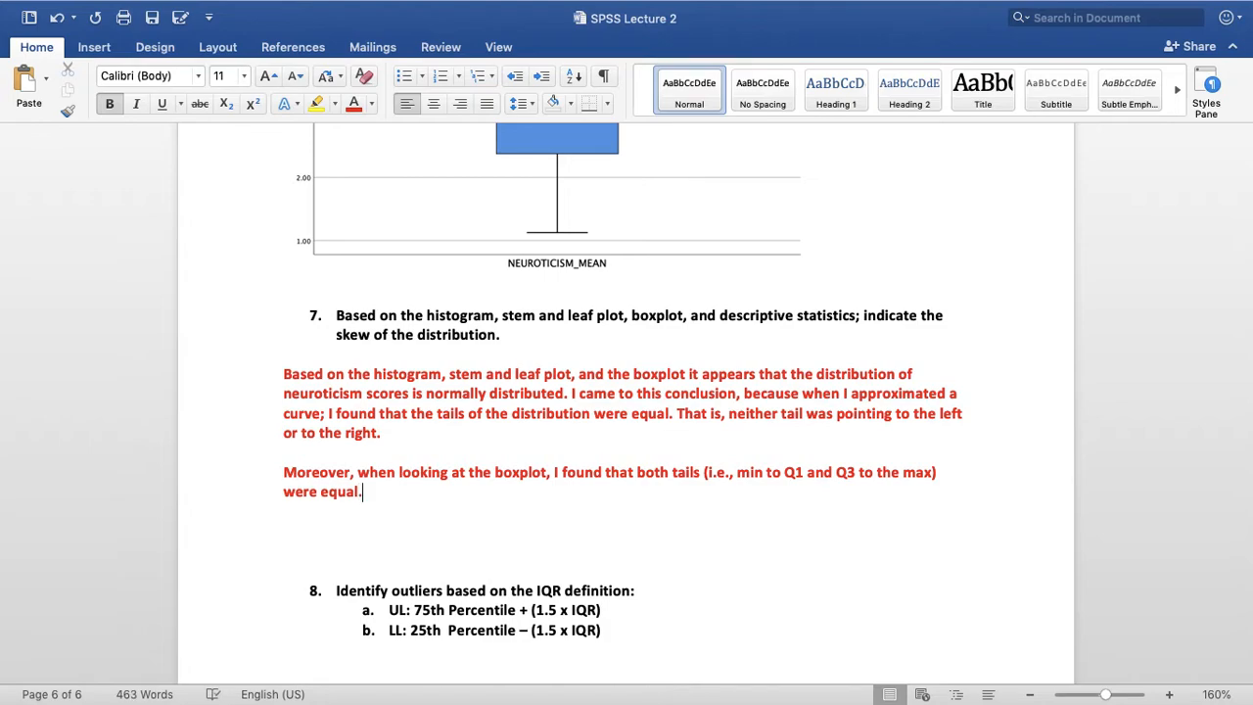
pyautogui.write('. This is an indication ')
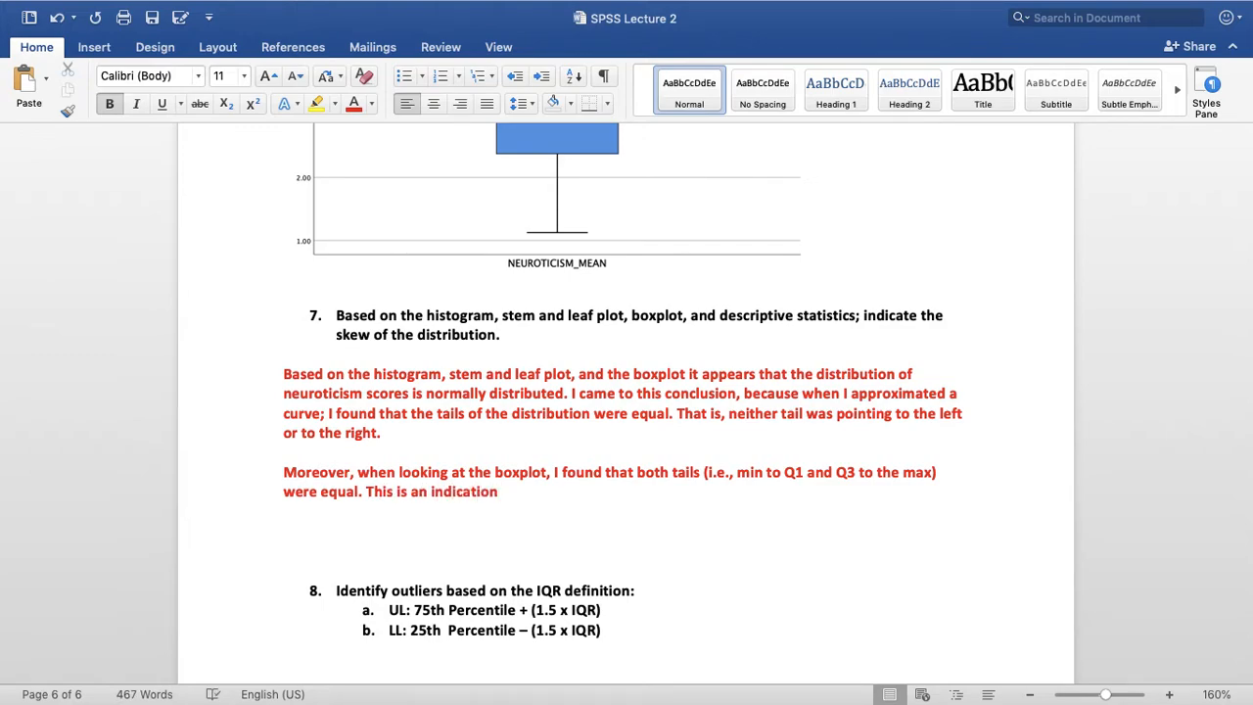
pyautogui.write('that the distribution')
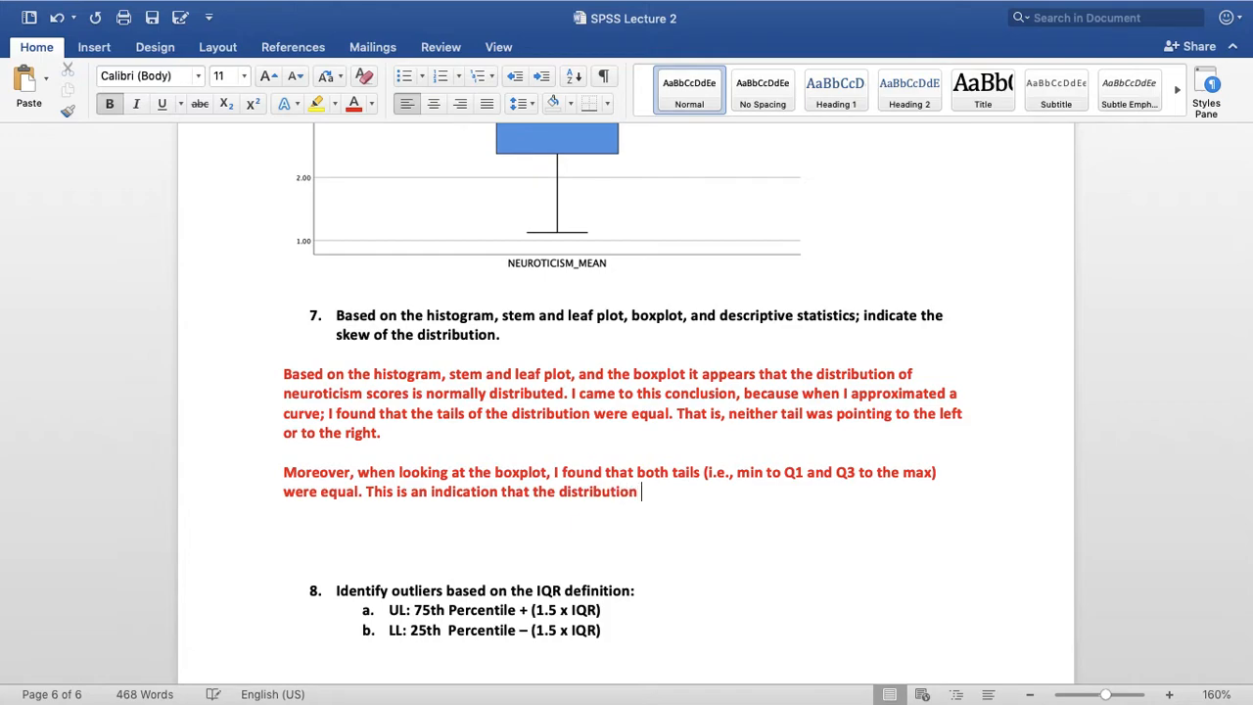
pyautogui.write(' is normally ')
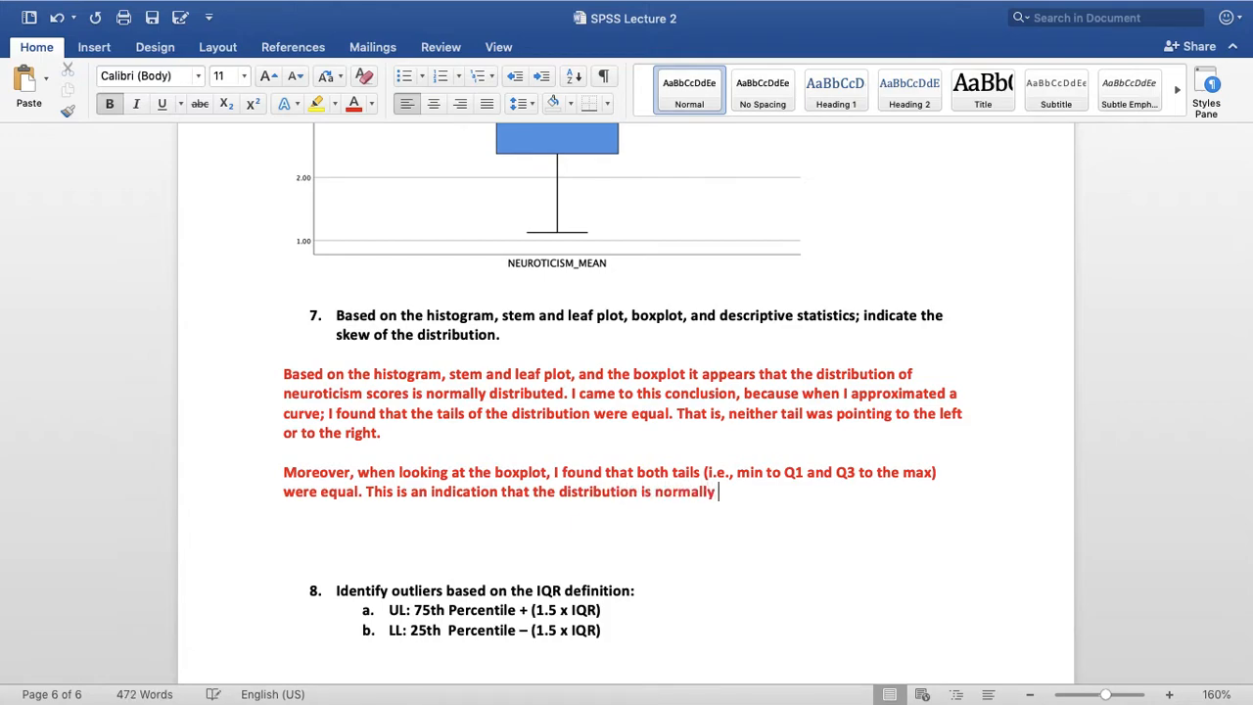
pyautogui.write('distributed.')
# Compare the boxplot's whiskers and median with the written question 7 answer
pyautogui.scroll(1, 842, 506)
pyautogui.scroll(1, 842, 506)
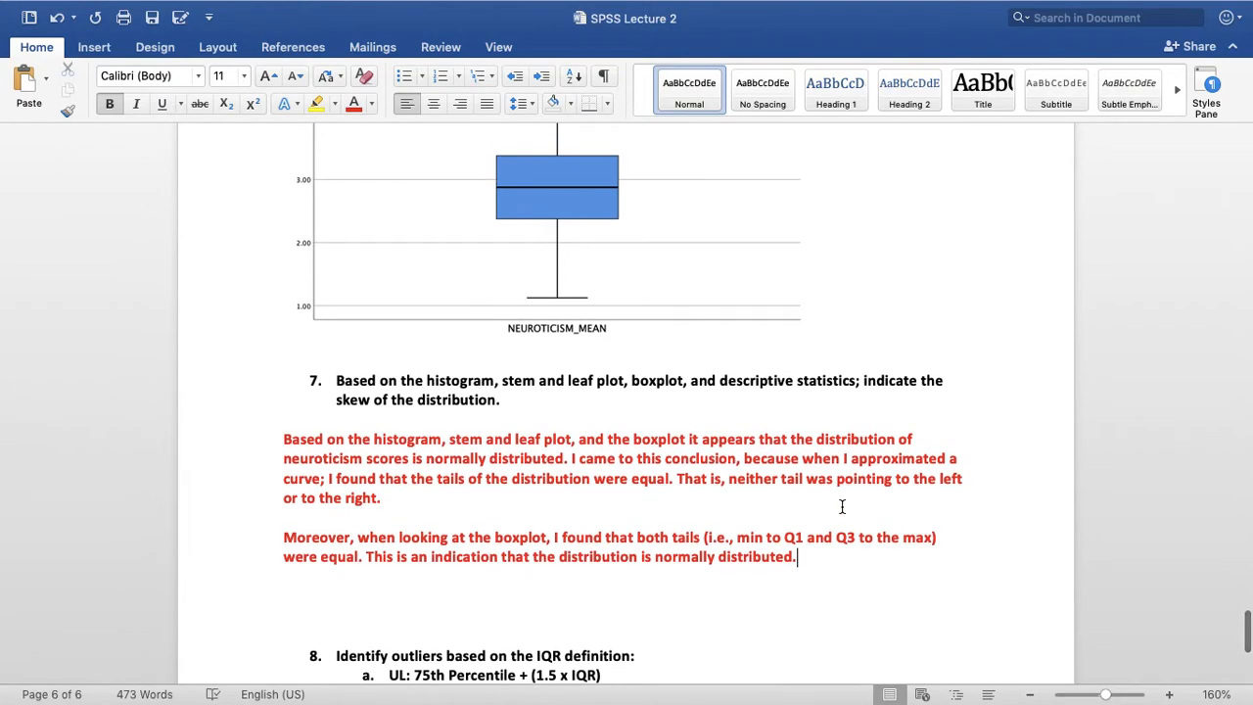
pyautogui.scroll(-1, 842, 506)
pyautogui.scroll(-1, 842, 506)
pyautogui.scroll(2, 842, 507)
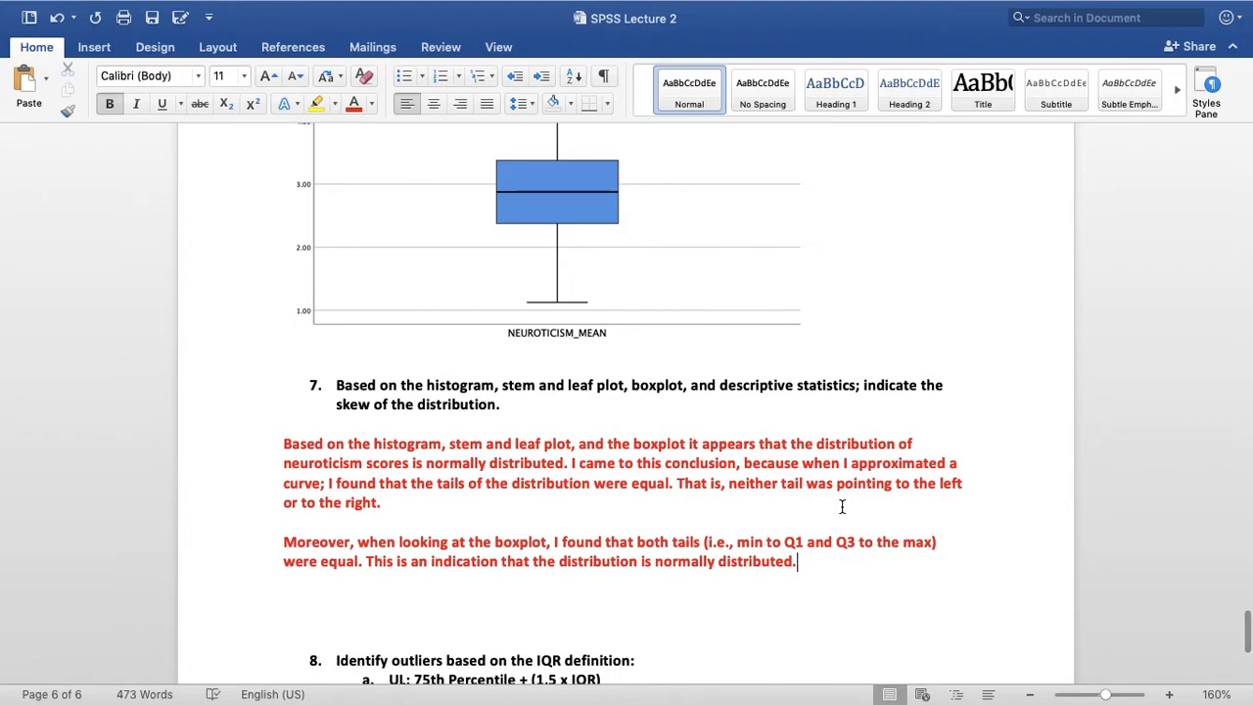
pyautogui.scroll(3, 842, 506)
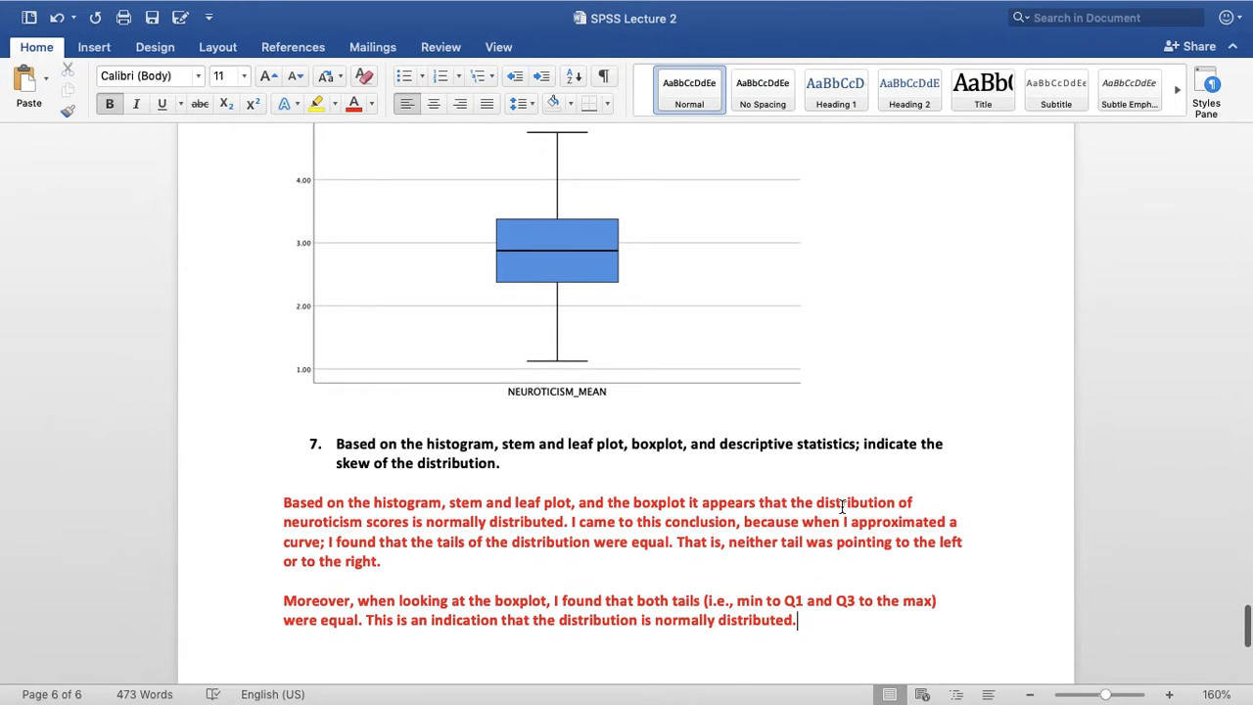
pyautogui.scroll(5, 581, 361)
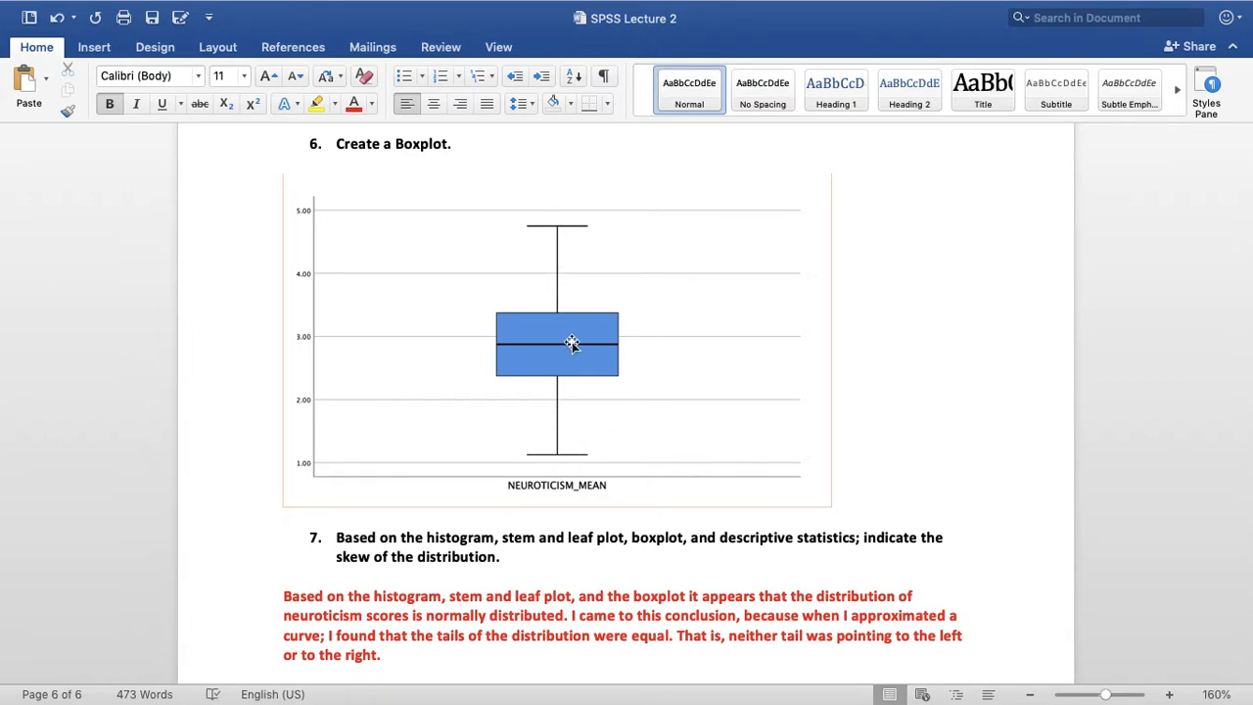
pyautogui.scroll(-1, 603, 421)
pyautogui.scroll(1, 603, 421)
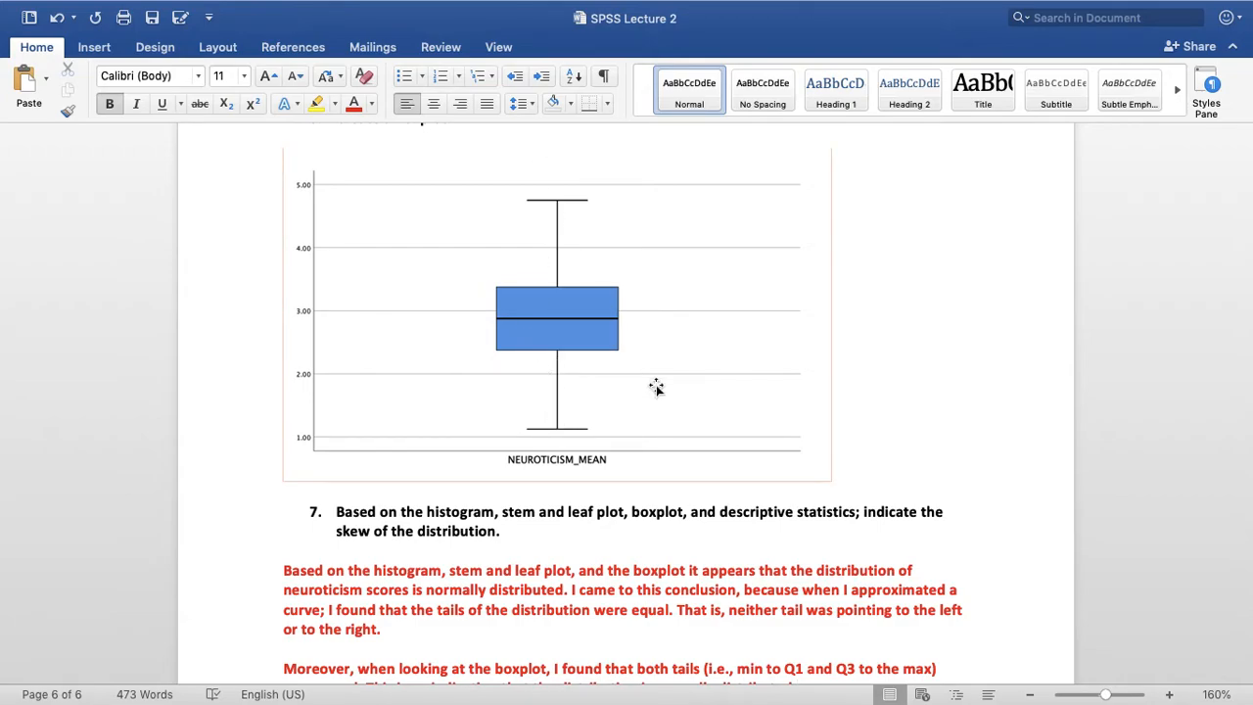
pyautogui.scroll(-5, 798, 483)
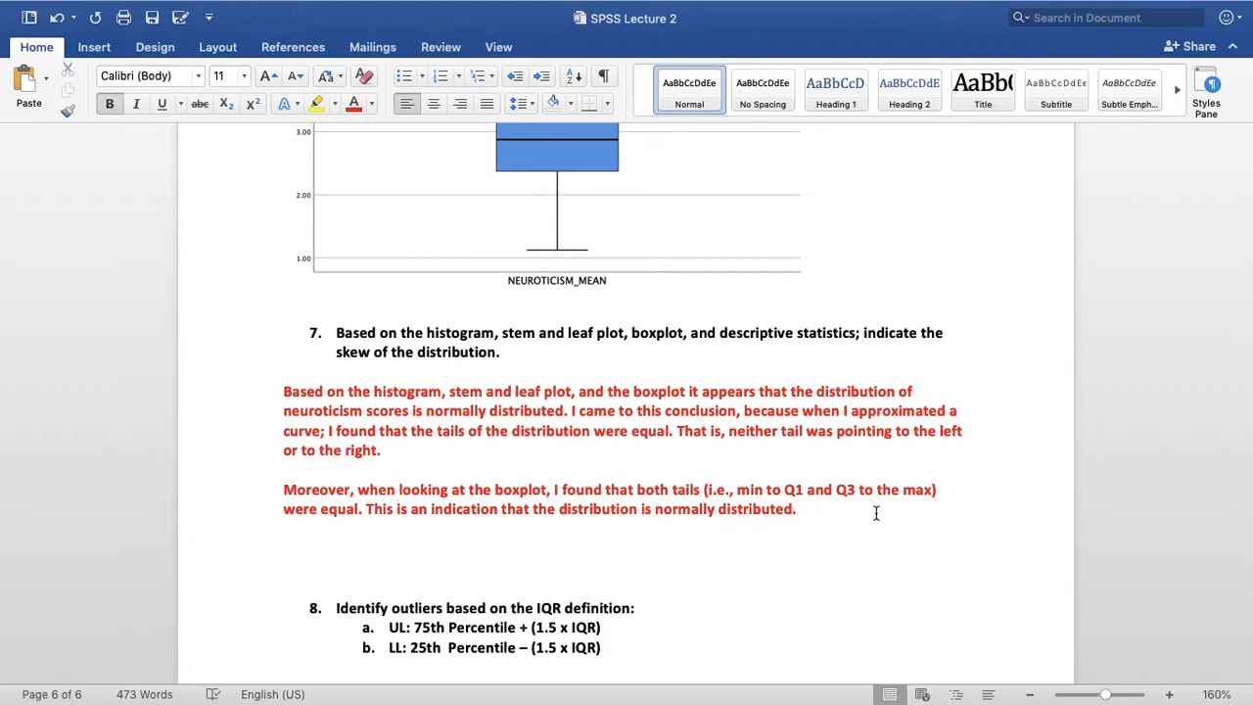
# Start a third paragraph in the question 7 answer with "Furthermore, I can conclude that the distribution is normally distributed because"
pyautogui.press('Return')
pyautogui.press('Return')
pyautogui.write('Fu')
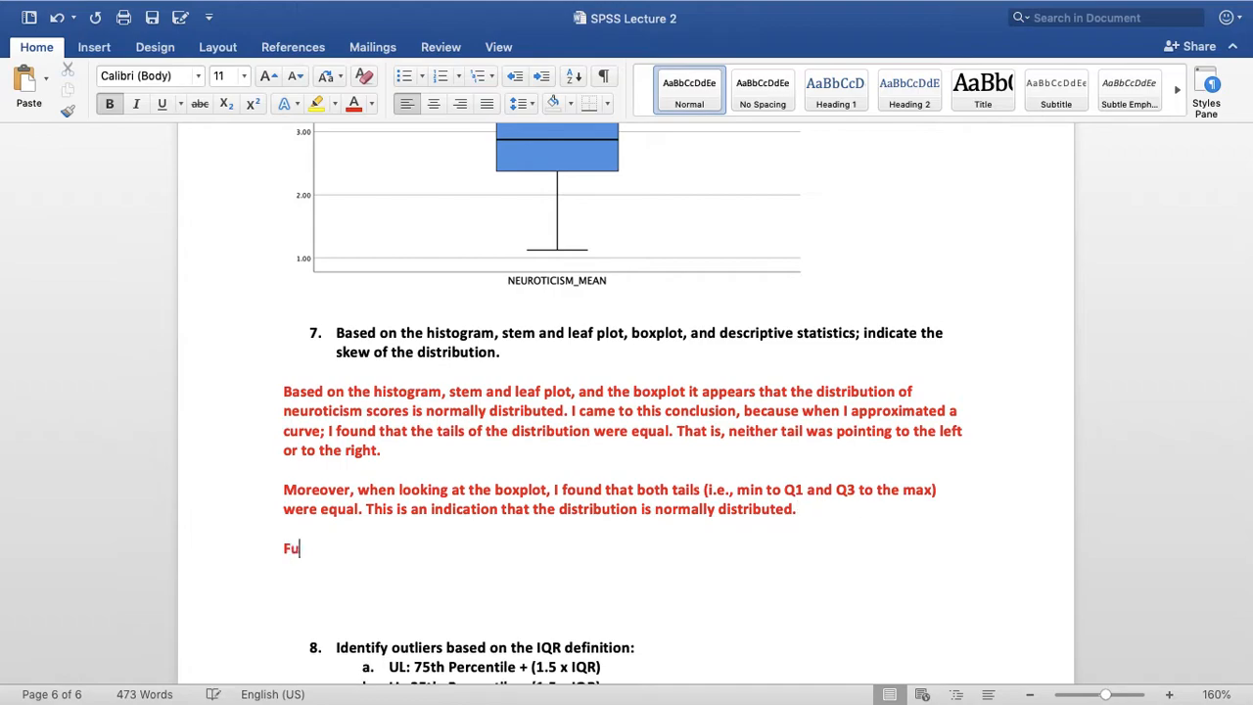
pyautogui.write('rthermore, I can ')
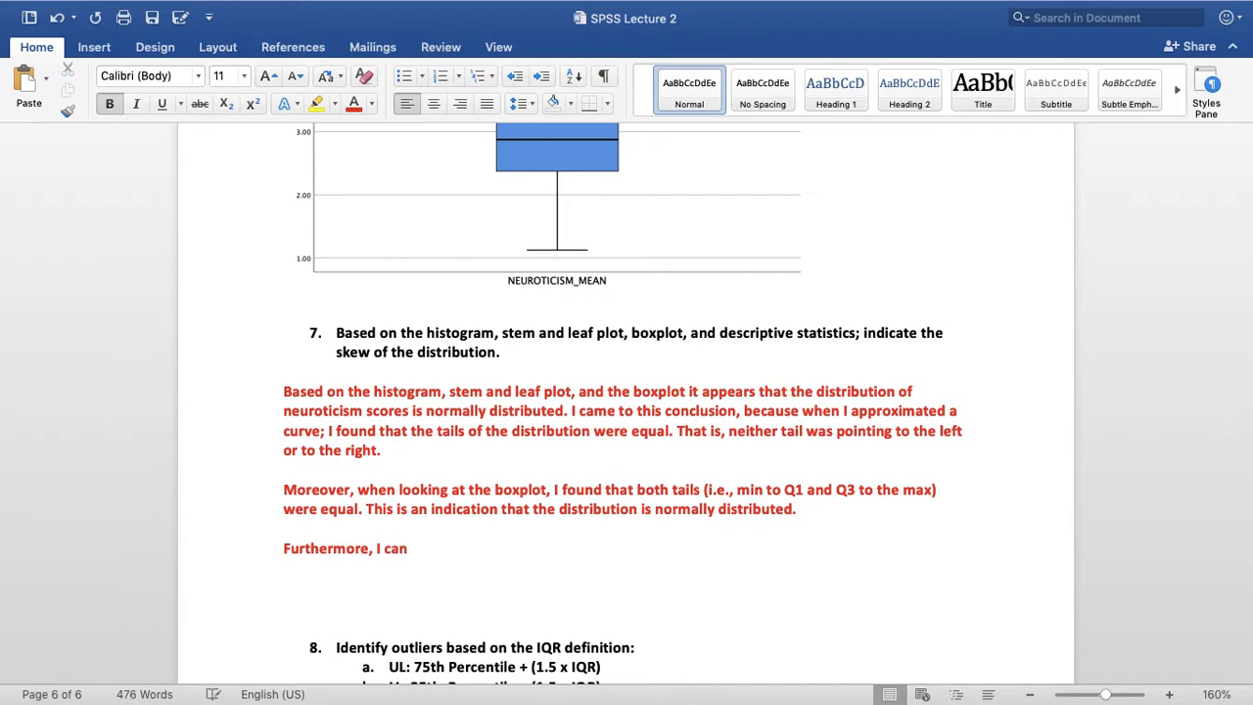
pyautogui.write('conclude that ')
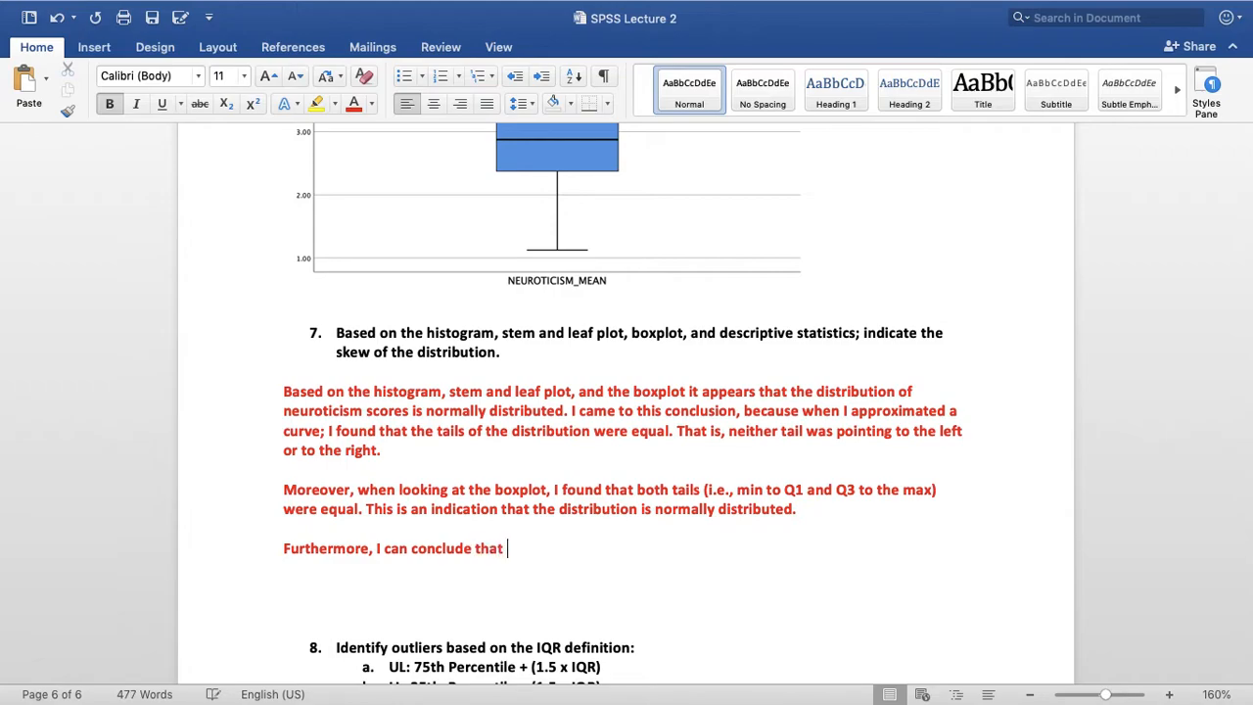
pyautogui.write('the distribution is normall')
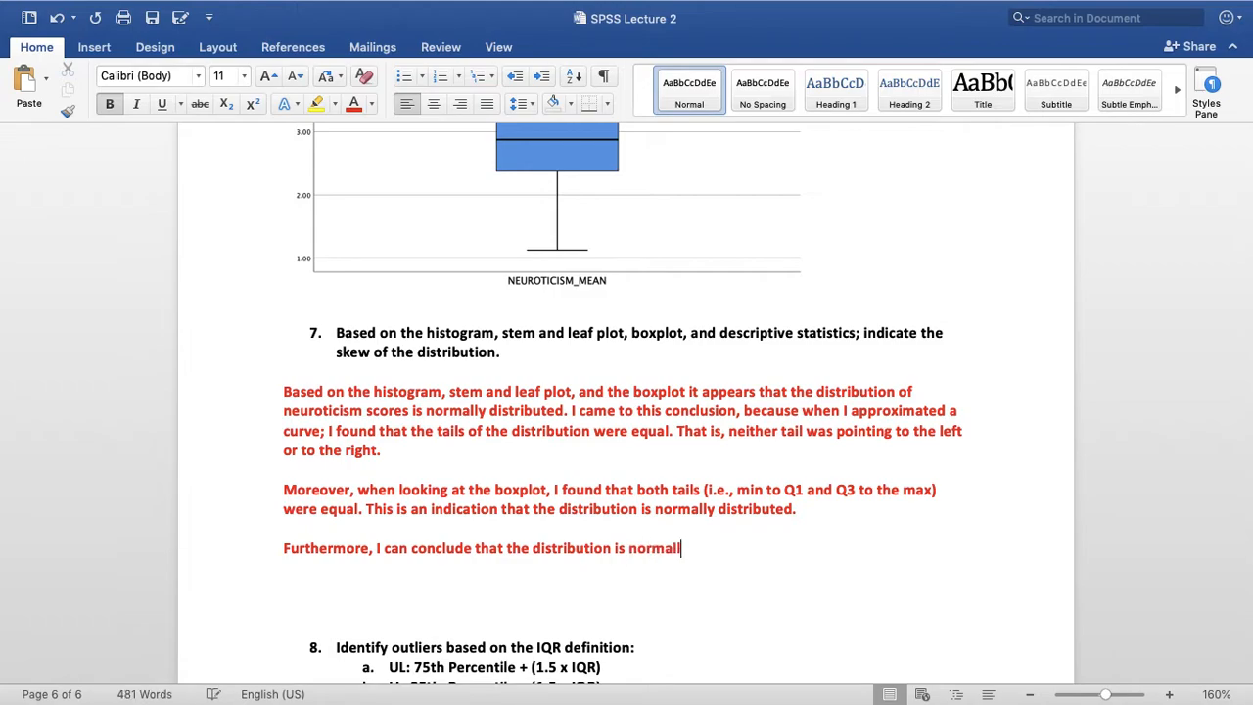
pyautogui.write('y distributed because')
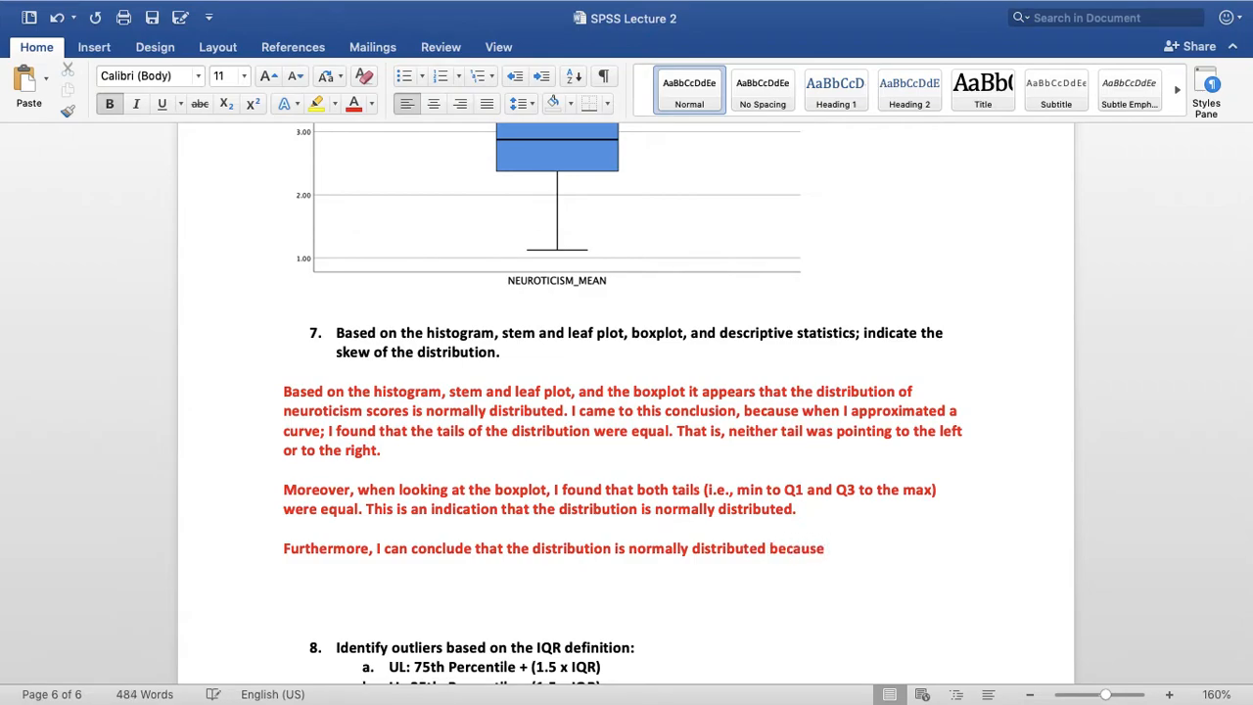
pyautogui.write(' the mean is')
# Finish the third paragraph's sentence with "the mean and the median are equal."
pyautogui.press('BackSpace')
pyautogui.press('BackSpace')
pyautogui.write('and the ')
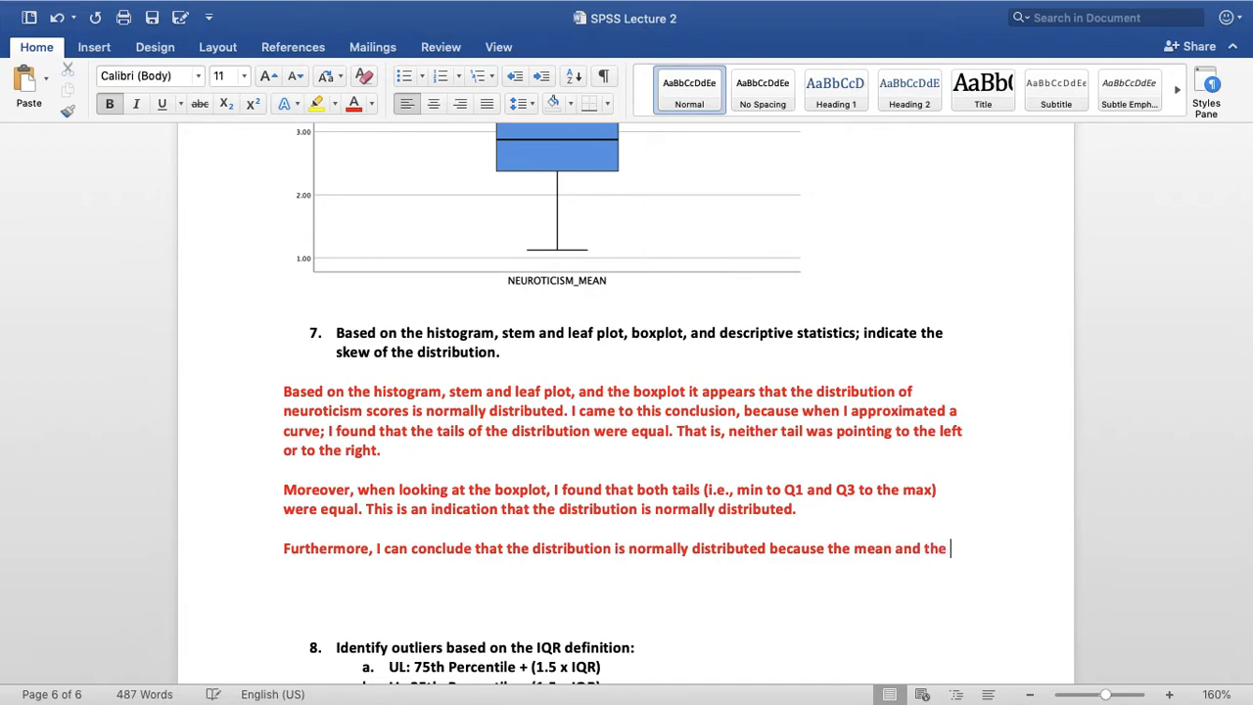
pyautogui.write('median are equal.')
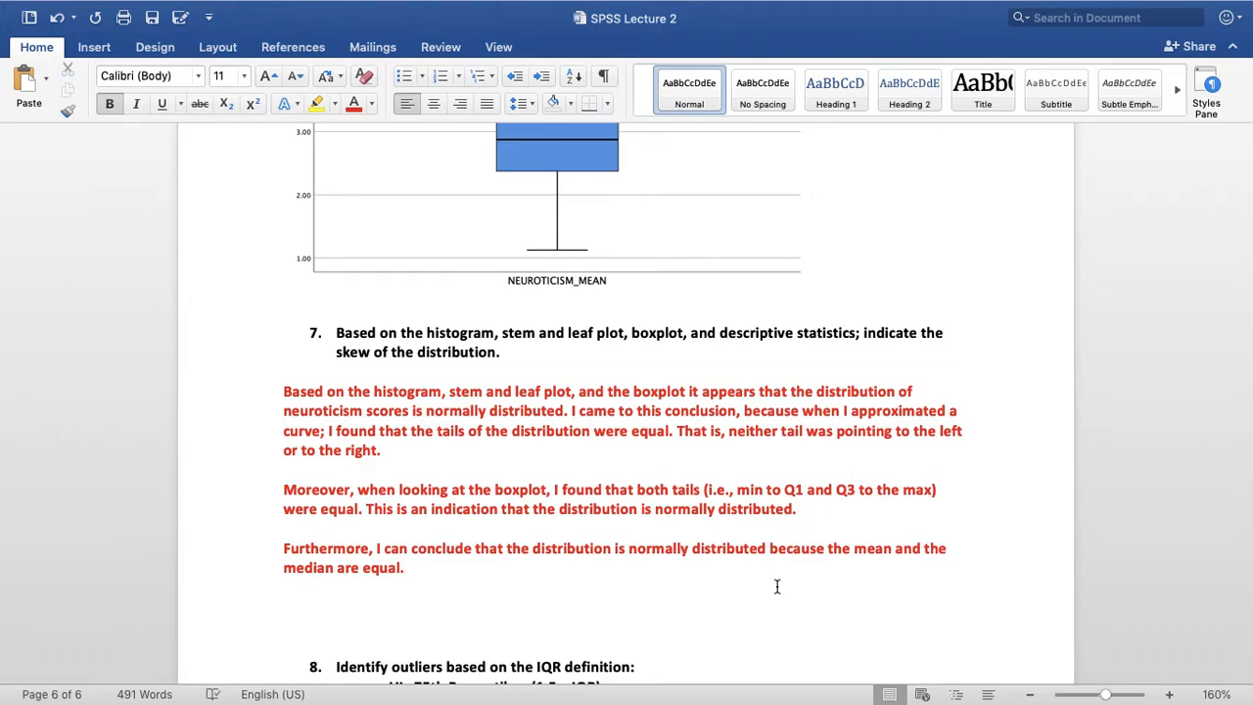
# Delete the extra blank lines between the question 7 answer and question 8
pyautogui.scroll(-1, 777, 586)
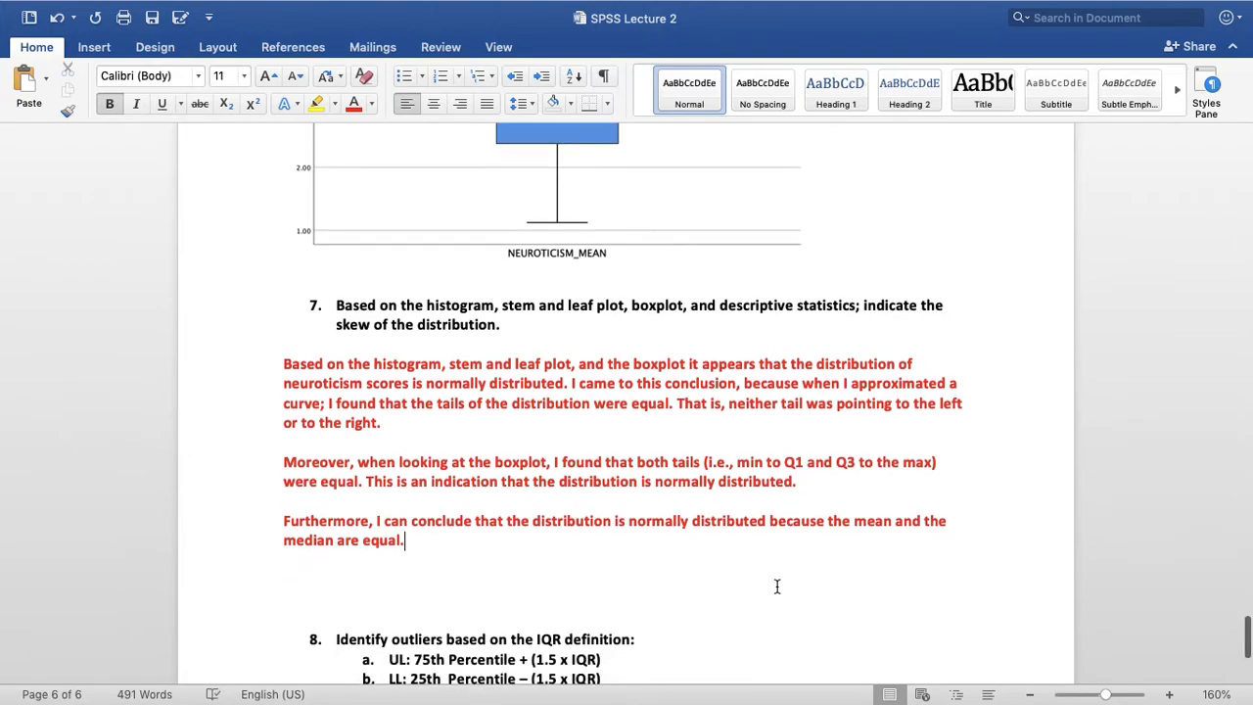
pyautogui.click(539, 585)
pyautogui.press('BackSpace')
pyautogui.press('BackSpace')
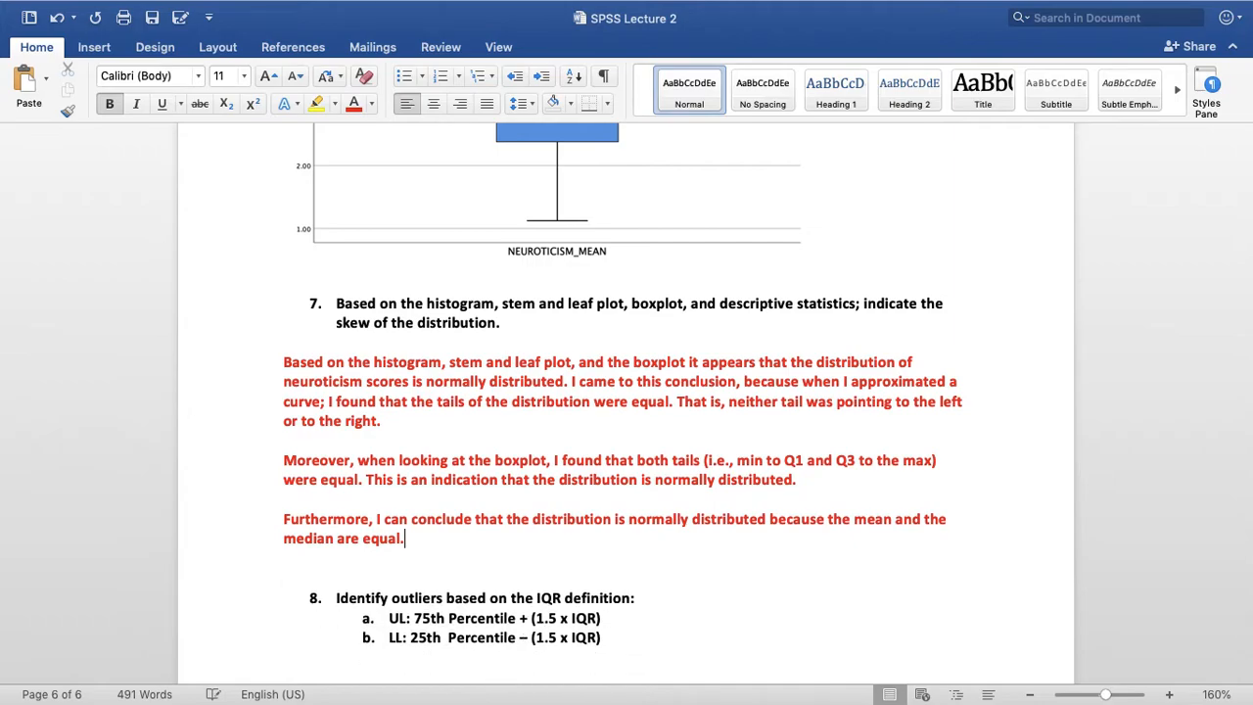
pyautogui.click(451, 563)
pyautogui.press('BackSpace')
# Check the mean and median in the Descriptives table against the question 7 answer
pyautogui.scroll(10, 638, 271)
pyautogui.scroll(15, 633, 275)
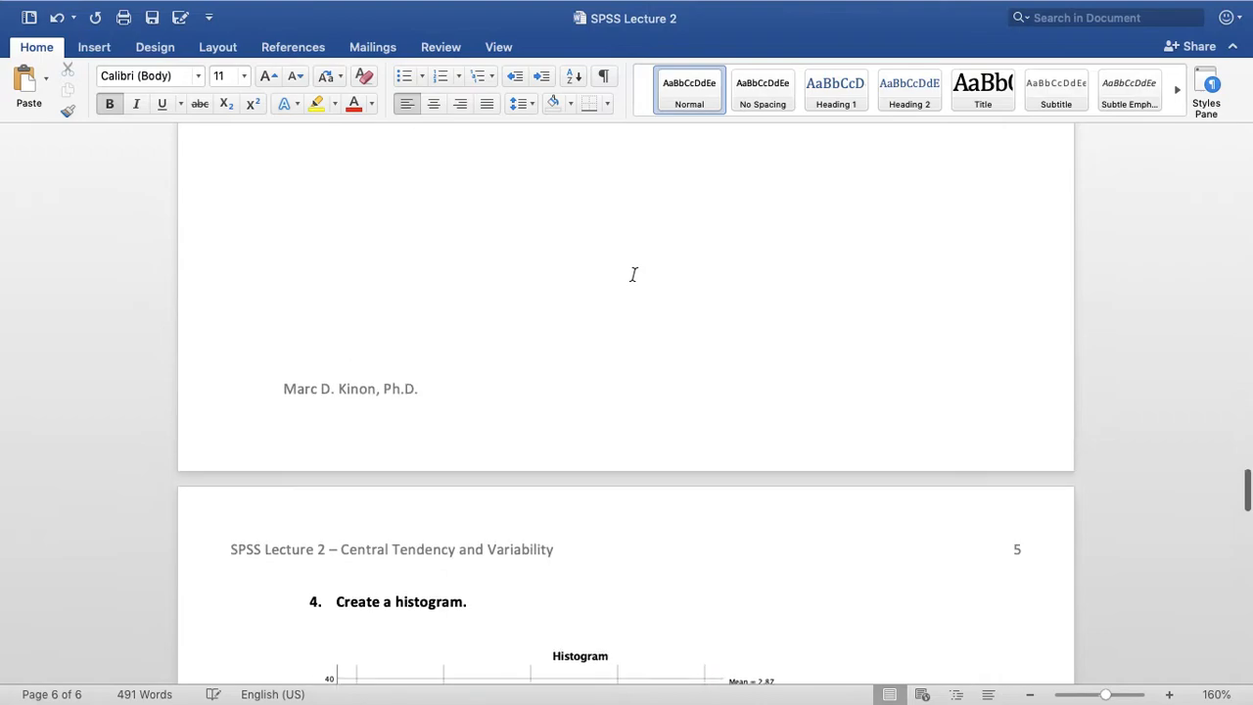
pyautogui.scroll(-2, 634, 275)
pyautogui.click(554, 262)
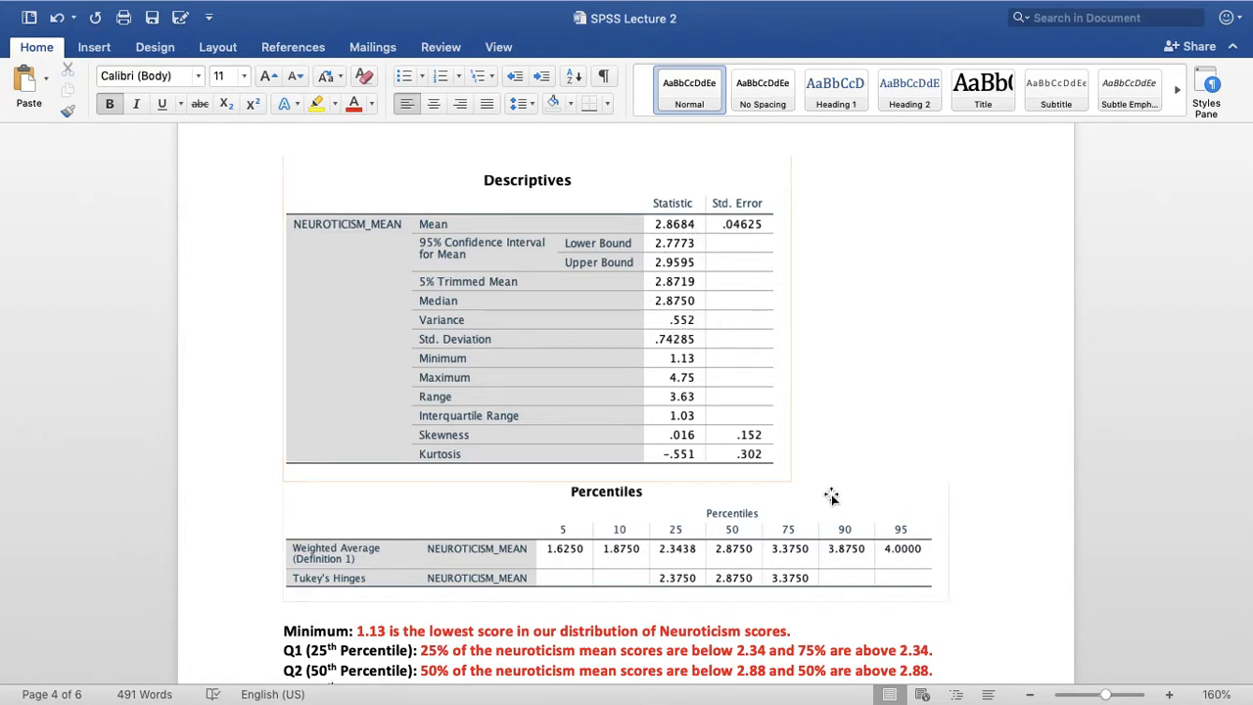
pyautogui.scroll(-20, 832, 497)
pyautogui.scroll(-15, 831, 496)
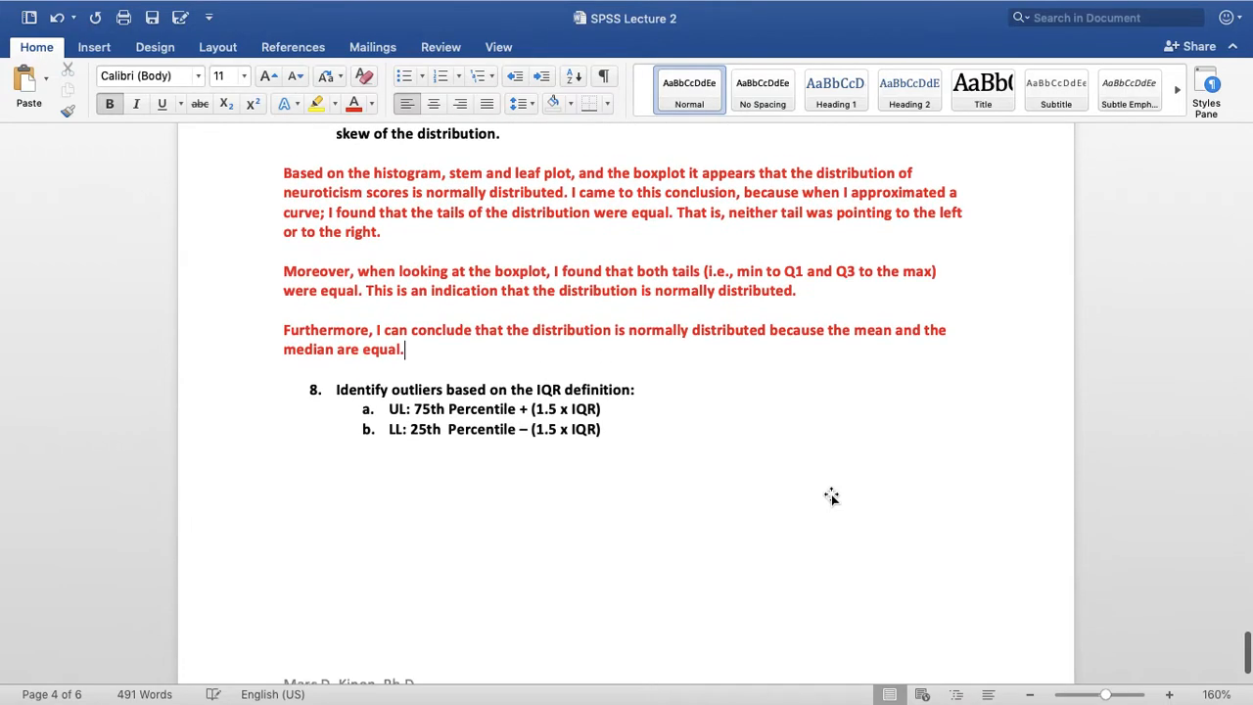
# Insert unnumbered blank lines between items a and b of question 8, keeping the LL formula as item b
pyautogui.click(609, 408)
pyautogui.press('Return')
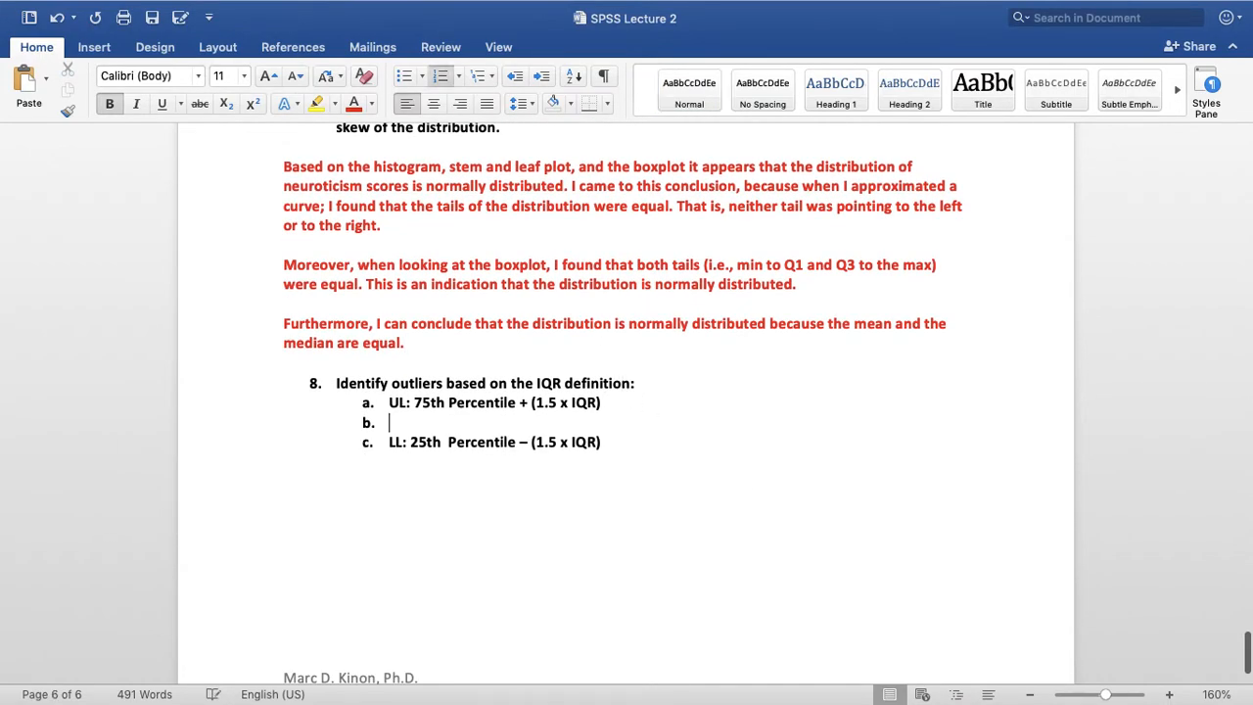
pyautogui.press('Return')
pyautogui.press('Return')
pyautogui.press('Return')
pyautogui.press('Down')
pyautogui.press('Up')
pyautogui.press('Down')
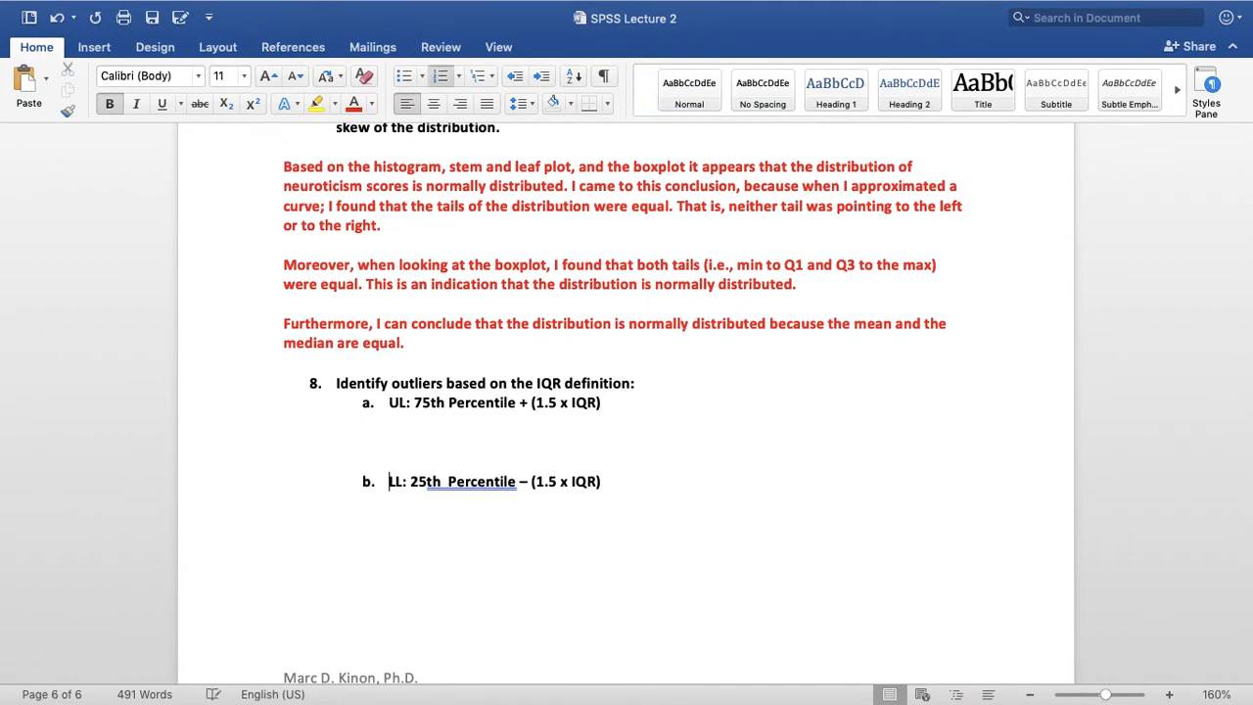
# Begin an indented line reading "UL:" directly beneath the upper limit formula in item a
pyautogui.press('Up')
pyautogui.press('Up')
pyautogui.press('Up')
pyautogui.press('Tab')
pyautogui.press('Tab')
pyautogui.write('UL:')
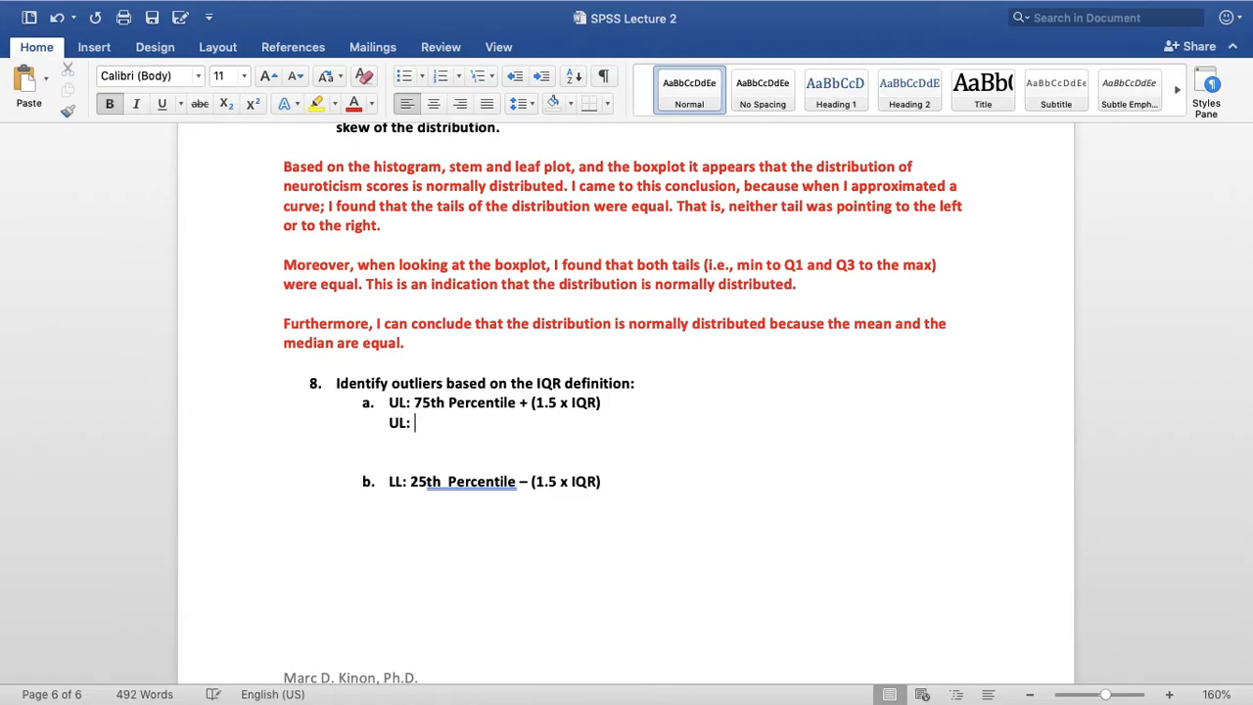
# Look up the 75th percentile in the Percentiles table and enter "3.38 + (1.5 x" after "UL:"
pyautogui.scroll(3, 672, 440)
pyautogui.scroll(15, 672, 441)
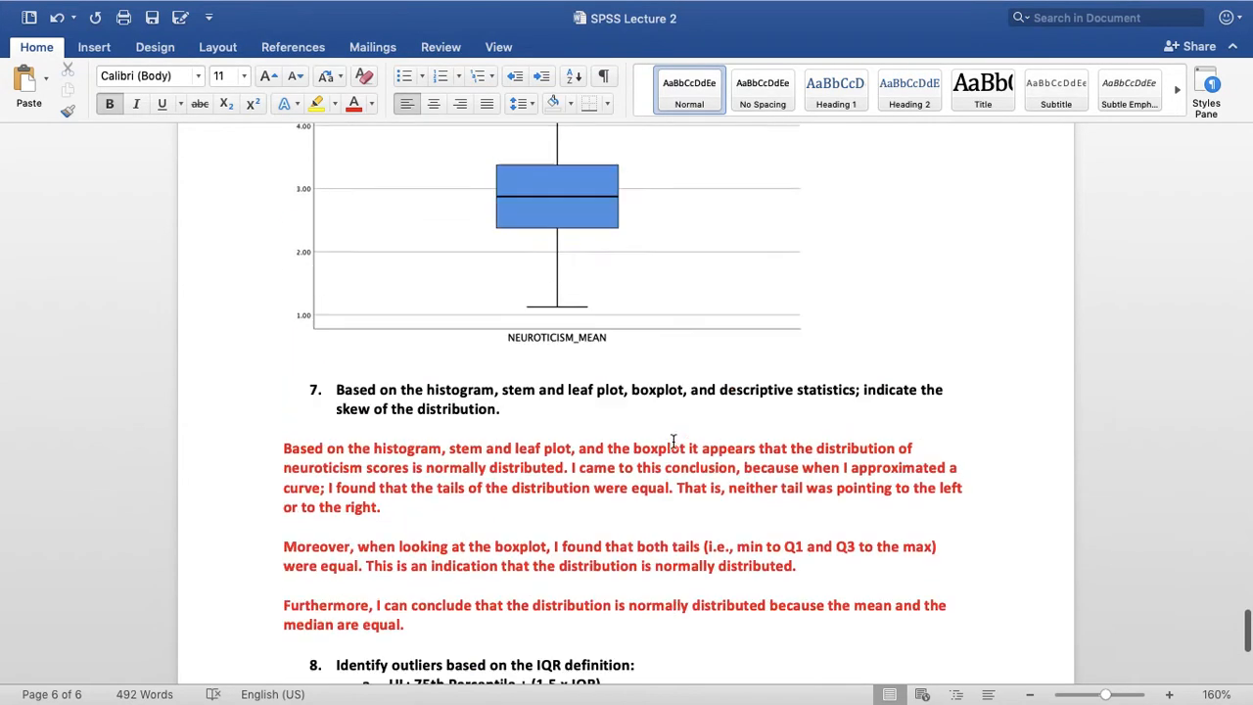
pyautogui.scroll(-15, 673, 441)
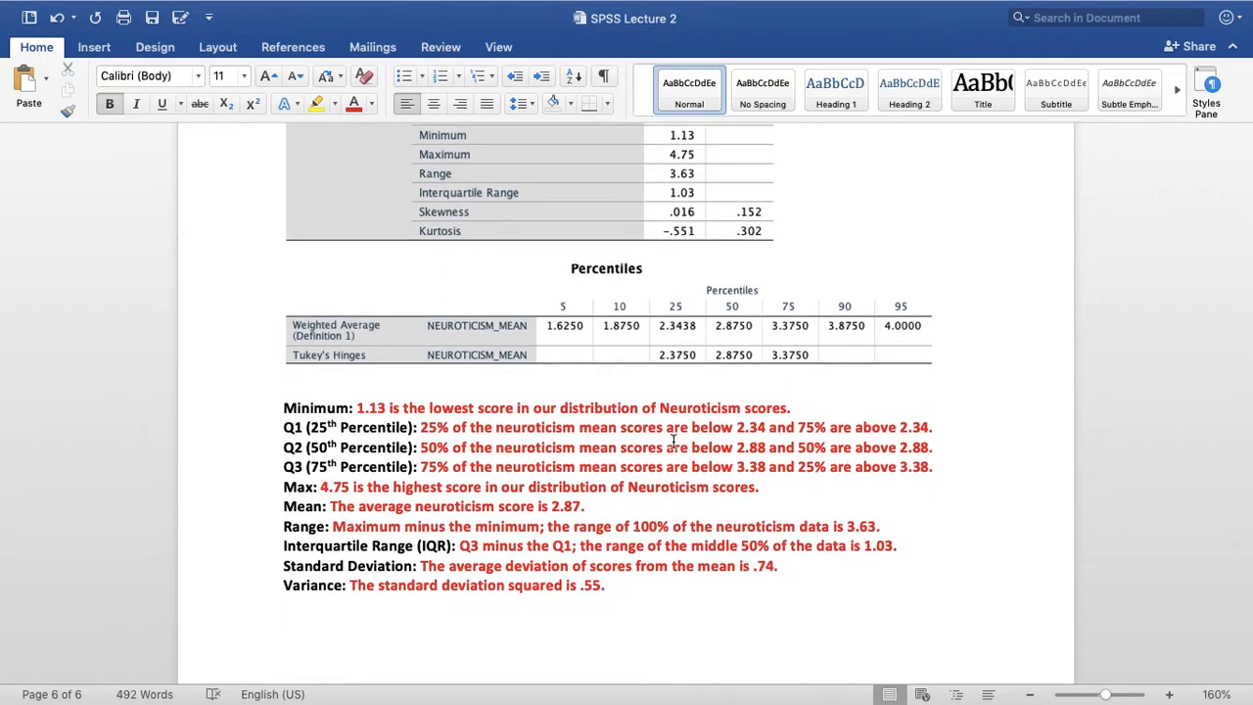
pyautogui.scroll(-1, 673, 441)
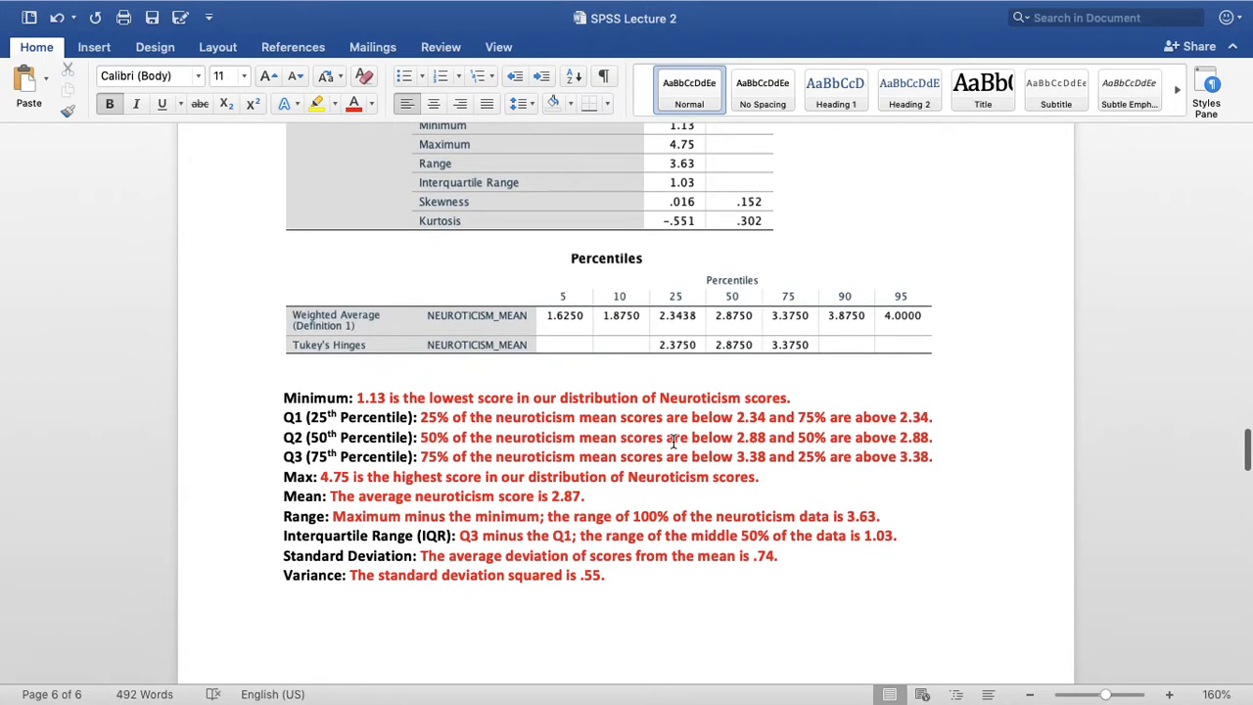
pyautogui.scroll(4, 673, 441)
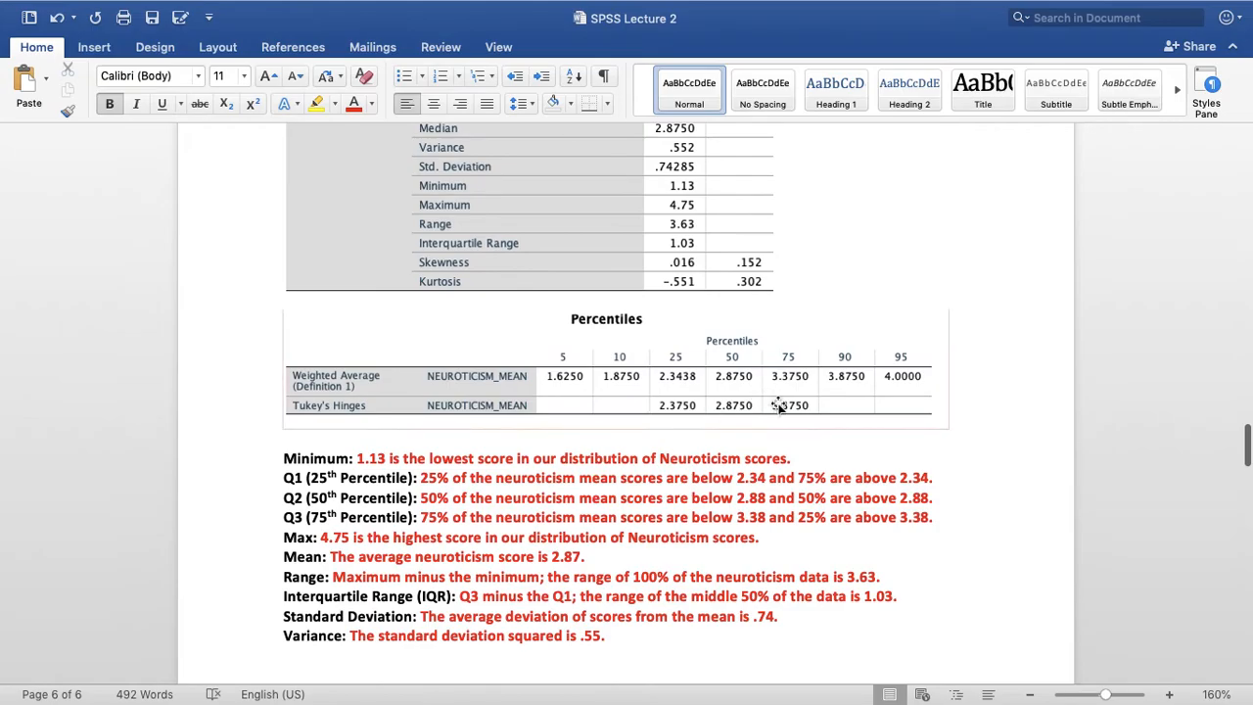
pyautogui.scroll(-15, 808, 374)
pyautogui.scroll(-15, 807, 374)
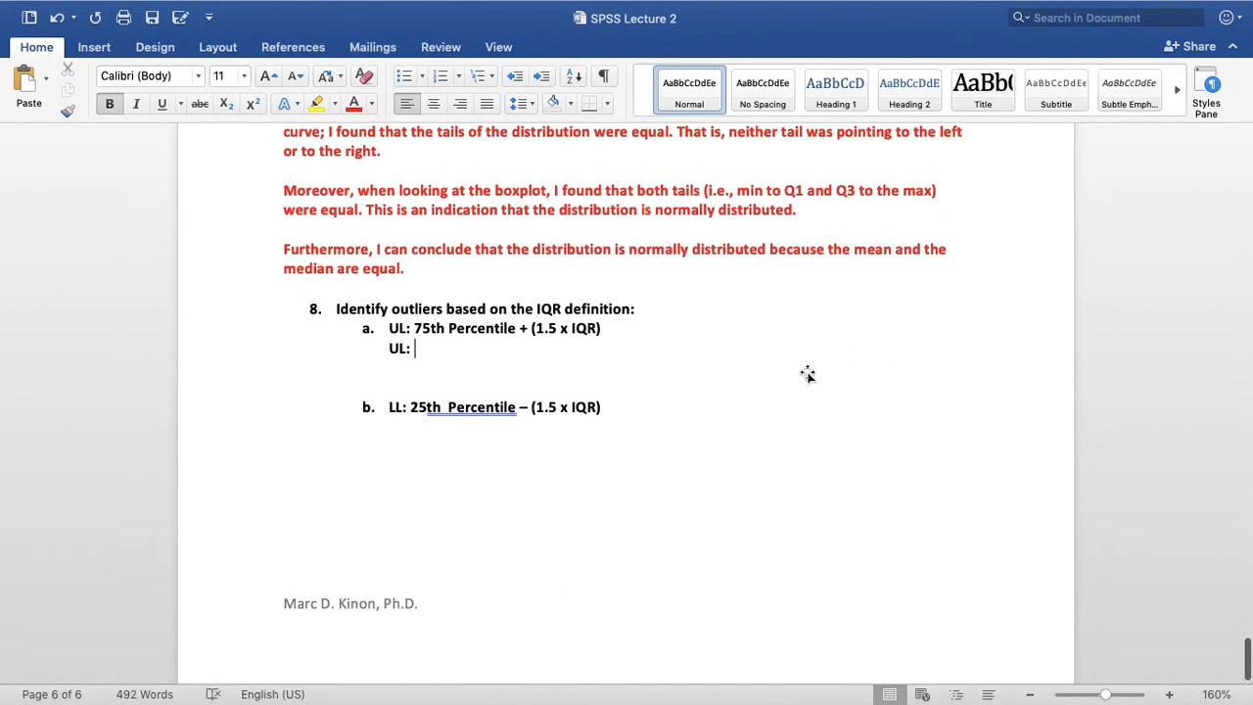
pyautogui.write('3.38 + (1.')
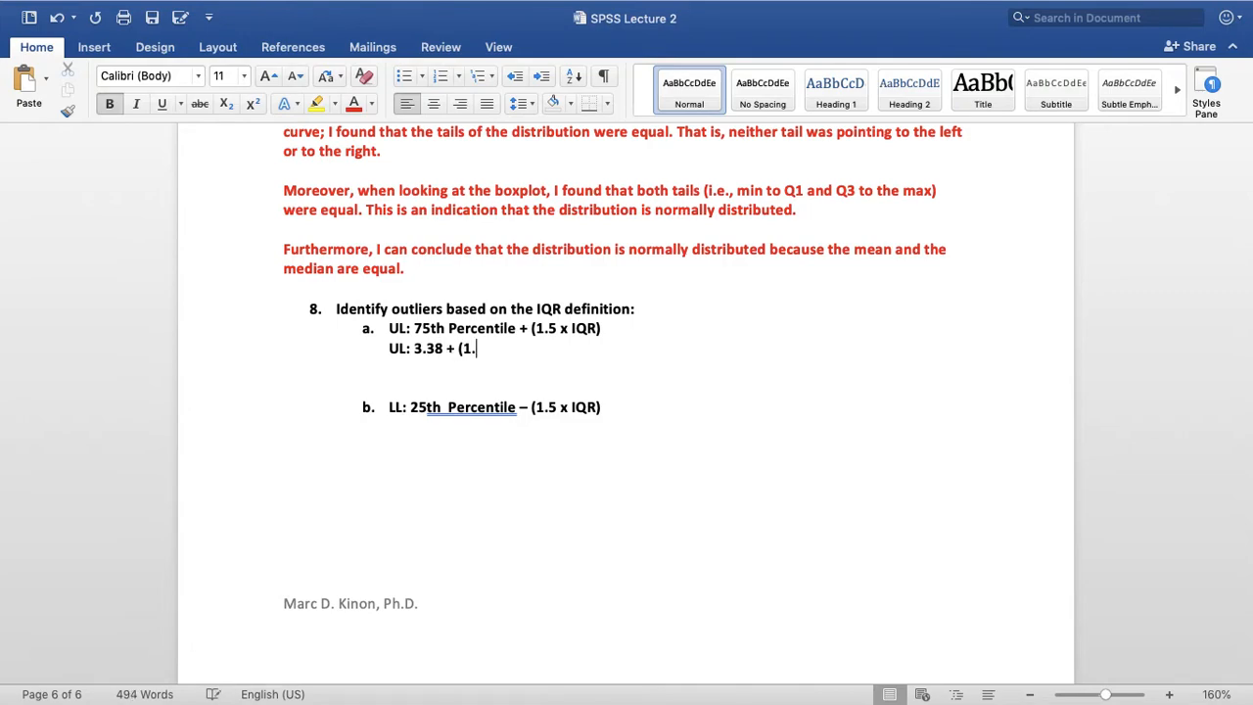
pyautogui.write('5 x')
# Look up the interquartile range and complete the UL calculation with "1.03) ="
pyautogui.scroll(10, 821, 320)
pyautogui.scroll(15, 820, 320)
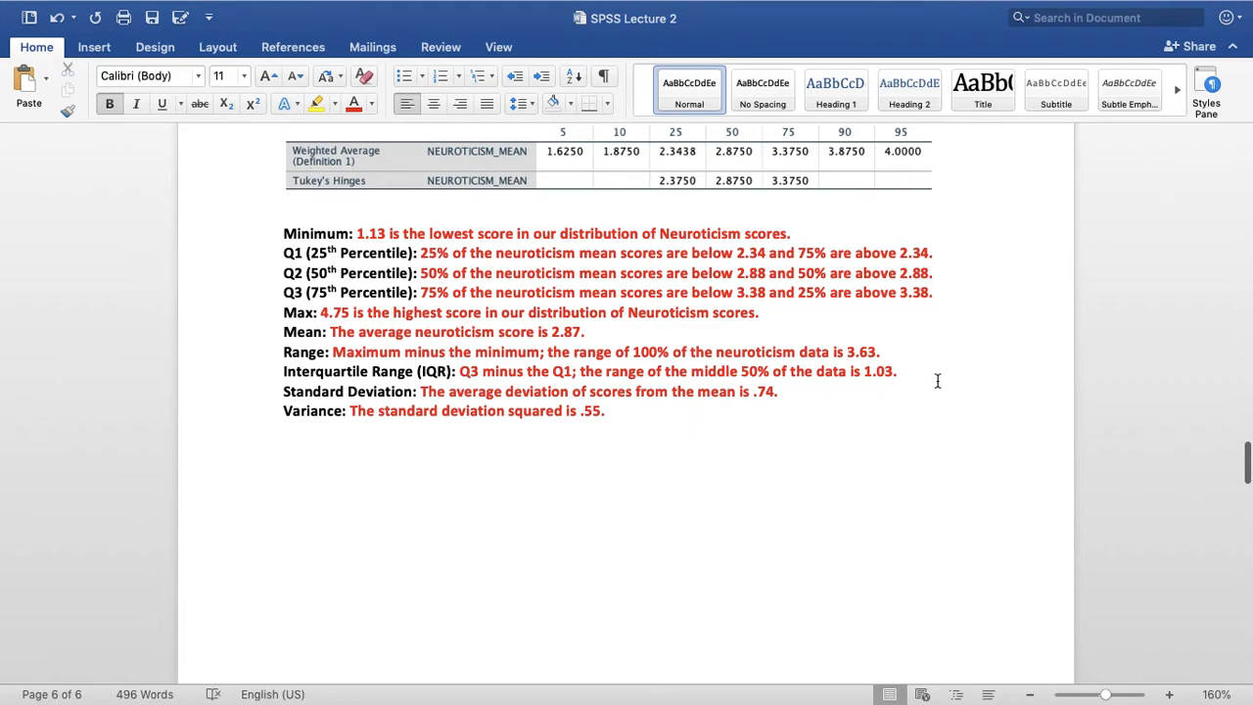
pyautogui.scroll(-3, 926, 434)
pyautogui.scroll(-20, 927, 434)
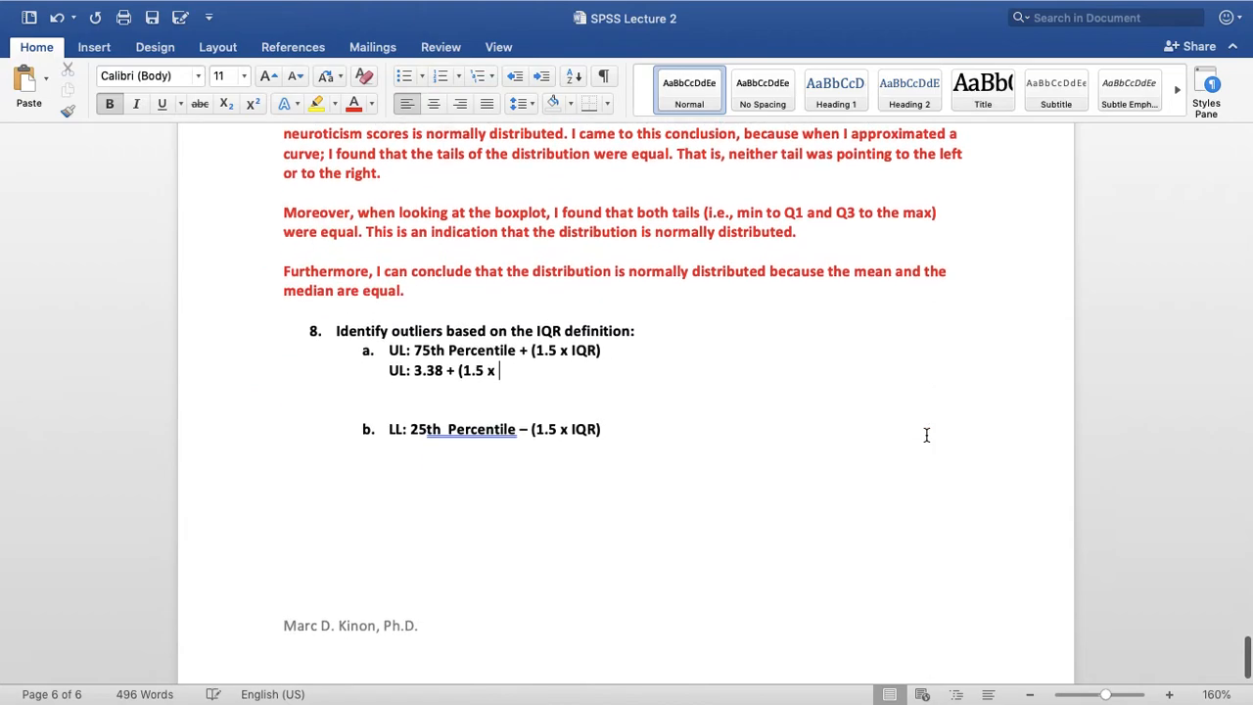
pyautogui.scroll(-1, 926, 435)
pyautogui.write('1.03)')
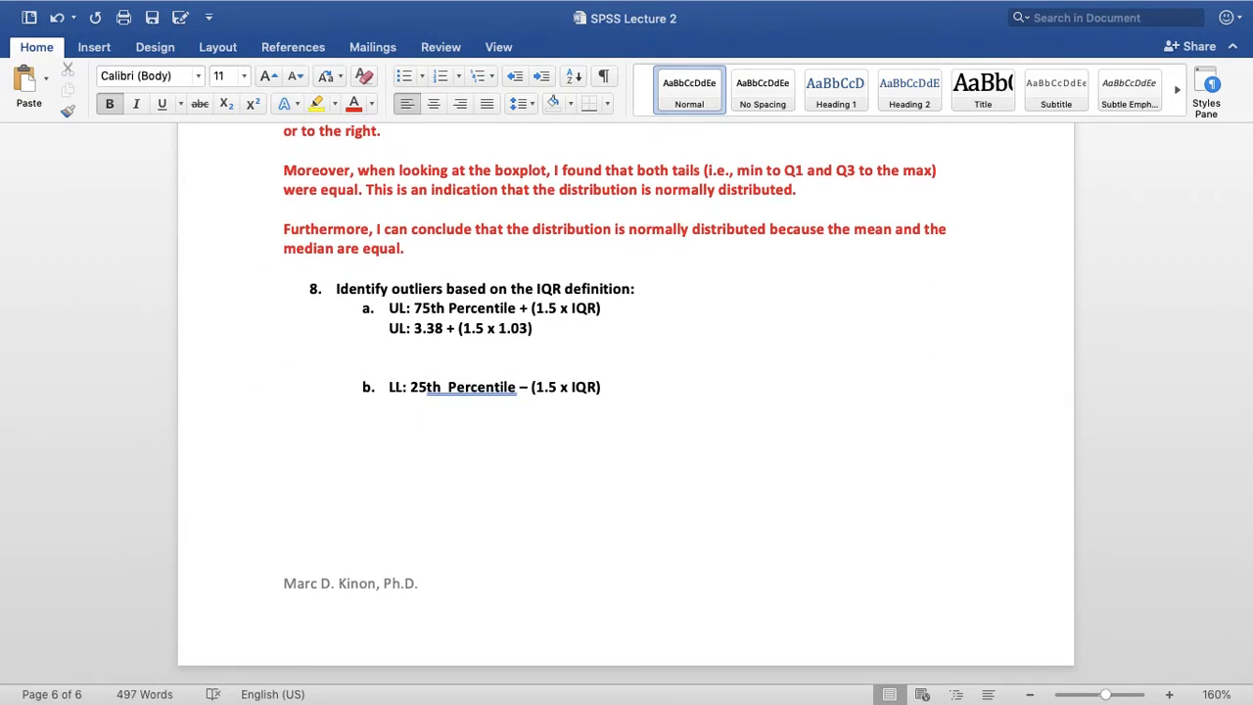
pyautogui.write(' =')
# Reduce the gap between the UL calculation and item b to one blank line
pyautogui.click(624, 370)
pyautogui.press('BackSpace')
pyautogui.press('BackSpace')
pyautogui.press('Return')
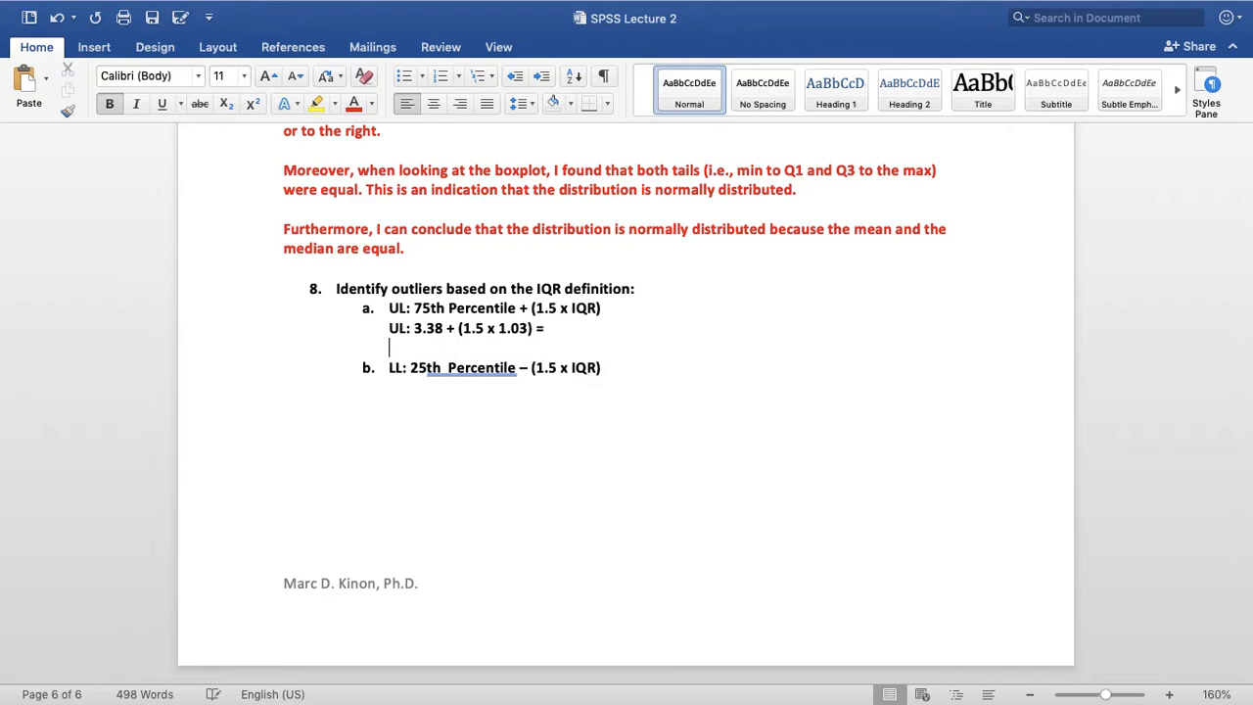
# Copy the line "UL: 3.38 + (1.5 x 1.03) =" and paste it on a new line beneath item b
pyautogui.click(554, 327)
pyautogui.moveTo(557, 327); pyautogui.dragTo(388, 328)
pyautogui.press('super+c')
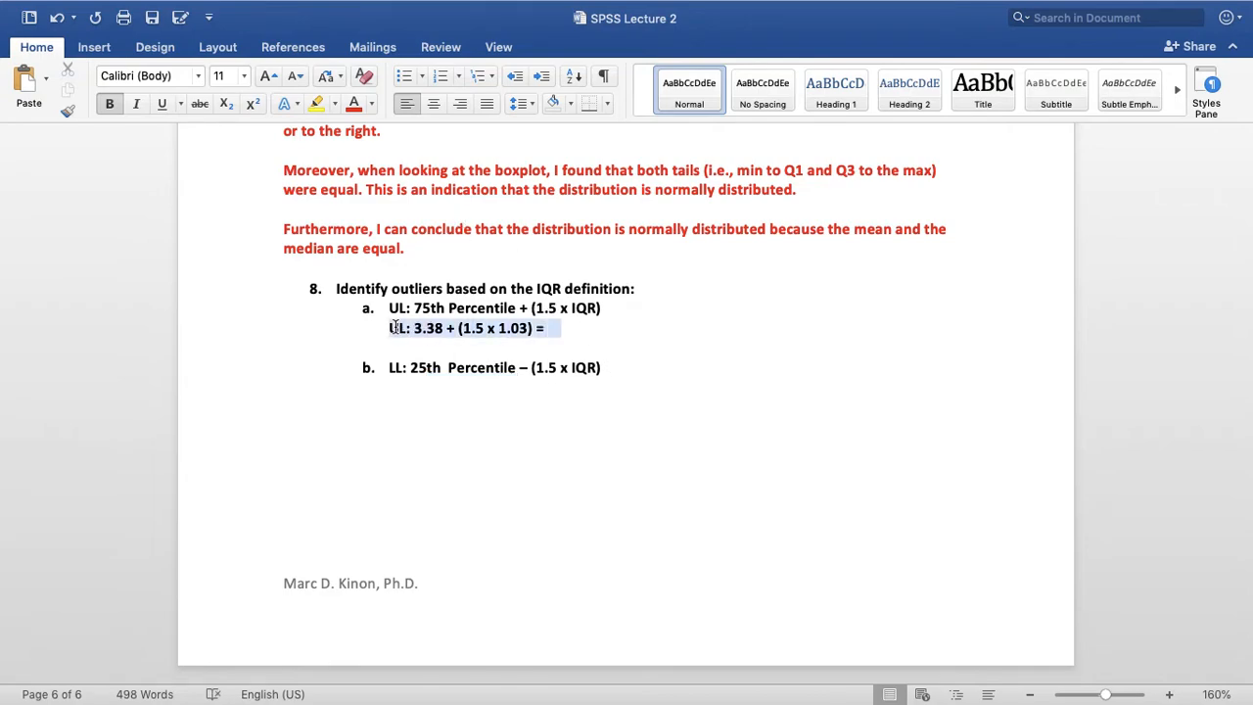
pyautogui.click(648, 378)
pyautogui.press('Return')
pyautogui.press('Tab')
pyautogui.press('Return')
pyautogui.press('Return')
pyautogui.press('Return')
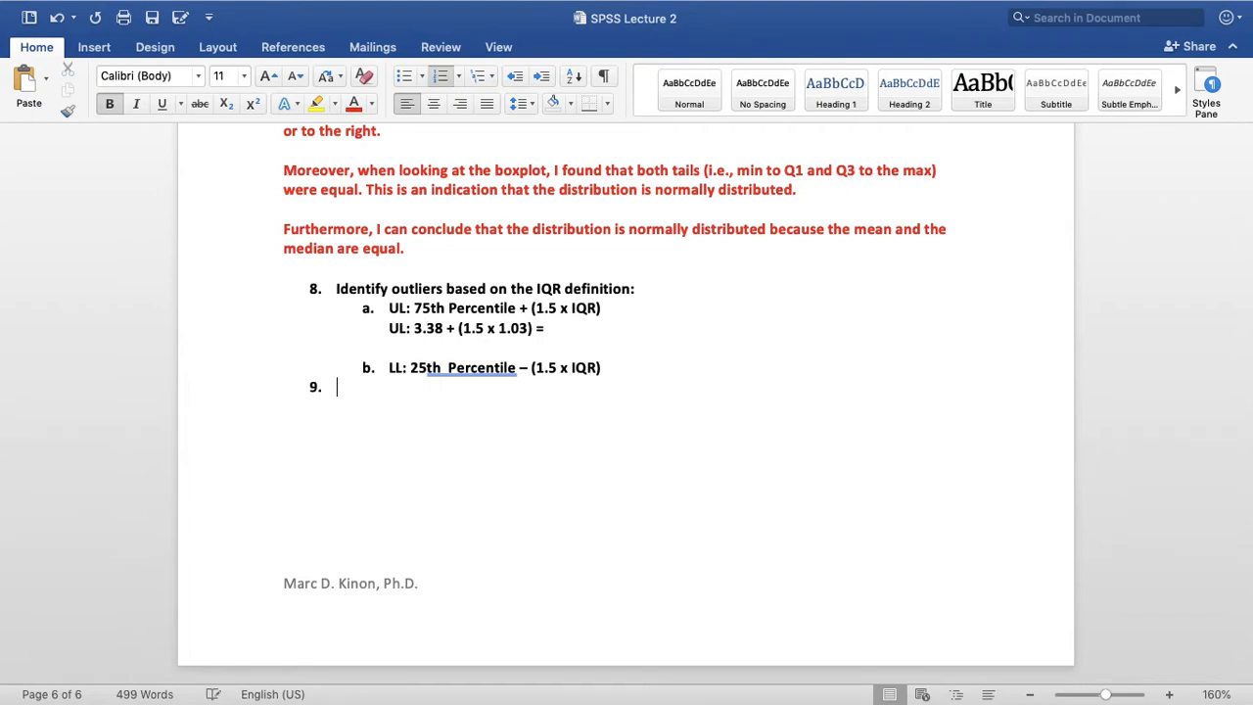
pyautogui.press('super+v')
# Remove the list number from the pasted calculation and indent it to align with the LL formula
pyautogui.click(337, 388)
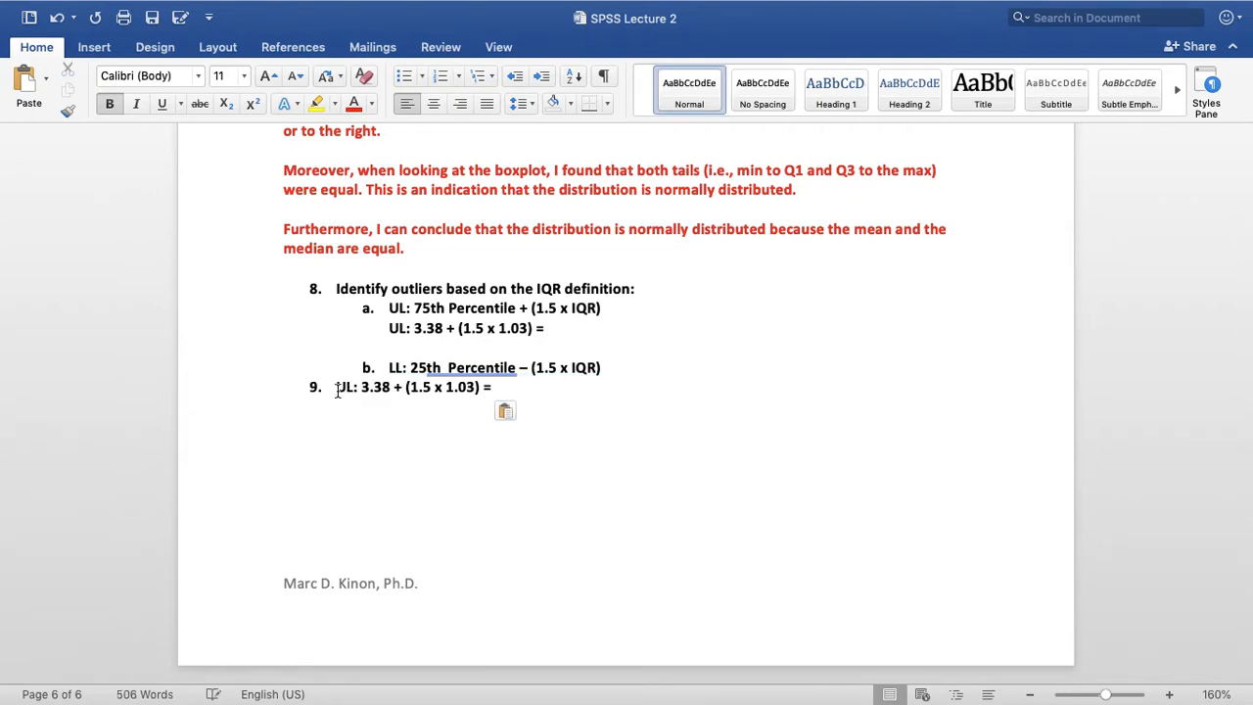
pyautogui.press('BackSpace')
pyautogui.press('Tab')
pyautogui.press('Tab')
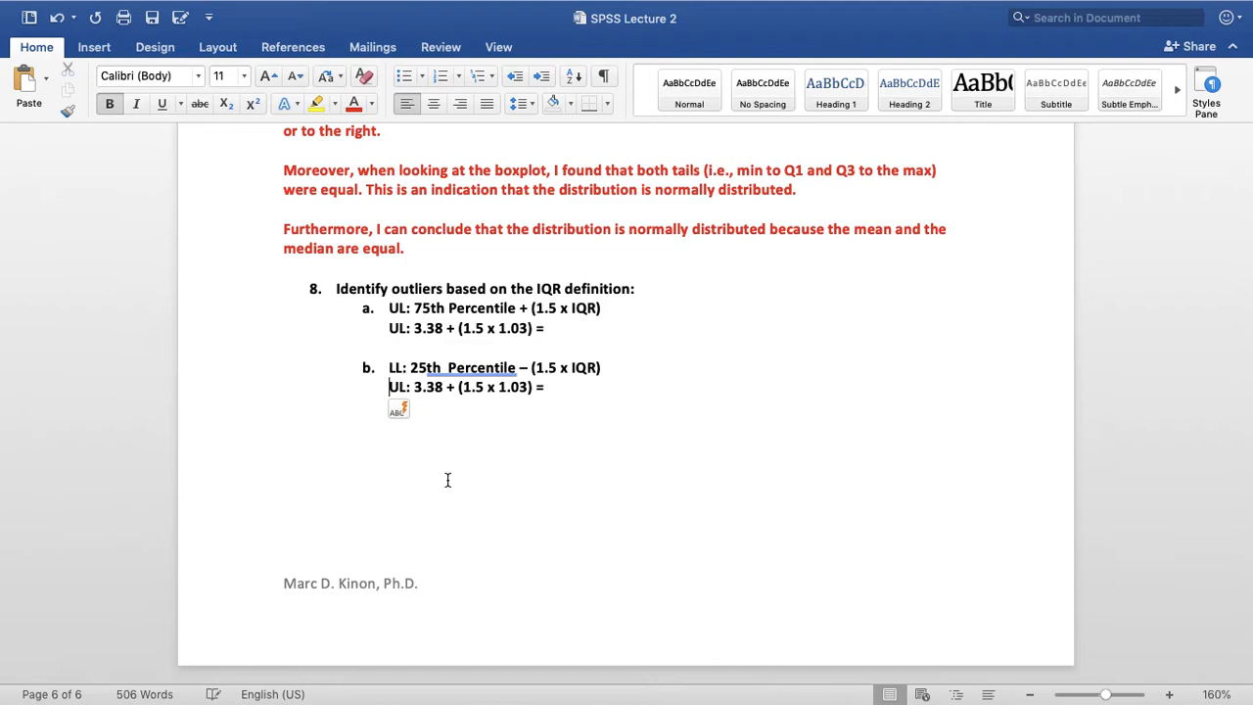
# Change the pasted calculation's label to "LL:"
pyautogui.press('Right')
pyautogui.press('BackSpace')
pyautogui.write('L')
# Look up the 25th percentile and replace the first number in the LL calculation with 2.34
pyautogui.press('Right')
pyautogui.press('Right')
pyautogui.press('Right')
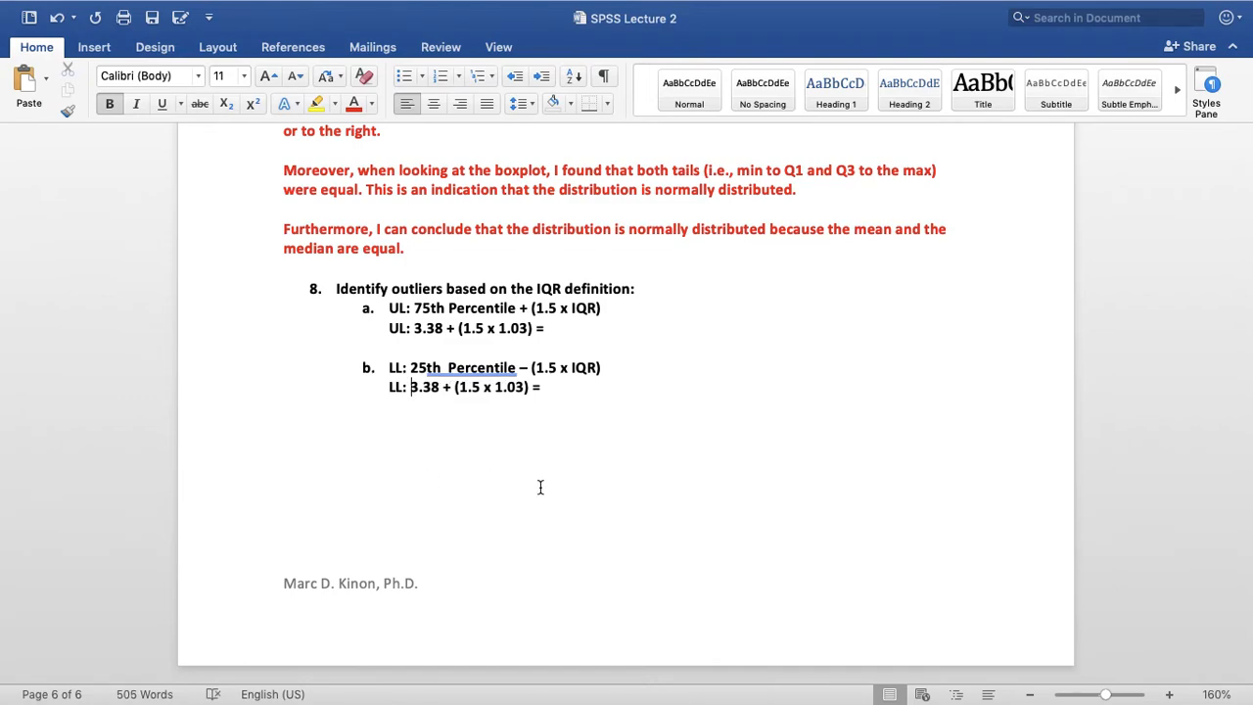
pyautogui.hotkey('shift', 'Right')
pyautogui.hotkey('shift', 'Right')
pyautogui.hotkey('shift', 'Right')
pyautogui.hotkey('shift', 'Right')
pyautogui.scroll(10, 711, 385)
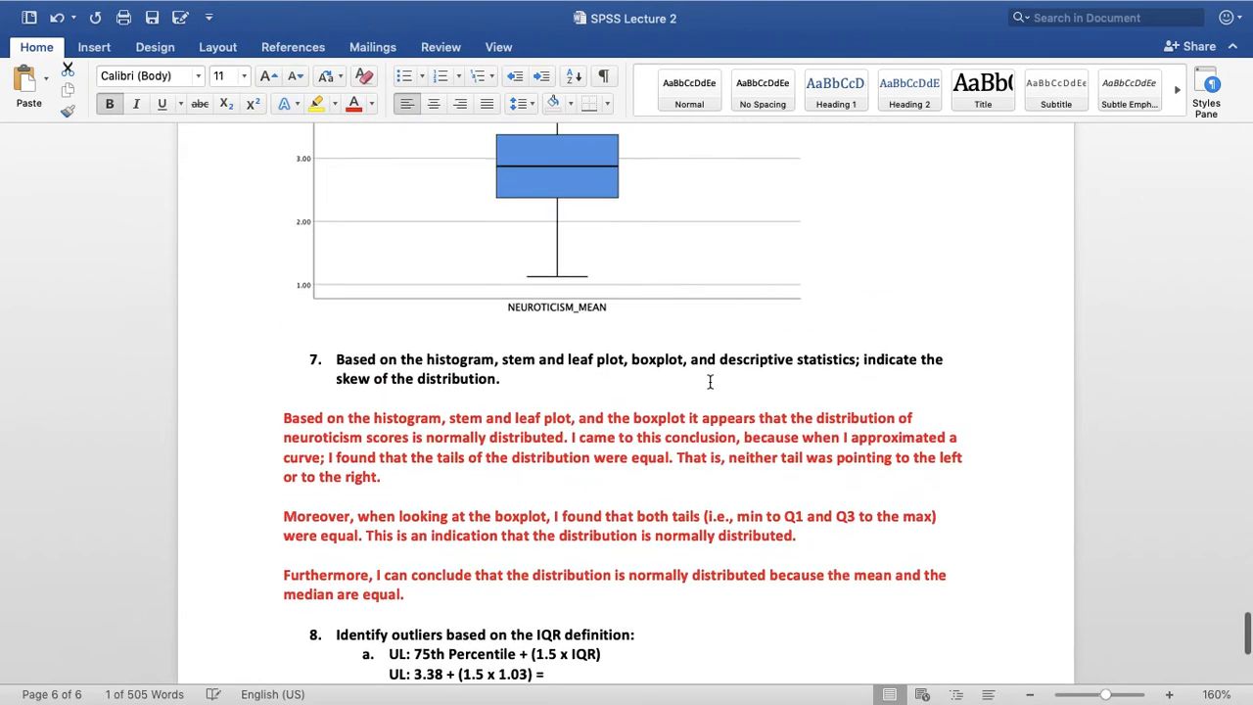
pyautogui.scroll(15, 713, 385)
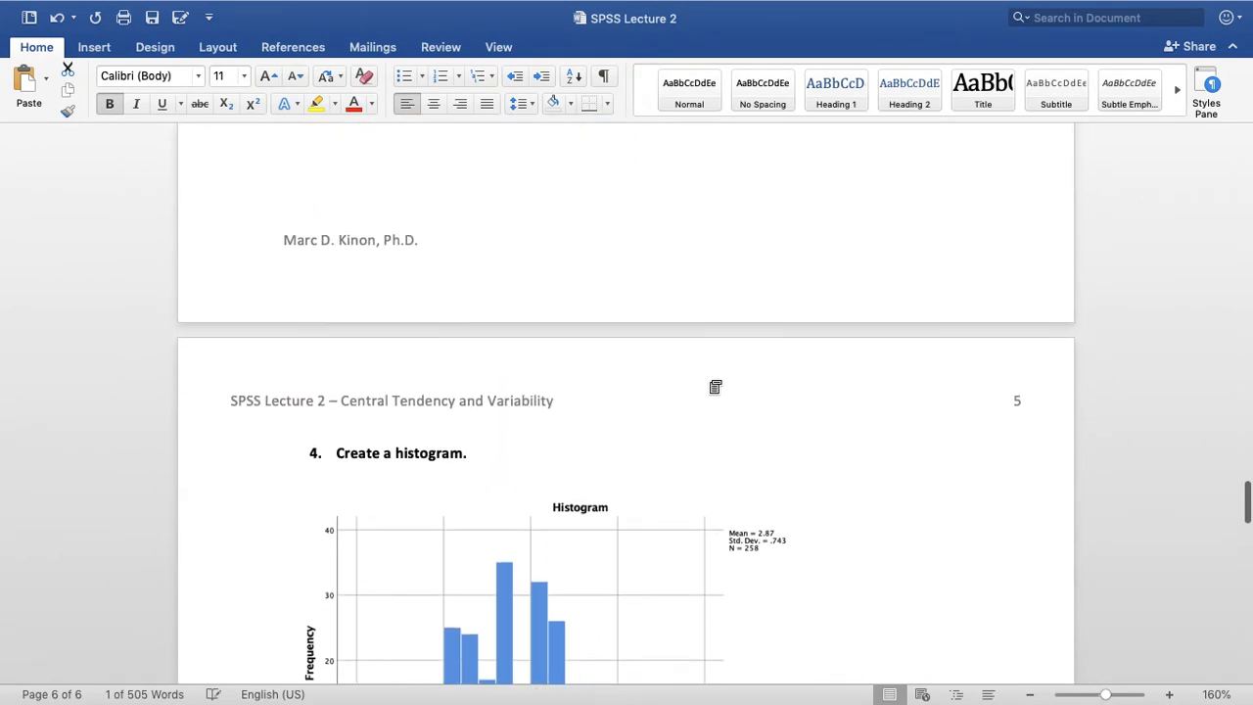
pyautogui.scroll(5, 710, 382)
pyautogui.scroll(-3, 710, 381)
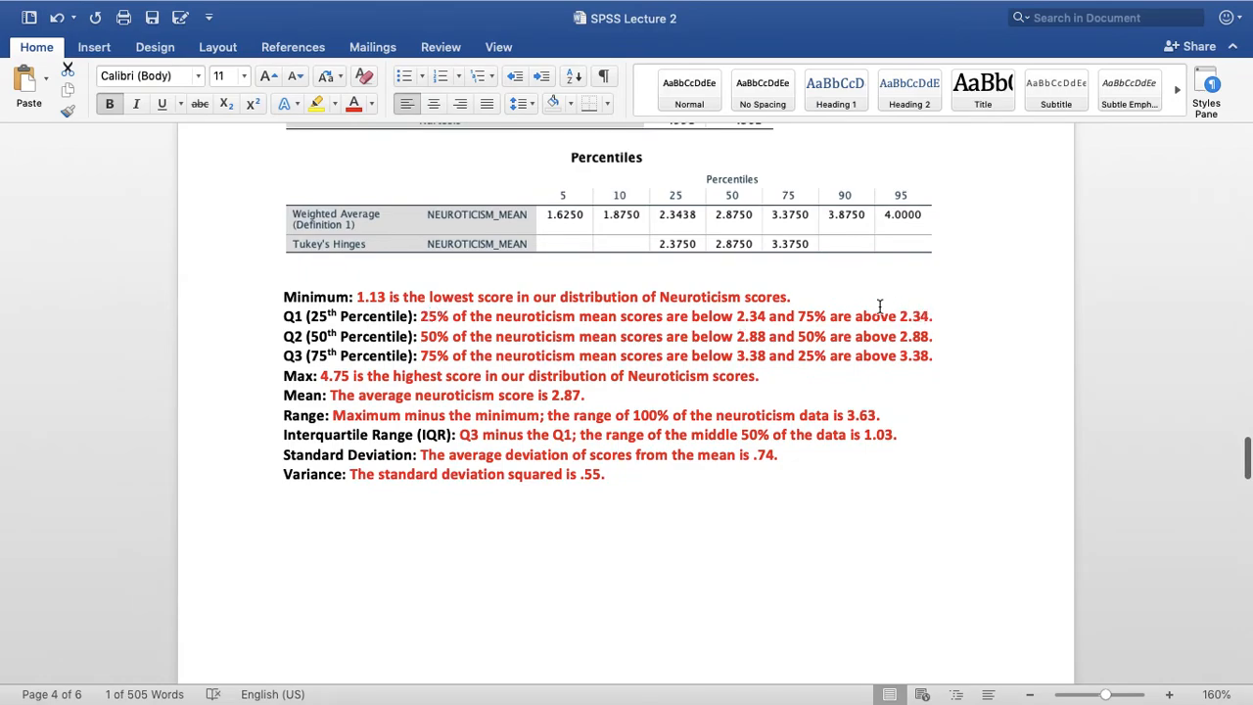
pyautogui.scroll(-20, 805, 535)
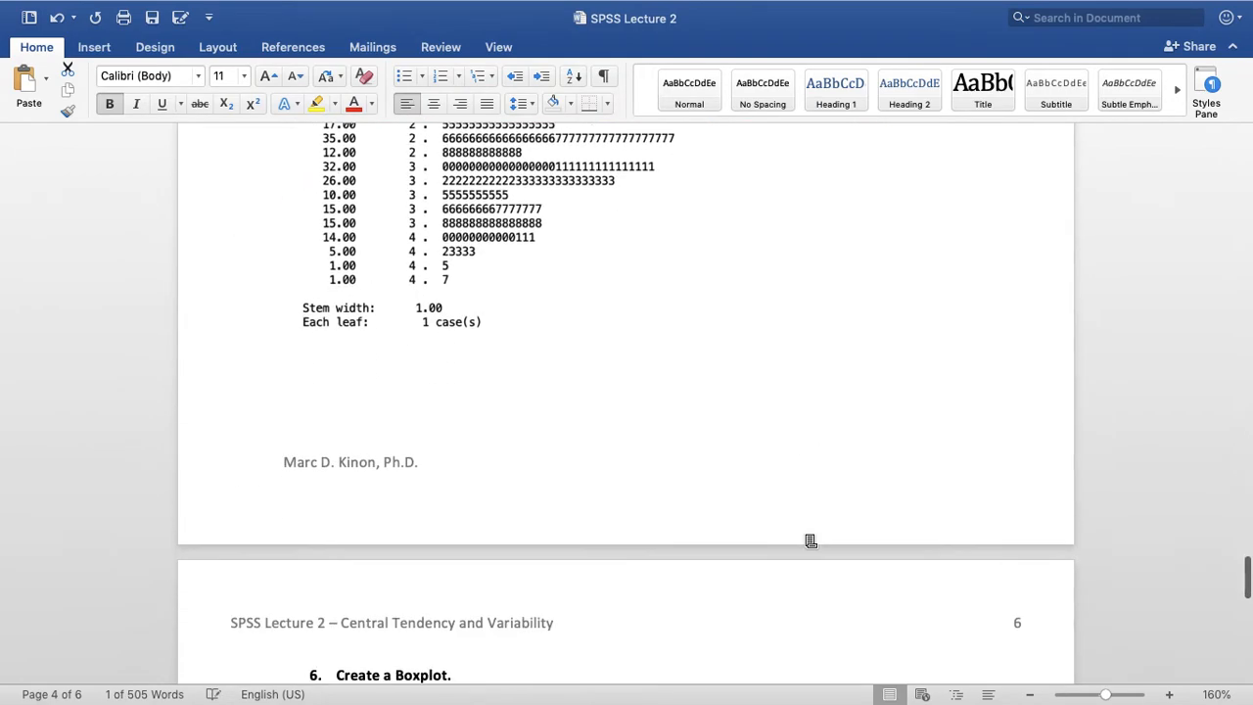
pyautogui.scroll(-3, 805, 535)
pyautogui.write('2.34 + (1.5 x 1.03) =')
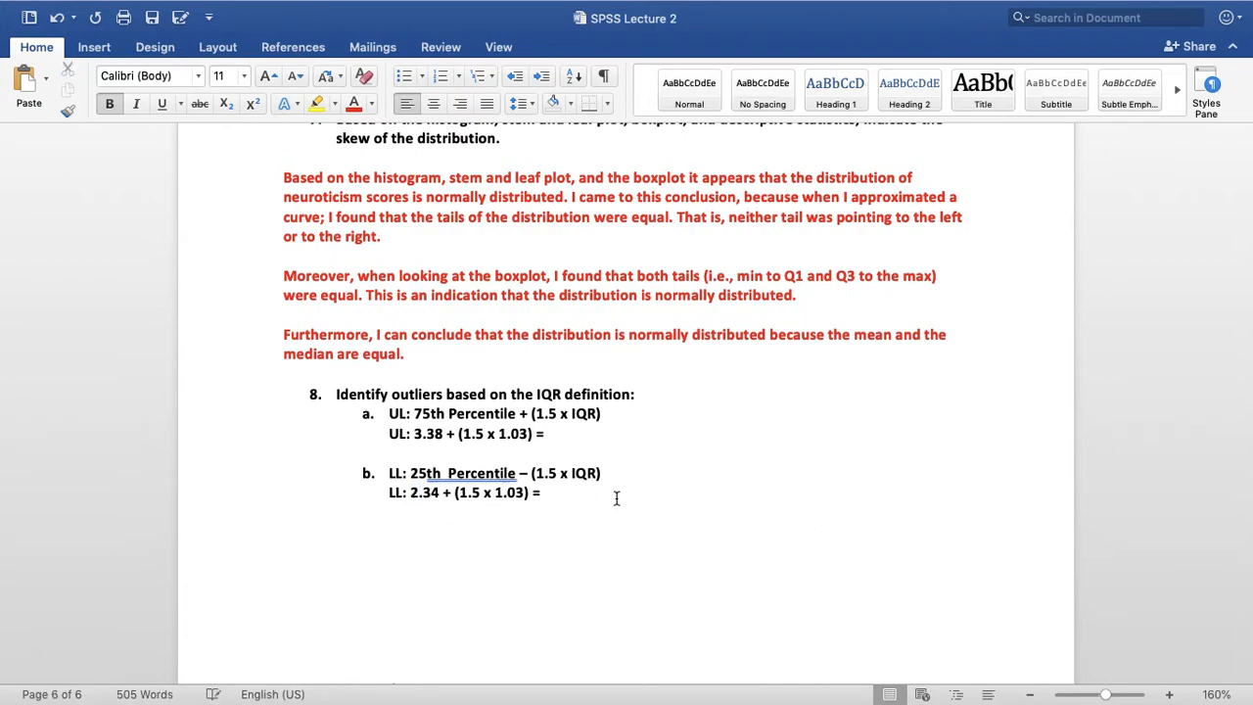
# Enter 4.93 as the result of the UL calculation under item a
pyautogui.click(595, 497)
pyautogui.click(619, 434)
pyautogui.write('4.93')
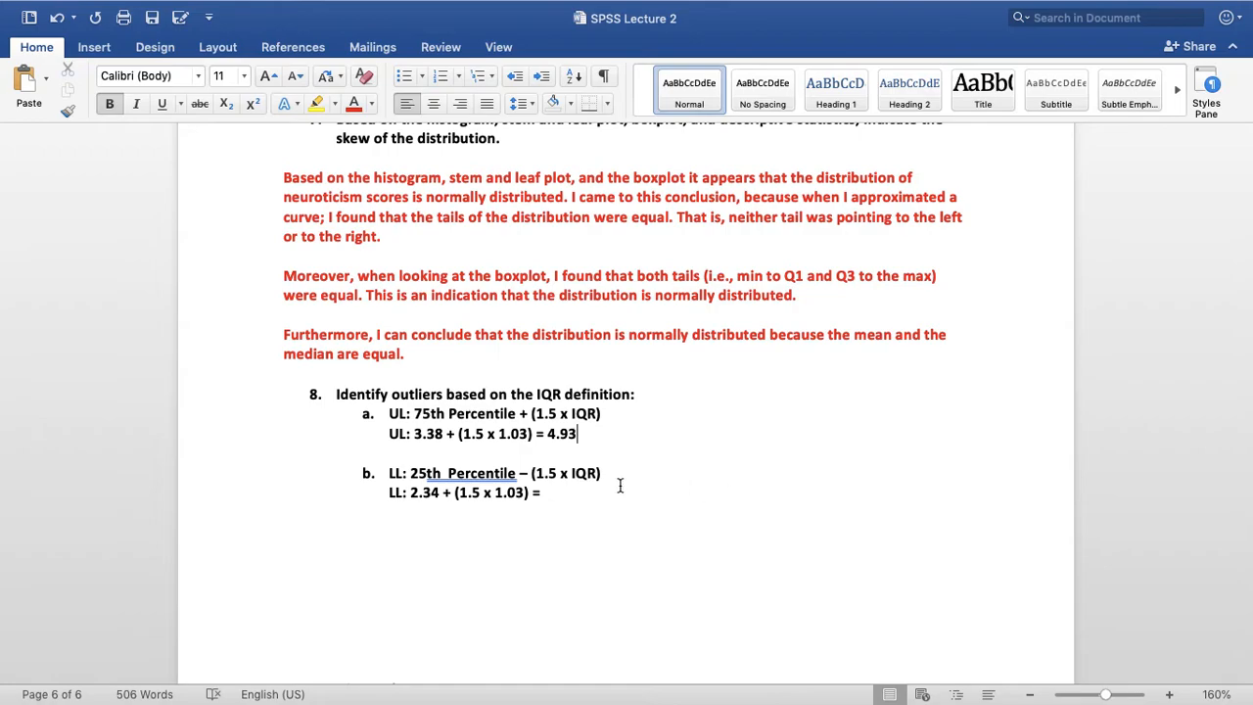
# Change the plus sign in the LL calculation to a minus sign and enter .80 as its result
pyautogui.click(450, 494)
pyautogui.press('BackSpace')
pyautogui.press('BackSpace')
pyautogui.write('-')
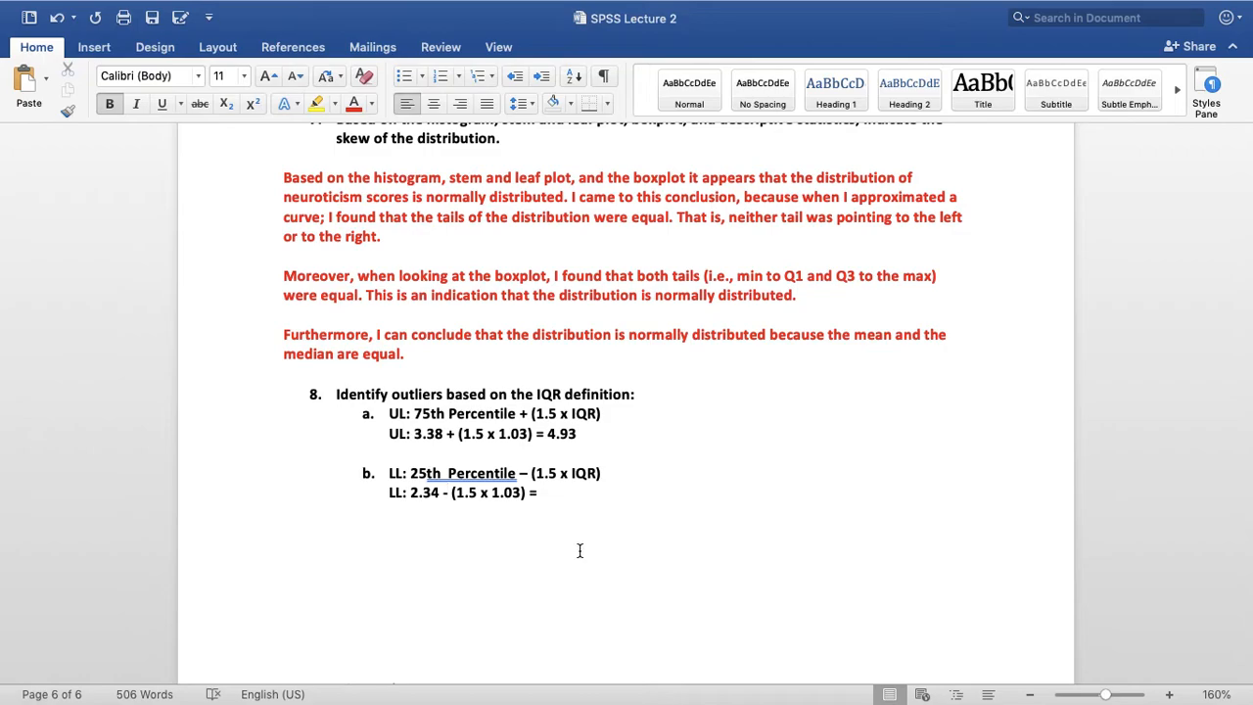
pyautogui.click(568, 491)
pyautogui.write('.80')
pyautogui.press('Return')
pyautogui.press('Return')
# Color the worked UL and LL calculations under items a and b red
pyautogui.tripleClick(511, 432)
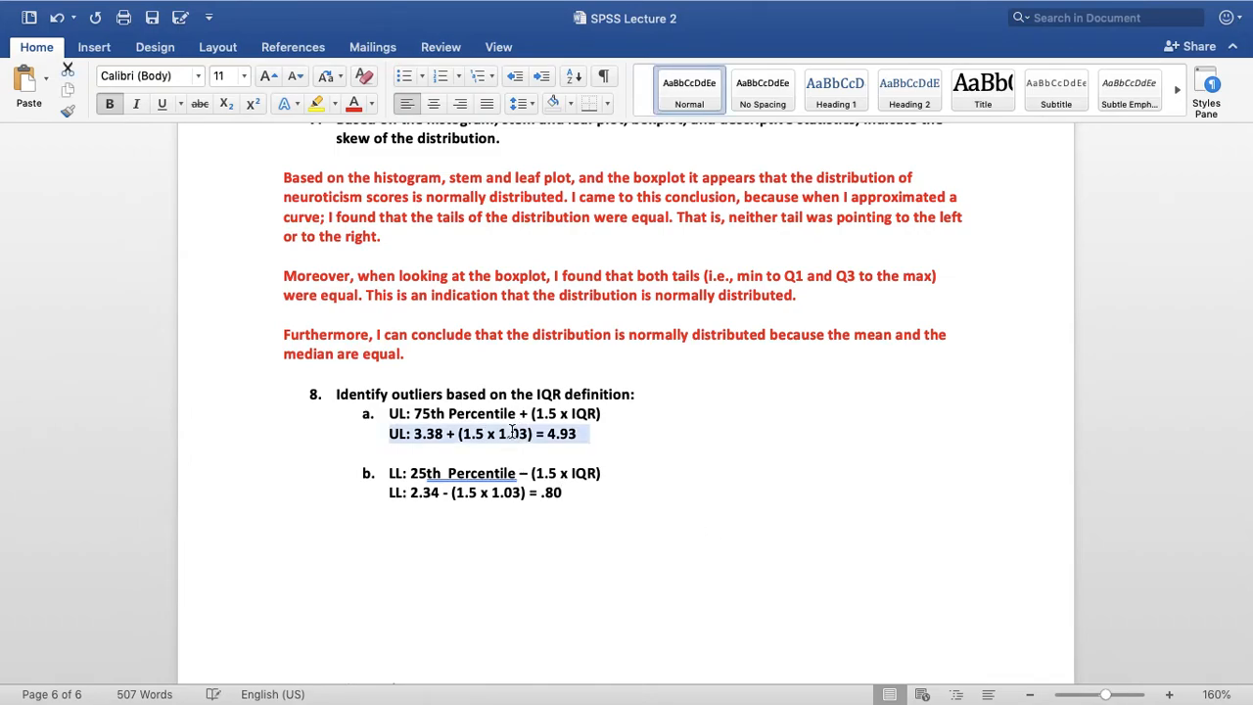
pyautogui.click(354, 103)
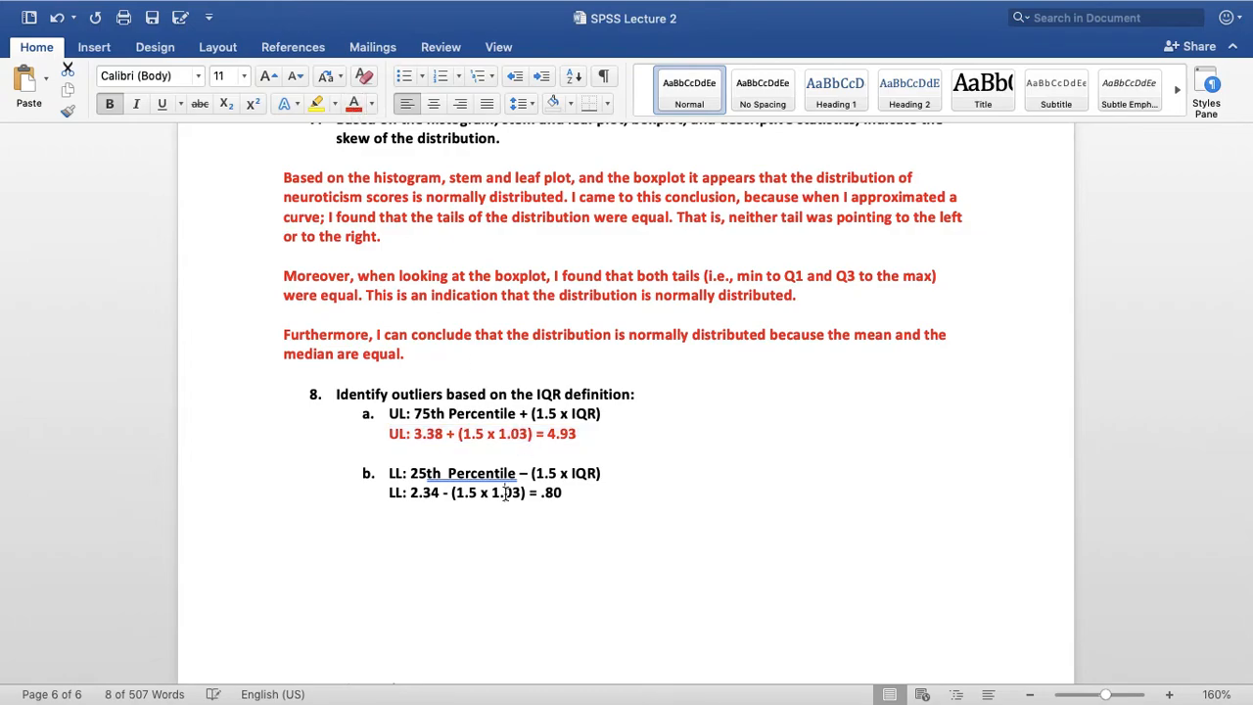
pyautogui.tripleClick(521, 493)
pyautogui.click(354, 103)
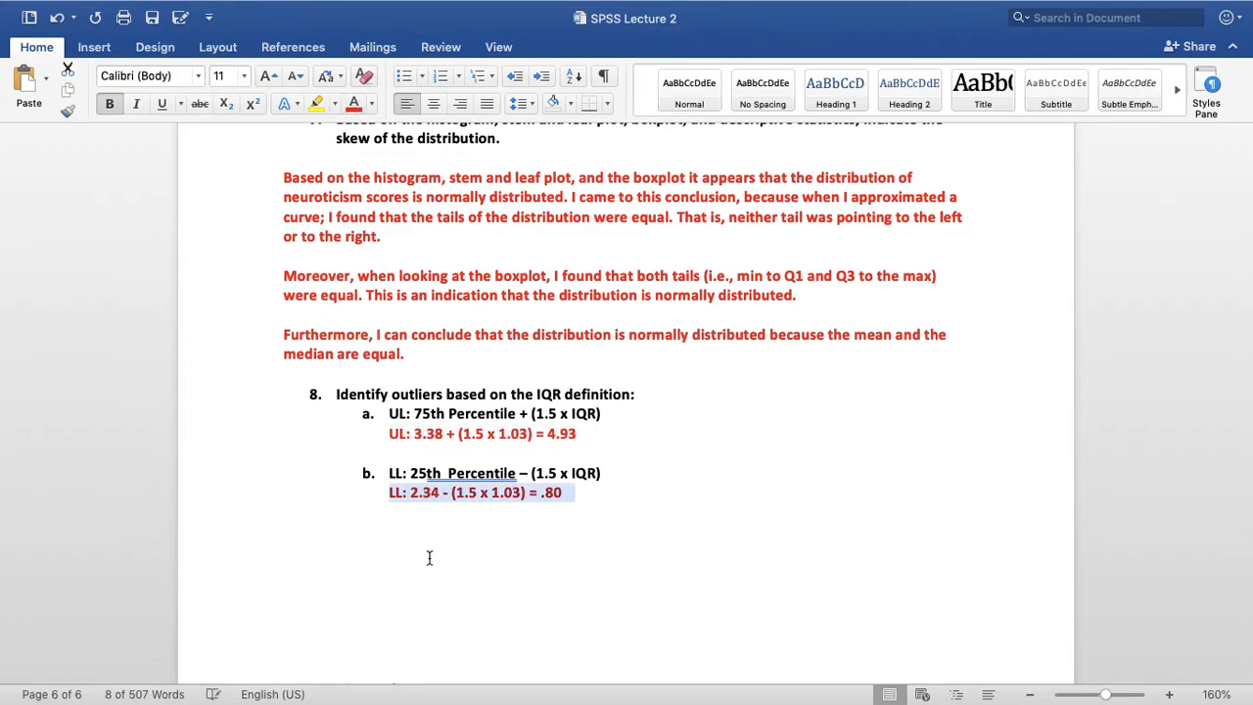
# Start an unindented paragraph below the LL calculation with "Based on the IQR definition of outliers,"
pyautogui.click(427, 555)
pyautogui.click(423, 534)
pyautogui.press('BackSpace')
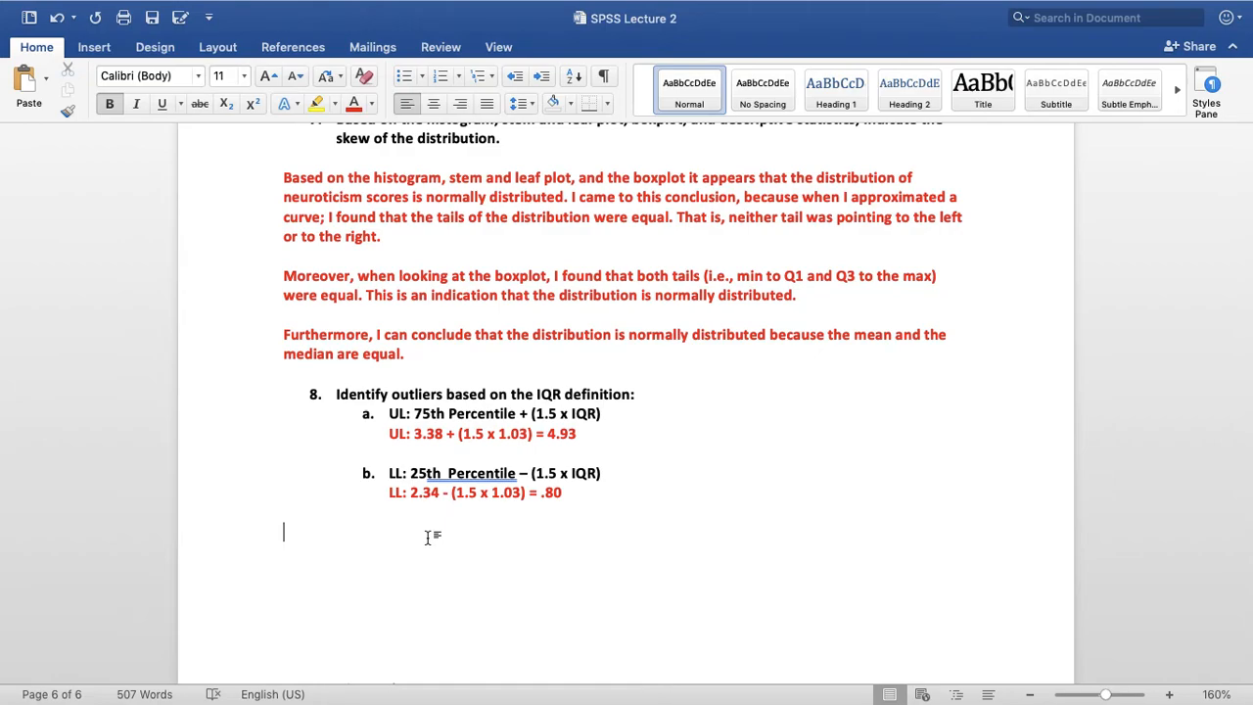
pyautogui.write('Based on the')
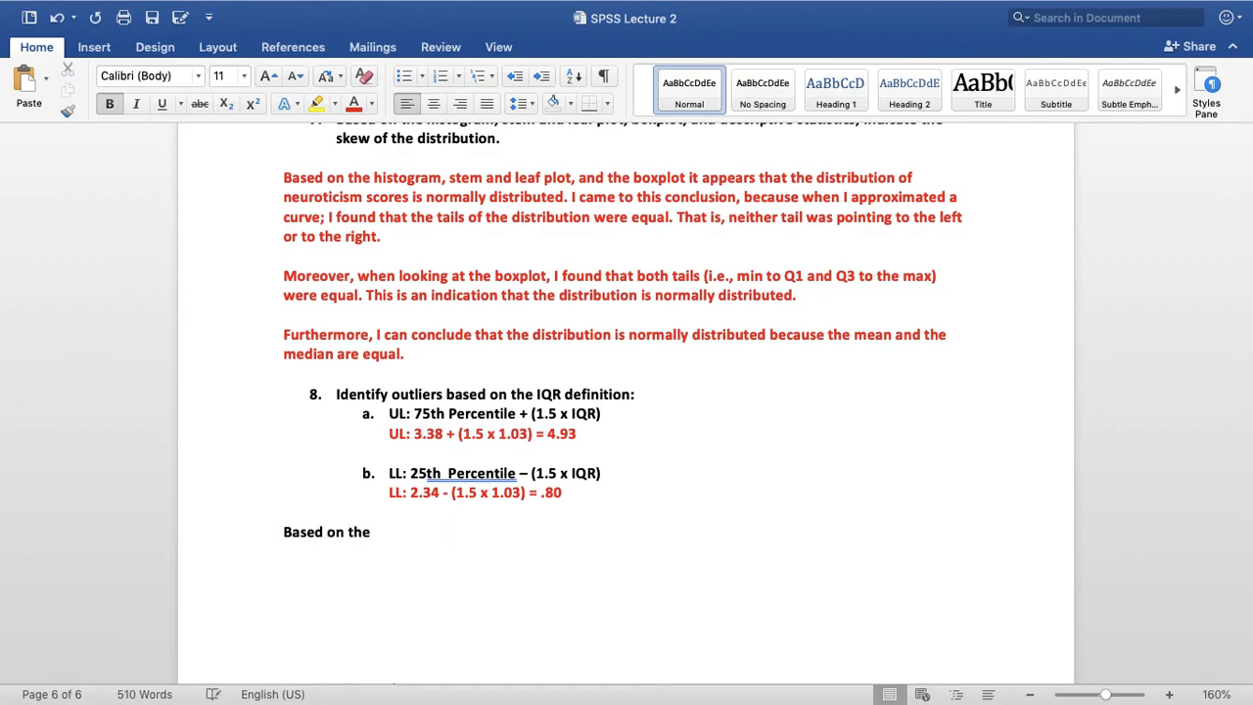
pyautogui.write(' IQR defi')
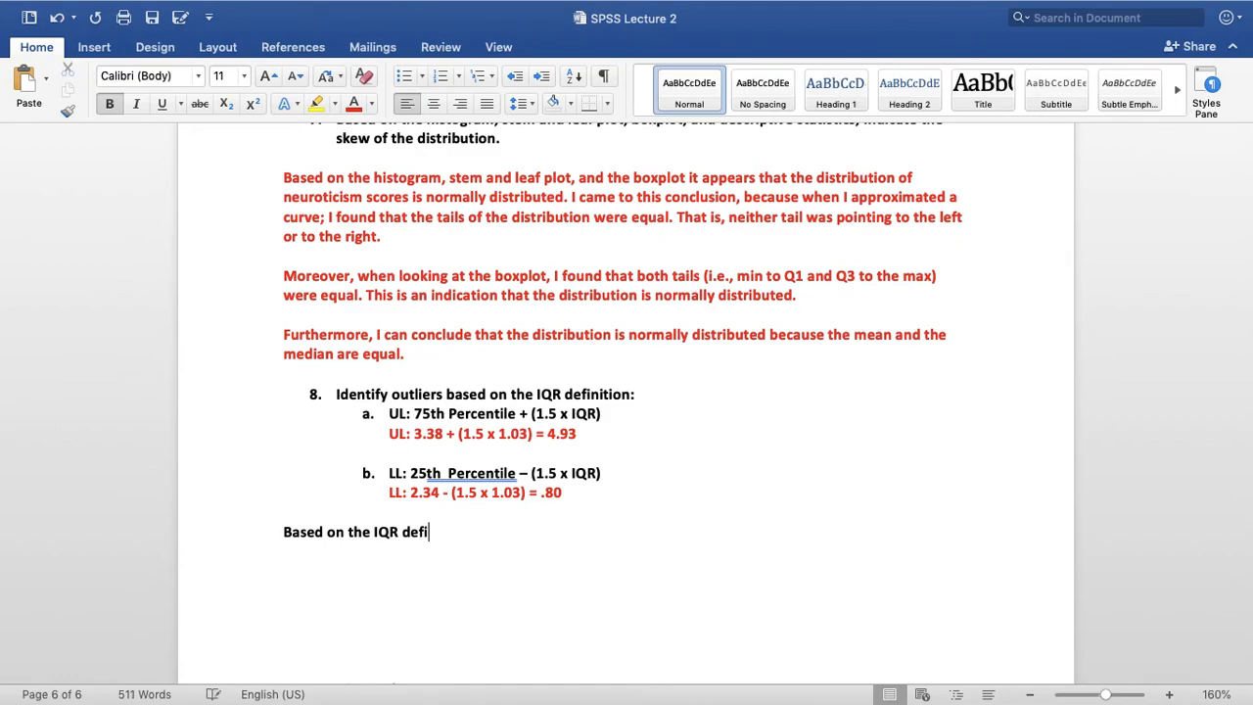
pyautogui.write('nition of outlier')
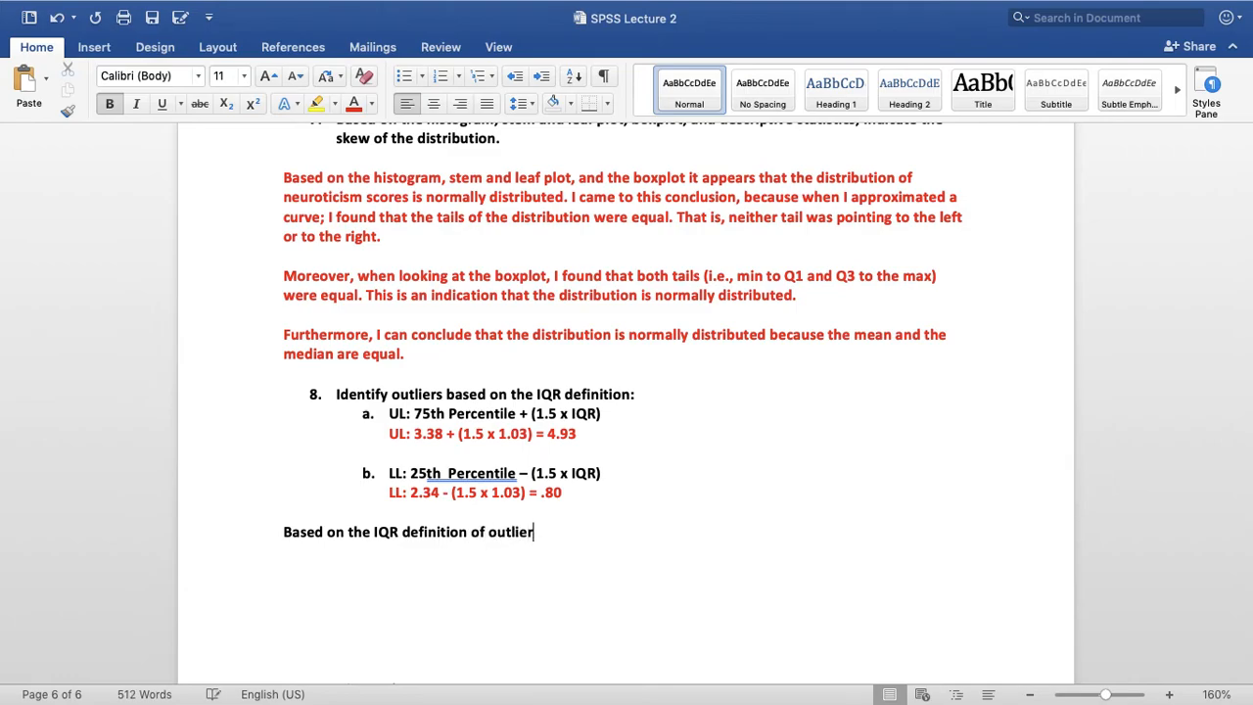
pyautogui.write('s, neuroticism scores ')
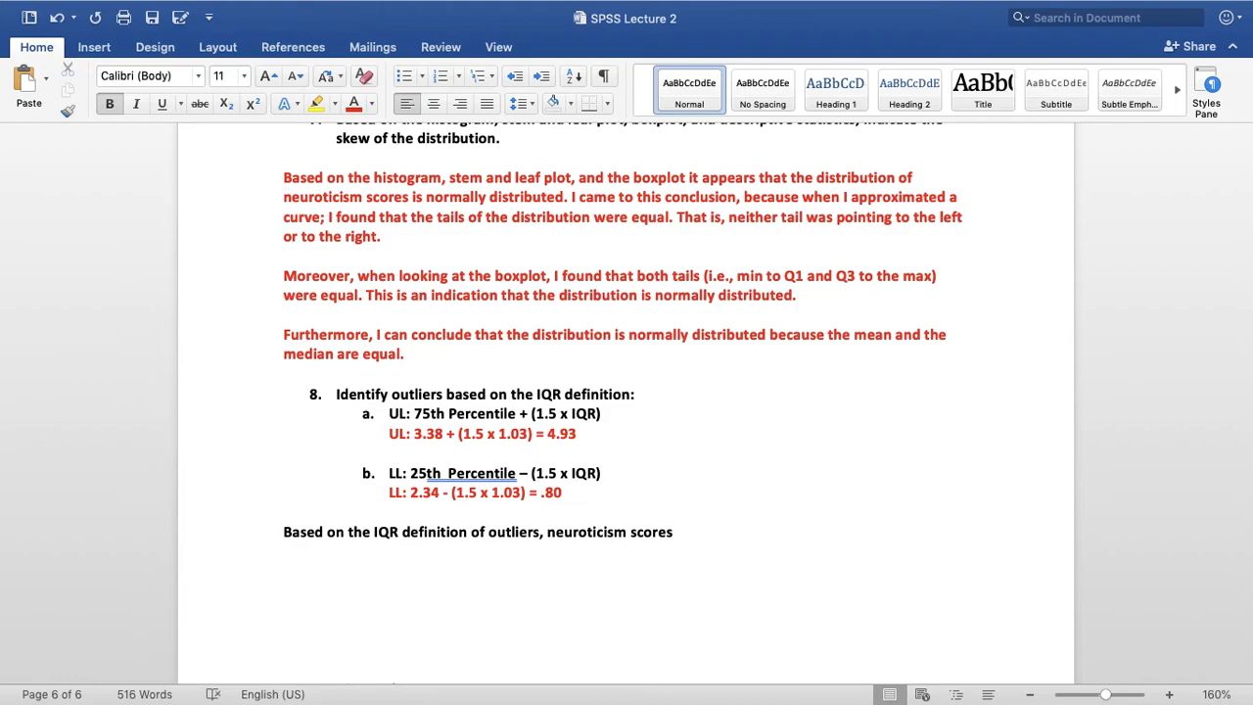
pyautogui.write('that')
# Continue the question 8 conclusion with "neuroticism scores that are 4.93 or higher and those that"
pyautogui.write('e 4.93 or higher and th')
pyautogui.write('se')
pyautogui.press('BackSpace')
pyautogui.press('BackSpace')
pyautogui.write('ose ')
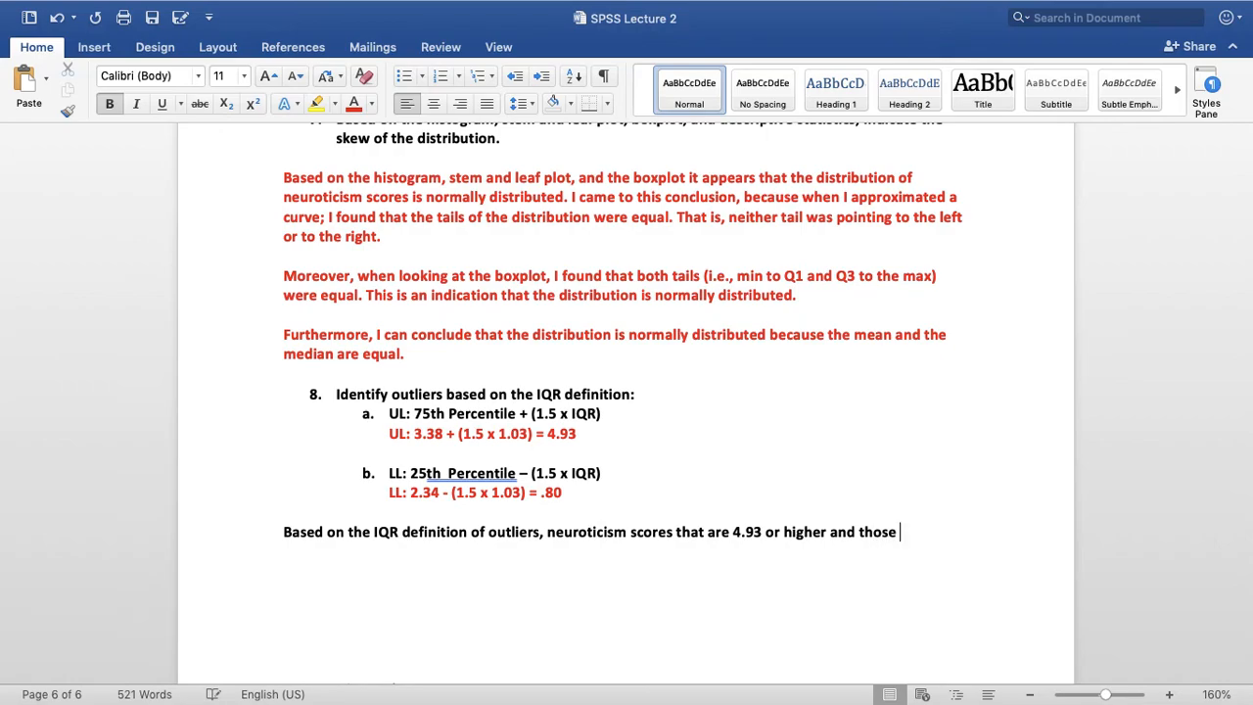
pyautogui.write('that are ')
pyautogui.write('.')
pyautogui.write('80')
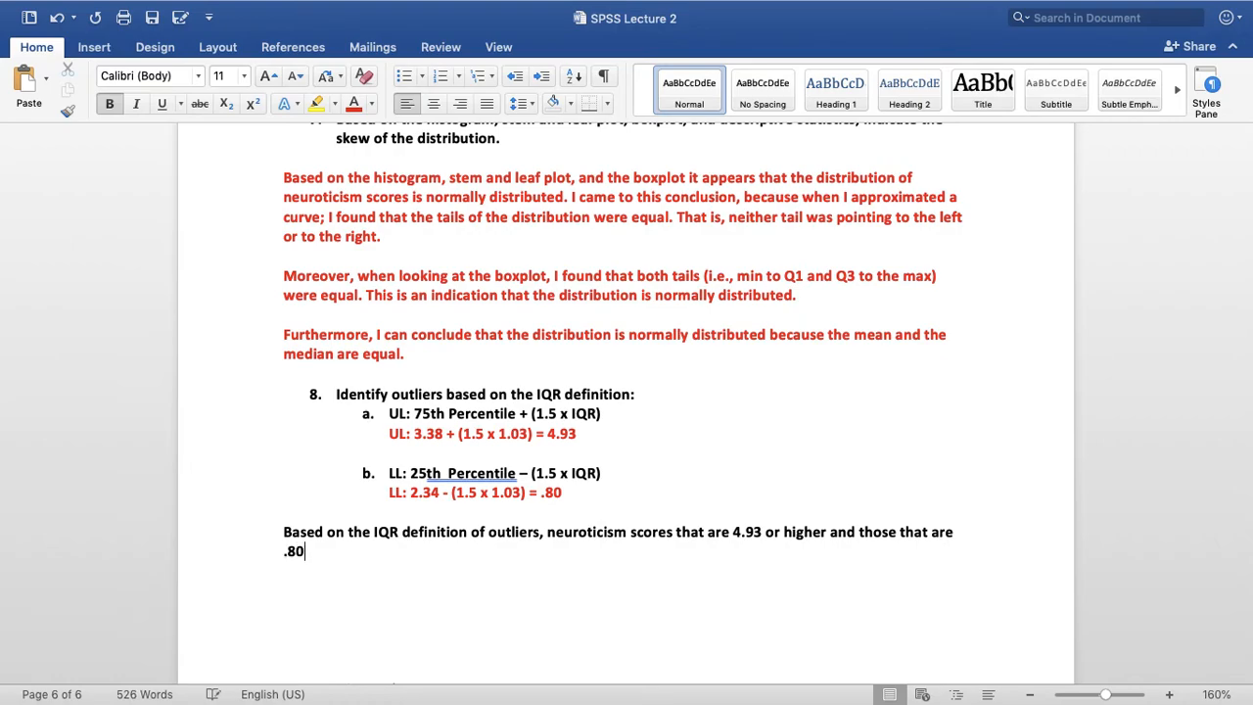
pyautogui.write(' or lower are con')
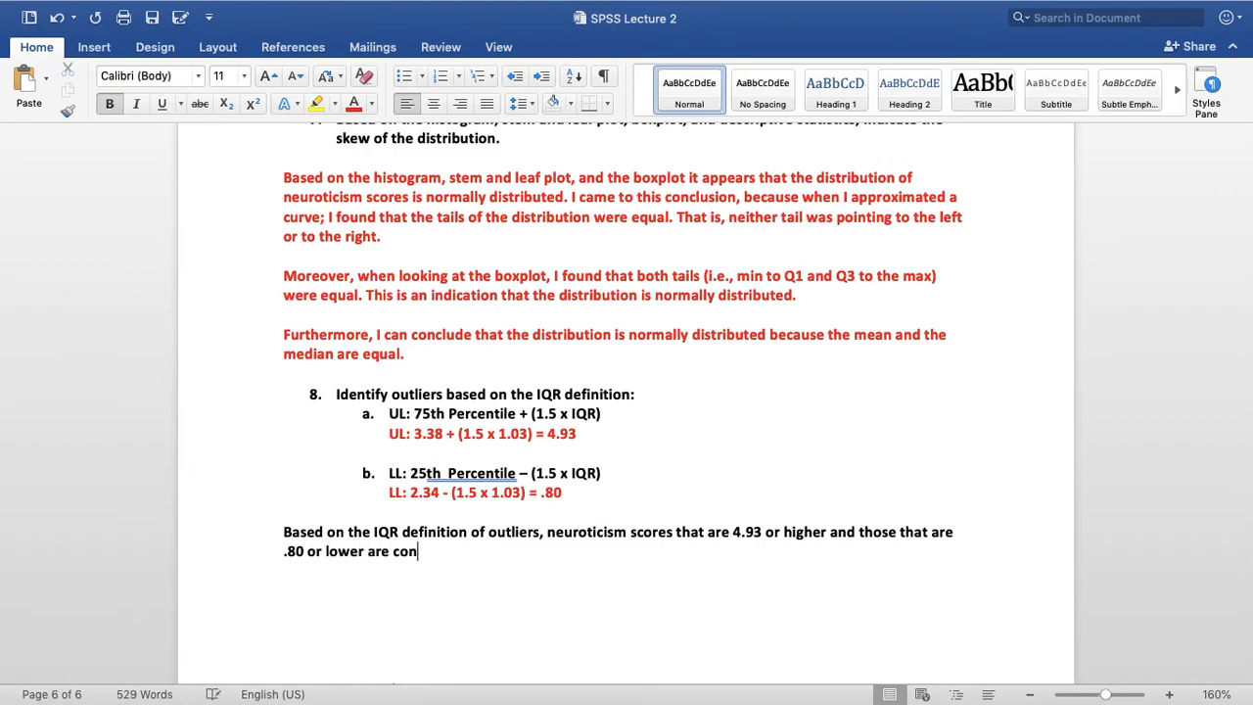
pyautogui.write('sidered outliers')
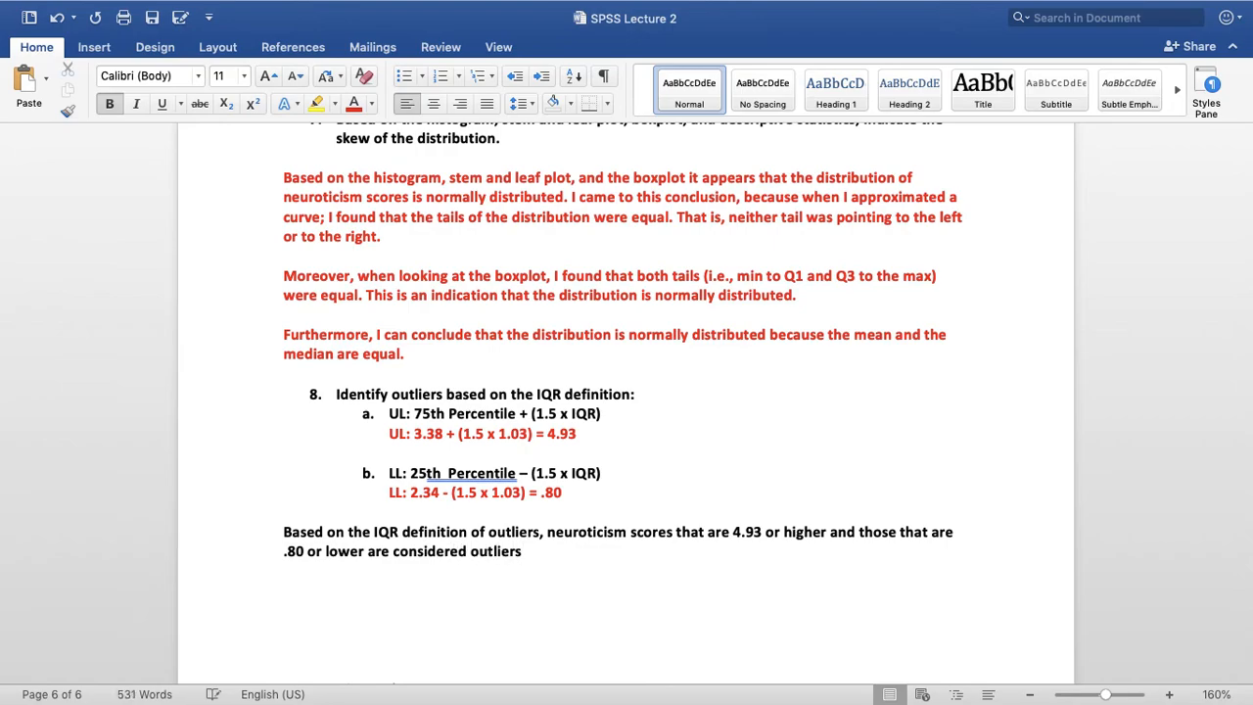
pyautogui.write('. This definition')
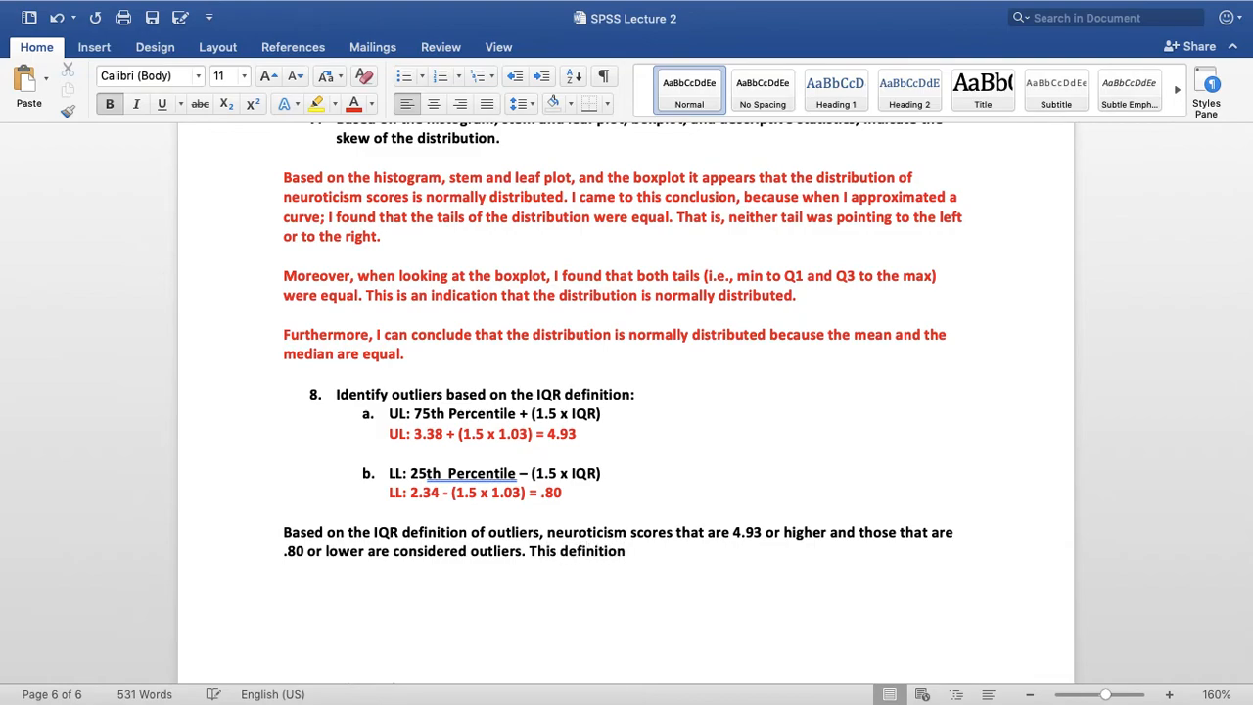
pyautogui.write(' does not identify any outliers.')
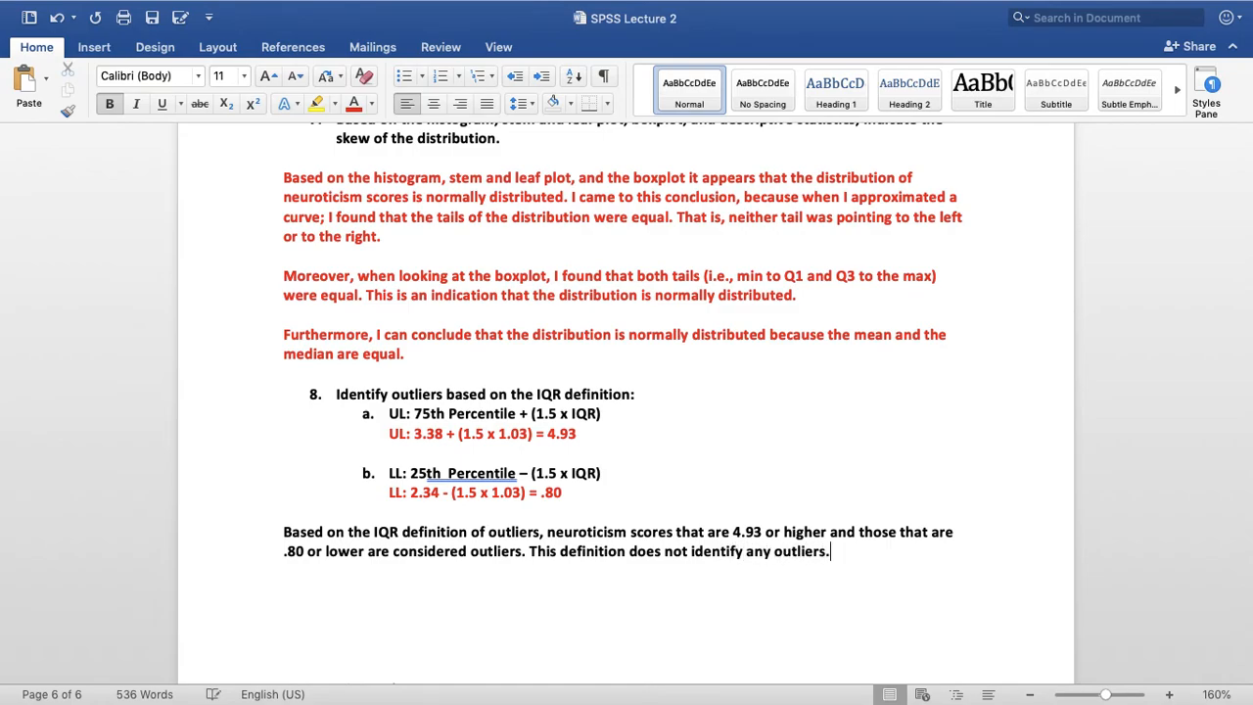
# Color the question 8 conclusion paragraph red
pyautogui.tripleClick(443, 550)
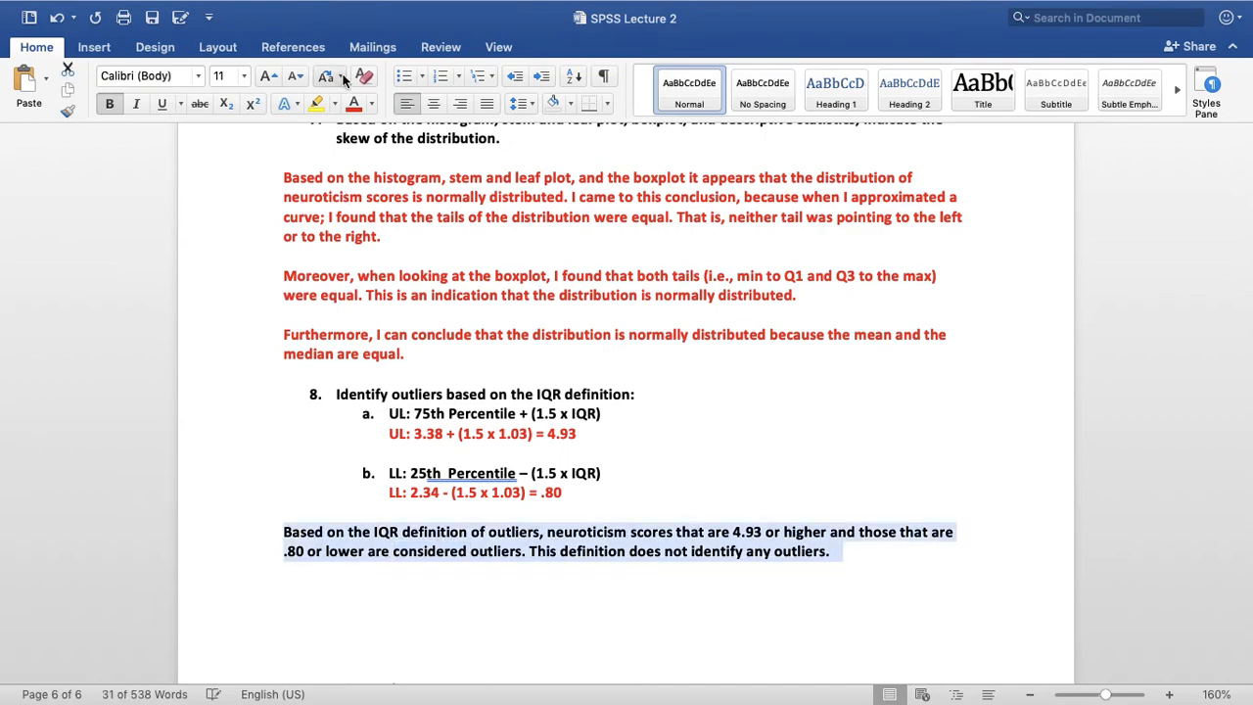
pyautogui.click(353, 103)
pyautogui.click(884, 414)
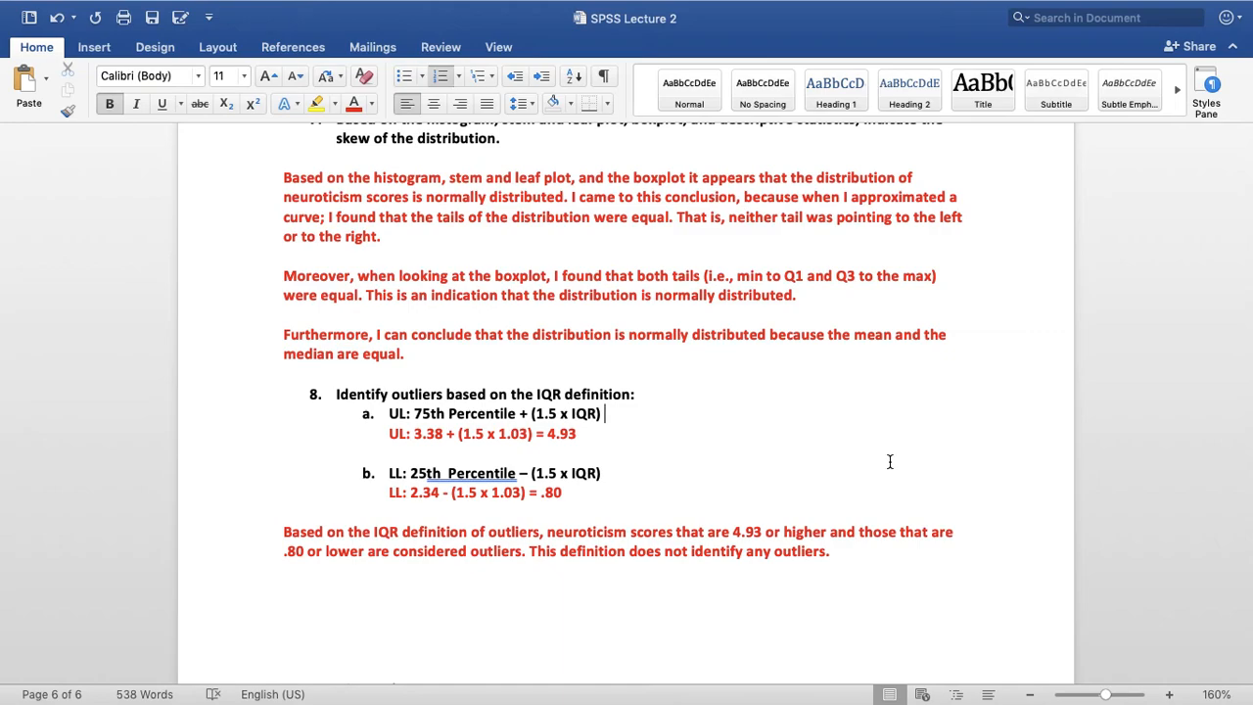
# Examine the Descriptives and Percentiles tables and compare the minimum and maximum scores with the question 8 outlier limits
pyautogui.scroll(10, 610, 362)
pyautogui.scroll(20, 610, 362)
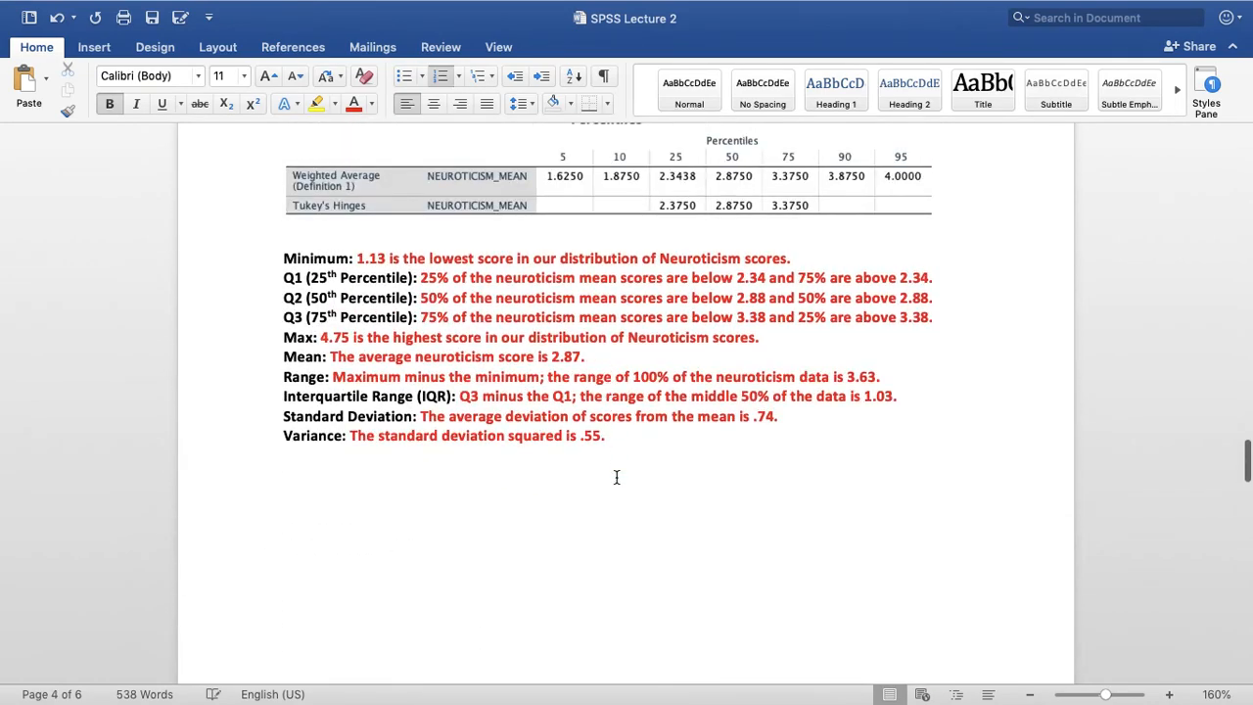
pyautogui.scroll(3, 617, 477)
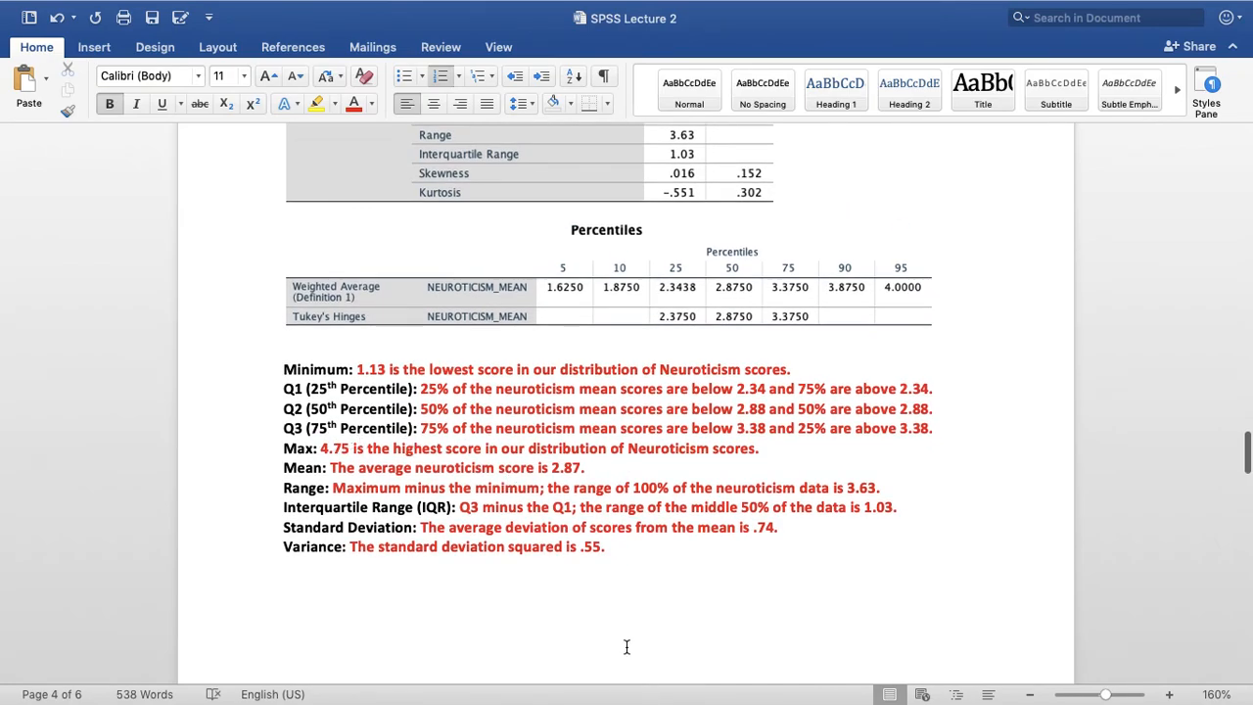
pyautogui.scroll(-20, 627, 646)
pyautogui.scroll(-6, 627, 646)
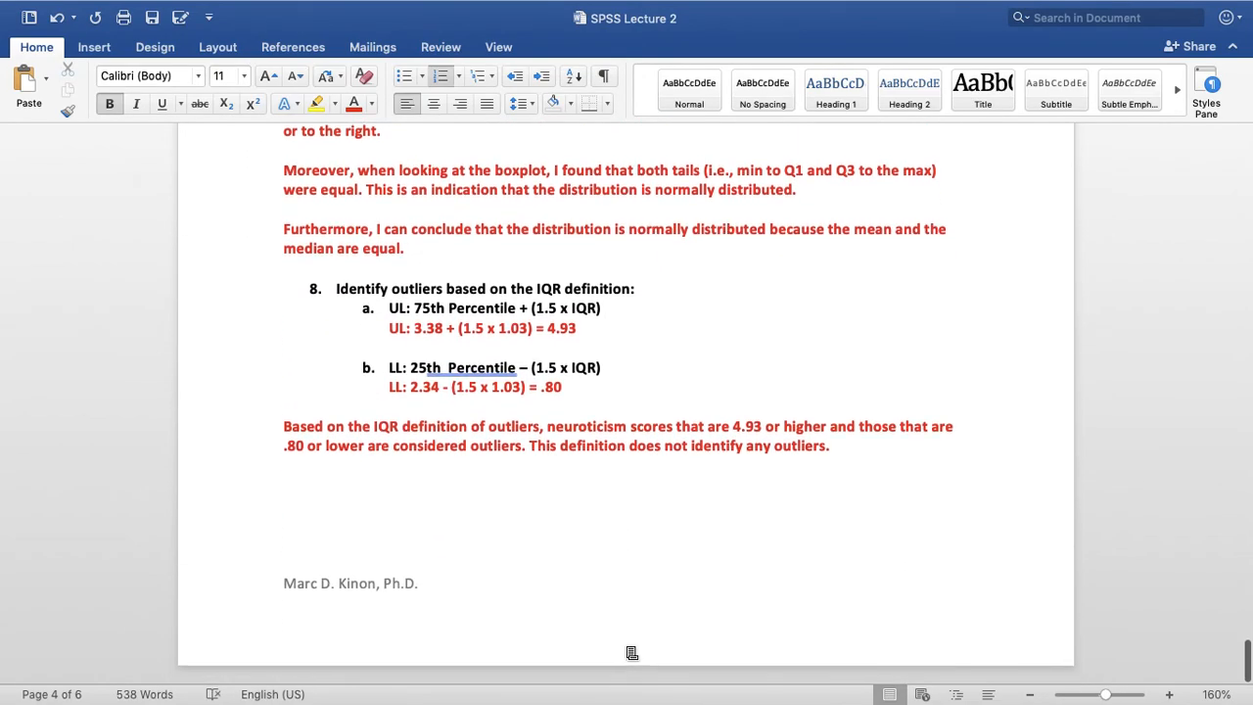
pyautogui.scroll(14, 579, 486)
pyautogui.scroll(20, 580, 487)
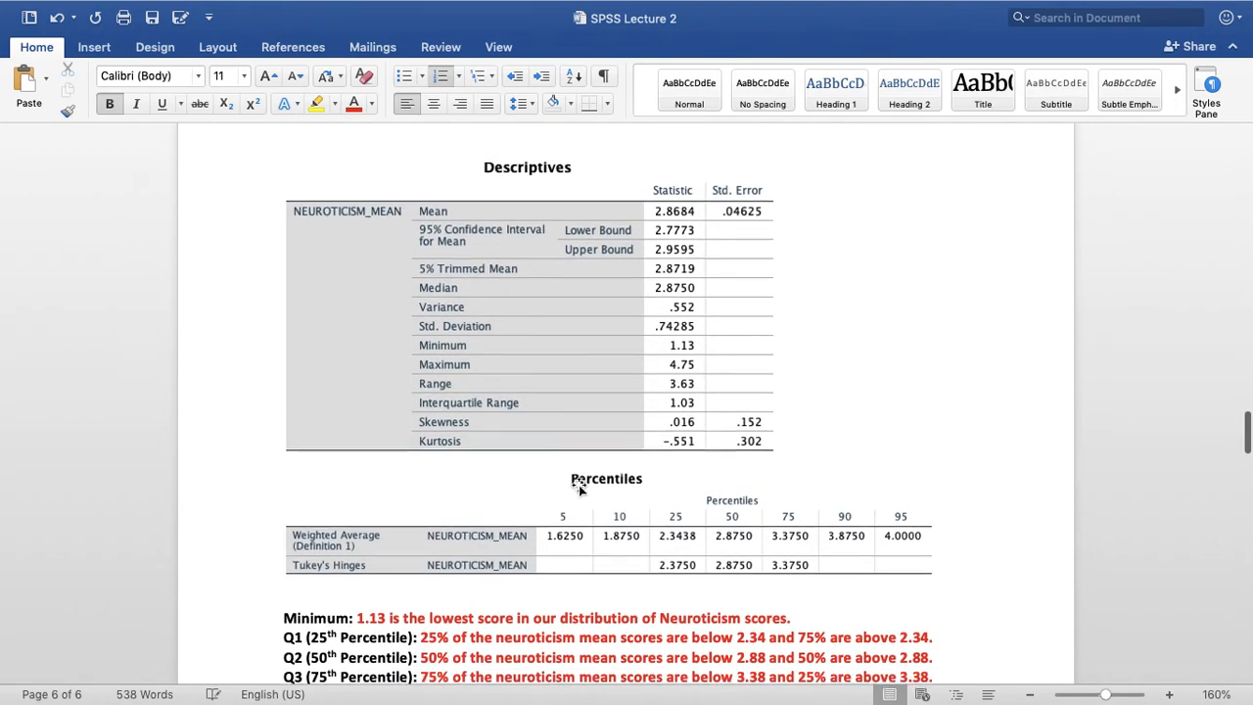
pyautogui.scroll(-1, 568, 480)
pyautogui.scroll(-7, 747, 418)
pyautogui.scroll(-20, 747, 418)
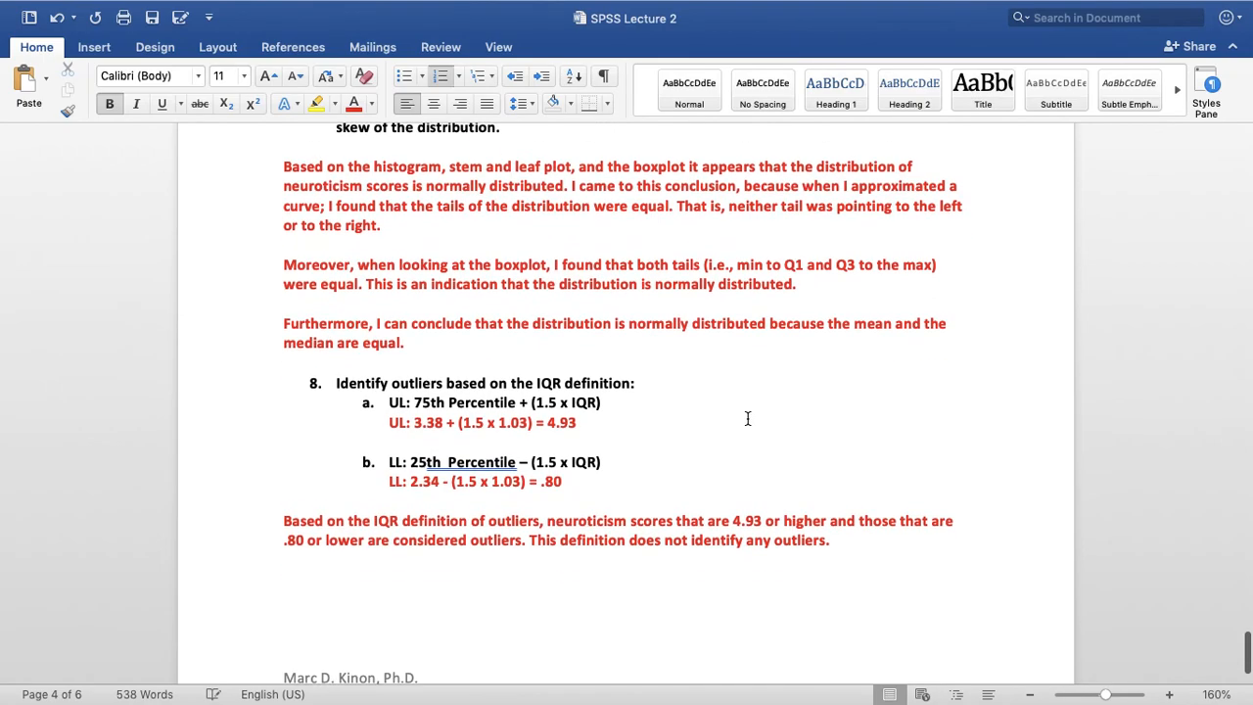
pyautogui.scroll(-2, 747, 418)
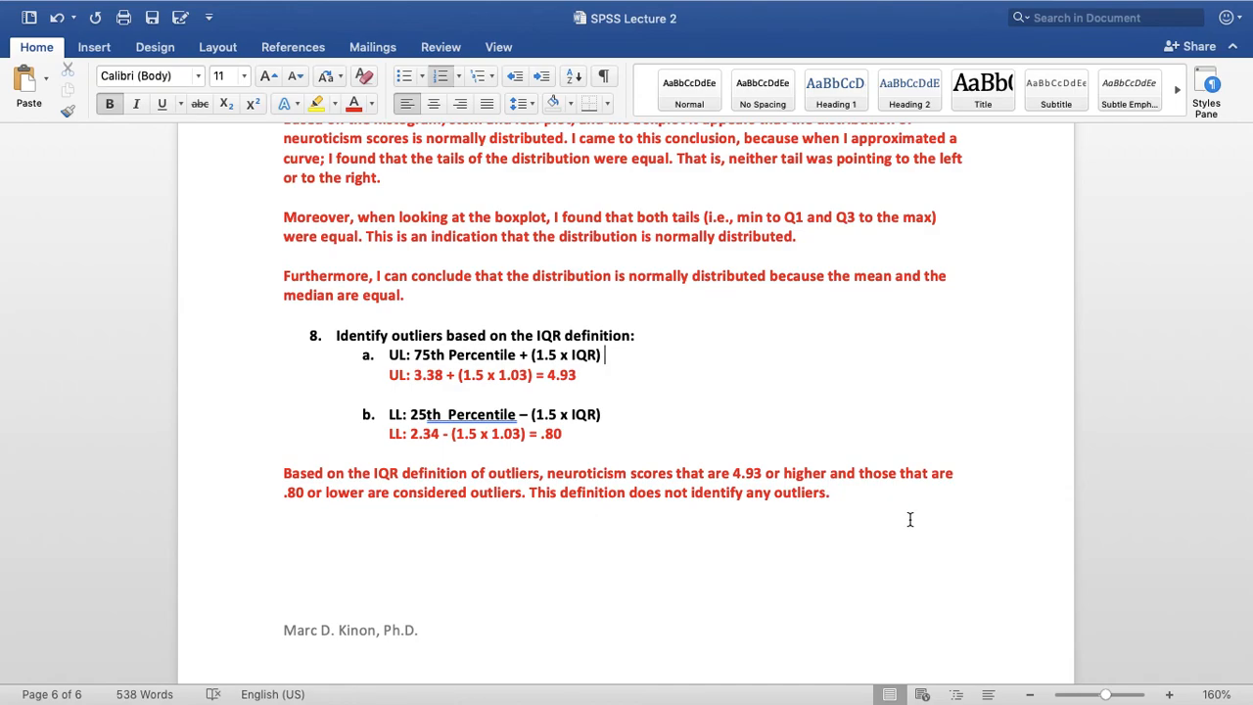
# Go back to the beginning of the assignment and save the document
pyautogui.scroll(10, 667, 443)
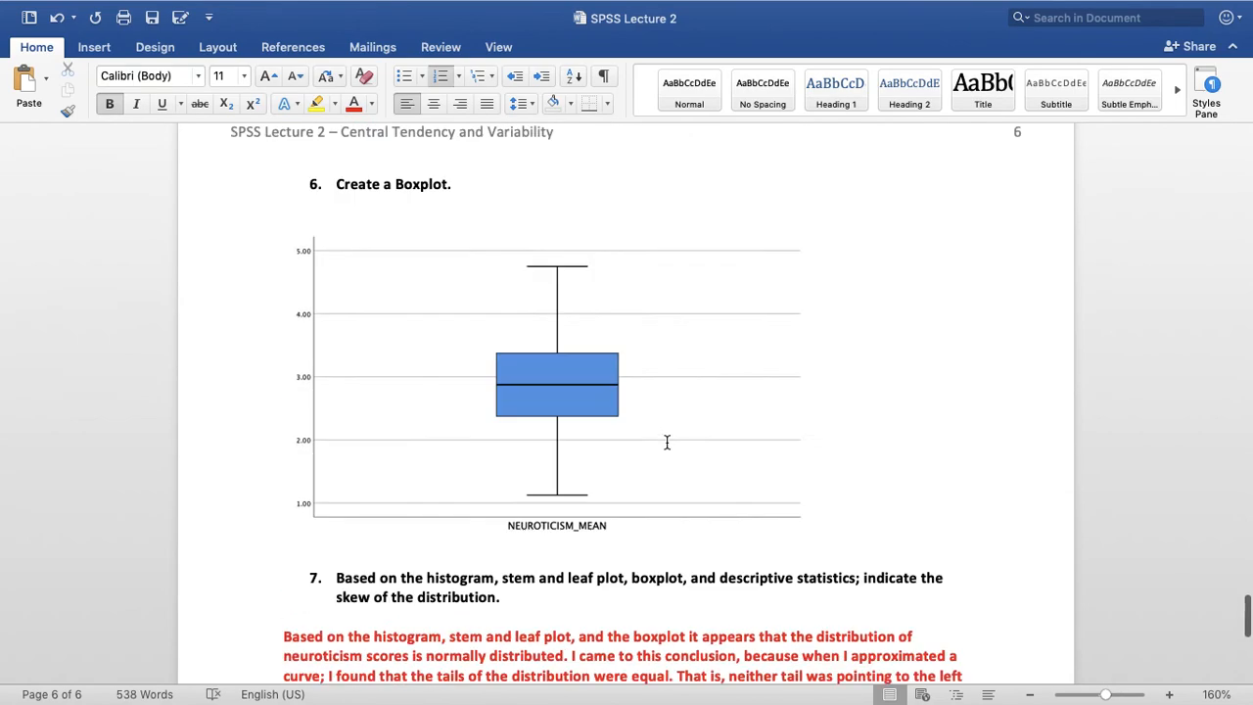
pyautogui.scroll(20, 667, 442)
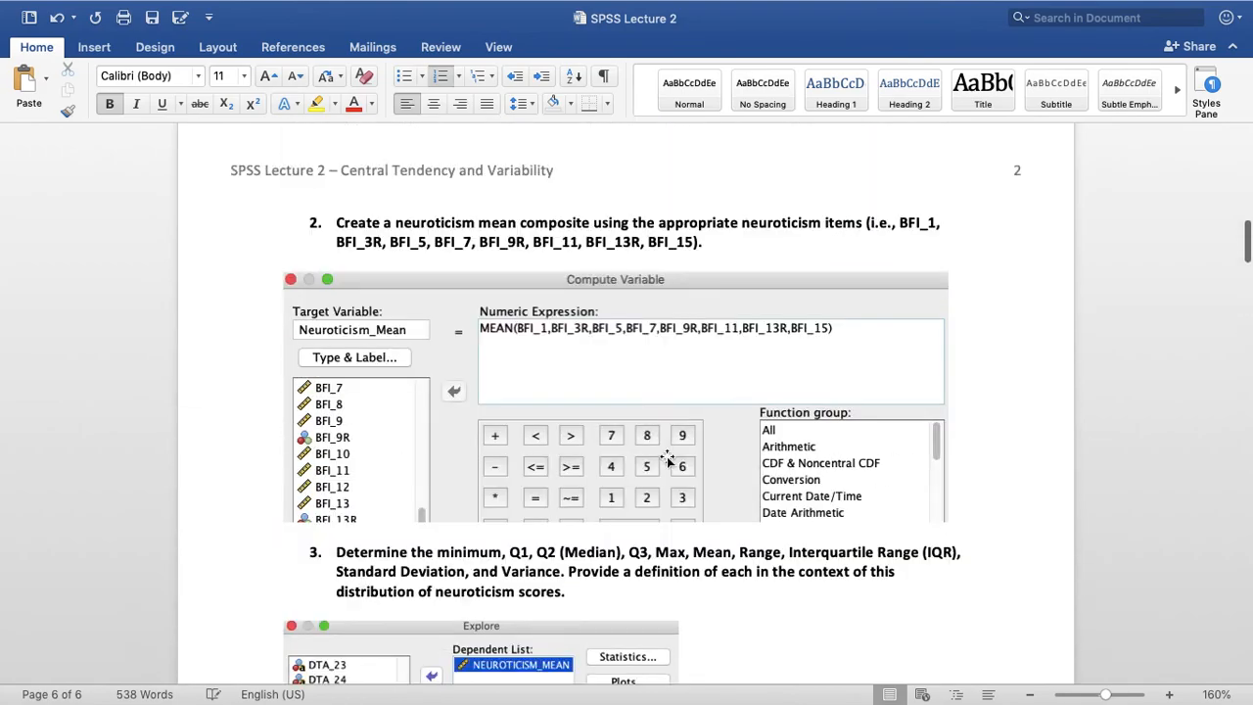
pyautogui.click(152, 20)
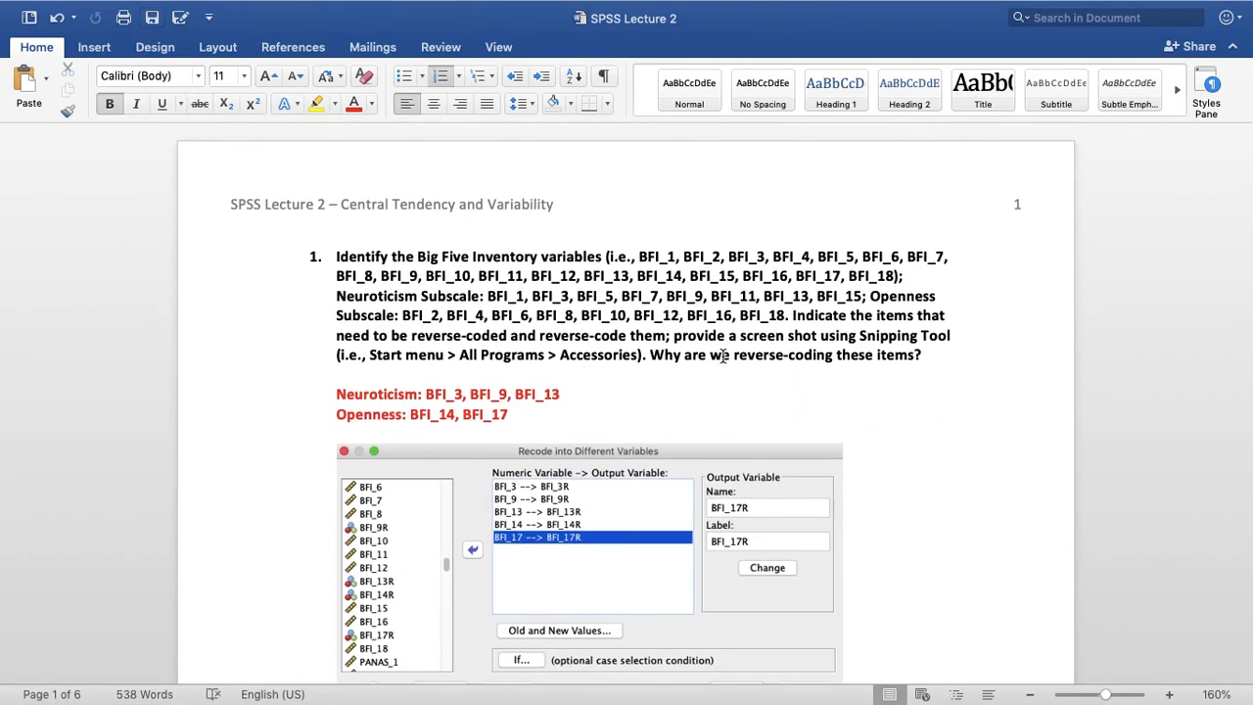